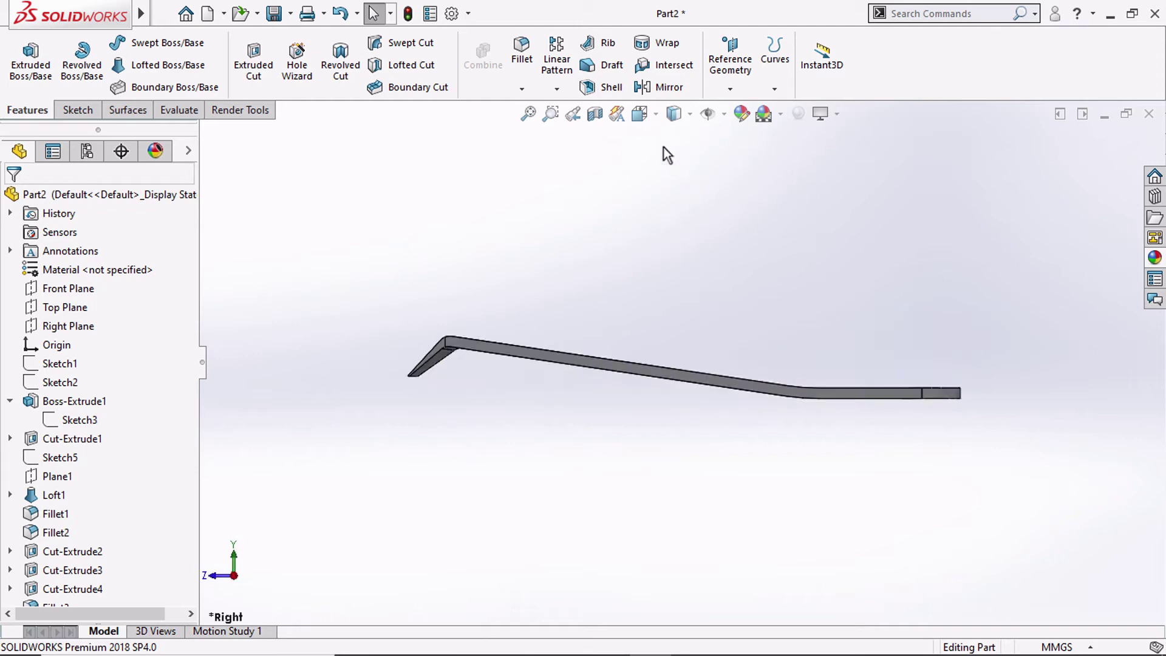
# Inspect the bracket from the left, top and isometric views, then orbit it freely
pyautogui.click(639, 114)
pyautogui.click(665, 188)
pyautogui.click(640, 114)
pyautogui.click(635, 182)
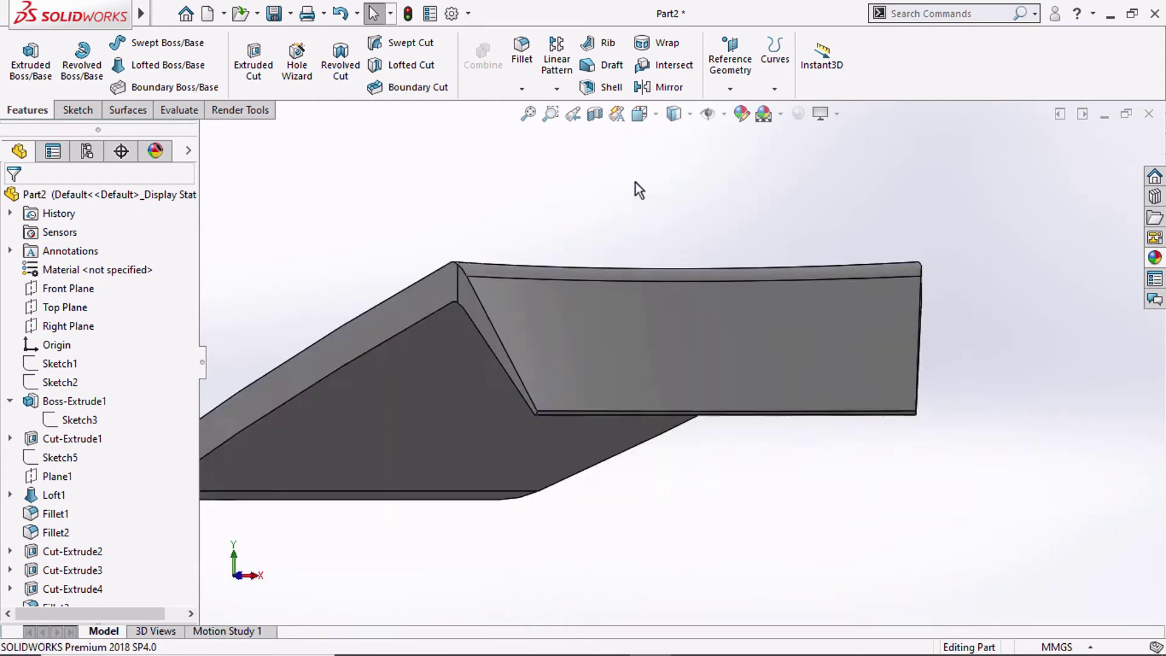
pyautogui.click(640, 116)
pyautogui.click(661, 163)
pyautogui.click(639, 114)
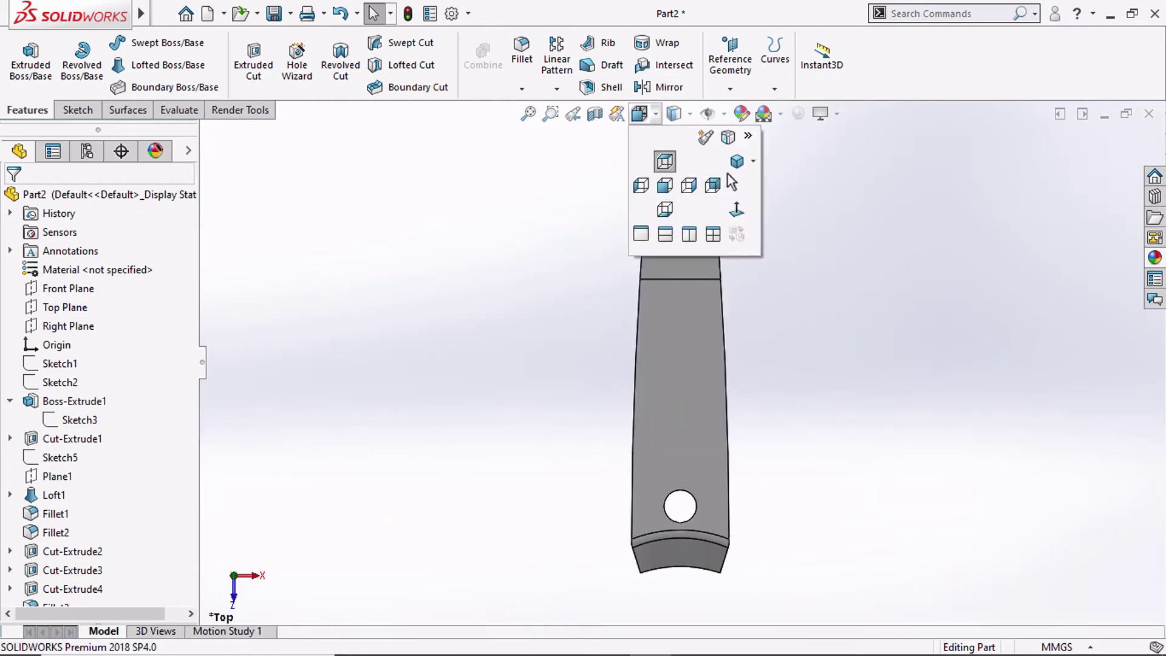
pyautogui.click(728, 162)
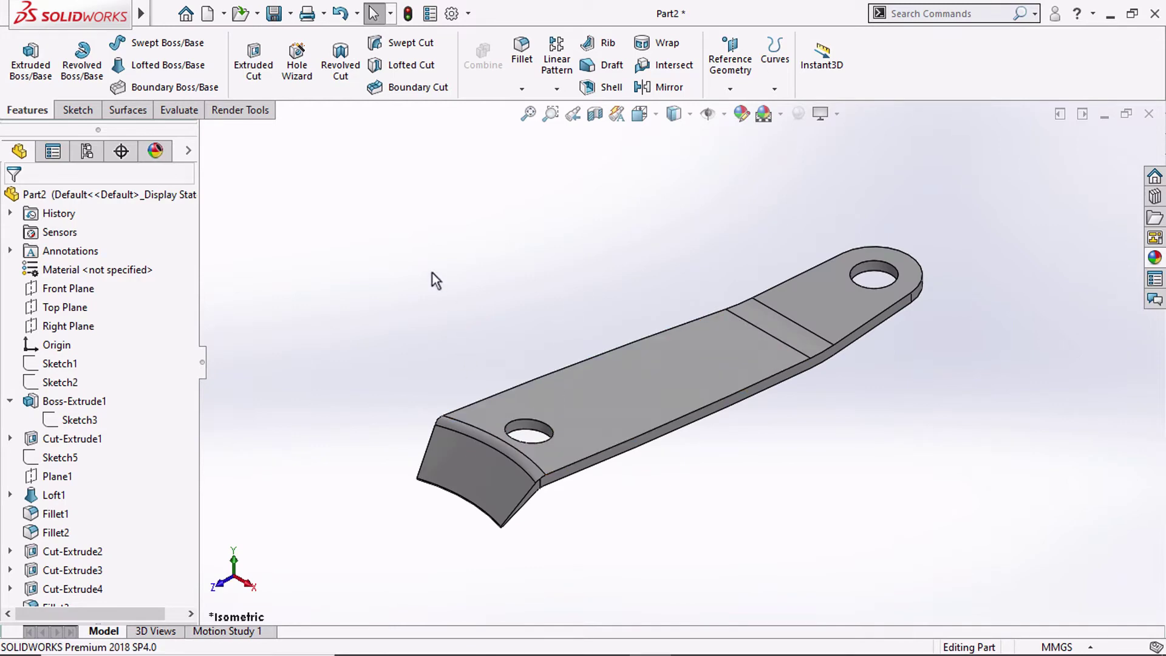
pyautogui.moveTo(432, 272)
pyautogui.mouseDown(button='middle')
pyautogui.moveTo(725, 394)
pyautogui.moveTo(864, 418)
pyautogui.moveTo(938, 448)
pyautogui.mouseUp(button='middle')
# View the part from the back, top and bottom, then return to isometric
pyautogui.click(645, 122)
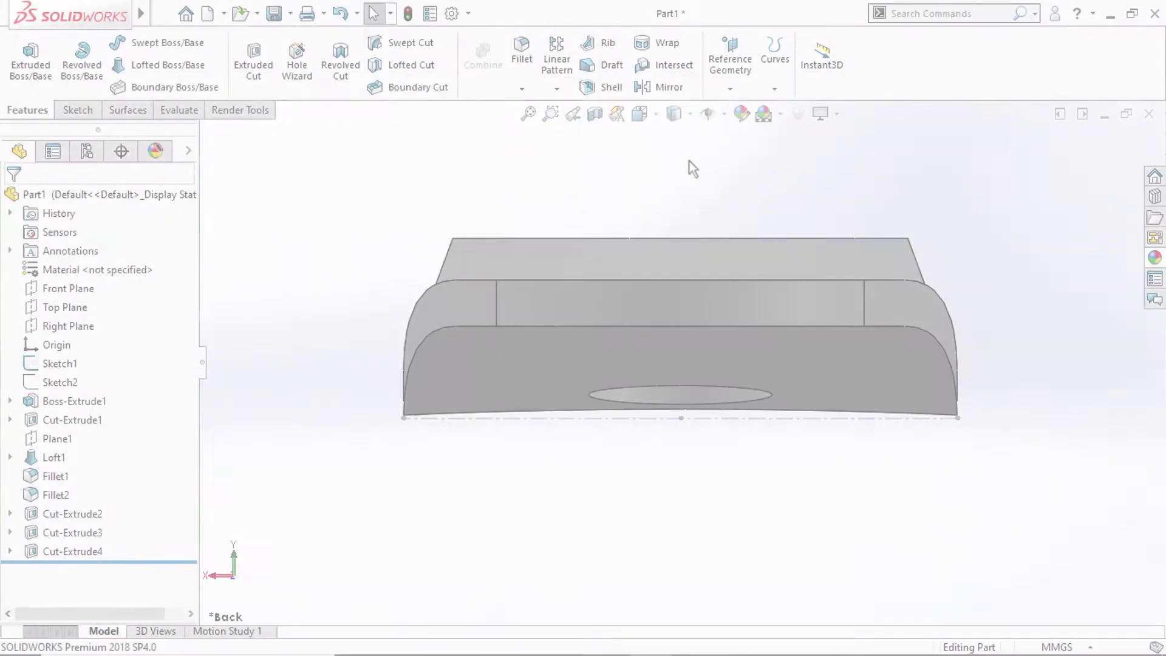
pyautogui.click(639, 113)
pyautogui.click(663, 172)
pyautogui.click(638, 114)
pyautogui.click(665, 210)
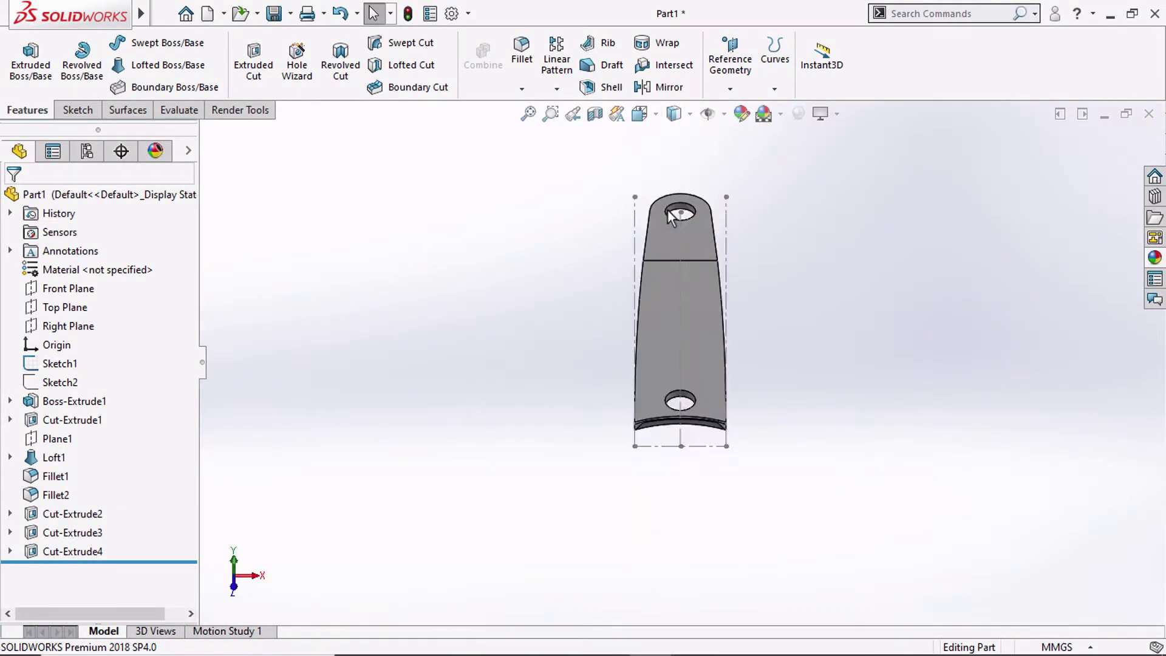
pyautogui.click(639, 114)
pyautogui.click(717, 181)
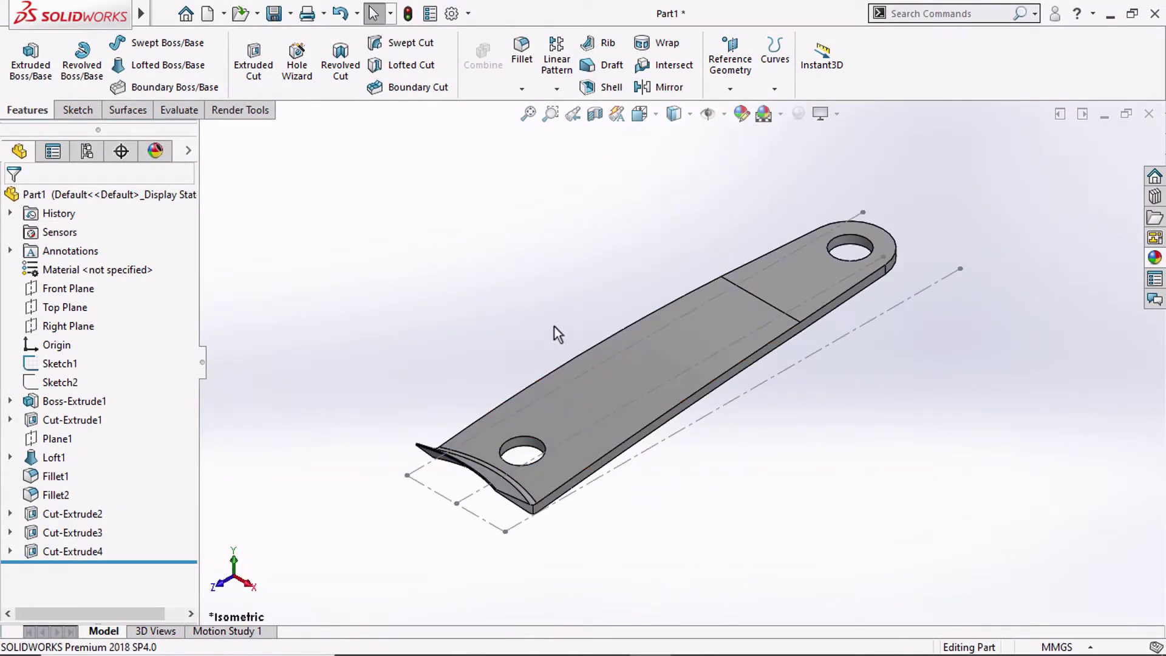
pyautogui.moveTo(554, 327)
pyautogui.mouseDown(button='middle')
pyautogui.moveTo(649, 319)
pyautogui.moveTo(898, 545)
pyautogui.moveTo(562, 335)
pyautogui.moveTo(551, 417)
pyautogui.moveTo(574, 469)
pyautogui.moveTo(601, 389)
pyautogui.mouseUp(button='middle')
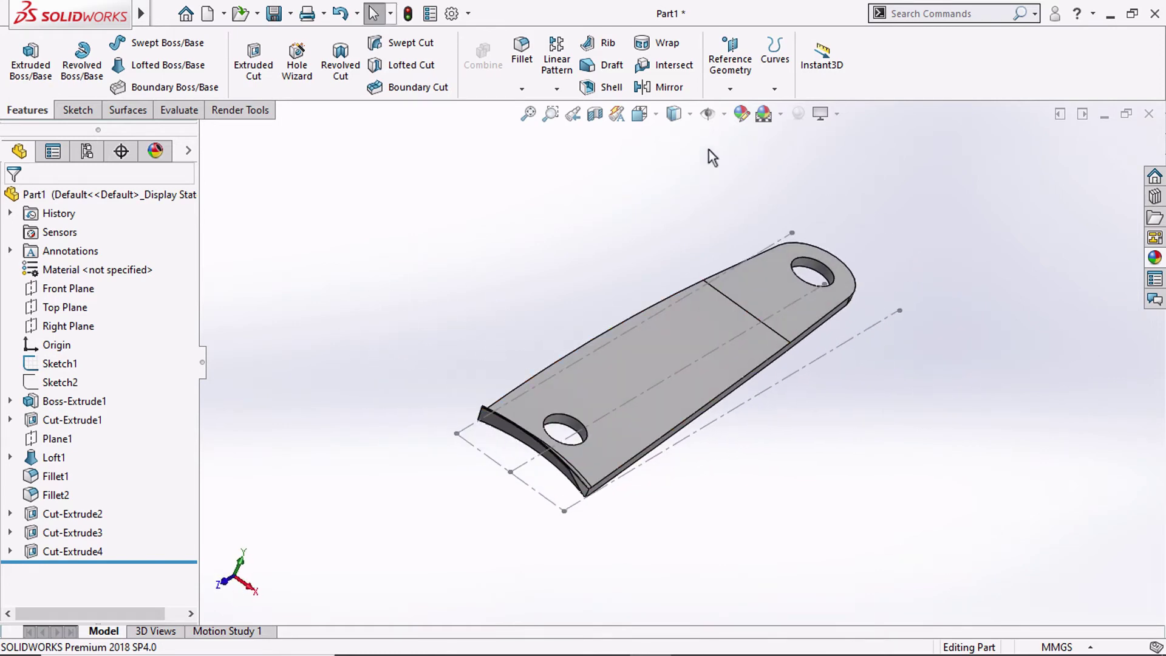
pyautogui.click(639, 113)
pyautogui.click(741, 163)
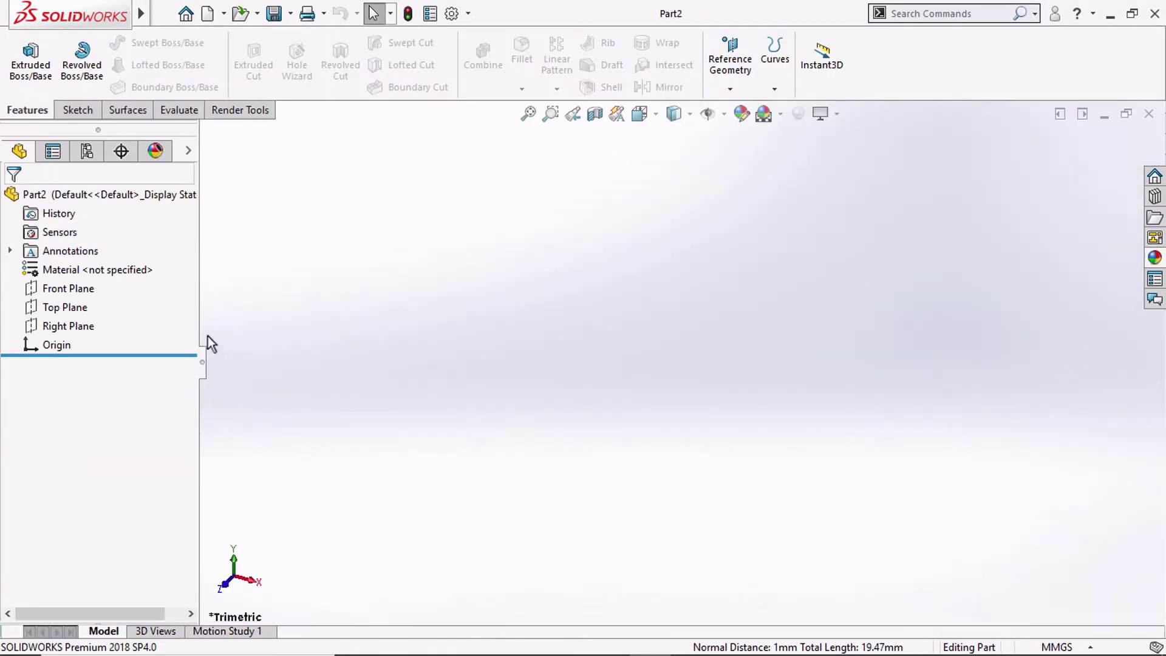
# Start a sketch on Top Plane with a vertical centerline rising from the origin
pyautogui.click(63, 309)
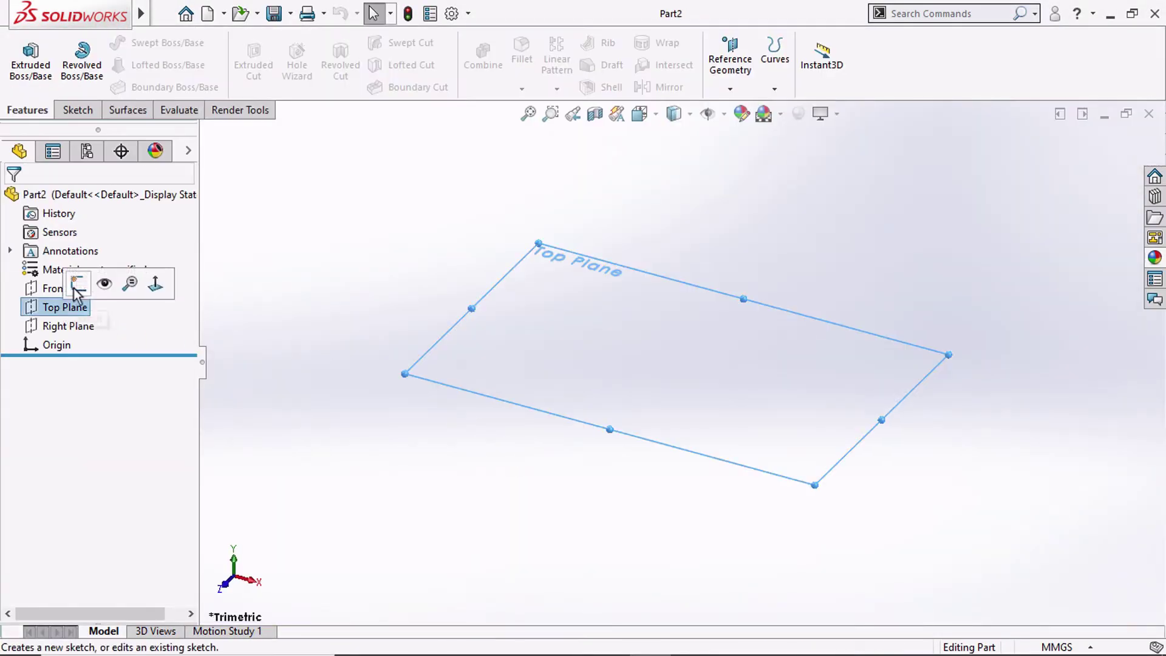
pyautogui.click(75, 281)
pyautogui.click(128, 44)
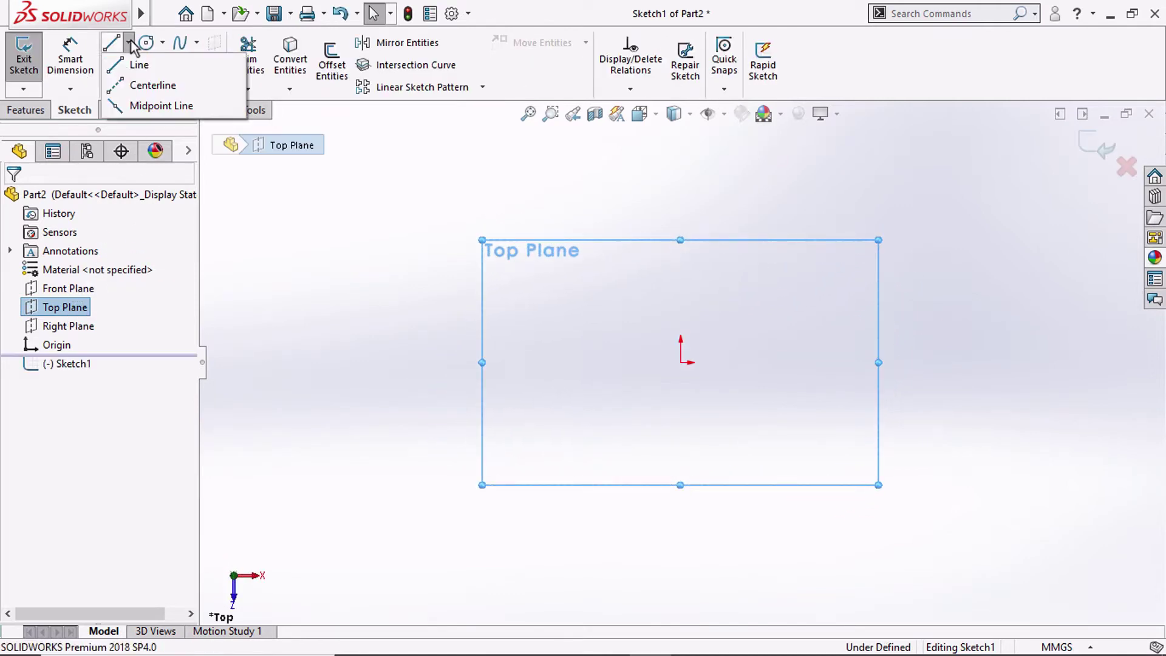
pyautogui.click(156, 84)
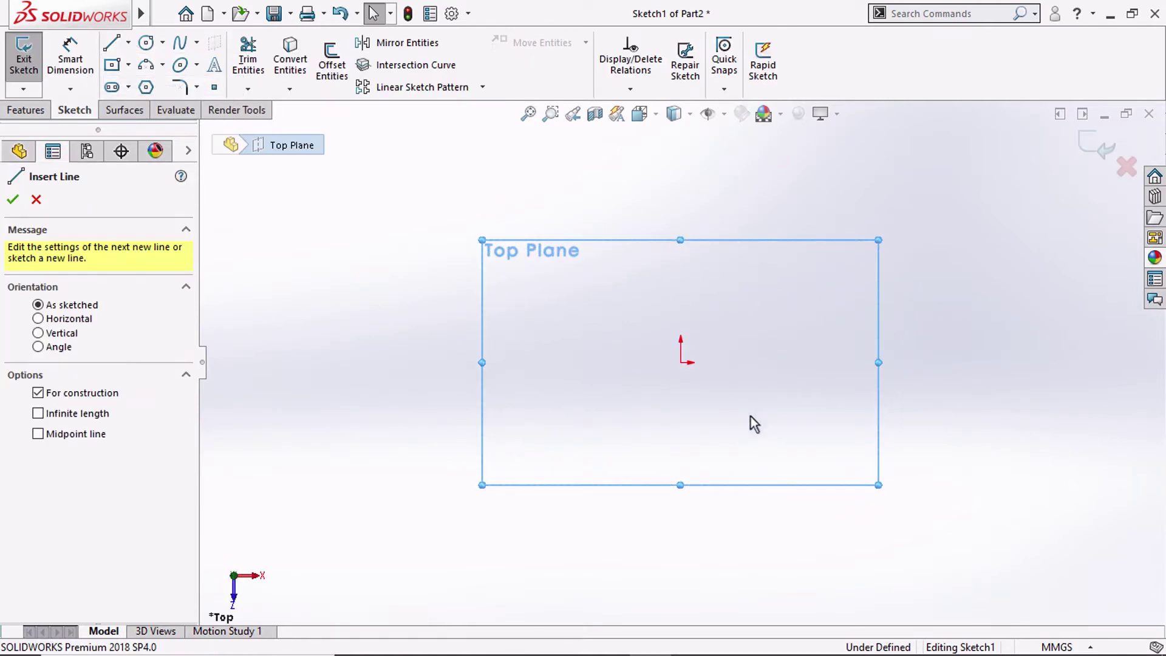
pyautogui.click(681, 363)
pyautogui.click(679, 176)
pyautogui.press('Escape')
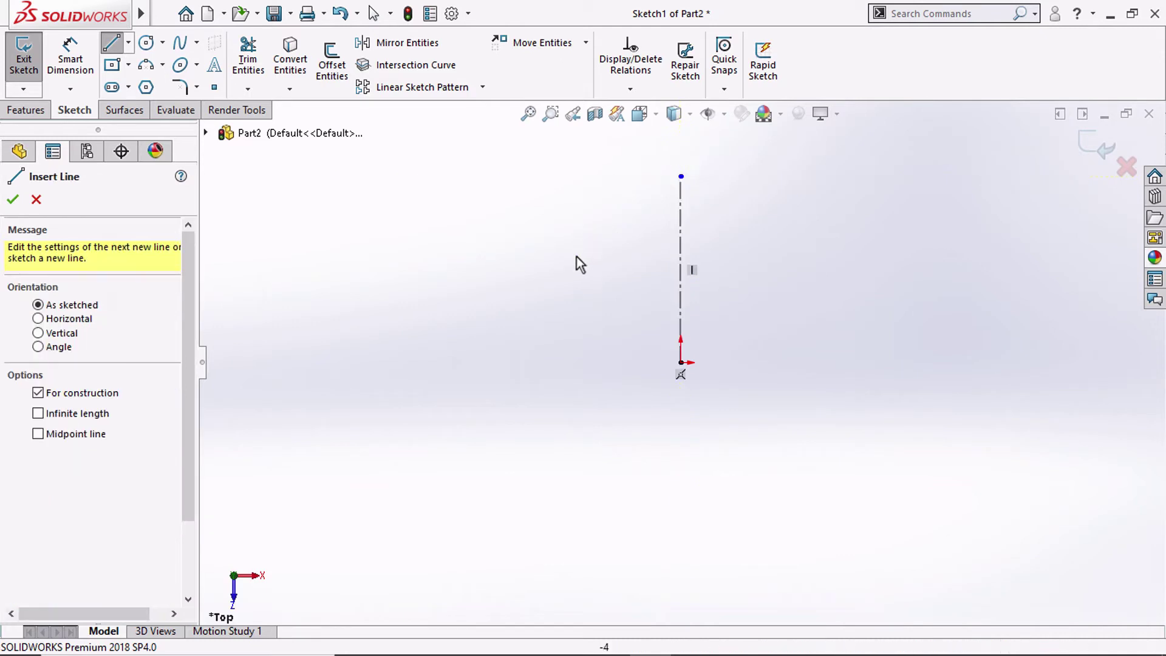
# Dimension the vertical centerline to 52.5 mm
pyautogui.click(71, 59)
pyautogui.click(681, 238)
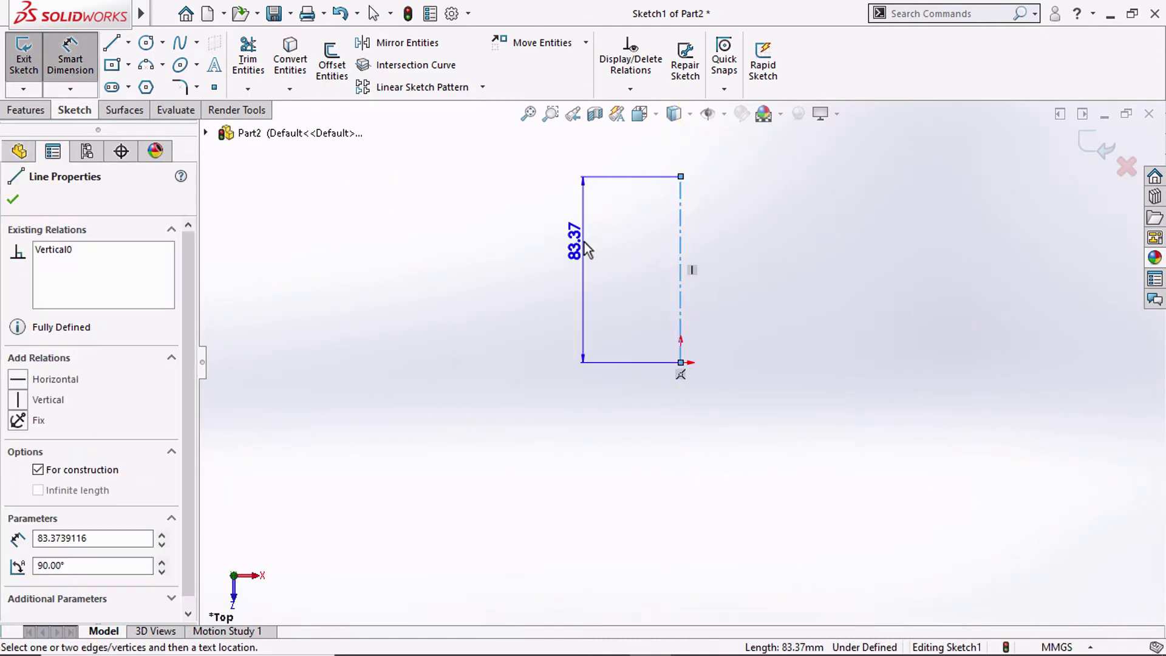
pyautogui.click(584, 242)
pyautogui.write('5')
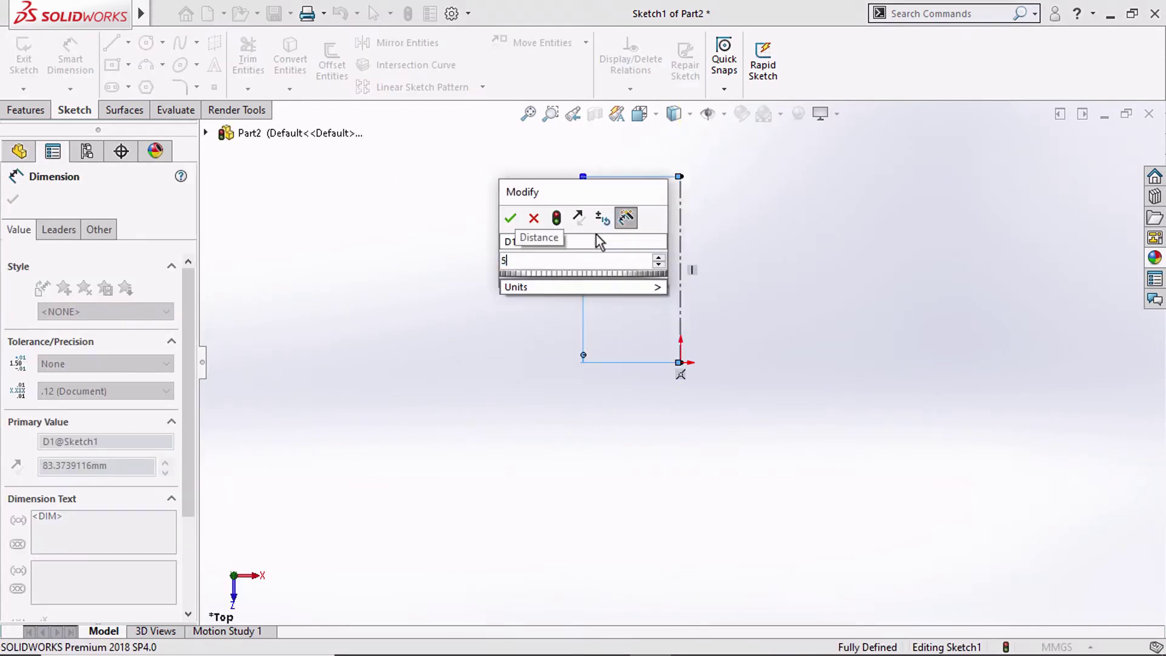
pyautogui.write('2')
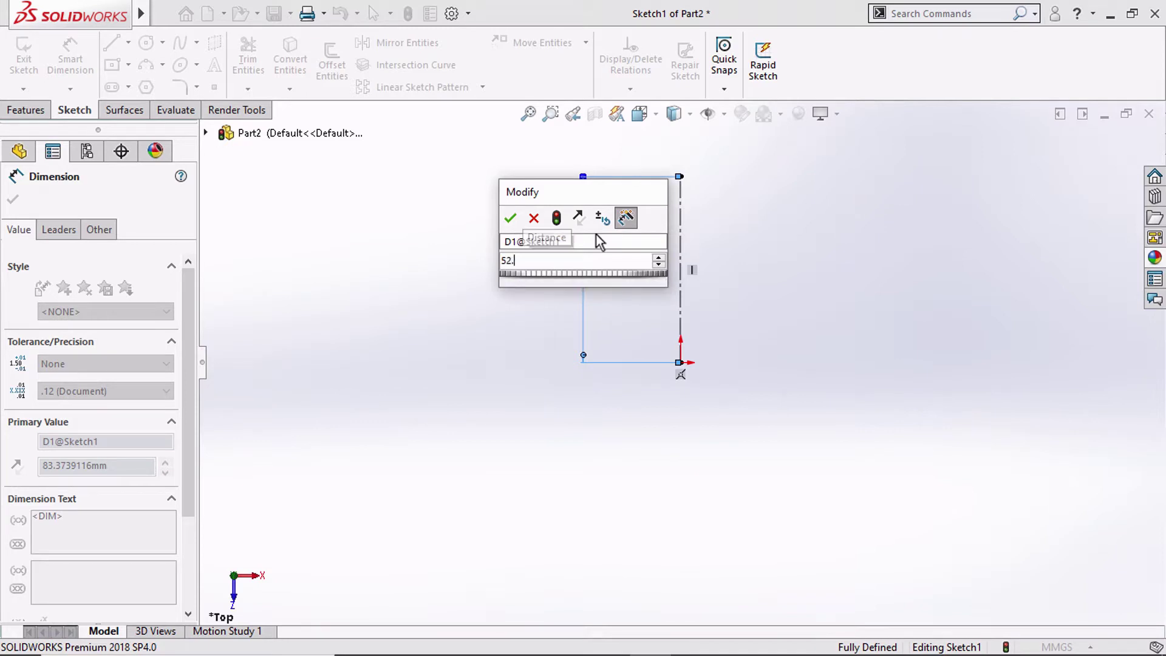
pyautogui.write('.5')
pyautogui.press('Return')
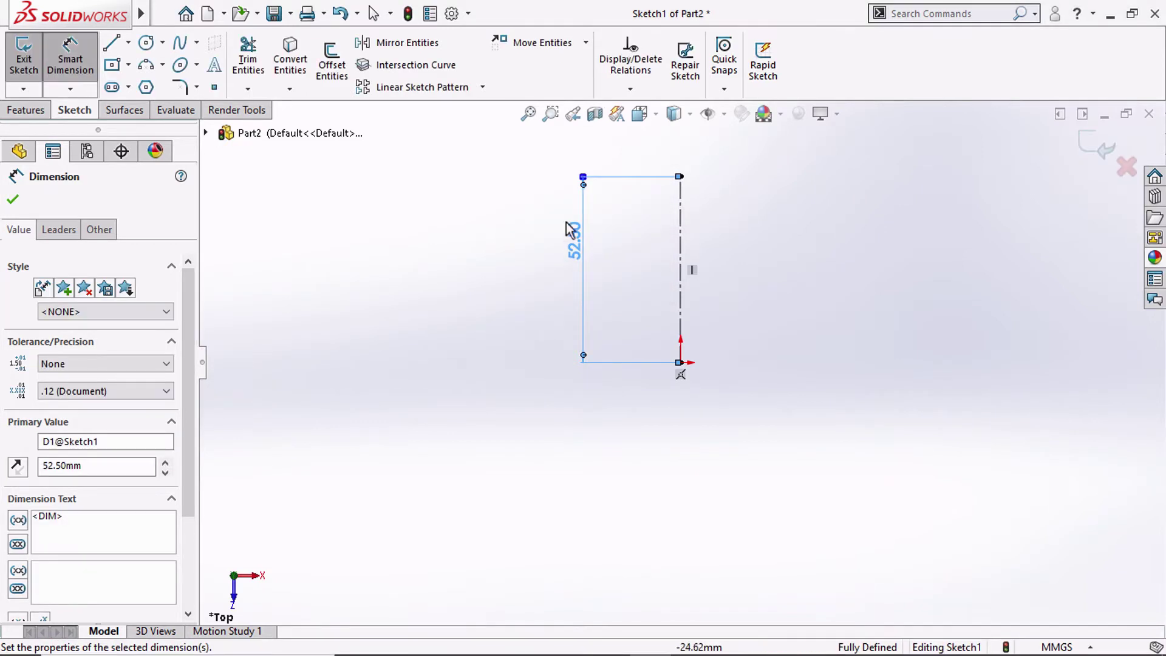
# Add a horizontal centerline through the origin with vertical centerlines rising from both ends
pyautogui.click(128, 42)
pyautogui.click(151, 86)
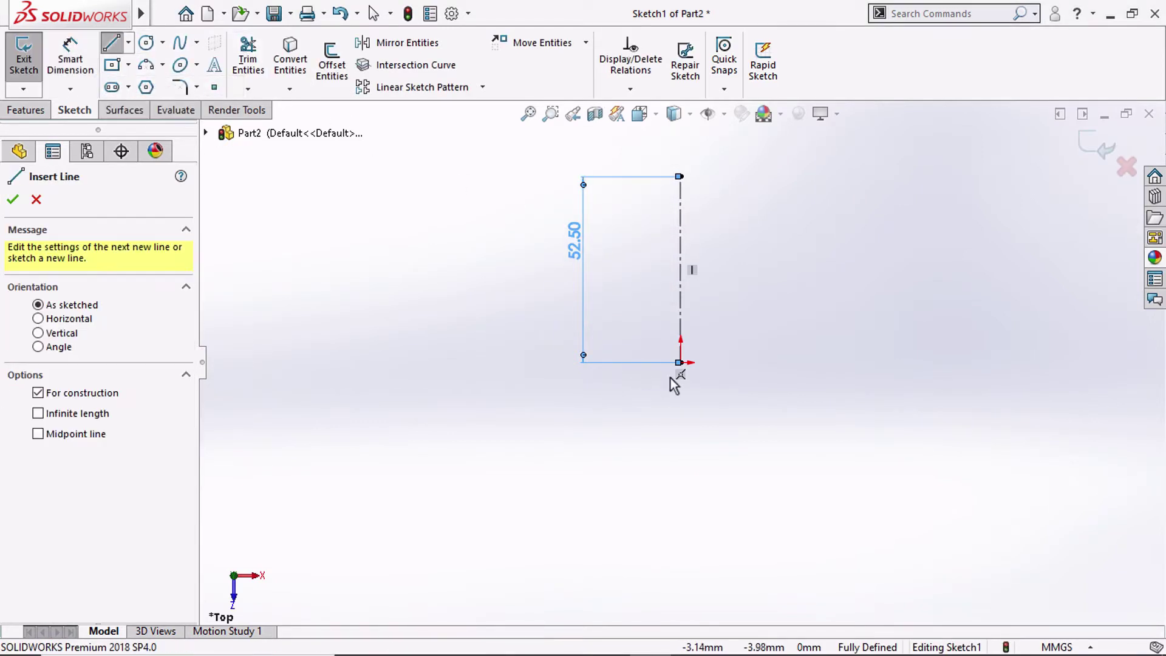
pyautogui.click(646, 363)
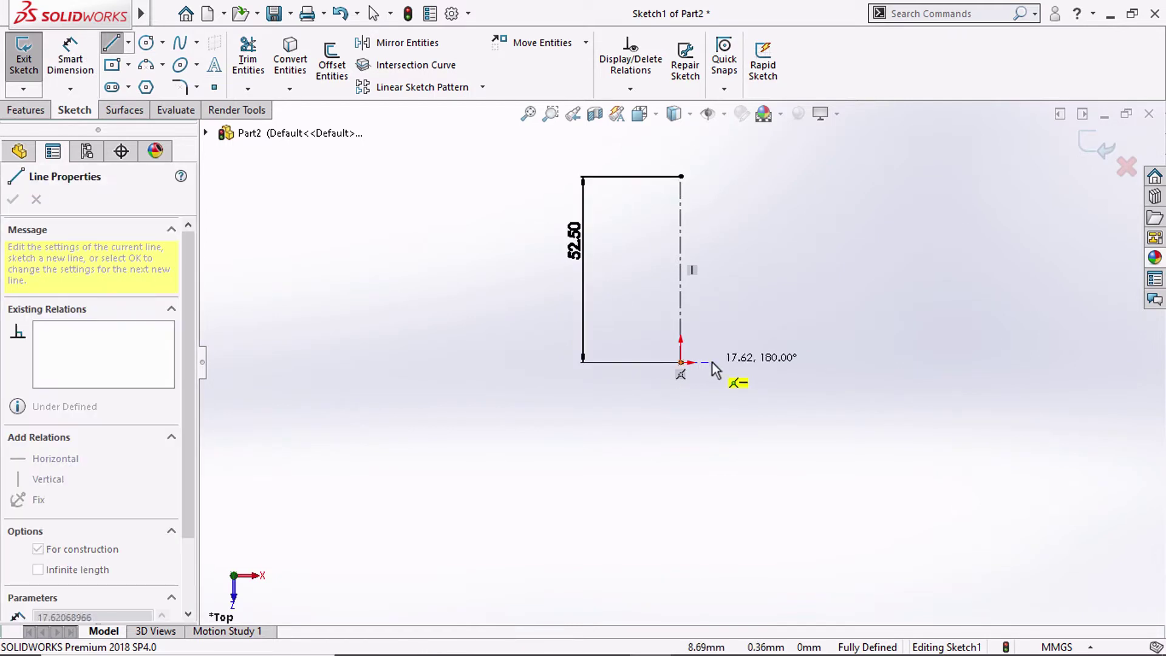
pyautogui.click(712, 363)
pyautogui.click(712, 163)
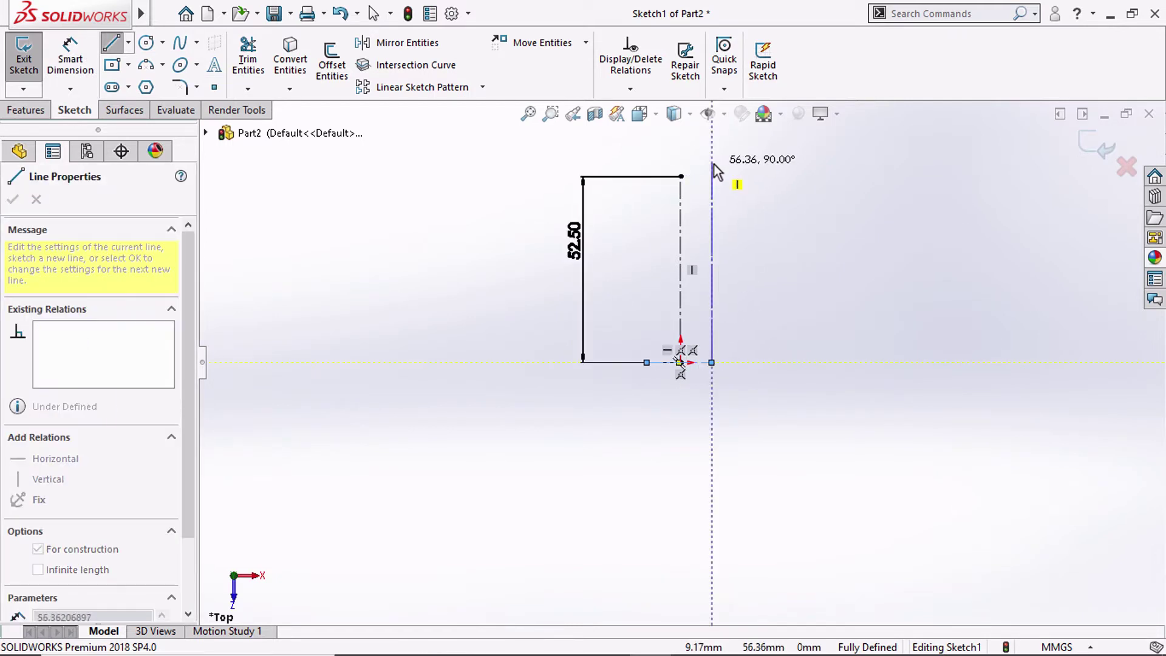
pyautogui.press('Escape')
pyautogui.click(646, 362)
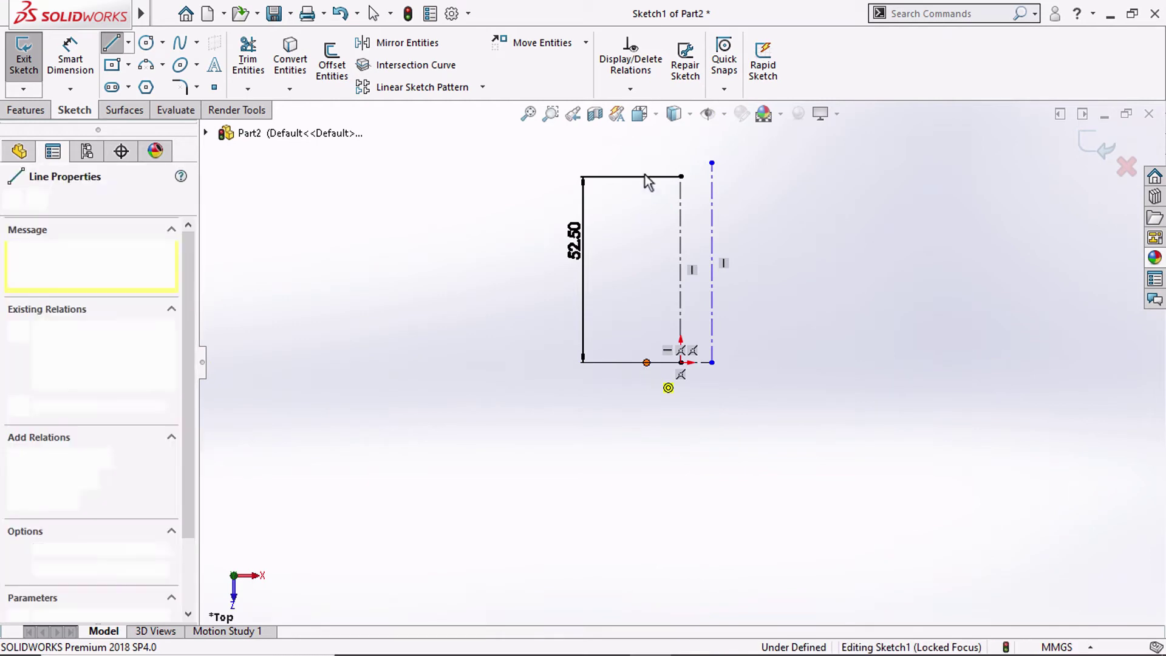
pyautogui.click(646, 162)
pyautogui.press('Escape')
pyautogui.press('Escape')
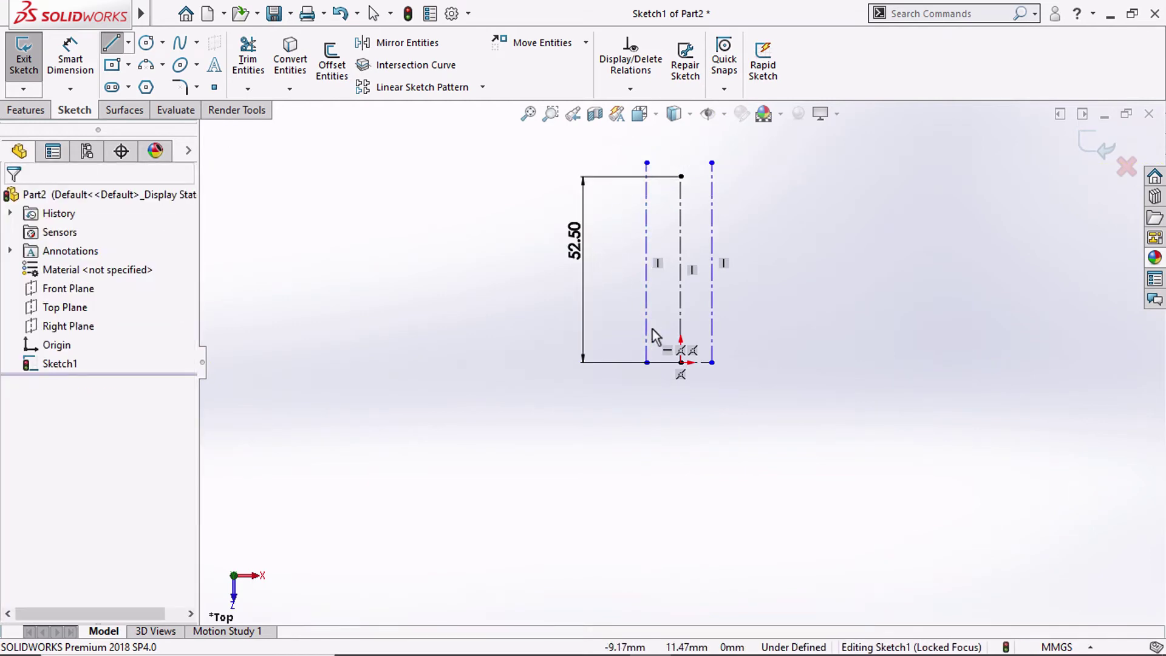
# Relate the horizontal centerline to the origin and space the outer centerlines 12 mm apart
pyautogui.click(668, 363)
pyautogui.keyDown('ctrl'); pyautogui.click(680, 363); pyautogui.keyUp('ctrl')
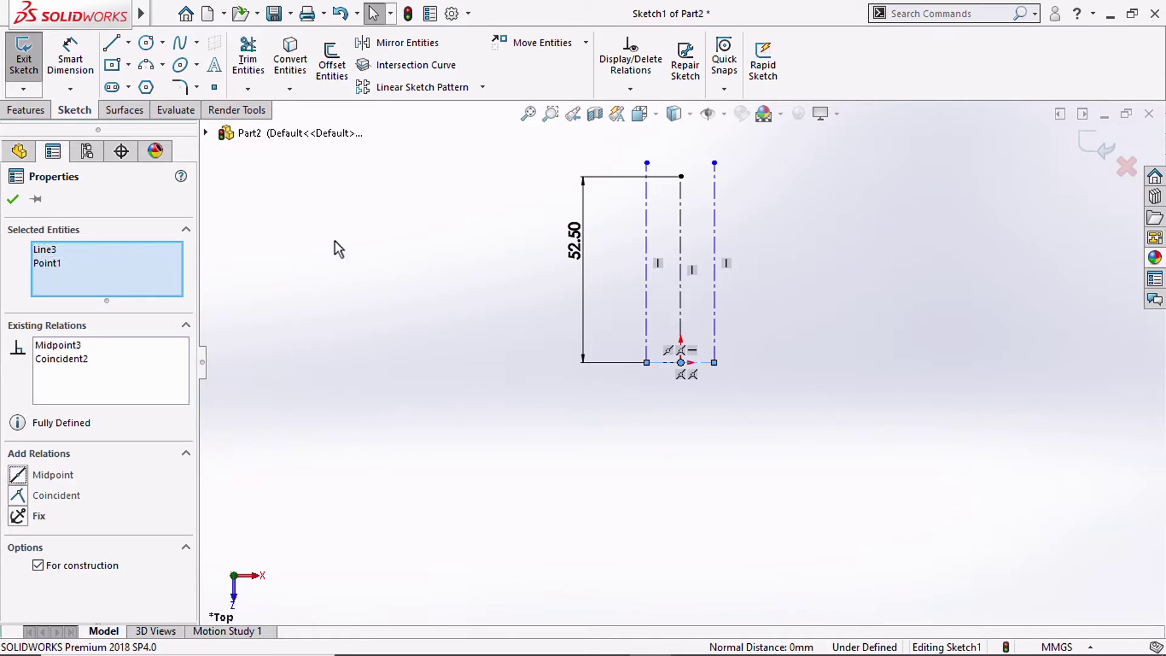
pyautogui.click(71, 53)
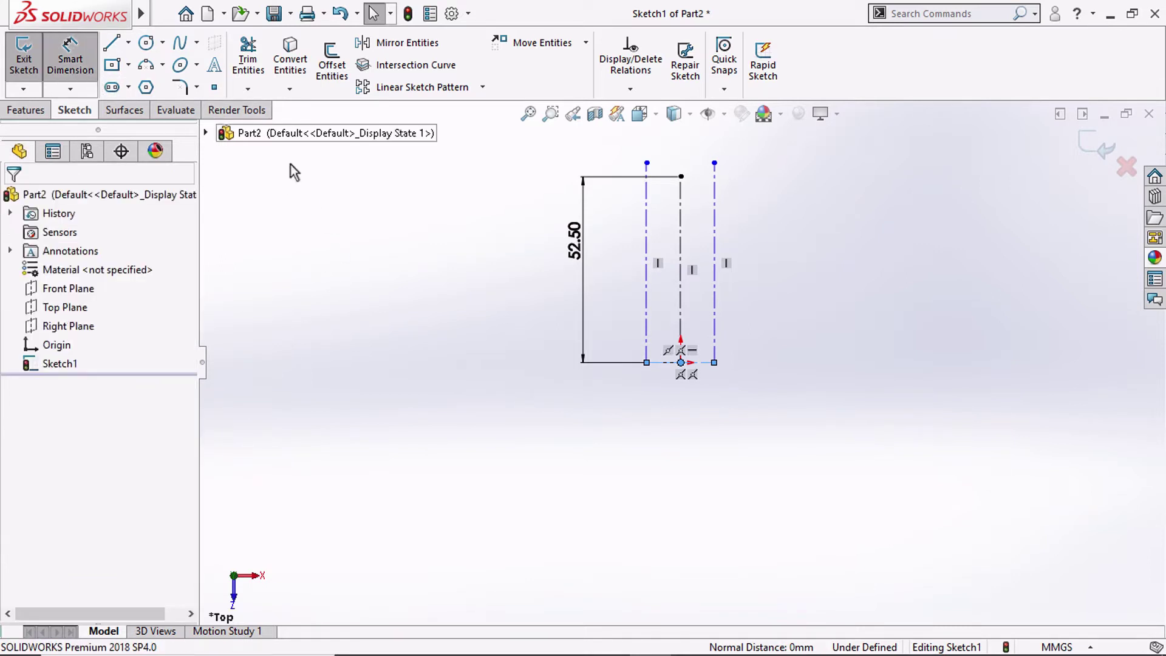
pyautogui.click(647, 413)
pyautogui.write('12')
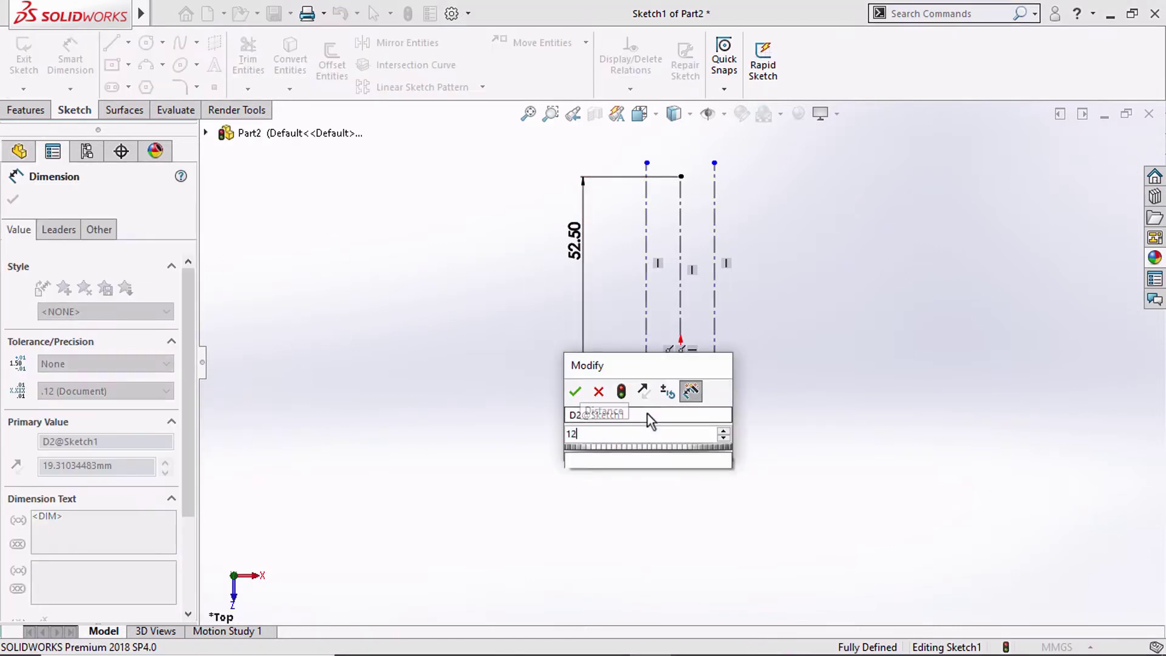
pyautogui.press('Return')
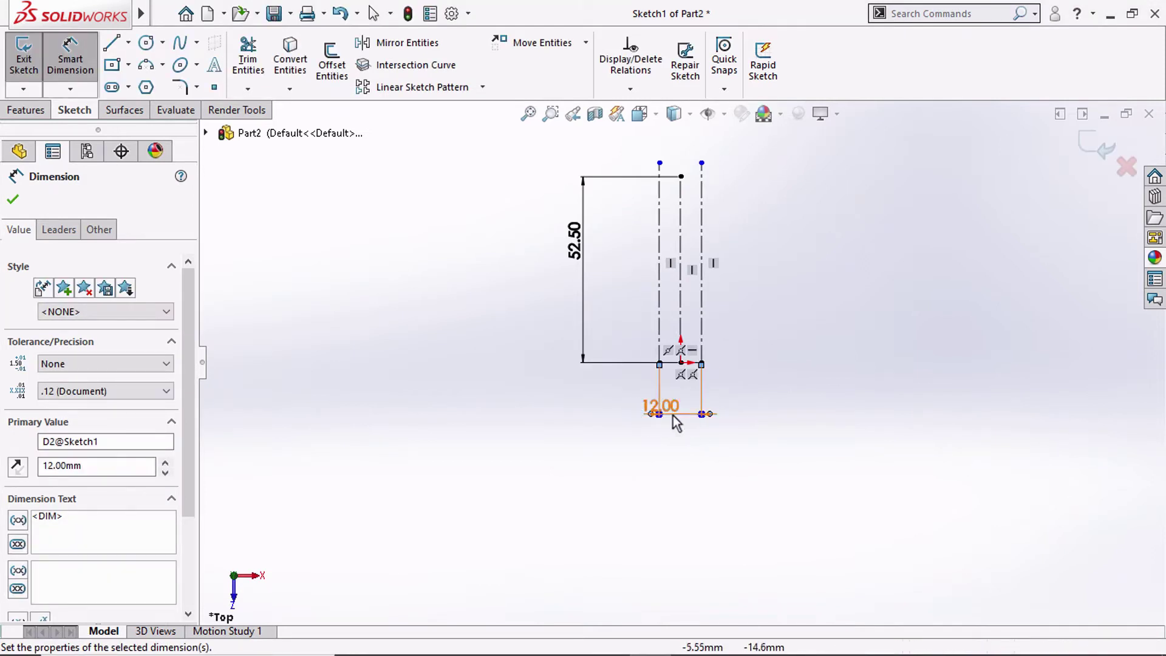
# Drag the outer centerlines' top ends to the top edge and close Sketch1
pyautogui.click(12, 202)
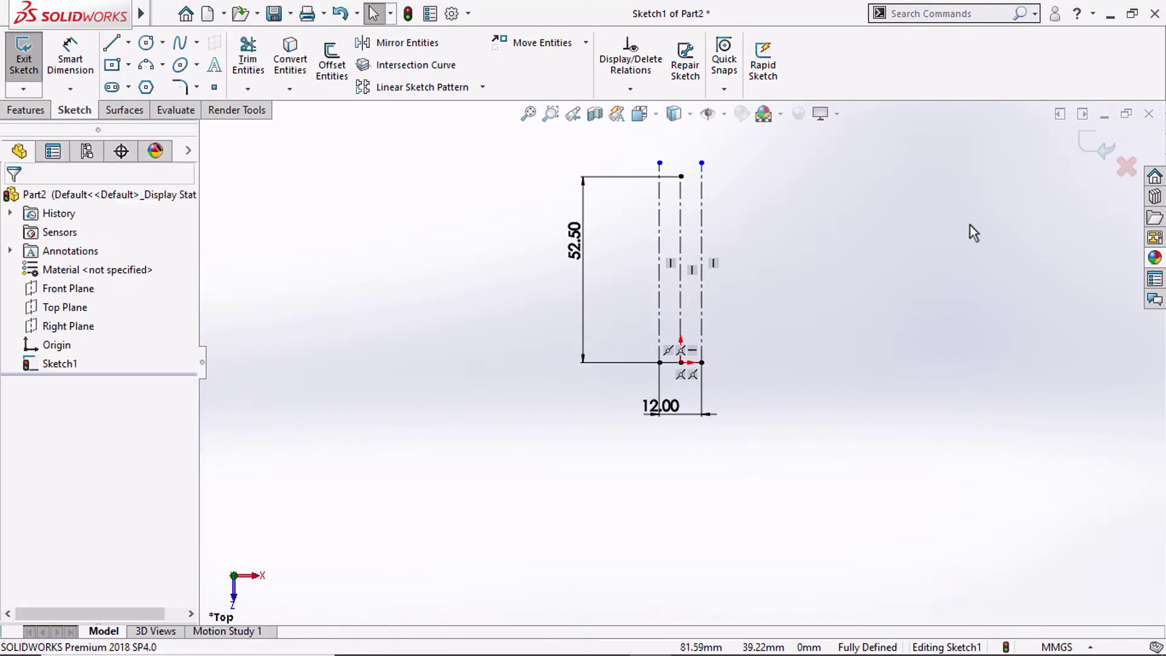
pyautogui.scroll(-4, 670, 193)
pyautogui.moveTo(700, 186); pyautogui.dragTo(700, 229)
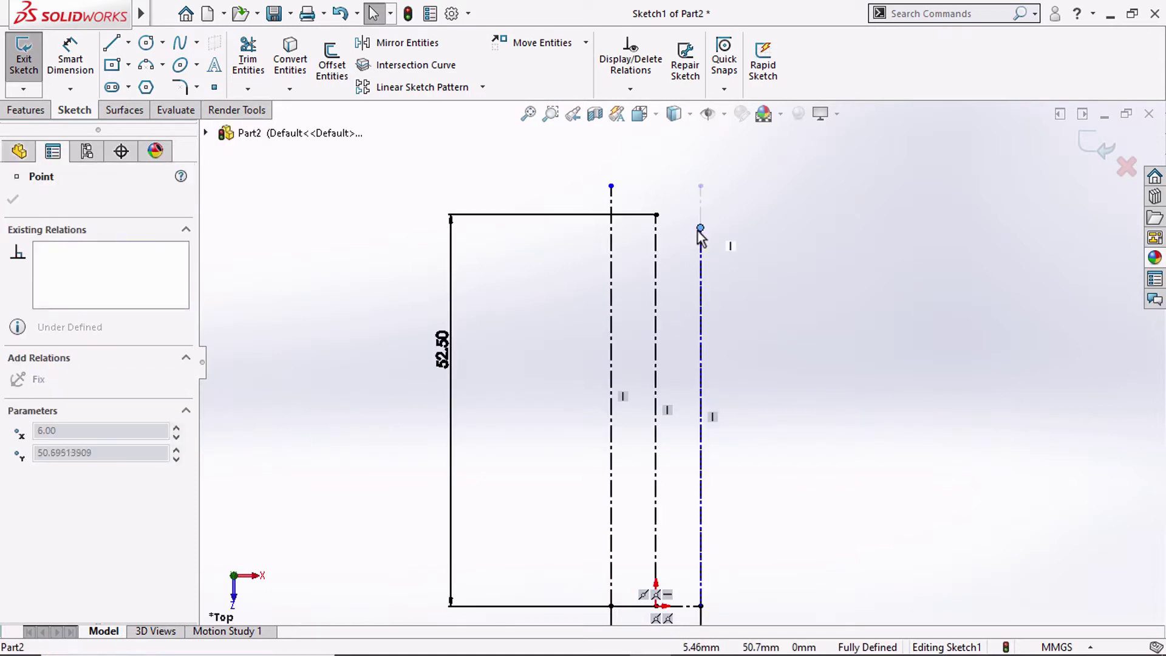
pyautogui.moveTo(611, 186); pyautogui.dragTo(611, 214)
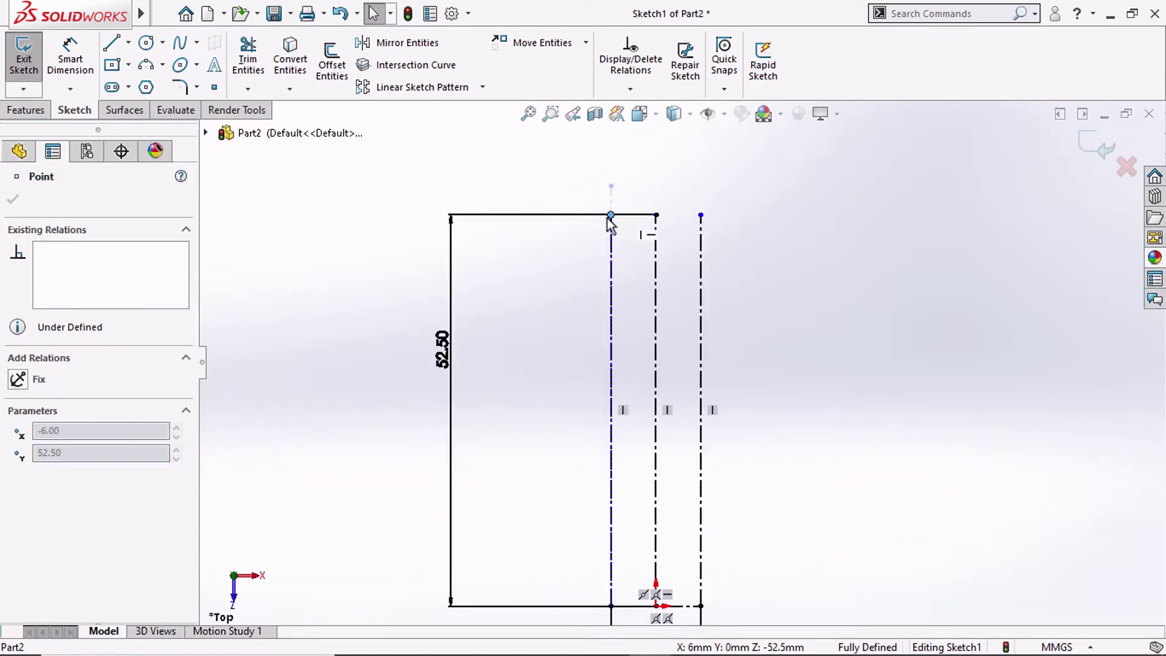
pyautogui.scroll(4, 680, 361)
pyautogui.scroll(-2, 634, 516)
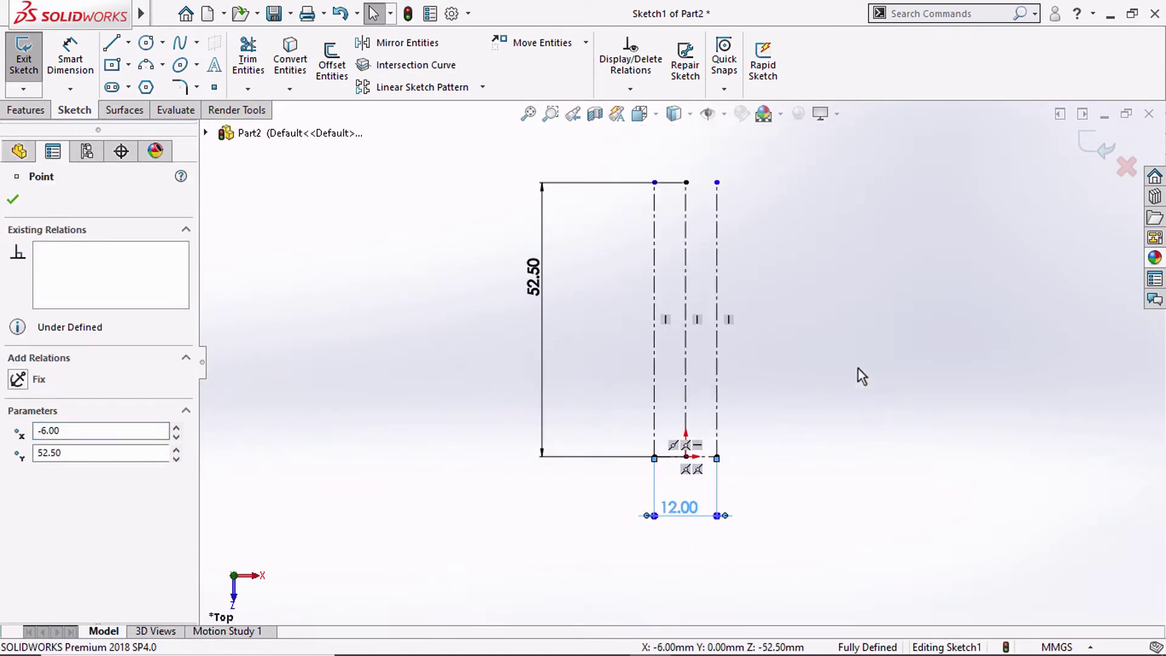
pyautogui.click(1098, 148)
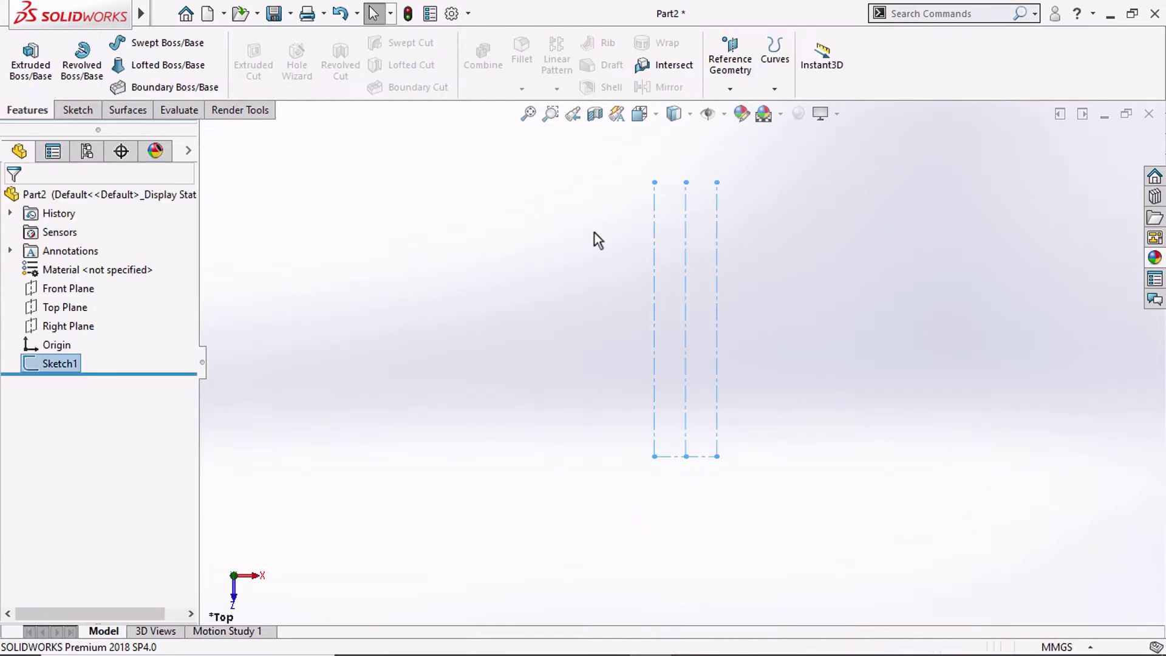
# Start a new Top Plane sketch with a three-point arc across the strip's top end
pyautogui.click(63, 307)
pyautogui.click(79, 279)
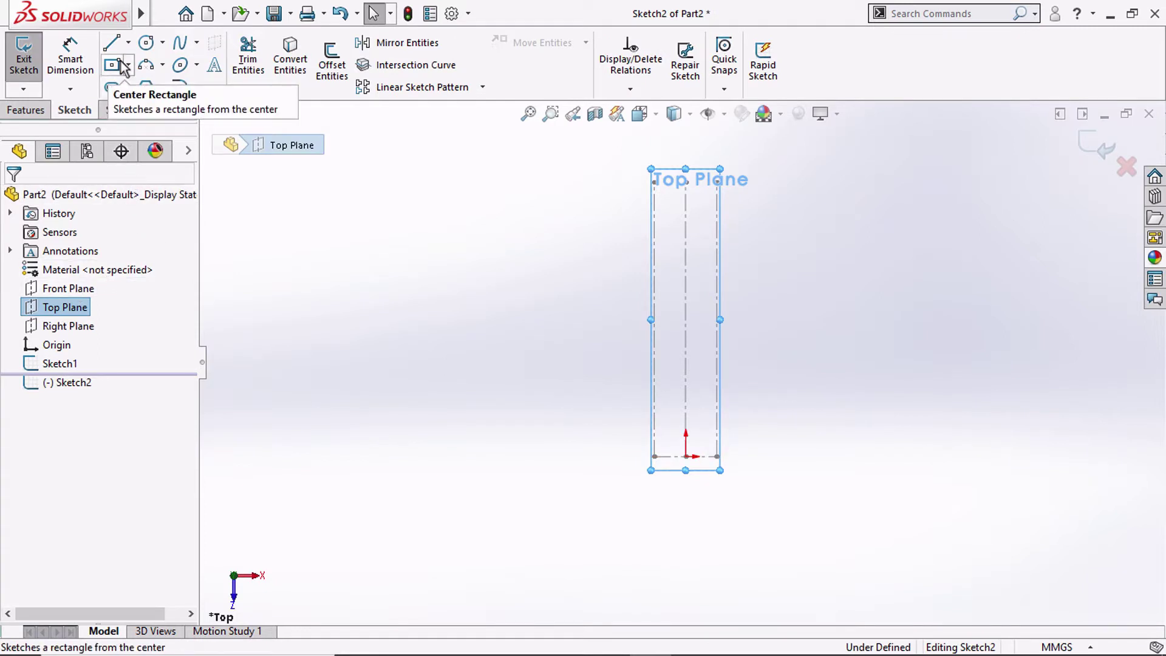
pyautogui.click(145, 65)
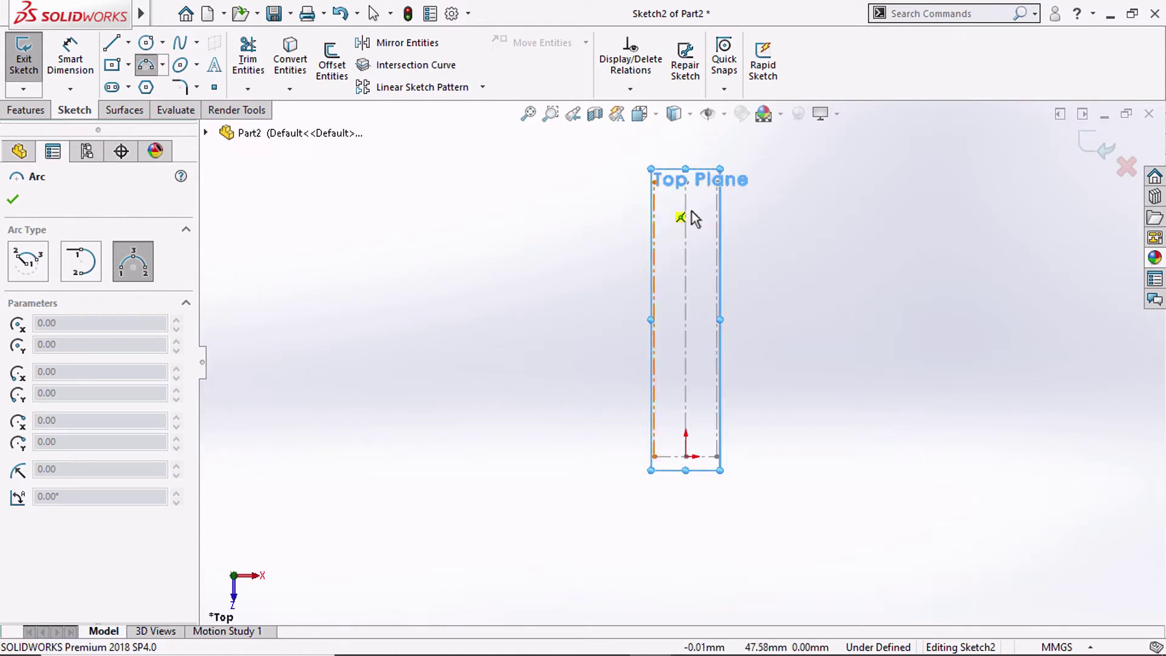
pyautogui.click(663, 217)
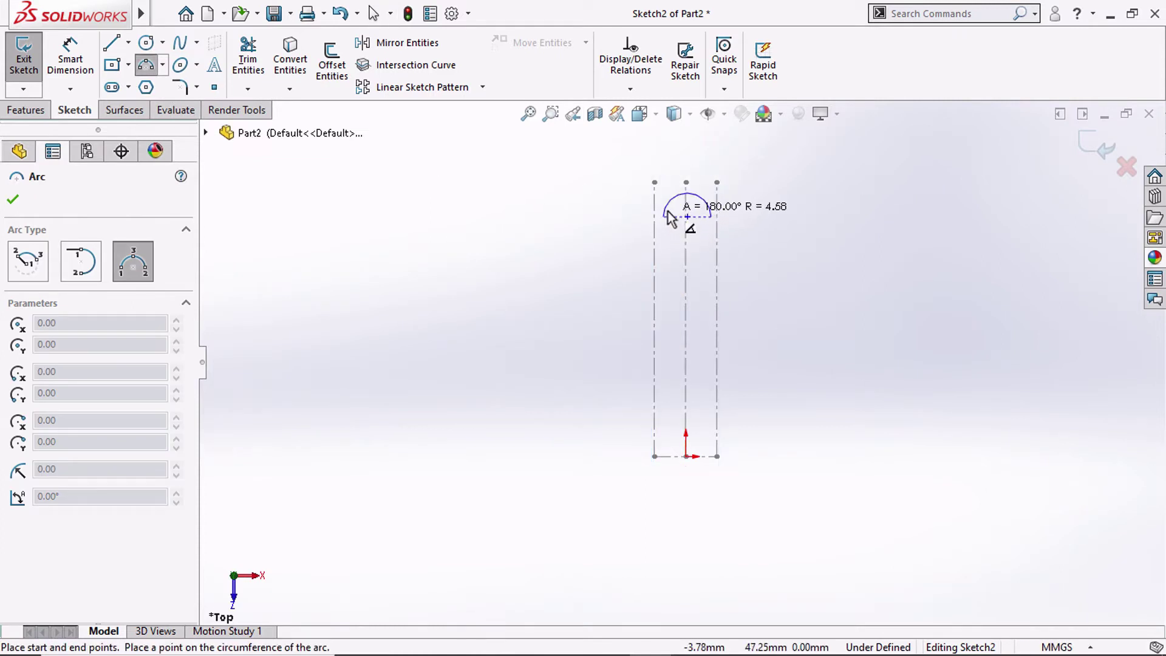
pyautogui.press('Escape')
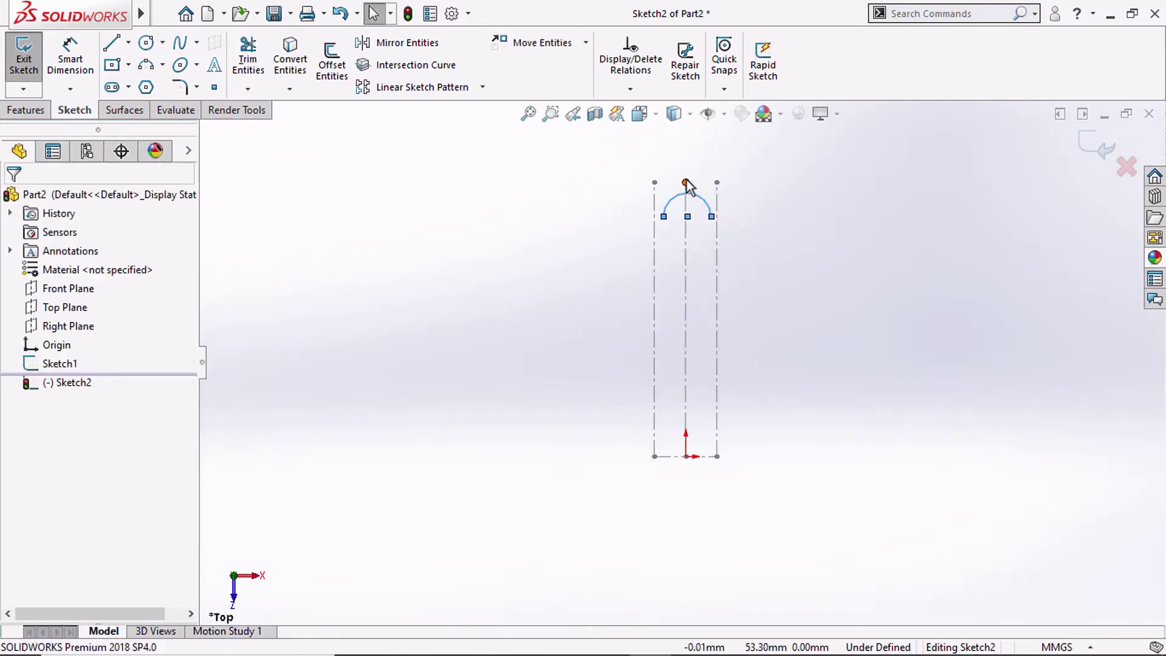
# Make the arc's centre coincident with the strip's centre line
pyautogui.keyDown('ctrl'); pyautogui.click(686, 183); pyautogui.keyUp('ctrl')
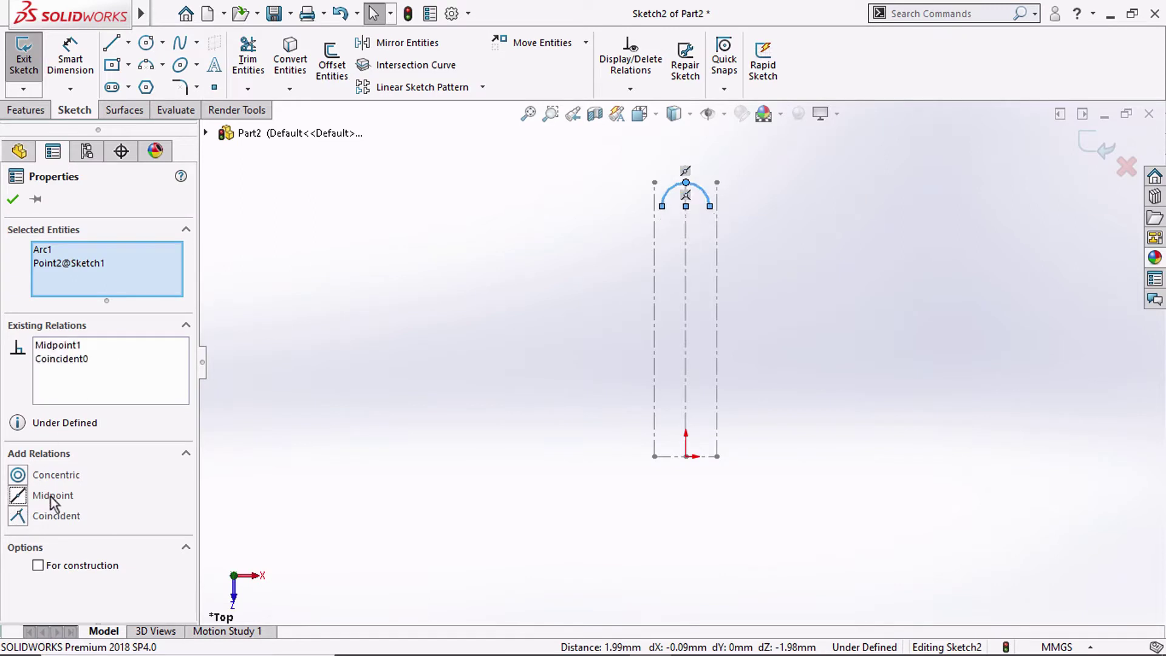
pyautogui.click(686, 206)
pyautogui.keyDown('ctrl'); pyautogui.click(687, 234); pyautogui.keyUp('ctrl')
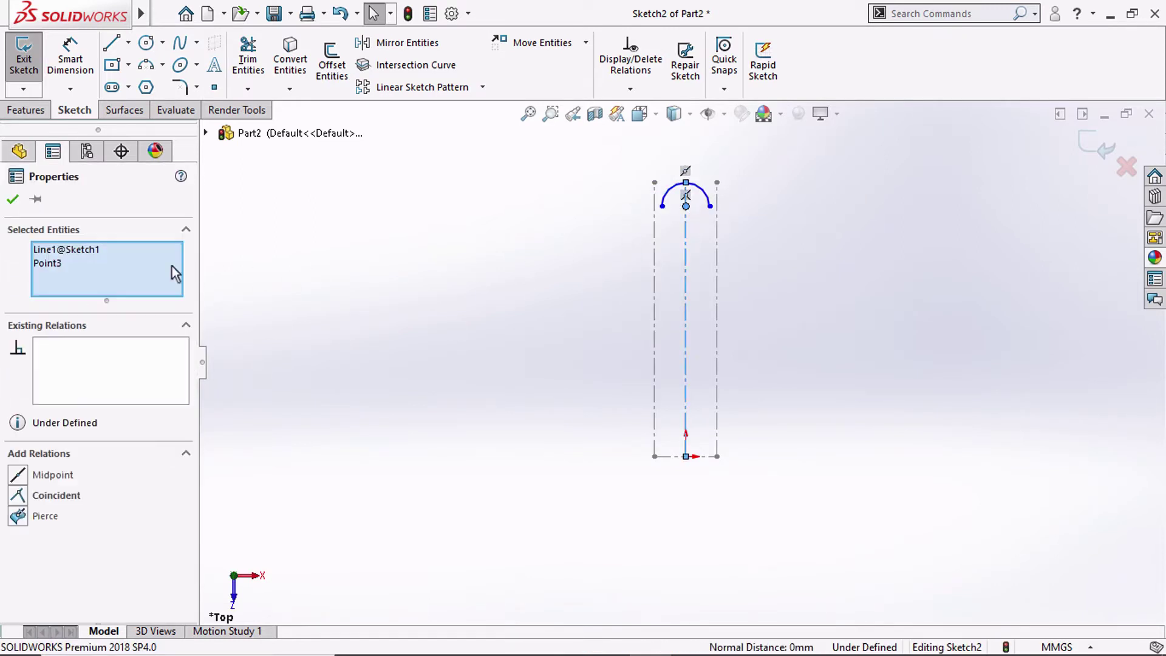
pyautogui.click(44, 495)
# Dimension the top arc's radius to 4 mm
pyautogui.click(443, 293)
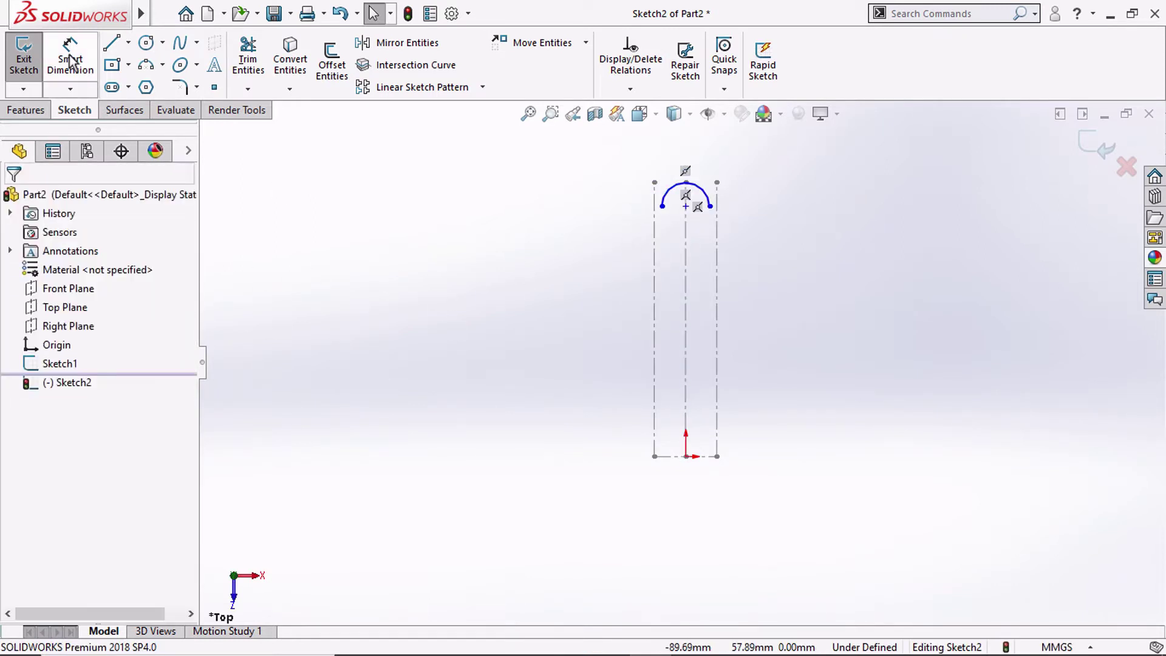
pyautogui.click(70, 59)
pyautogui.click(673, 184)
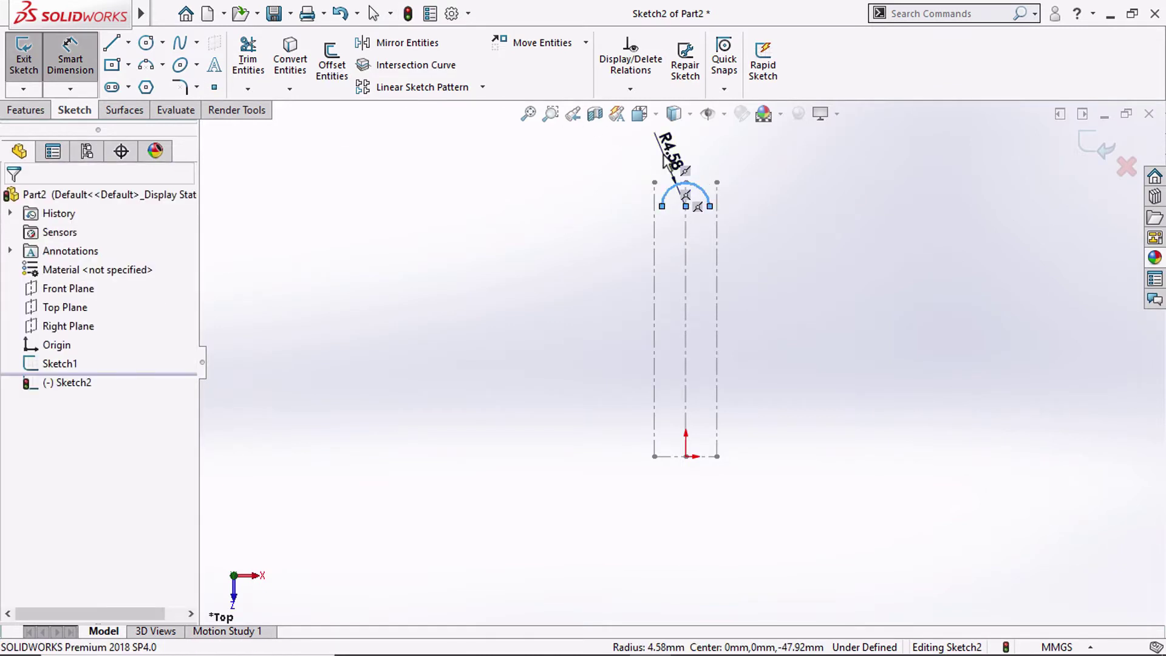
pyautogui.click(665, 155)
pyautogui.write('4.00mm')
pyautogui.press('Return')
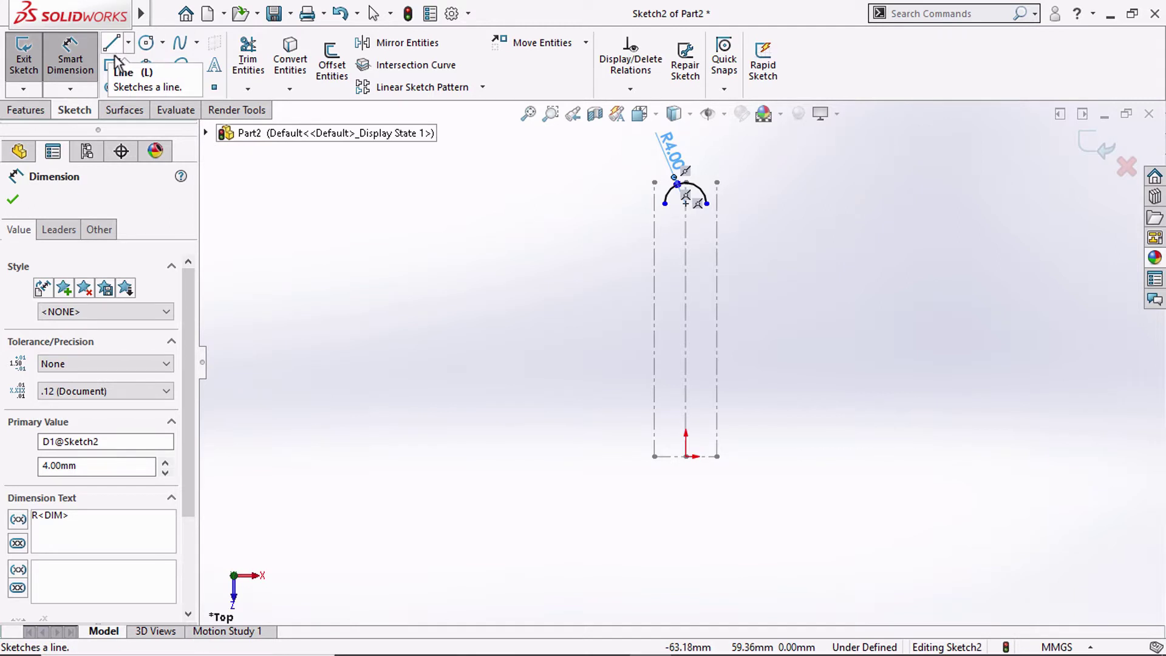
# Draw a shallow three-point arc at the bottom, centred on the vertical centre line
pyautogui.click(146, 64)
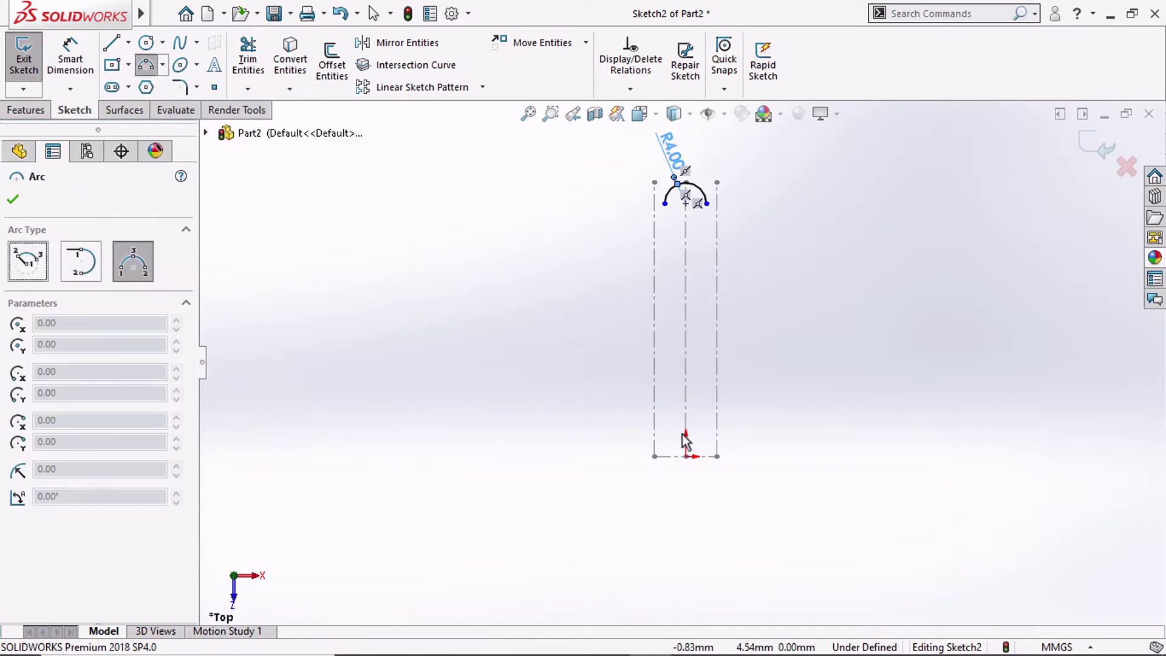
pyautogui.scroll(-5, 686, 442)
pyautogui.click(624, 462)
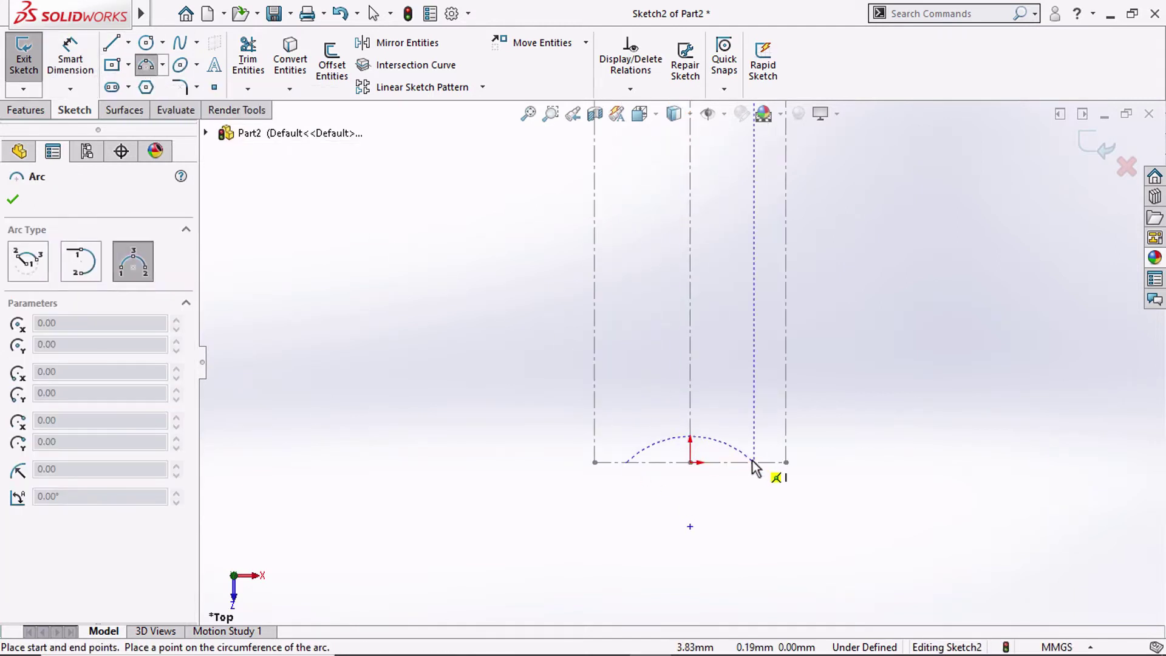
pyautogui.click(751, 462)
pyautogui.click(689, 409)
pyautogui.press('Escape')
pyautogui.click(690, 472)
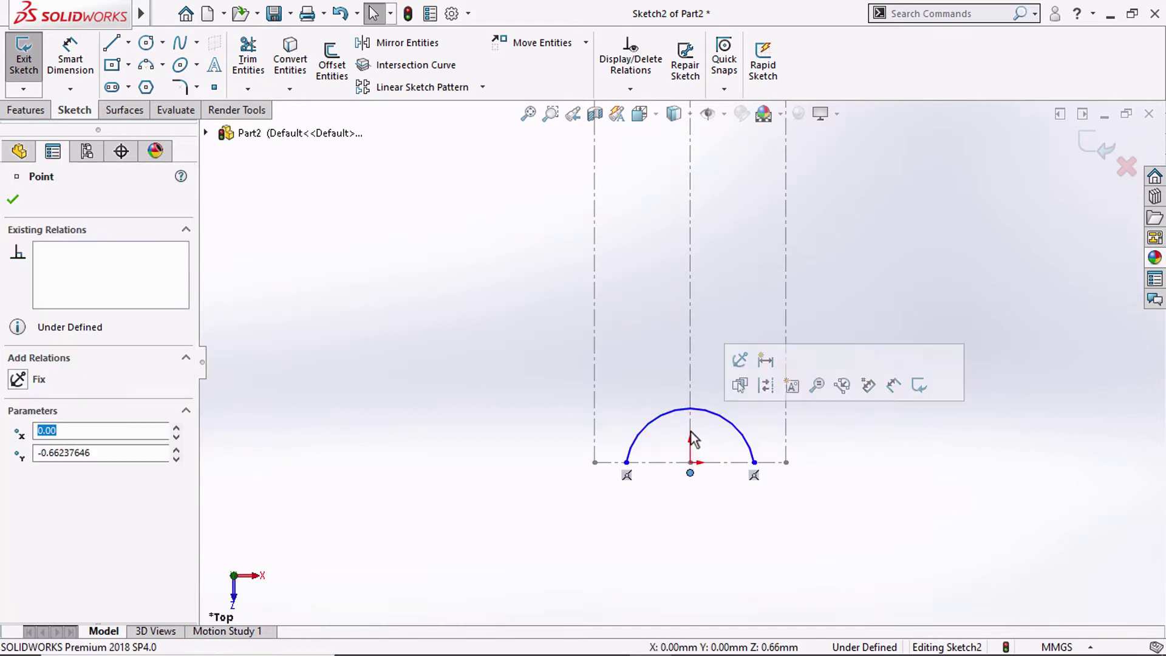
pyautogui.keyDown('ctrl'); pyautogui.click(689, 432); pyautogui.keyUp('ctrl')
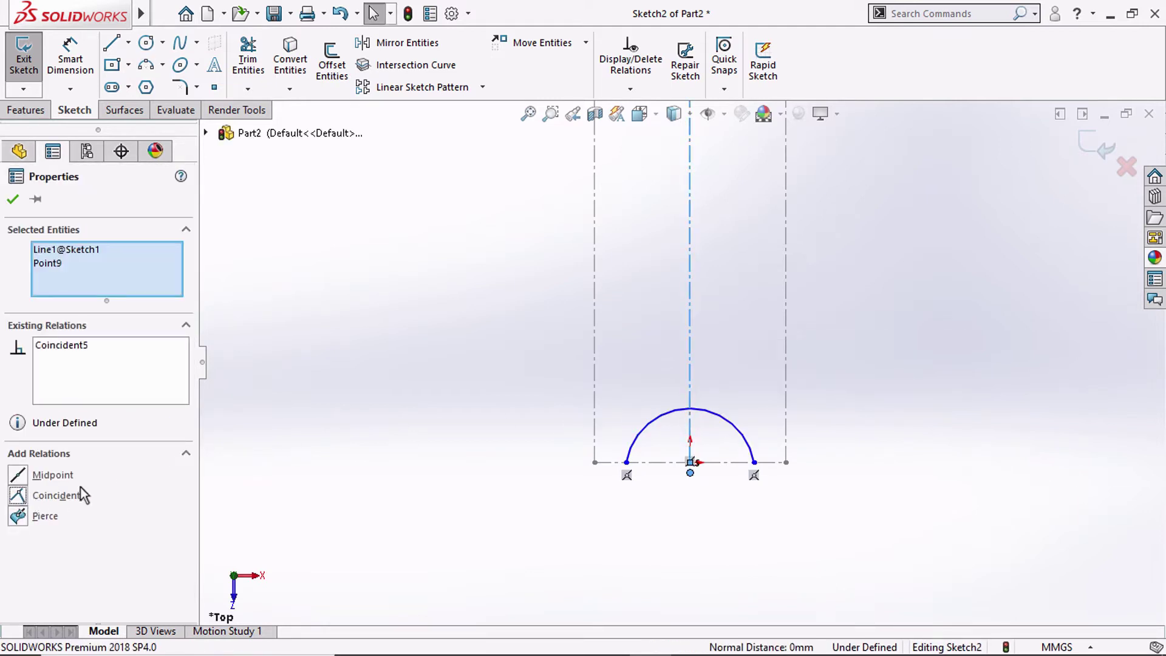
pyautogui.click(305, 217)
# Dimension the bottom arc's end-to-end width to 9.80 mm
pyautogui.click(70, 60)
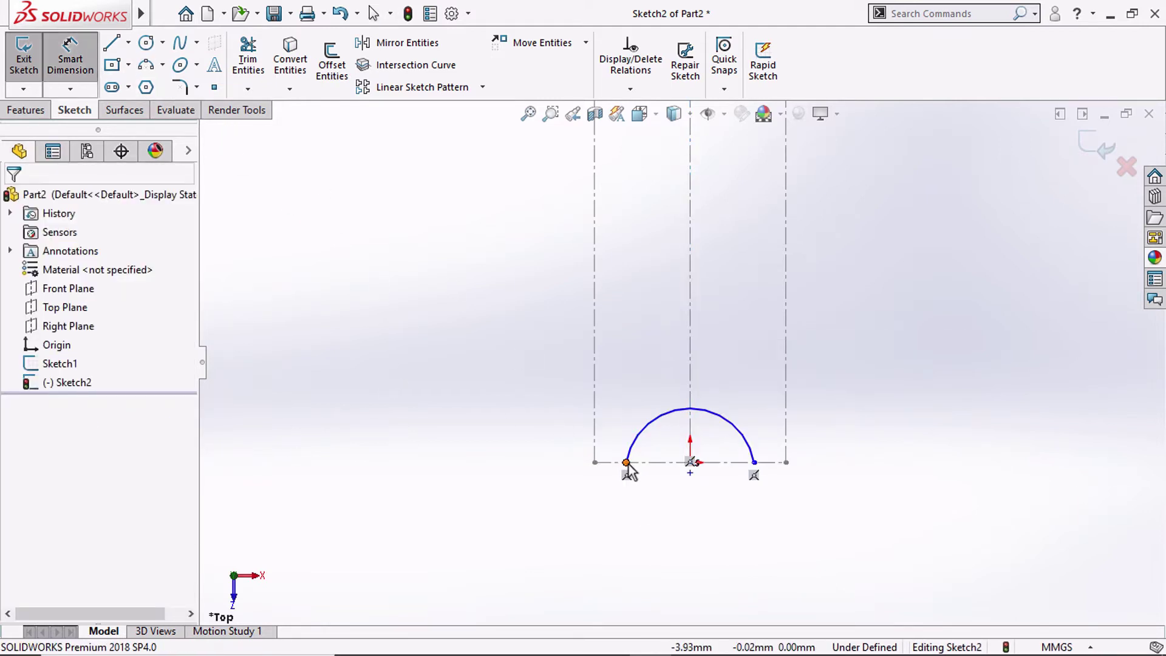
pyautogui.click(627, 463)
pyautogui.click(755, 463)
pyautogui.click(702, 516)
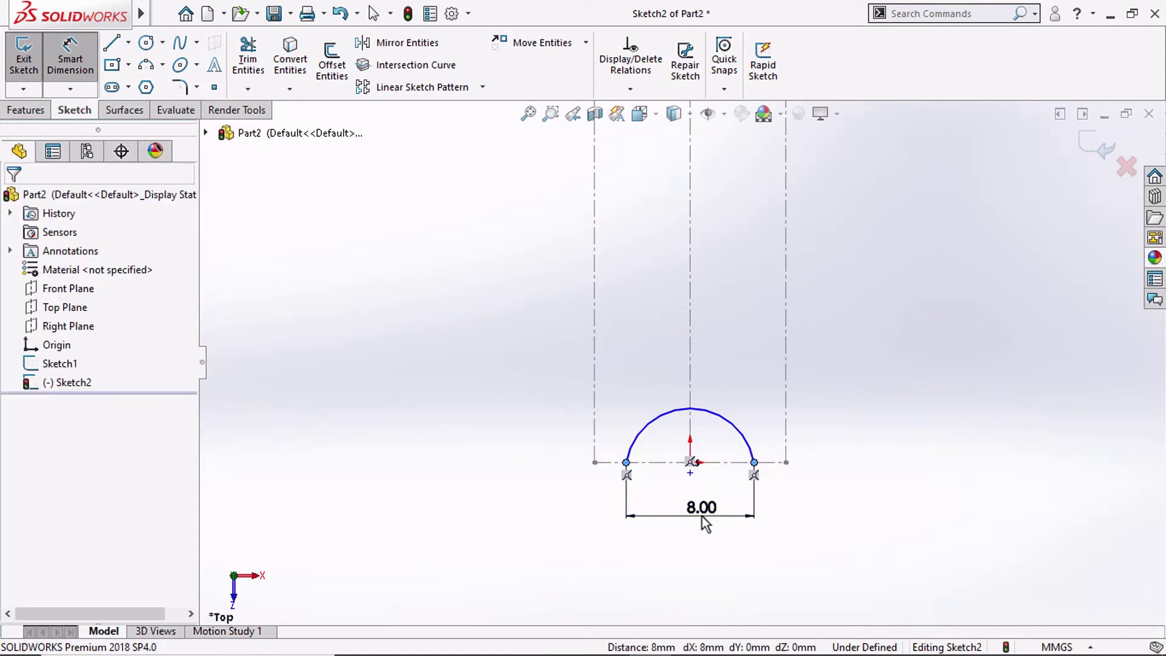
pyautogui.write('9.9')
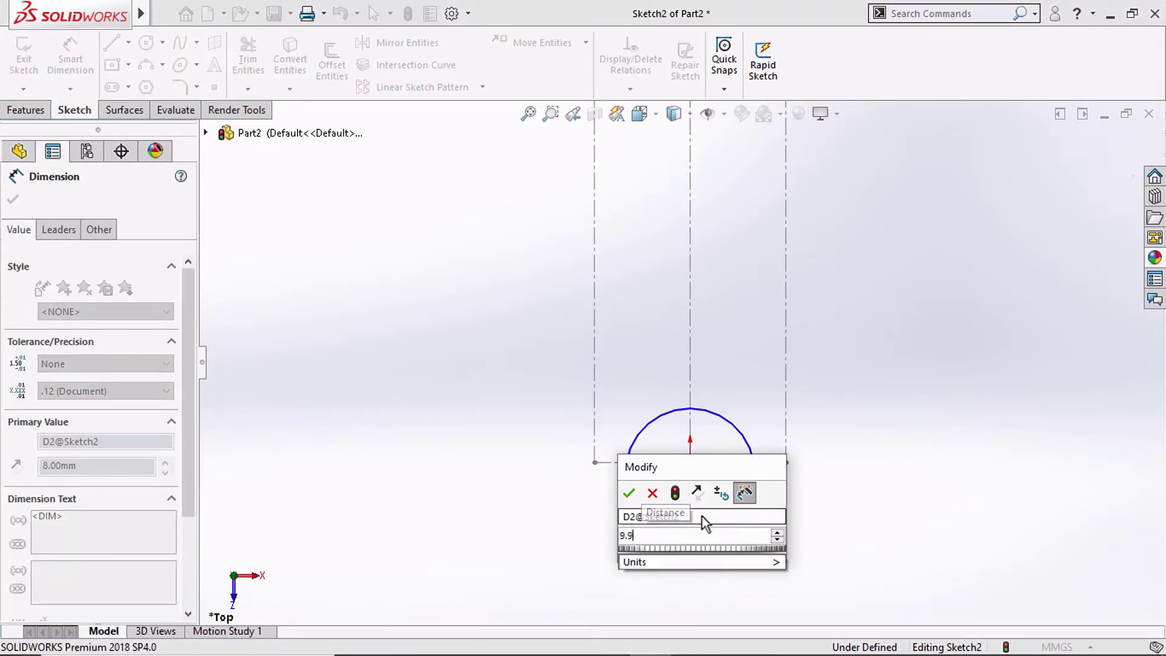
pyautogui.press('BackSpace')
pyautogui.write('8')
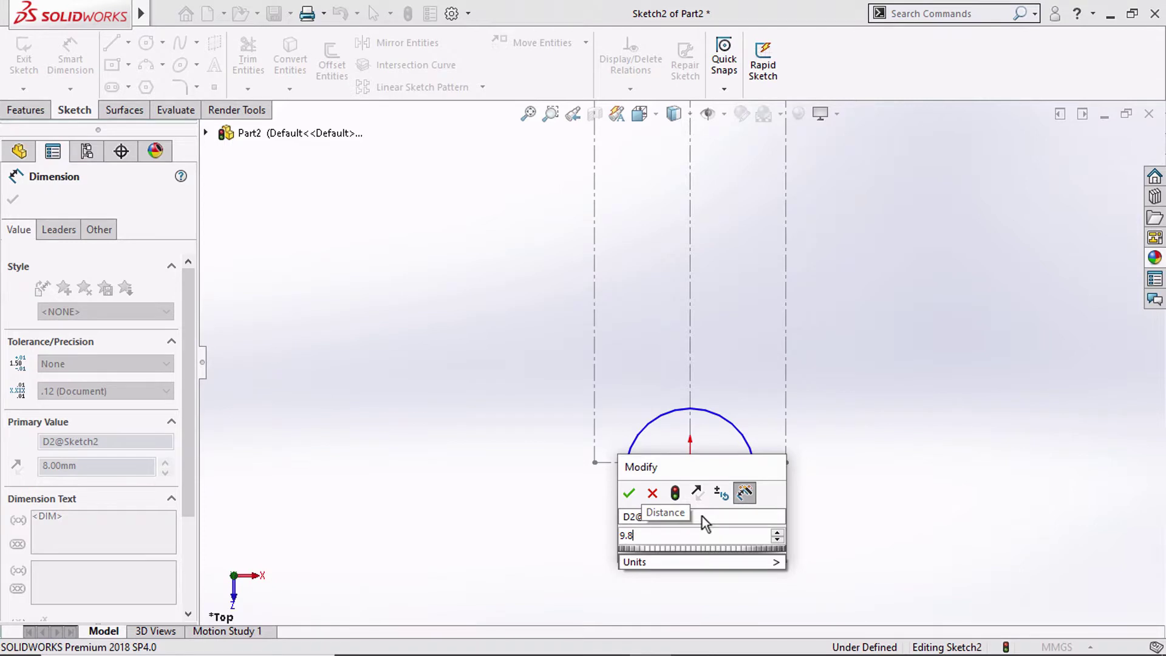
pyautogui.press('Return')
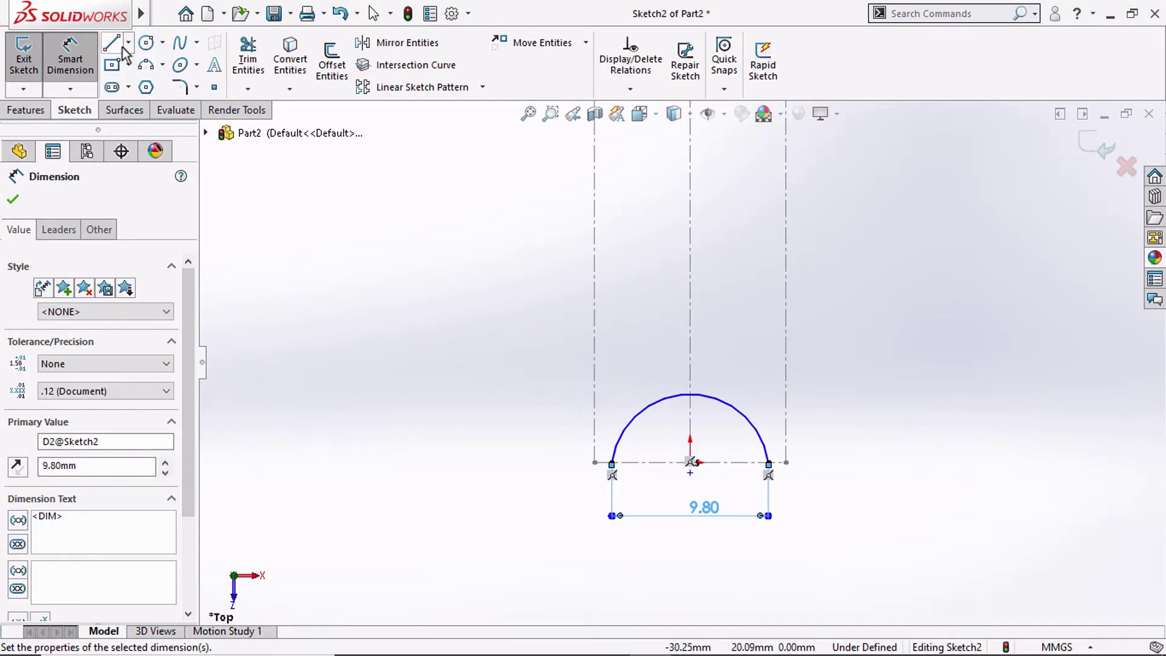
# Add a vertical centerline to the bottom arc and dimension its rise to 0.80 mm
pyautogui.click(128, 43)
pyautogui.click(155, 80)
pyautogui.scroll(-5, 690, 458)
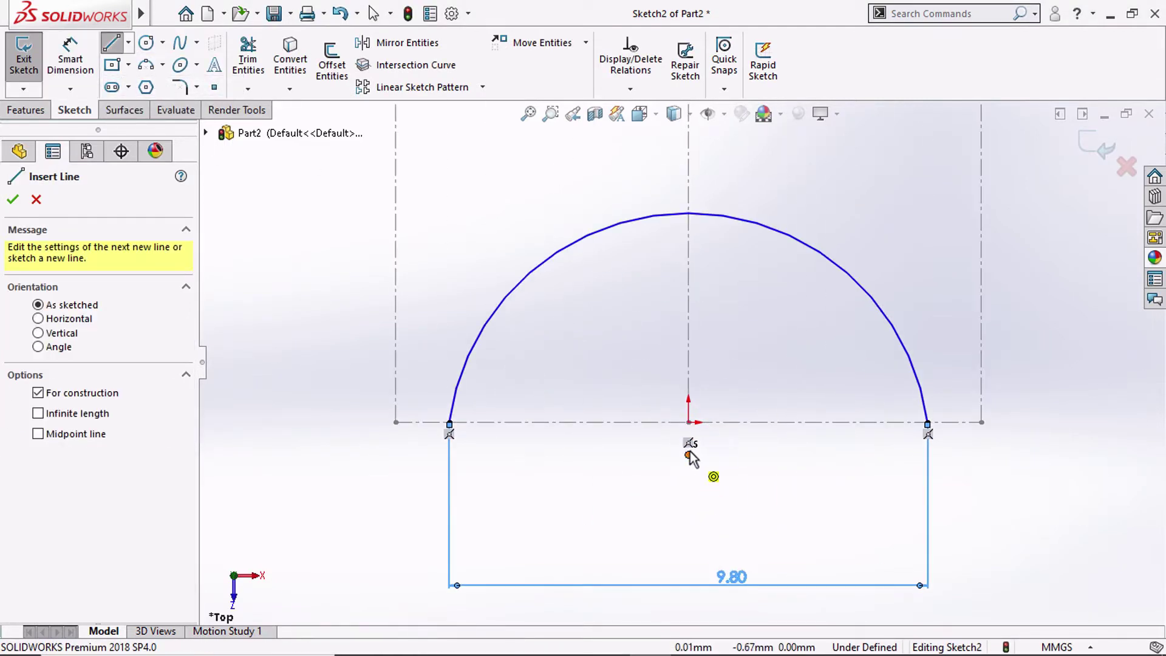
pyautogui.click(687, 422)
pyautogui.click(688, 213)
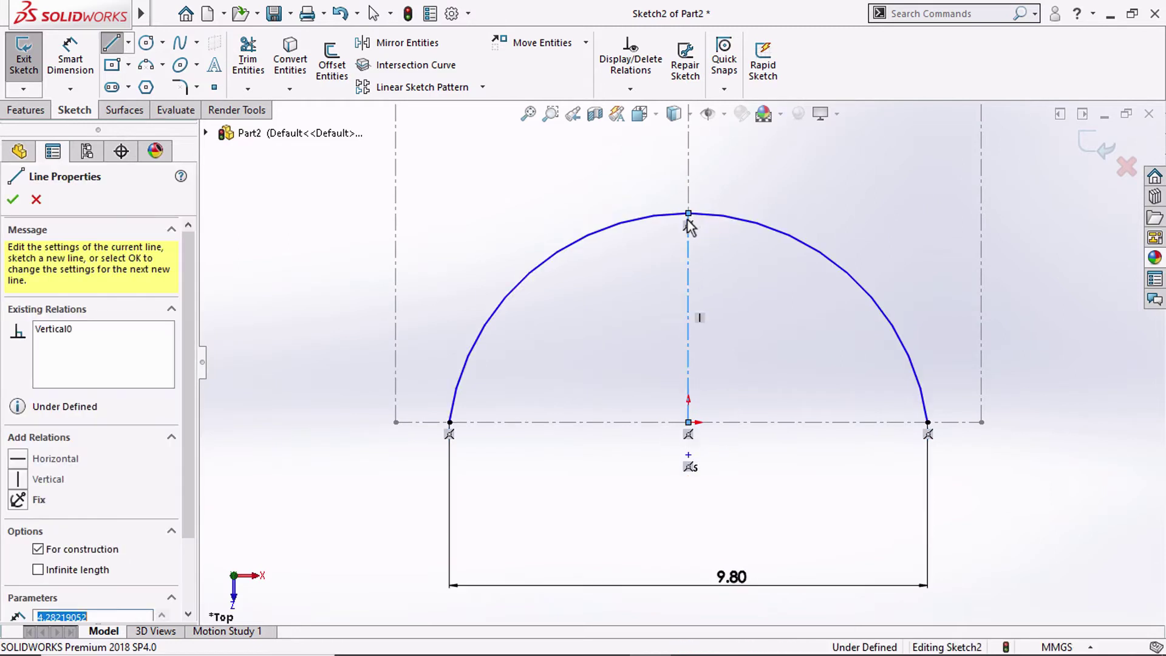
pyautogui.press('Escape')
pyautogui.click(71, 60)
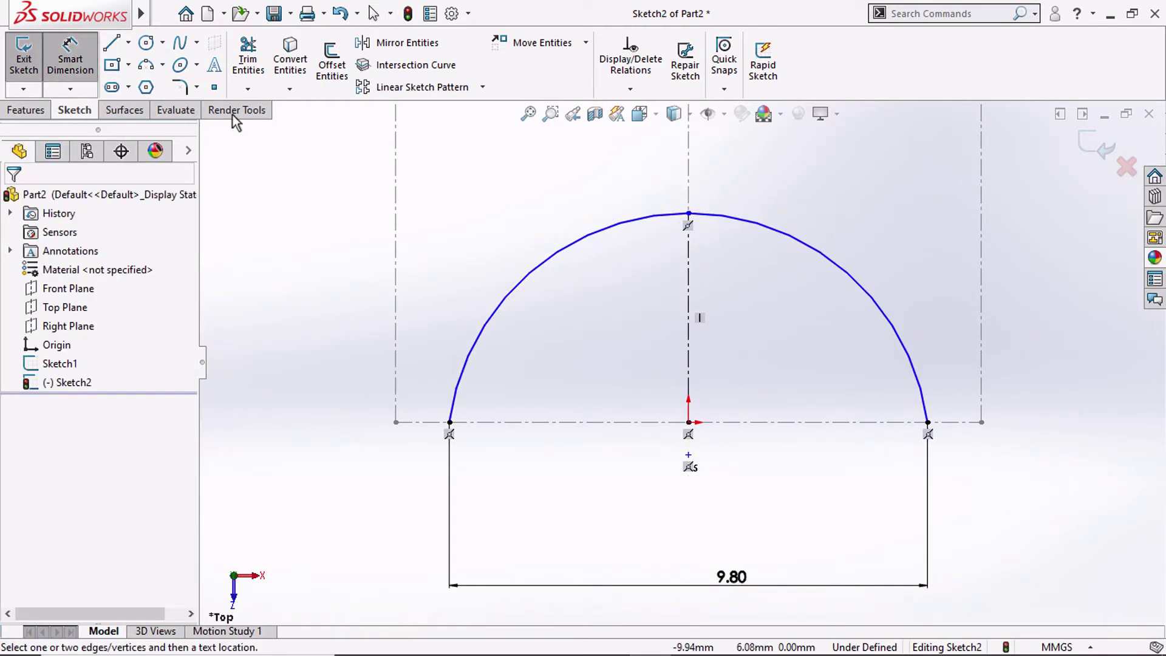
pyautogui.click(688, 324)
pyautogui.click(338, 340)
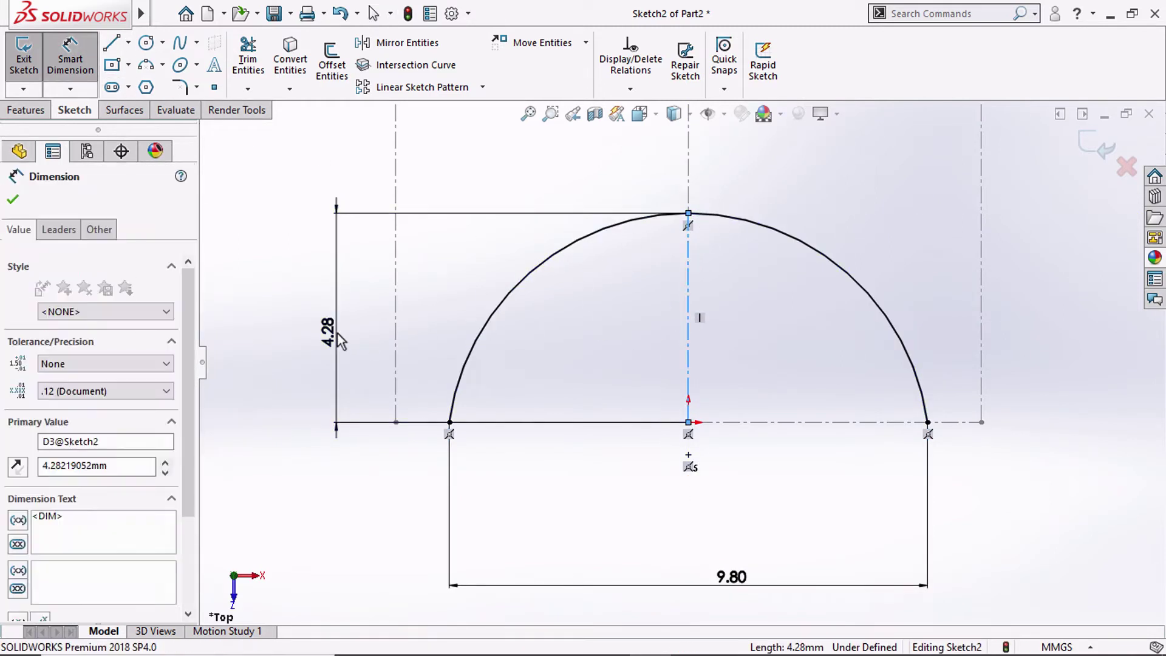
pyautogui.write('0.8')
pyautogui.press('Return')
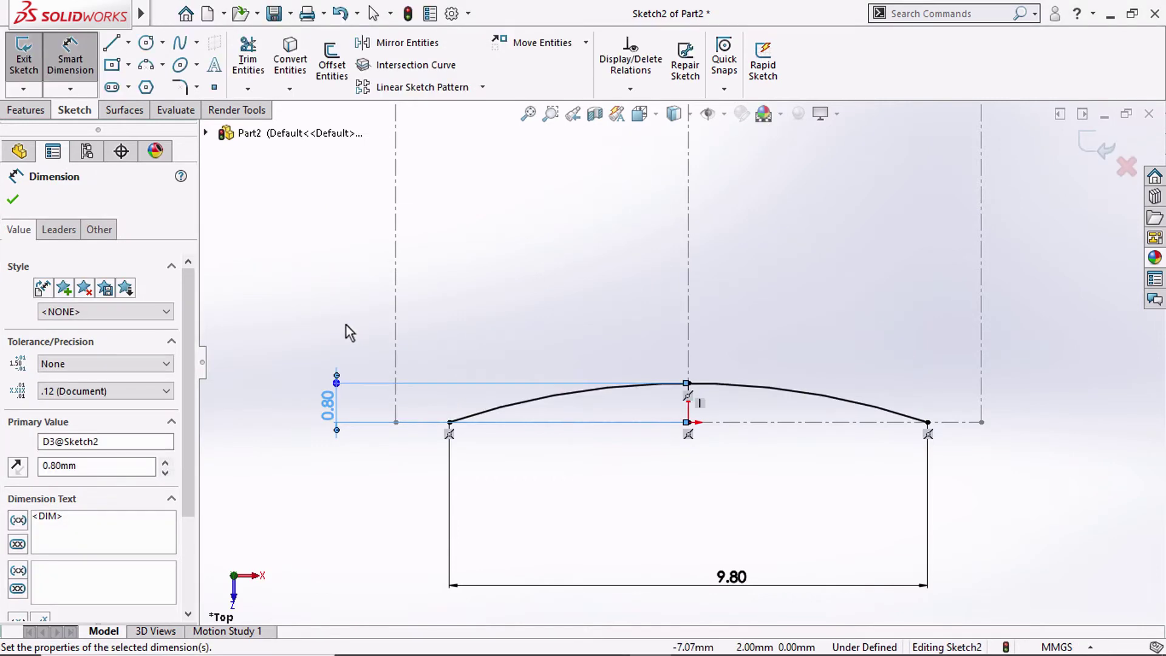
pyautogui.press('Escape')
pyautogui.press('f')
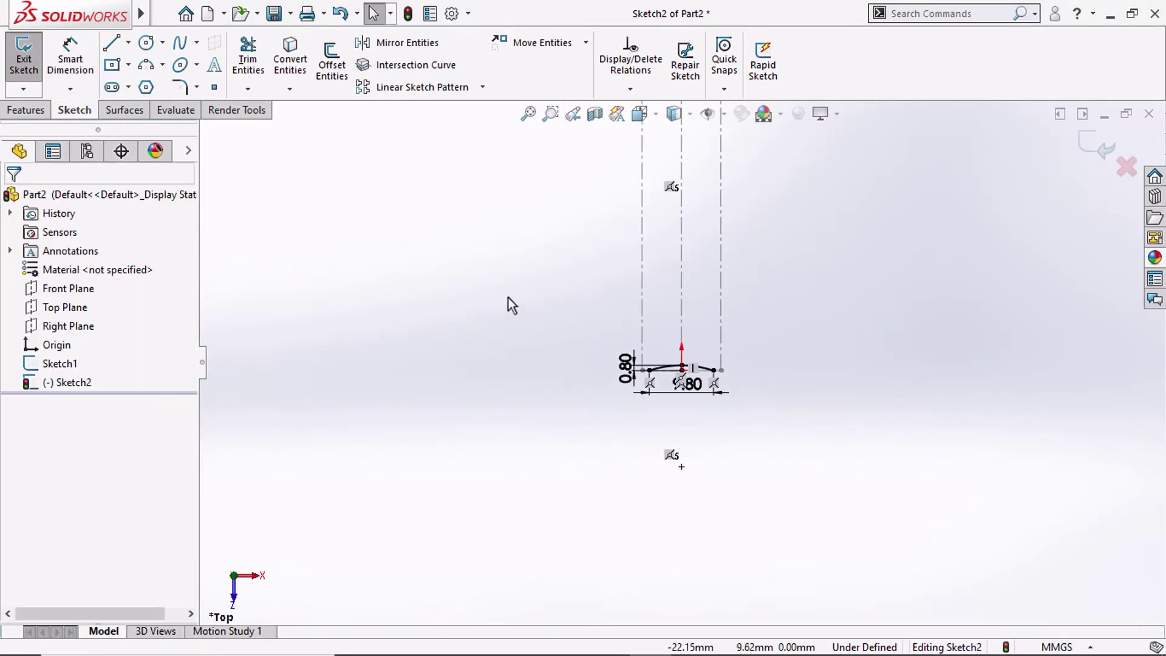
# Draw two slanted lines up from the shallow arc's ends, joined by a horizontal top line
pyautogui.click(146, 65)
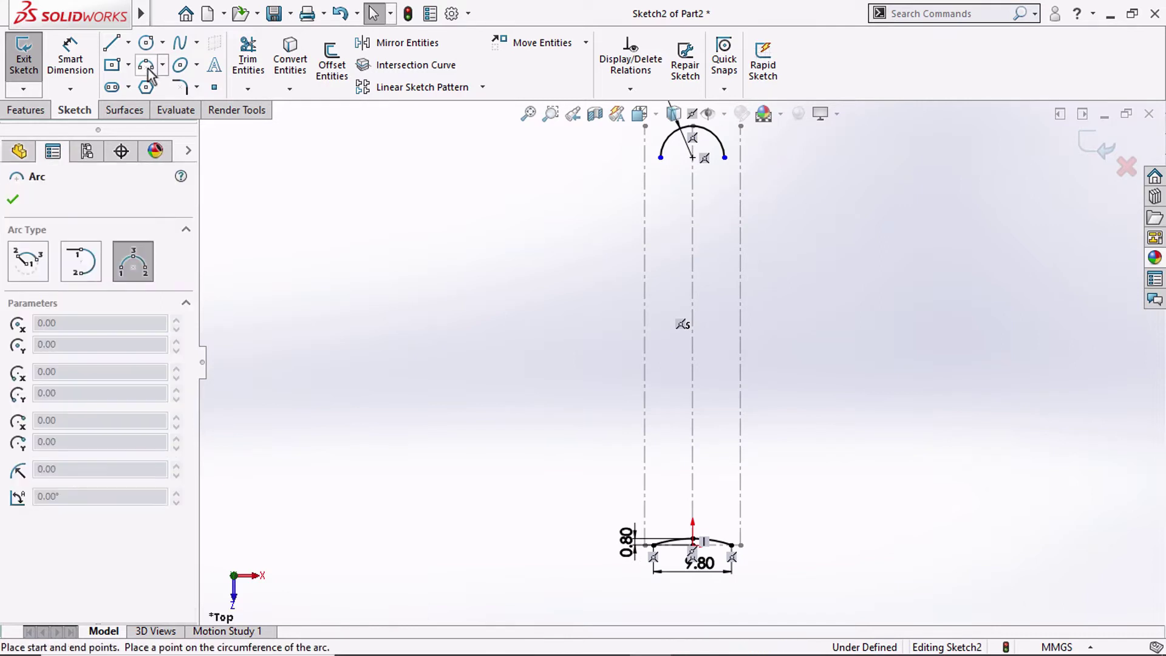
pyautogui.click(112, 42)
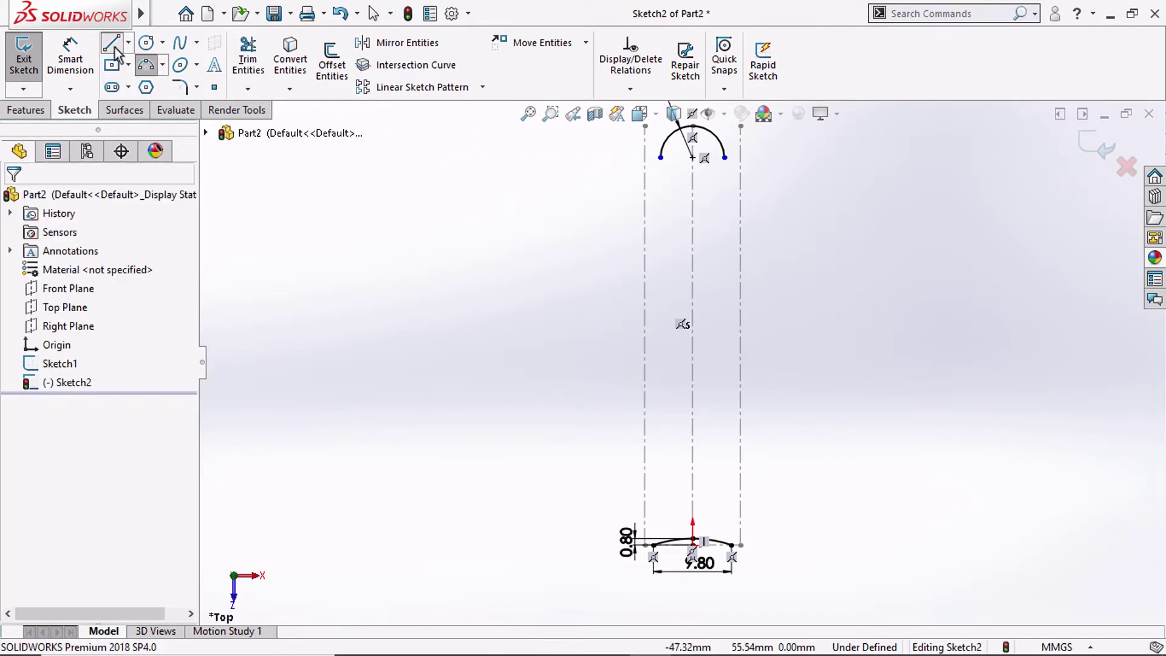
pyautogui.scroll(-5, 722, 564)
pyautogui.click(746, 516)
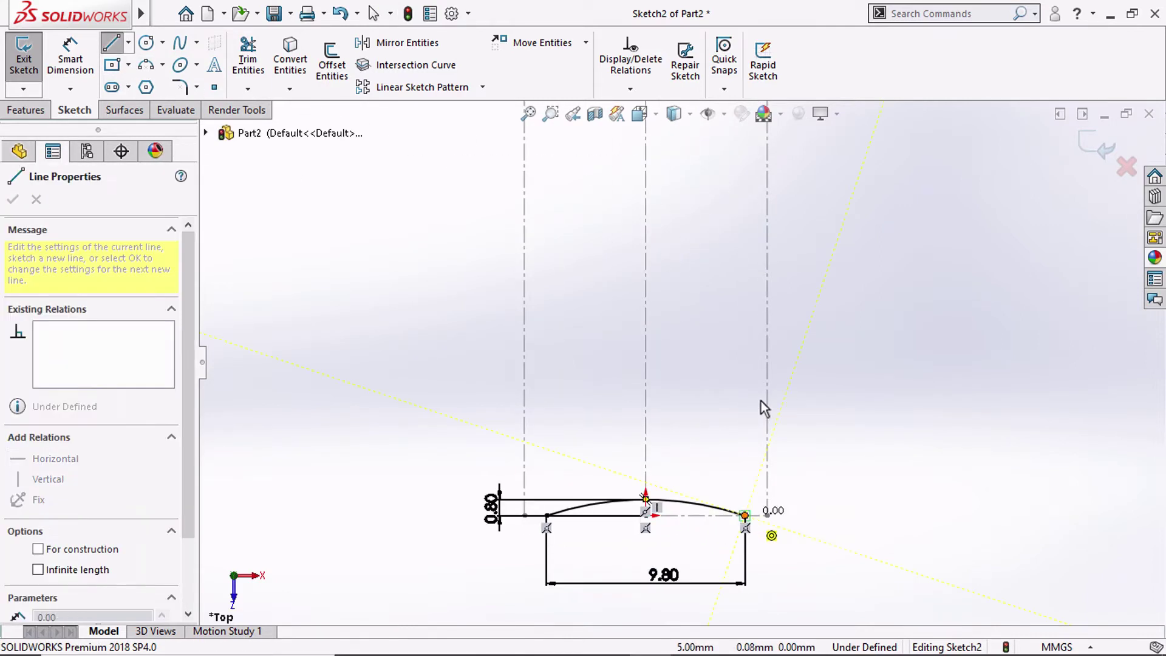
pyautogui.click(767, 394)
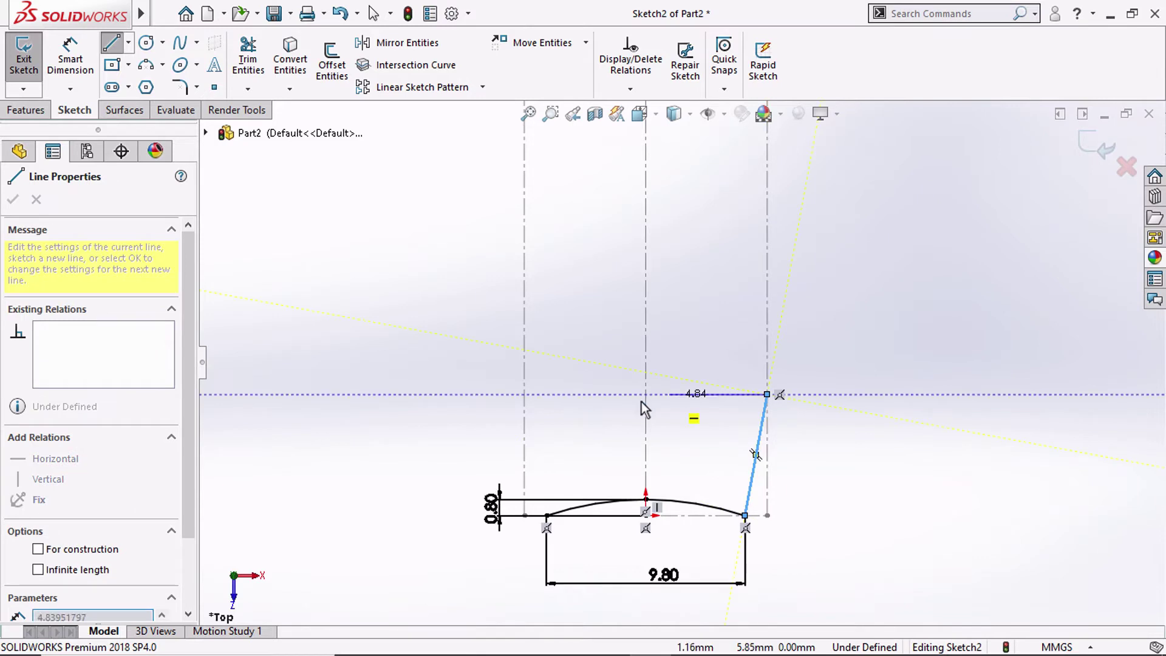
pyautogui.click(525, 395)
pyautogui.click(546, 516)
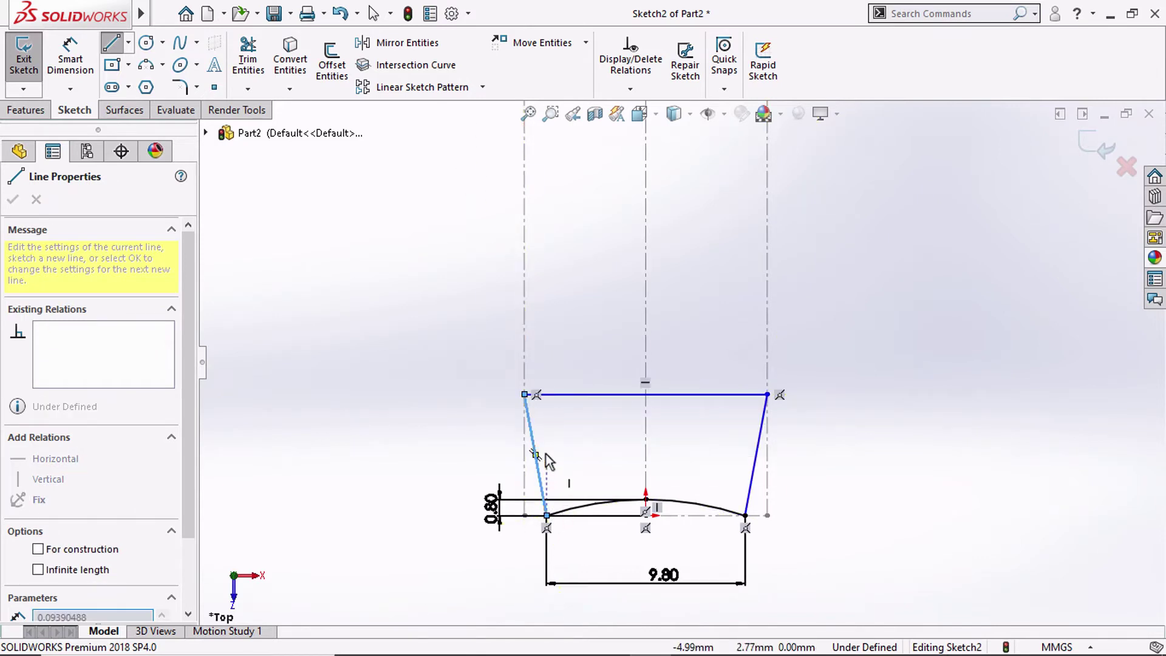
pyautogui.press('Escape')
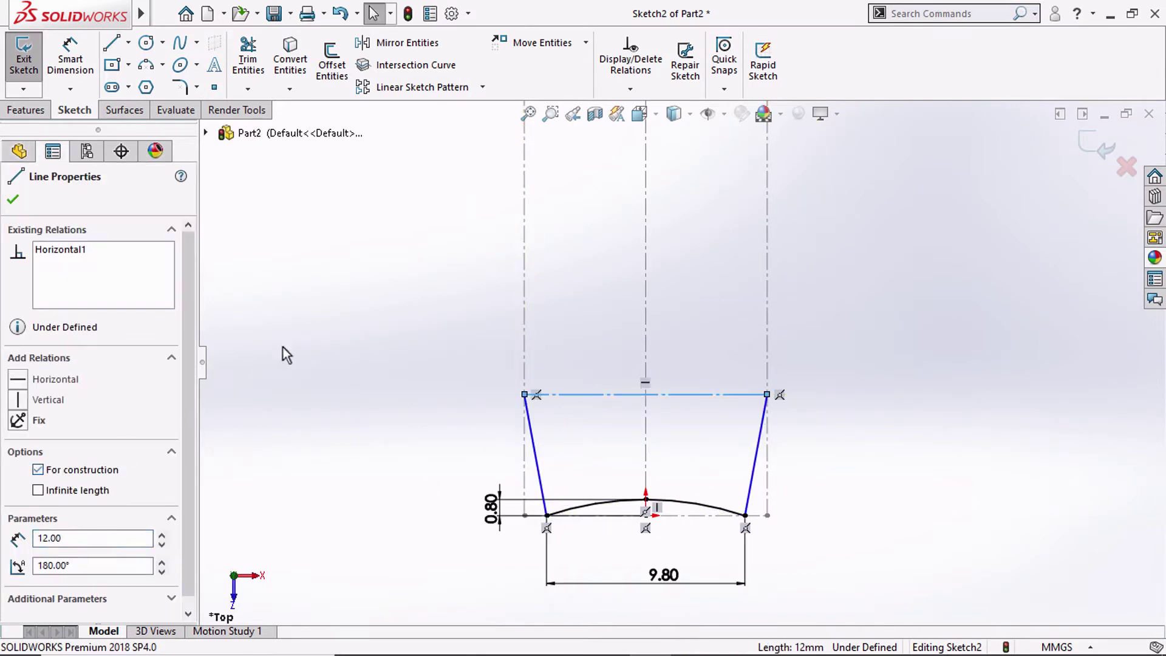
# Dimension the gap between the top and bottom centerlines to 3.5 mm
pyautogui.click(306, 324)
pyautogui.click(71, 52)
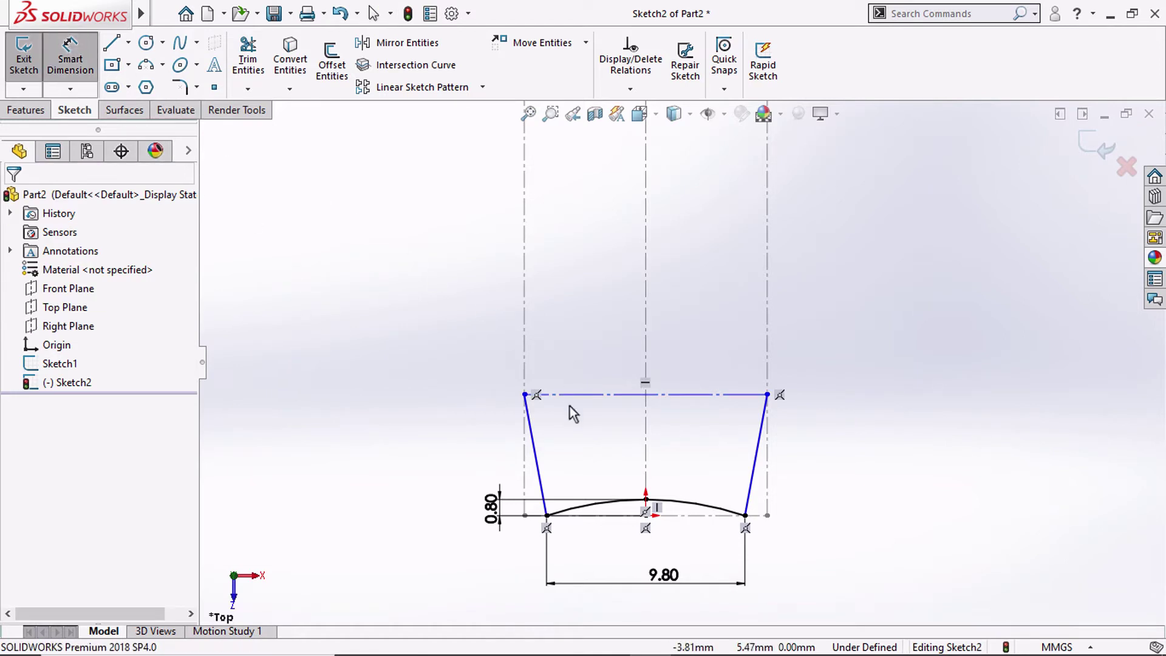
pyautogui.click(589, 395)
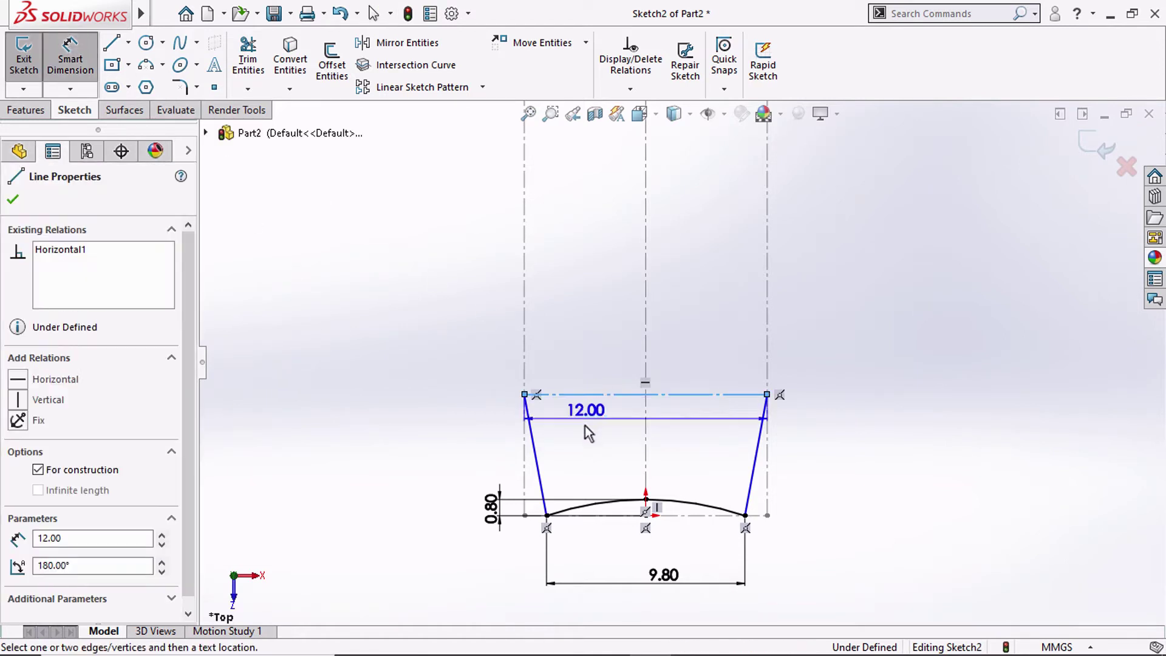
pyautogui.click(592, 514)
pyautogui.click(440, 479)
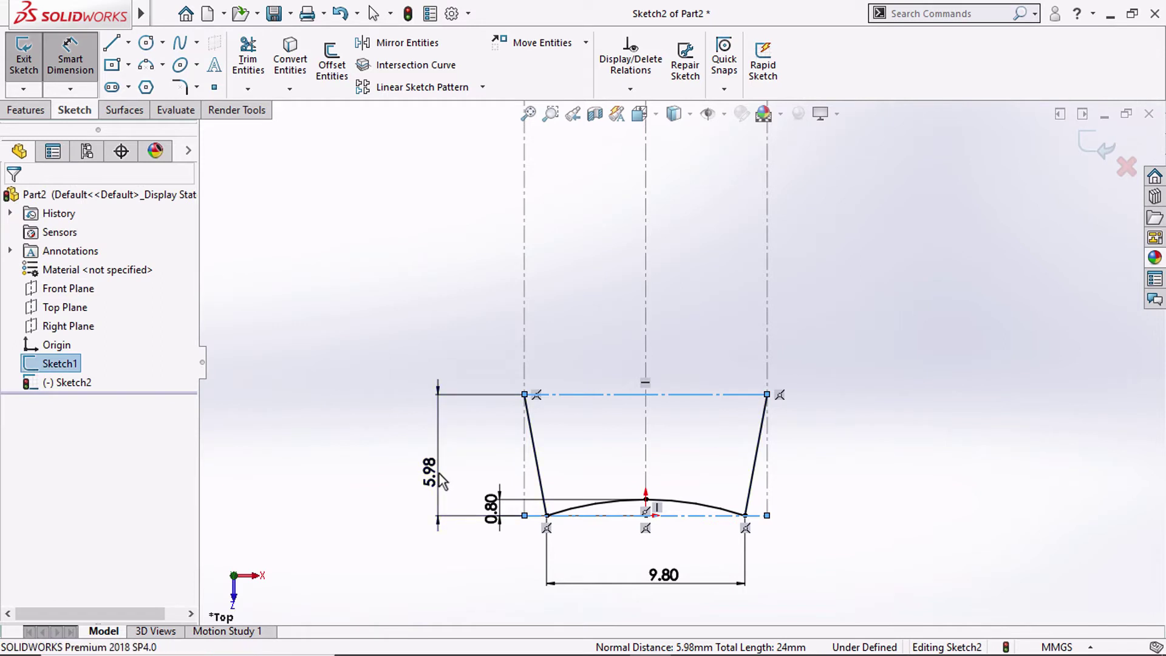
pyautogui.write('3.5')
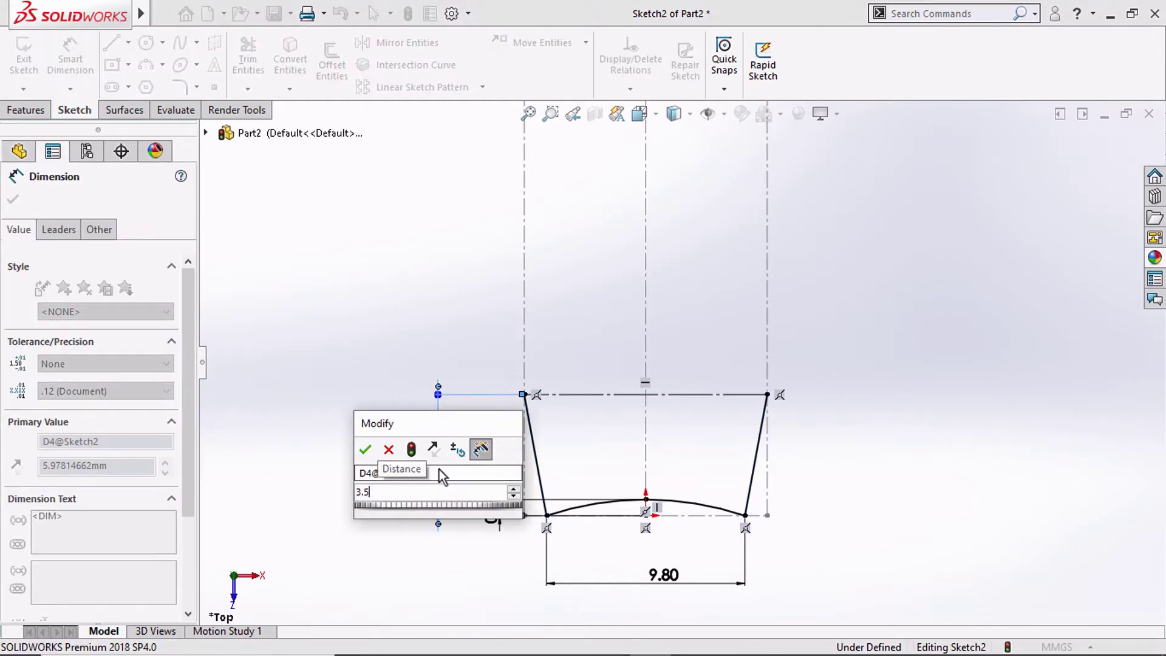
pyautogui.press('Return')
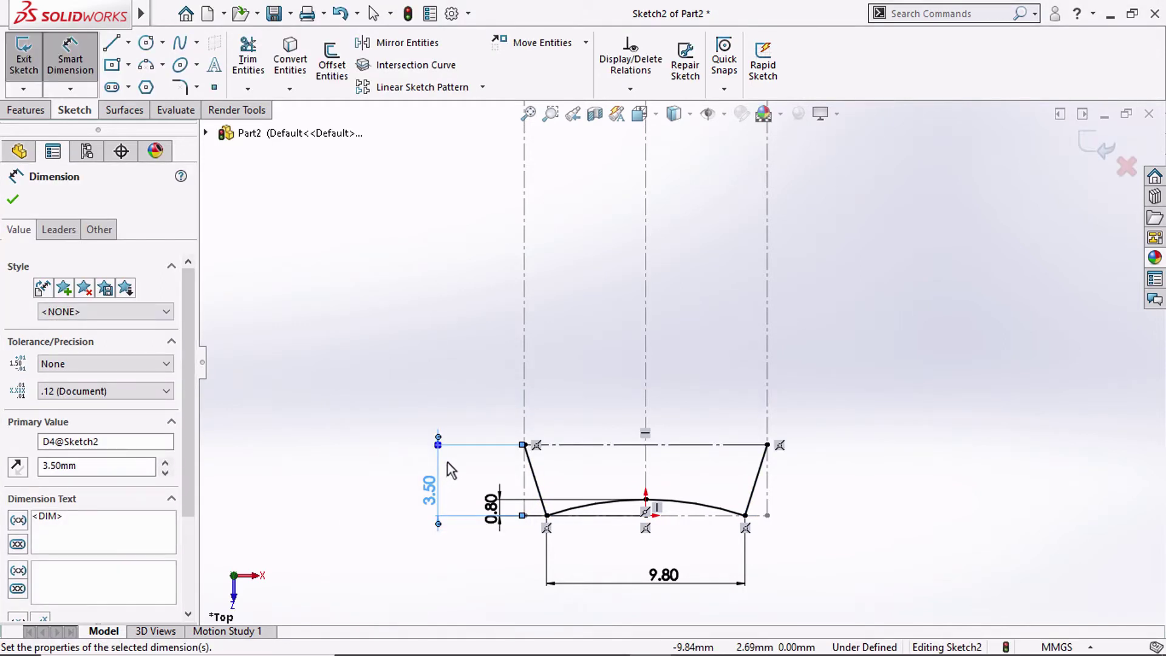
pyautogui.press('Escape')
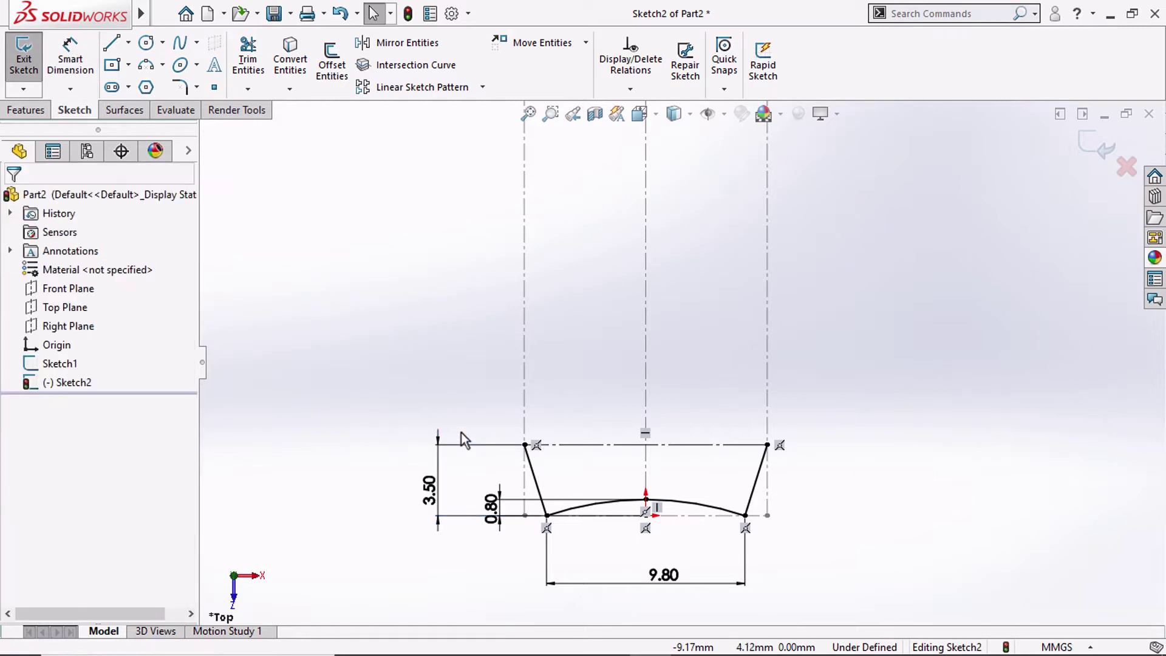
# Move the 0.80 dimension lower in the sketch
pyautogui.moveTo(491, 504); pyautogui.dragTo(490, 561)
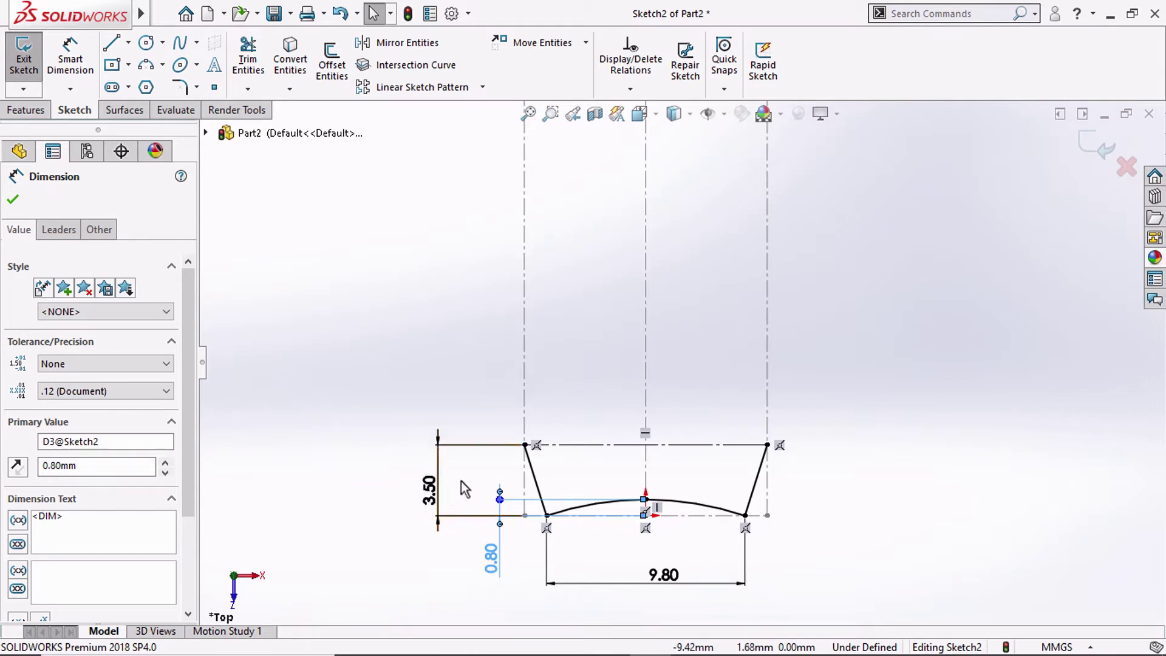
pyautogui.scroll(3, 533, 393)
pyautogui.scroll(-2, 635, 170)
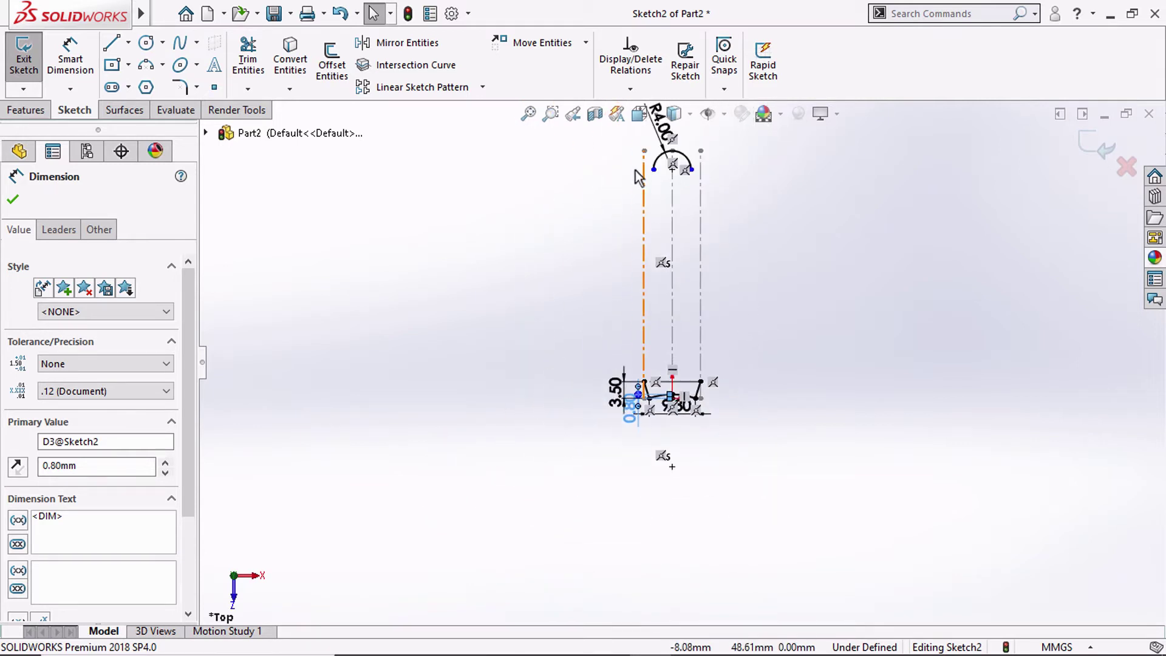
pyautogui.scroll(-1, 635, 170)
# Draw two long three-point side arcs from the R4 tip arc to the bottom corners
pyautogui.click(148, 68)
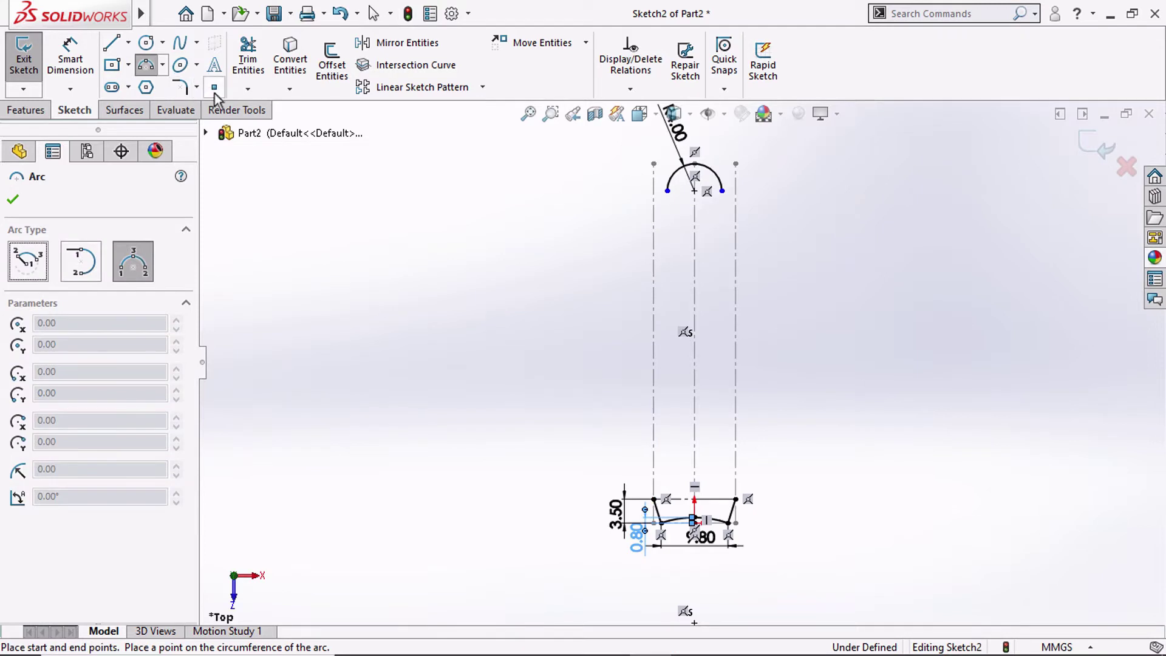
pyautogui.click(722, 191)
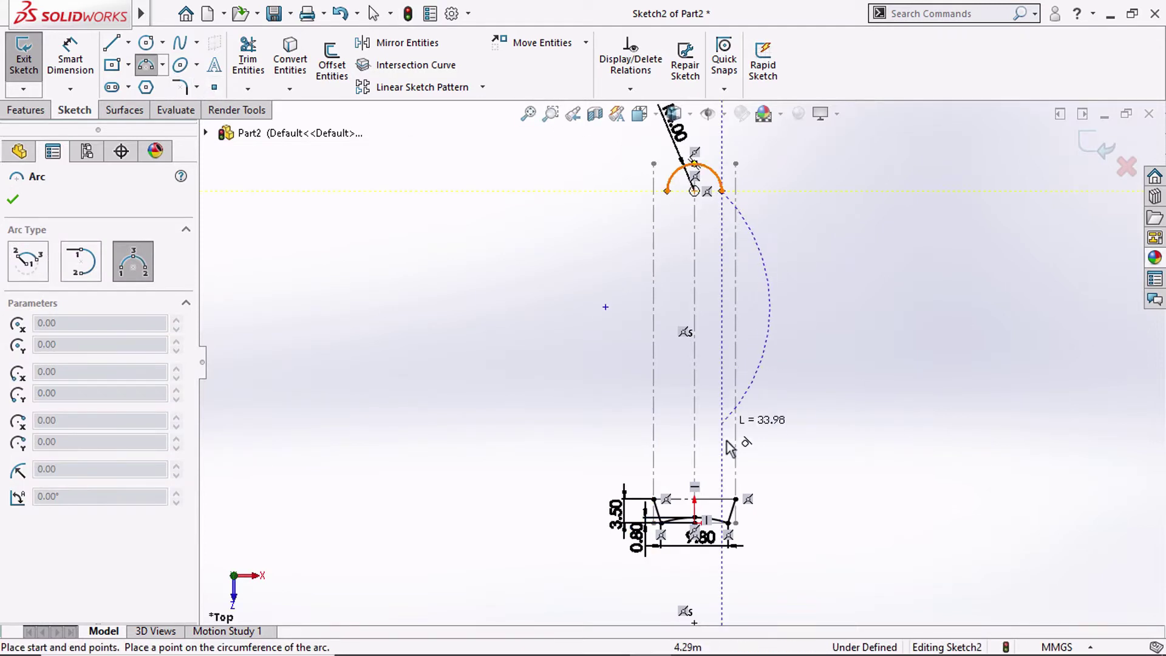
pyautogui.click(735, 499)
pyautogui.click(749, 344)
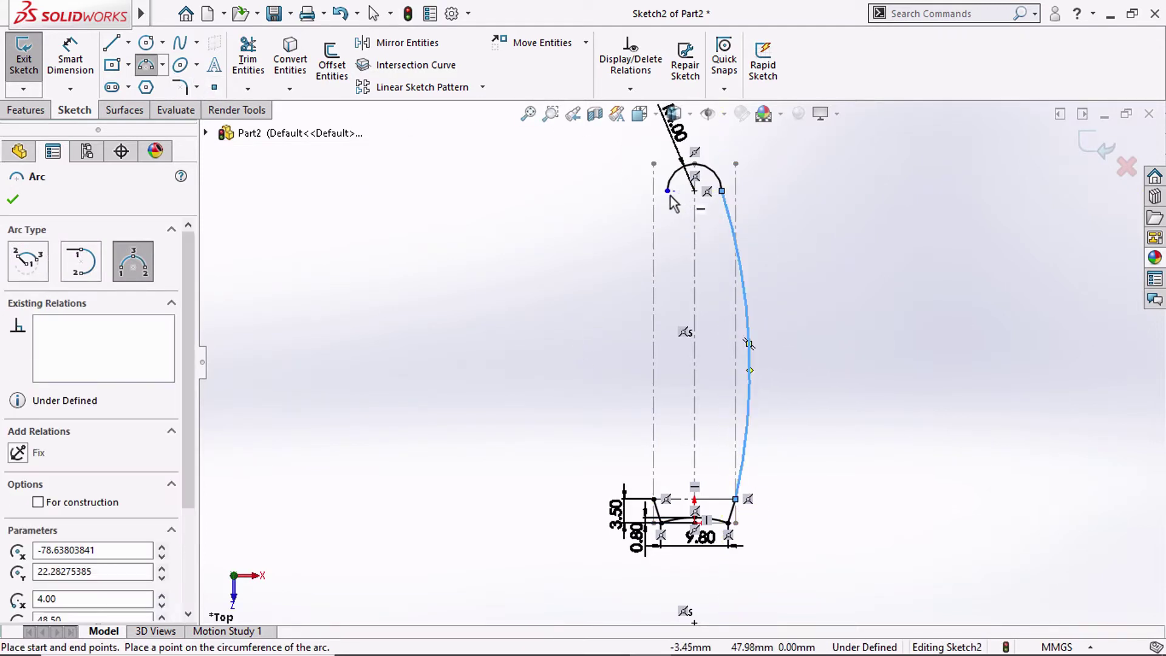
pyautogui.click(668, 191)
pyautogui.click(653, 500)
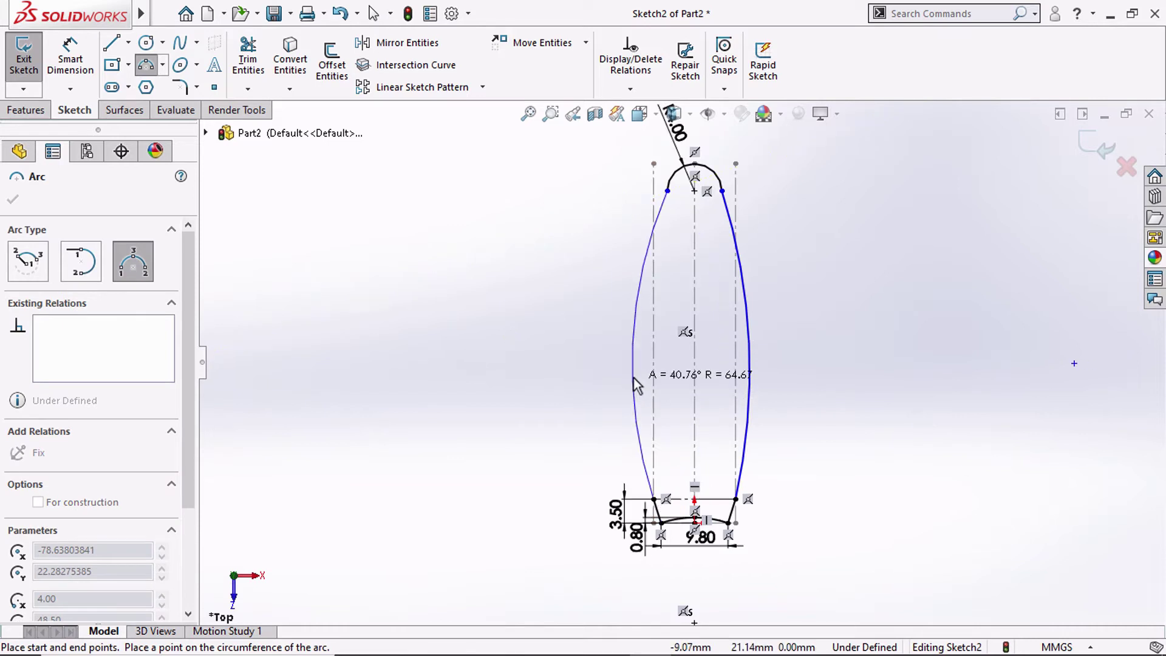
pyautogui.click(637, 377)
pyautogui.press('Escape')
# Make the left arc tangent to the centerline, then delete the conflicting relation
pyautogui.keyDown('ctrl'); pyautogui.click(654, 333); pyautogui.keyUp('ctrl')
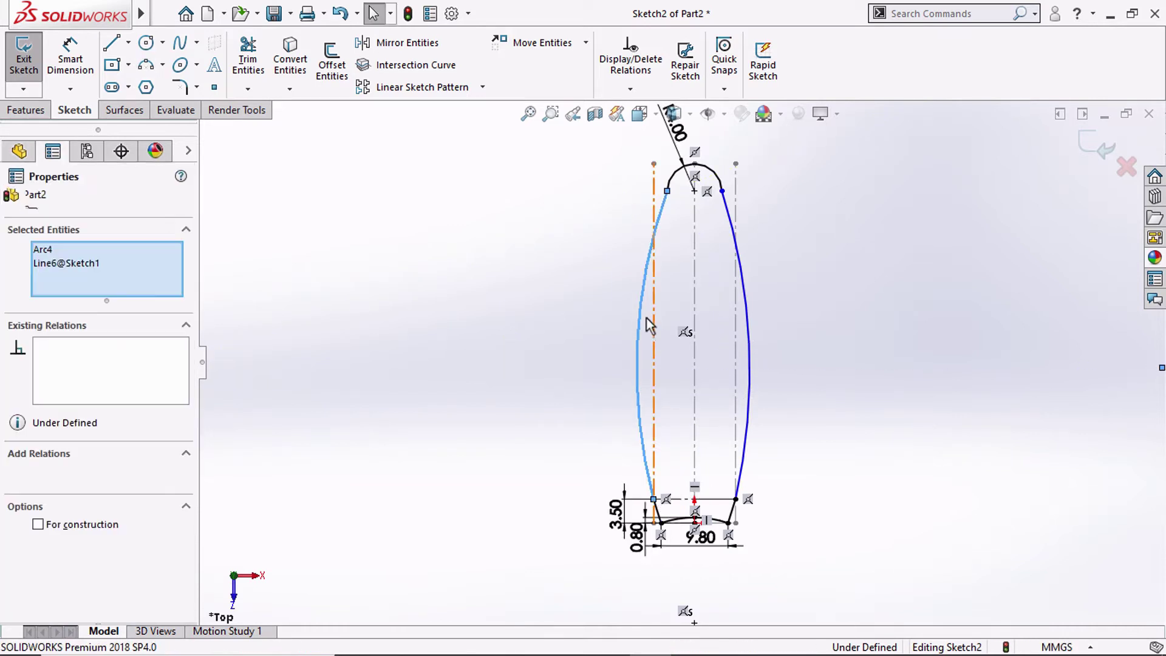
pyautogui.click(51, 475)
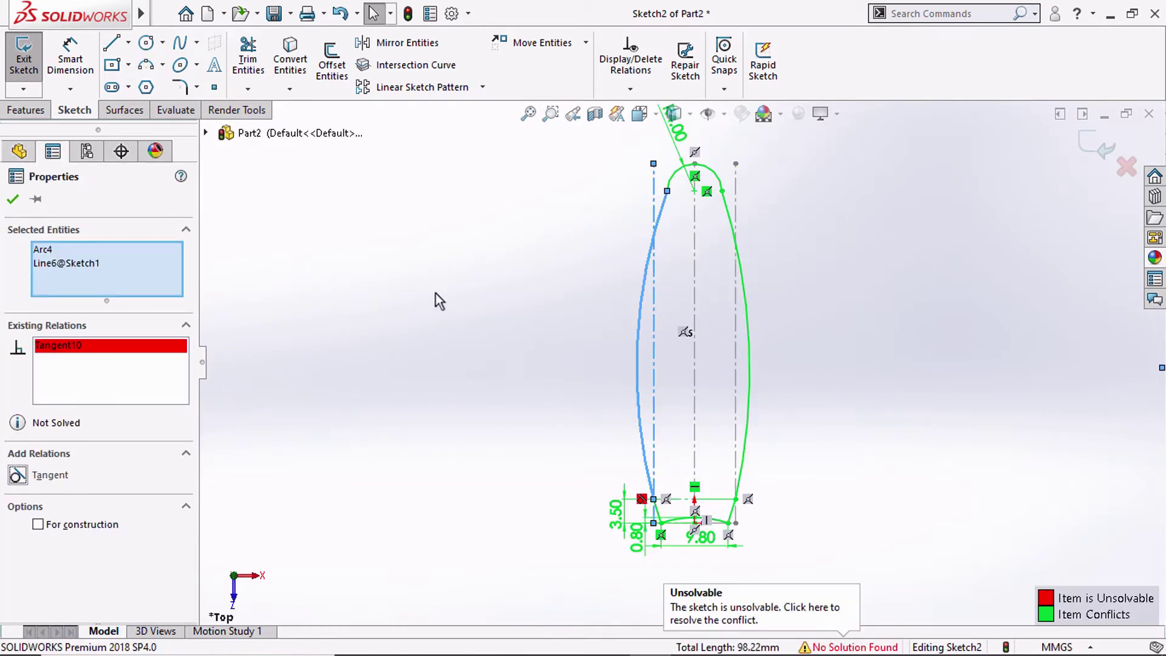
pyautogui.rightClick(134, 400)
pyautogui.click(182, 394)
pyautogui.press('Escape')
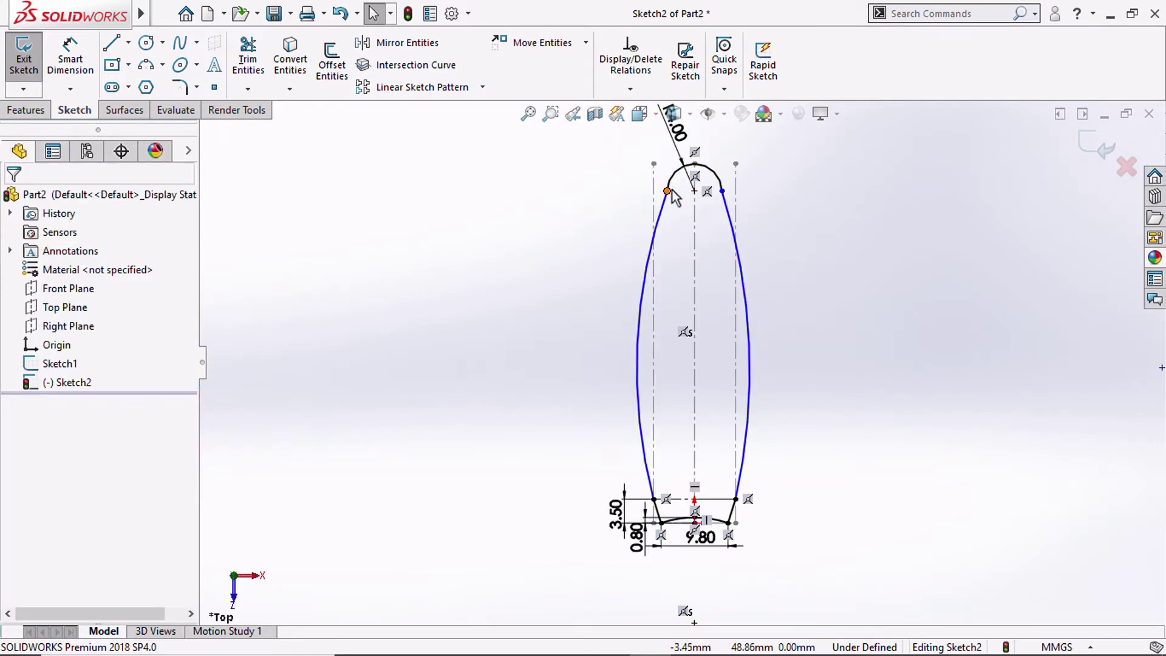
# Retry tangency between the left arc and centerline, then delete all unsolvable relations
pyautogui.click(654, 271)
pyautogui.keyDown('ctrl'); pyautogui.click(634, 320); pyautogui.keyUp('ctrl')
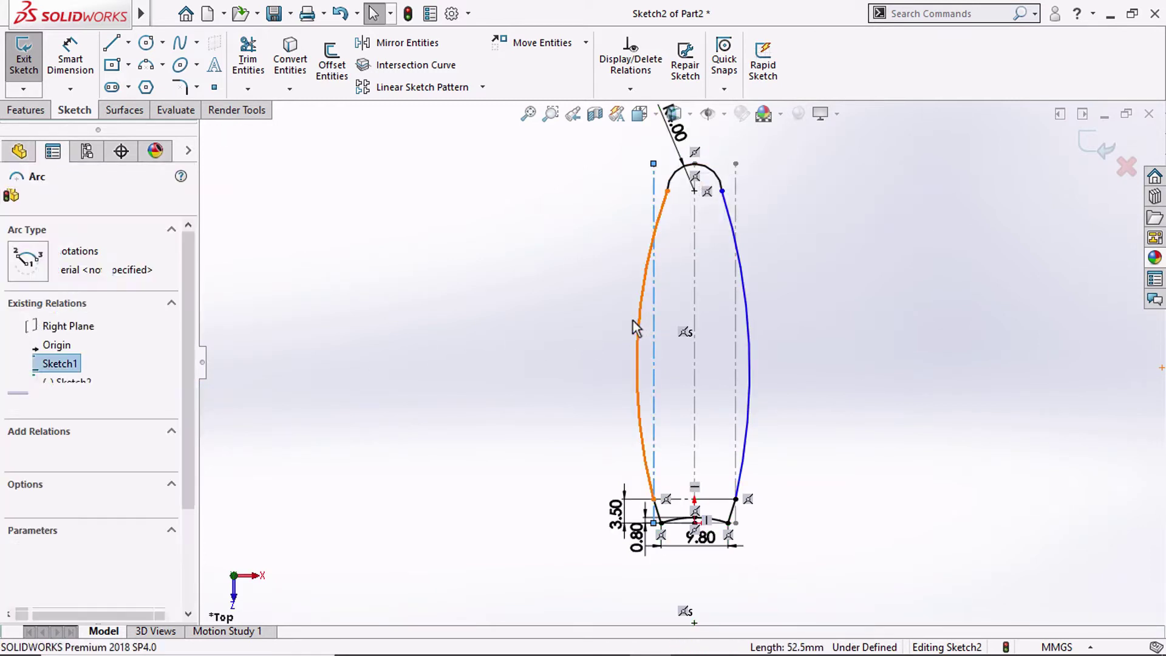
pyautogui.click(54, 482)
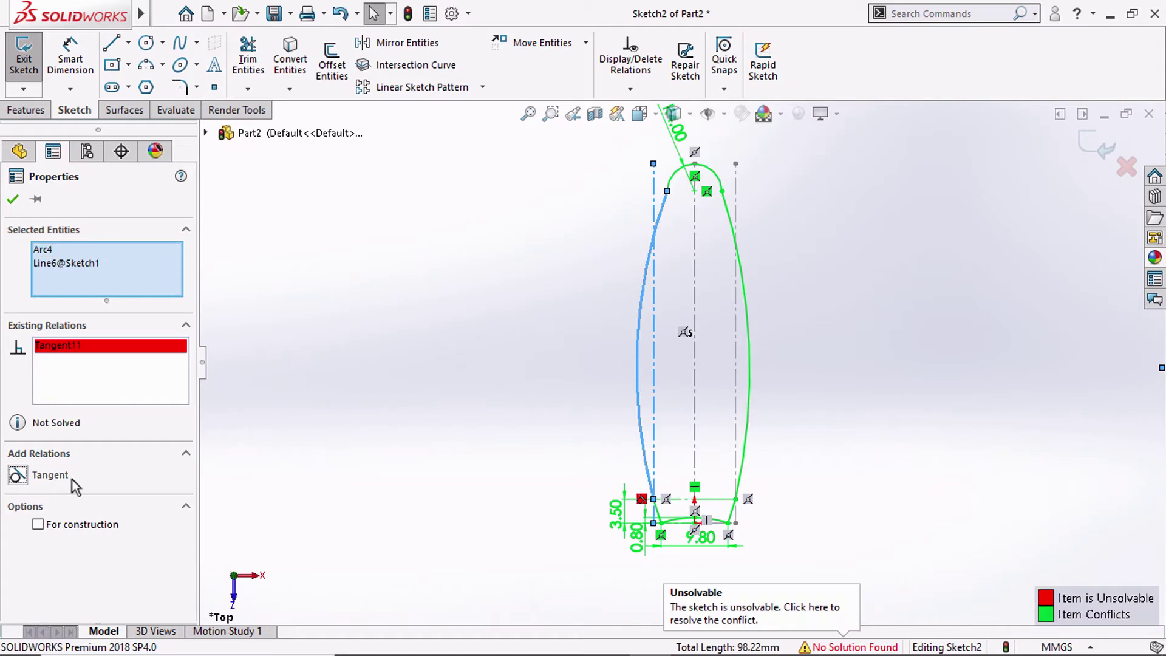
pyautogui.rightClick(85, 396)
pyautogui.click(135, 396)
pyautogui.press('Escape')
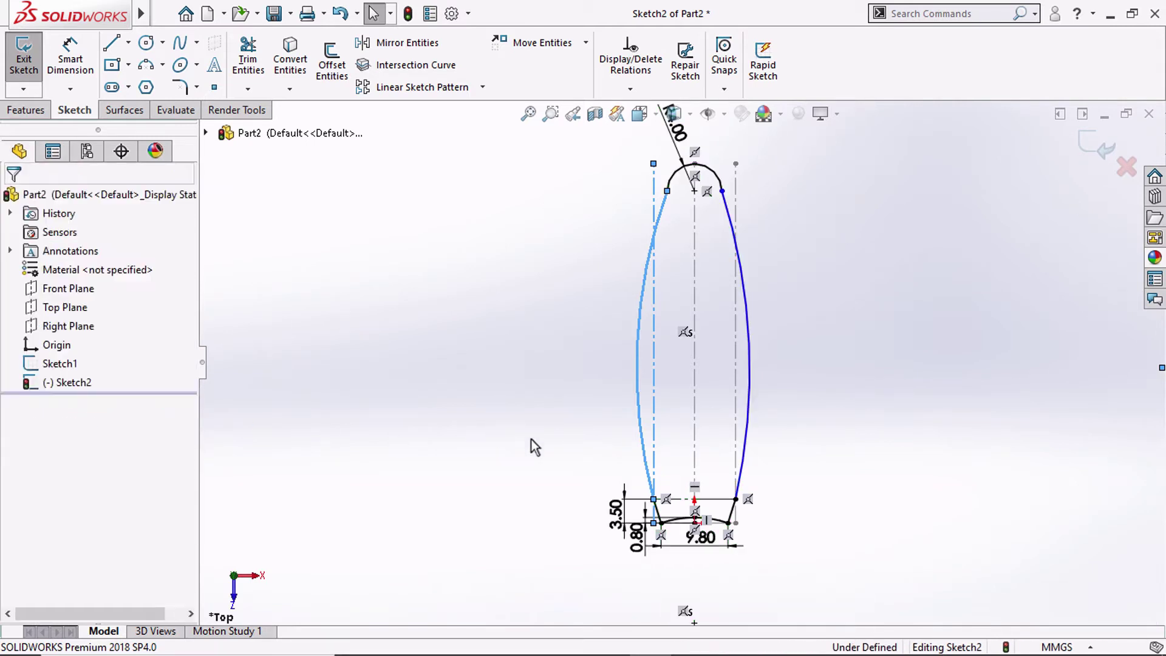
pyautogui.scroll(-3, 676, 452)
# Straighten the left arc, then make the tip arc tangent to both the left and right sides
pyautogui.moveTo(604, 285); pyautogui.dragTo(596, 304)
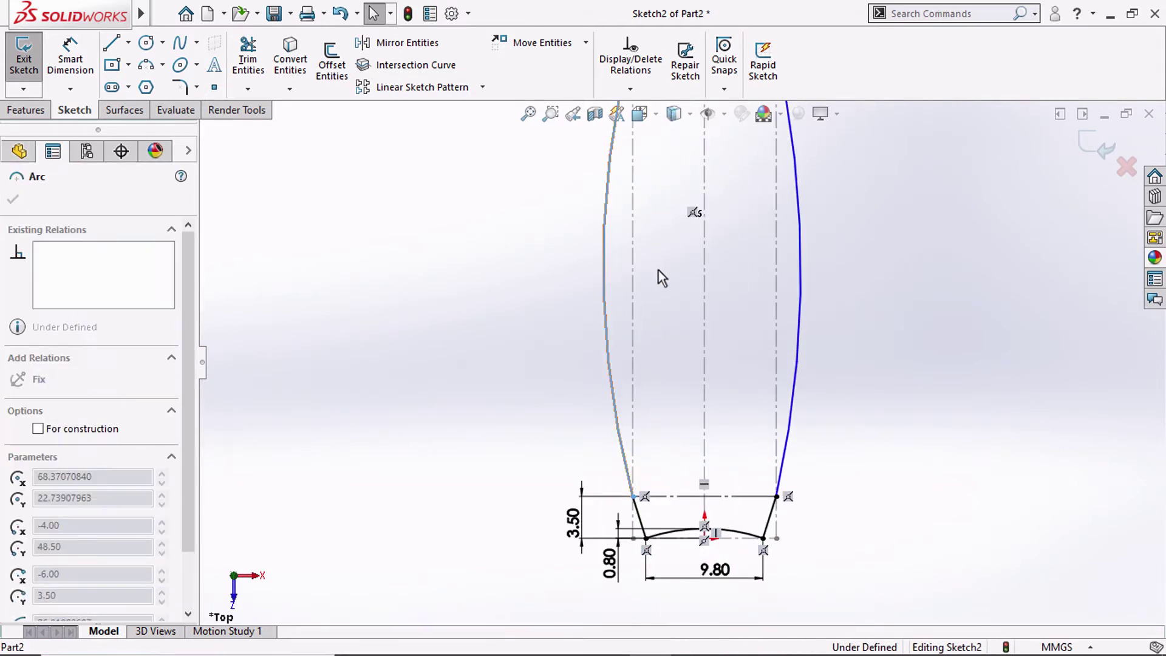
pyautogui.click(513, 304)
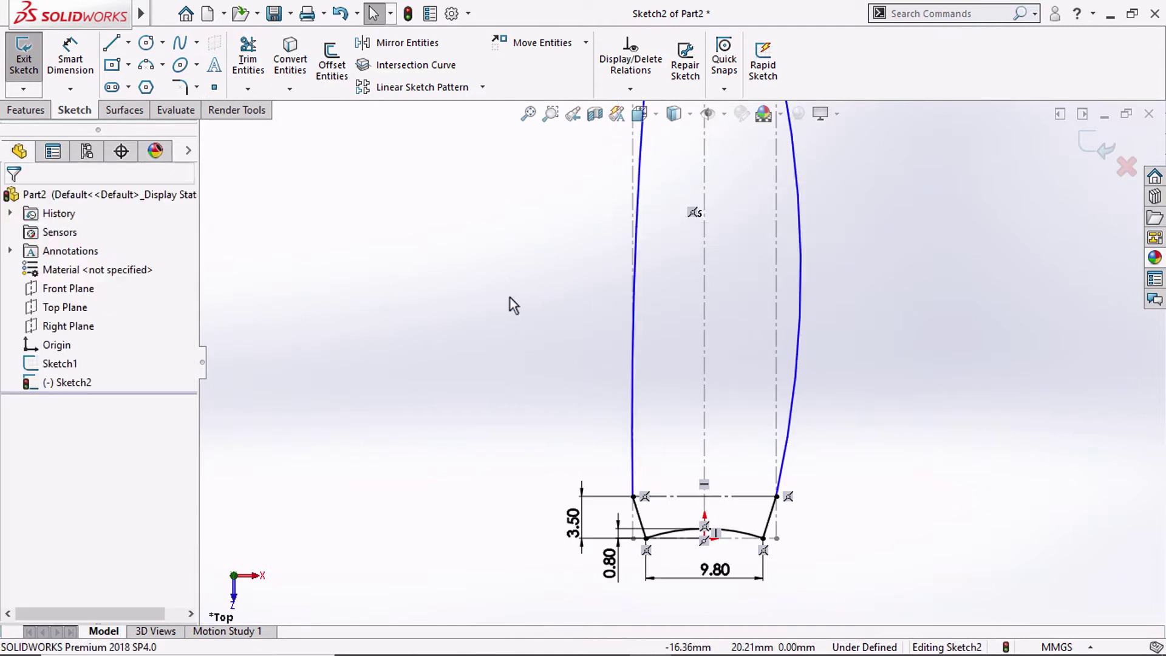
pyautogui.scroll(3, 608, 255)
pyautogui.scroll(-3, 650, 202)
pyautogui.keyDown('ctrl'); pyautogui.click(726, 171); pyautogui.keyUp('ctrl')
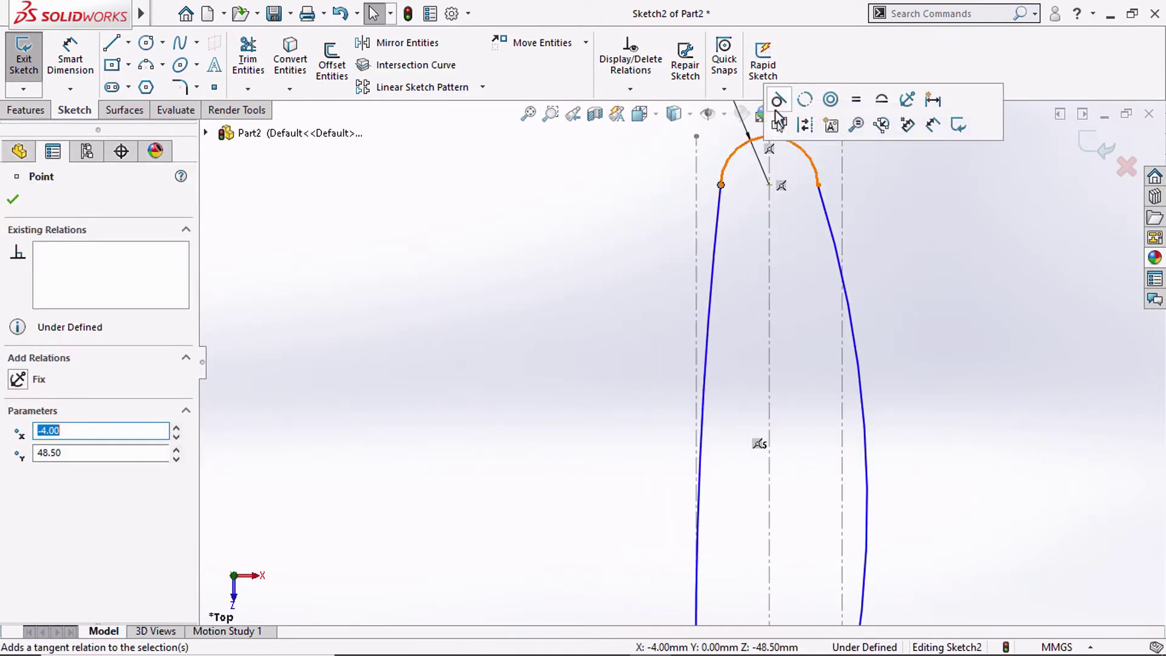
pyautogui.click(770, 99)
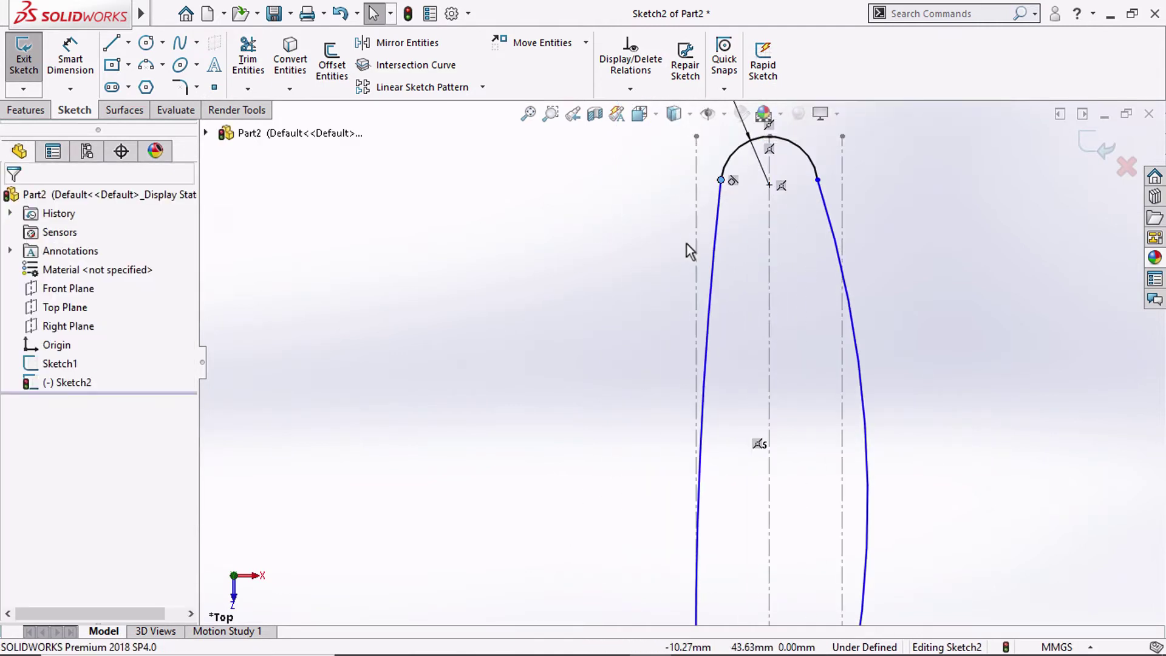
pyautogui.click(818, 181)
pyautogui.click(847, 102)
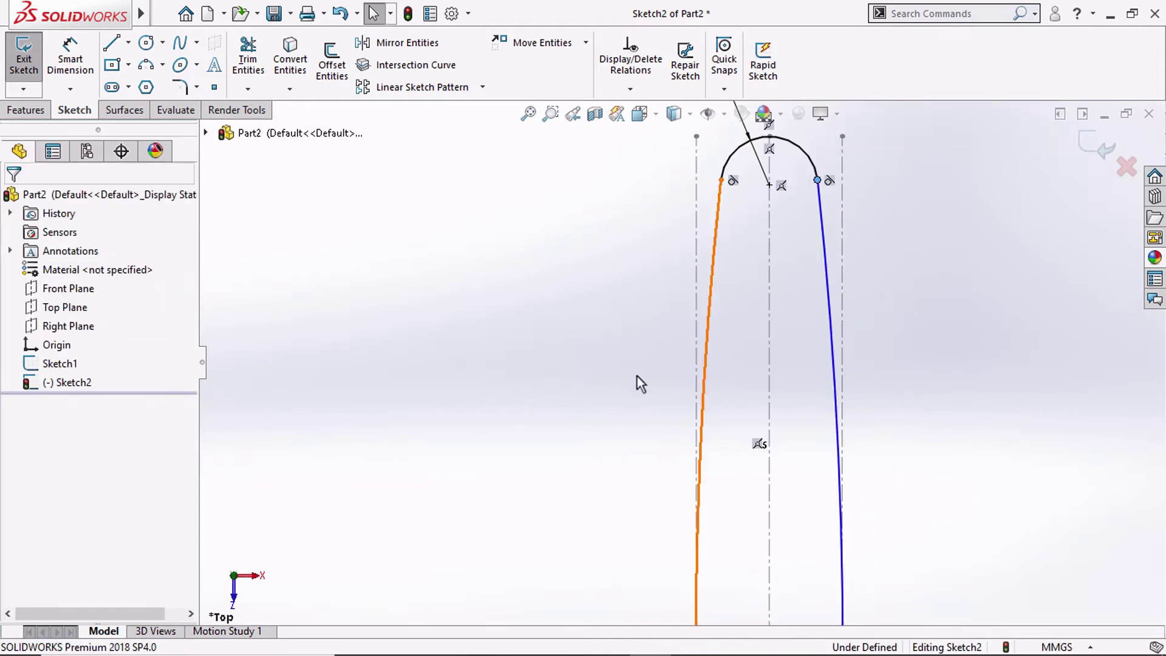
# Make the long left arc tangent to the centerline
pyautogui.scroll(3, 636, 377)
pyautogui.scroll(-3, 709, 387)
pyautogui.scroll(-2, 676, 459)
pyautogui.scroll(-2, 676, 505)
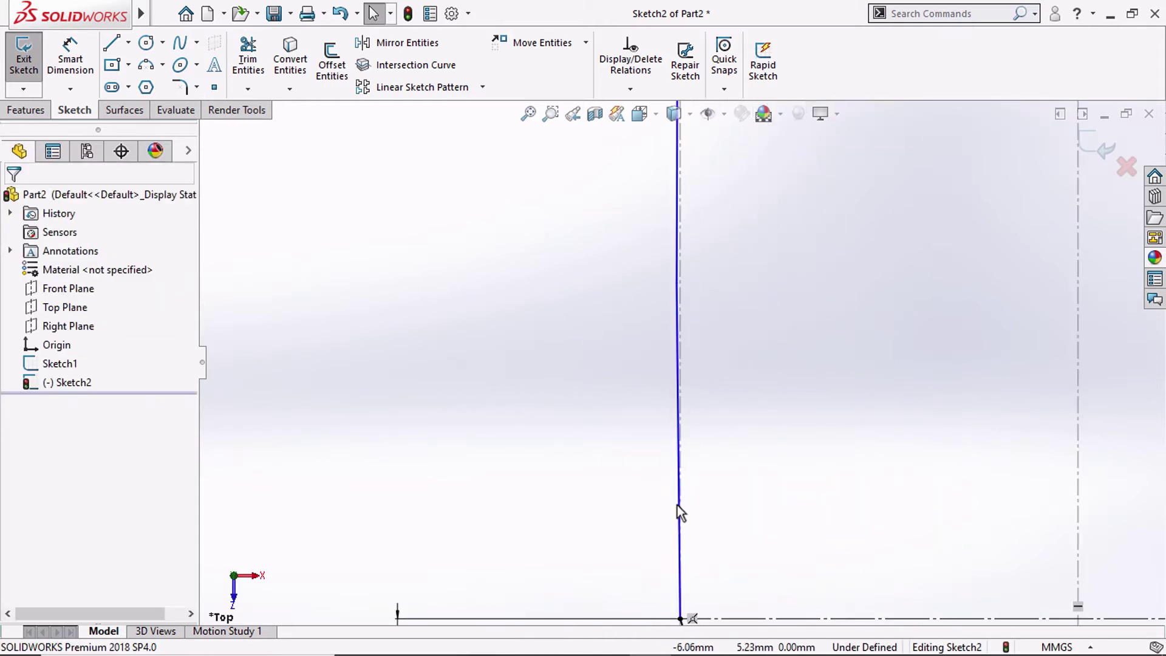
pyautogui.click(679, 495)
pyautogui.scroll(2, 668, 458)
pyautogui.scroll(2, 674, 401)
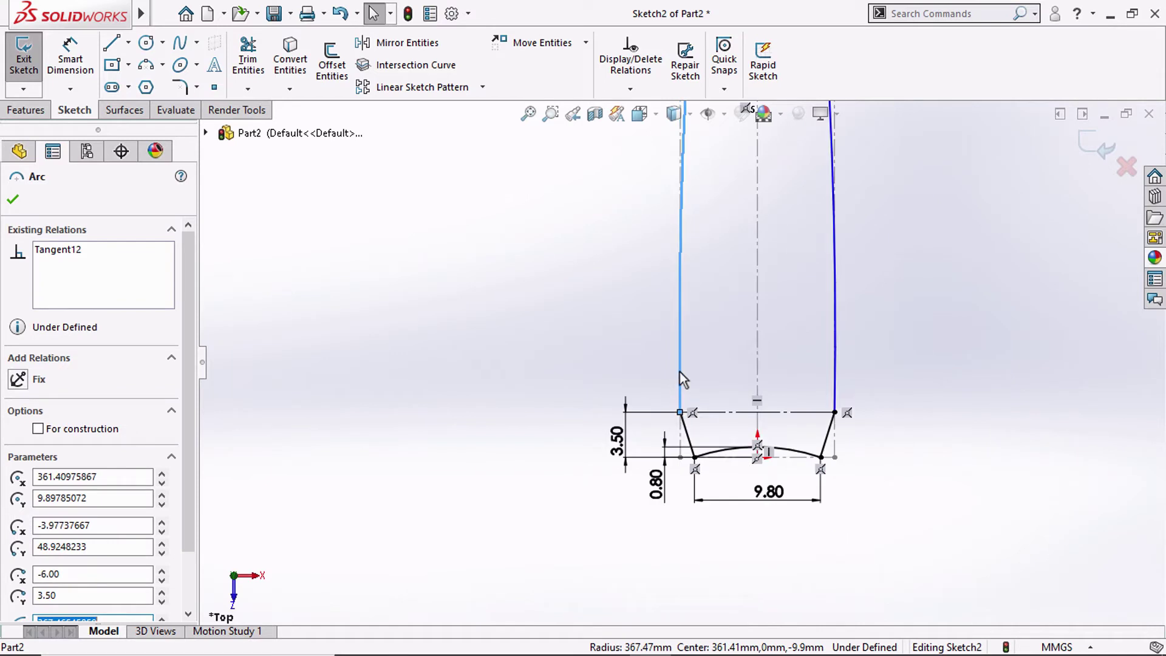
pyautogui.scroll(1, 679, 371)
pyautogui.scroll(1, 680, 372)
pyautogui.scroll(1, 679, 372)
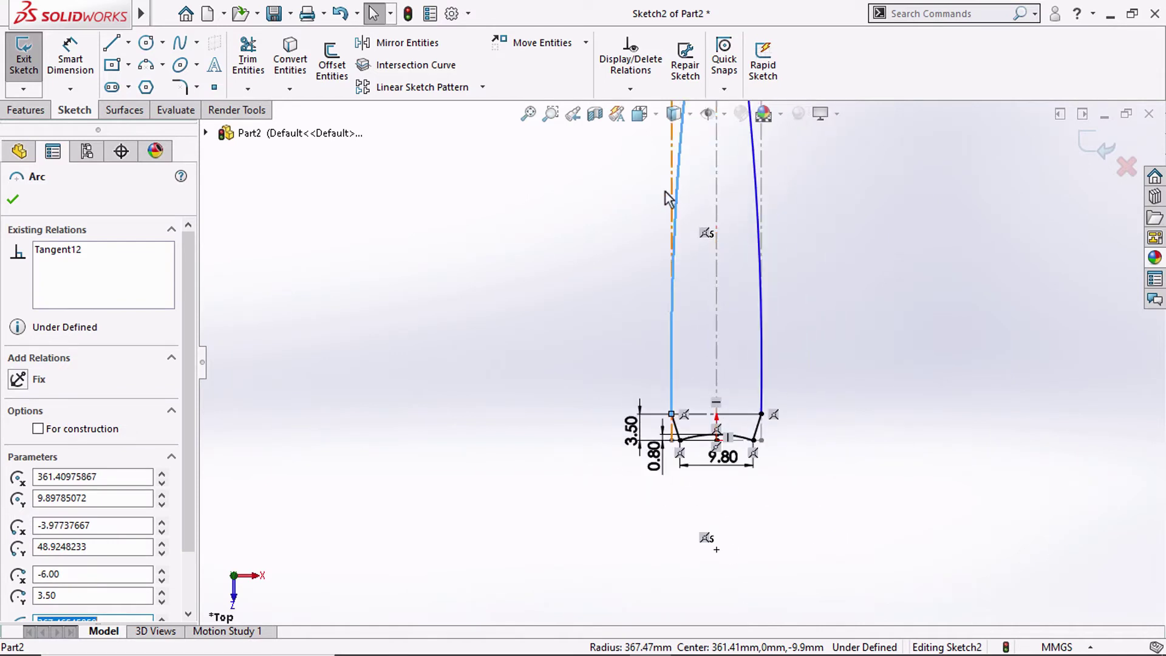
pyautogui.keyDown('ctrl'); pyautogui.click(669, 180); pyautogui.keyUp('ctrl')
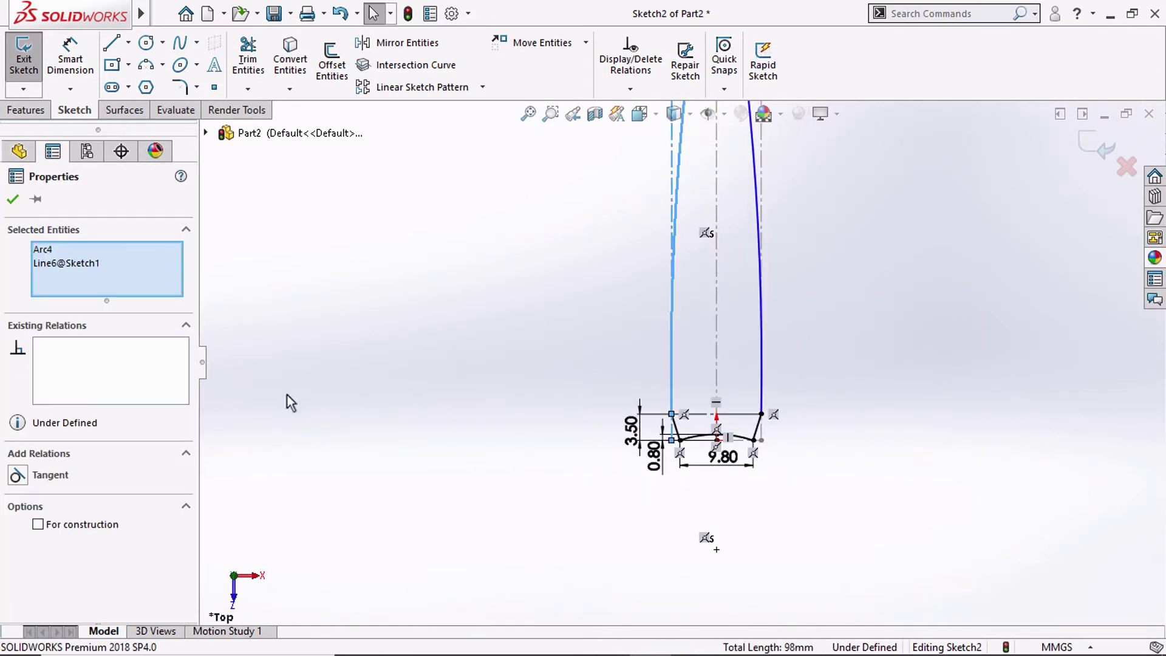
pyautogui.click(18, 475)
pyautogui.click(438, 295)
# Add a tangent relation between Arc3 and Line4, over-defining the sketch
pyautogui.press('f')
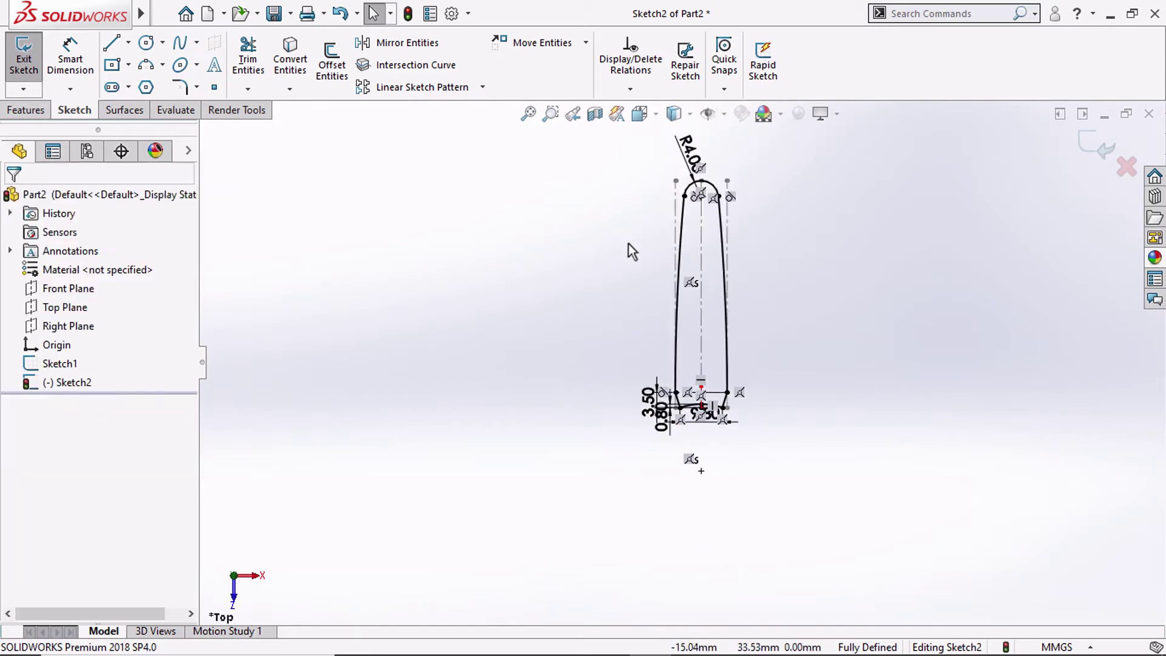
pyautogui.click(739, 516)
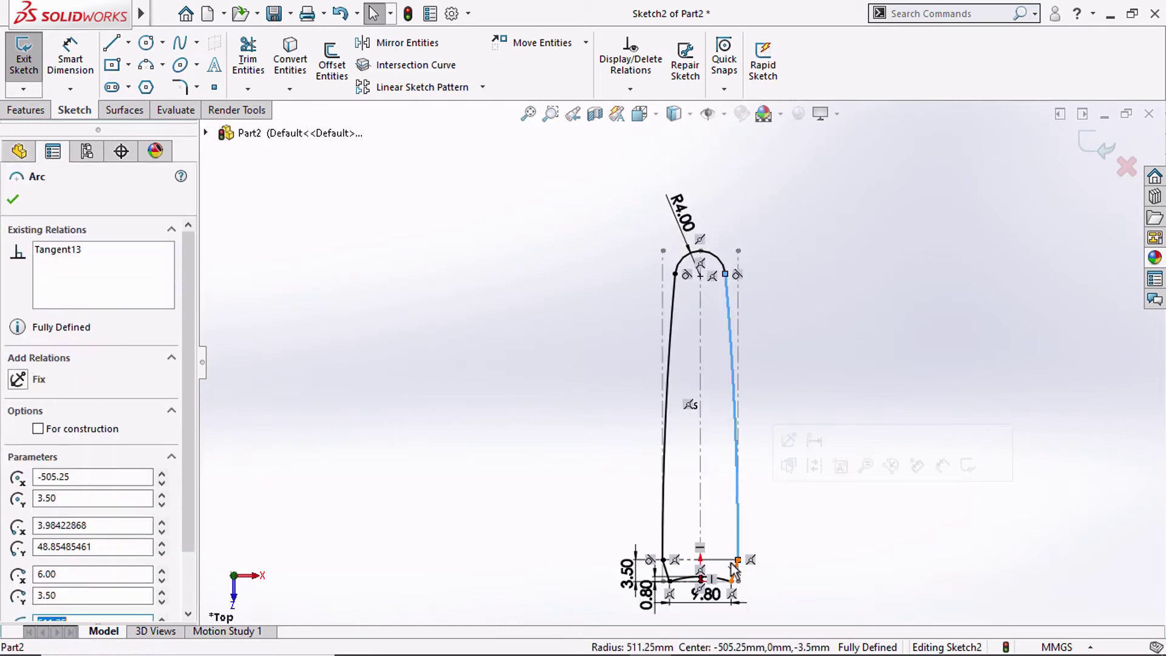
pyautogui.scroll(3, 731, 563)
pyautogui.keyDown('ctrl'); pyautogui.click(733, 524); pyautogui.keyUp('ctrl')
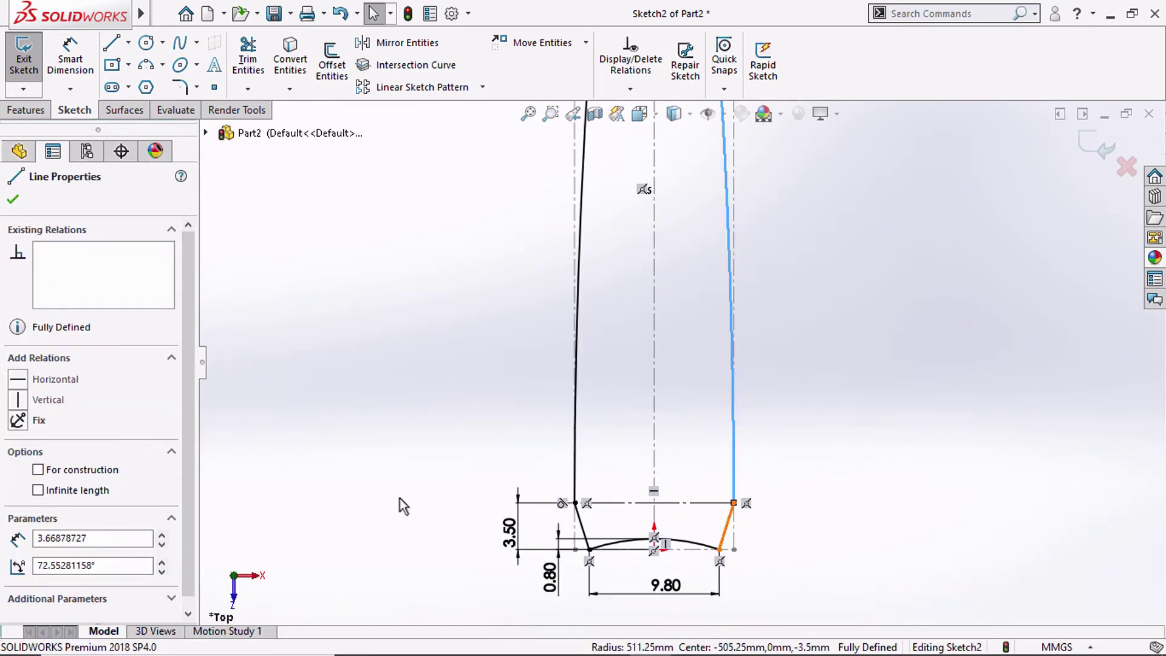
pyautogui.click(18, 474)
# Delete the conflicting tangent relation and reapply tangency between the arc and line
pyautogui.rightClick(104, 369)
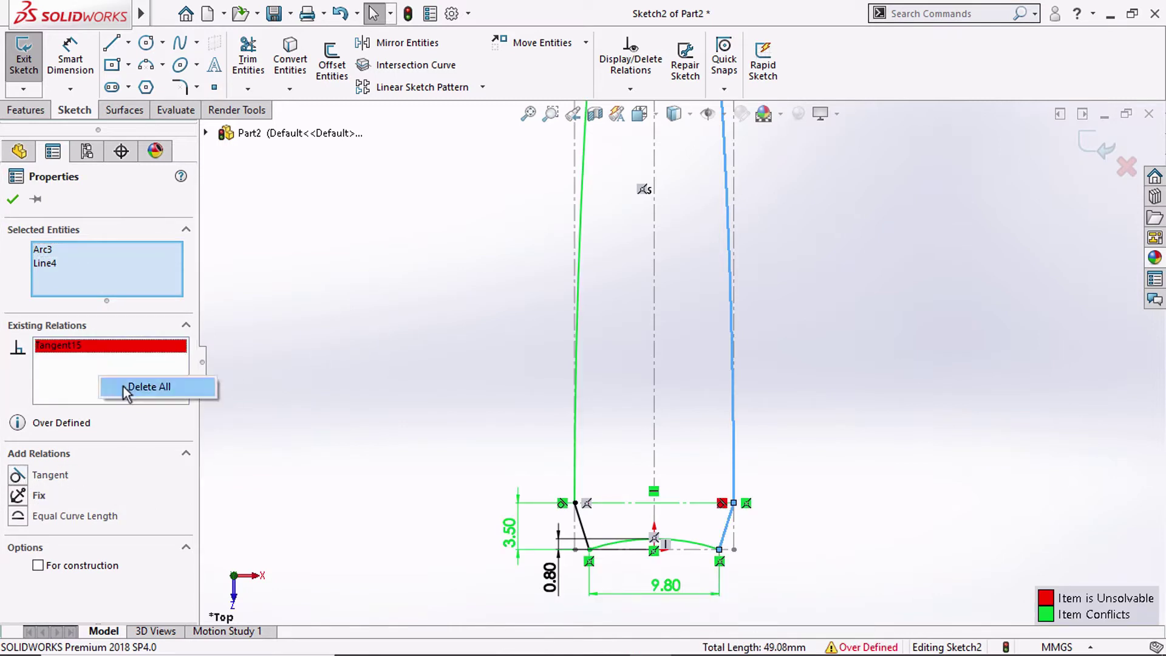
pyautogui.click(126, 388)
pyautogui.click(61, 478)
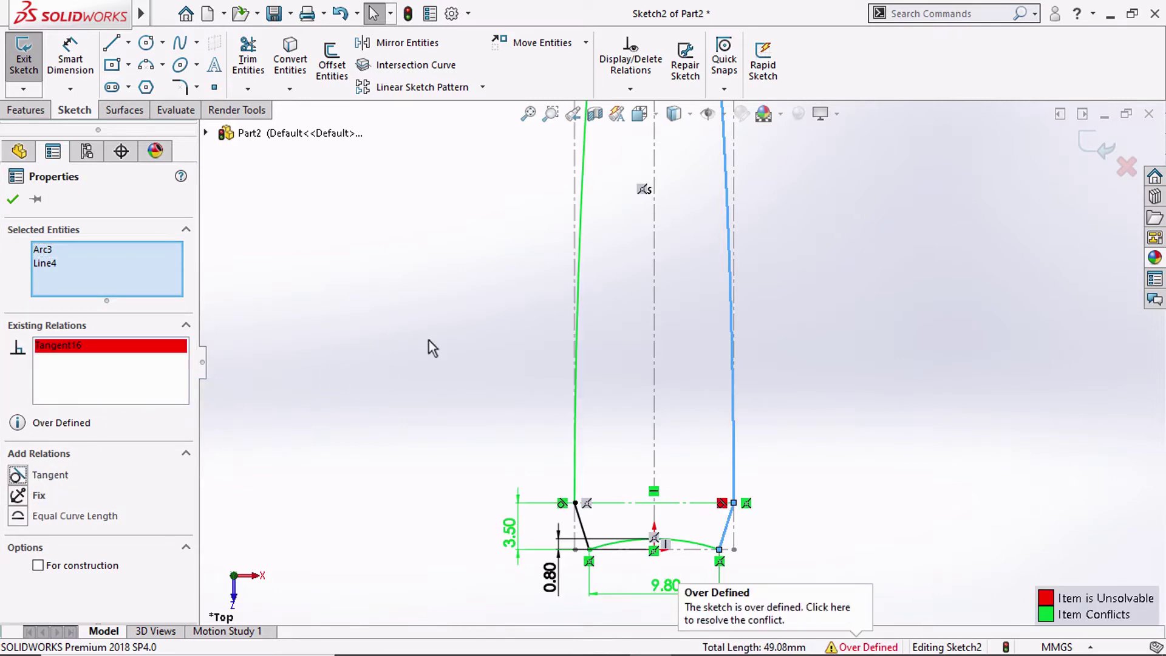
pyautogui.click(472, 348)
pyautogui.scroll(-5, 472, 347)
pyautogui.scroll(5, 683, 220)
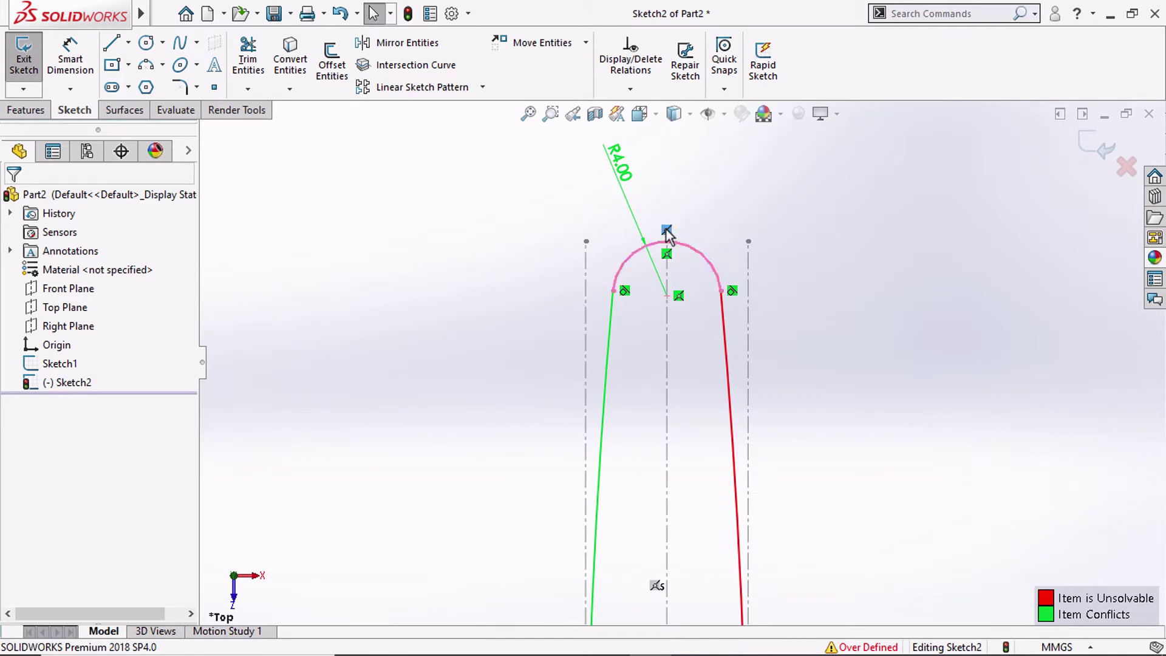
# Delete the conflicting relations at the top arc and on the right side line
pyautogui.rightClick(666, 231)
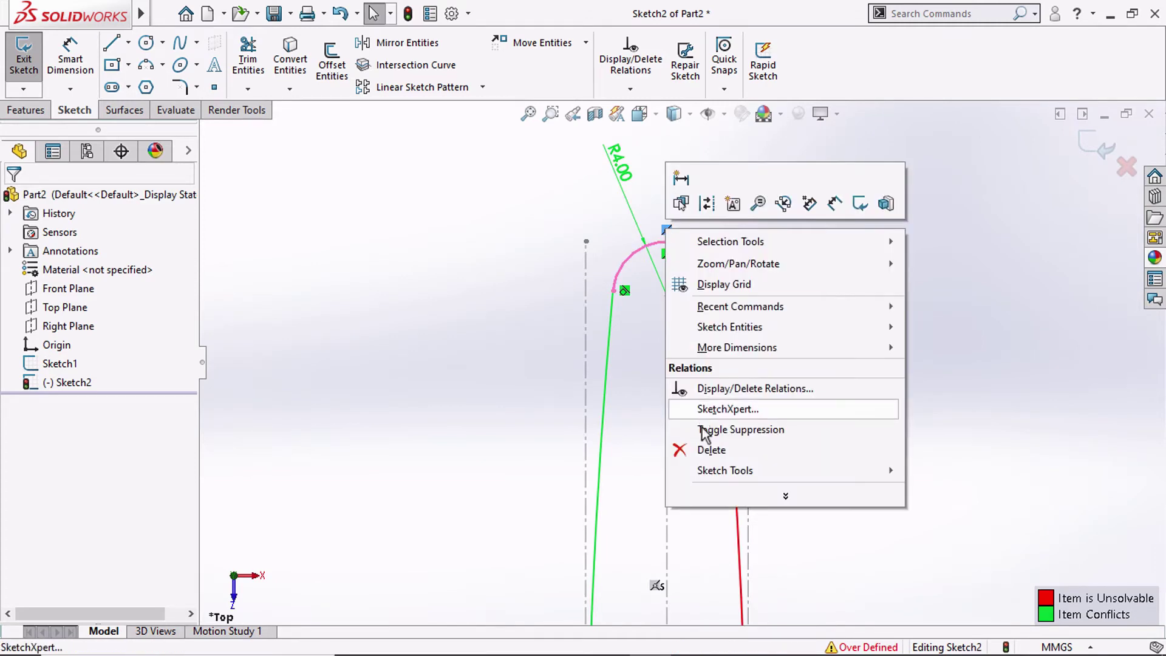
pyautogui.click(704, 449)
pyautogui.scroll(-2, 776, 355)
pyautogui.scroll(-2, 723, 472)
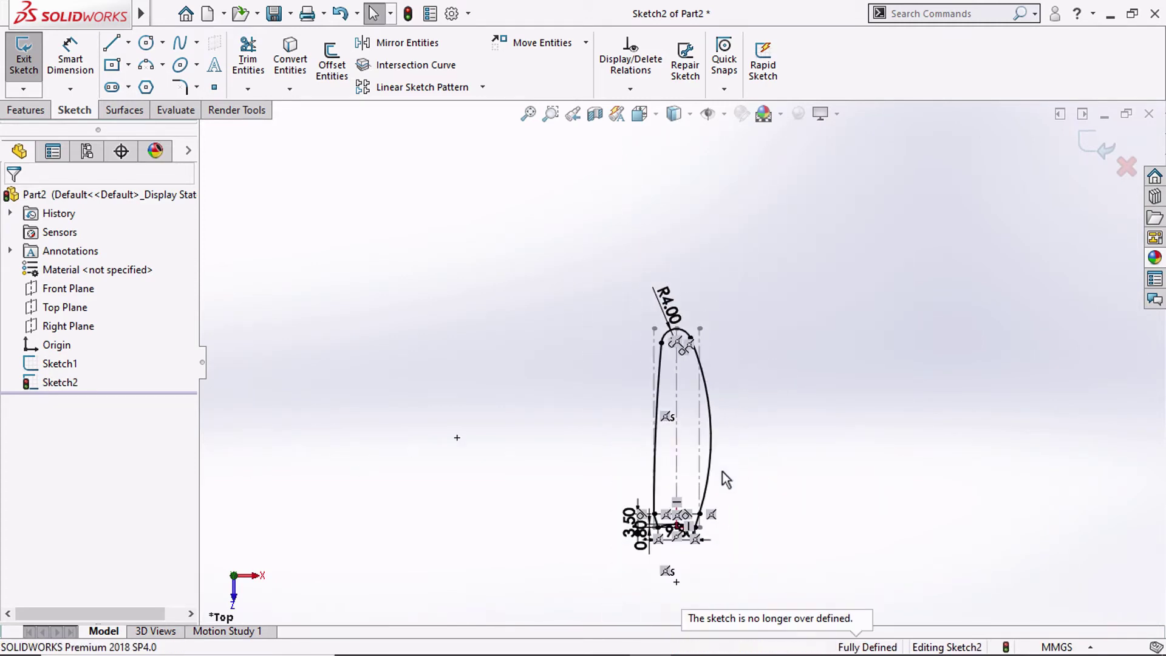
pyautogui.scroll(3, 690, 502)
pyautogui.scroll(2, 668, 470)
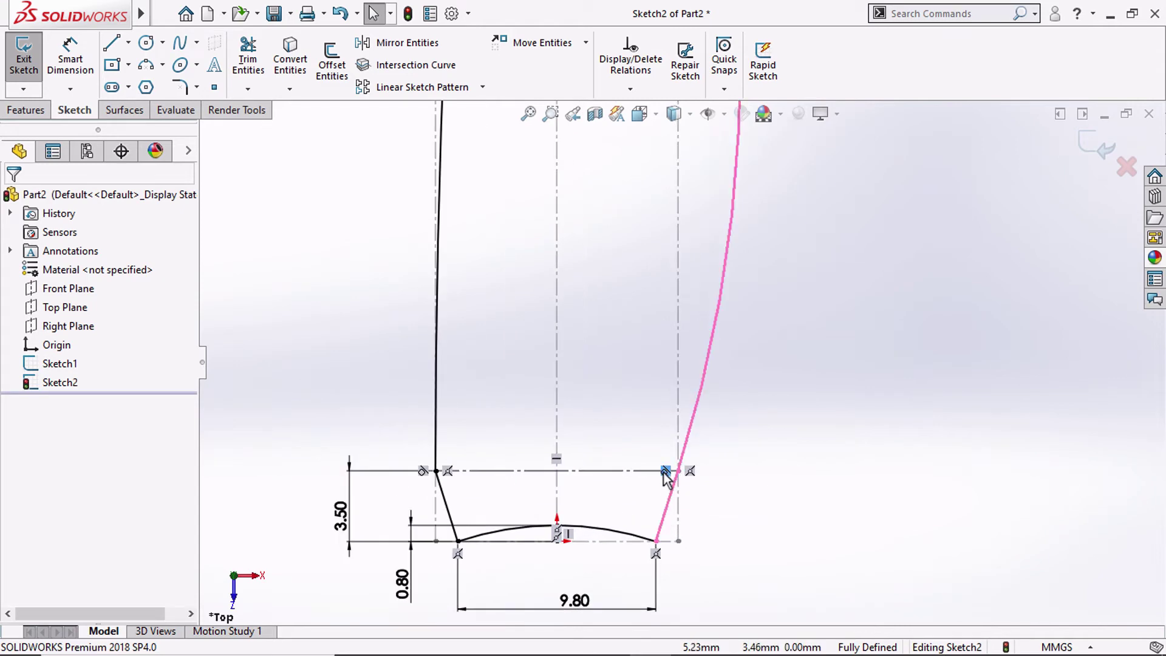
pyautogui.rightClick(665, 471)
pyautogui.click(706, 598)
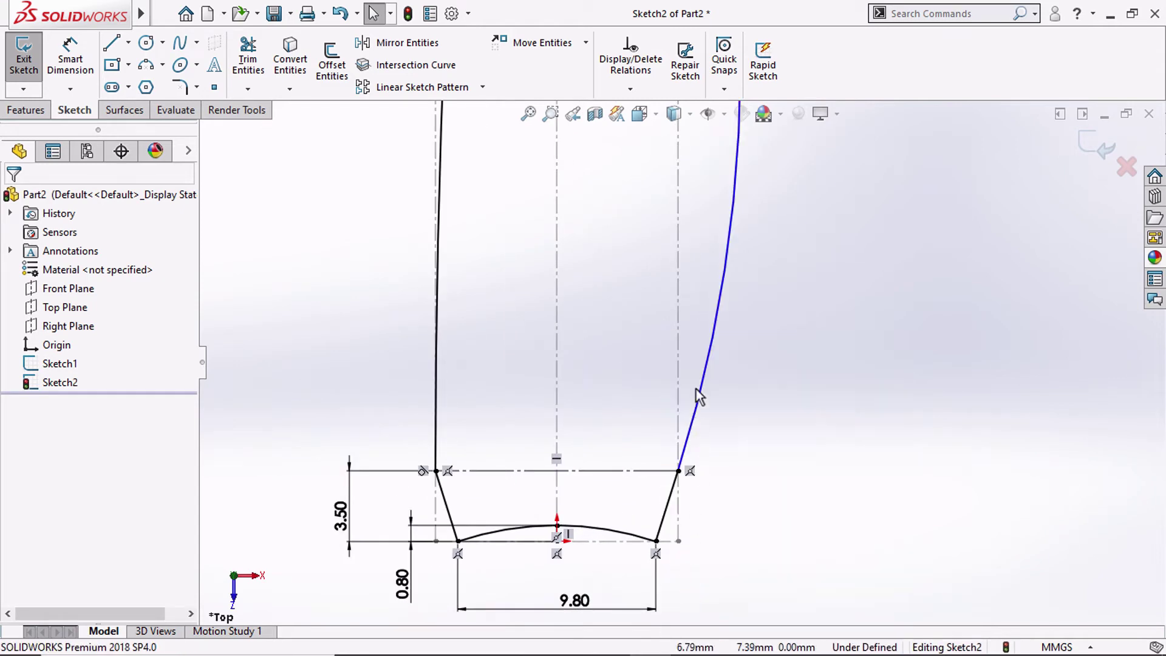
# Make the right side arc tangent to Sketch1's vertical construction line, fully defining Sketch2
pyautogui.click(697, 370)
pyautogui.scroll(5, 664, 348)
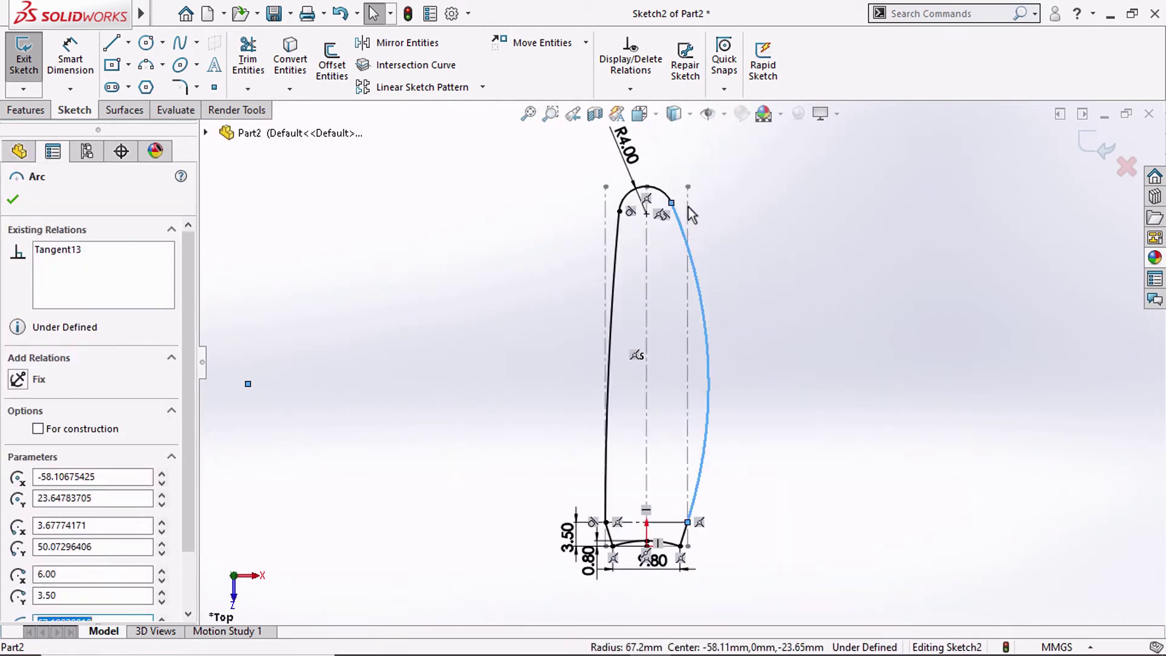
pyautogui.press('Escape')
pyautogui.keyDown('ctrl'); pyautogui.click(688, 220); pyautogui.keyUp('ctrl')
pyautogui.click(51, 475)
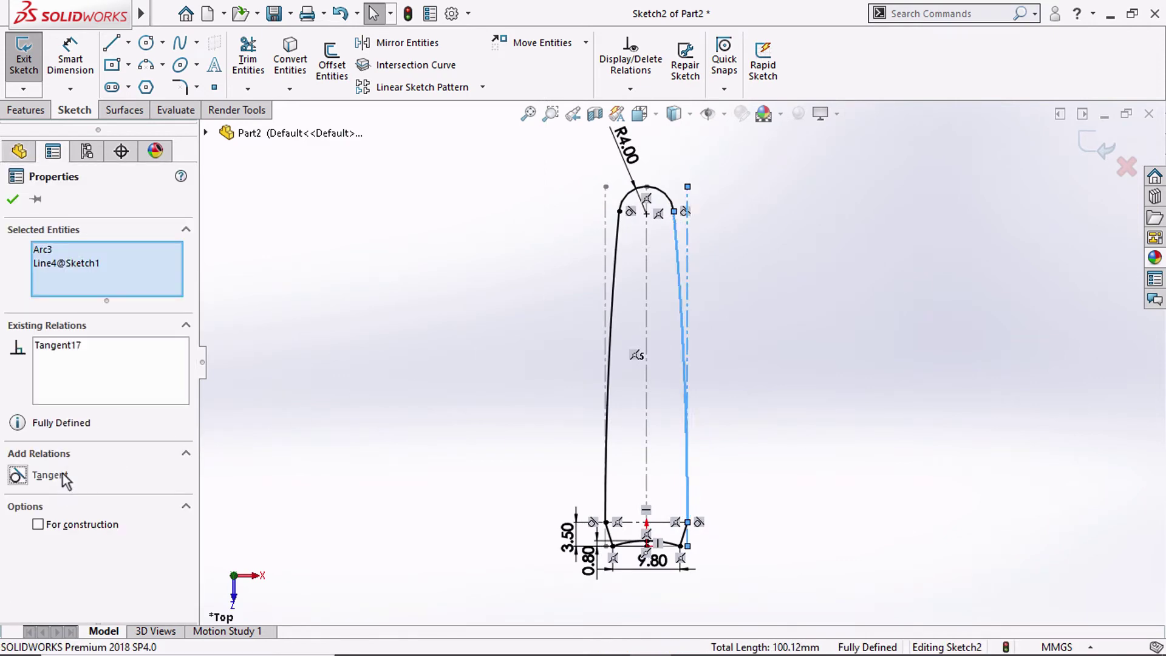
pyautogui.click(367, 324)
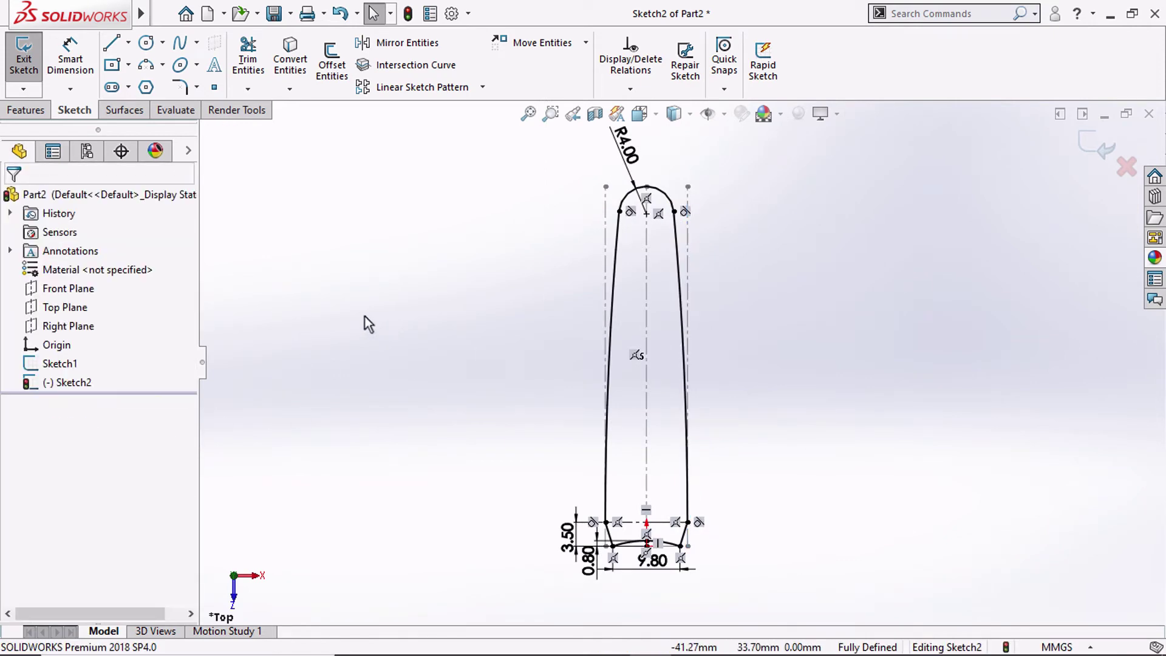
# Exit Sketch2 and switch to the Isometric view
pyautogui.click(1104, 146)
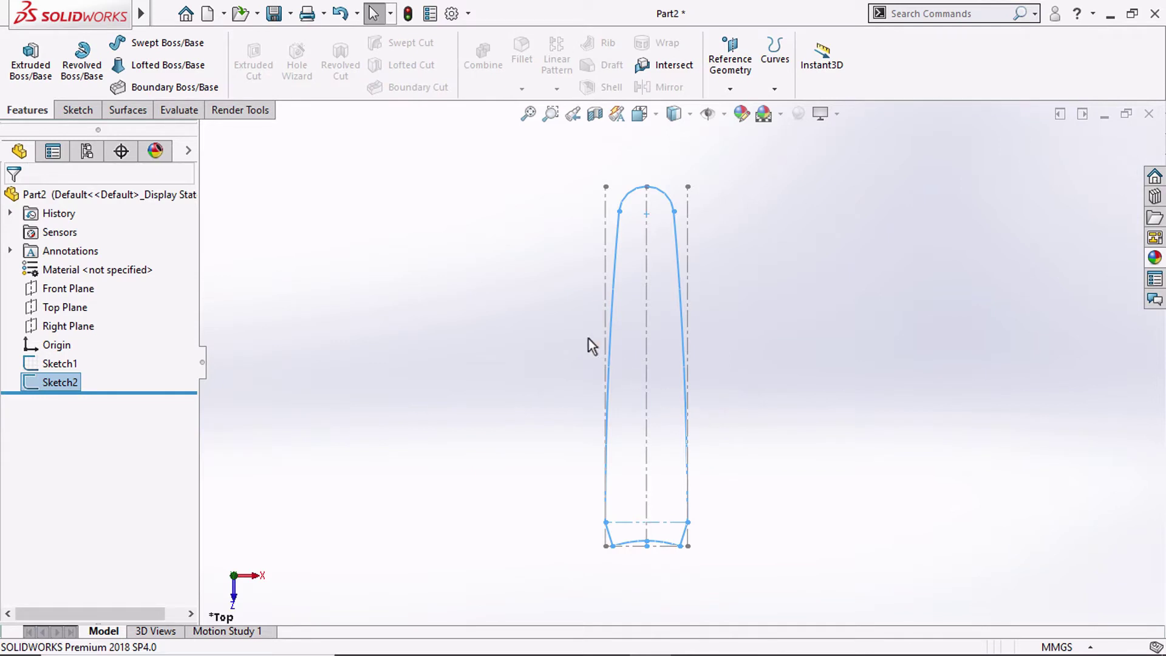
pyautogui.moveTo(589, 339)
pyautogui.mouseDown(button='middle')
pyautogui.moveTo(572, 234)
pyautogui.moveTo(555, 246)
pyautogui.mouseUp(button='middle')
pyautogui.click(641, 116)
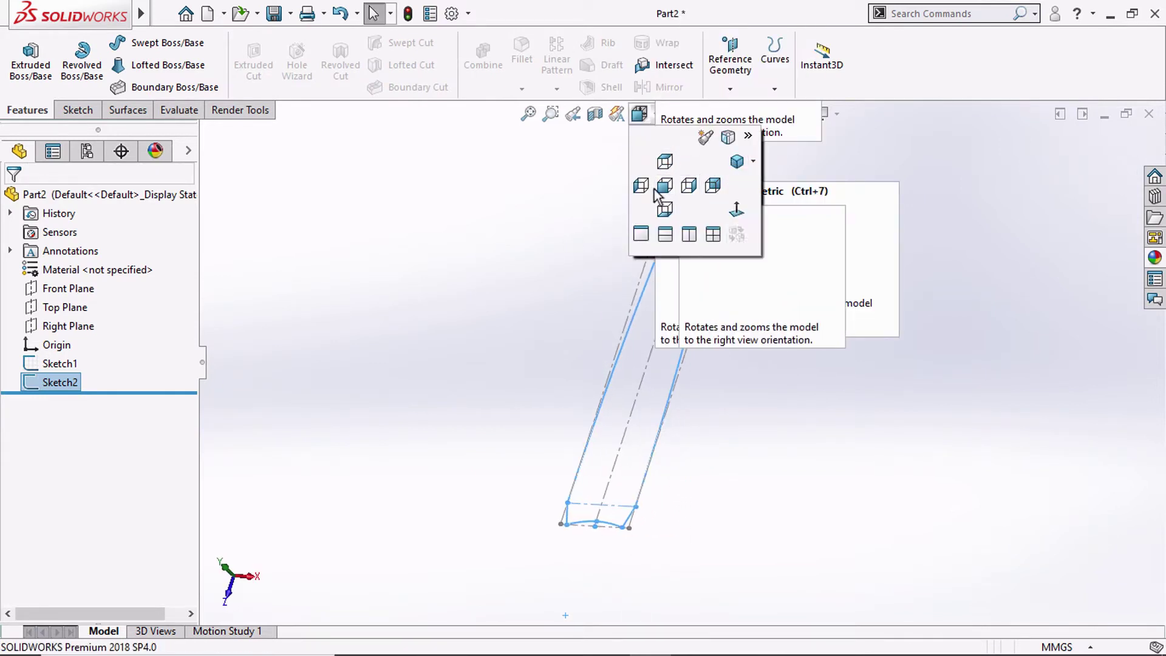
pyautogui.click(736, 161)
pyautogui.scroll(3, 683, 246)
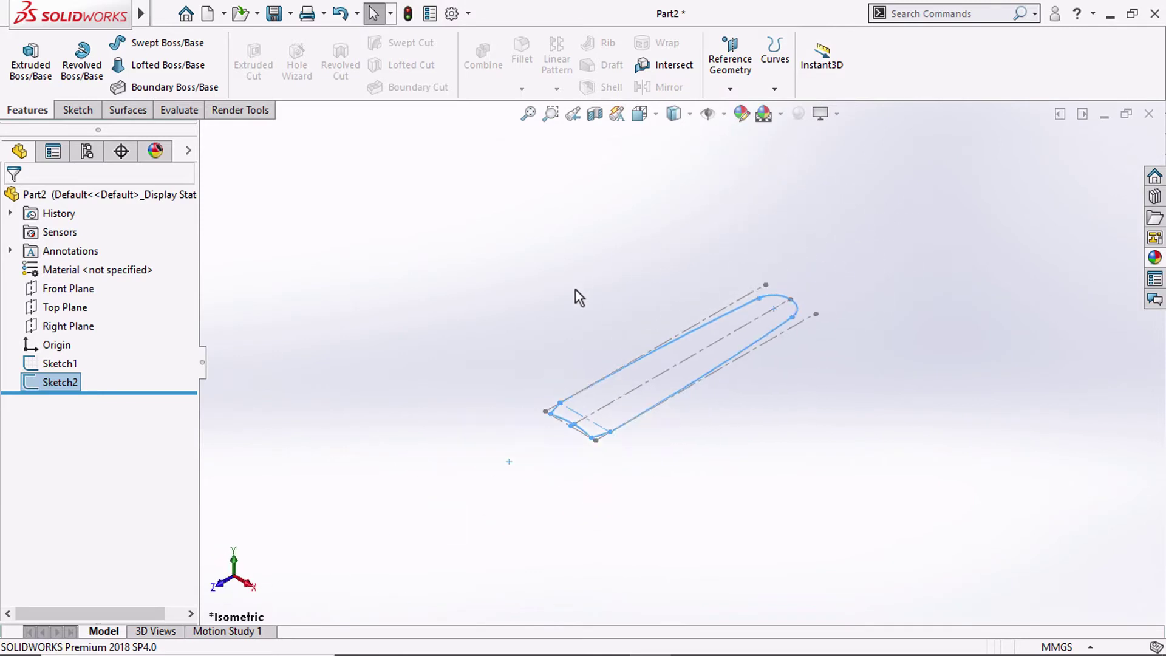
pyautogui.click(574, 291)
# Start a new sketch on the Right Plane and view it from the Right
pyautogui.click(78, 328)
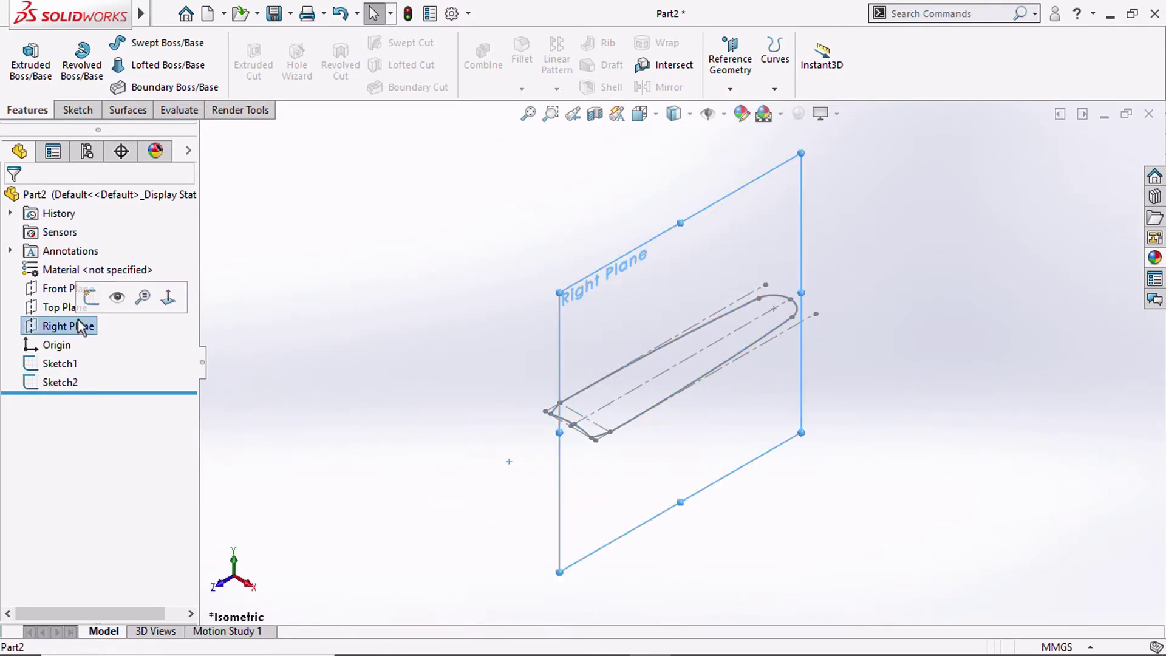
pyautogui.click(90, 301)
pyautogui.click(638, 114)
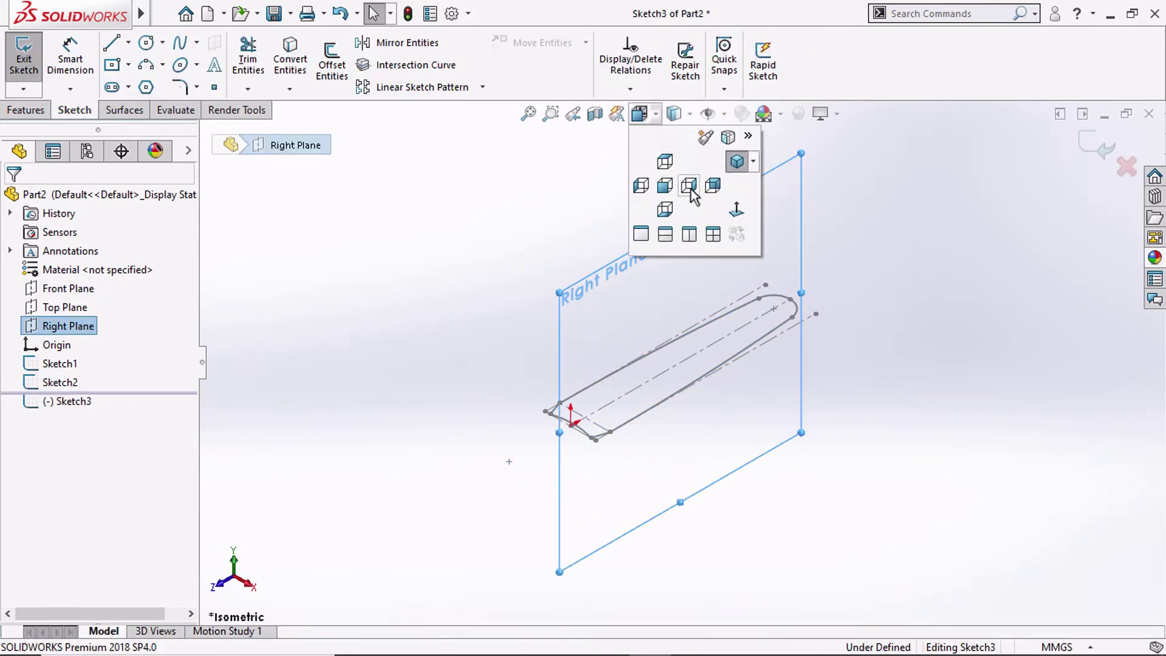
pyautogui.click(681, 185)
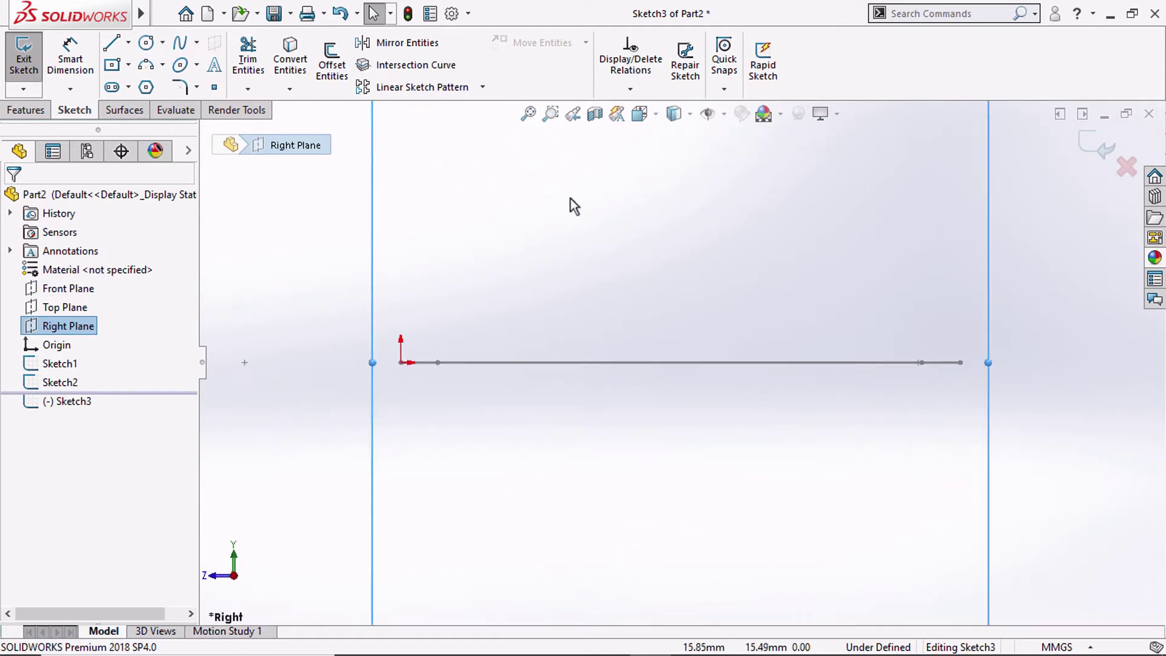
# Draw trial lines at the bracket's left end, then delete them
pyautogui.moveTo(448, 328); pyautogui.dragTo(457, 358, button='middle')
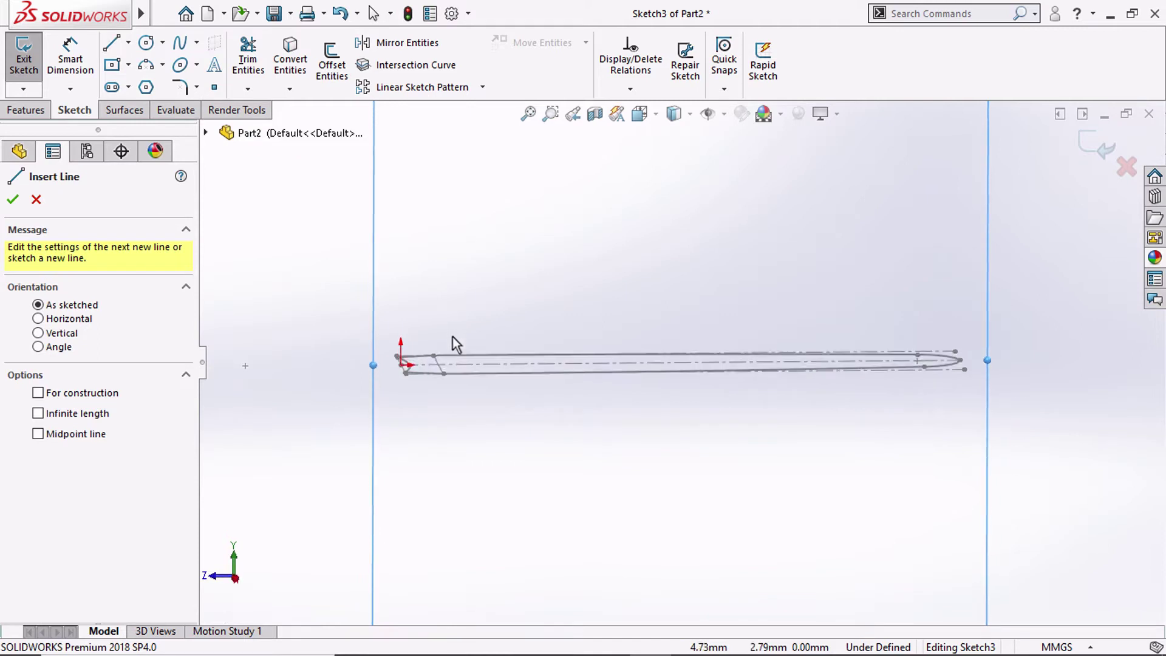
pyautogui.click(446, 370)
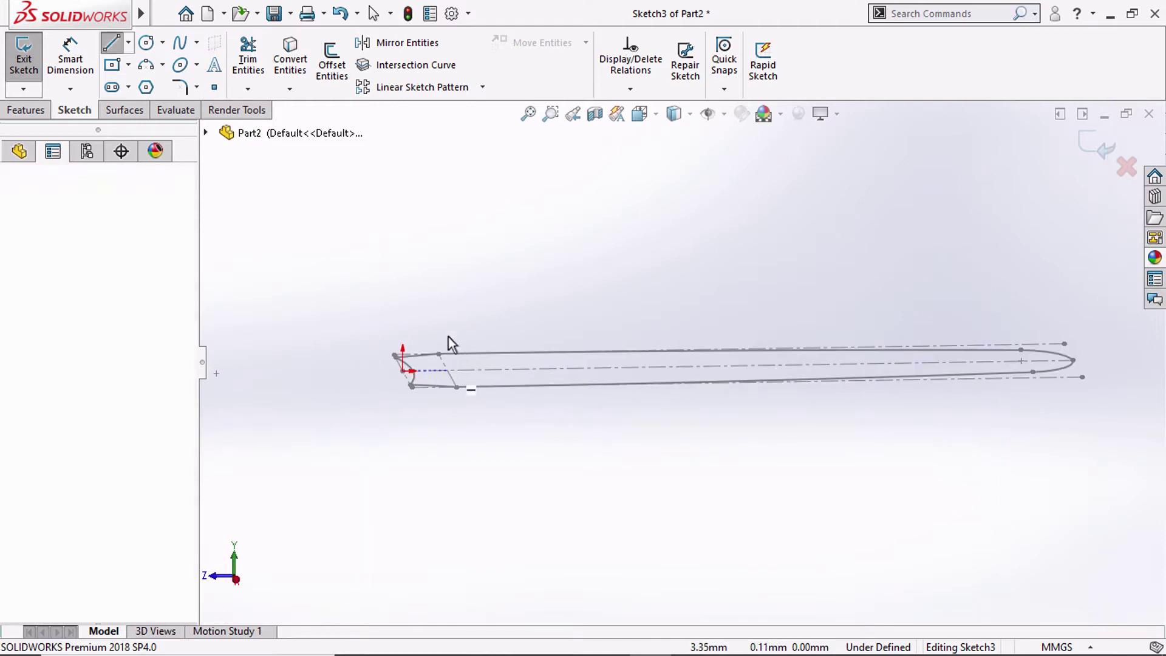
pyautogui.click(447, 317)
pyautogui.press('Escape')
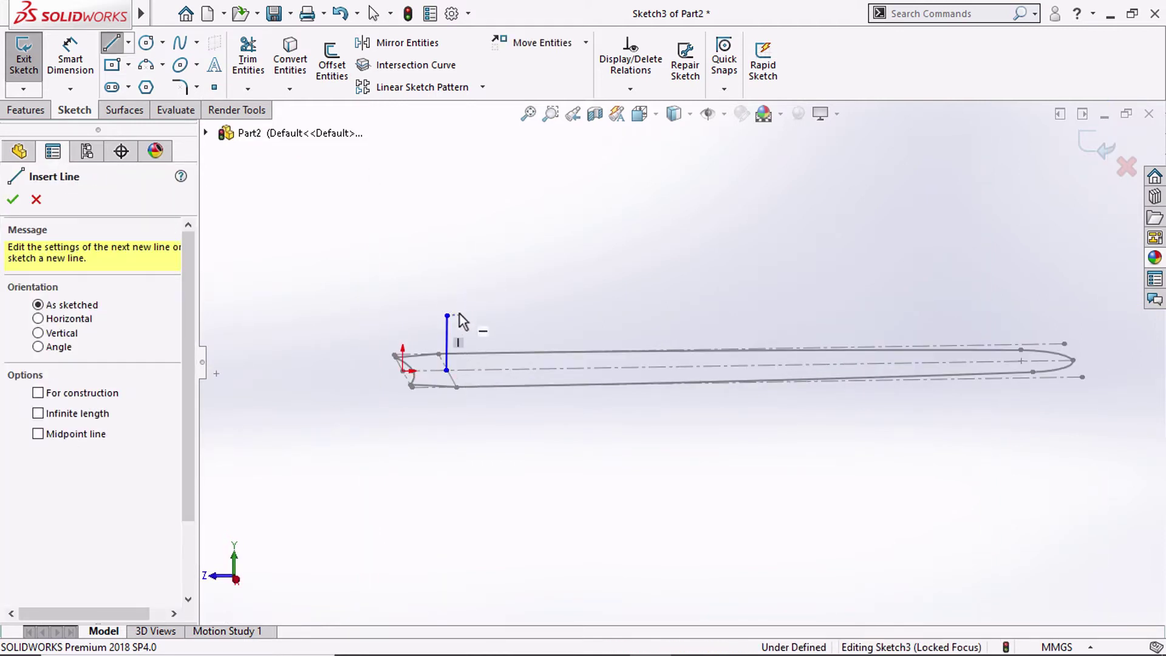
pyautogui.click(486, 292)
pyautogui.press('Escape')
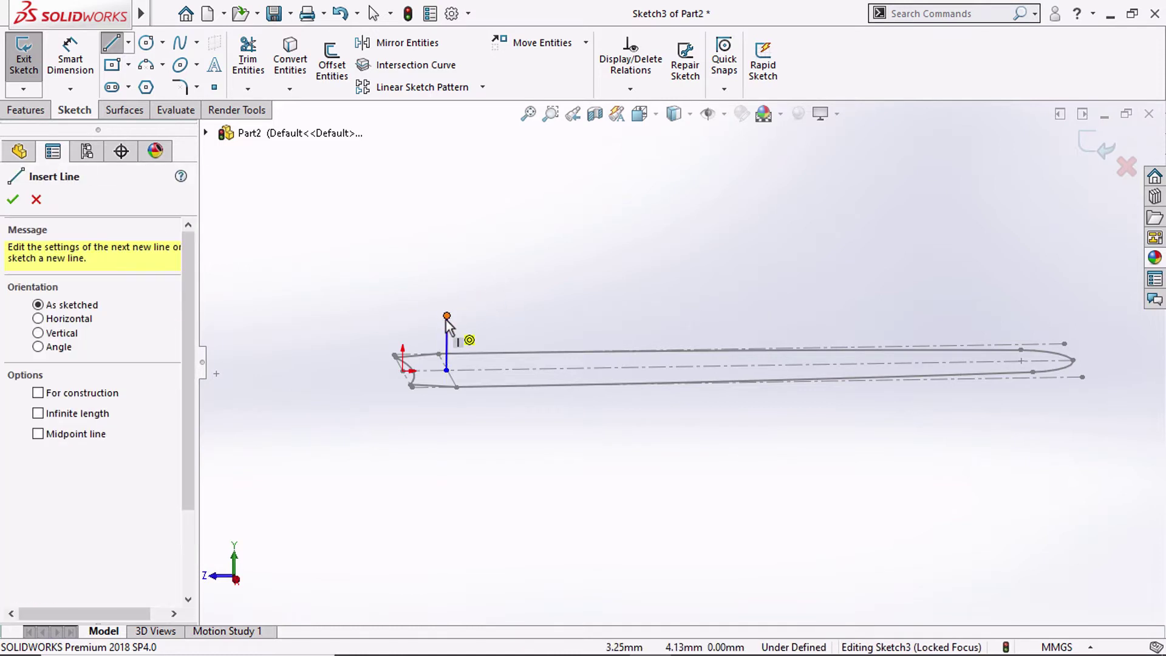
pyautogui.click(447, 315)
pyautogui.click(740, 232)
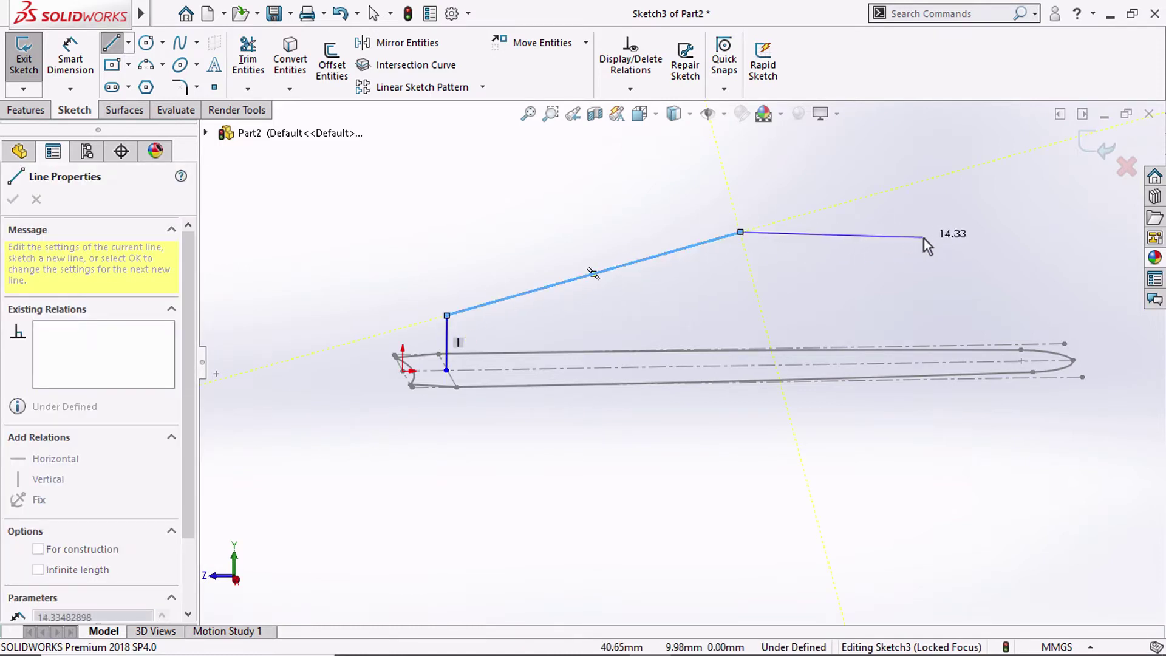
pyautogui.press('Escape')
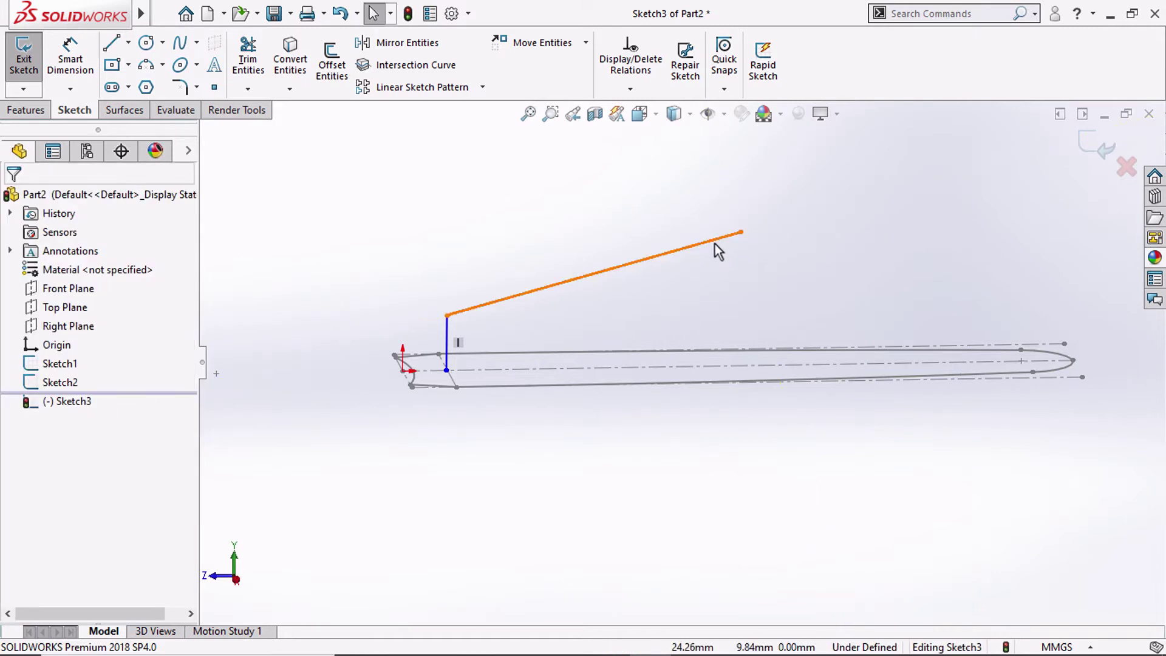
pyautogui.click(716, 245)
pyautogui.press('Delete')
pyautogui.click(453, 340)
pyautogui.press('Delete')
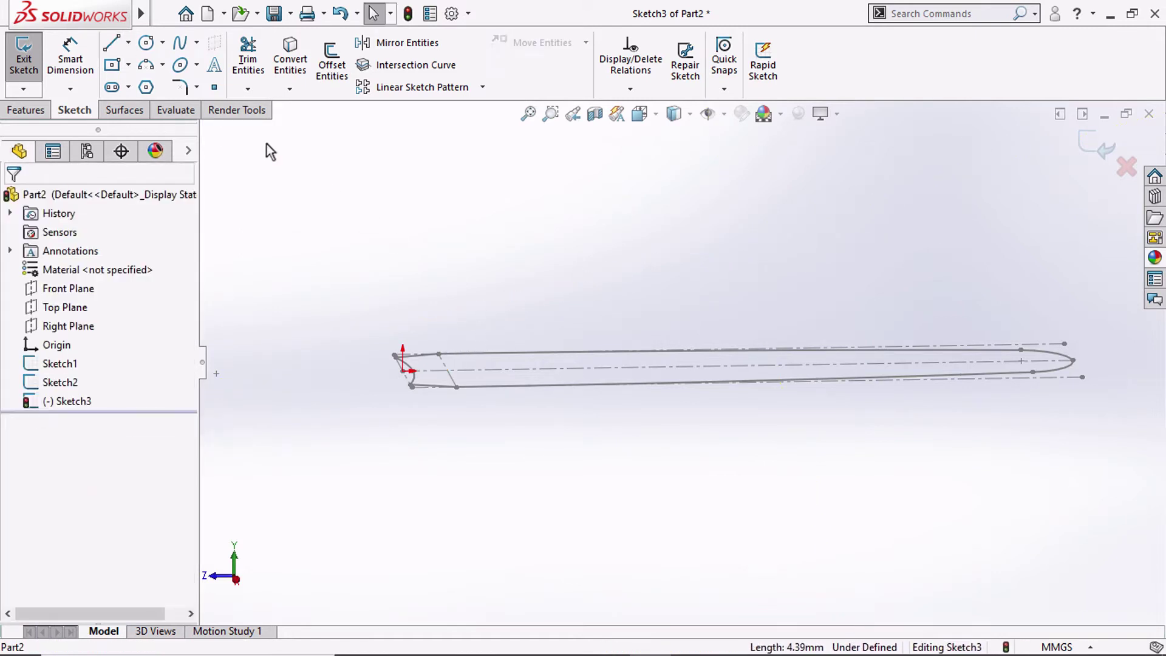
# Draw a closed line profile from a vertical tip line along the bracket to its left end
pyautogui.click(1072, 360)
pyautogui.click(1073, 314)
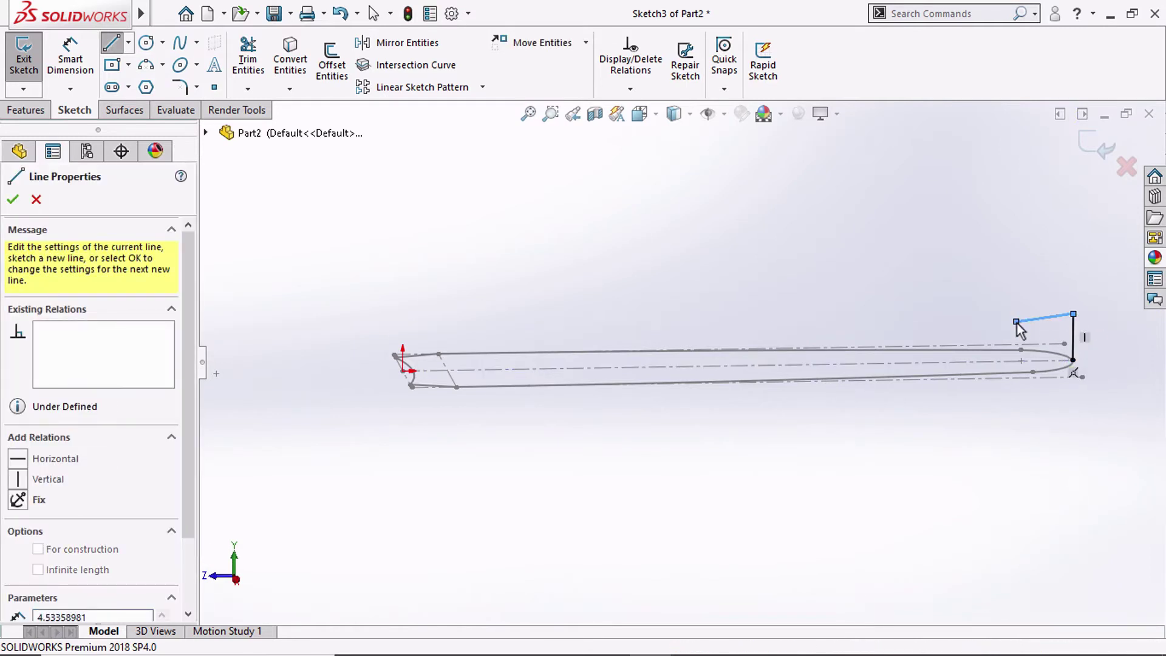
pyautogui.press('Escape')
pyautogui.click(1072, 361)
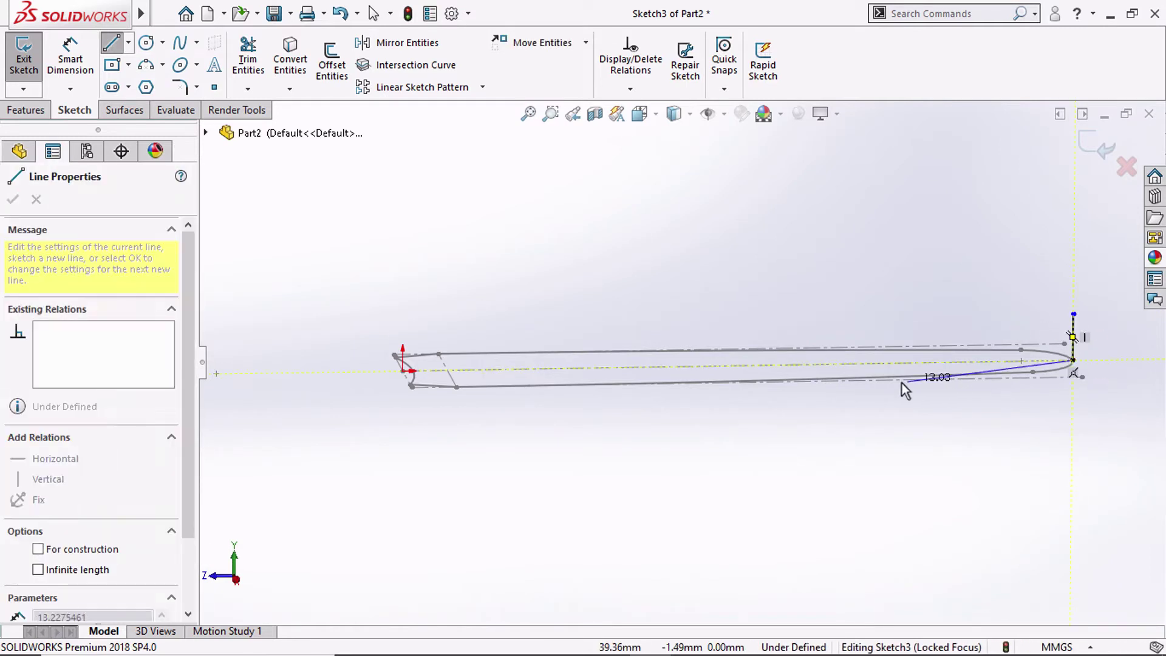
pyautogui.click(863, 363)
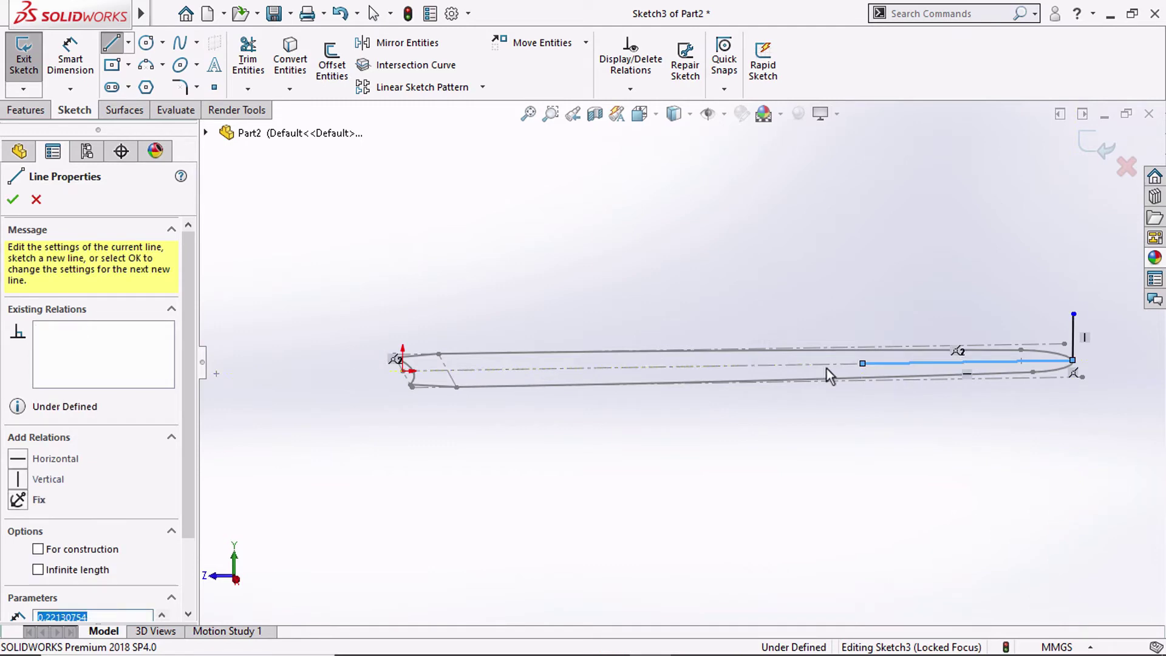
pyautogui.click(447, 323)
pyautogui.click(448, 280)
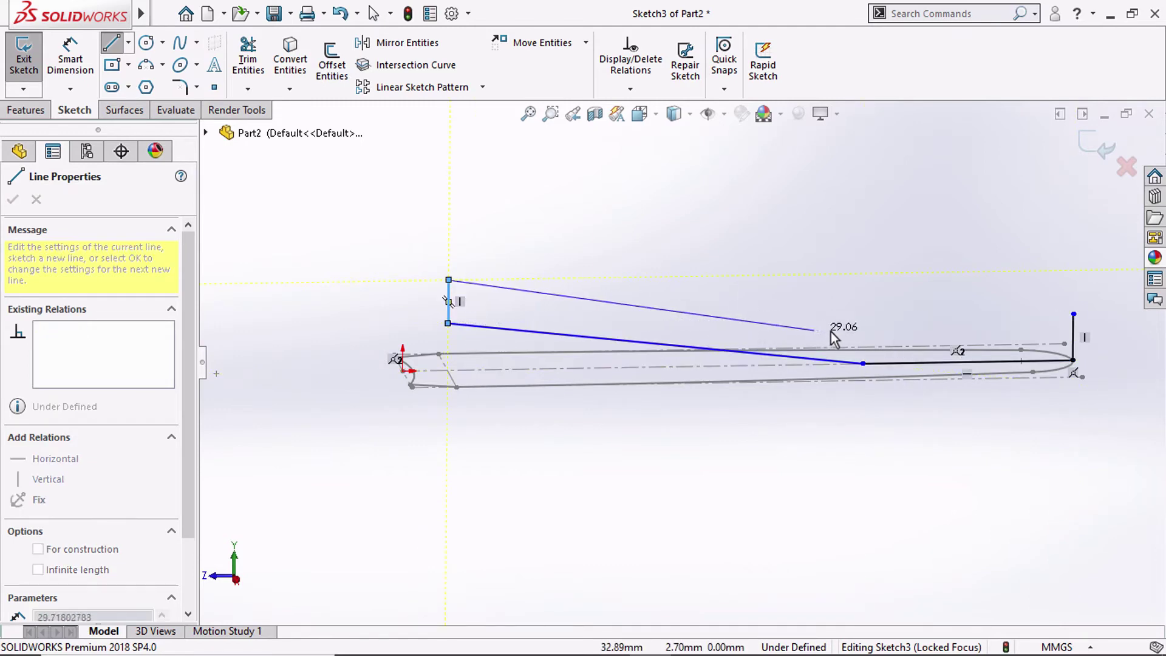
pyautogui.click(862, 320)
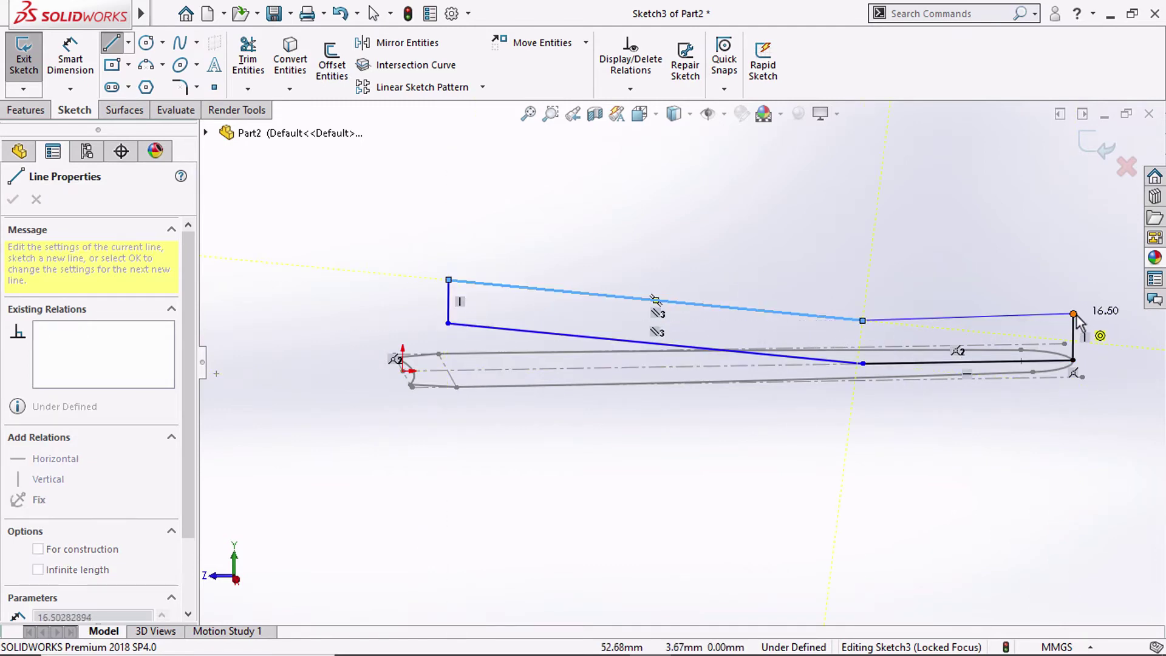
pyautogui.doubleClick(1072, 314)
pyautogui.press('Escape')
# From the Right view, make the straight end's 16.5 mm upper line horizontal
pyautogui.click(639, 114)
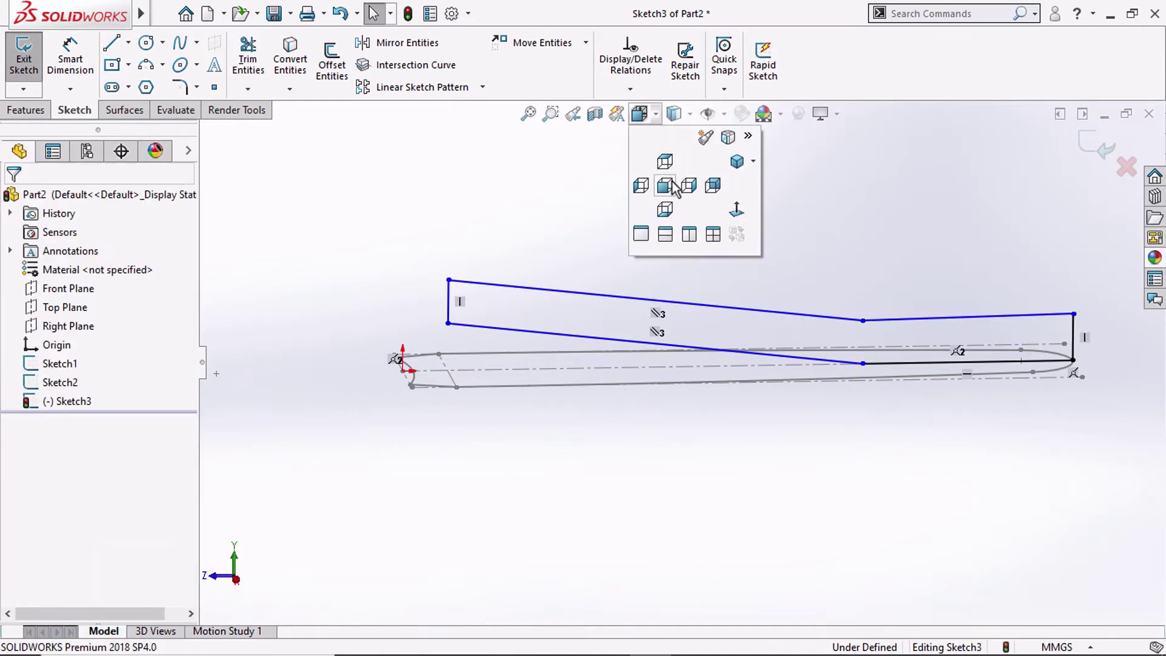
pyautogui.click(669, 181)
pyautogui.click(639, 116)
pyautogui.click(683, 184)
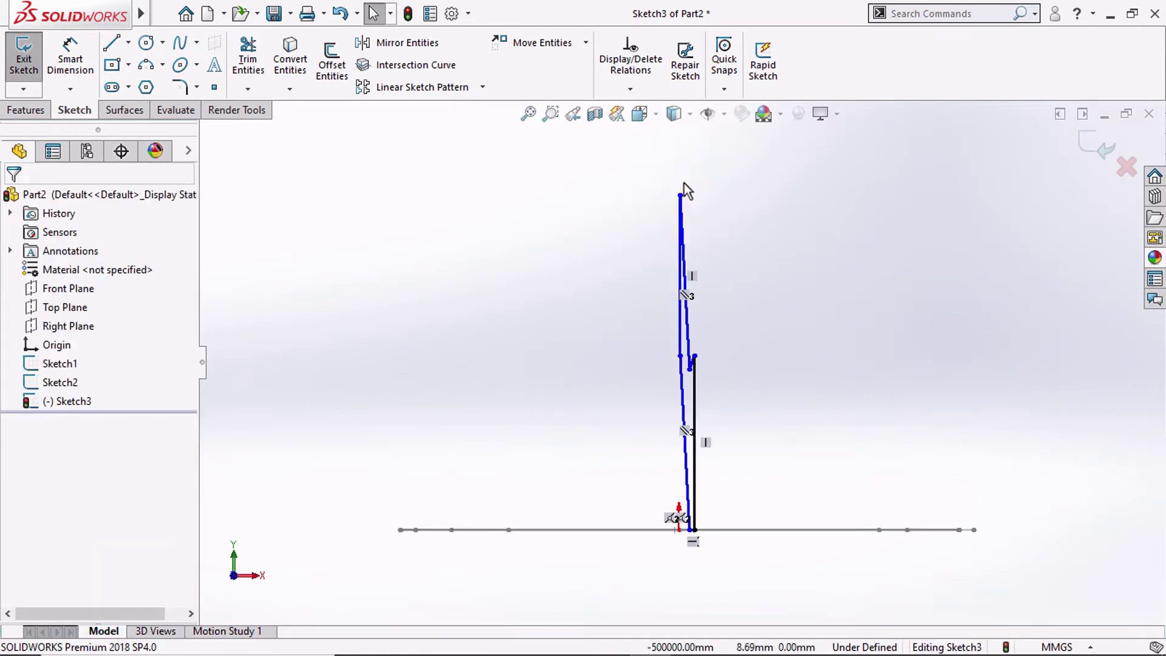
pyautogui.click(821, 363)
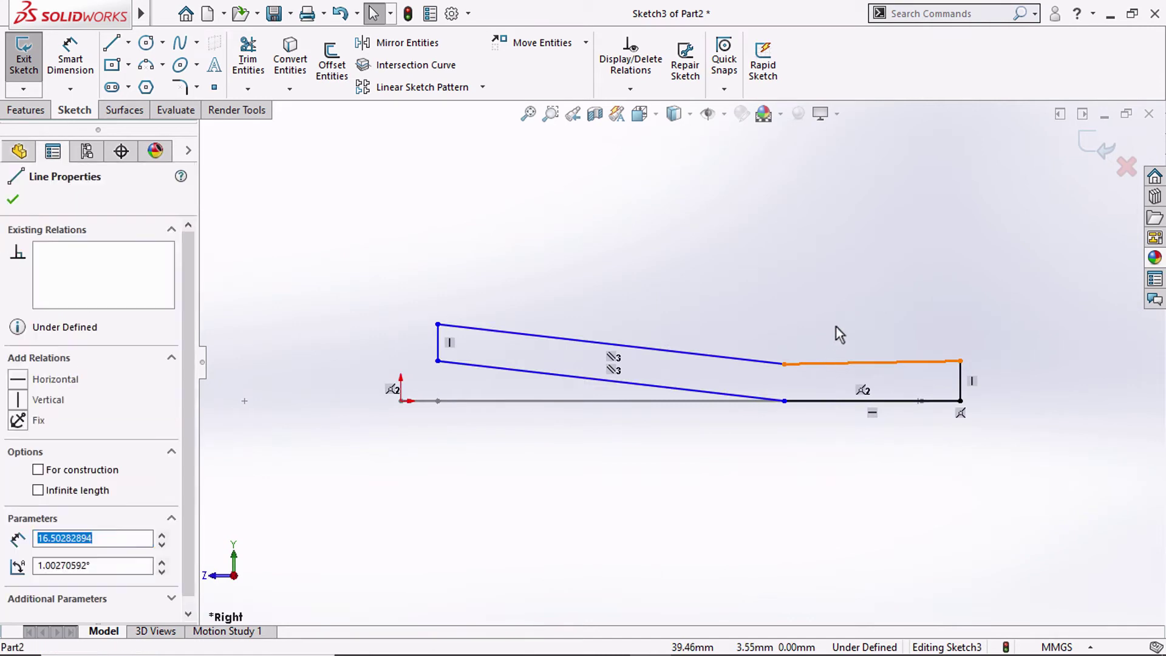
pyautogui.click(877, 290)
# Dimension the right vertical end line to 1 mm and the bottom straight line to 15 mm
pyautogui.click(70, 58)
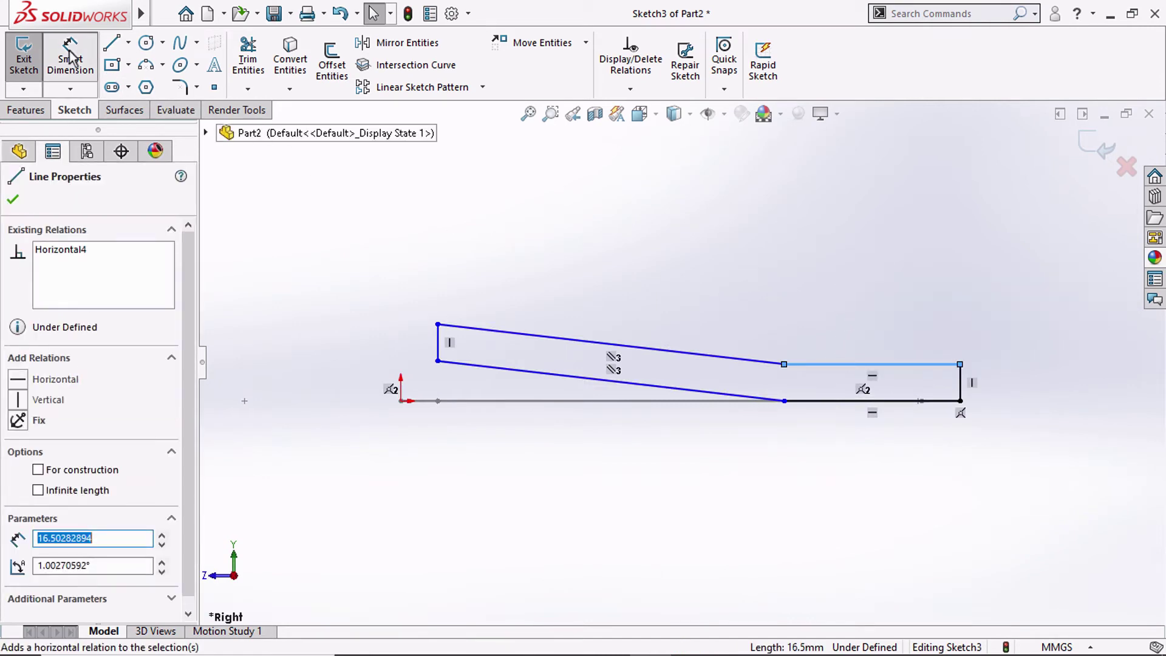
pyautogui.click(960, 388)
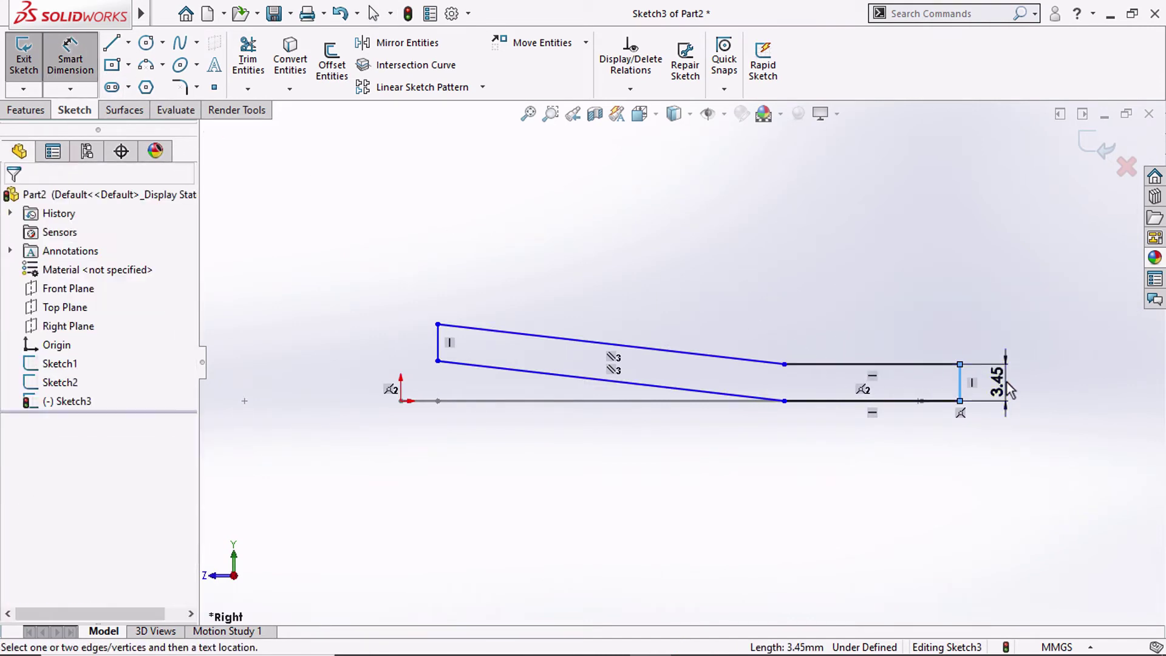
pyautogui.click(974, 383)
pyautogui.write('1')
pyautogui.press('Return')
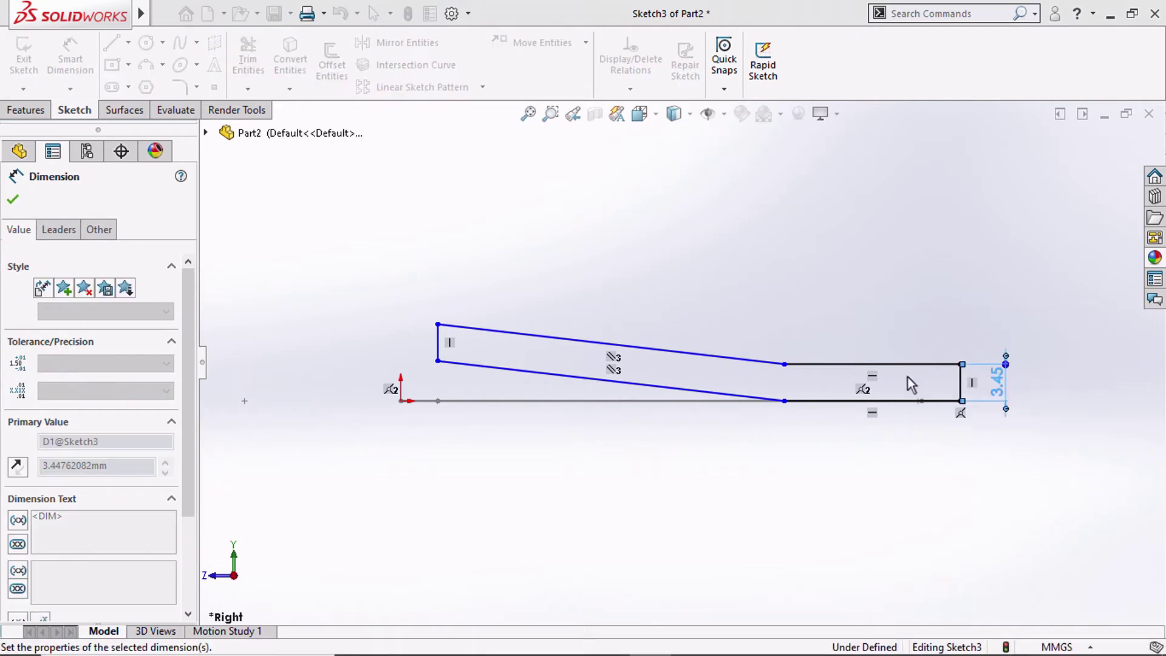
pyautogui.click(897, 401)
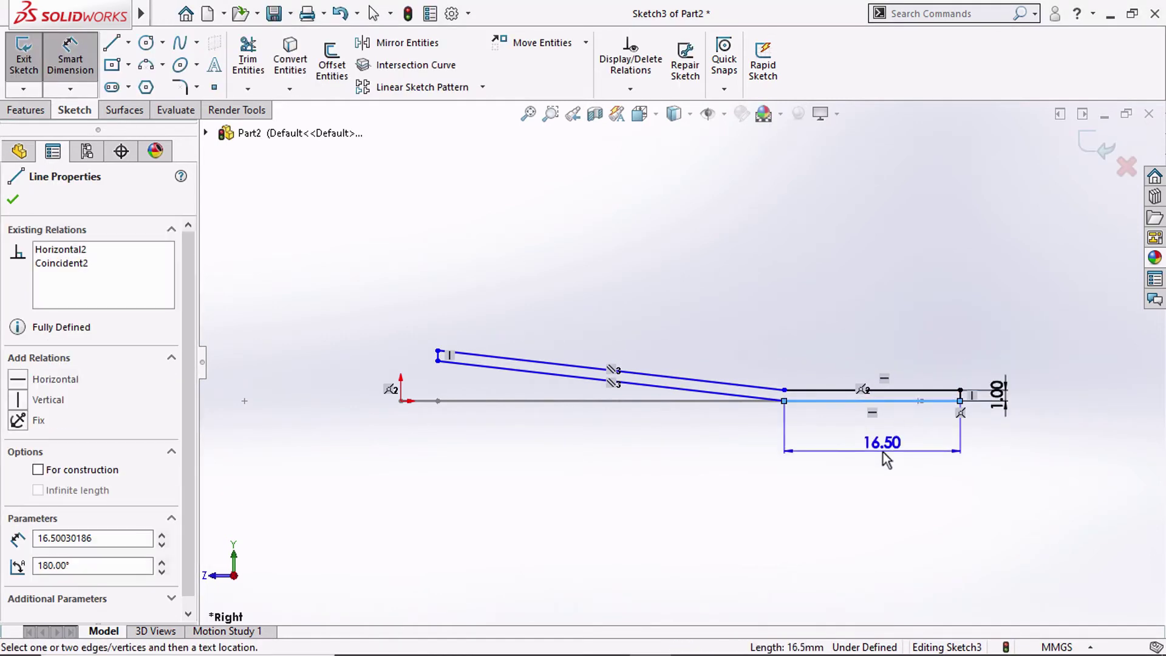
pyautogui.click(886, 453)
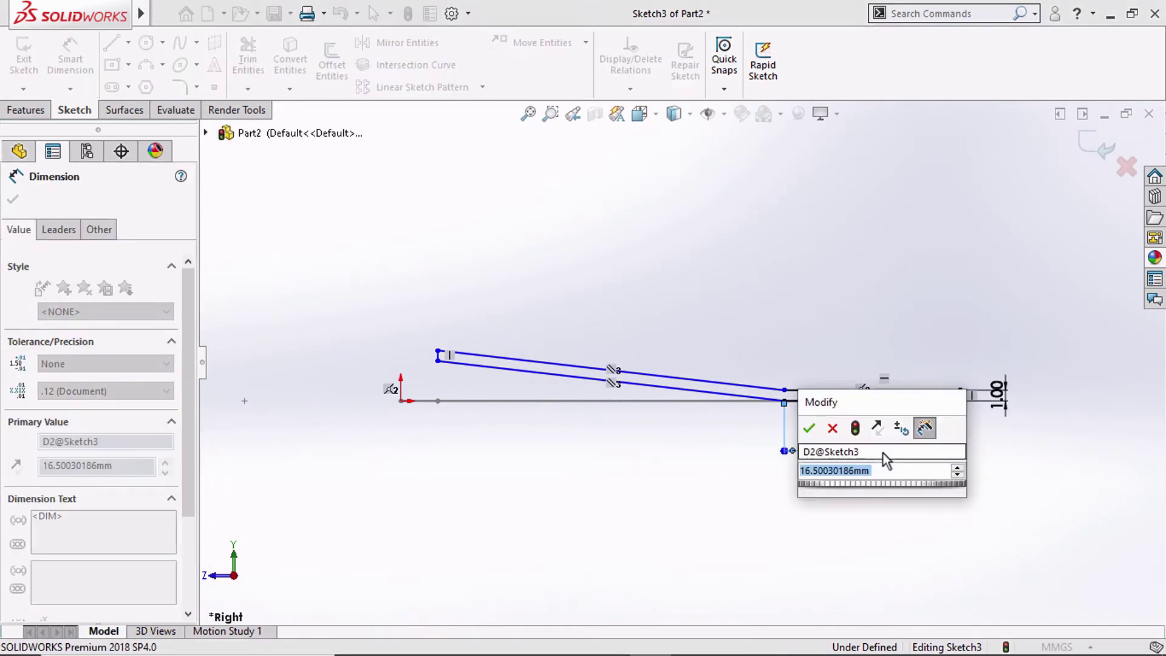
pyautogui.write('15')
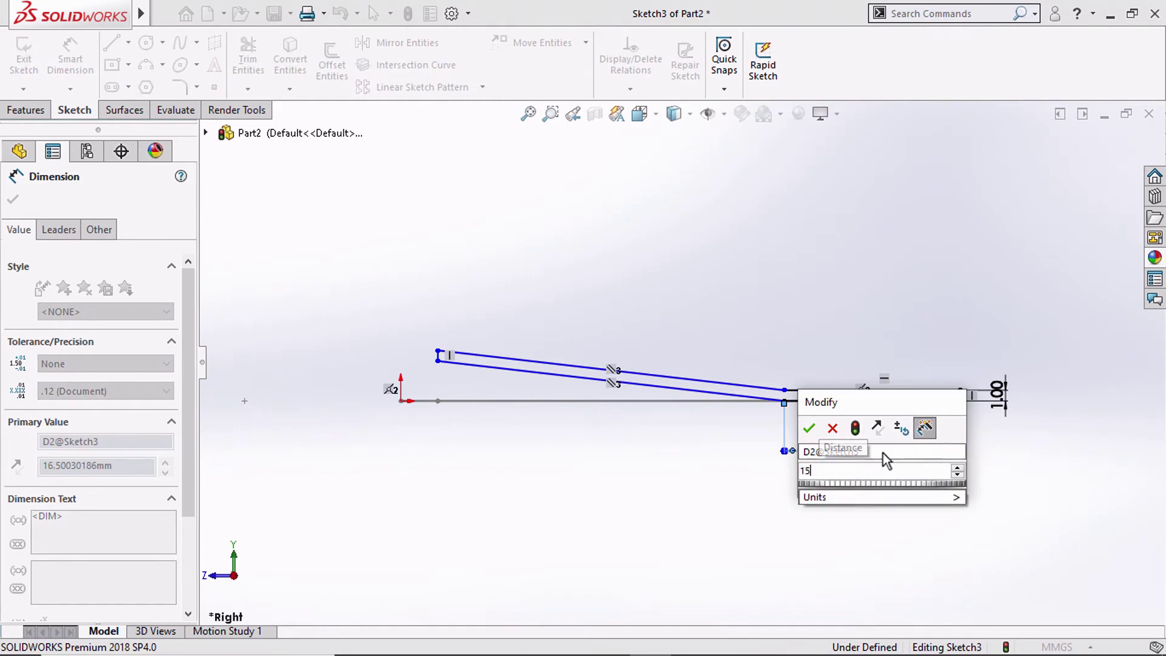
pyautogui.press('Return')
pyautogui.press('Escape')
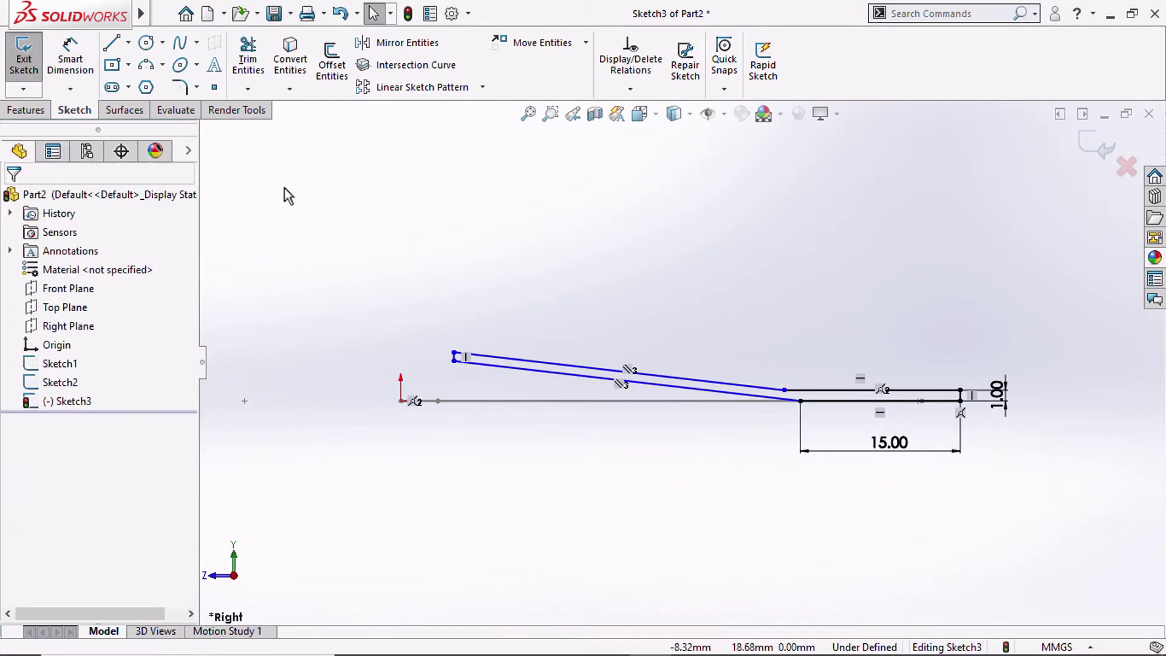
# Draw a centerline across the bend corners and make it vertical
pyautogui.click(162, 43)
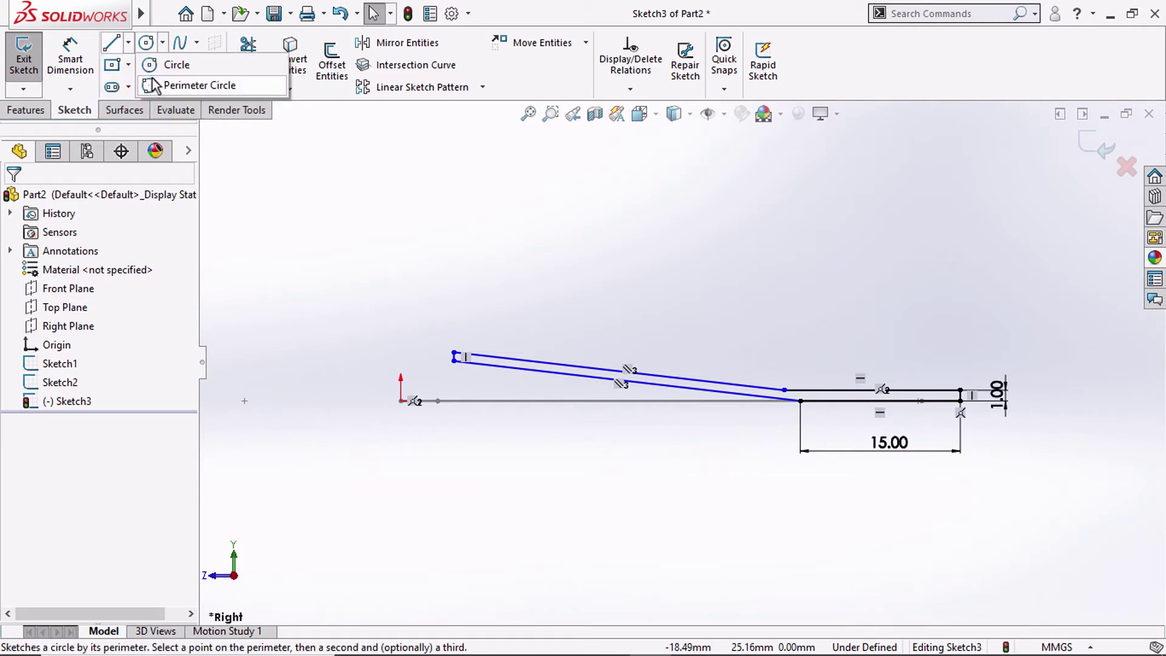
pyautogui.click(144, 83)
pyautogui.scroll(-5, 796, 402)
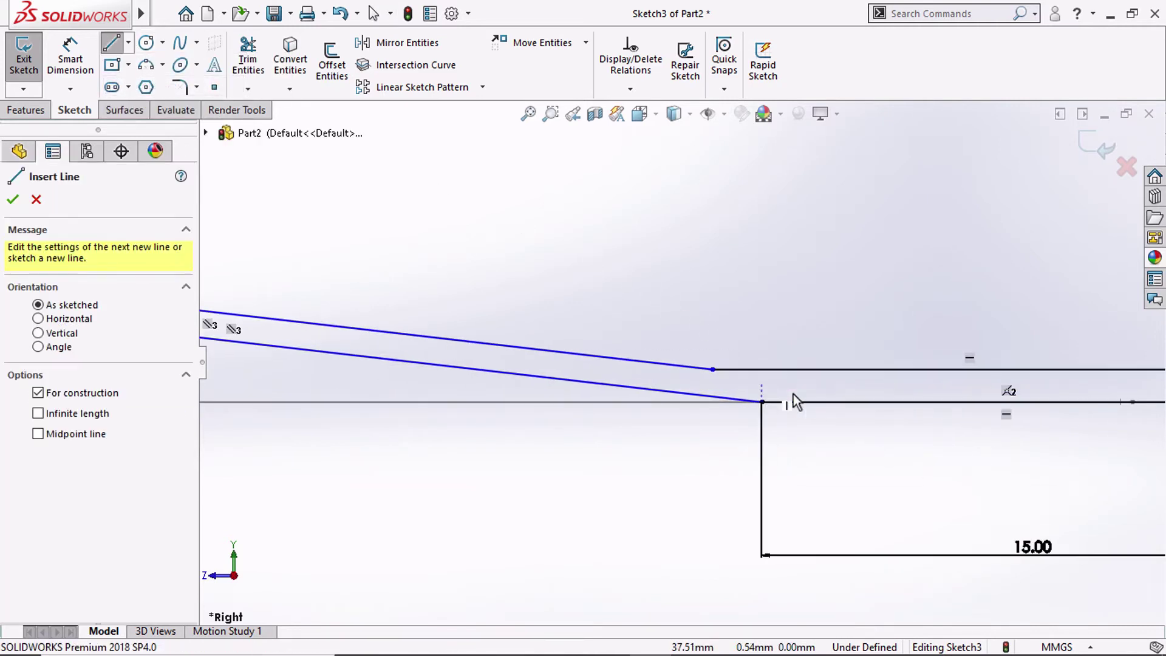
pyautogui.click(761, 401)
pyautogui.click(715, 375)
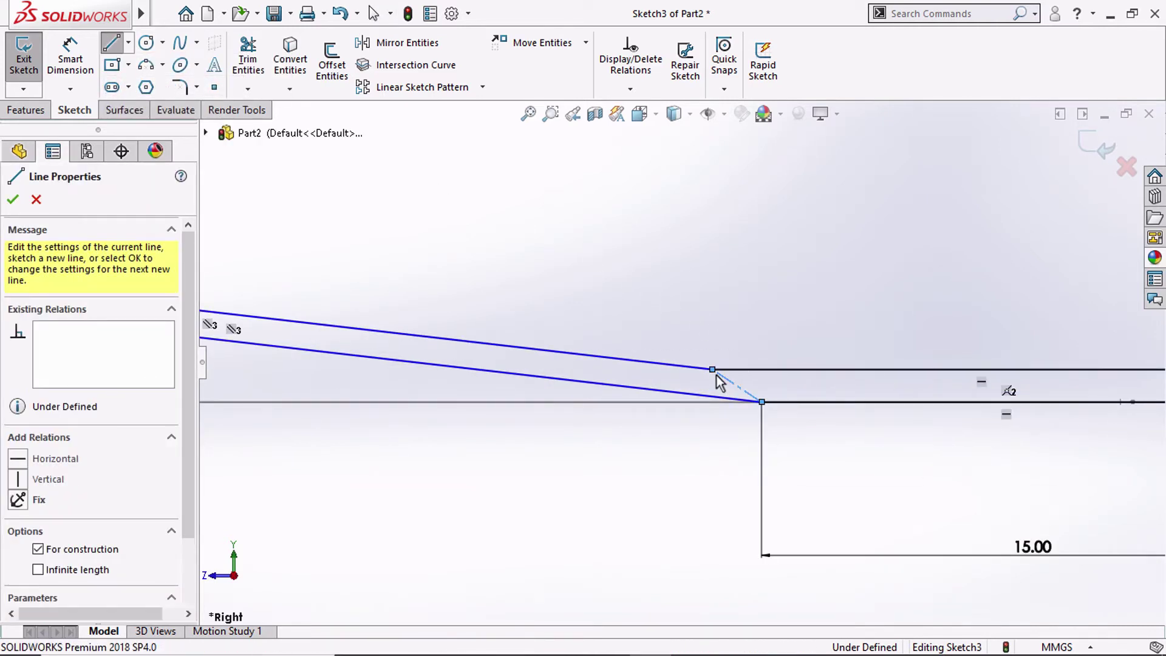
pyautogui.press('Escape')
pyautogui.click(746, 384)
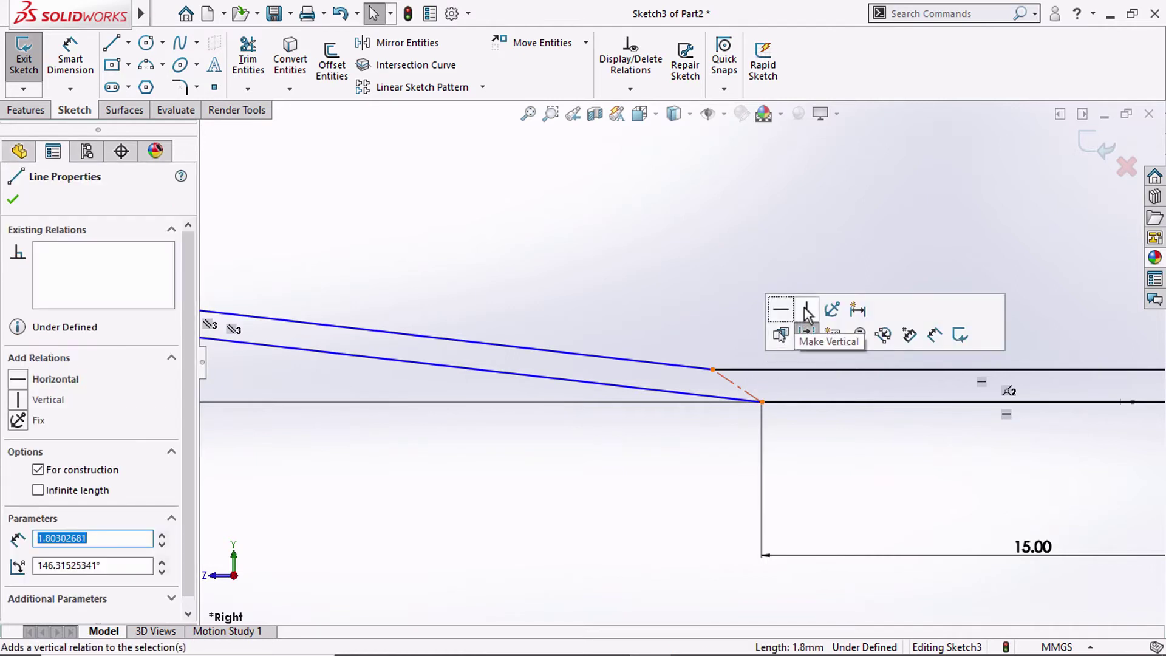
pyautogui.click(807, 312)
pyautogui.scroll(3, 610, 352)
pyautogui.scroll(-2, 564, 364)
pyautogui.scroll(-2, 516, 380)
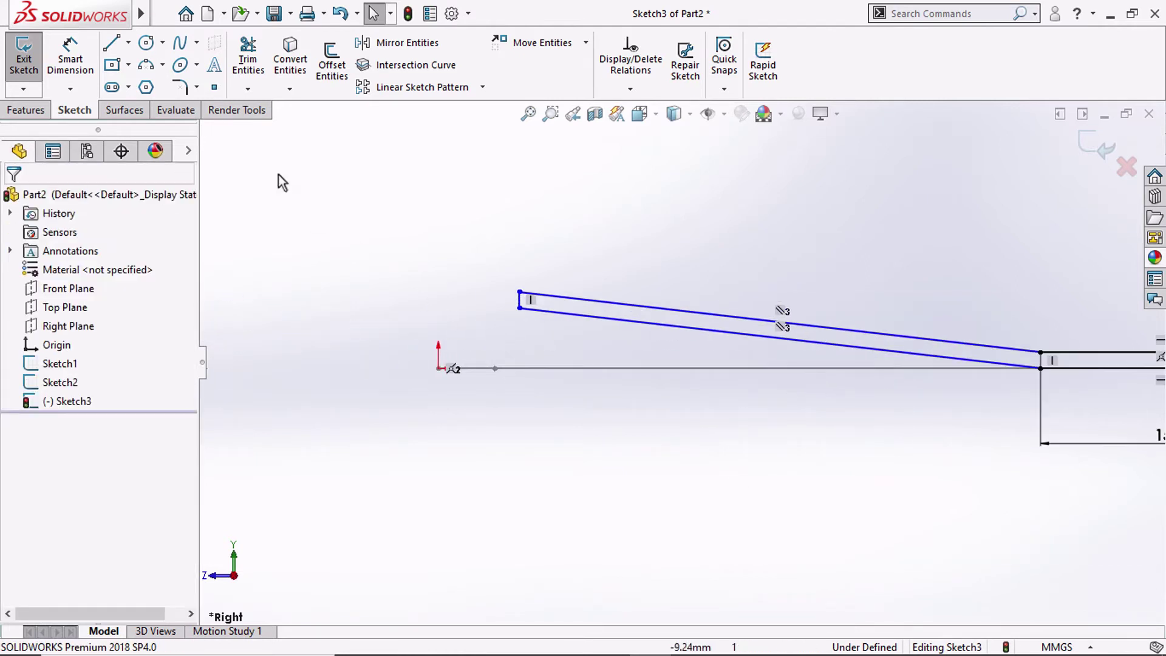
# Draw a centerline from the sloped arm's tip and pierce its end onto Sketch2's Line6
pyautogui.click(129, 43)
pyautogui.click(146, 81)
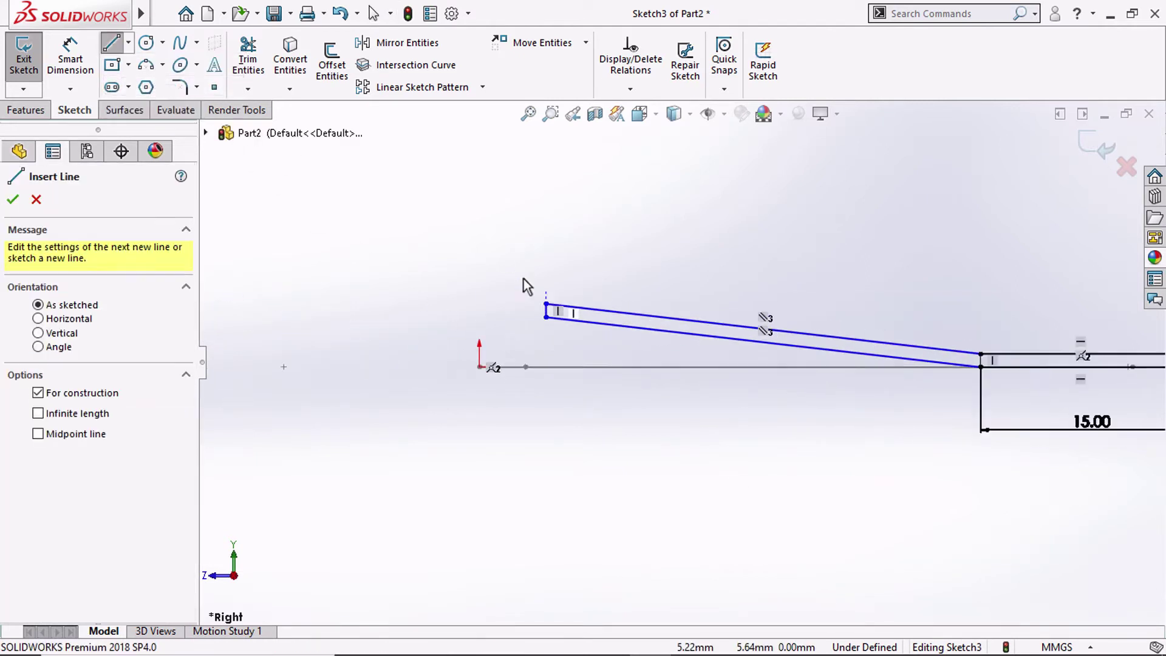
pyautogui.scroll(2, 682, 362)
pyautogui.moveTo(455, 335); pyautogui.dragTo(431, 377, button='middle')
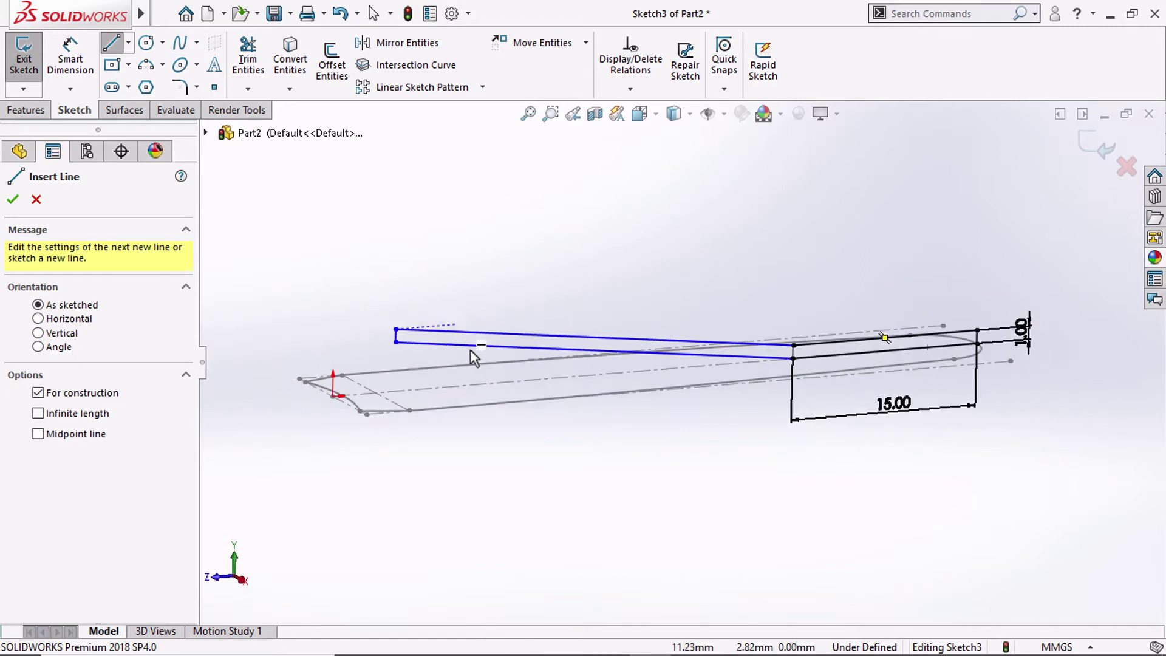
pyautogui.scroll(-3, 431, 382)
pyautogui.click(447, 335)
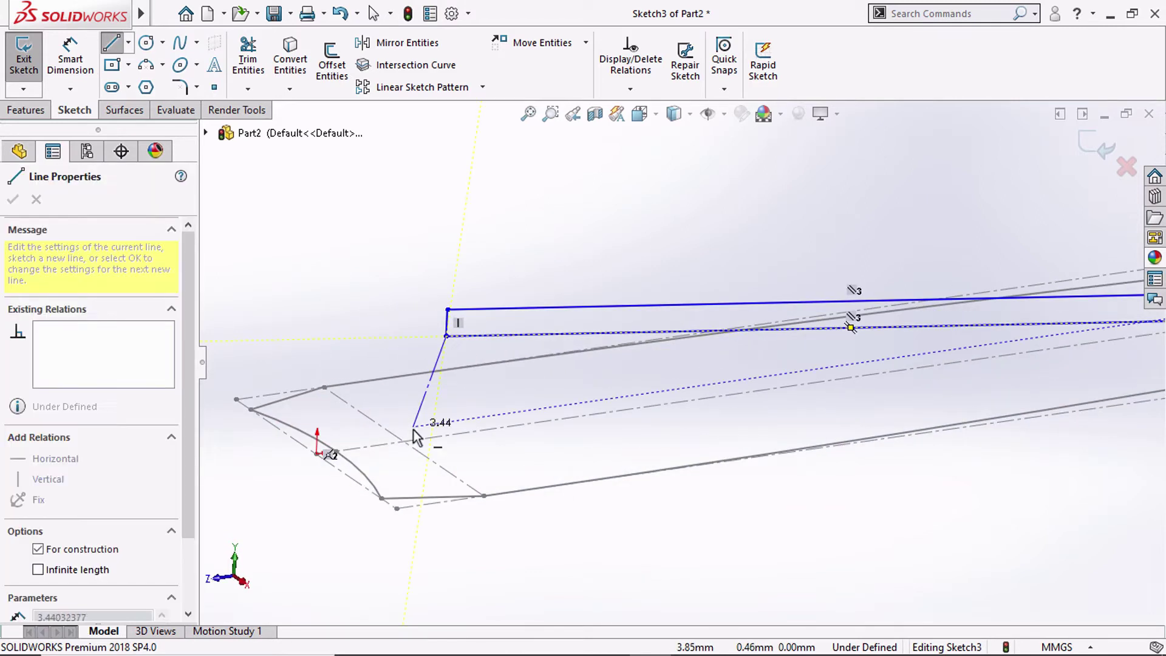
pyautogui.click(405, 441)
pyautogui.press('Escape')
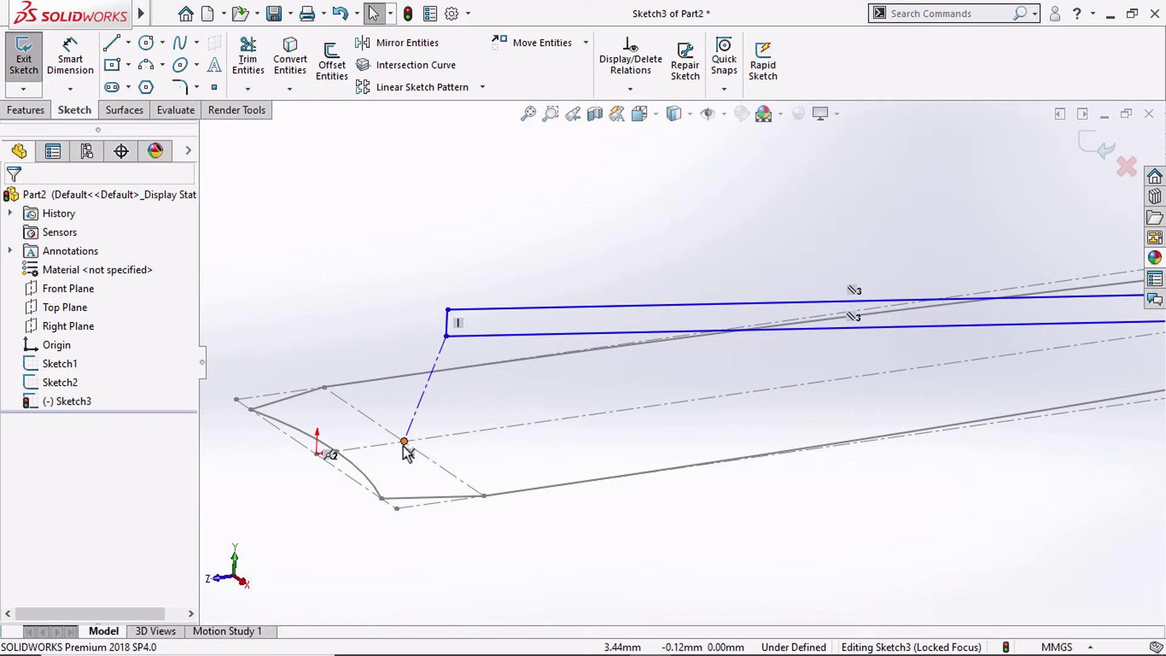
pyautogui.click(404, 441)
pyautogui.keyDown('ctrl'); pyautogui.click(442, 467); pyautogui.keyUp('ctrl')
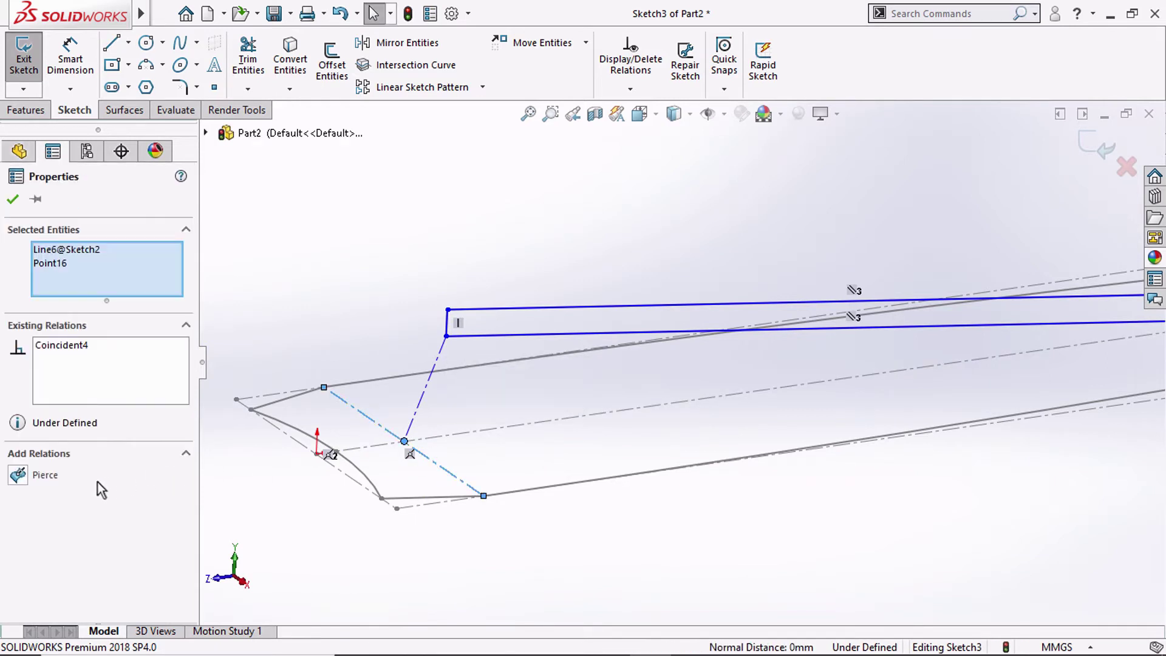
pyautogui.click(296, 293)
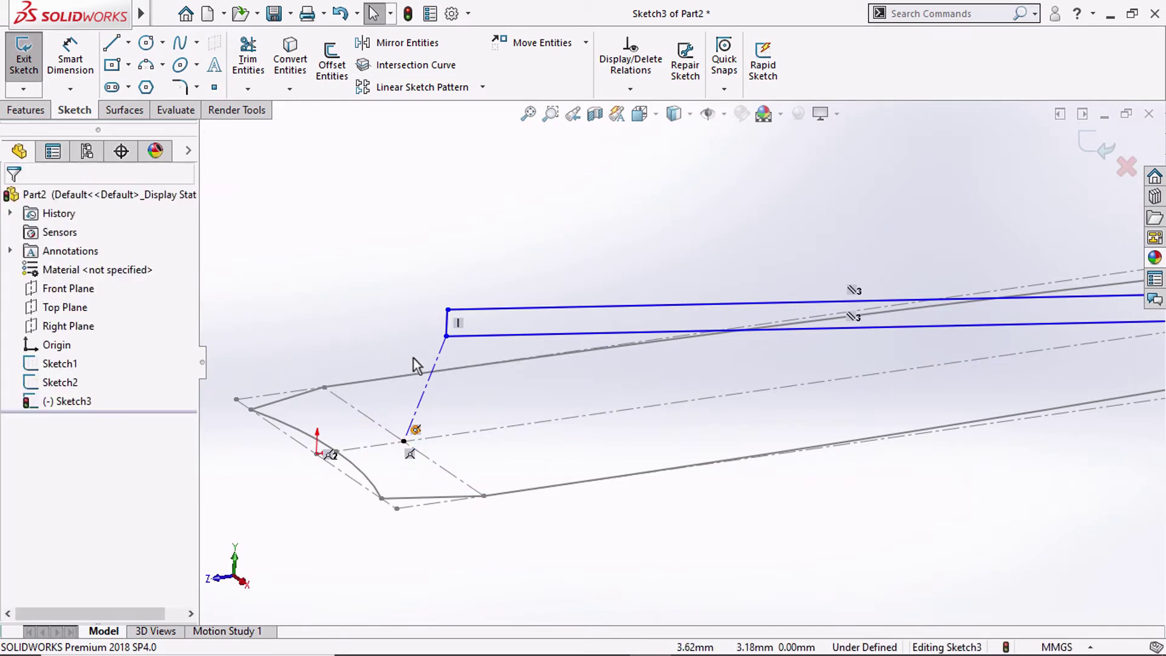
# Make the tip centerline vertical and return to the Right view
pyautogui.click(440, 374)
pyautogui.click(513, 286)
pyautogui.press('Escape')
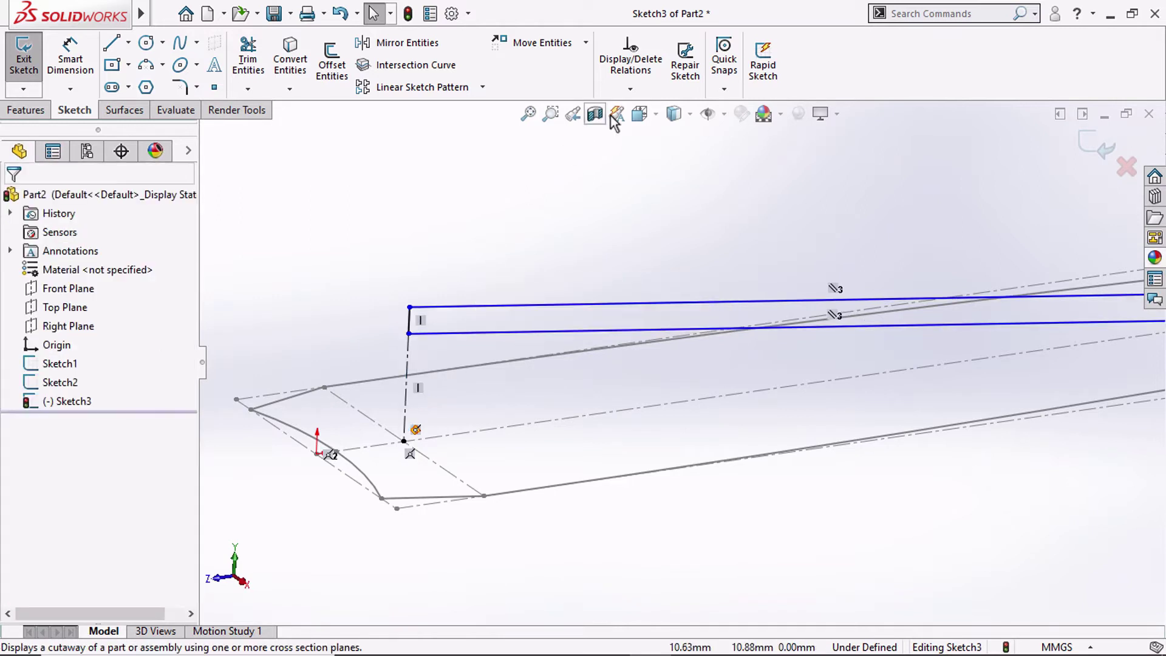
pyautogui.click(639, 114)
pyautogui.click(686, 180)
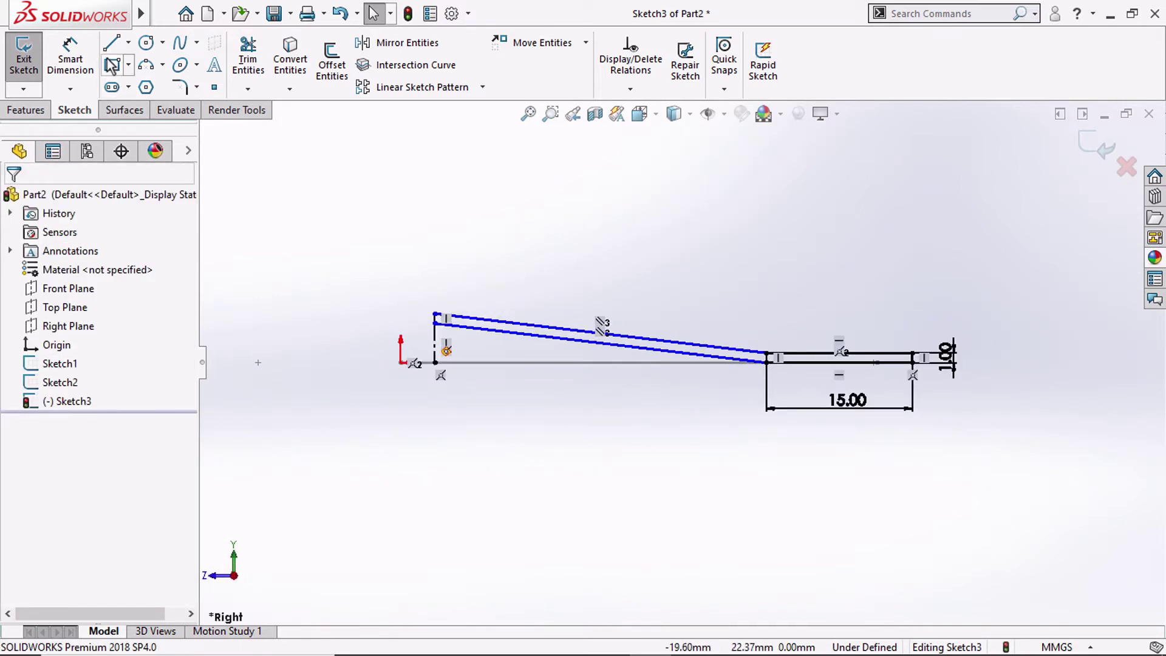
# Dimension the vertical construction line to 5 mm and add the sloped arm's thickness dimension
pyautogui.click(70, 61)
pyautogui.click(435, 340)
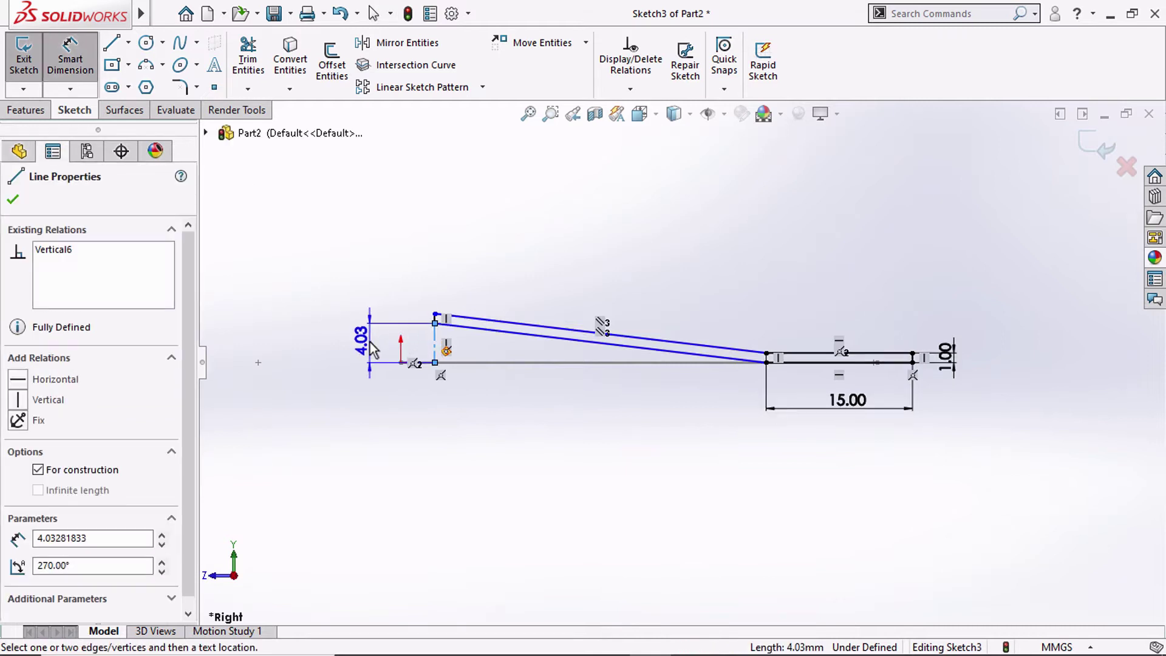
pyautogui.click(371, 349)
pyautogui.write('5')
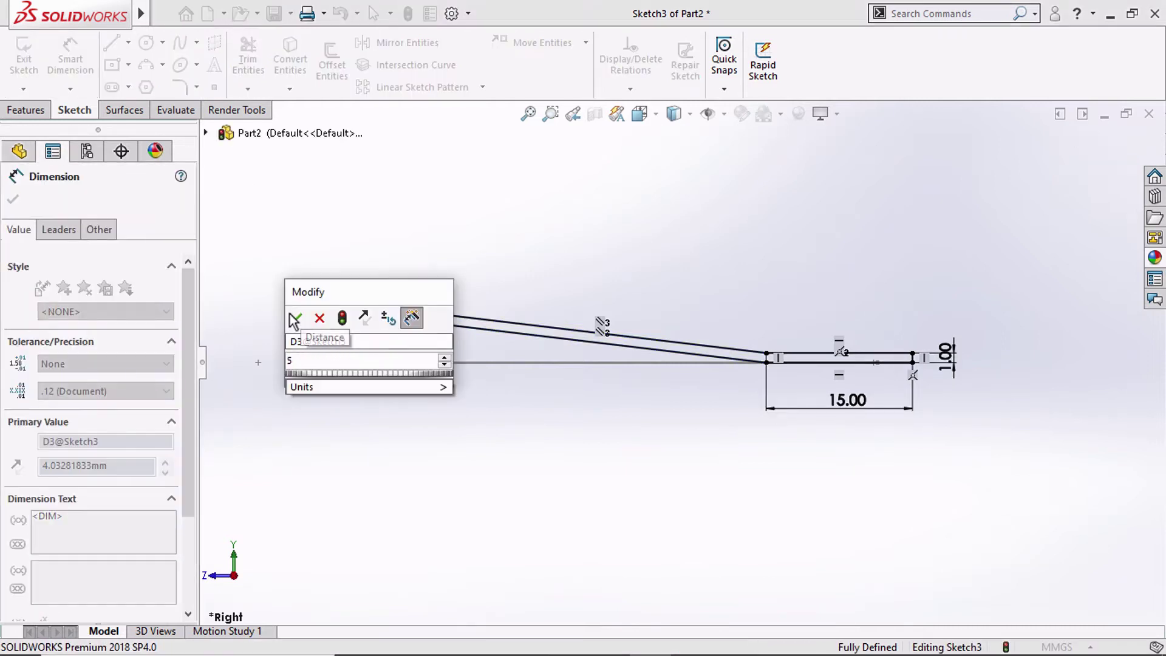
pyautogui.click(295, 319)
pyautogui.click(511, 324)
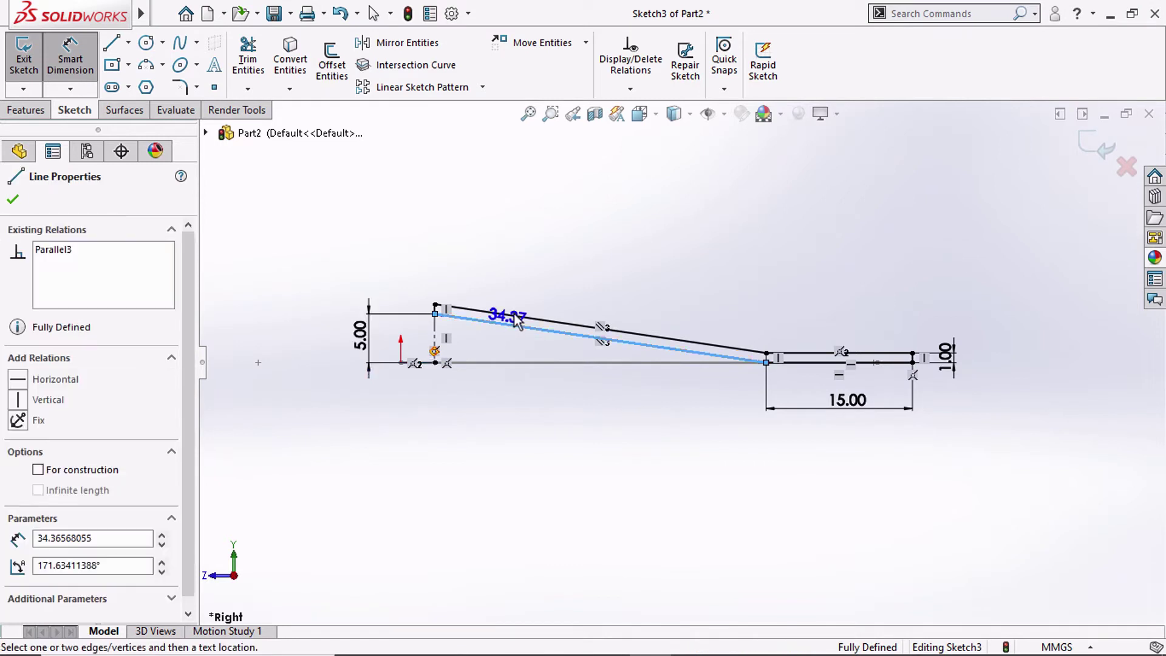
pyautogui.click(526, 318)
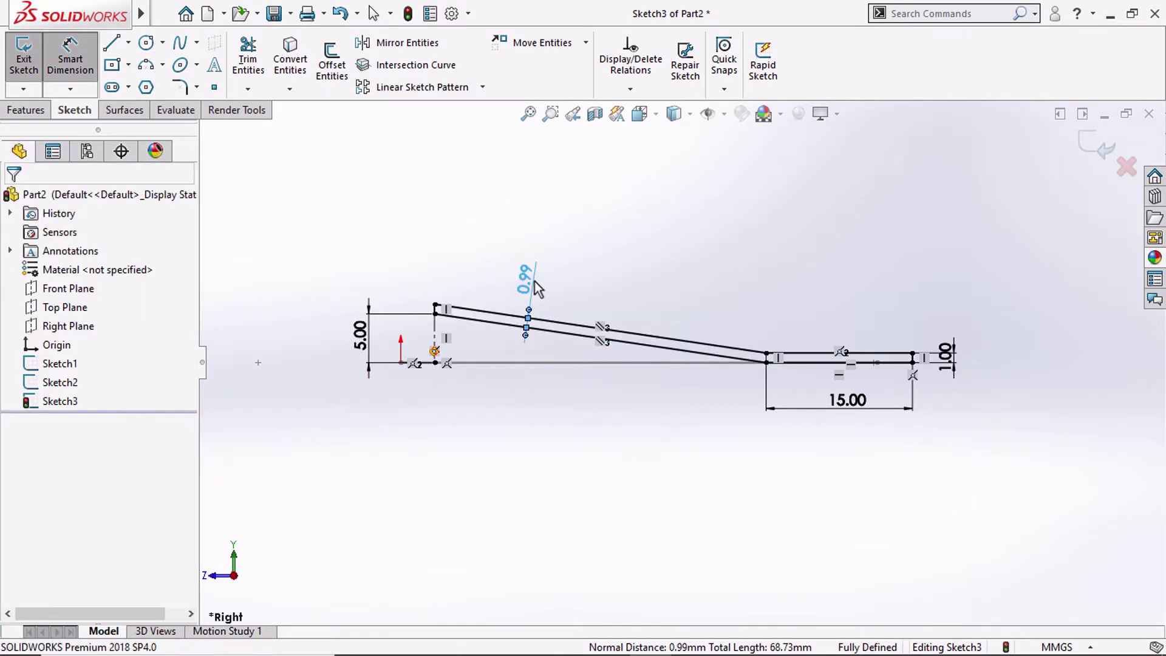
pyautogui.click(537, 289)
pyautogui.press('Escape')
pyautogui.press('Escape')
# Move the 0.99 thickness dimension to a clearer position beside the arm
pyautogui.scroll(-2, 534, 291)
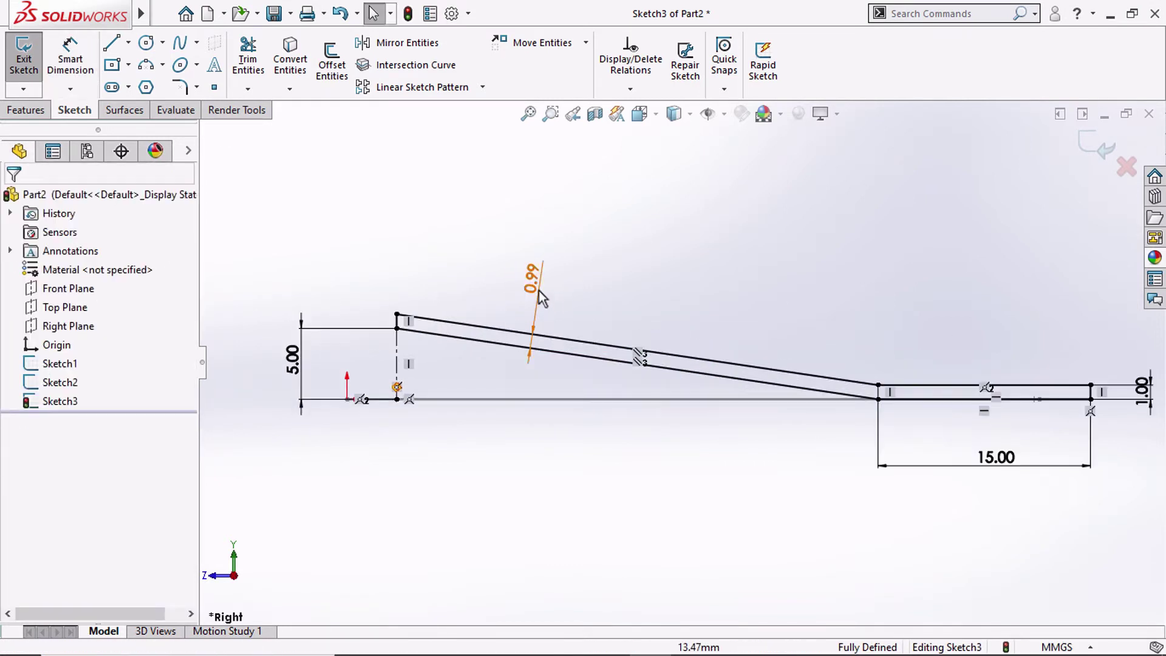
pyautogui.moveTo(388, 265); pyautogui.dragTo(351, 254)
pyautogui.scroll(-3, 481, 338)
pyautogui.scroll(-2, 456, 330)
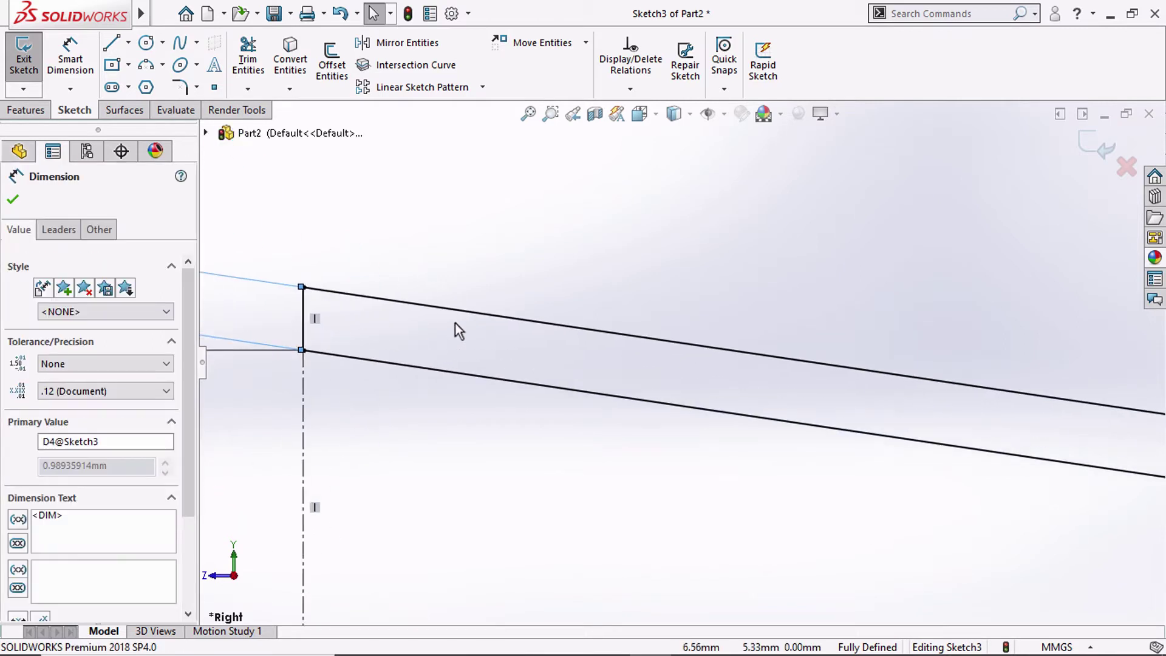
pyautogui.scroll(2, 458, 326)
pyautogui.scroll(2, 722, 358)
pyautogui.scroll(-3, 940, 412)
pyautogui.scroll(-2, 917, 450)
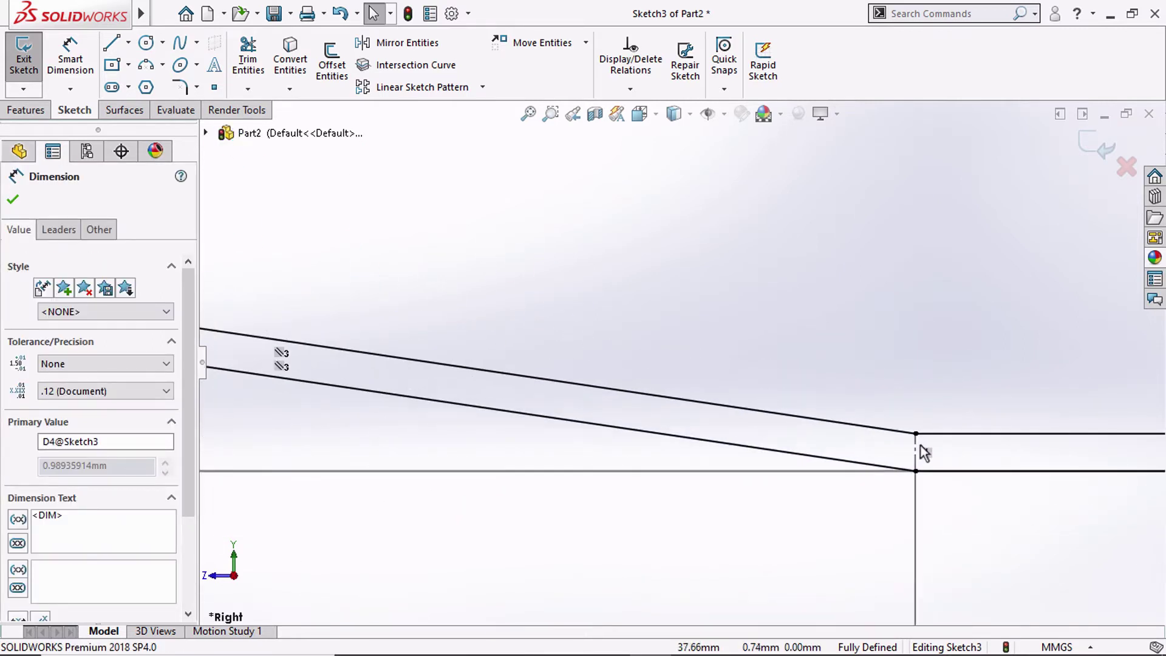
pyautogui.press('Escape')
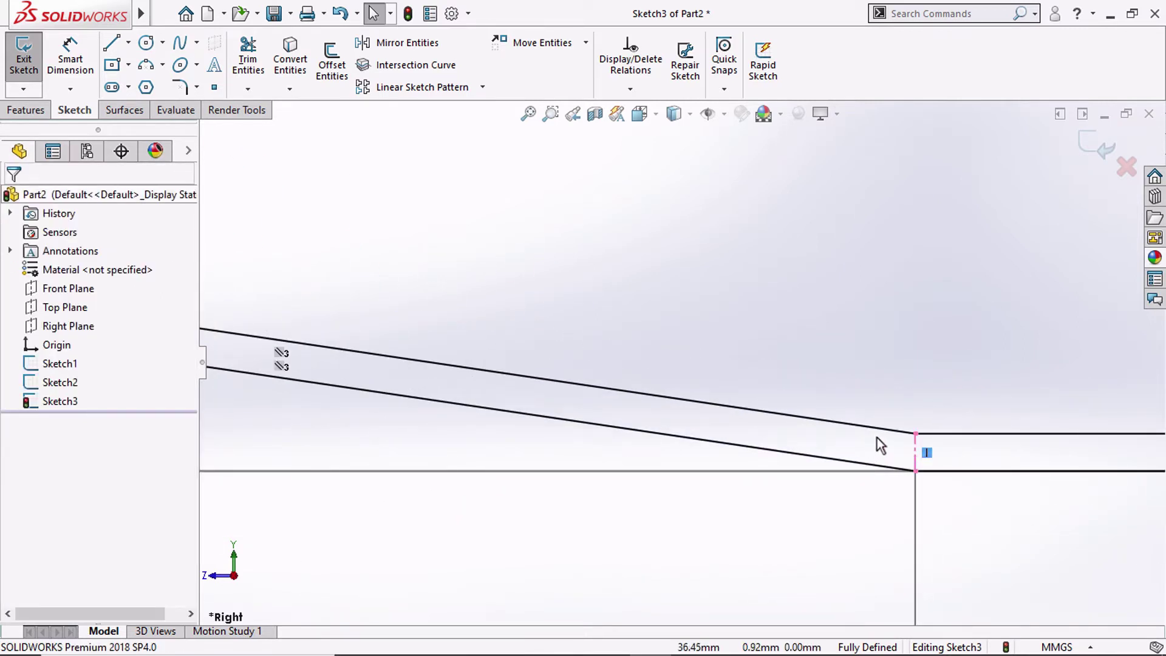
pyautogui.scroll(3, 710, 417)
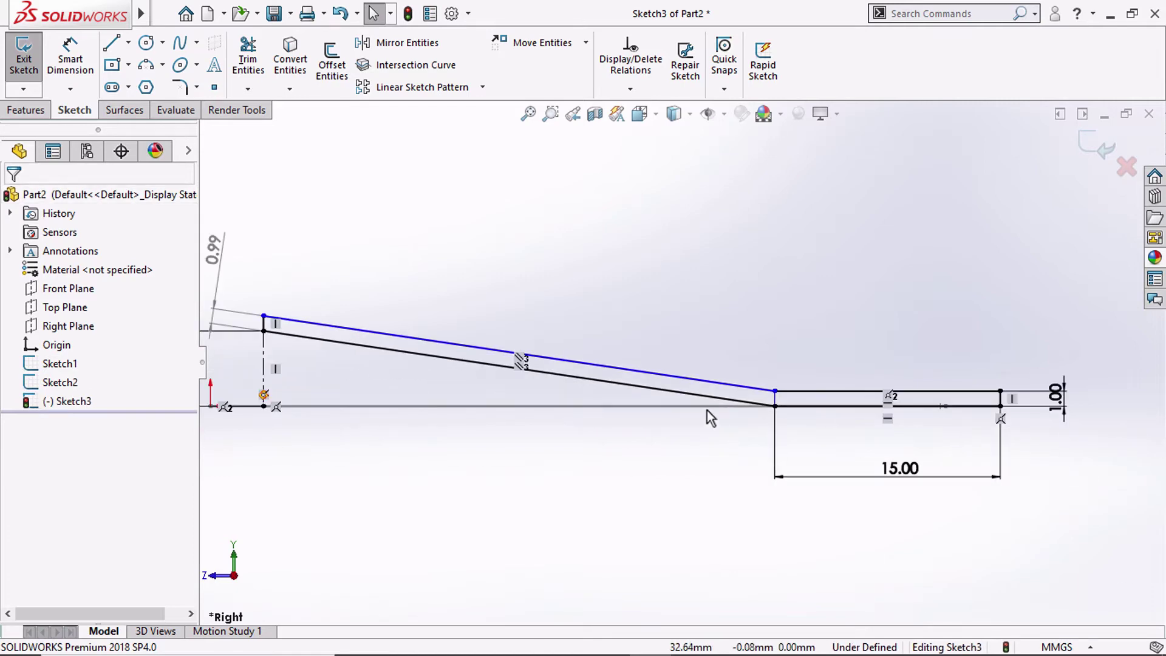
# Dimension the gap between the two sloped lines to 1 mm
pyautogui.click(70, 59)
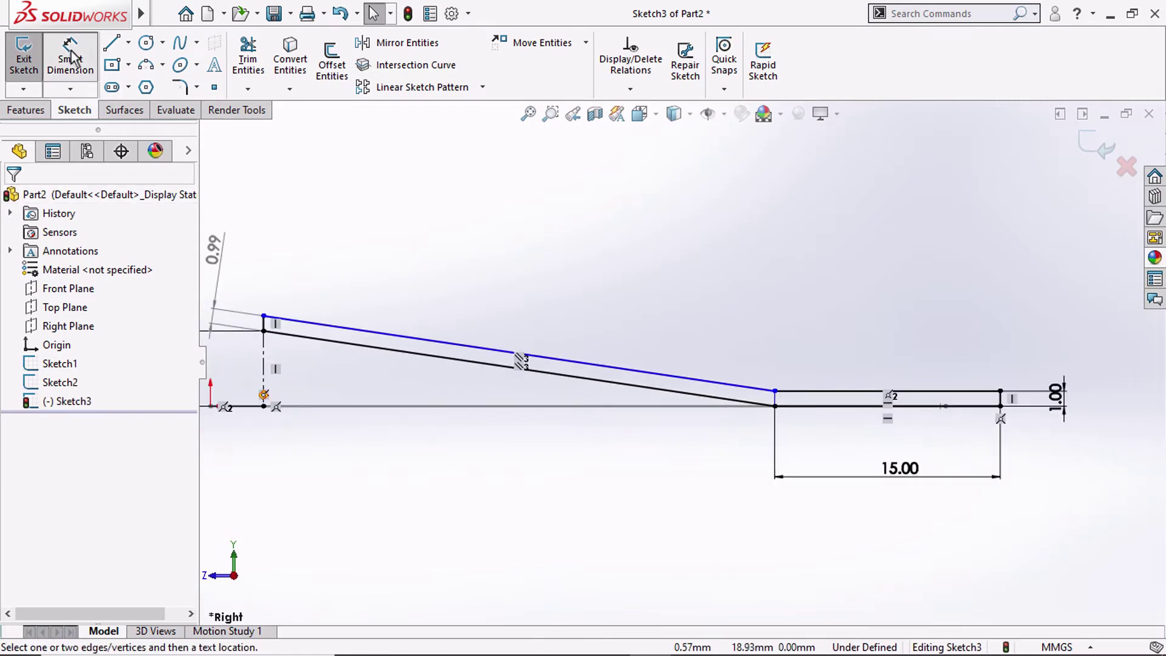
pyautogui.click(635, 384)
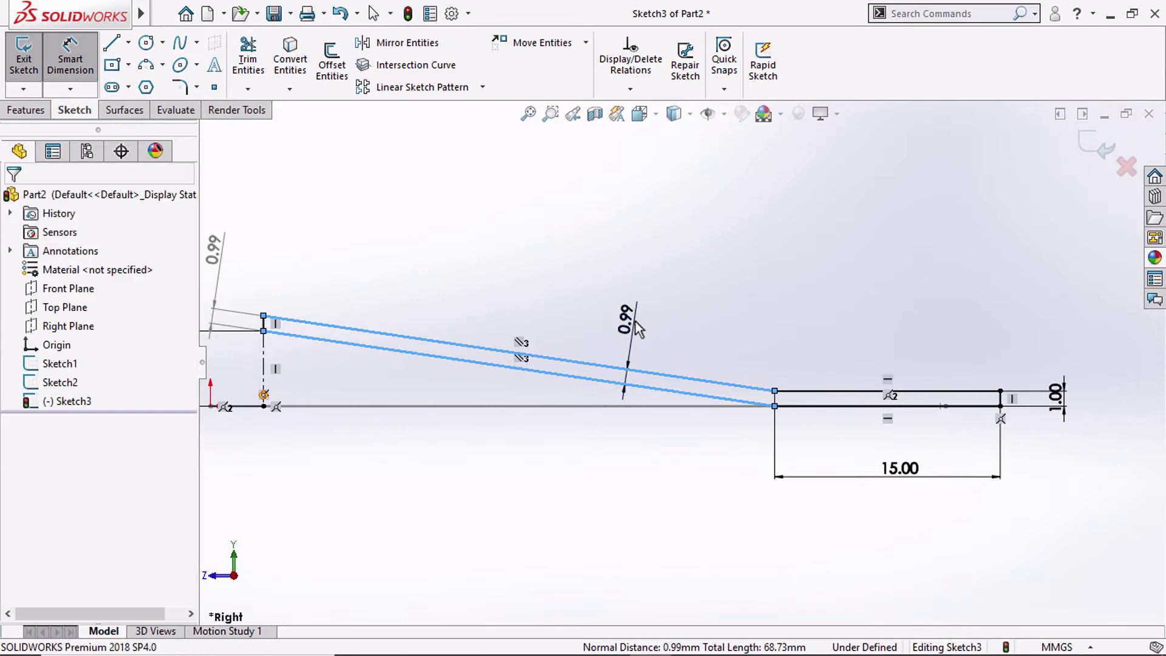
pyautogui.click(635, 328)
pyautogui.write('1')
pyautogui.click(564, 299)
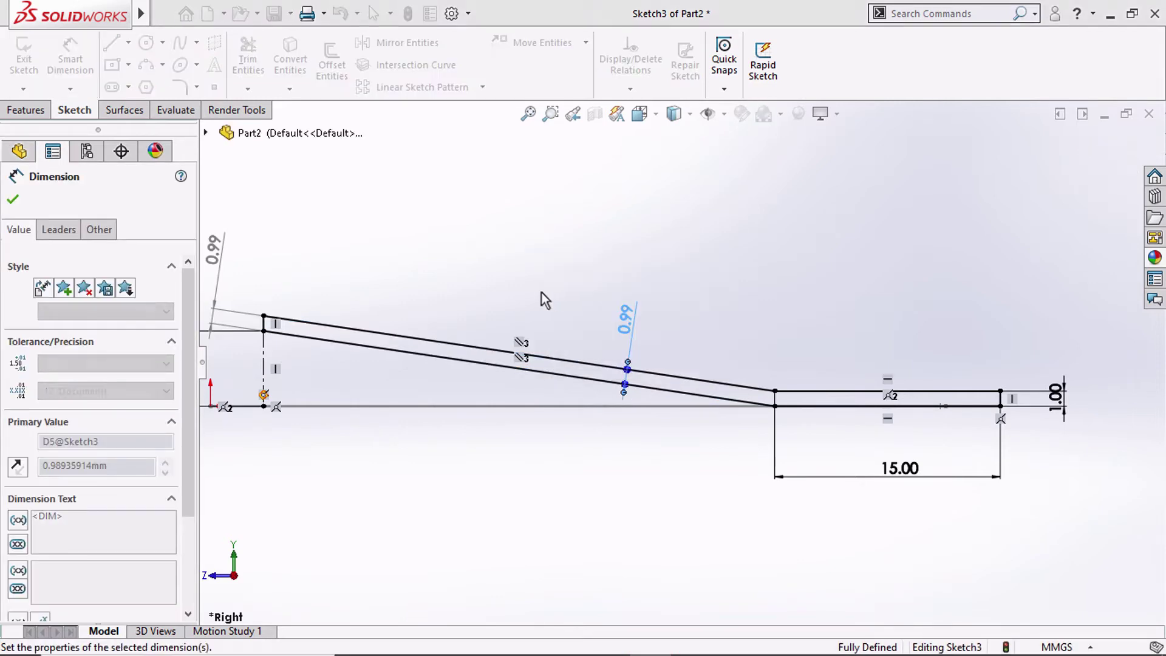
pyautogui.press('Escape')
pyautogui.press('f')
# Delete the redundant driven 1.00 dimension and rotate to an isometric view
pyautogui.doubleClick(360, 292)
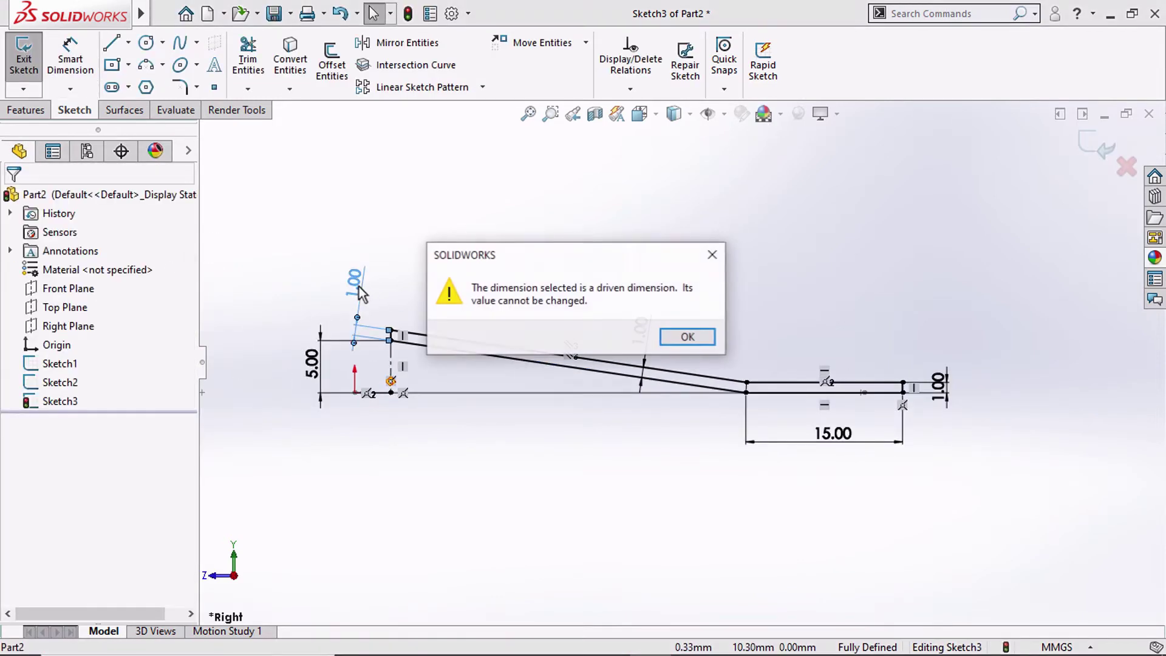
pyautogui.click(686, 338)
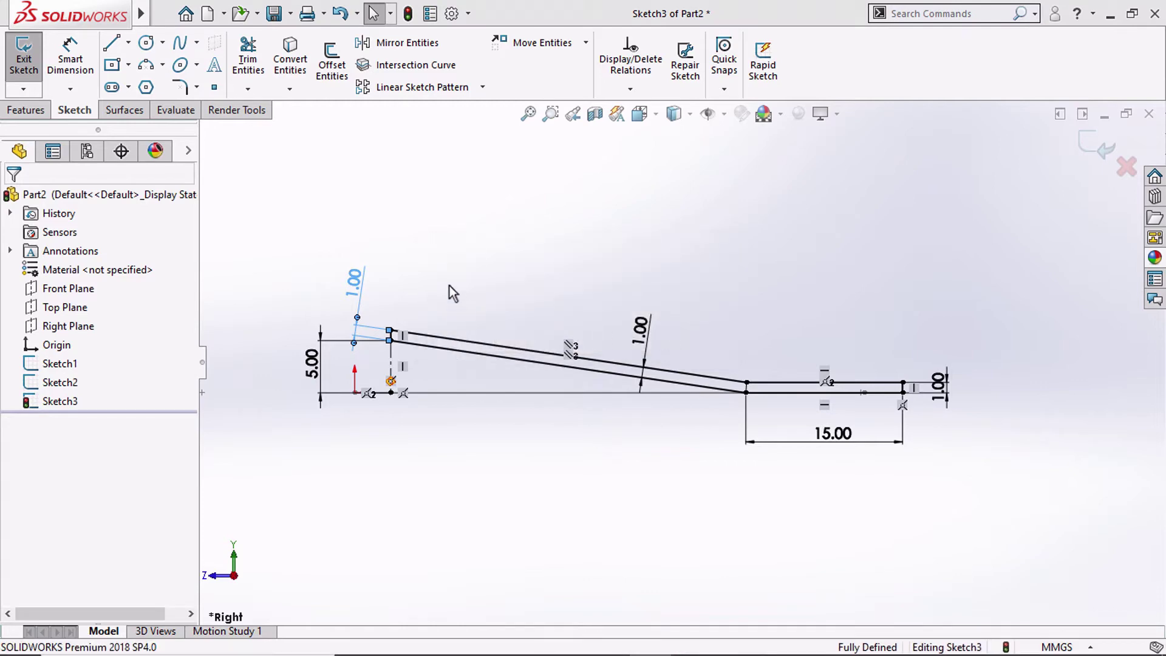
pyautogui.click(443, 285)
pyautogui.click(365, 326)
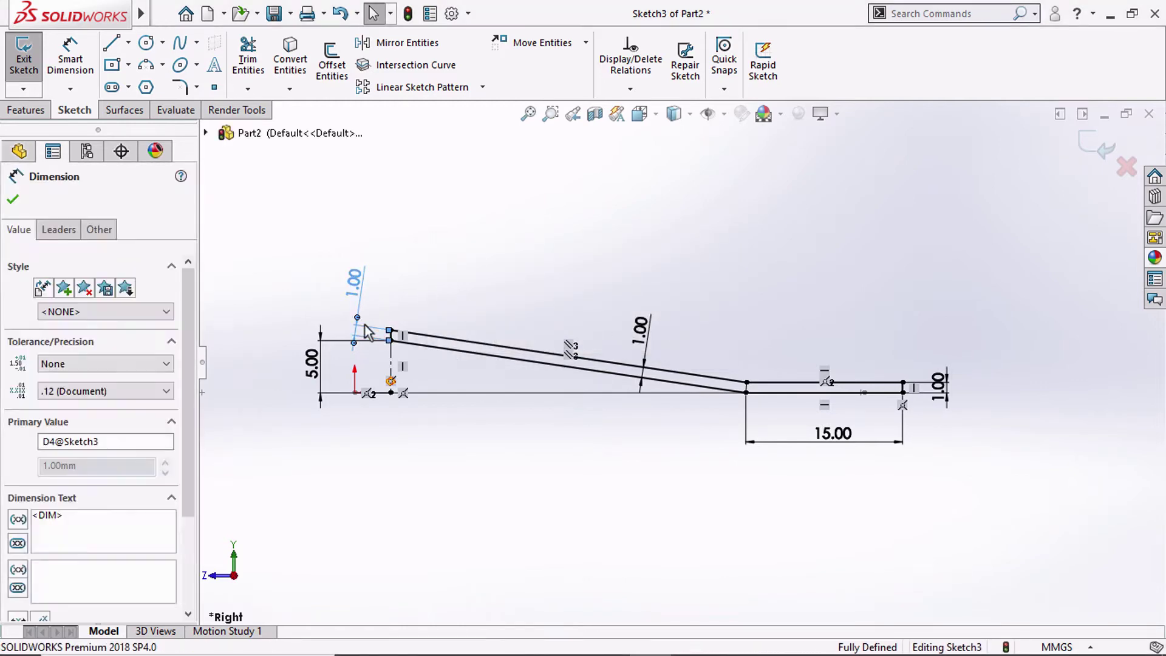
pyautogui.press('Delete')
pyautogui.hotkey('ctrl', '7')
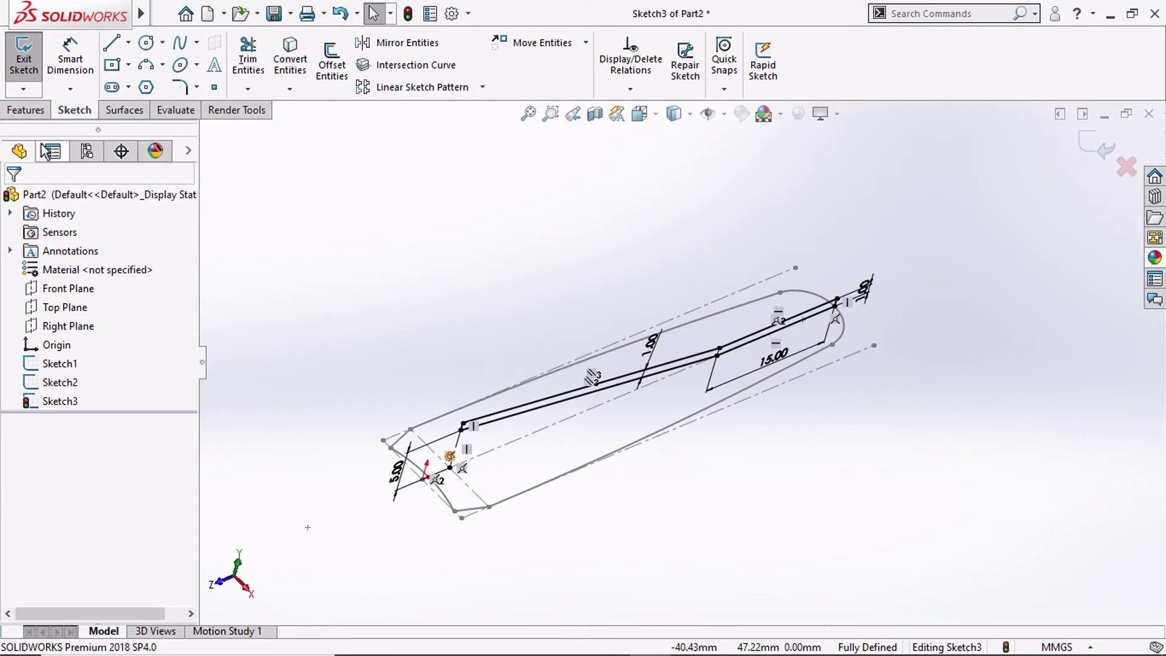
# Extrude Sketch3 10 mm to both sides of the Right Plane, then view from Top
pyautogui.click(30, 112)
pyautogui.click(30, 61)
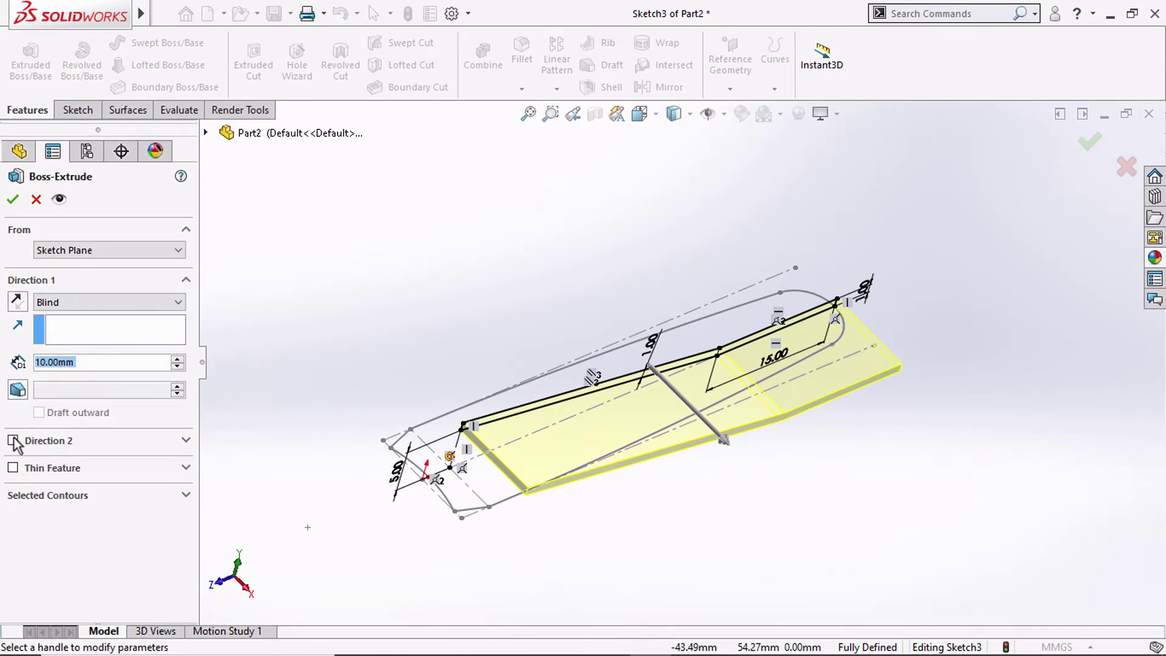
pyautogui.click(13, 441)
pyautogui.moveTo(302, 234)
pyautogui.mouseDown(button='middle')
pyautogui.moveTo(315, 253)
pyautogui.moveTo(309, 316)
pyautogui.mouseUp(button='middle')
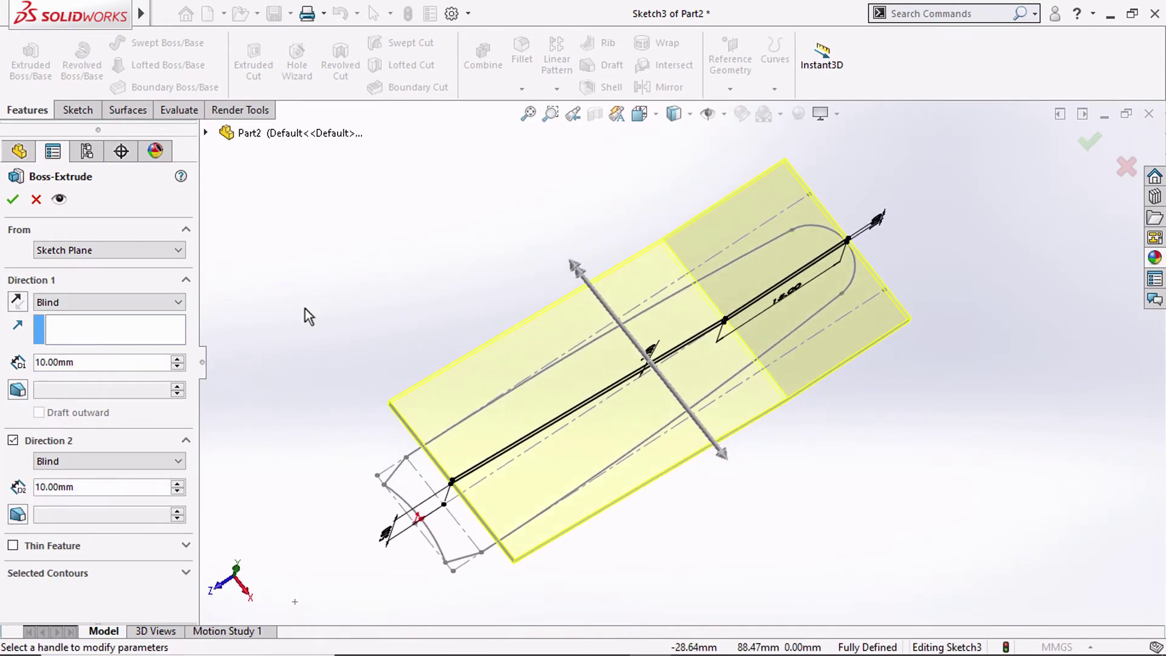
pyautogui.click(14, 203)
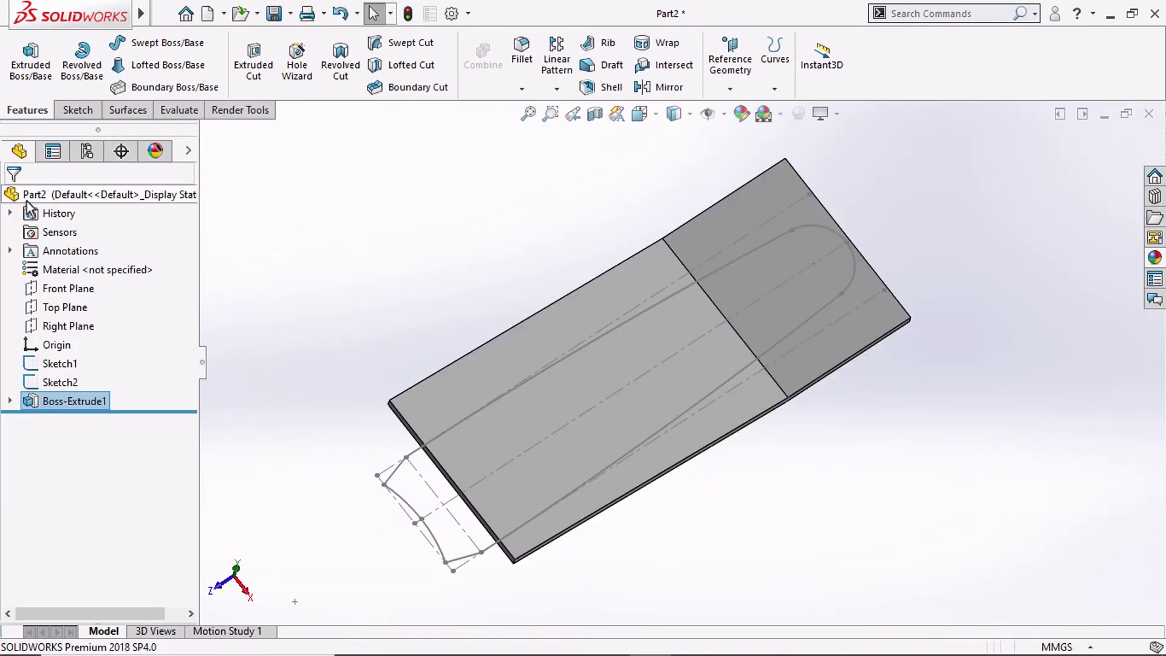
pyautogui.click(640, 113)
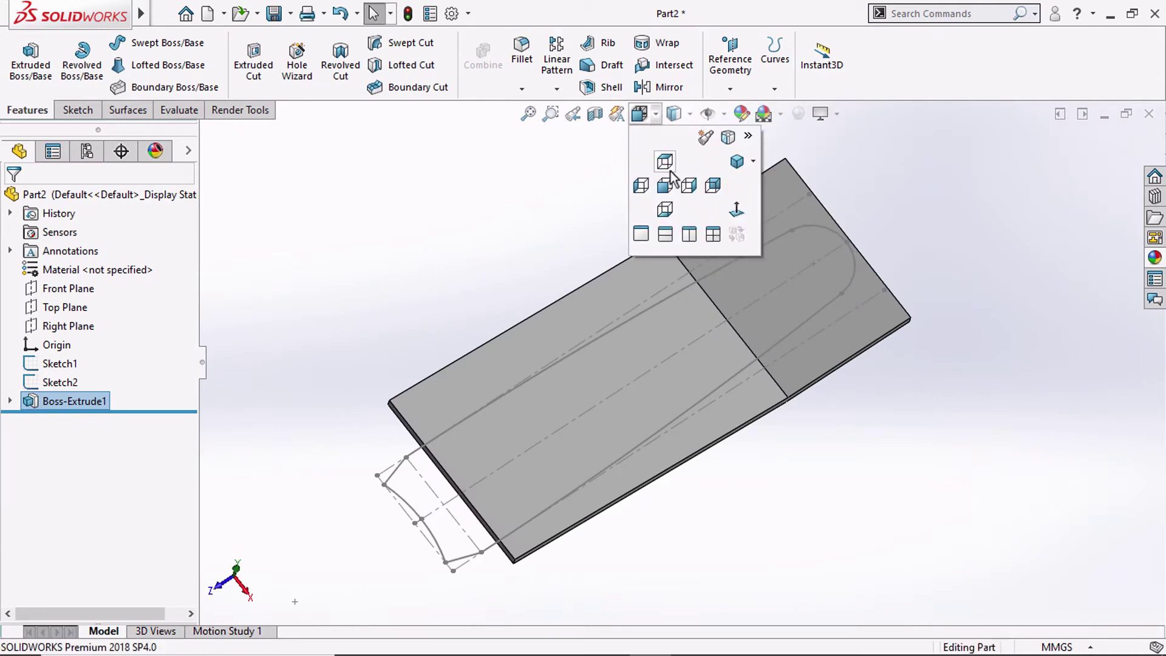
pyautogui.click(660, 184)
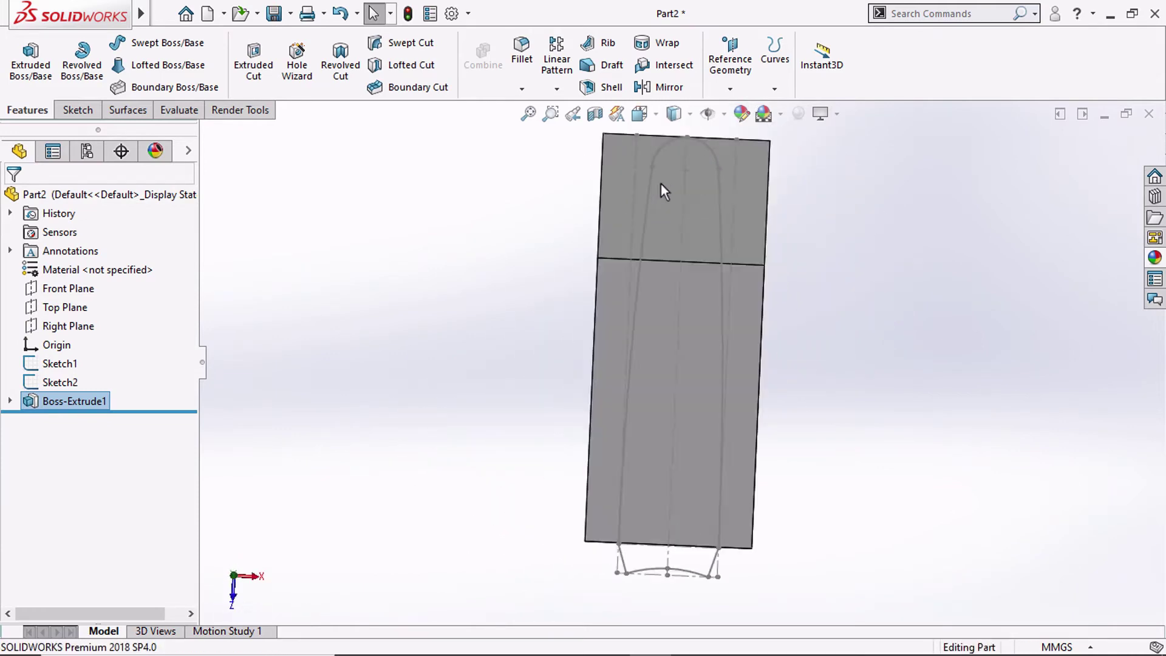
# Start a sketch on Top Plane and convert Sketch2's rounded outline into it
pyautogui.click(51, 306)
pyautogui.click(58, 280)
pyautogui.click(10, 400)
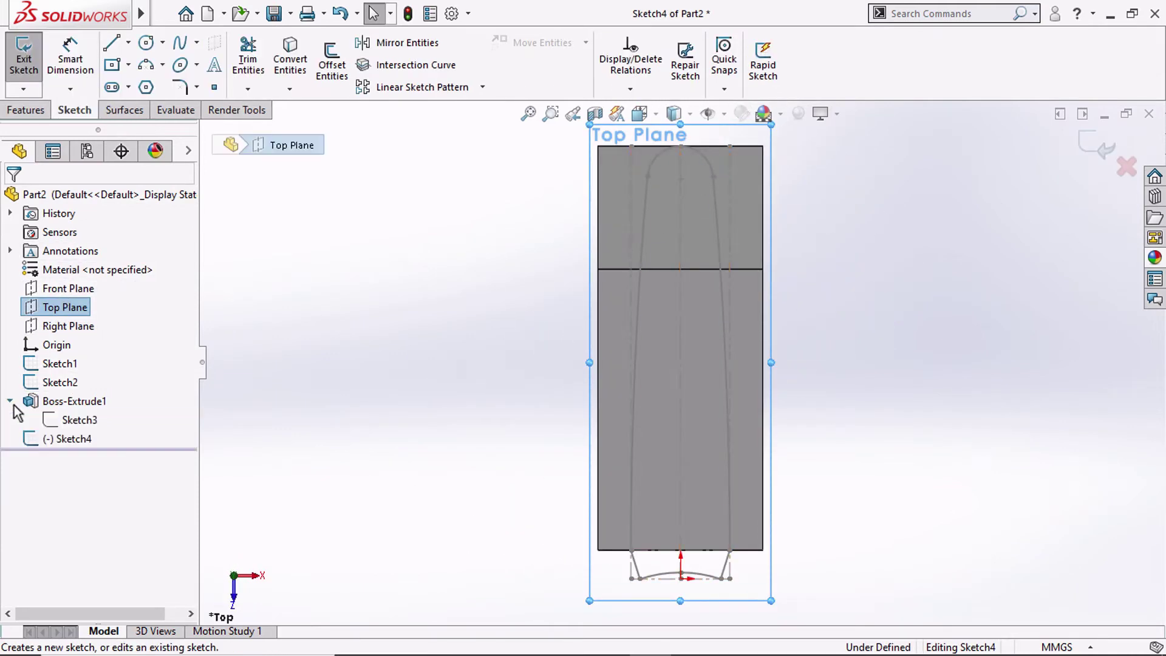
pyautogui.click(59, 382)
pyautogui.click(290, 61)
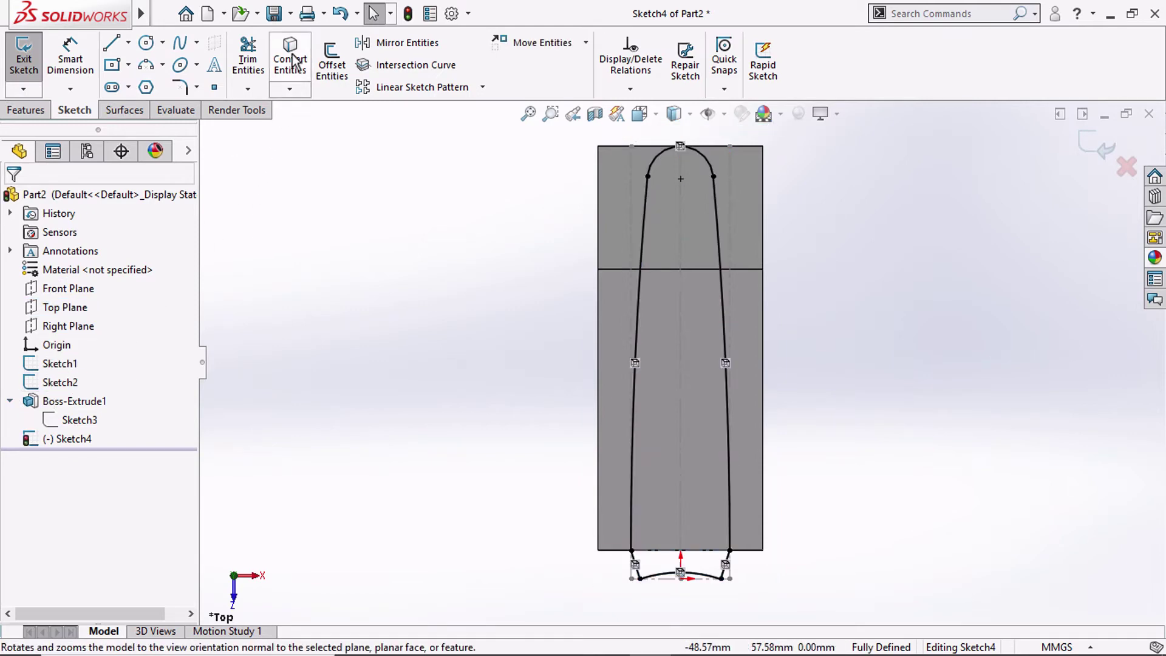
# Draw a three-point arc between the bottom corners and trim the unwanted segments
pyautogui.click(146, 64)
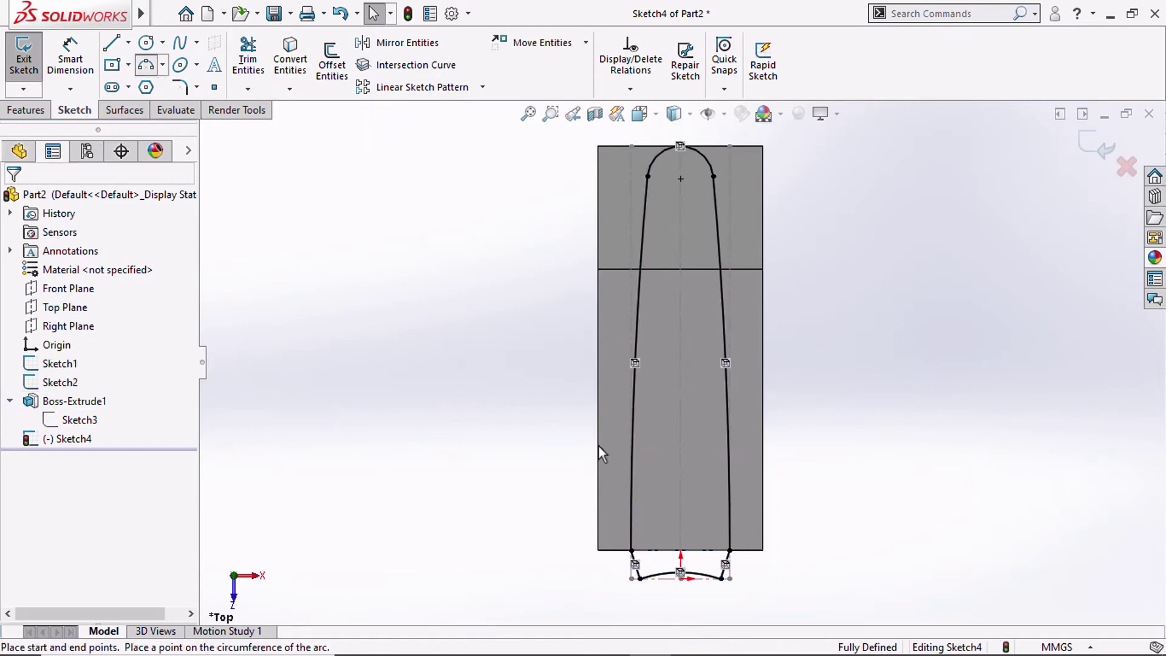
pyautogui.scroll(-3, 734, 555)
pyautogui.click(713, 516)
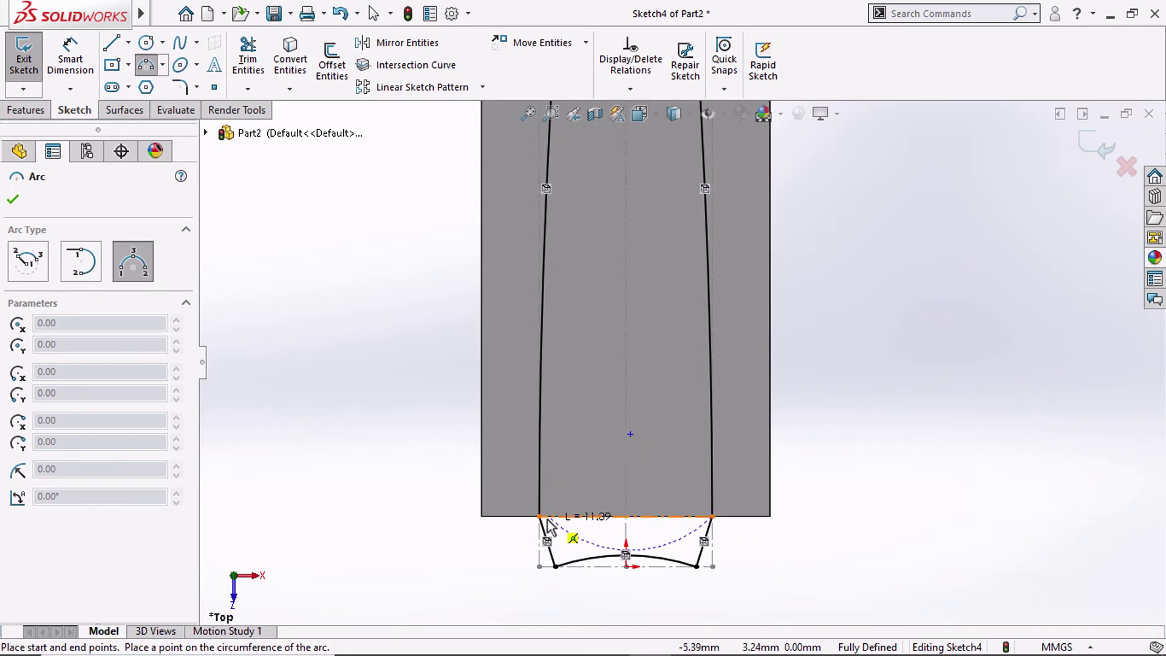
pyautogui.click(539, 516)
pyautogui.click(606, 488)
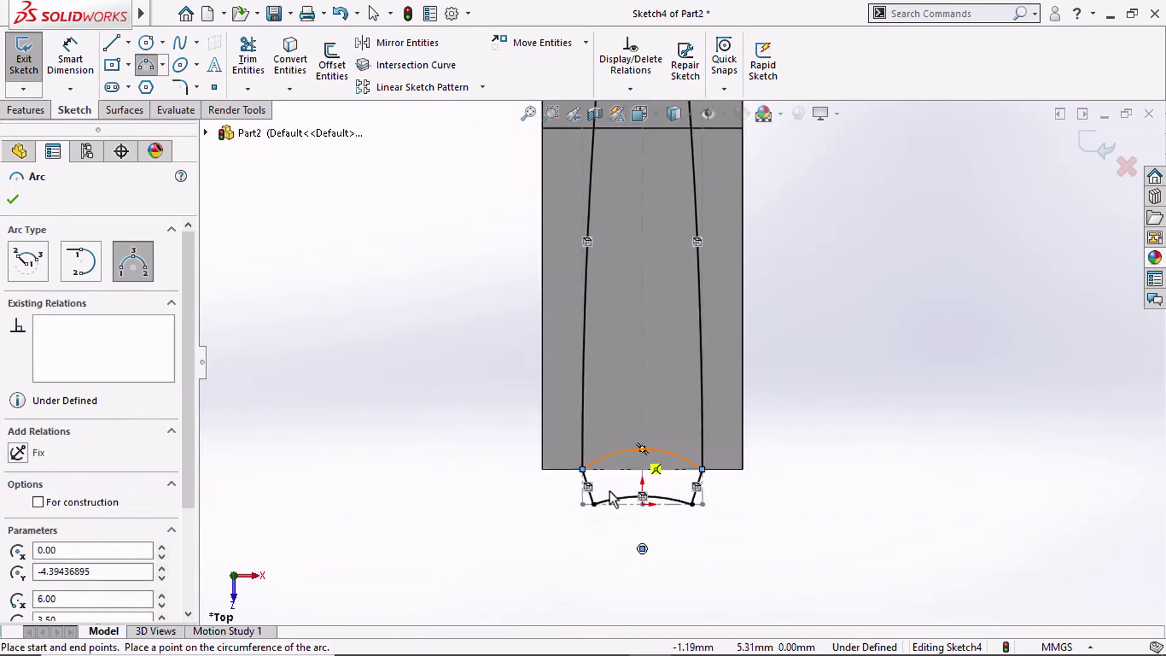
pyautogui.scroll(4, 534, 297)
pyautogui.click(248, 61)
pyautogui.scroll(-4, 628, 449)
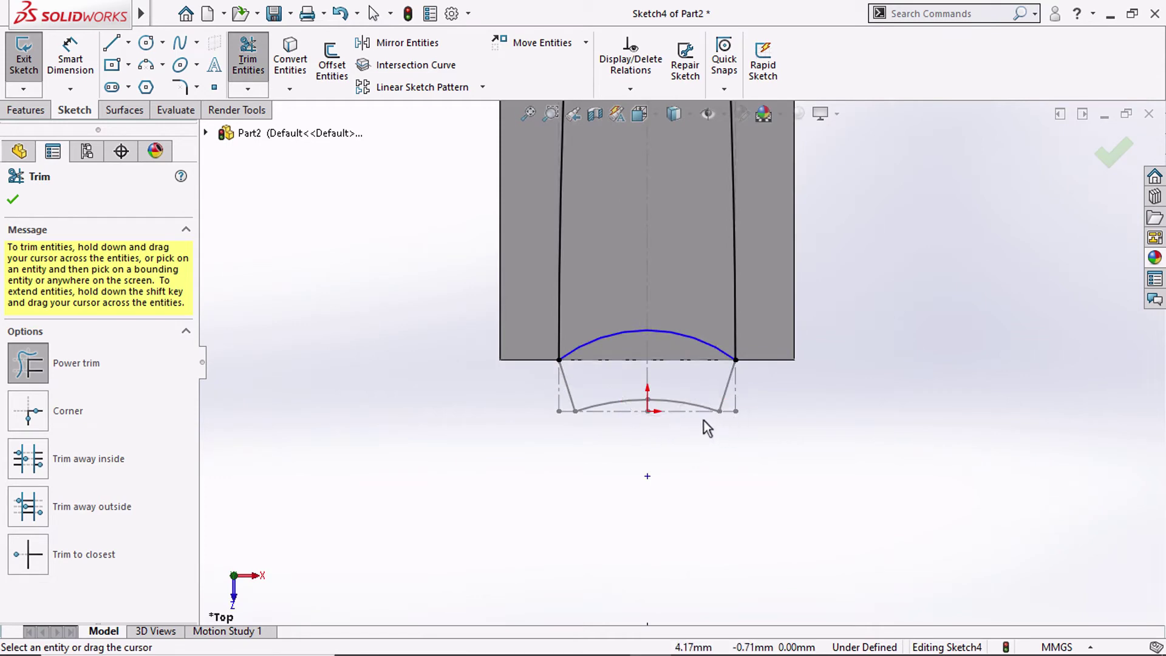
pyautogui.press('Escape')
# Make the upper and lower arcs equal with an Equal relation
pyautogui.click(688, 335)
pyautogui.keyDown('ctrl'); pyautogui.click(682, 403); pyautogui.keyUp('ctrl')
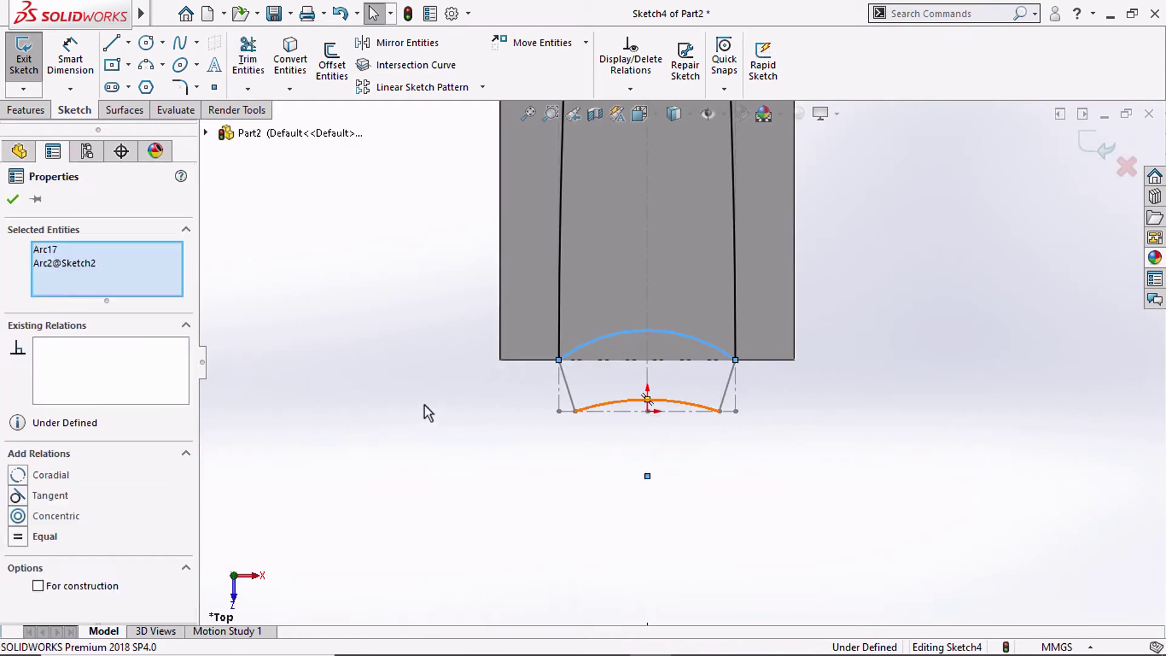
pyautogui.click(48, 542)
pyautogui.click(293, 406)
pyautogui.press('f')
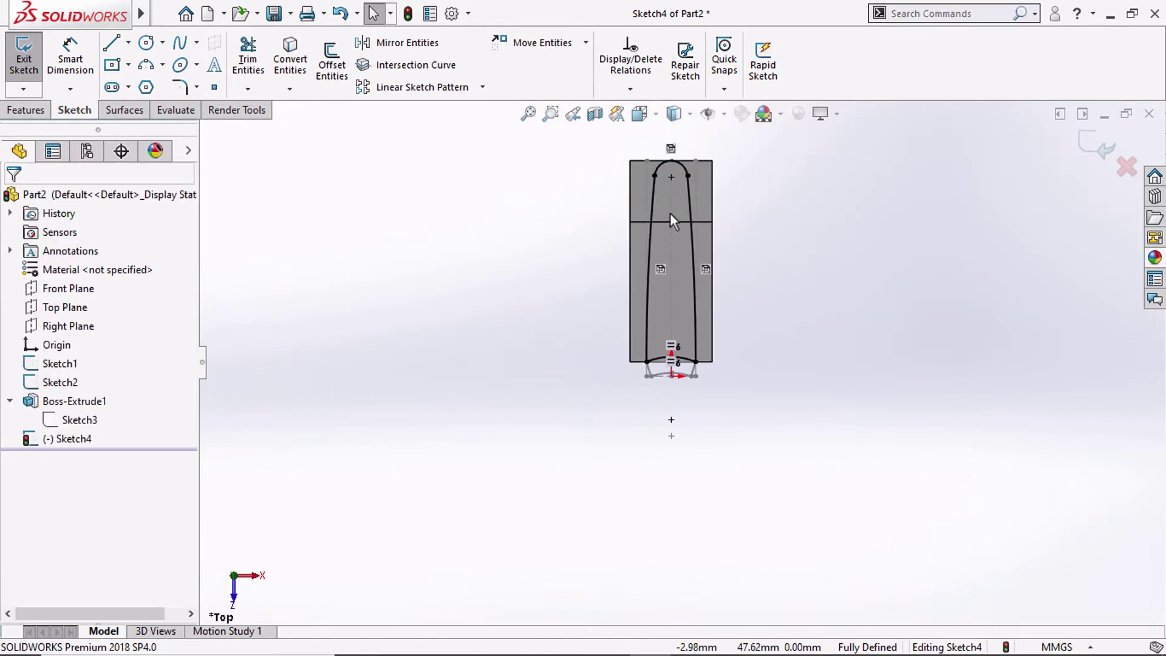
pyautogui.scroll(-1, 736, 351)
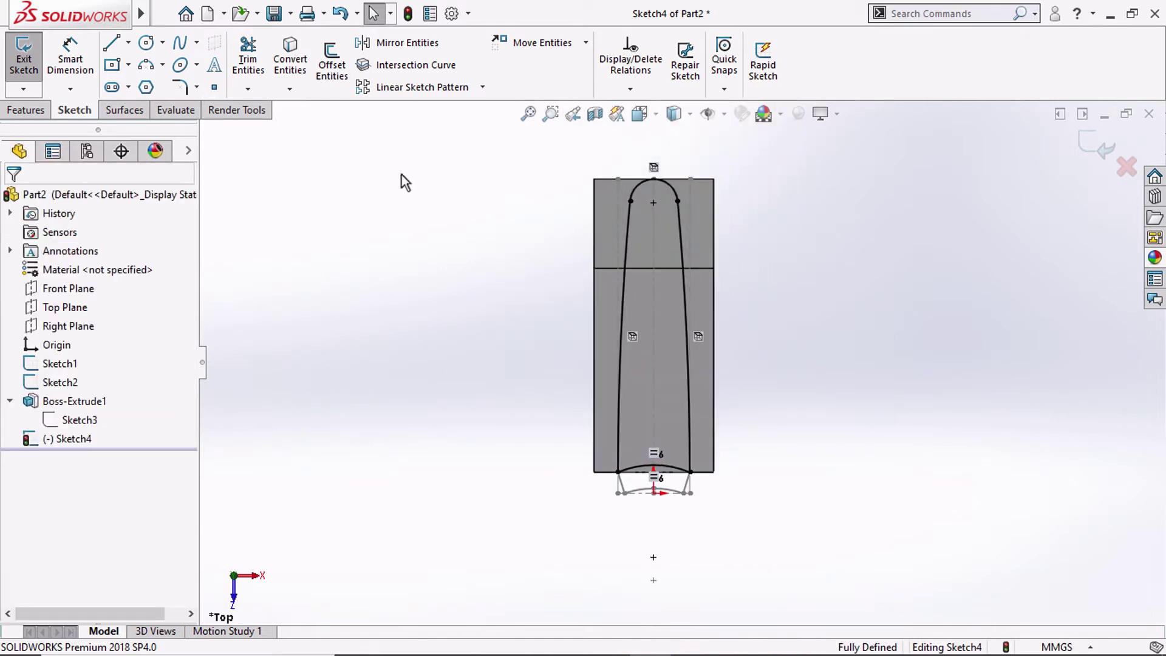
# Draw a centre rectangle surrounding the part and preview an Extruded Cut from it
pyautogui.click(125, 66)
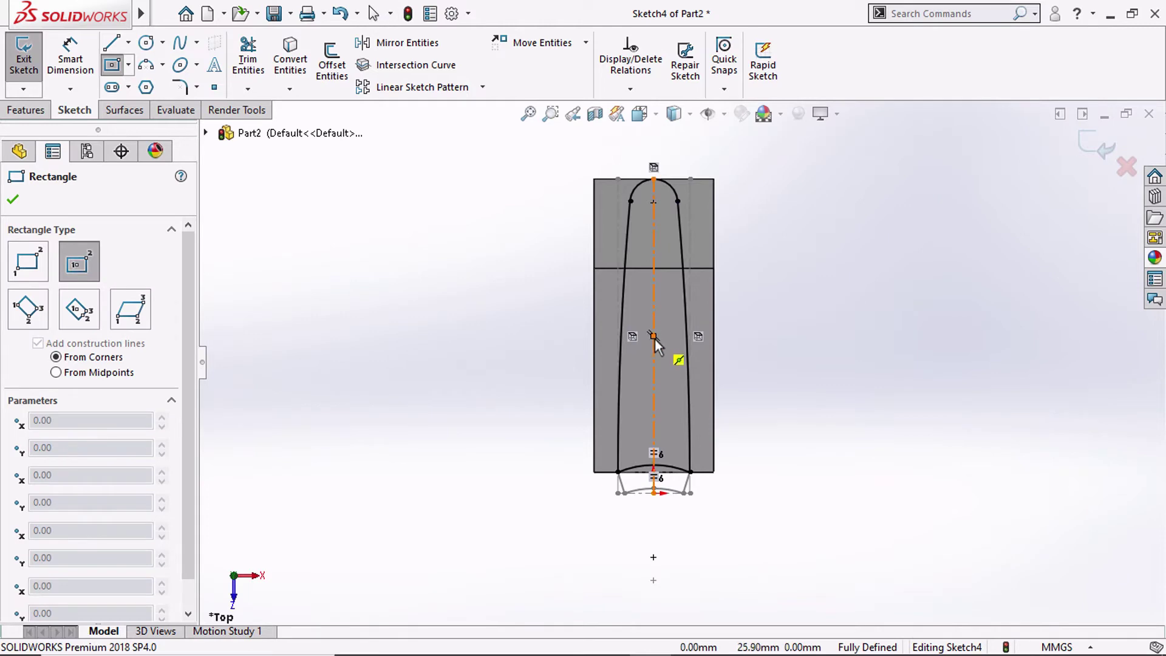
pyautogui.click(654, 335)
pyautogui.click(482, 546)
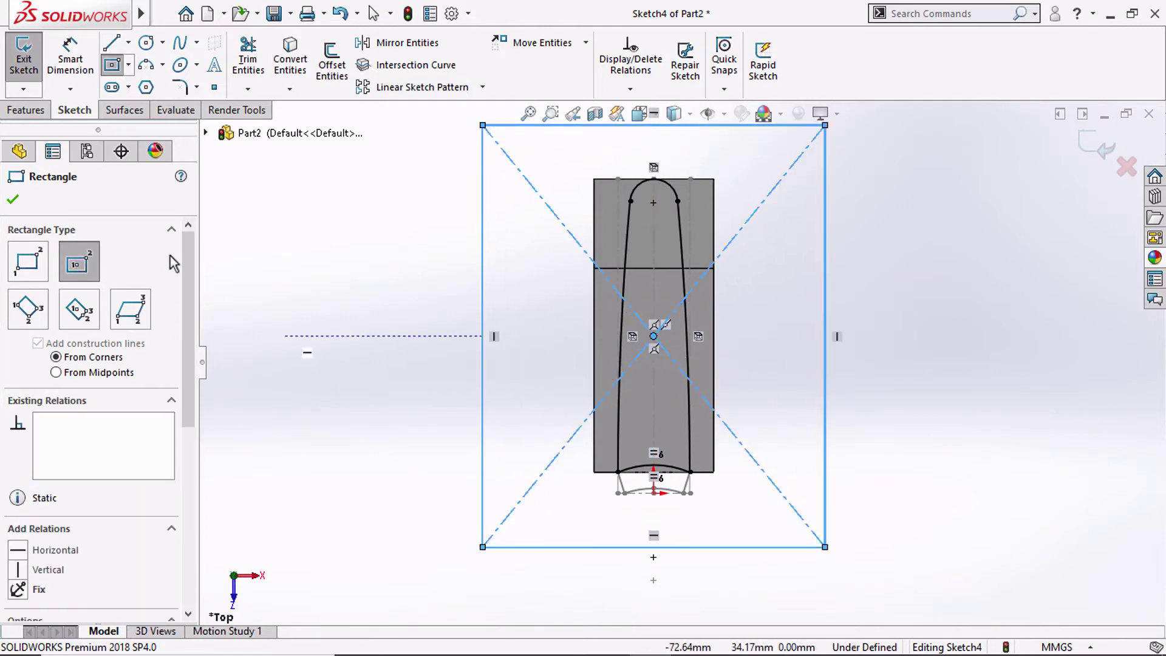
pyautogui.click(26, 110)
pyautogui.click(258, 76)
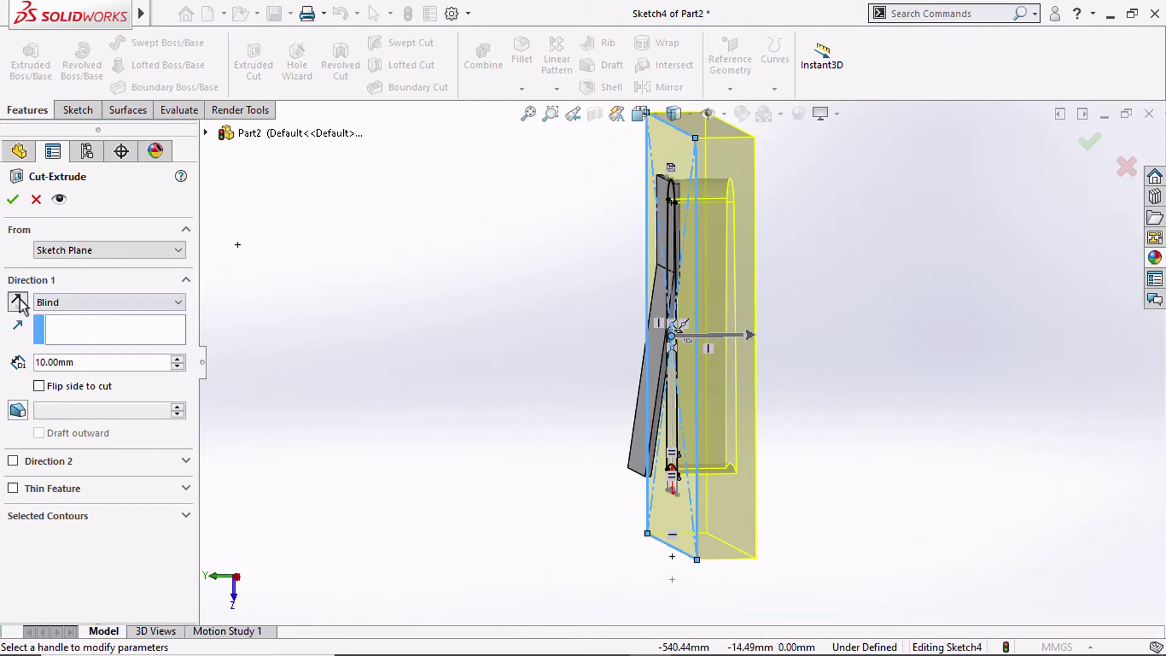
# Set the cut to Through All in the reversed direction and accept Cut-Extrude1
pyautogui.click(18, 300)
pyautogui.click(70, 301)
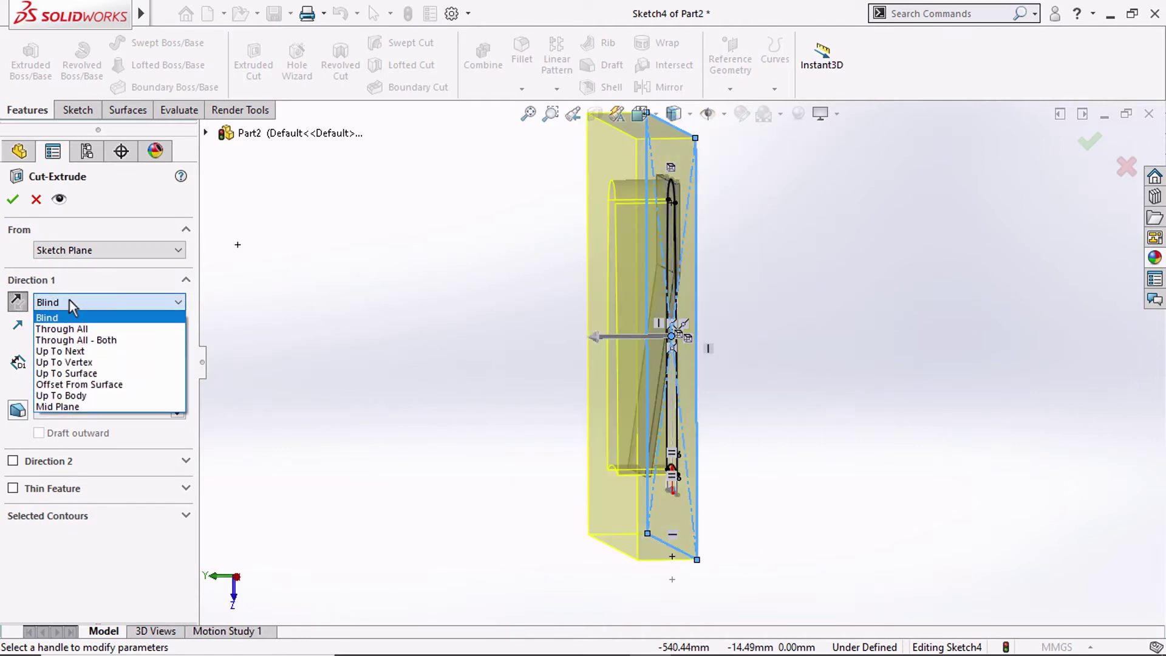
pyautogui.click(77, 331)
pyautogui.moveTo(402, 365); pyautogui.dragTo(409, 347, button='middle')
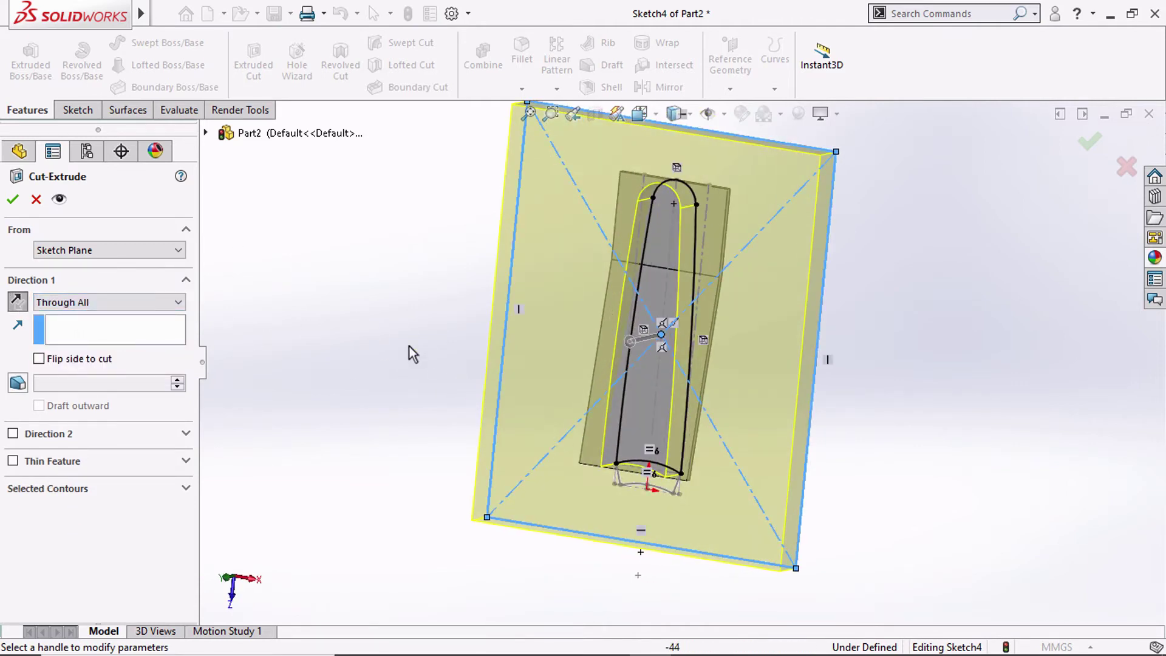
pyautogui.moveTo(474, 405); pyautogui.dragTo(522, 382, button='middle')
pyautogui.click(640, 114)
pyautogui.click(666, 162)
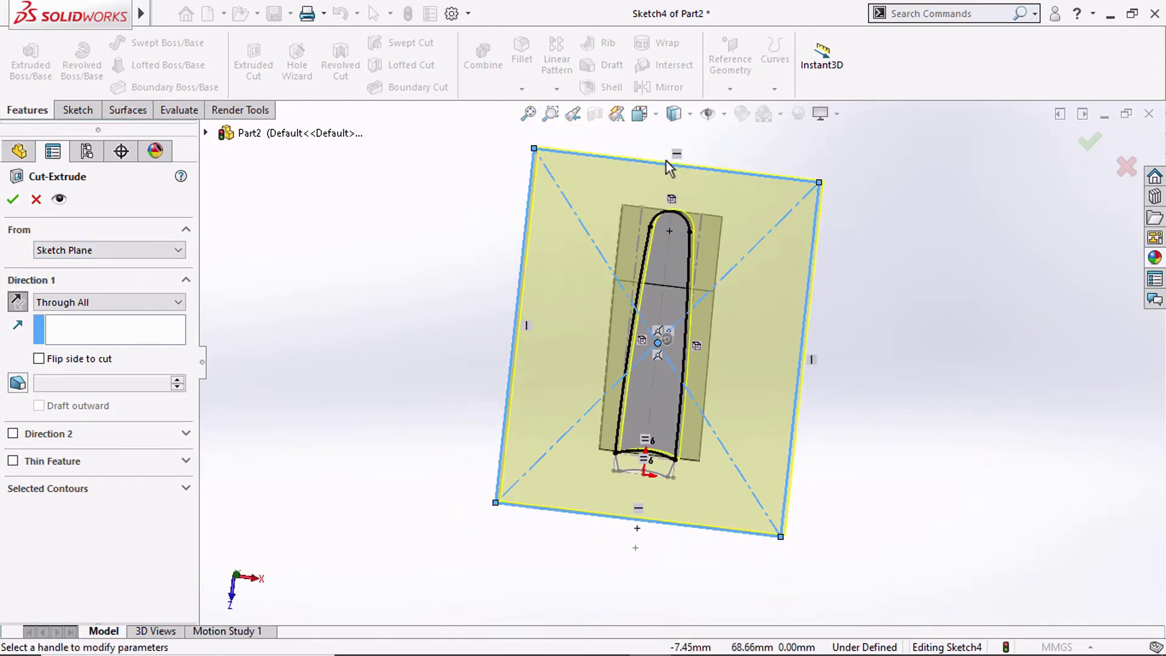
pyautogui.click(640, 114)
pyautogui.click(736, 162)
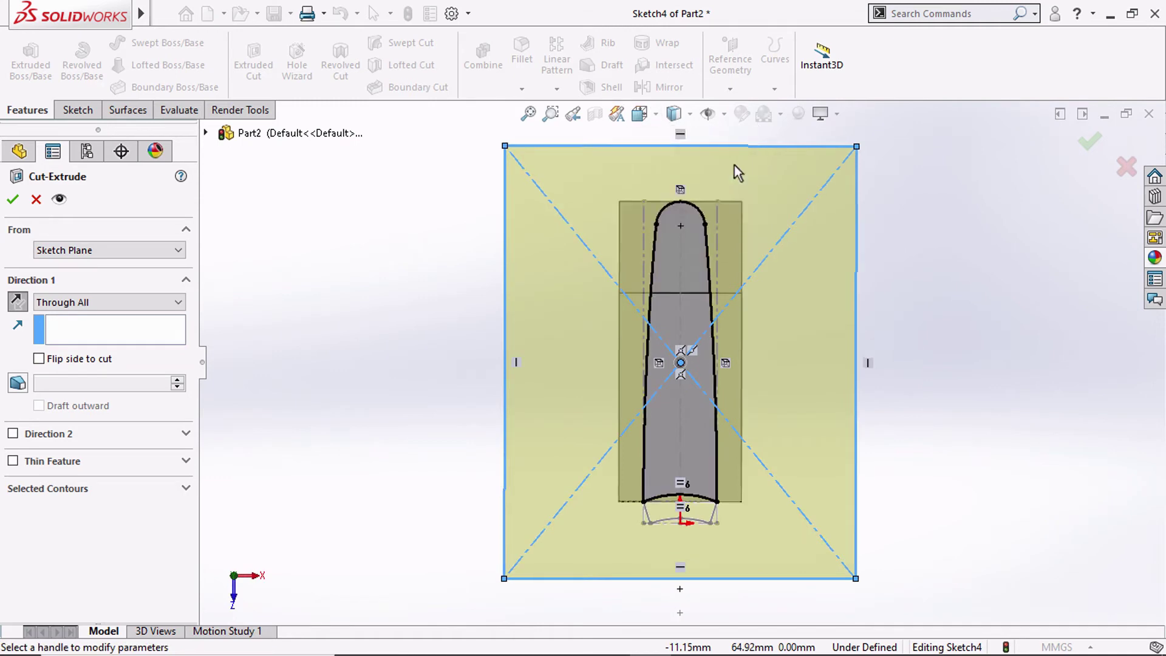
pyautogui.scroll(-5, 643, 385)
pyautogui.scroll(3, 644, 385)
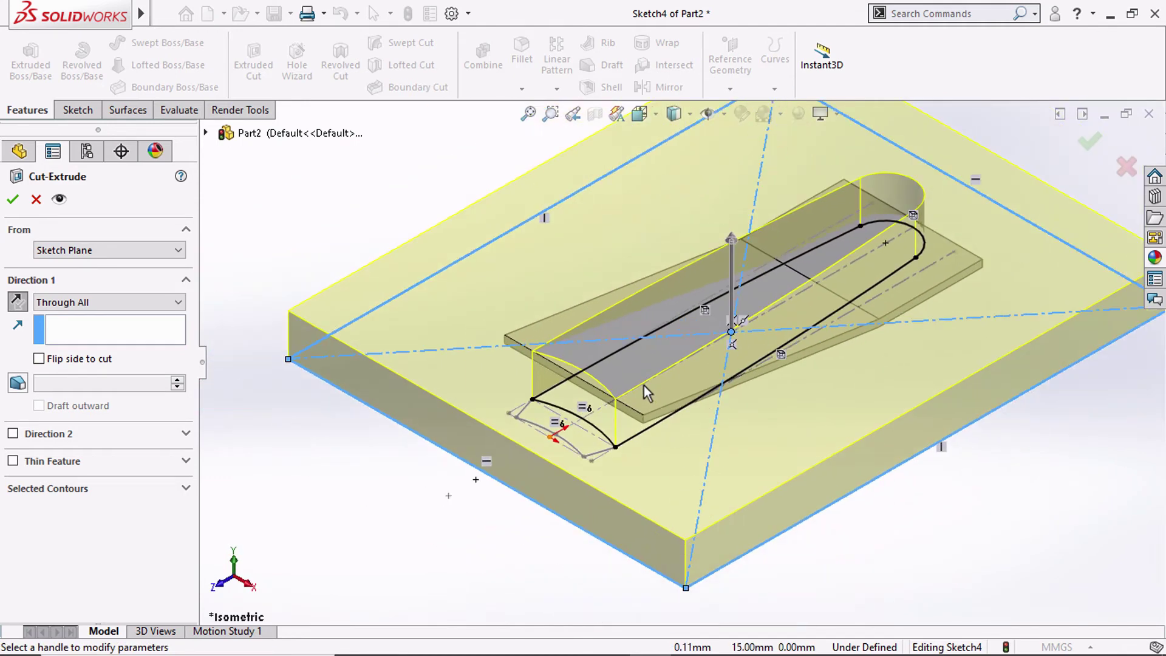
pyautogui.click(12, 201)
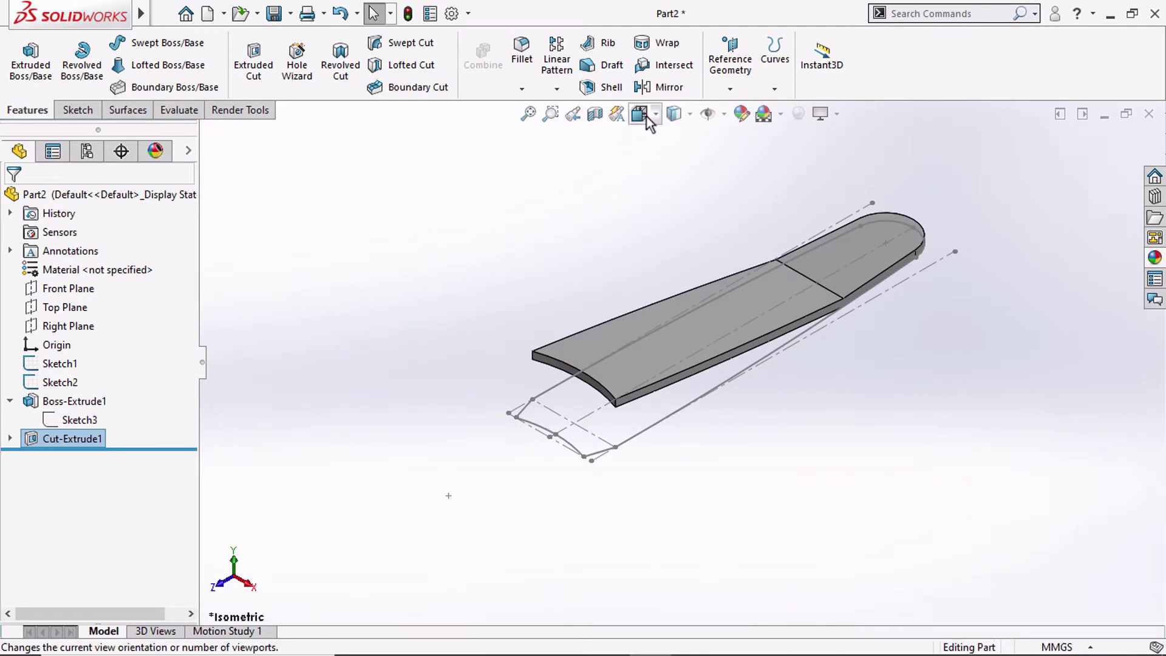
# Inspect the trimmed part from the Front, Right and Isometric views
pyautogui.click(640, 114)
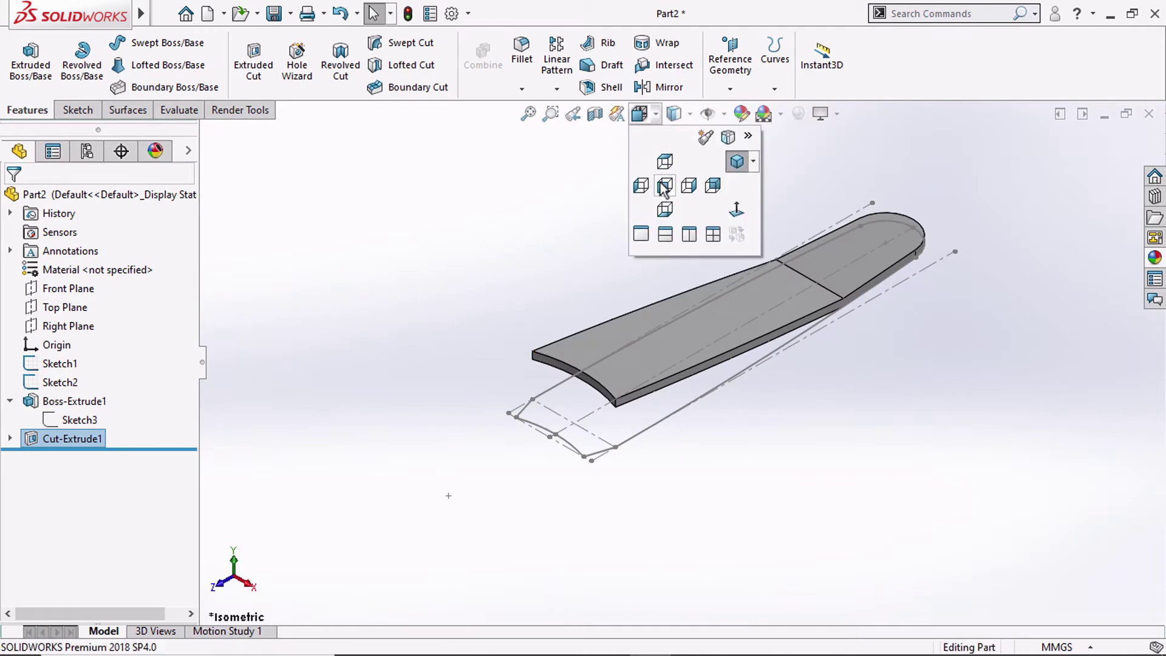
pyautogui.click(663, 186)
pyautogui.click(640, 114)
pyautogui.click(682, 187)
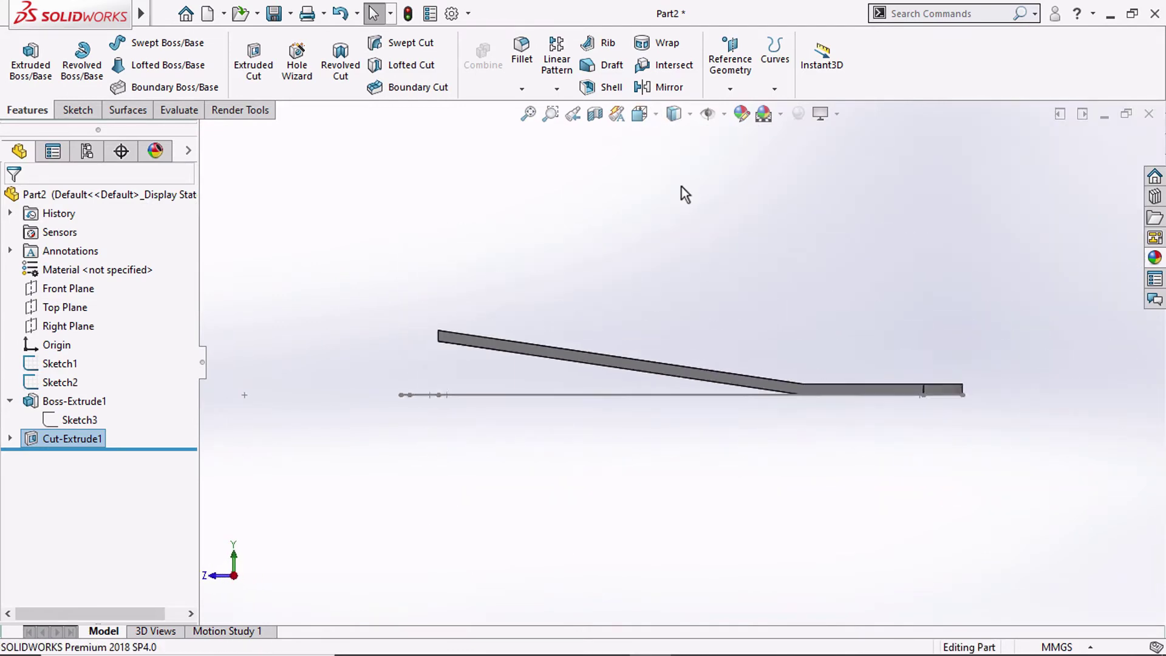
pyautogui.click(636, 118)
pyautogui.click(731, 166)
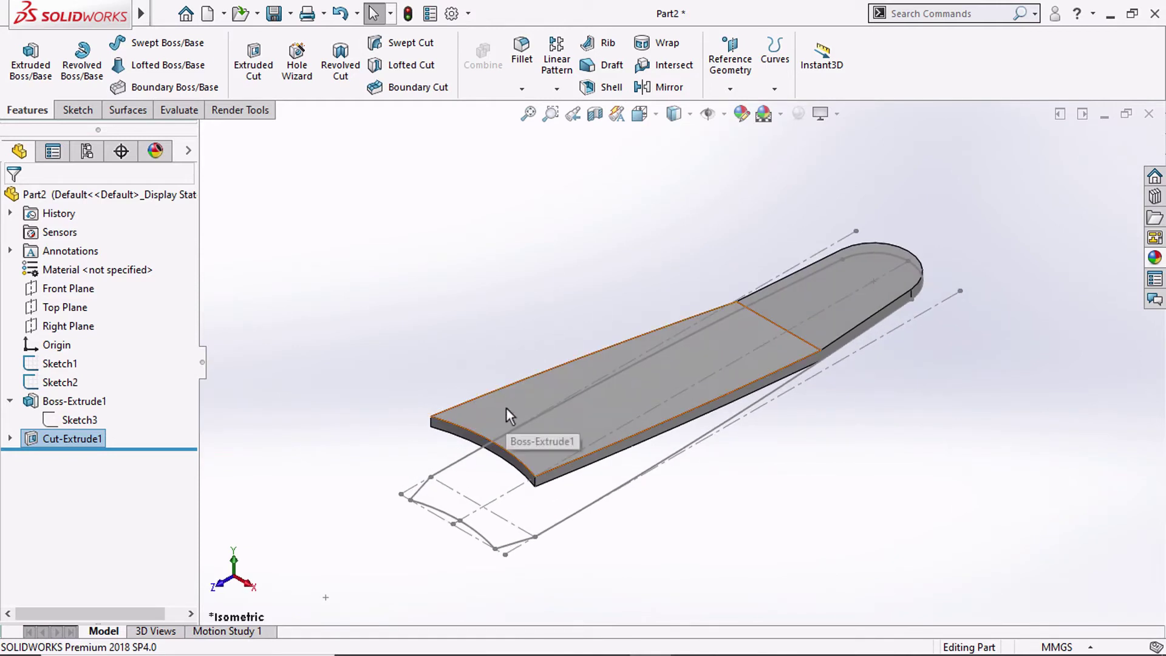
pyautogui.moveTo(507, 409)
pyautogui.mouseDown(button='middle')
pyautogui.moveTo(476, 356)
pyautogui.moveTo(477, 315)
pyautogui.mouseUp(button='middle')
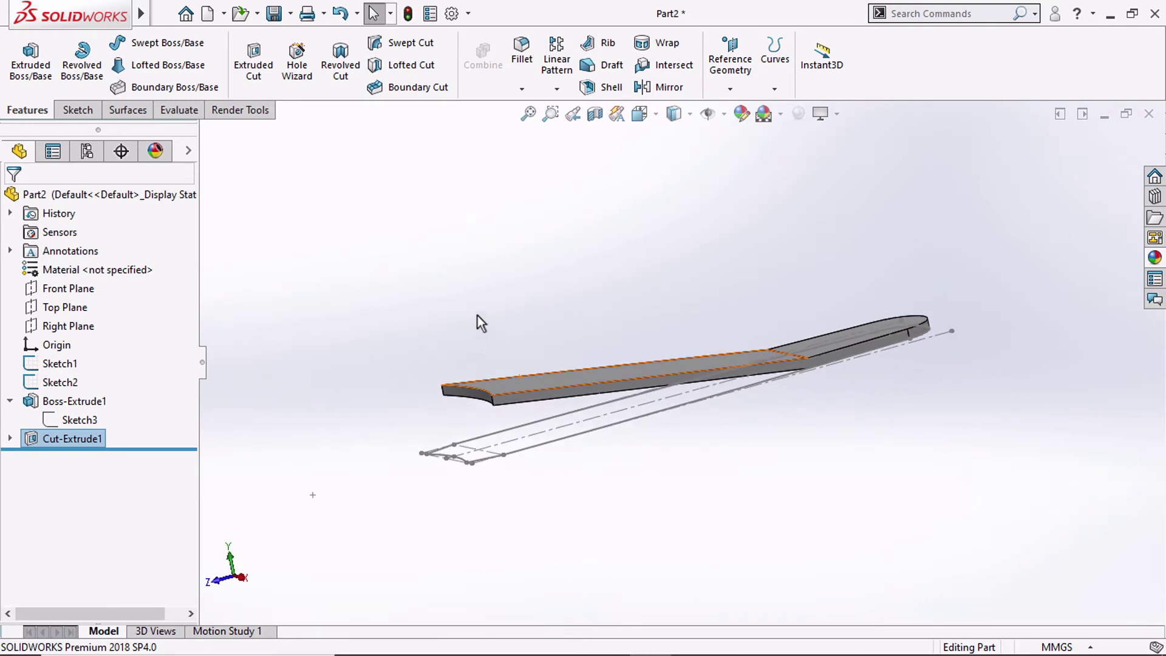
pyautogui.click(639, 114)
pyautogui.click(691, 184)
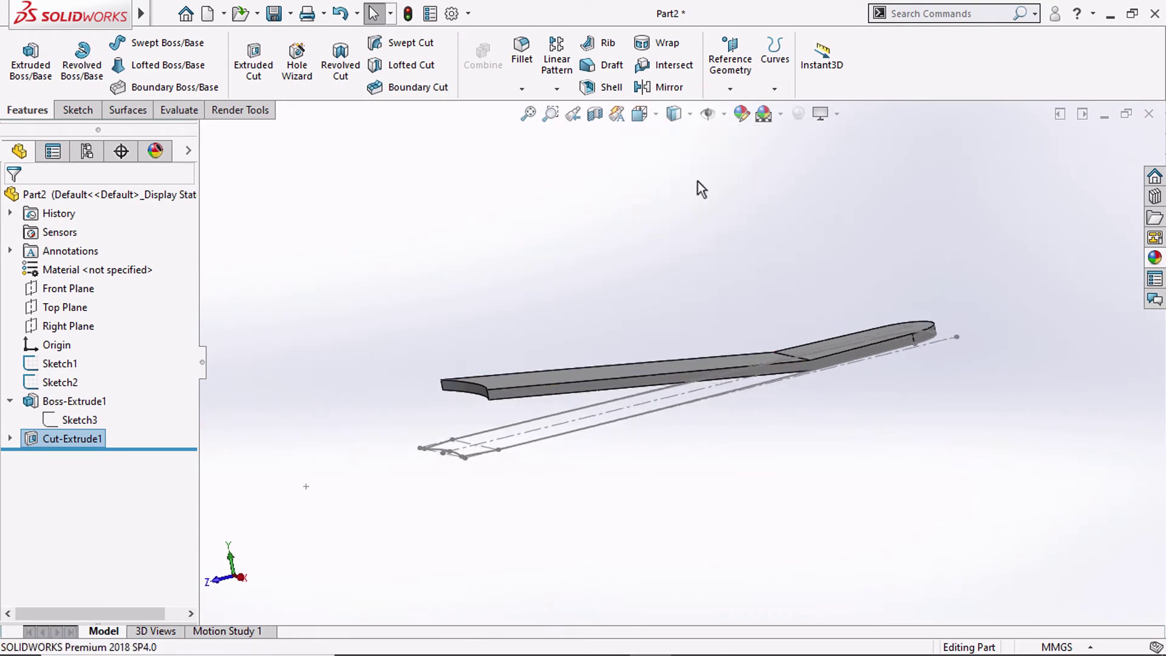
pyautogui.click(84, 292)
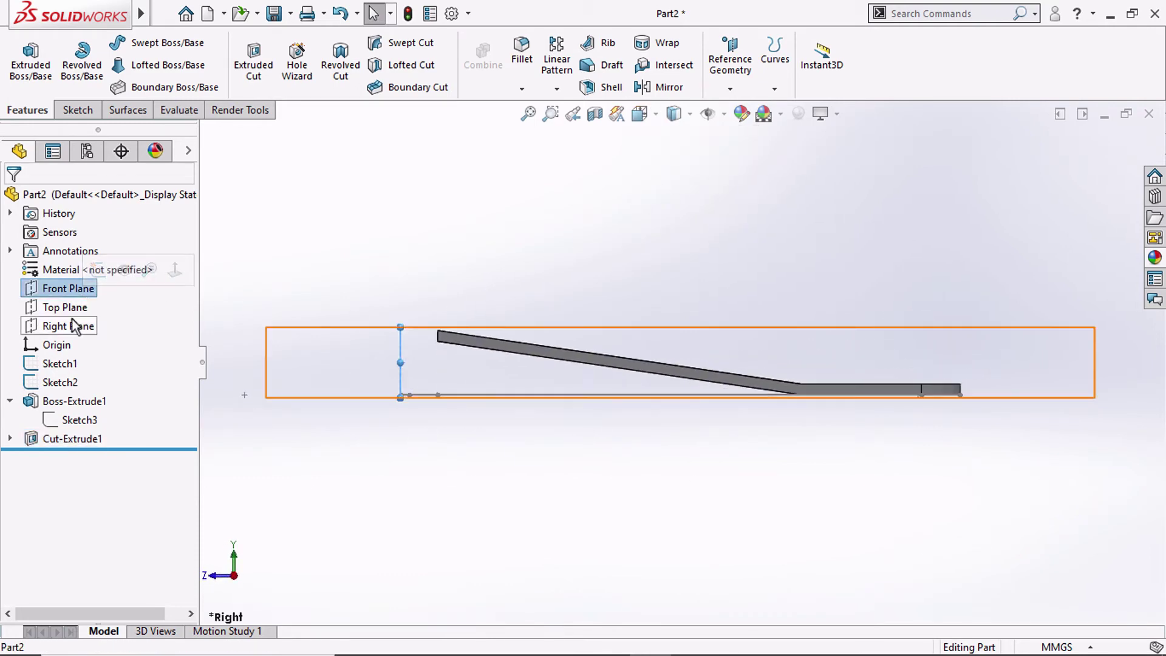
# On the Right Plane, sketch a vertical centerline down from the bar's raised top corner
pyautogui.click(83, 326)
pyautogui.click(98, 288)
pyautogui.click(129, 42)
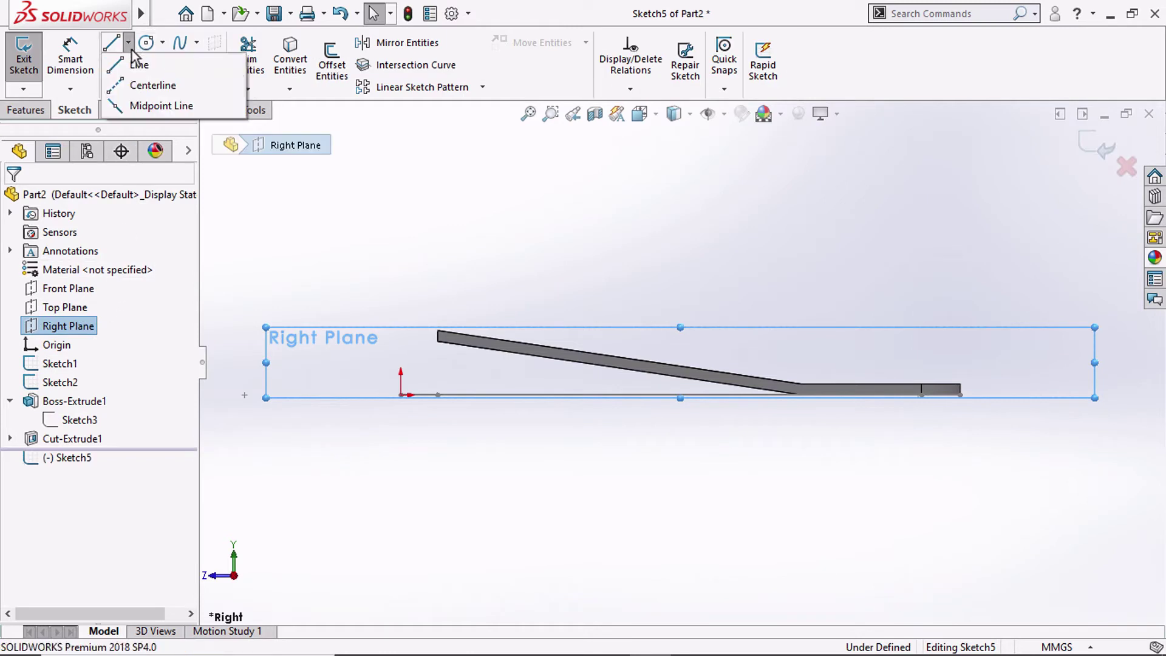
pyautogui.click(151, 83)
pyautogui.scroll(-4, 390, 337)
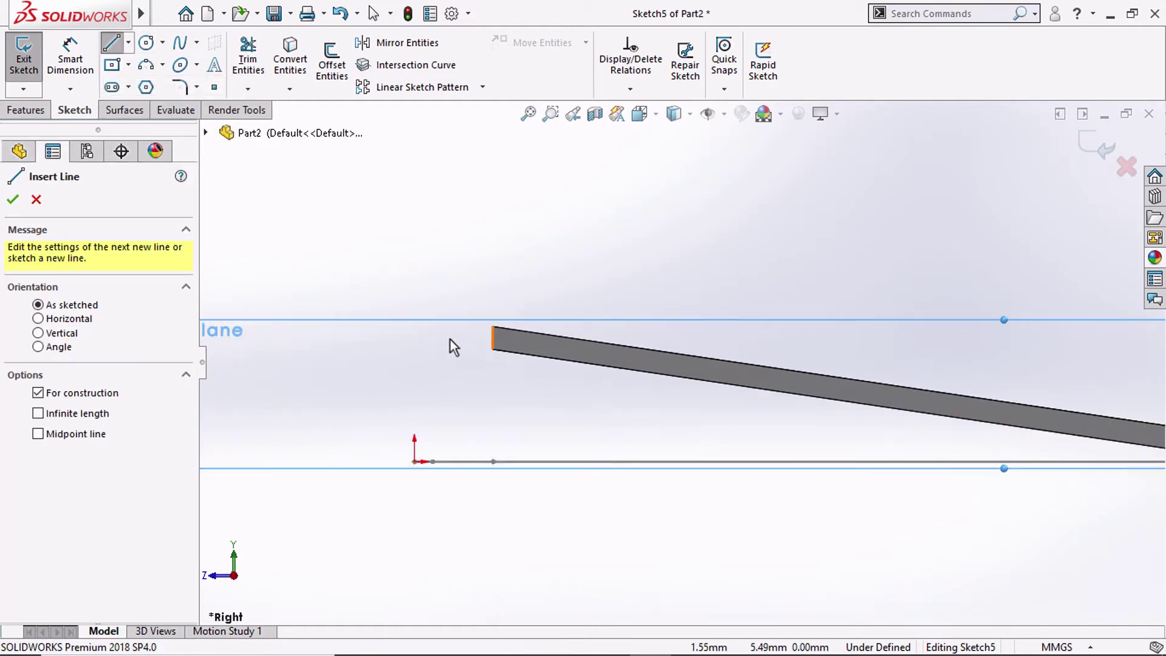
pyautogui.scroll(-2, 454, 348)
pyautogui.click(544, 315)
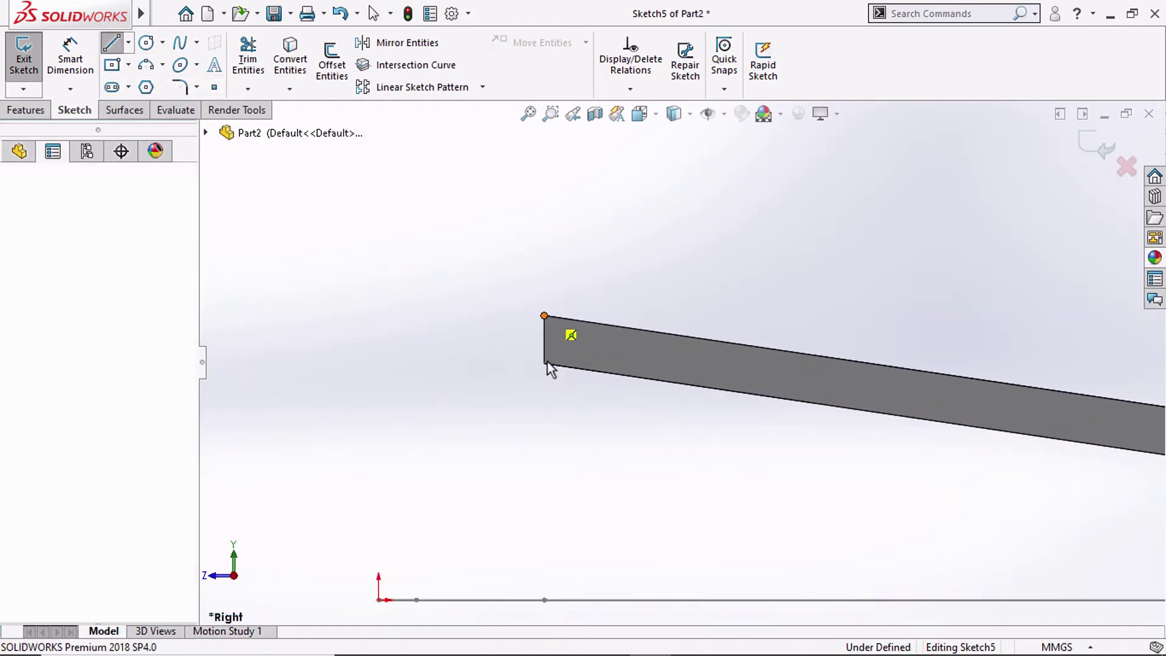
pyautogui.click(544, 466)
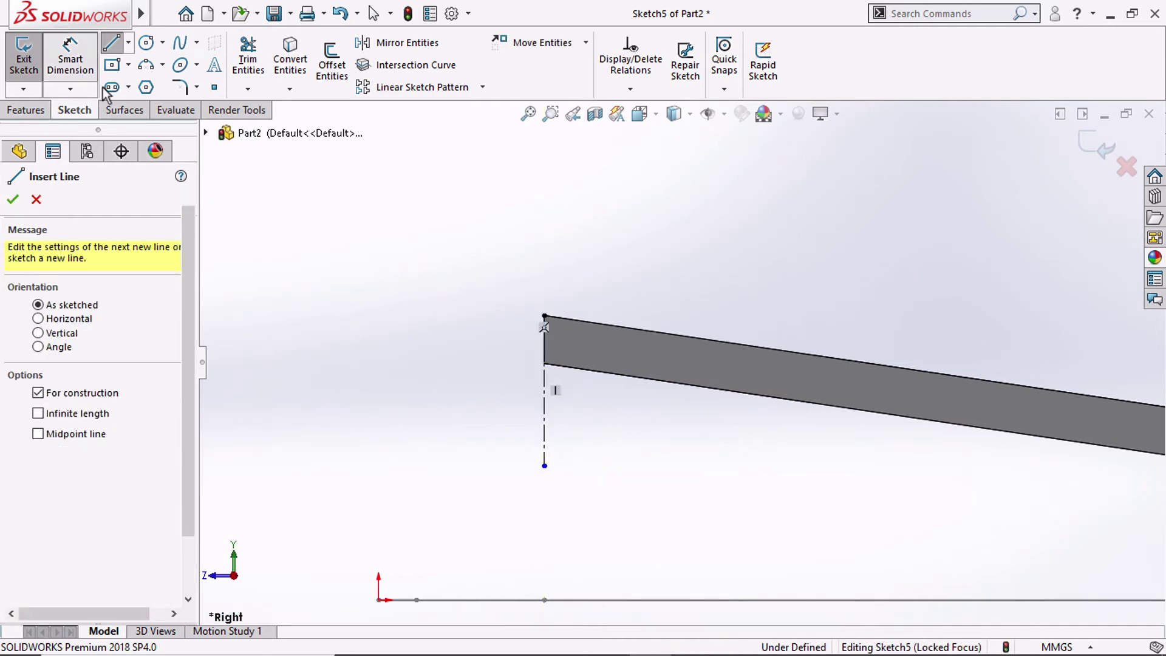
# Dimension the centerline to 3.9 mm and exit Sketch5
pyautogui.click(70, 61)
pyautogui.click(544, 425)
pyautogui.scroll(4, 679, 361)
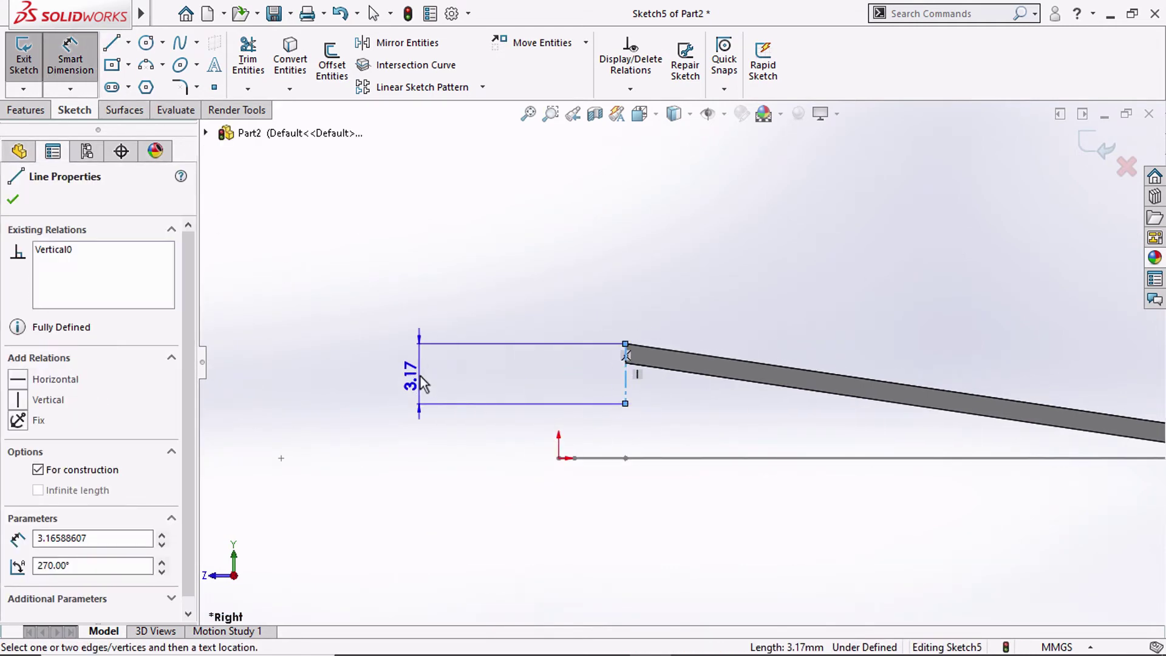
pyautogui.click(423, 383)
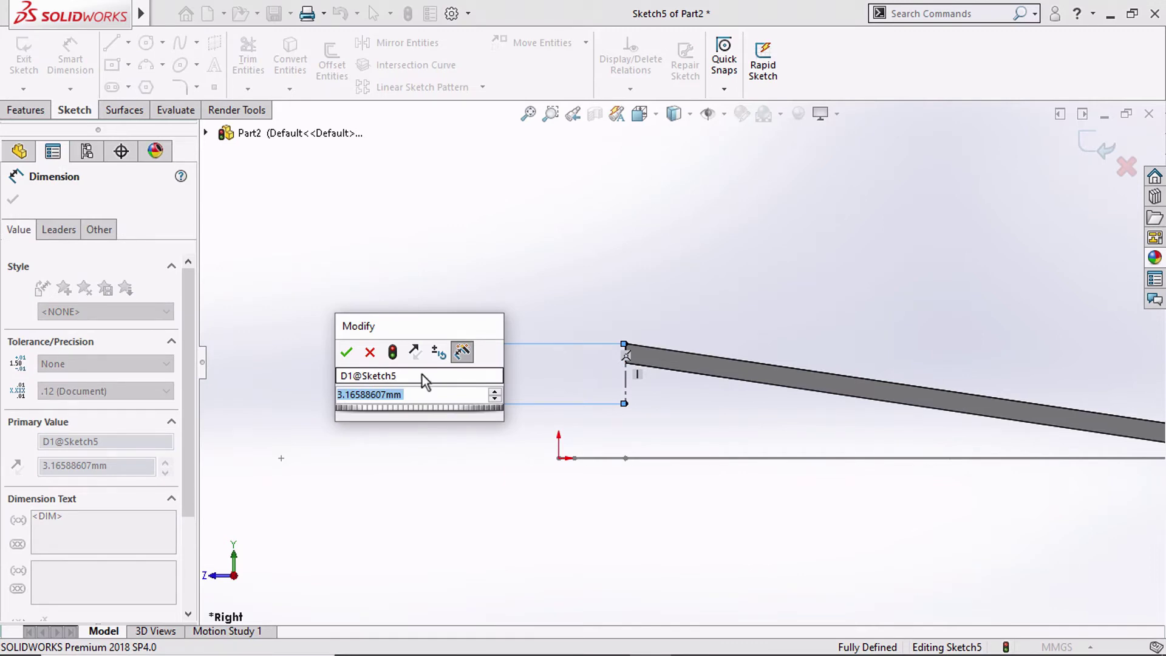
pyautogui.write('3.9')
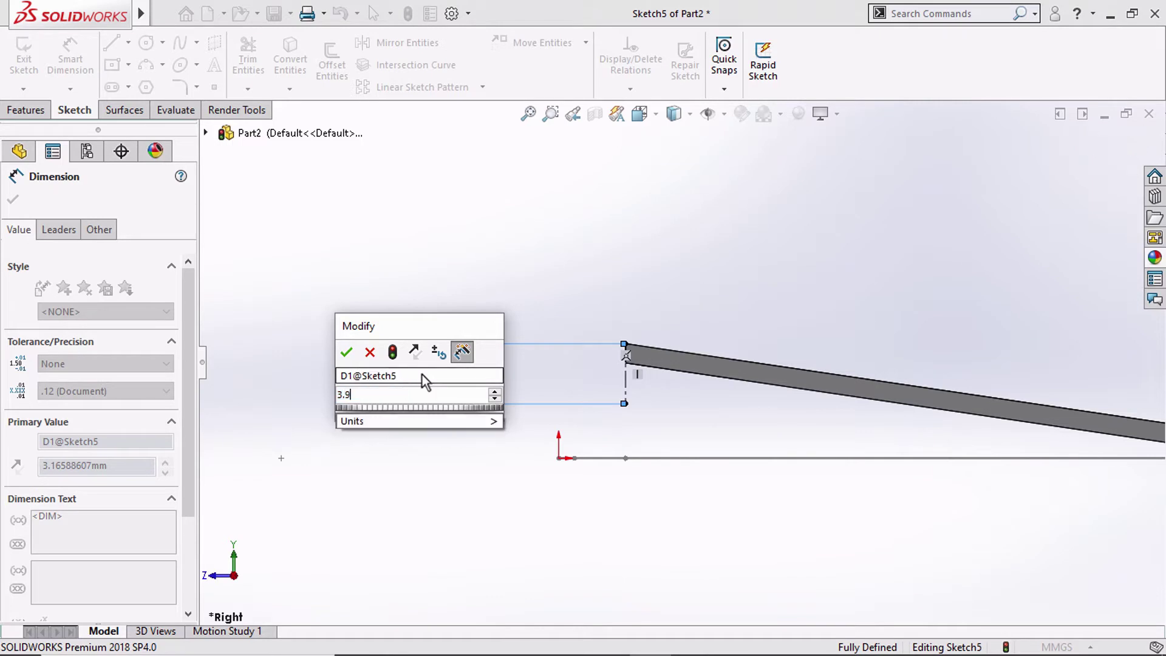
pyautogui.press('Return')
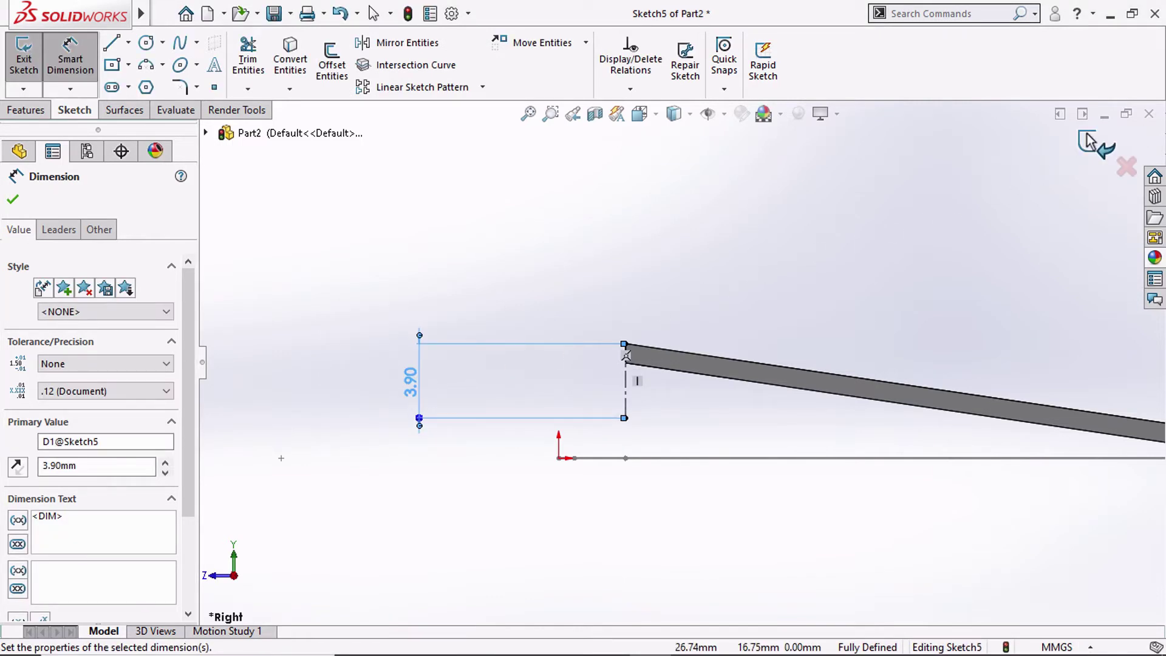
pyautogui.press('Escape')
pyautogui.hotkey('ctrl', 'b')
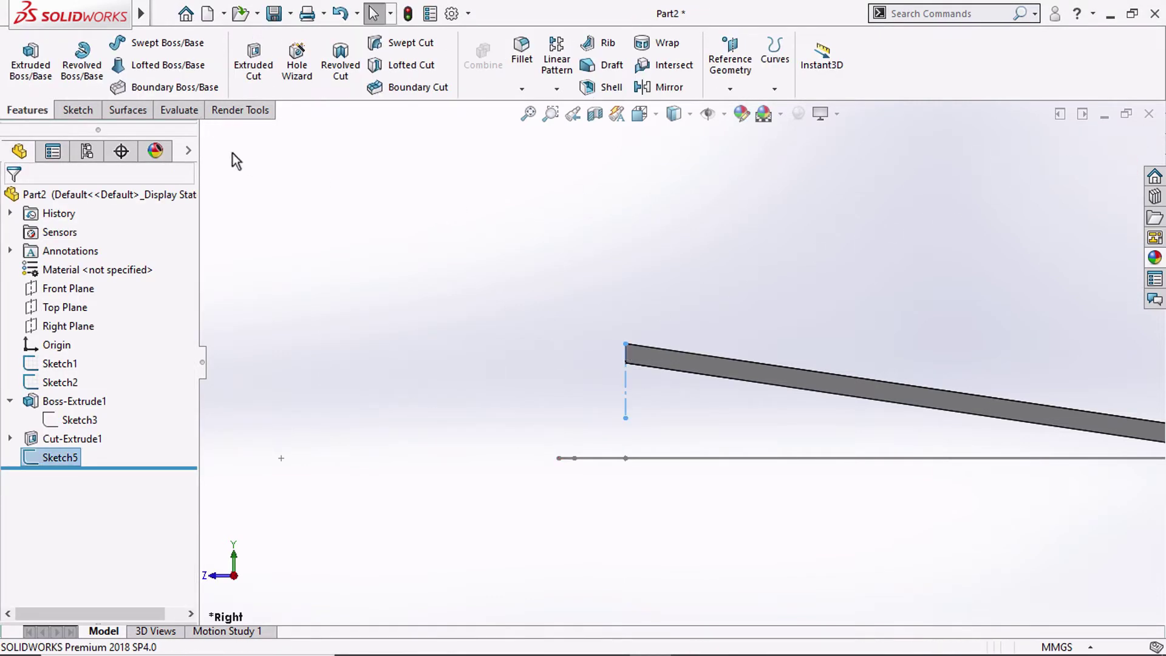
# Create Plane1 perpendicular to the Sketch5 centerline through its lower endpoint
pyautogui.click(729, 61)
pyautogui.click(745, 109)
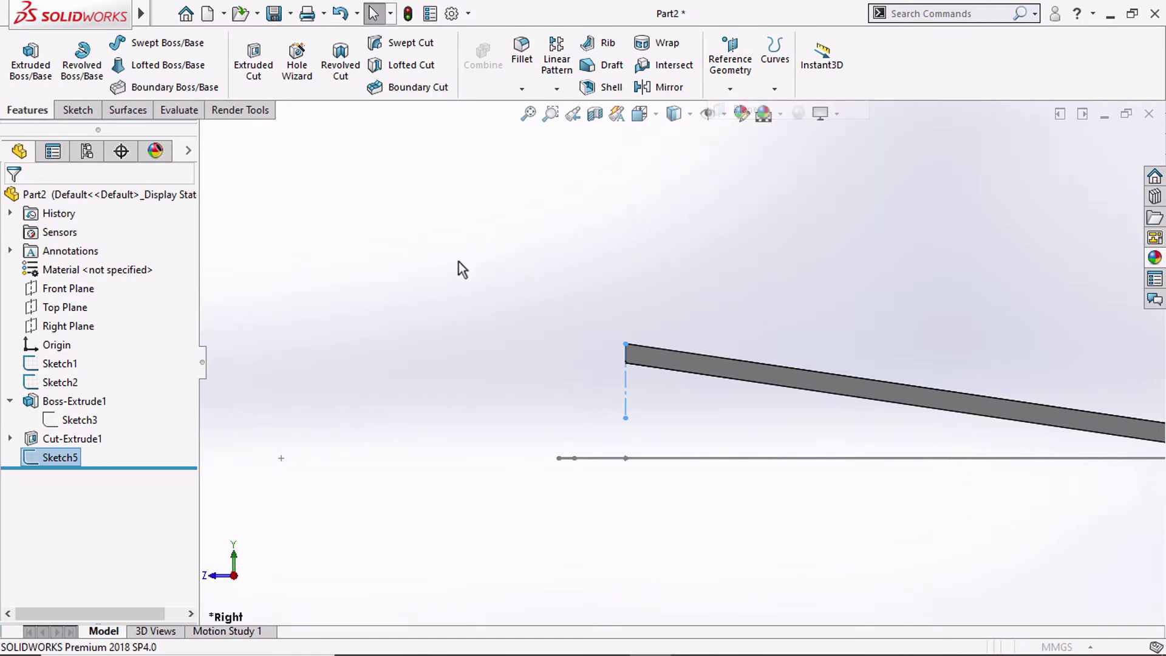
pyautogui.moveTo(457, 266)
pyautogui.mouseDown(button='middle')
pyautogui.moveTo(492, 331)
pyautogui.moveTo(660, 414)
pyautogui.mouseUp(button='middle')
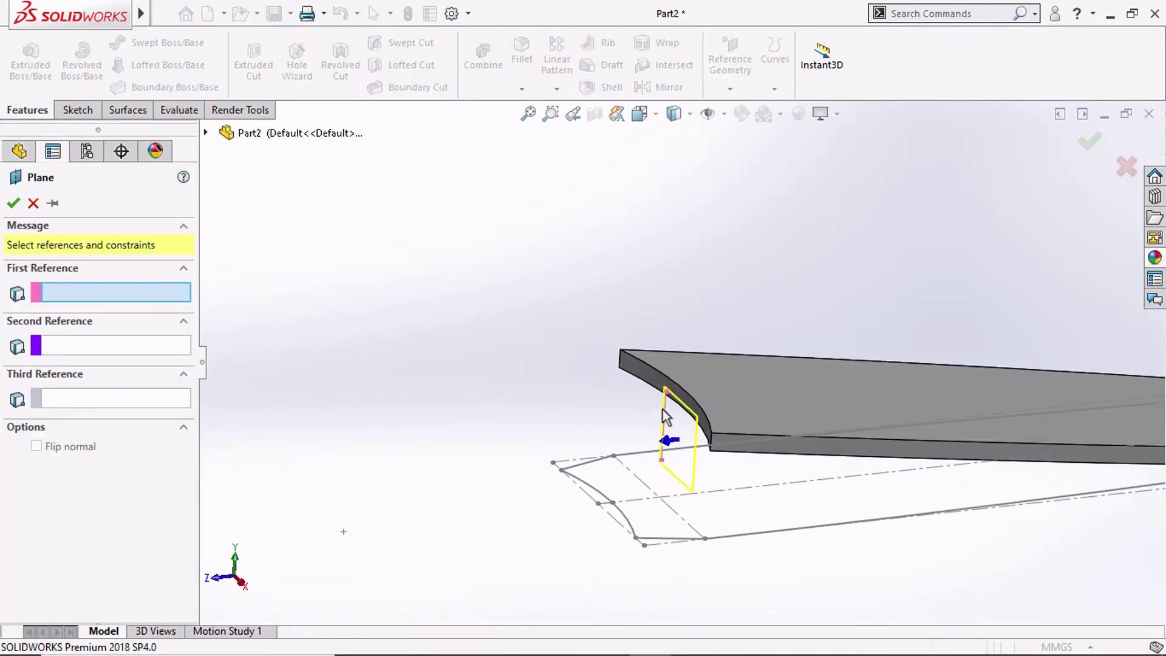
pyautogui.click(665, 414)
pyautogui.click(660, 461)
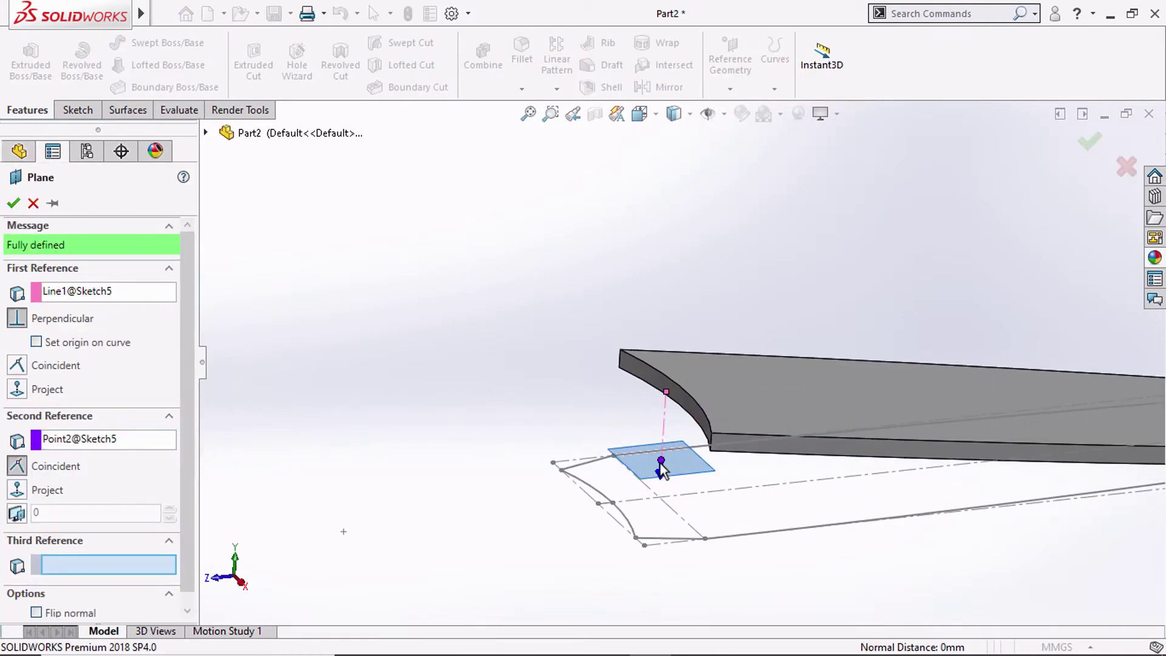
pyautogui.click(12, 204)
pyautogui.moveTo(526, 334)
pyautogui.mouseDown(button='middle')
pyautogui.moveTo(512, 297)
pyautogui.moveTo(532, 370)
pyautogui.moveTo(526, 404)
pyautogui.moveTo(591, 428)
pyautogui.mouseUp(button='middle')
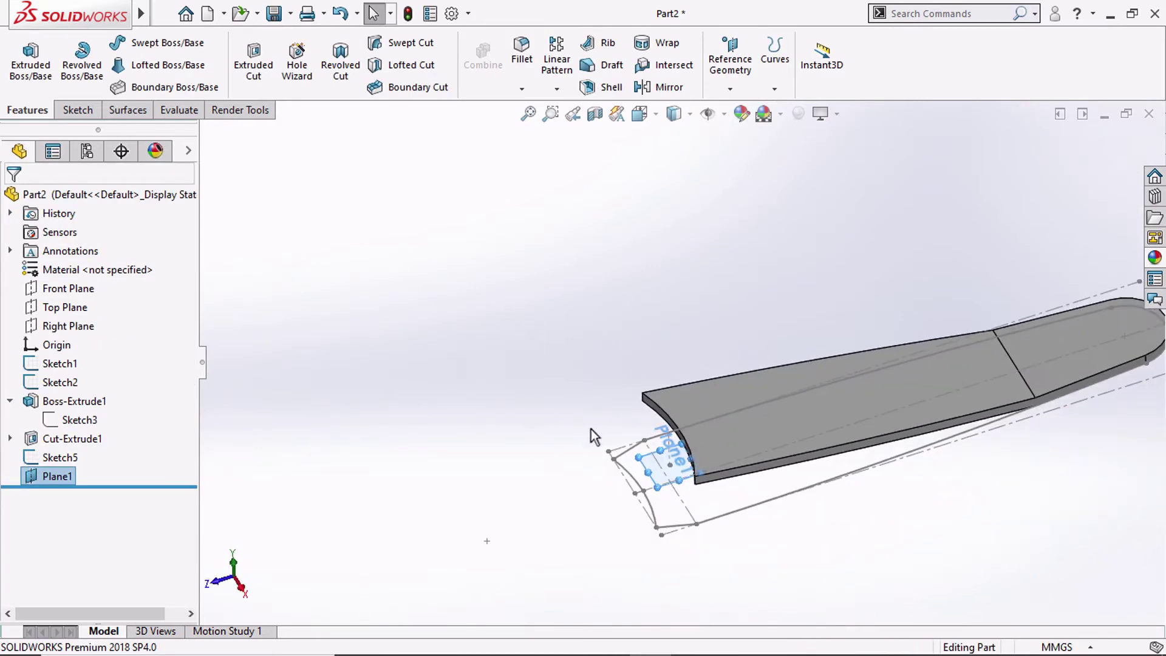
pyautogui.scroll(-5, 664, 473)
pyautogui.click(639, 419)
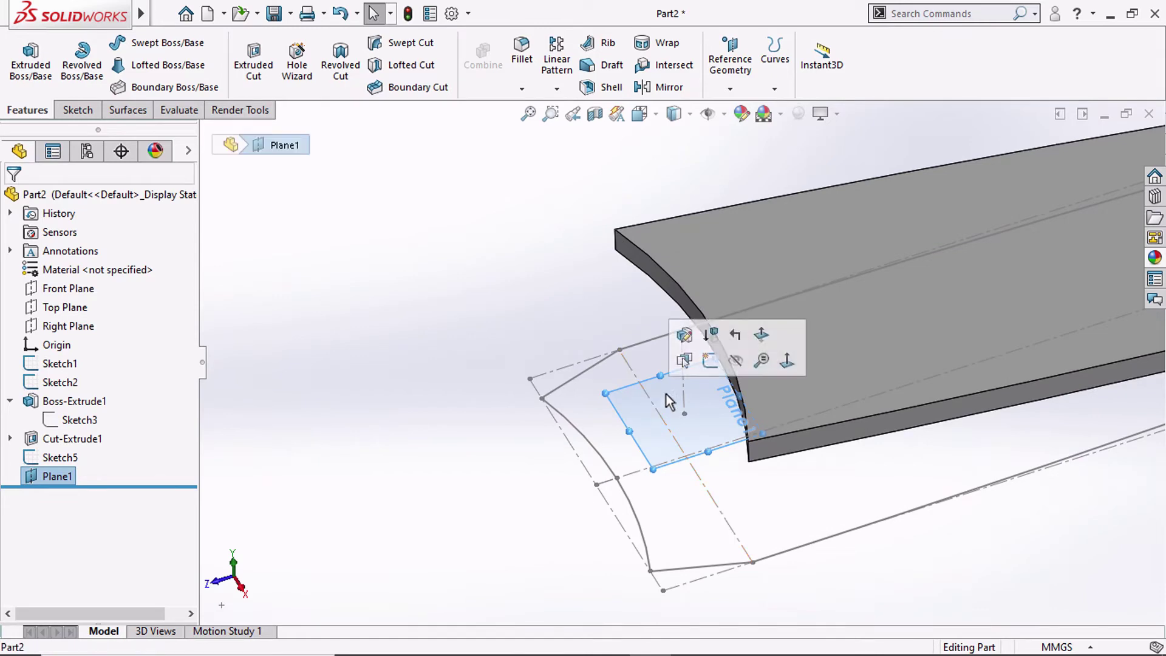
# Start a sketch on Plane1 and convert the profile's left curved arc into it
pyautogui.click(698, 361)
pyautogui.click(674, 116)
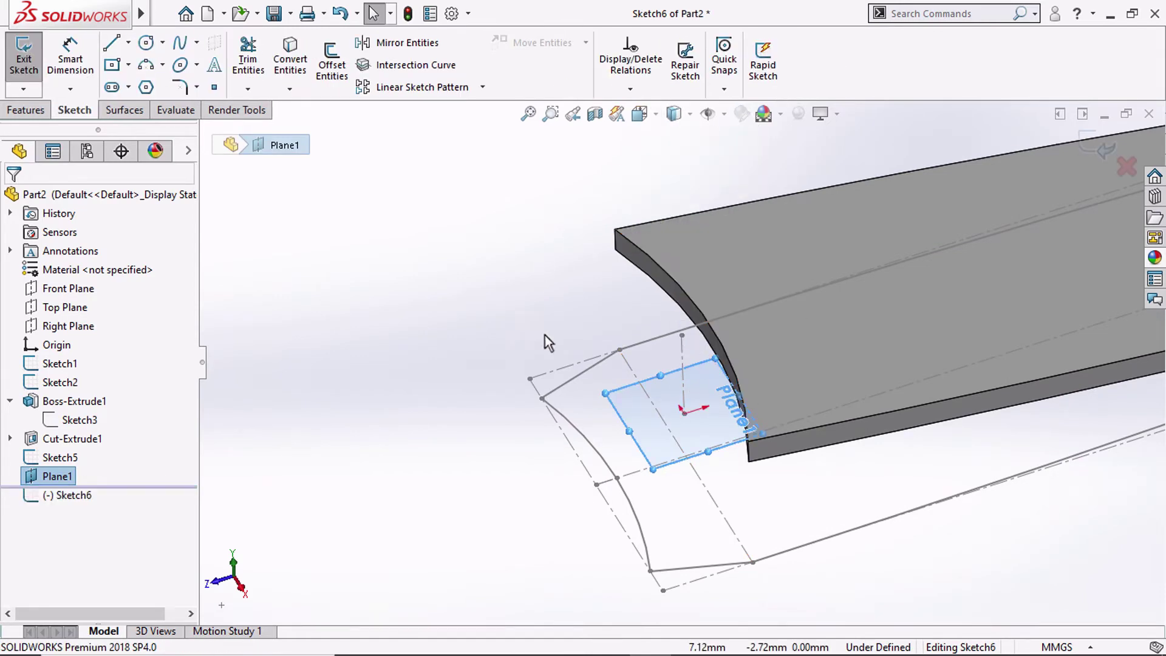
pyautogui.click(577, 434)
pyautogui.click(290, 60)
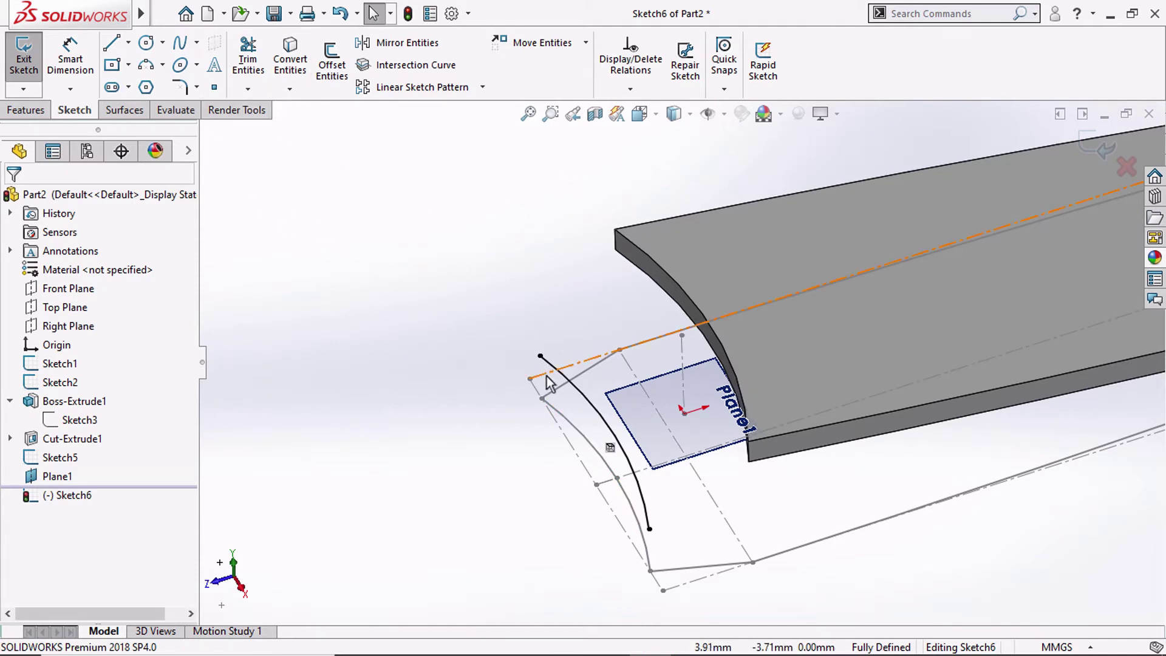
# Offset the projected arc by 0.1 mm to one side only
pyautogui.click(614, 435)
pyautogui.click(339, 71)
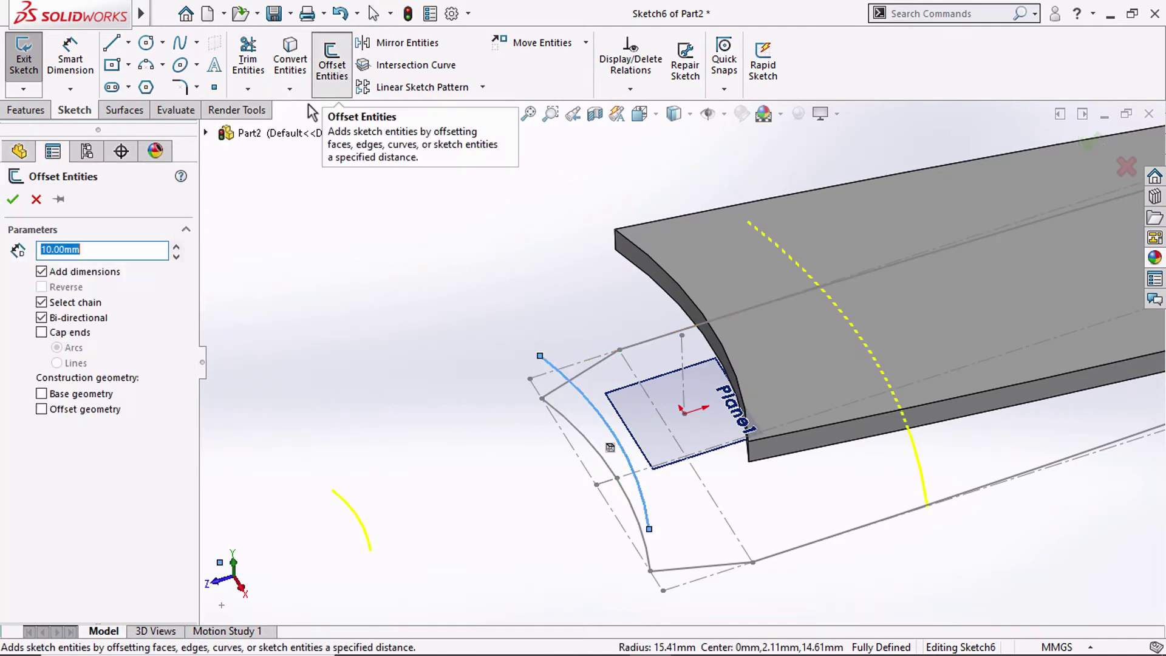
pyautogui.write('.1')
pyautogui.press('Return')
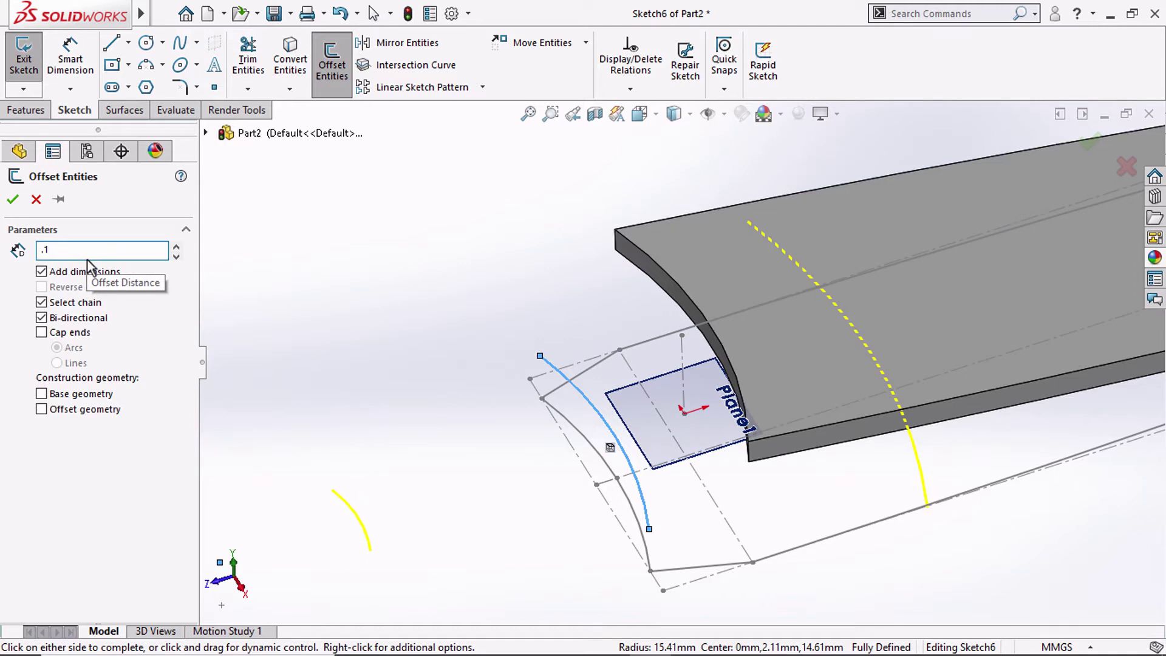
pyautogui.click(70, 318)
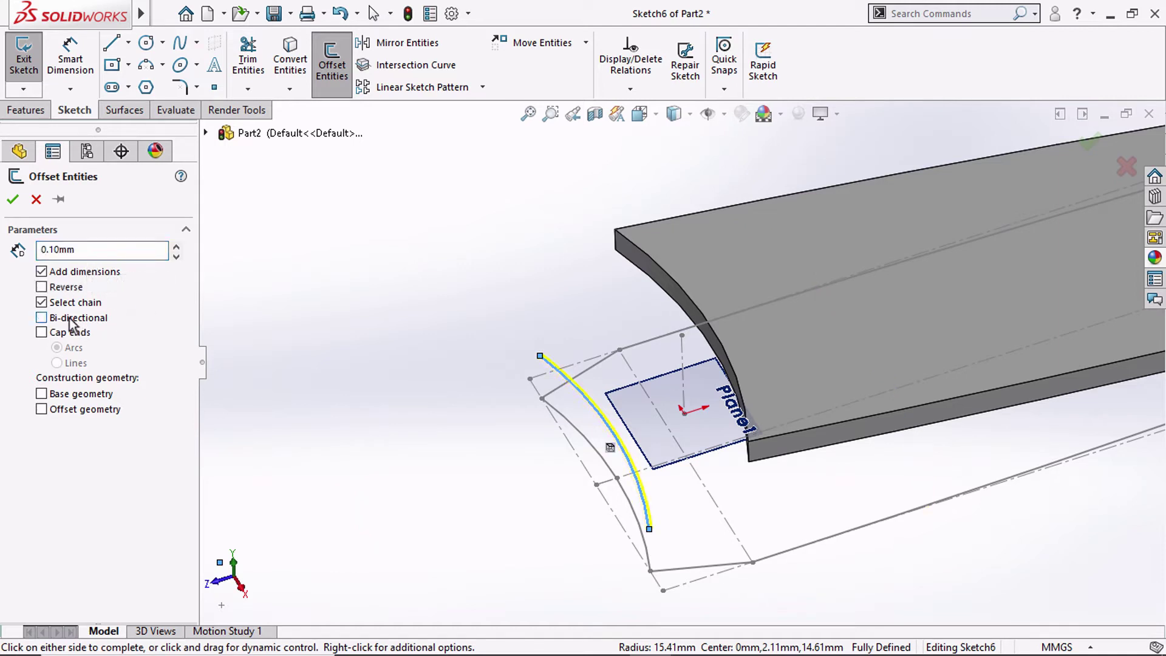
pyautogui.click(13, 200)
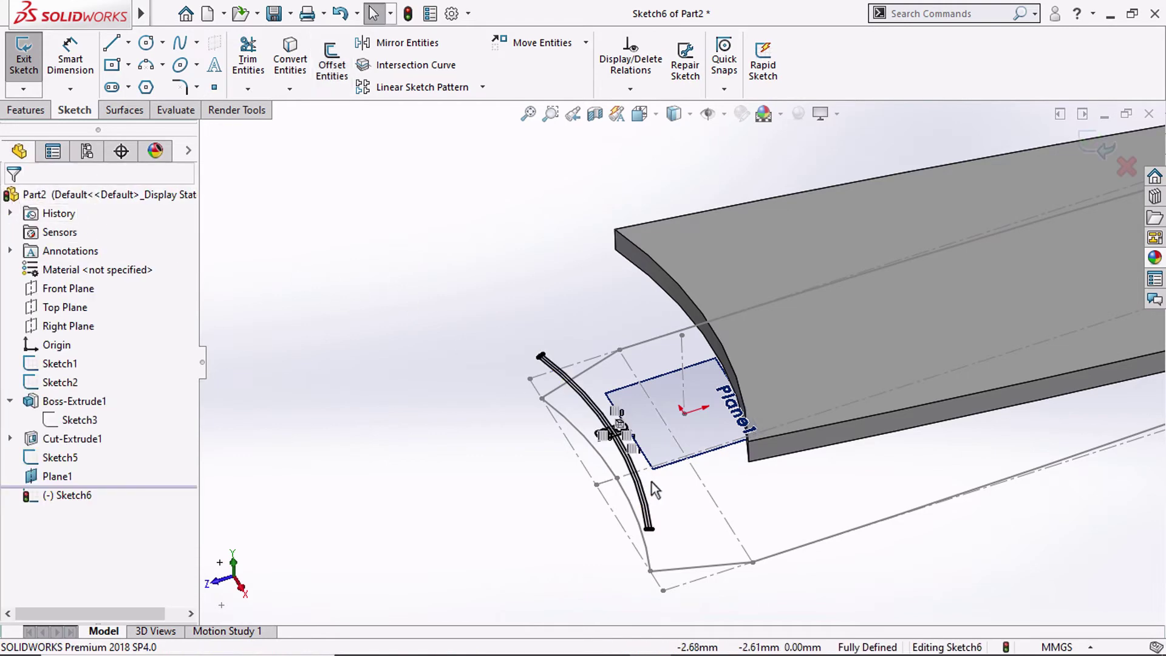
# Turn the original projected arc into construction geometry
pyautogui.scroll(-2, 651, 482)
pyautogui.scroll(-2, 645, 479)
pyautogui.click(640, 448)
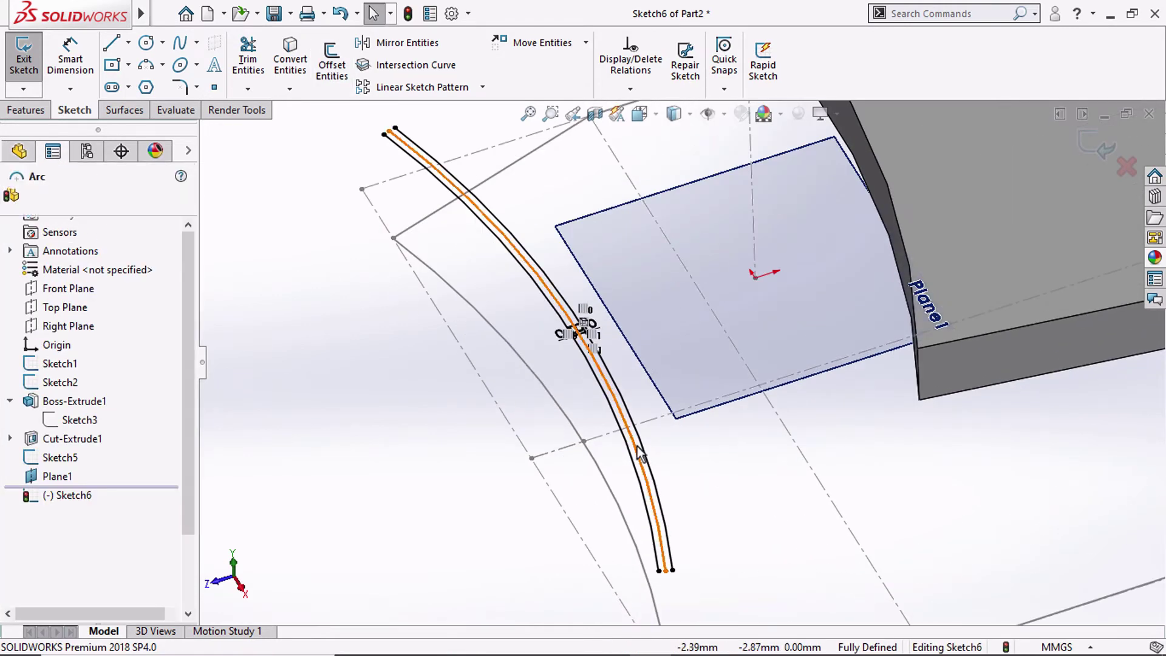
pyautogui.click(117, 429)
pyautogui.click(389, 379)
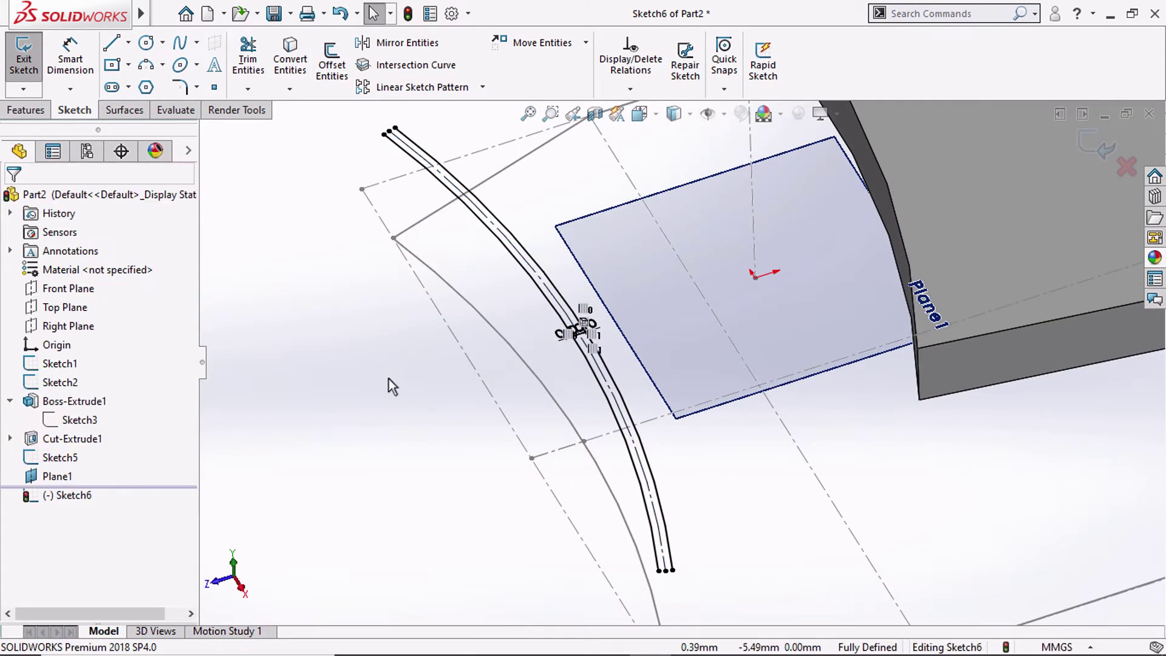
# Draw the 0.20 mm end line from the arc's top endpoint to its other end
pyautogui.click(110, 43)
pyautogui.scroll(-3, 364, 151)
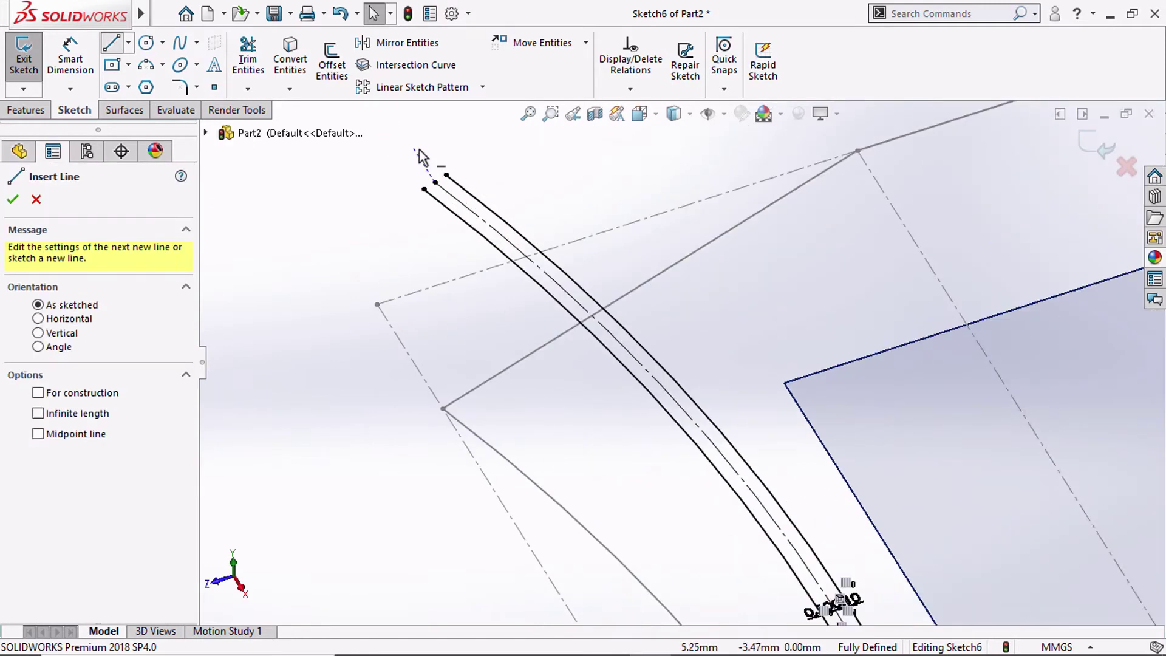
pyautogui.click(447, 176)
pyautogui.scroll(2, 368, 259)
pyautogui.scroll(2, 368, 258)
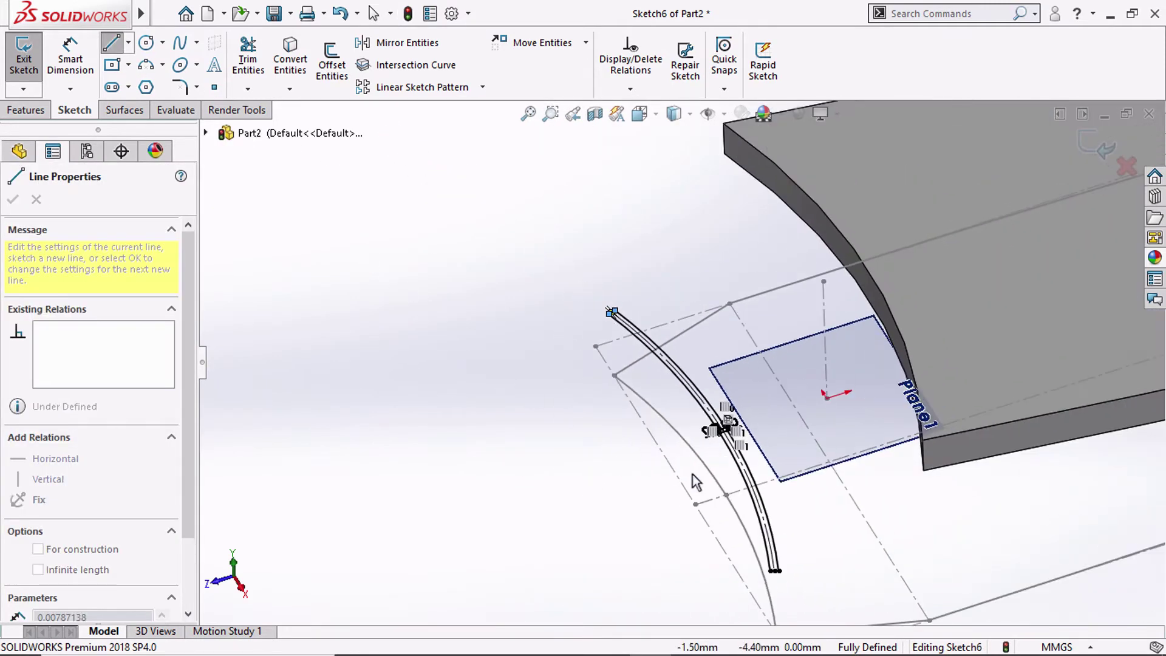
pyautogui.scroll(-2, 753, 538)
pyautogui.scroll(-3, 698, 513)
pyautogui.scroll(-1, 678, 511)
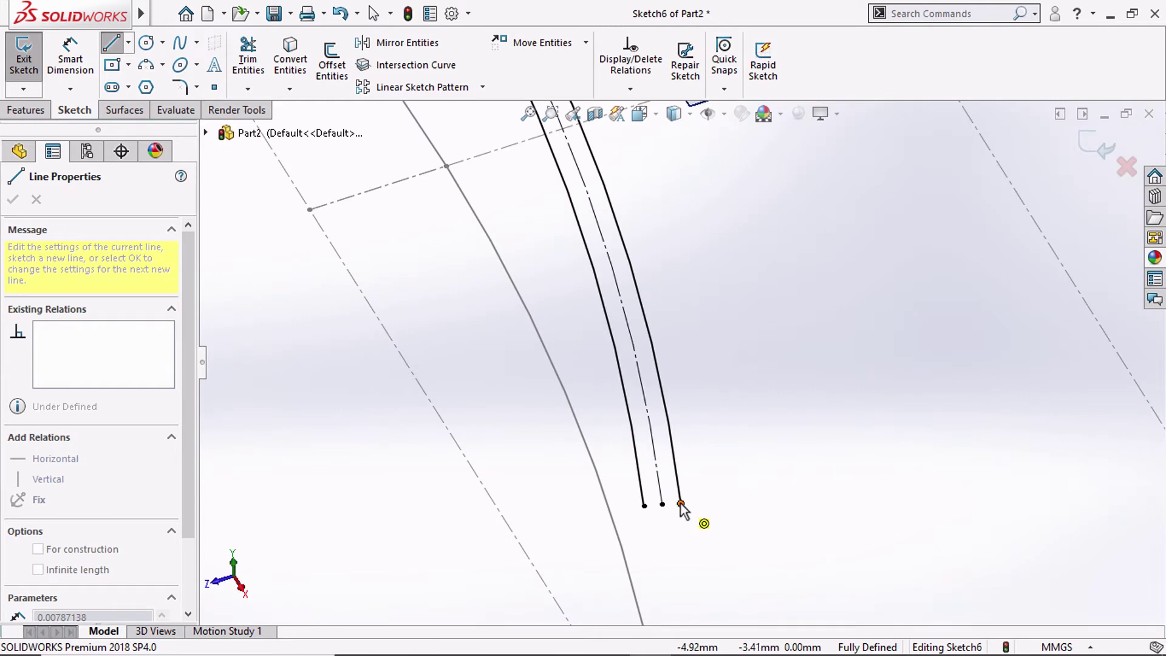
pyautogui.click(643, 505)
pyautogui.scroll(3, 522, 469)
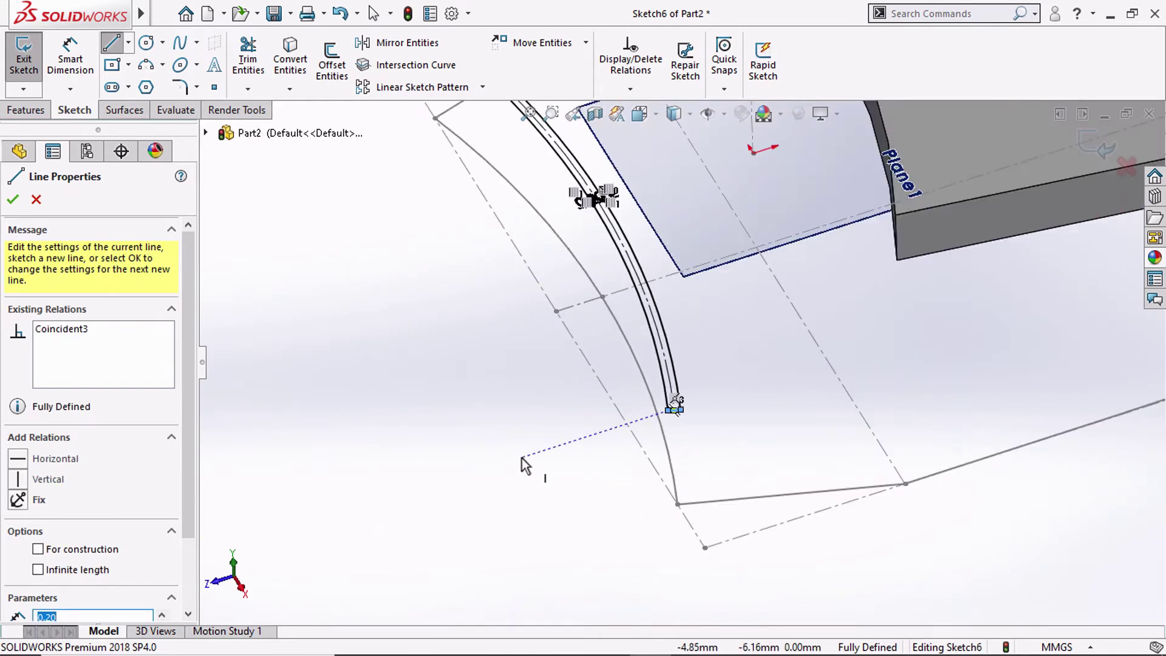
pyautogui.scroll(3, 522, 395)
# Confirm the end line, exit Sketch6 and hide Plane1
pyautogui.moveTo(520, 331); pyautogui.dragTo(547, 300, button='middle')
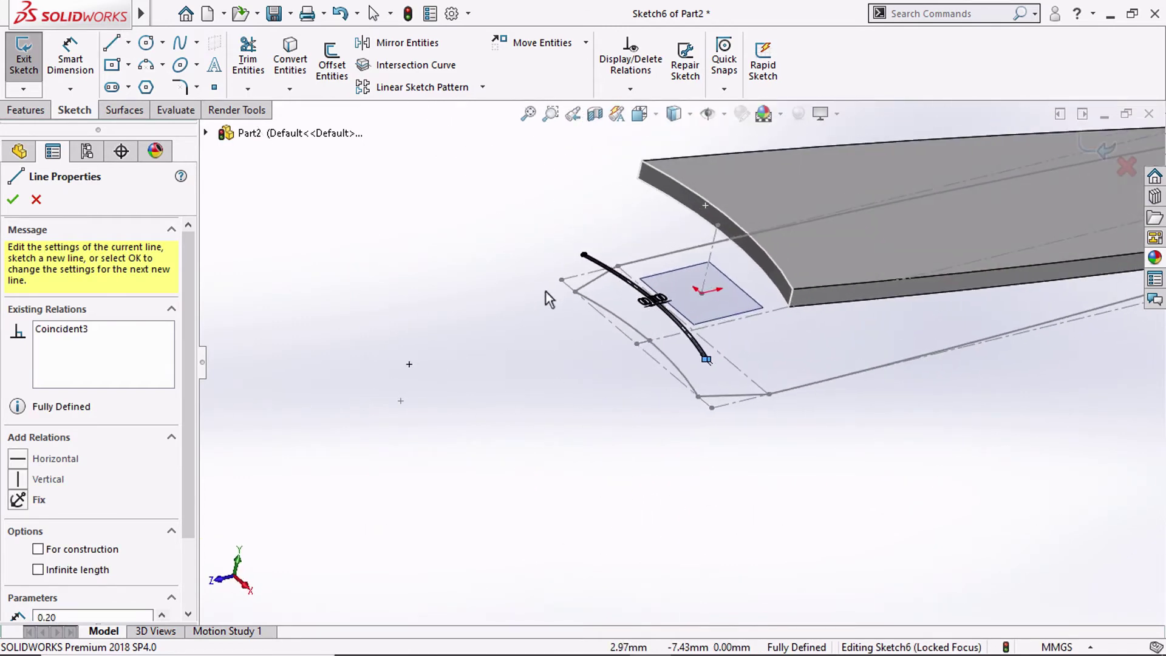
pyautogui.click(20, 208)
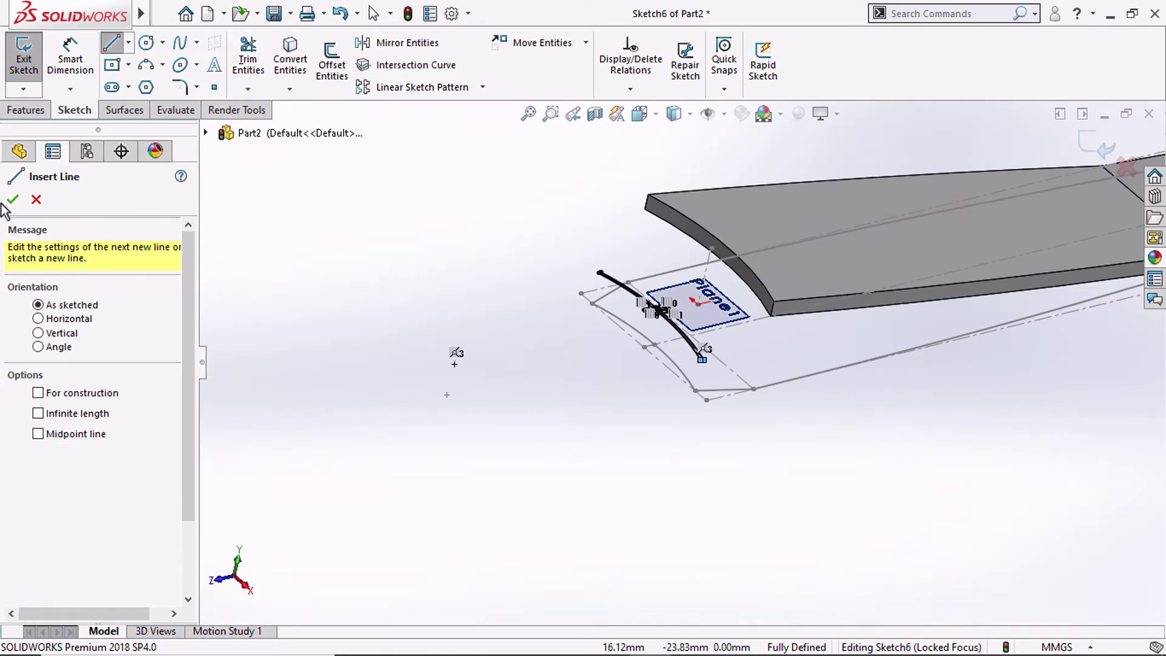
pyautogui.click(13, 199)
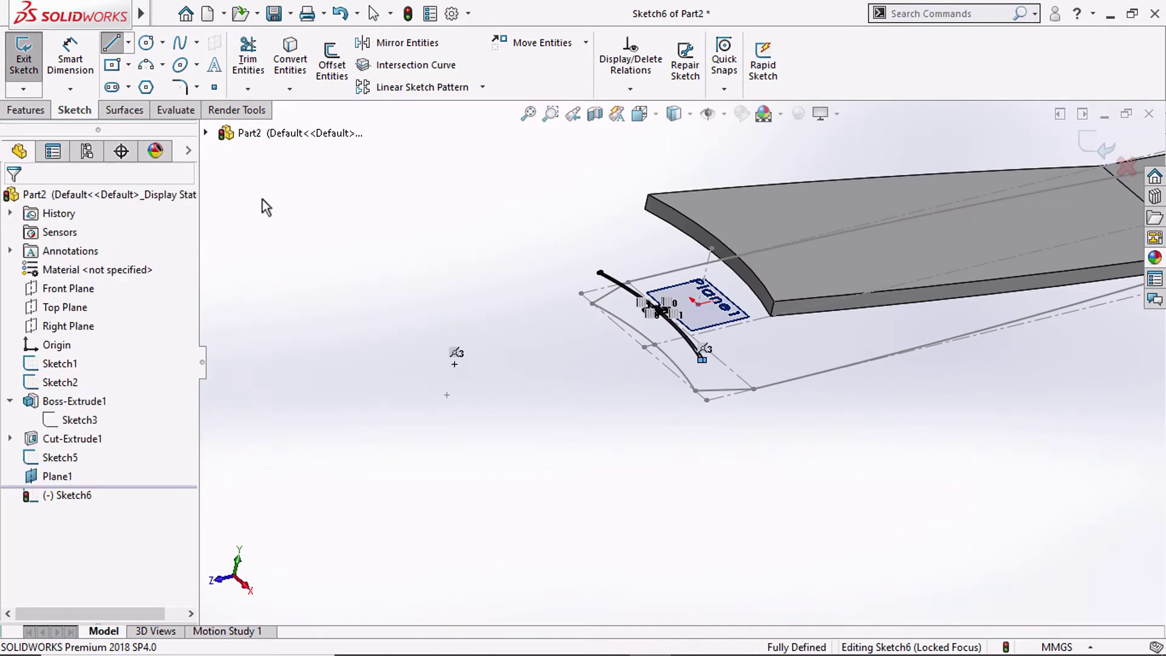
pyautogui.click(698, 306)
pyautogui.click(789, 236)
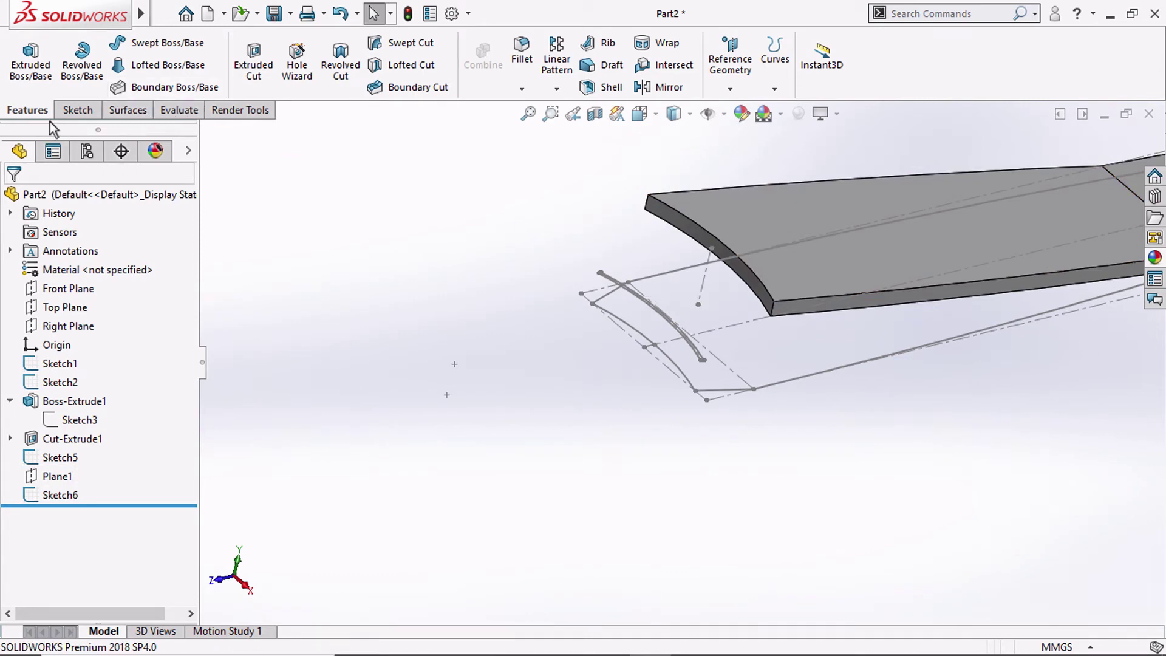
# Start a 3D sketch and draw a line from a plate corner to the arc's endpoint
pyautogui.click(73, 110)
pyautogui.click(25, 89)
pyautogui.click(32, 130)
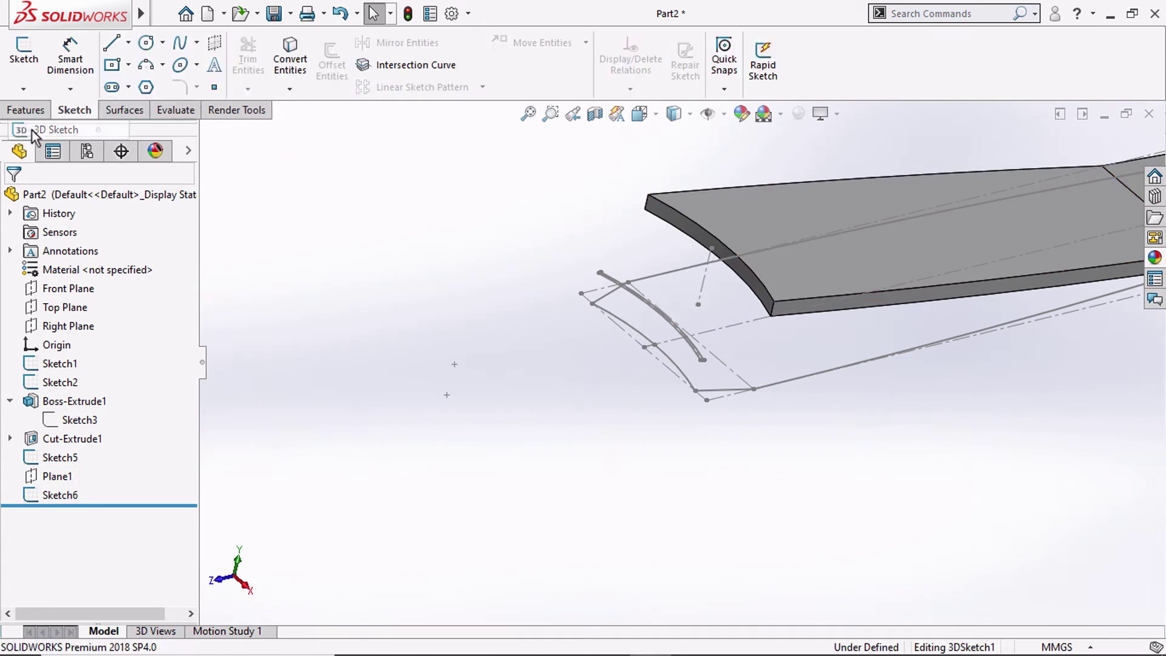
pyautogui.scroll(-5, 665, 231)
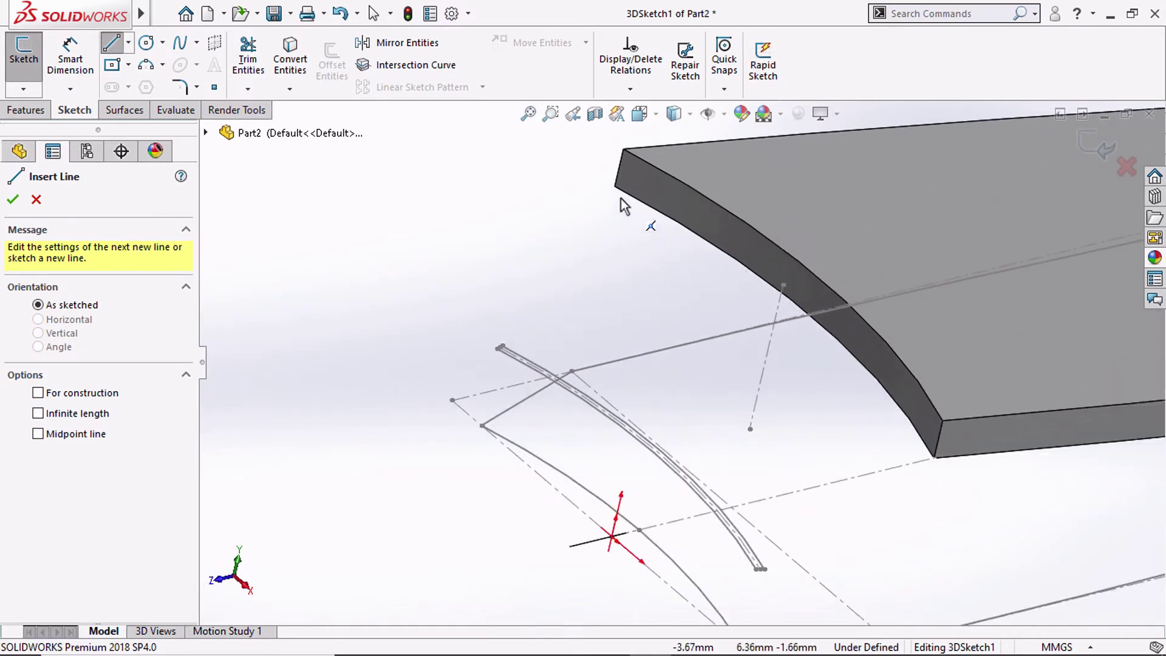
pyautogui.click(615, 186)
pyautogui.scroll(-3, 534, 340)
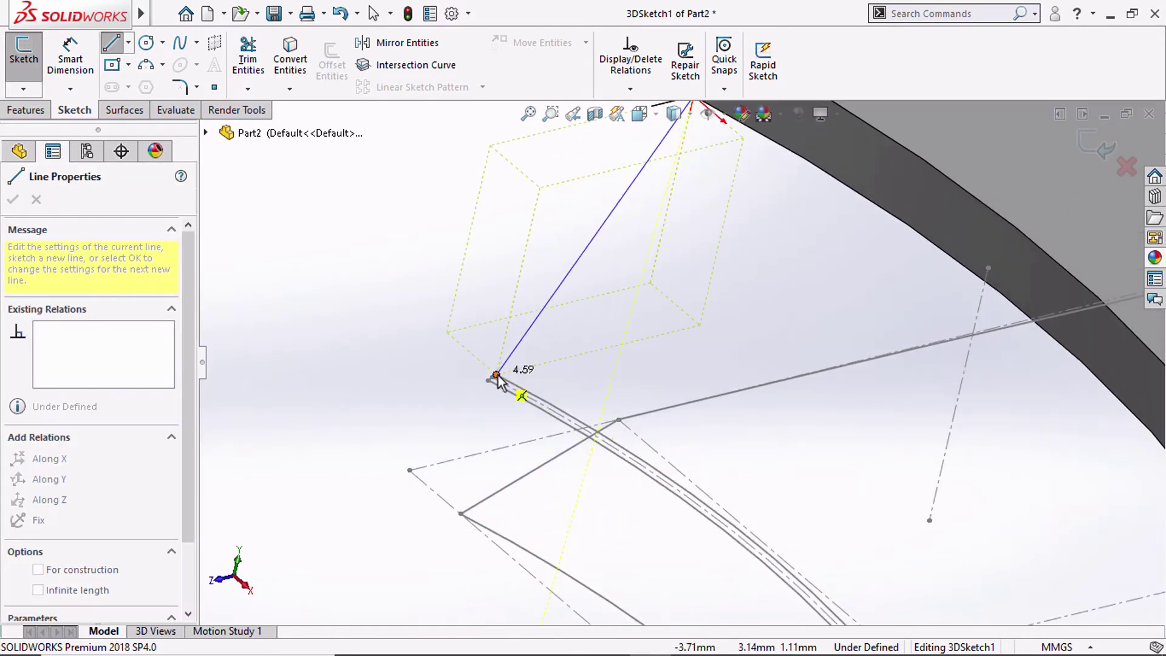
pyautogui.doubleClick(496, 375)
pyautogui.press('Escape')
pyautogui.scroll(3, 478, 297)
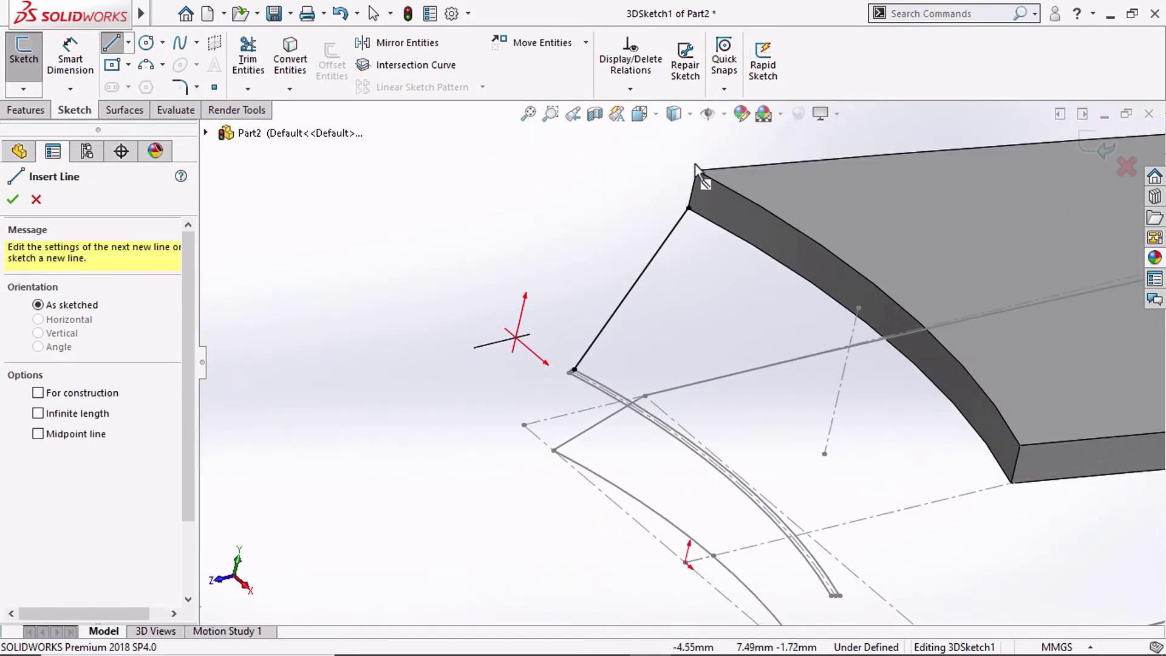
# Draw a second line from the other plate corner to the arc's top end
pyautogui.click(696, 170)
pyautogui.scroll(-3, 577, 394)
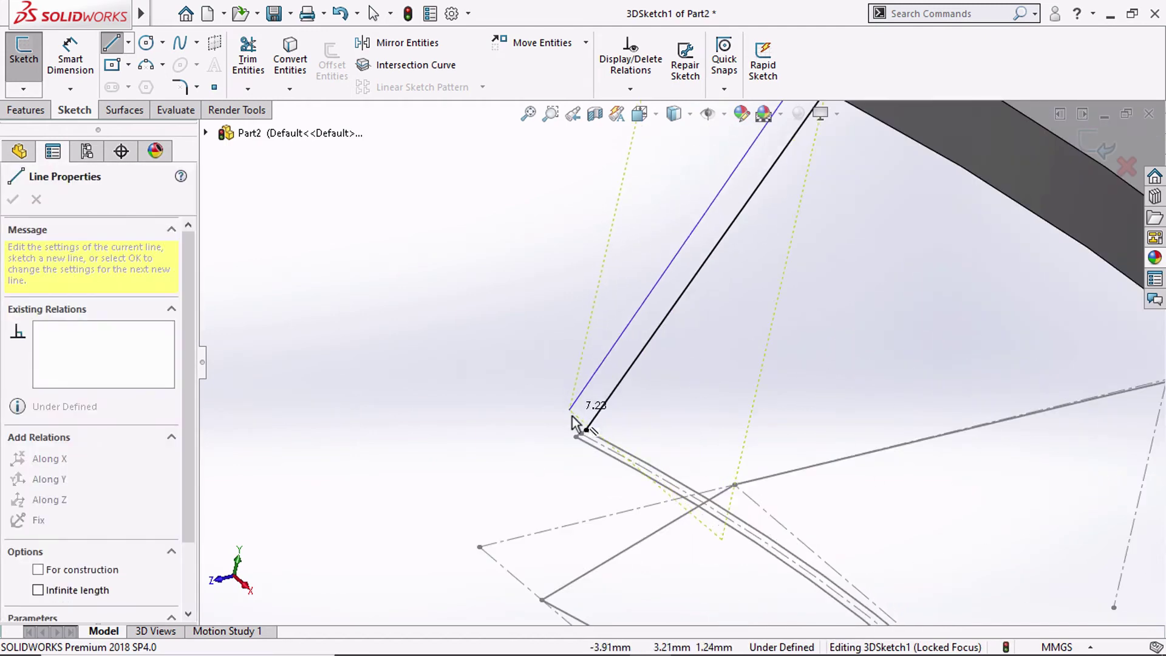
pyautogui.scroll(-1, 583, 431)
pyautogui.click(591, 443)
pyautogui.press('Escape')
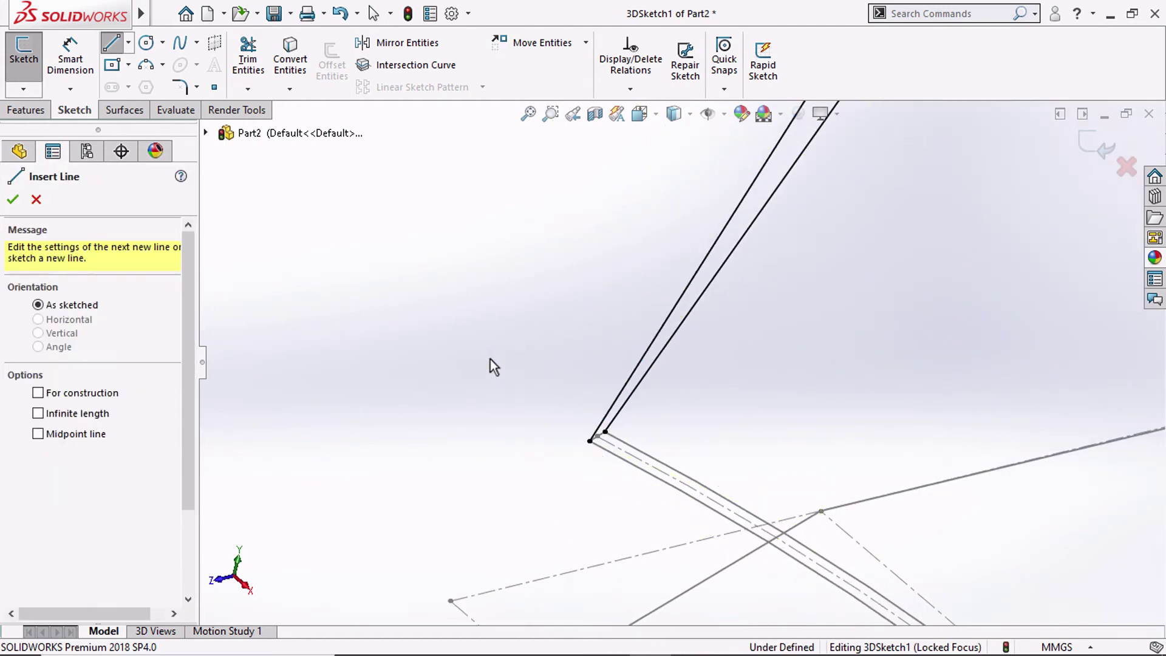
pyautogui.scroll(3, 598, 382)
pyautogui.scroll(3, 597, 381)
pyautogui.scroll(-2, 864, 471)
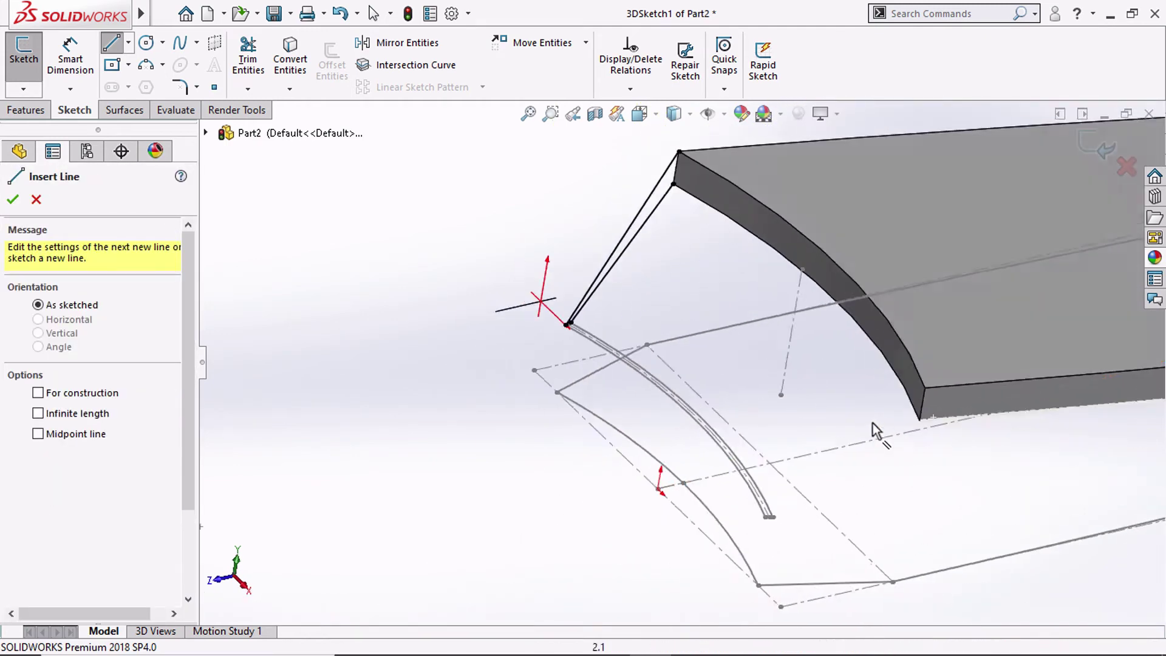
pyautogui.scroll(2, 850, 403)
pyautogui.scroll(-2, 883, 450)
# Draw a line from the lower plate corner to the arc's lower endpoint
pyautogui.click(910, 398)
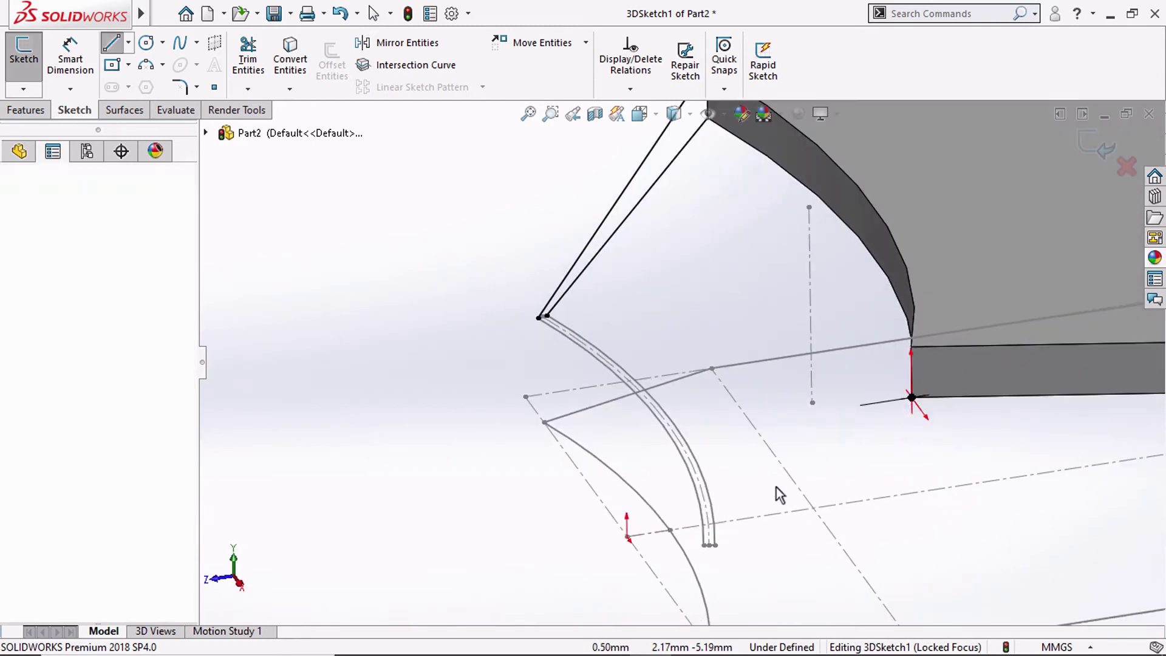
pyautogui.click(715, 545)
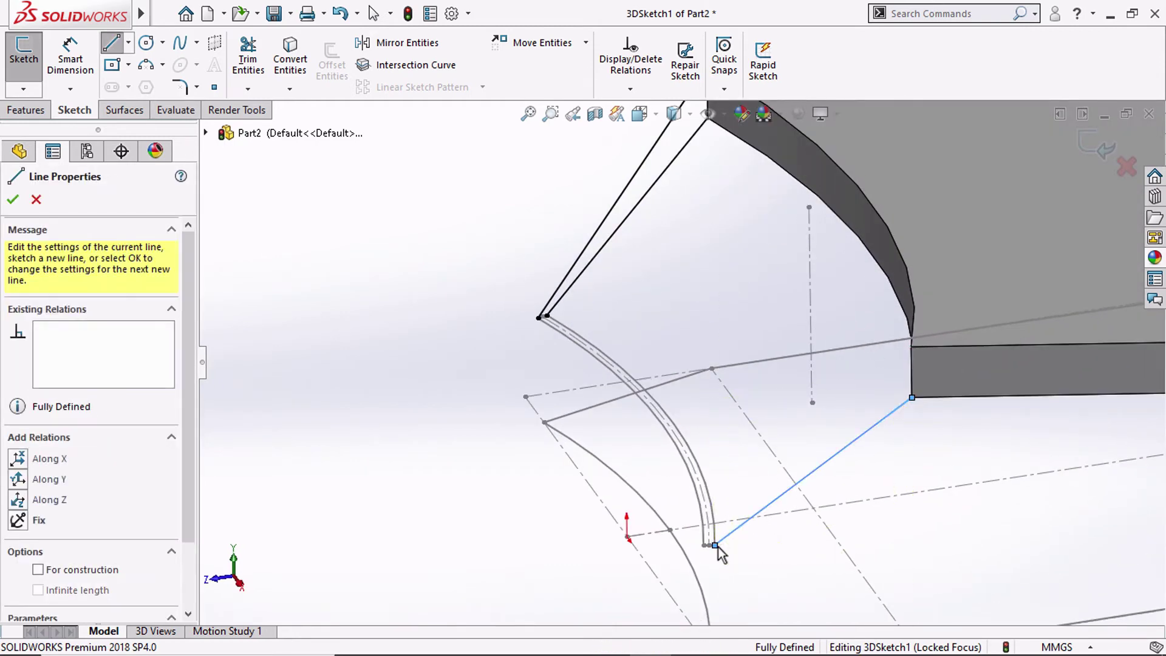
pyautogui.doubleClick(794, 560)
pyautogui.click(911, 347)
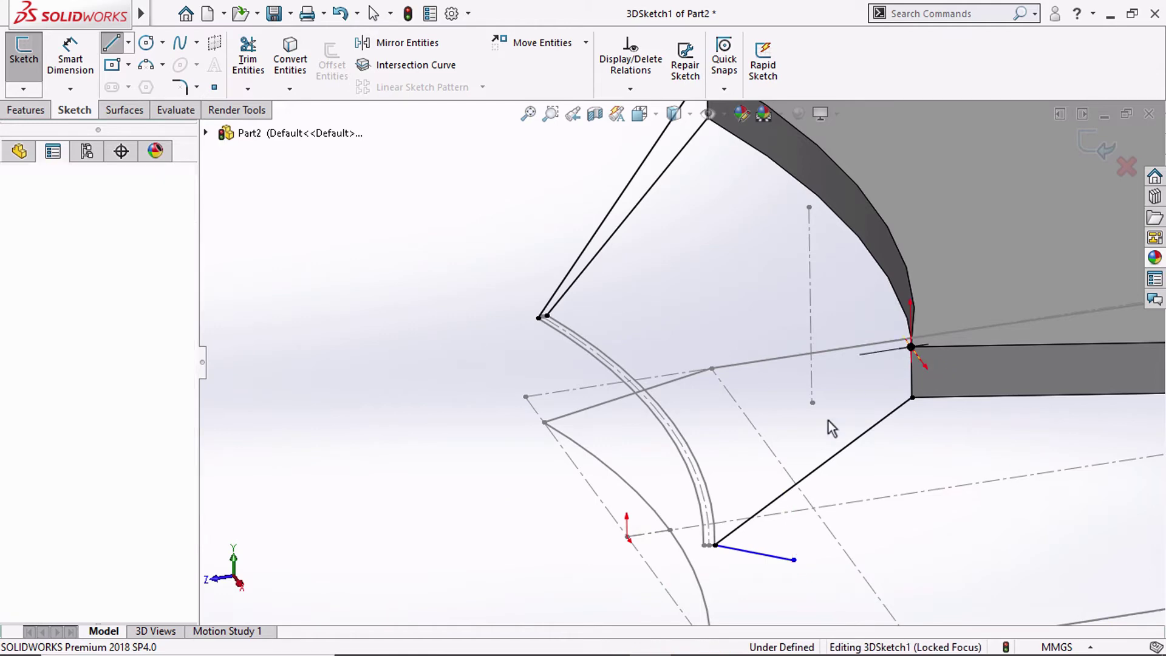
pyautogui.press('Escape')
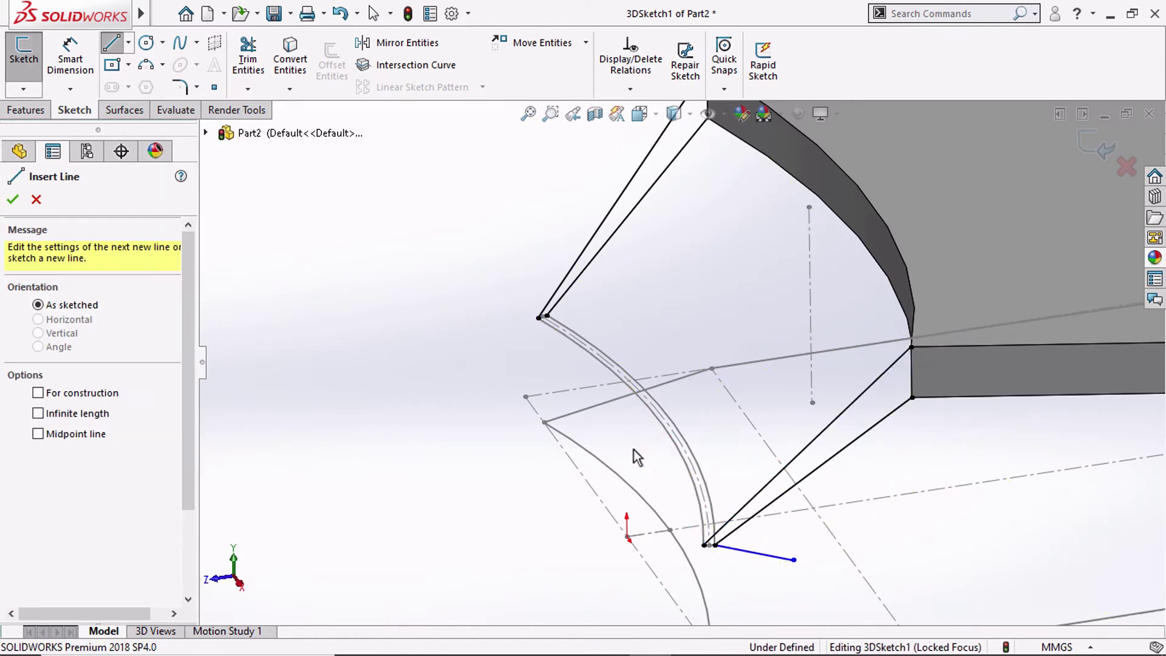
pyautogui.click(36, 200)
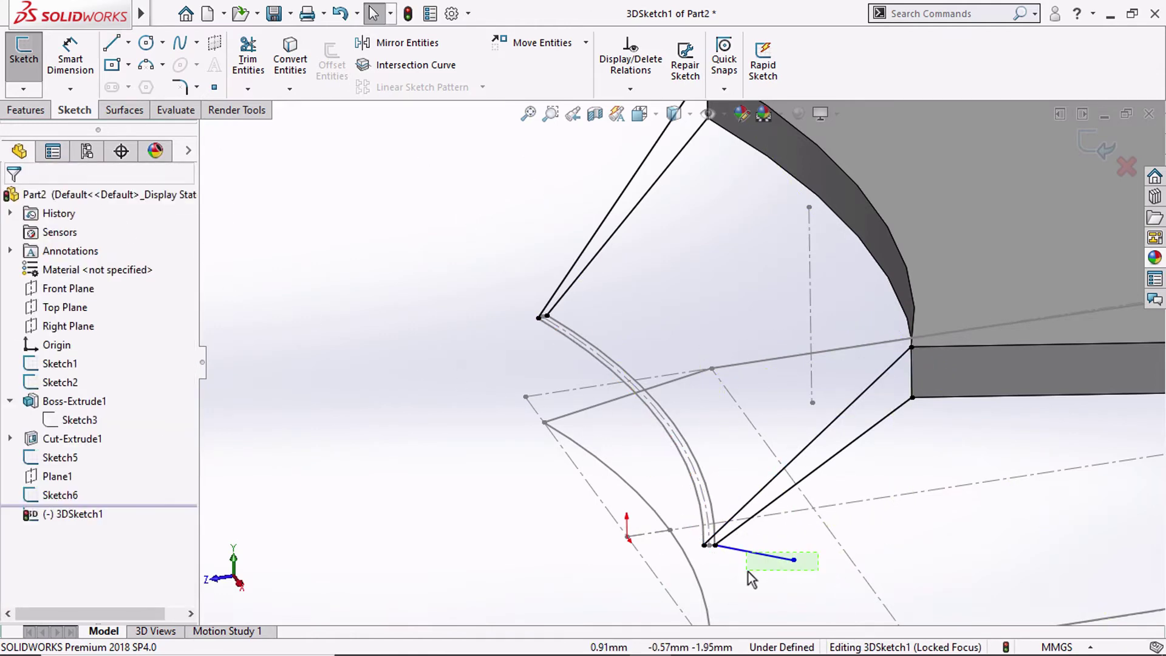
# Delete the stray short line and exit 3DSketch1
pyautogui.moveTo(748, 571); pyautogui.dragTo(759, 569)
pyautogui.press('Delete')
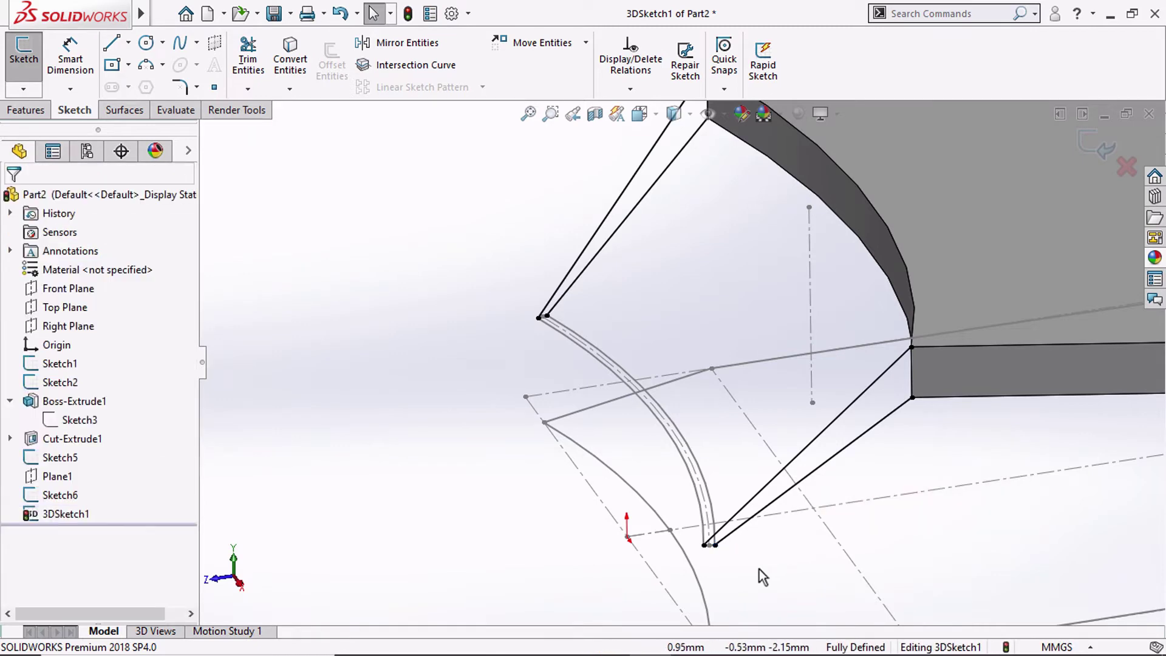
pyautogui.moveTo(759, 569)
pyautogui.mouseDown(button='middle')
pyautogui.moveTo(684, 347)
pyautogui.moveTo(699, 369)
pyautogui.mouseUp(button='middle')
pyautogui.click(1096, 145)
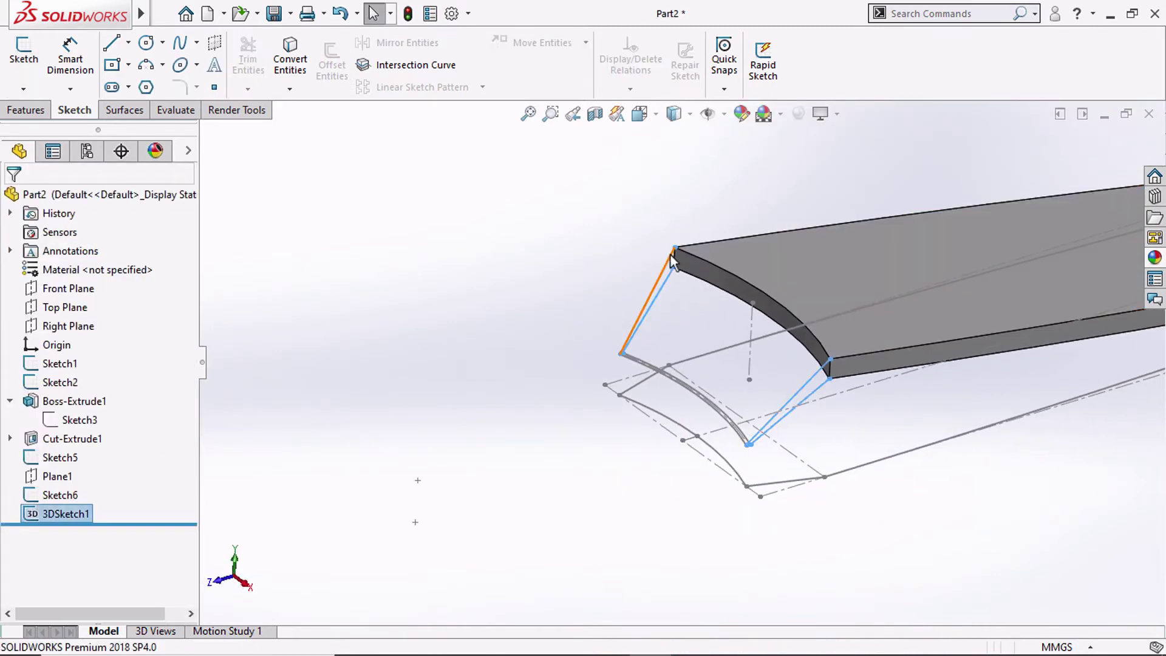
# Sketch two parallel guide lines on Right Plane near the curved end
pyautogui.click(68, 325)
pyautogui.click(91, 291)
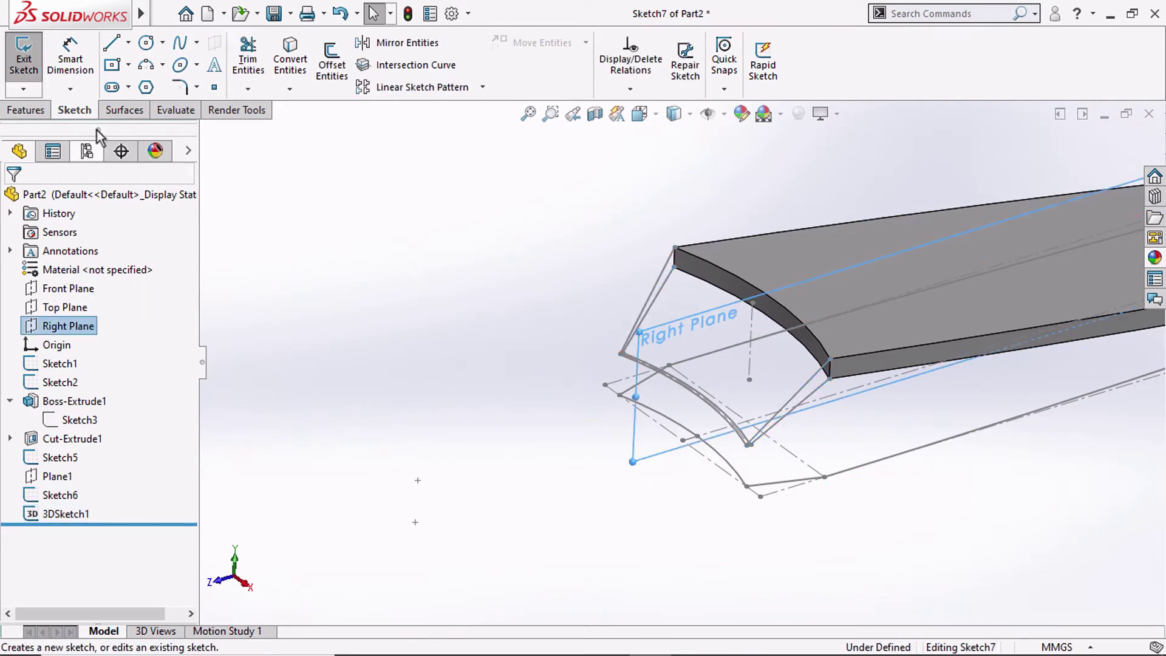
pyautogui.click(112, 42)
pyautogui.click(774, 271)
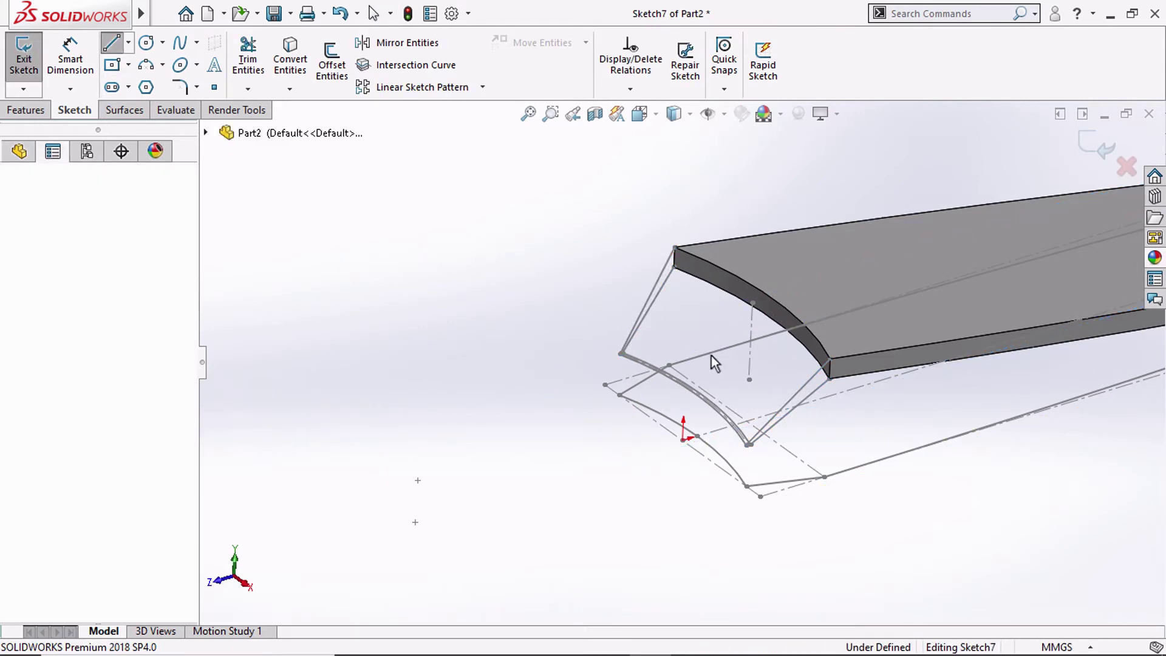
pyautogui.doubleClick(672, 388)
pyautogui.click(808, 300)
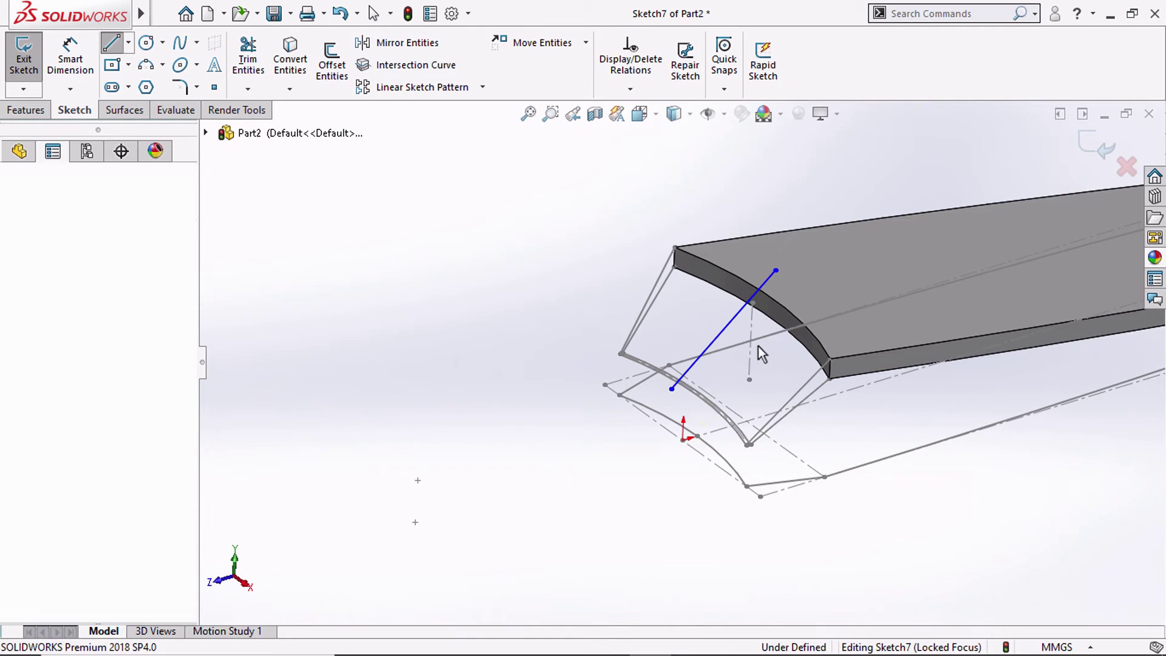
pyautogui.doubleClick(698, 418)
pyautogui.click(30, 204)
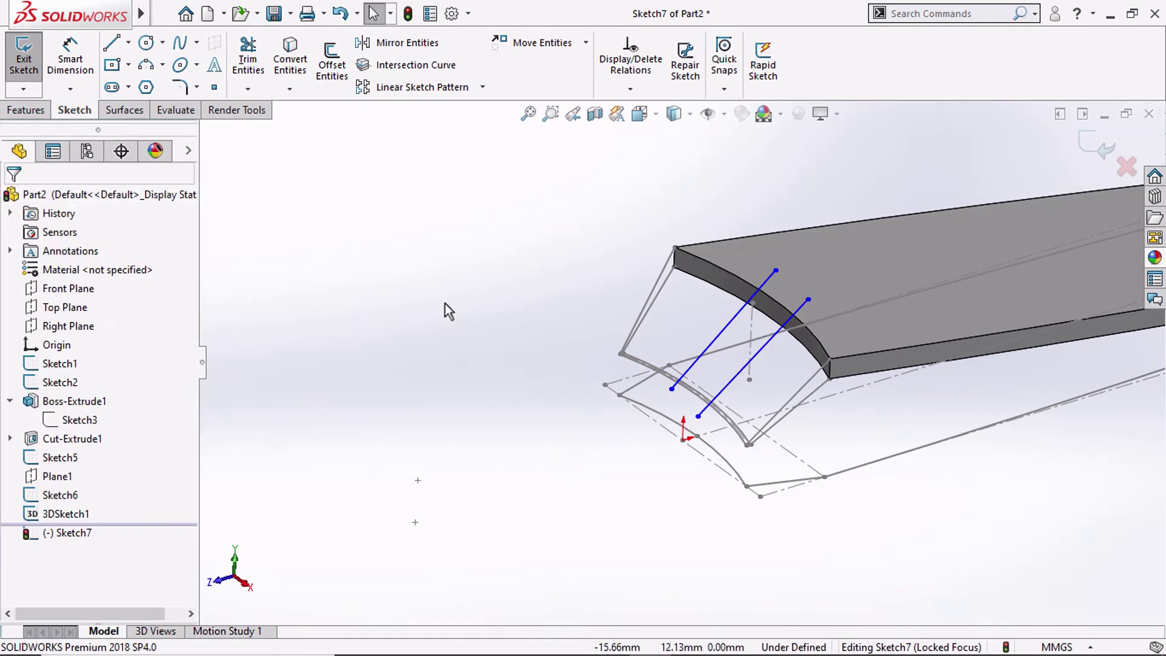
# Pierce the first line's endpoints onto the Sketch6 arc and the plate's curved top edge
pyautogui.scroll(-3, 731, 425)
pyautogui.scroll(-2, 682, 396)
pyautogui.scroll(3, 631, 372)
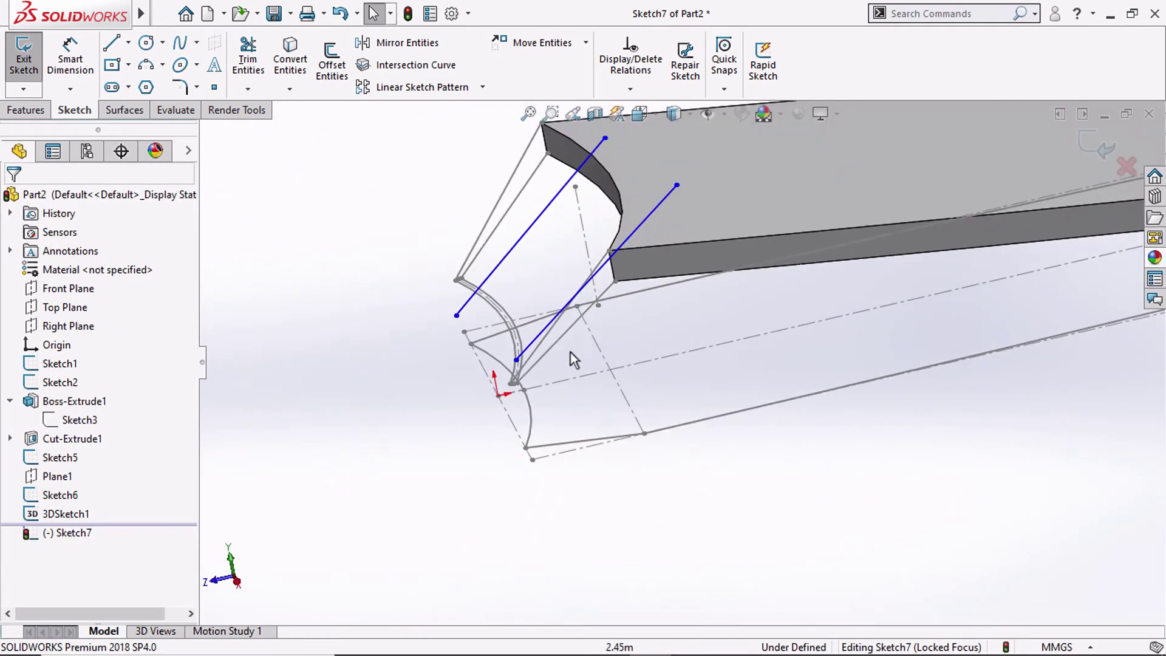
pyautogui.scroll(-3, 571, 352)
pyautogui.click(491, 368)
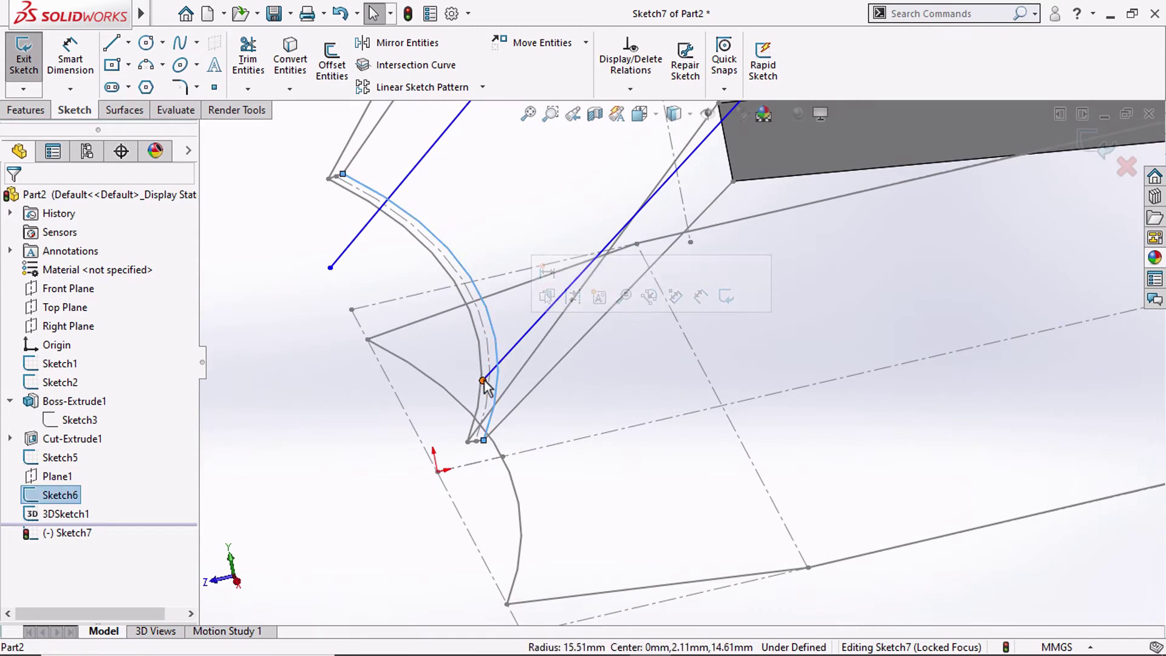
pyautogui.keyDown('ctrl'); pyautogui.click(483, 381); pyautogui.keyUp('ctrl')
pyautogui.click(53, 512)
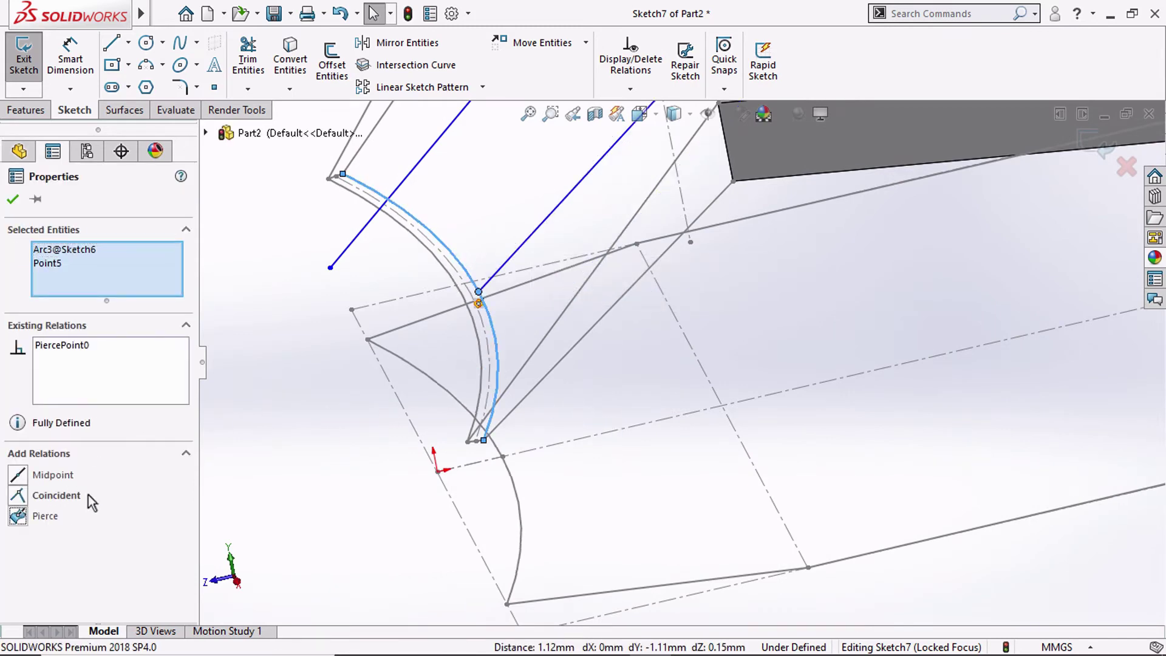
pyautogui.scroll(3, 465, 375)
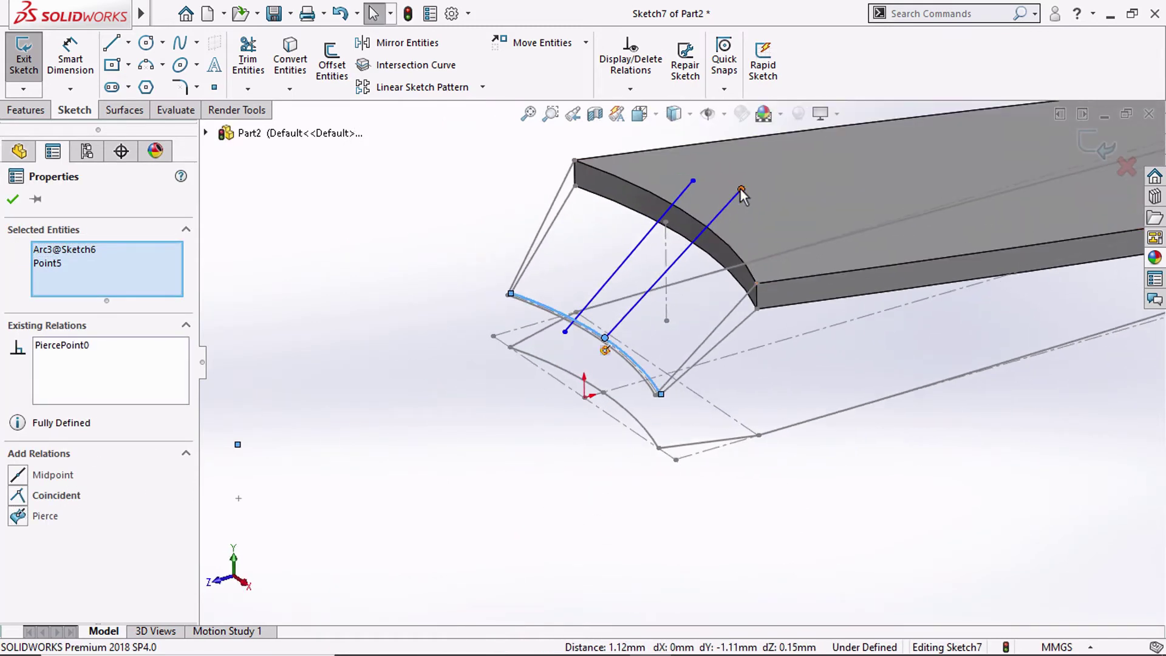
pyautogui.click(740, 189)
pyautogui.keyDown('ctrl'); pyautogui.click(707, 250); pyautogui.keyUp('ctrl')
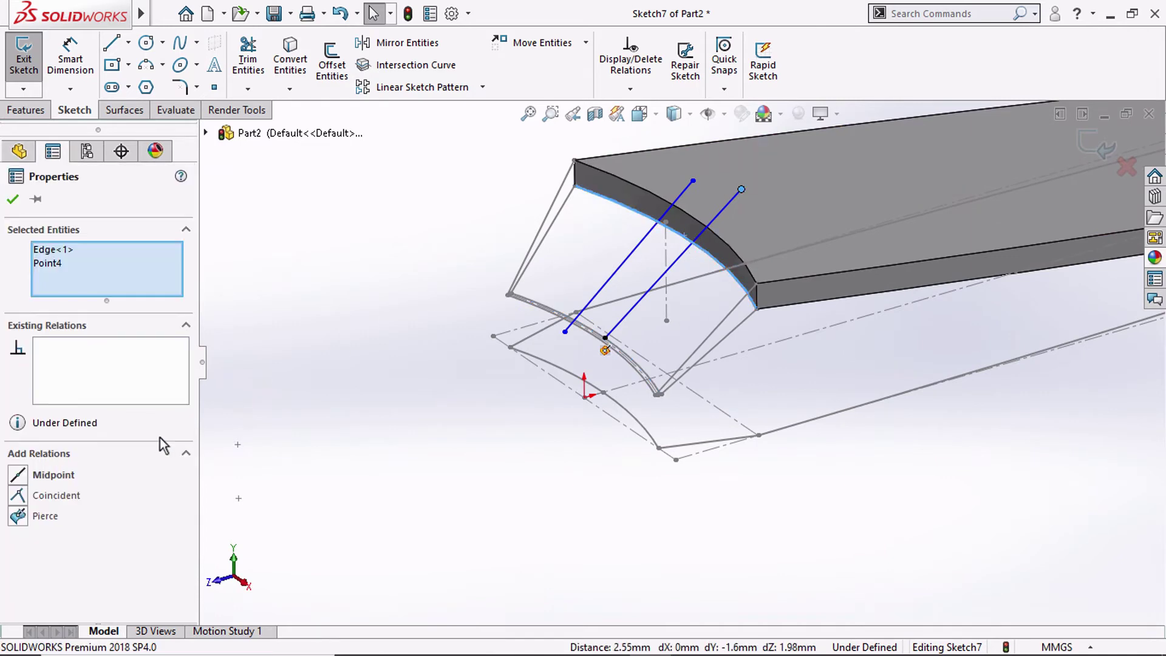
pyautogui.click(40, 517)
pyautogui.press('Escape')
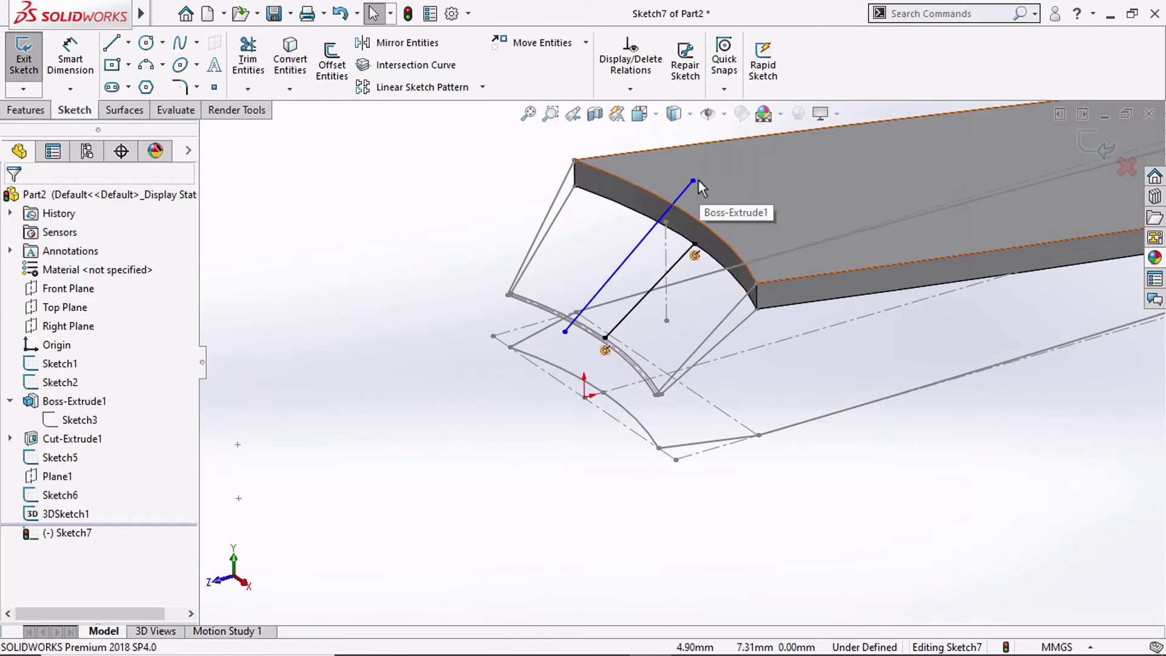
# Pierce the second line's endpoints onto the top arc edge and the lower Sketch6 arc
pyautogui.click(693, 181)
pyautogui.keyDown('ctrl'); pyautogui.click(685, 211); pyautogui.keyUp('ctrl')
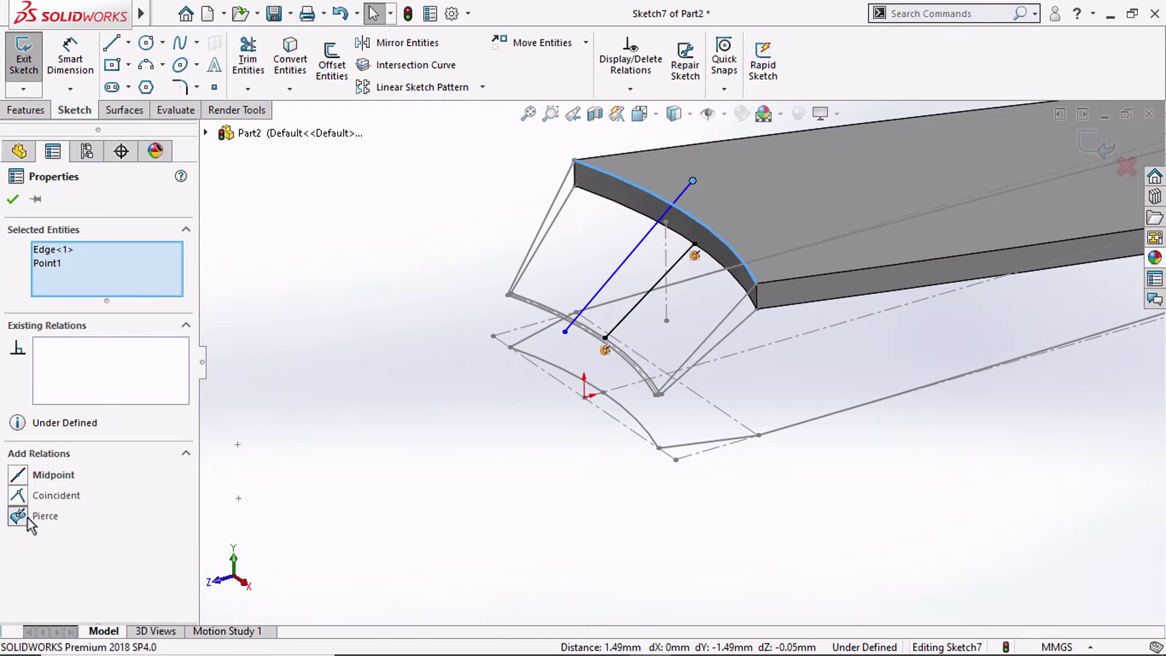
pyautogui.click(18, 515)
pyautogui.moveTo(548, 341); pyautogui.dragTo(546, 364, button='middle')
pyautogui.scroll(-4, 619, 322)
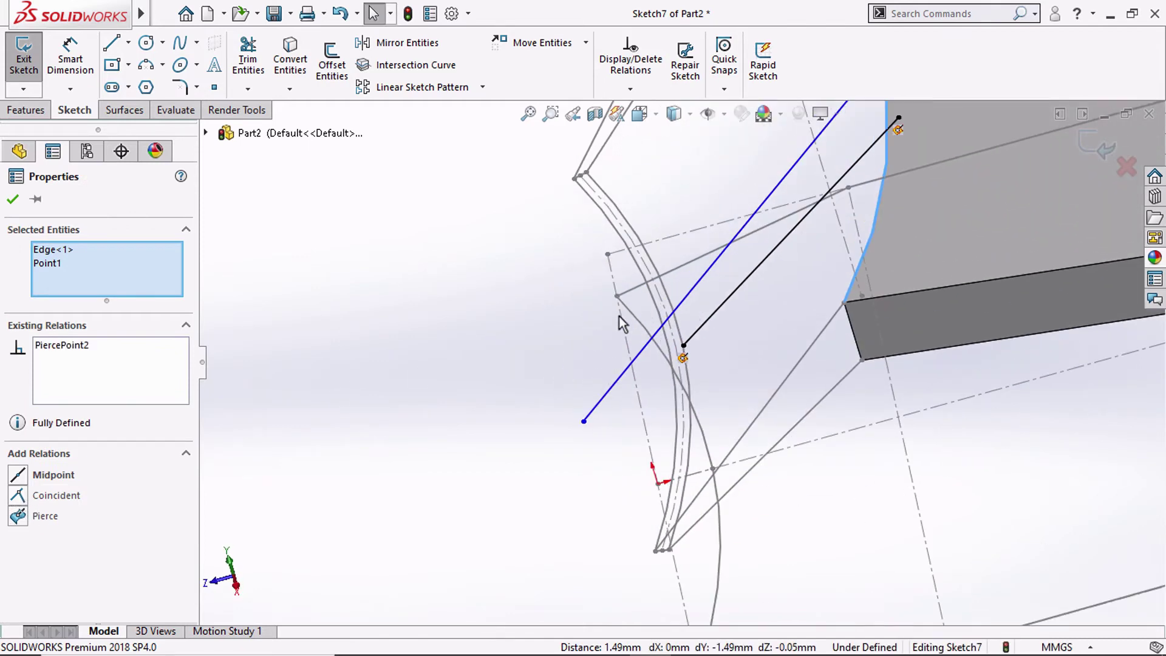
pyautogui.click(626, 243)
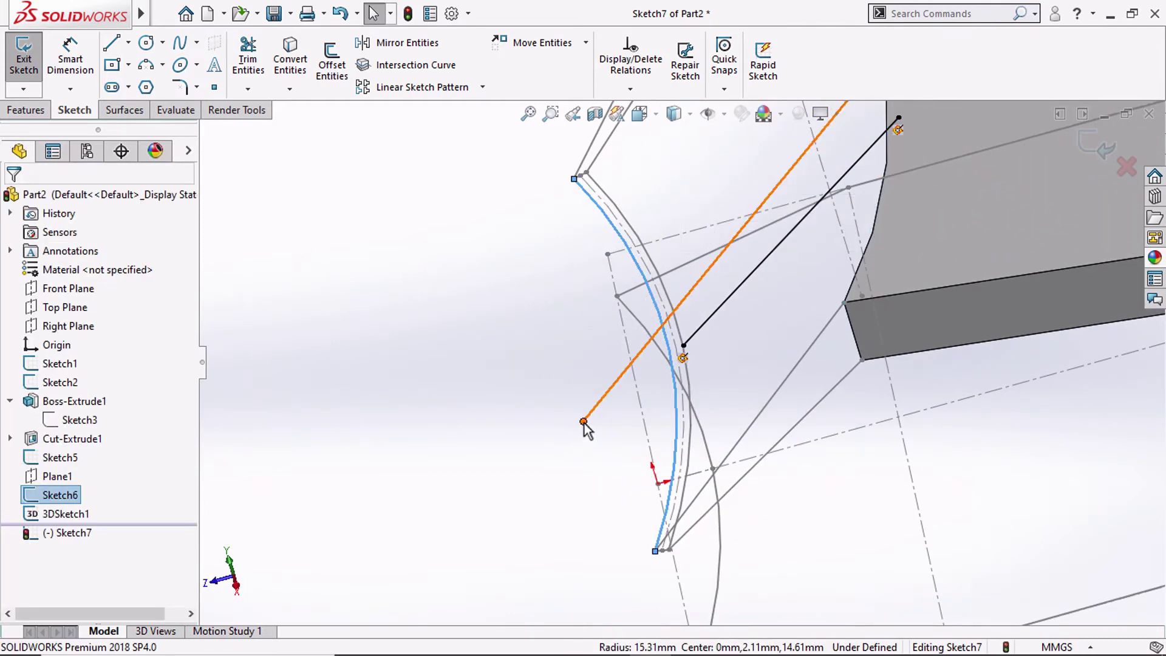
pyautogui.keyDown('ctrl'); pyautogui.click(583, 421); pyautogui.keyUp('ctrl')
pyautogui.click(18, 515)
pyautogui.click(533, 337)
pyautogui.scroll(3, 577, 379)
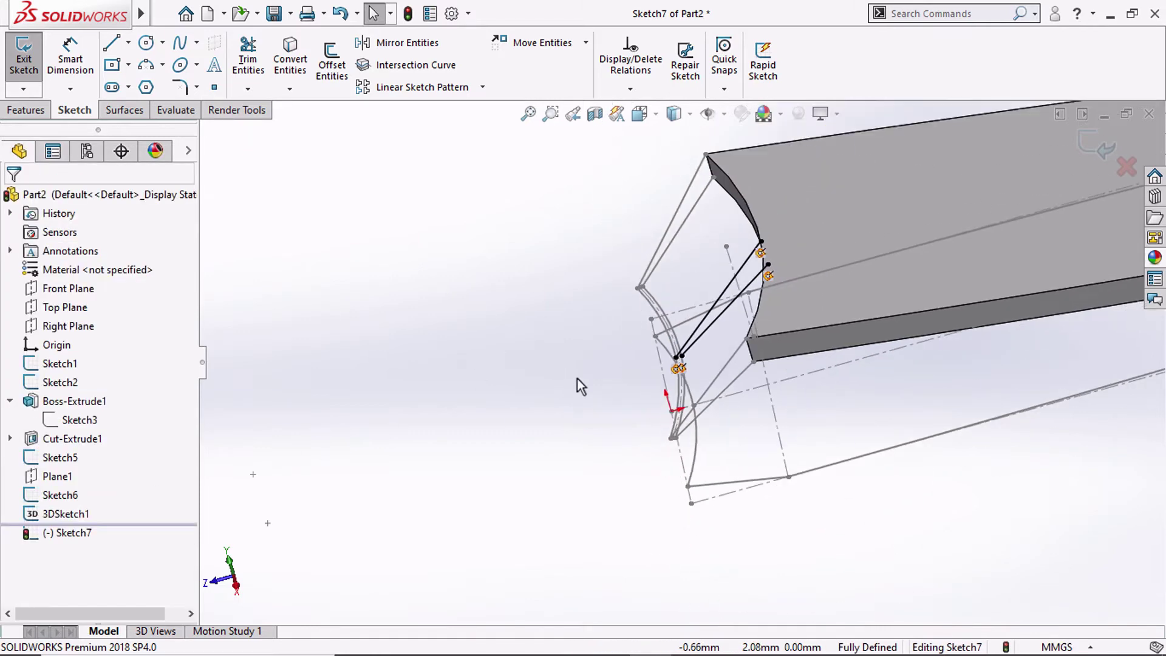
# Check the guide lines in front and isometric views, then exit Sketch7
pyautogui.moveTo(582, 372)
pyautogui.mouseDown(button='middle')
pyautogui.moveTo(581, 257)
pyautogui.moveTo(573, 268)
pyautogui.moveTo(612, 309)
pyautogui.moveTo(612, 352)
pyautogui.moveTo(567, 399)
pyautogui.moveTo(610, 369)
pyautogui.mouseUp(button='middle')
pyautogui.click(640, 113)
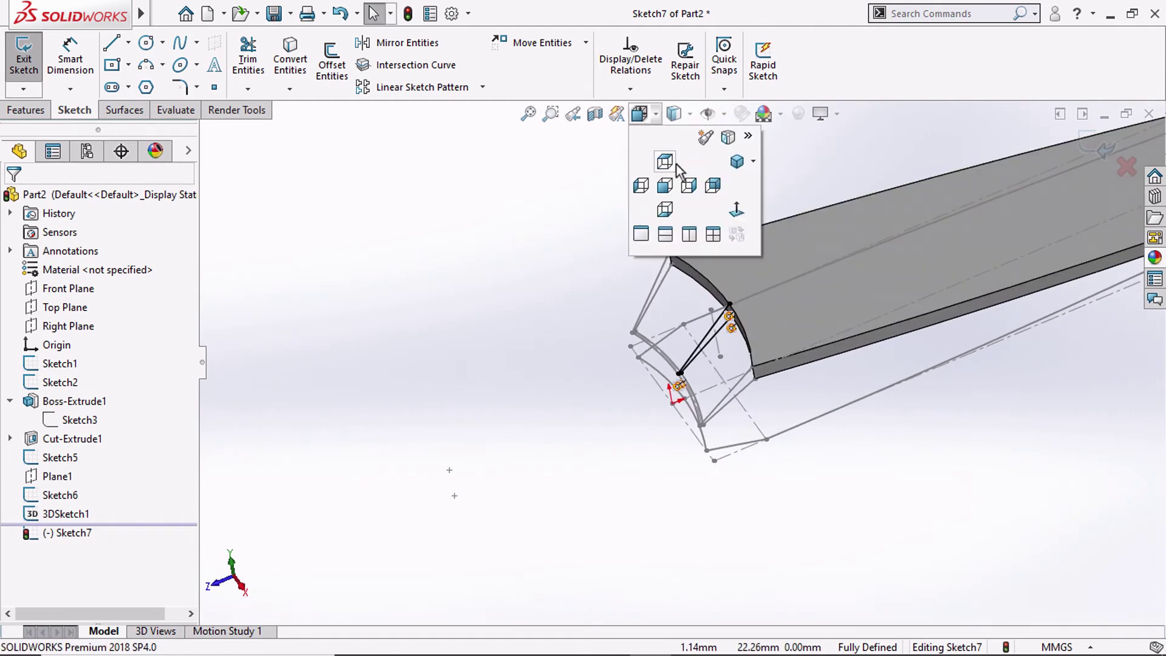
pyautogui.click(670, 187)
pyautogui.click(638, 118)
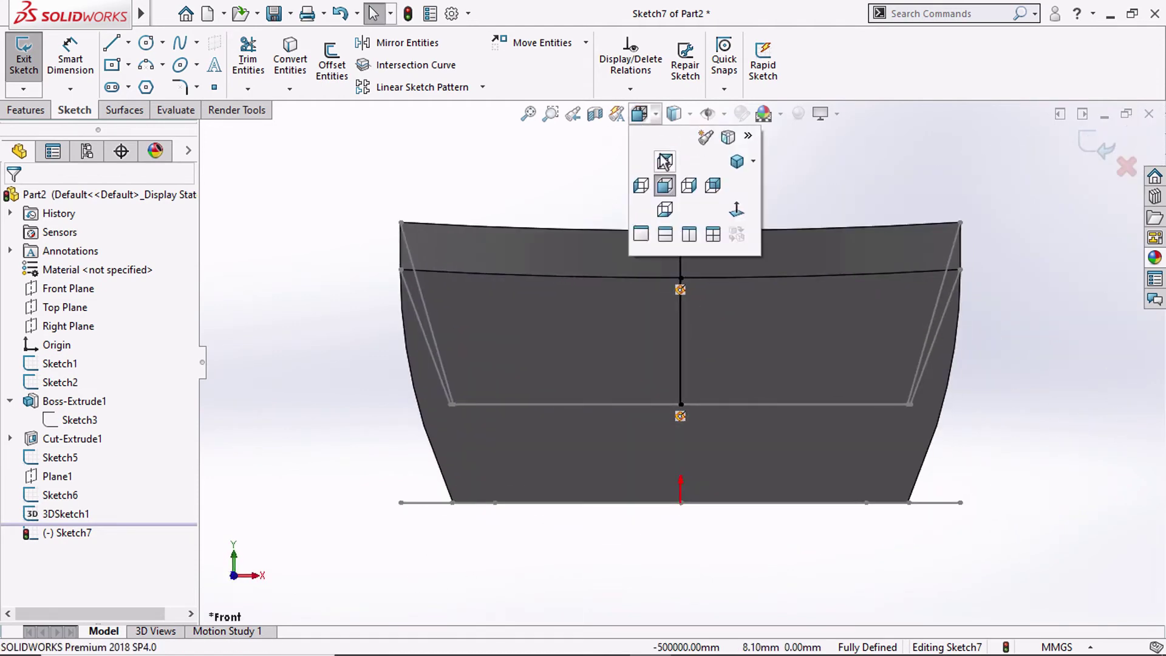
pyautogui.click(736, 162)
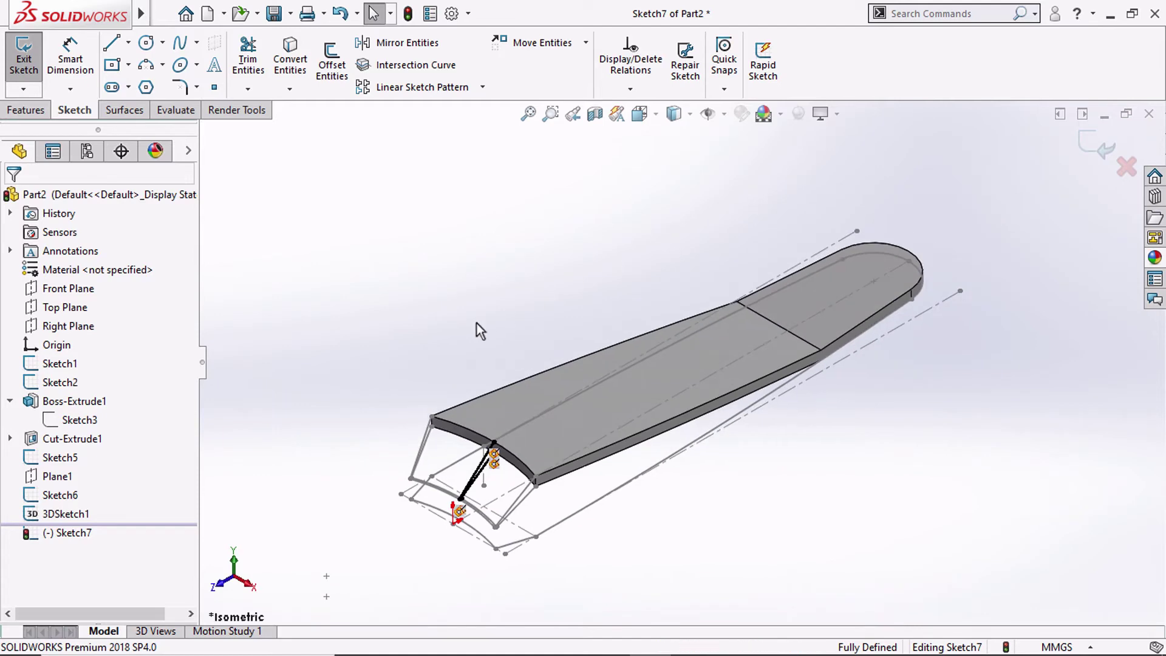
pyautogui.scroll(-1, 447, 392)
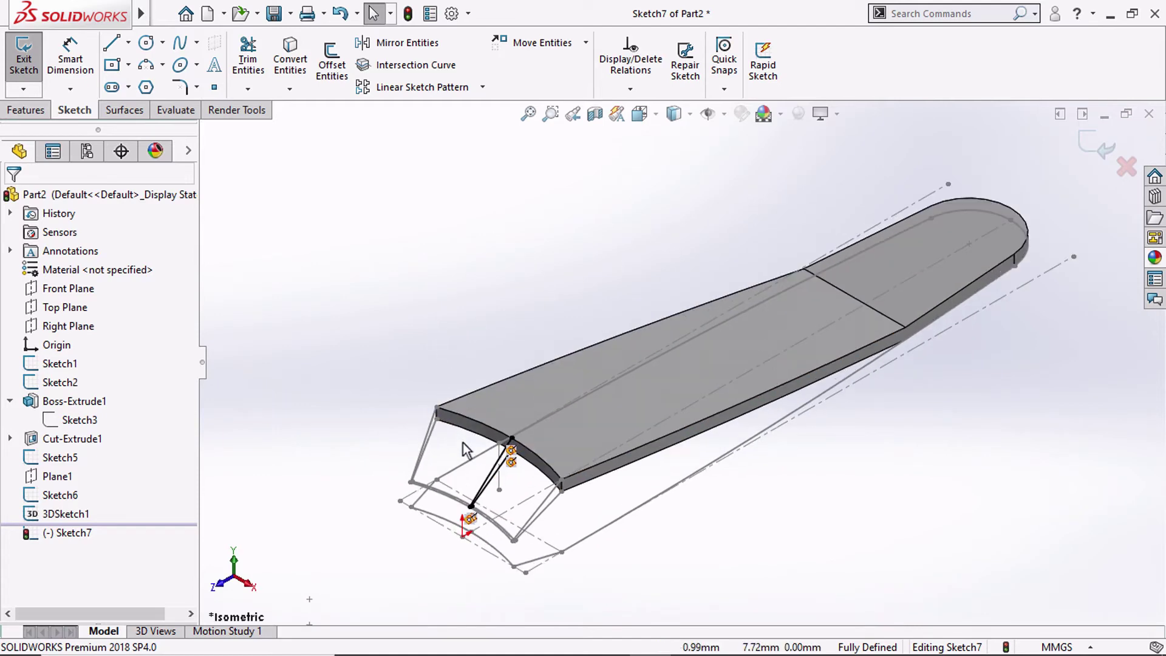
pyautogui.click(1089, 146)
# Hide the unneeded lower sketch lines and start a loft feature
pyautogui.scroll(-2, 513, 555)
pyautogui.scroll(-1, 583, 523)
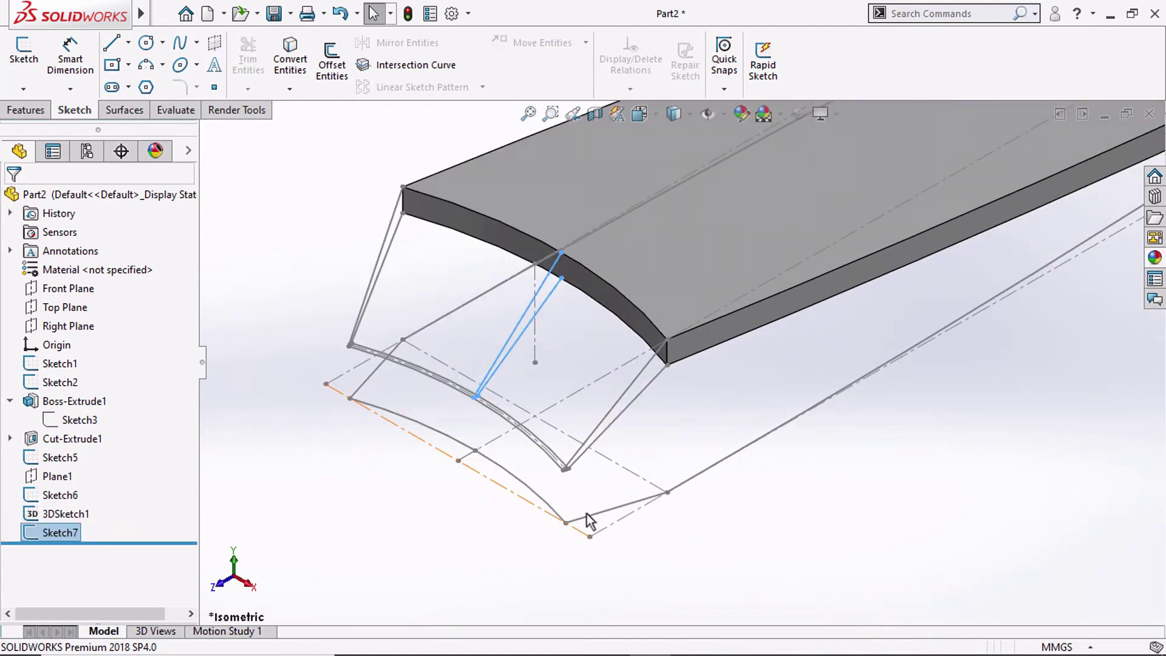
pyautogui.click(589, 521)
pyautogui.click(666, 465)
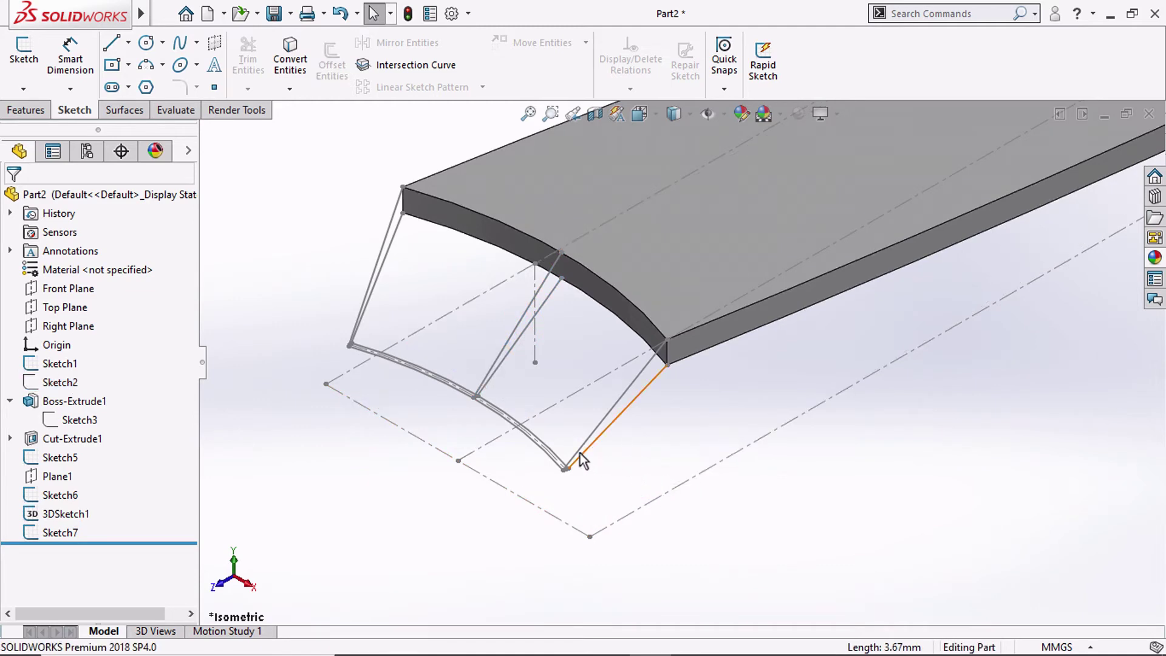
pyautogui.scroll(5, 580, 453)
pyautogui.moveTo(465, 388)
pyautogui.mouseDown(button='middle')
pyautogui.moveTo(431, 318)
pyautogui.moveTo(524, 341)
pyautogui.mouseUp(button='middle')
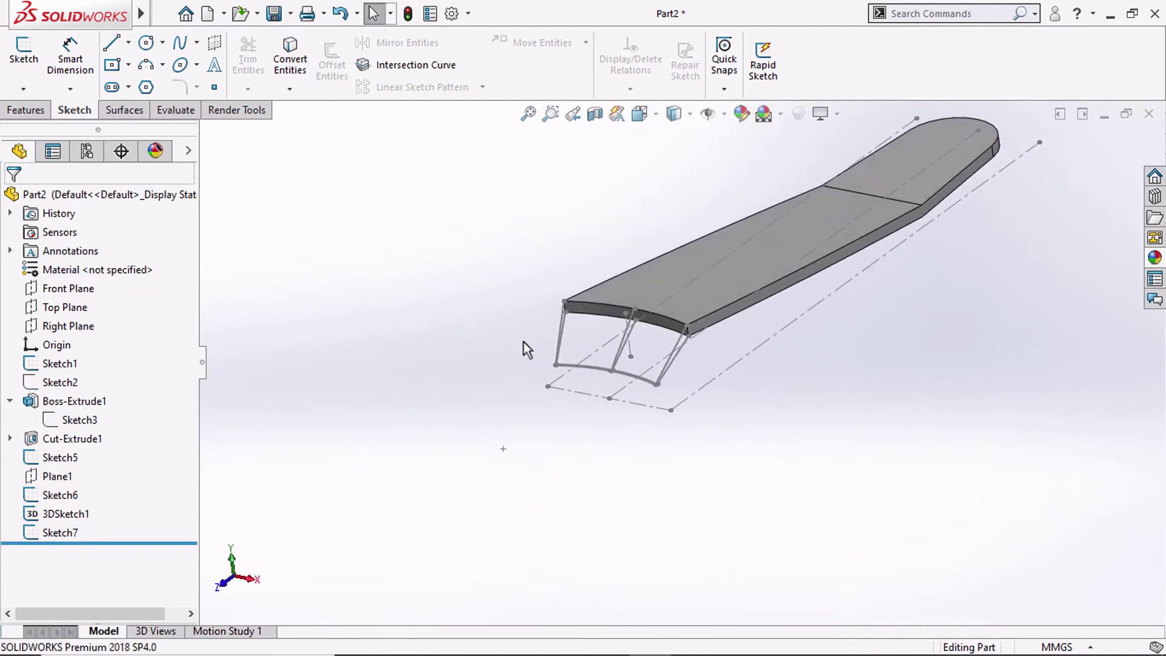
pyautogui.click(37, 113)
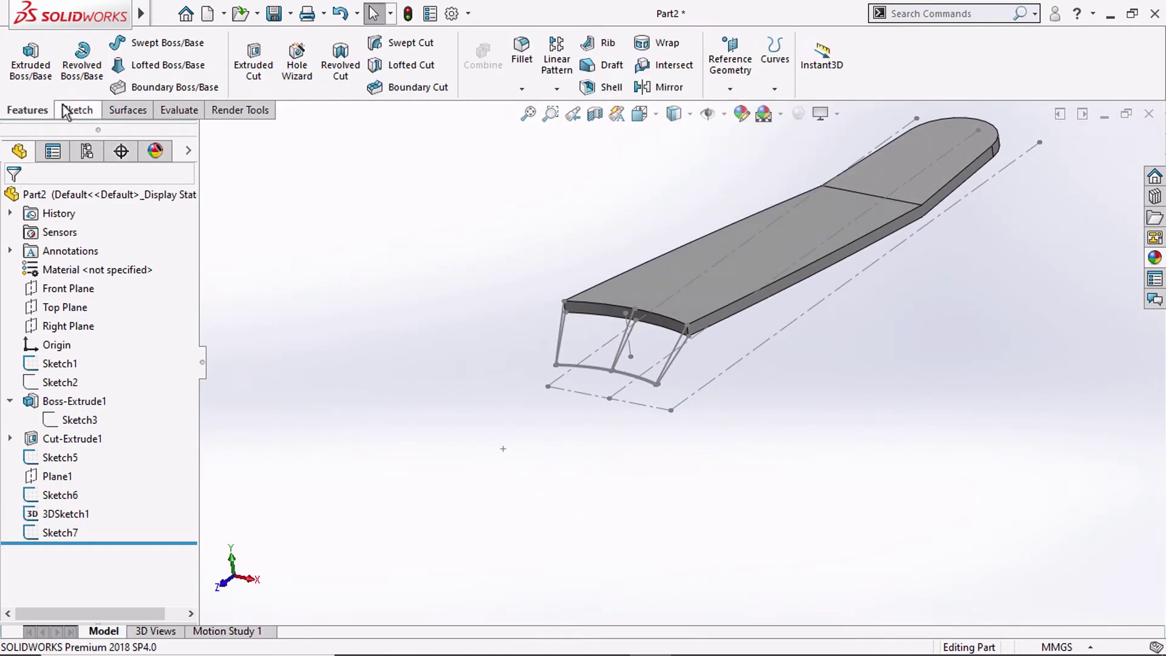
pyautogui.click(119, 65)
# Set the bar's end face and the Sketch6 profile as the two loft profiles
pyautogui.scroll(-3, 612, 327)
pyautogui.scroll(-2, 612, 327)
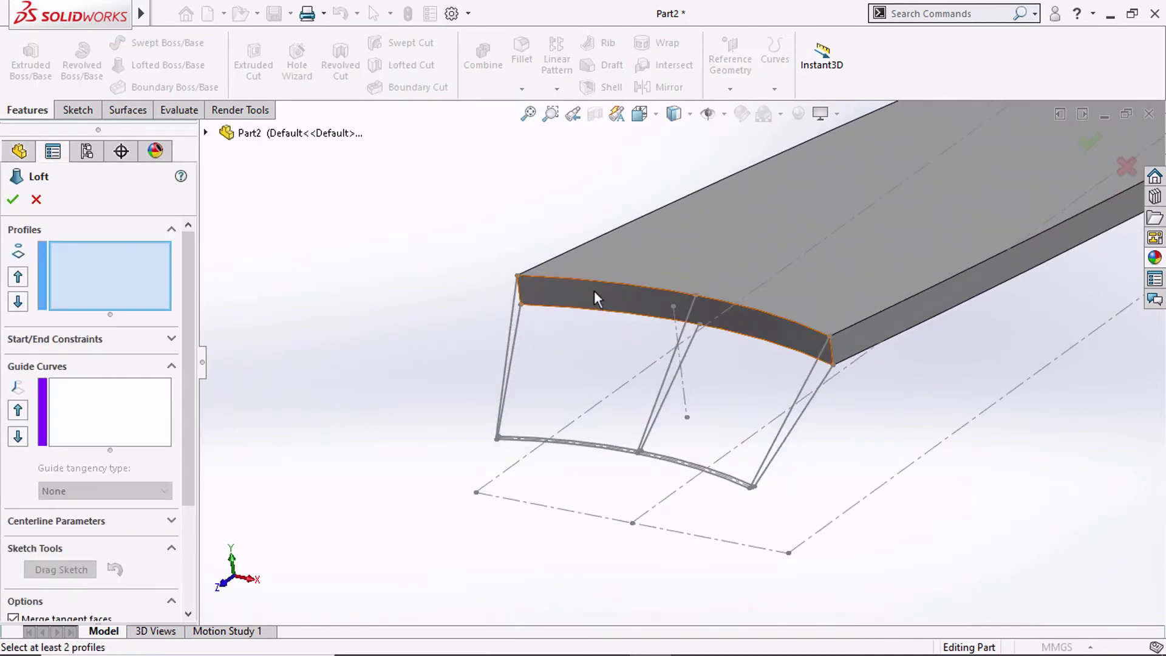
pyautogui.click(593, 292)
pyautogui.scroll(-4, 521, 435)
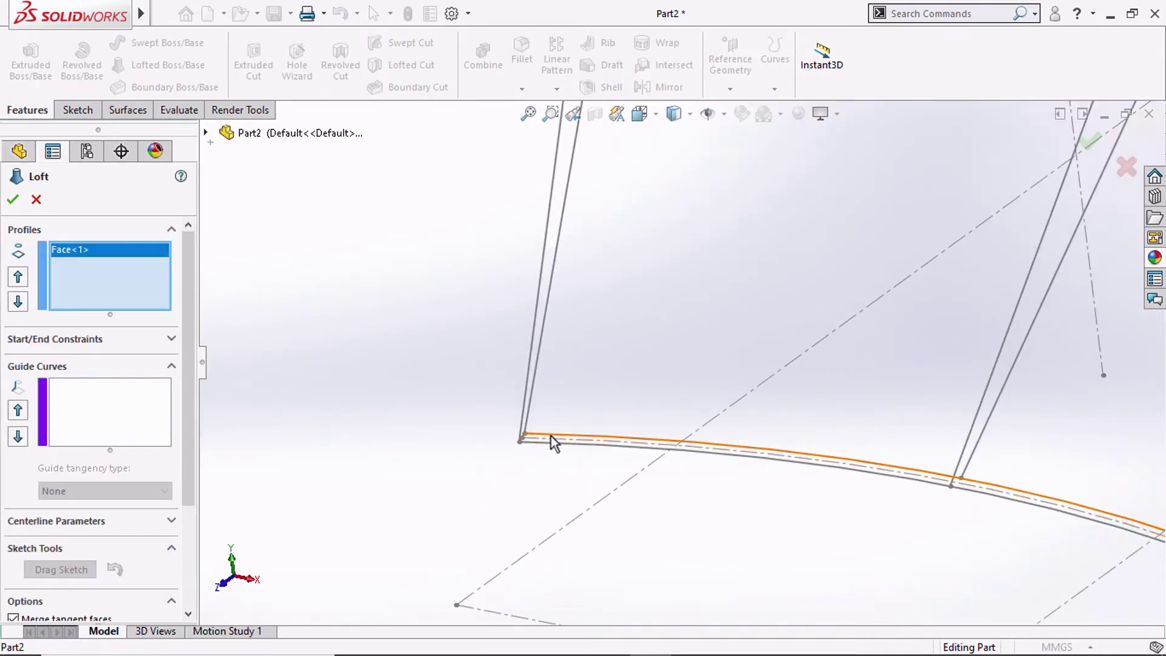
pyautogui.click(551, 436)
pyautogui.scroll(3, 533, 416)
pyautogui.moveTo(534, 417)
pyautogui.mouseDown(button='middle')
pyautogui.moveTo(534, 403)
pyautogui.moveTo(676, 340)
pyautogui.mouseUp(button='middle')
pyautogui.scroll(-2, 676, 340)
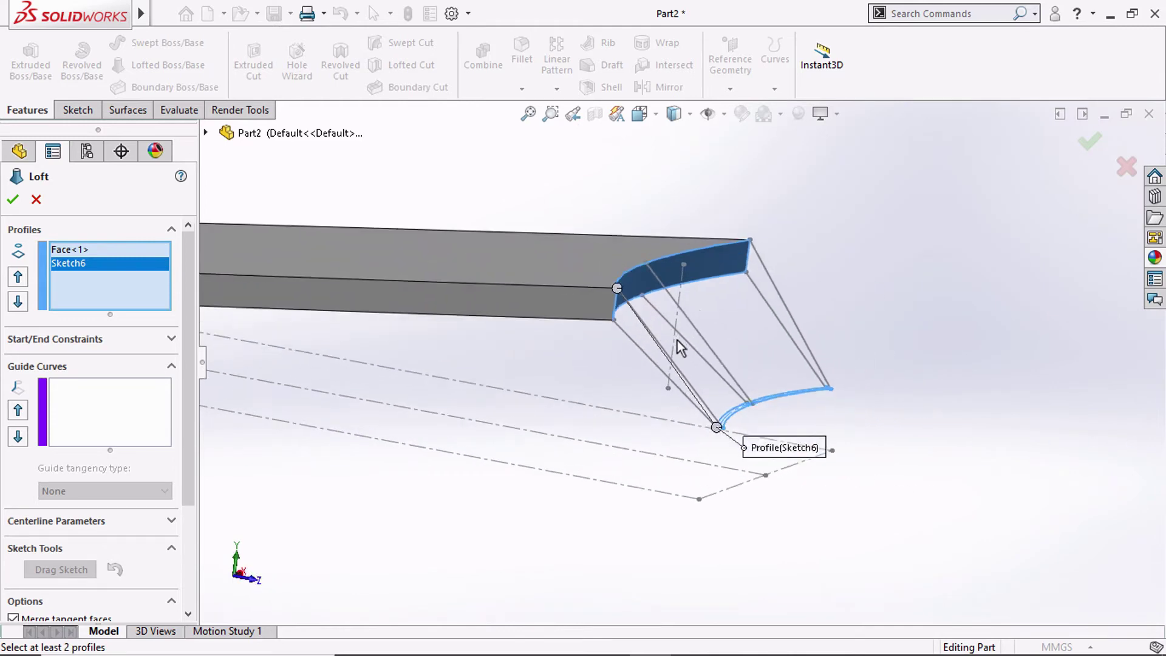
pyautogui.scroll(-2, 677, 340)
pyautogui.scroll(-1, 672, 362)
# Add the first three sketch lines as loft guide curves
pyautogui.click(121, 402)
pyautogui.scroll(-2, 625, 404)
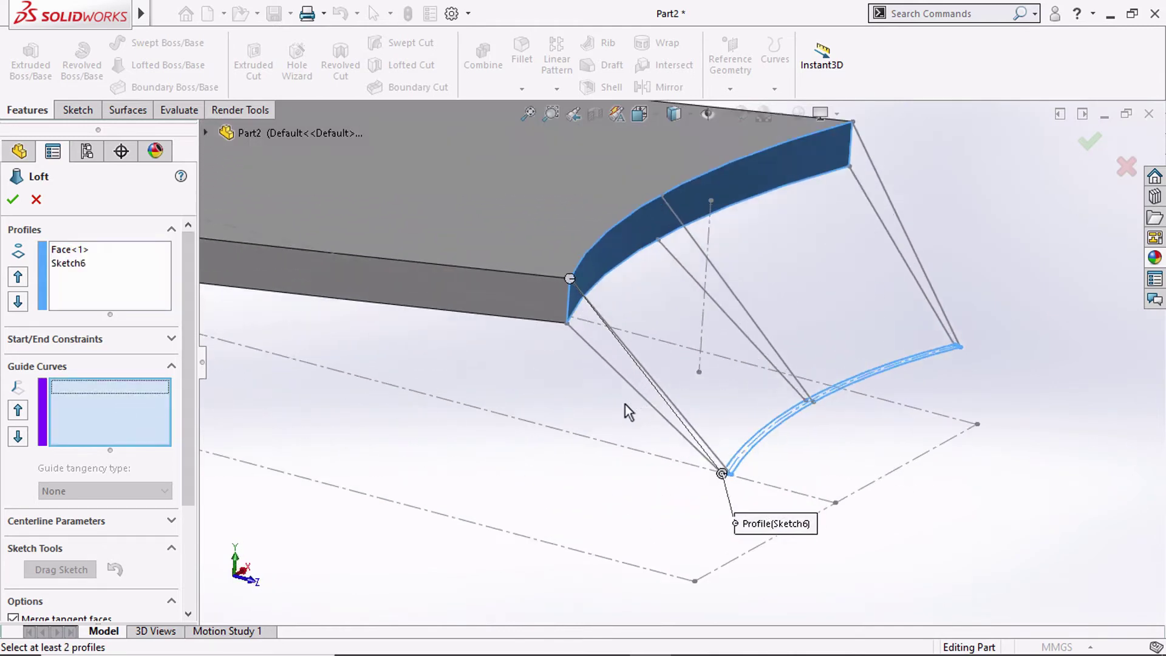
pyautogui.click(635, 386)
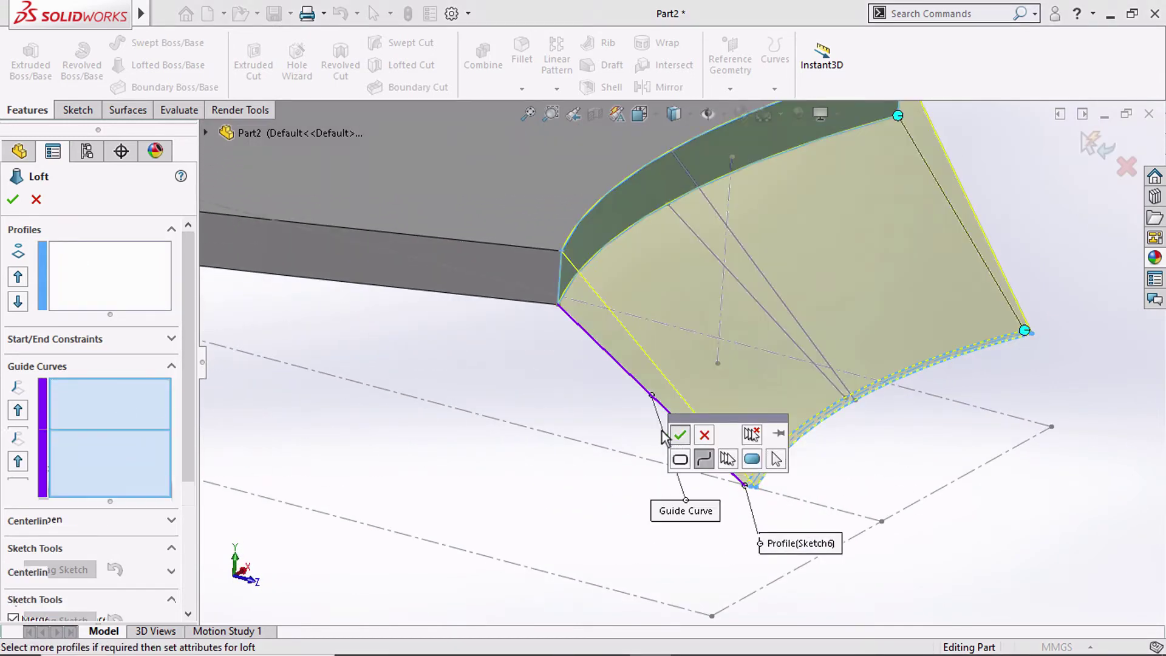
pyautogui.click(679, 434)
pyautogui.click(662, 375)
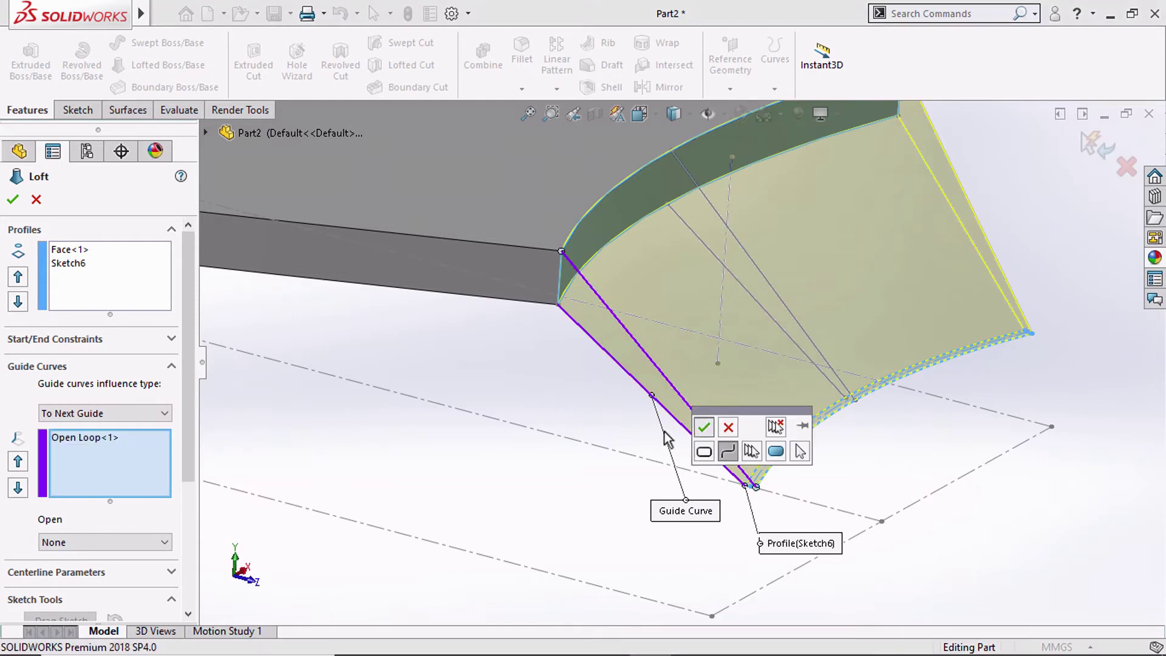
pyautogui.click(704, 427)
pyautogui.moveTo(706, 304); pyautogui.dragTo(772, 322, button='middle')
pyautogui.click(726, 372)
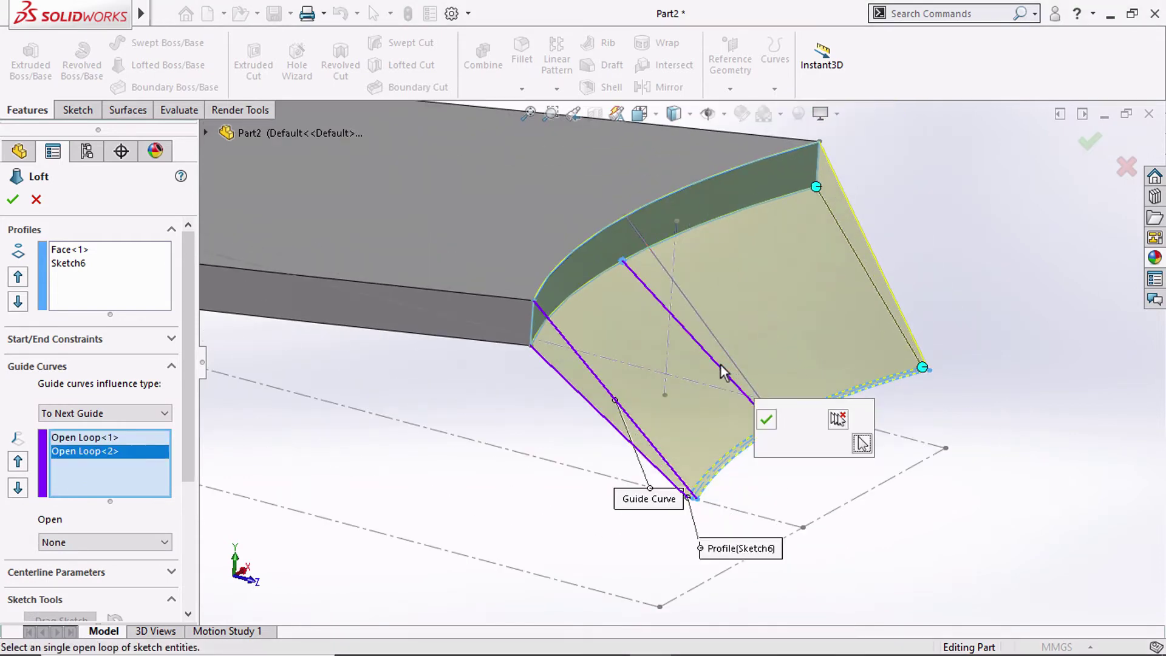
pyautogui.click(712, 338)
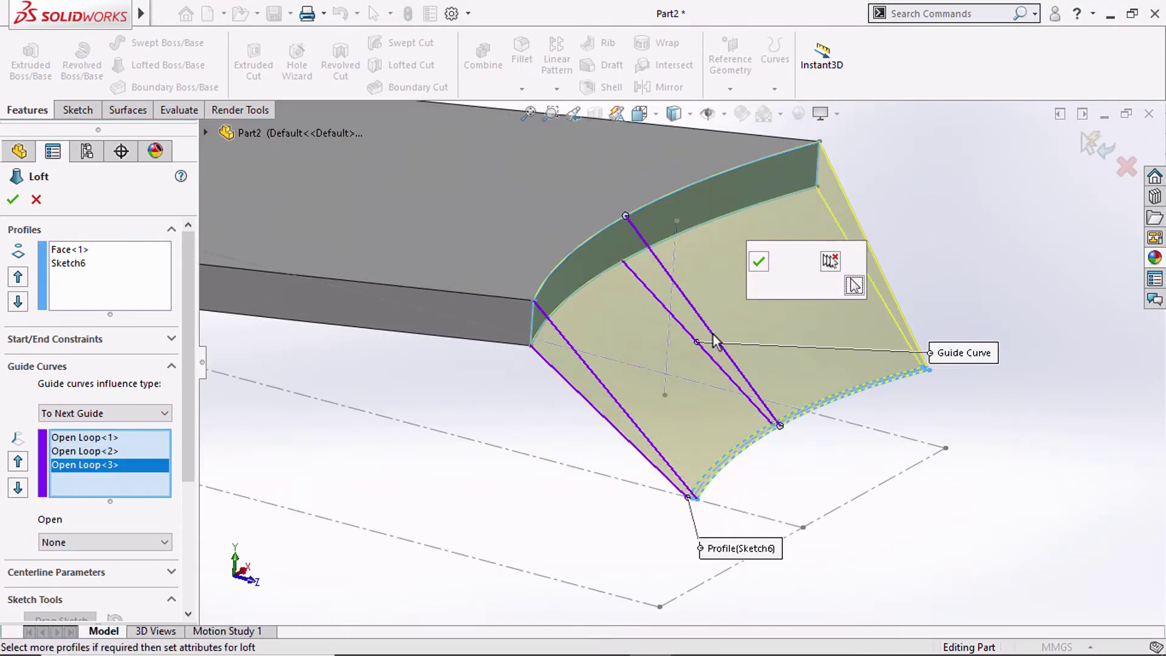
# Add the right edge lines as further guide curves and create Loft1
pyautogui.click(759, 262)
pyautogui.click(837, 222)
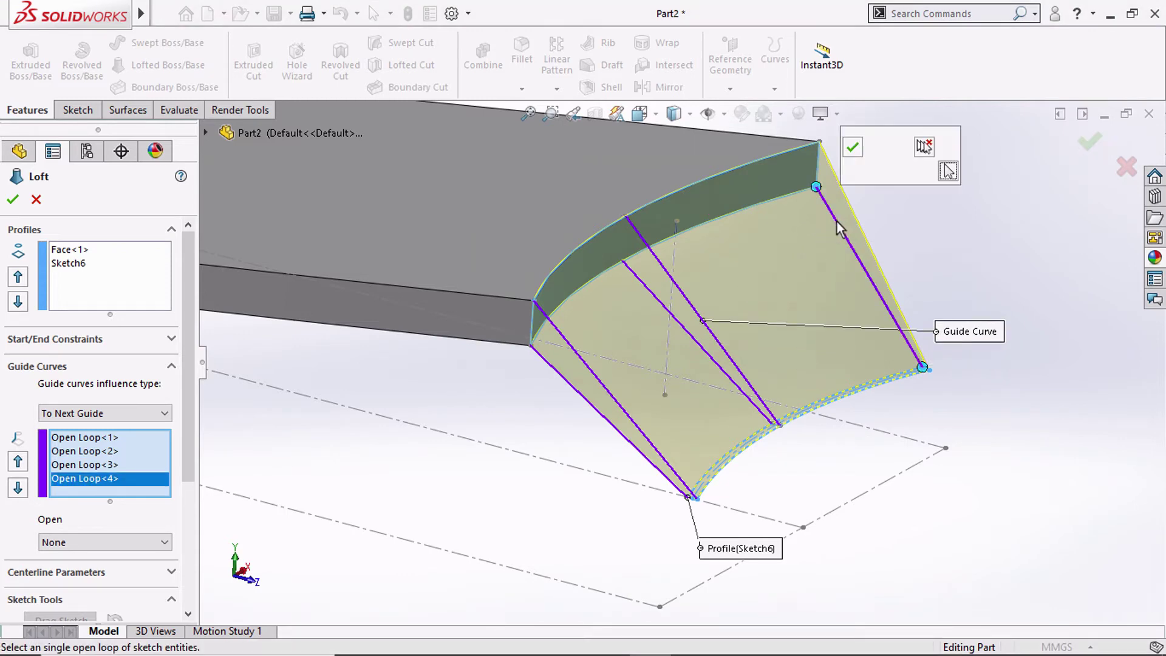
pyautogui.click(852, 146)
pyautogui.click(843, 182)
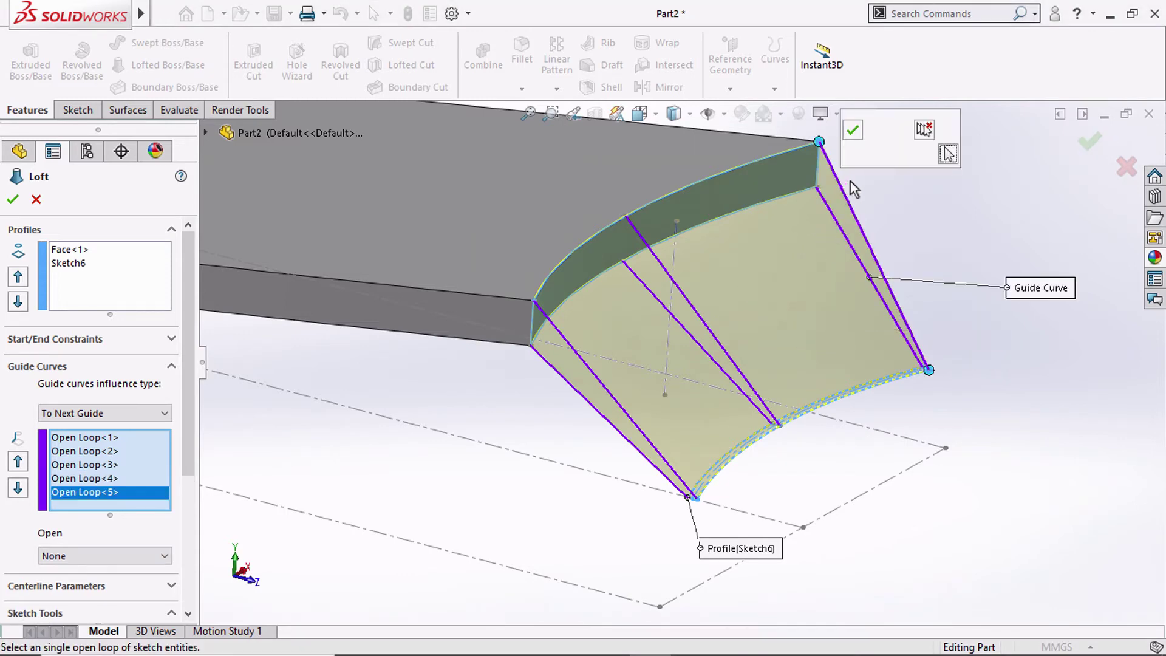
pyautogui.click(852, 130)
pyautogui.press('z')
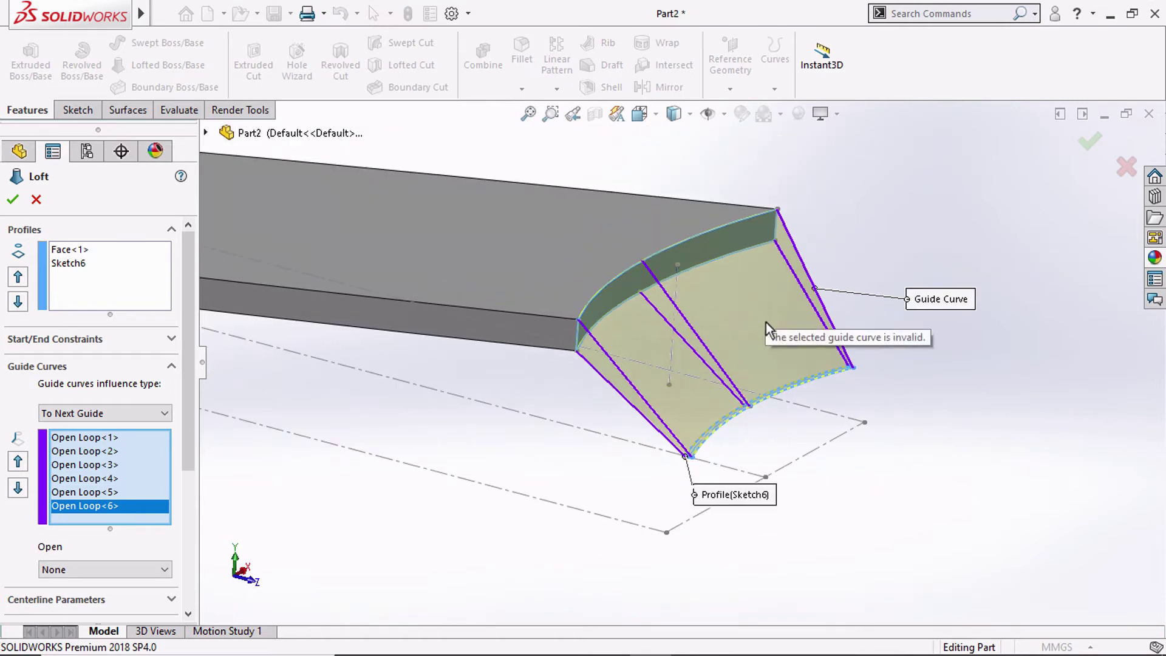
pyautogui.click(1084, 146)
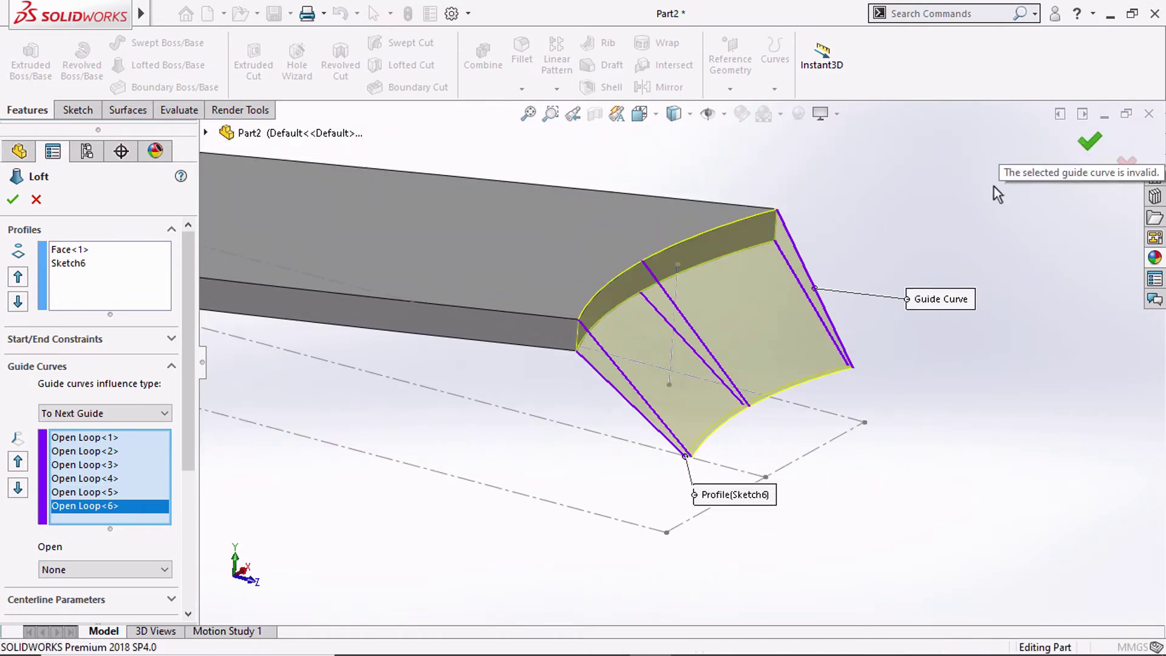
pyautogui.moveTo(867, 276)
pyautogui.mouseDown(button='middle')
pyautogui.moveTo(847, 297)
pyautogui.moveTo(715, 316)
pyautogui.moveTo(690, 360)
pyautogui.moveTo(680, 328)
pyautogui.mouseUp(button='middle')
pyautogui.click(641, 114)
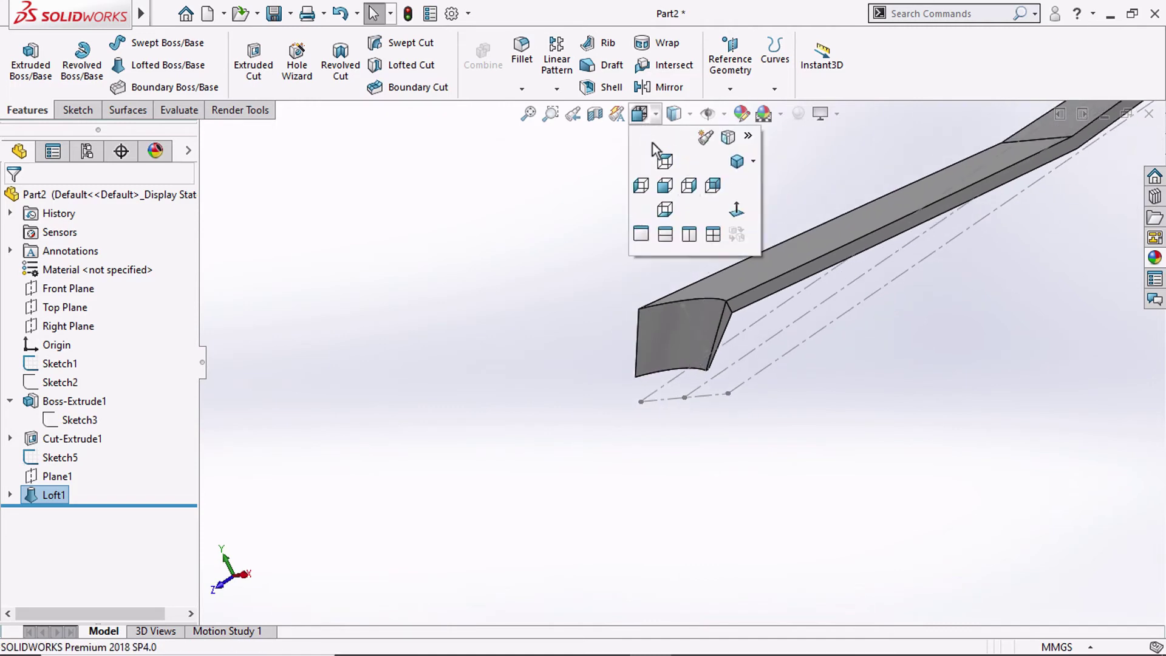
pyautogui.click(739, 168)
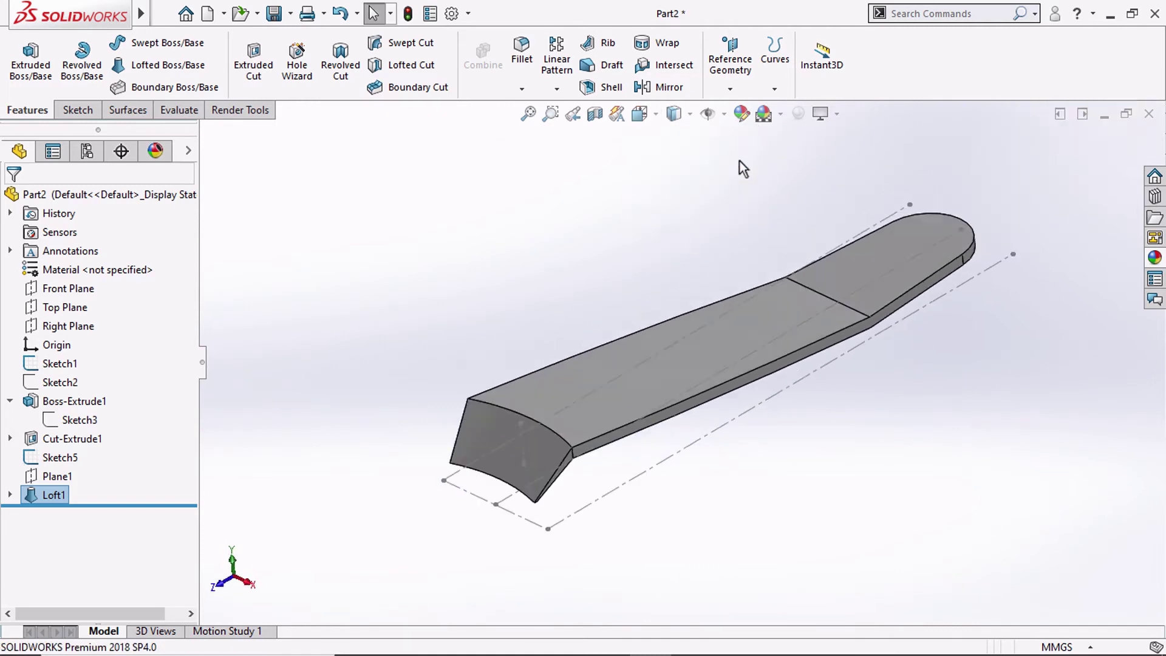
pyautogui.click(645, 122)
pyautogui.click(665, 184)
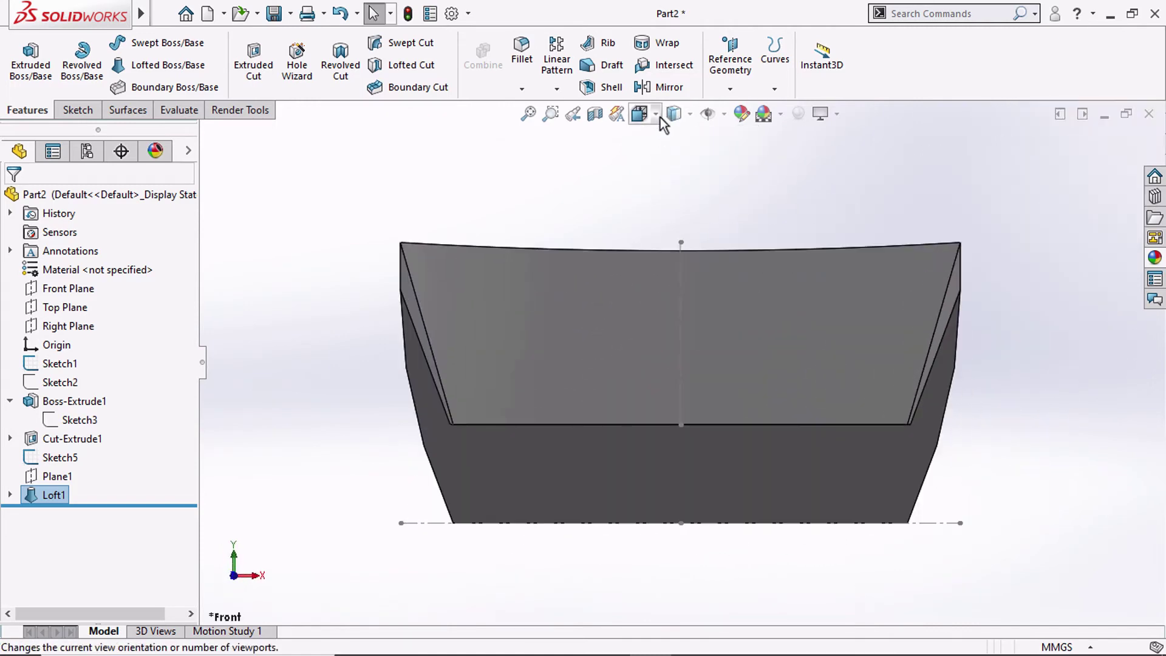
pyautogui.click(661, 118)
pyautogui.click(669, 162)
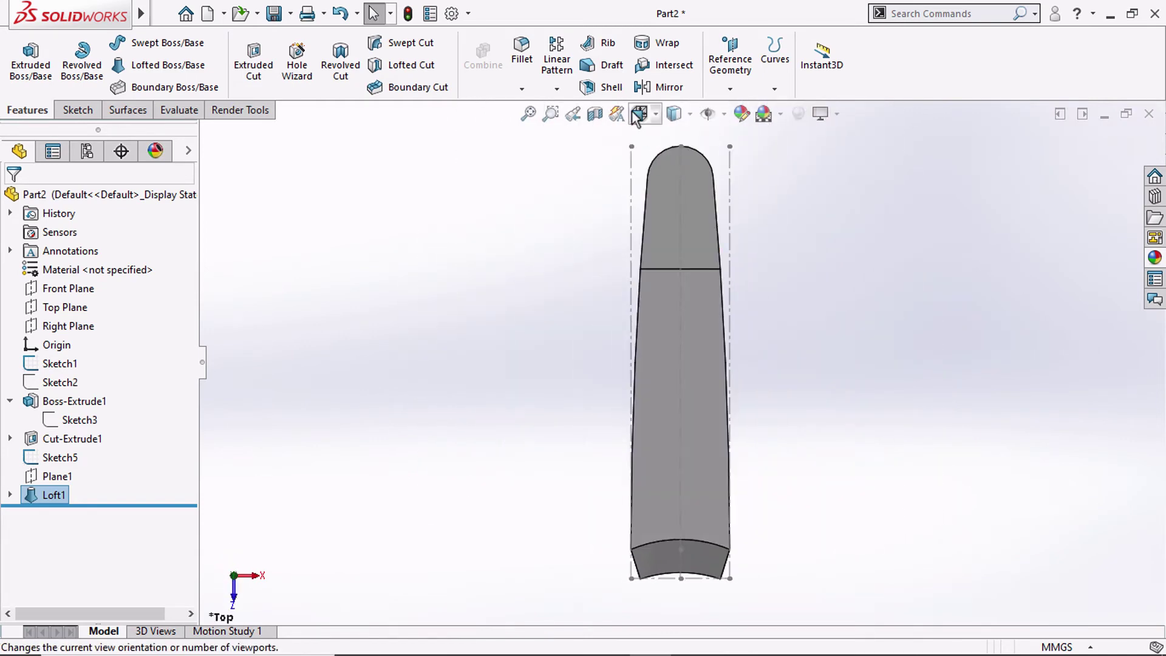
pyautogui.click(635, 118)
pyautogui.click(736, 162)
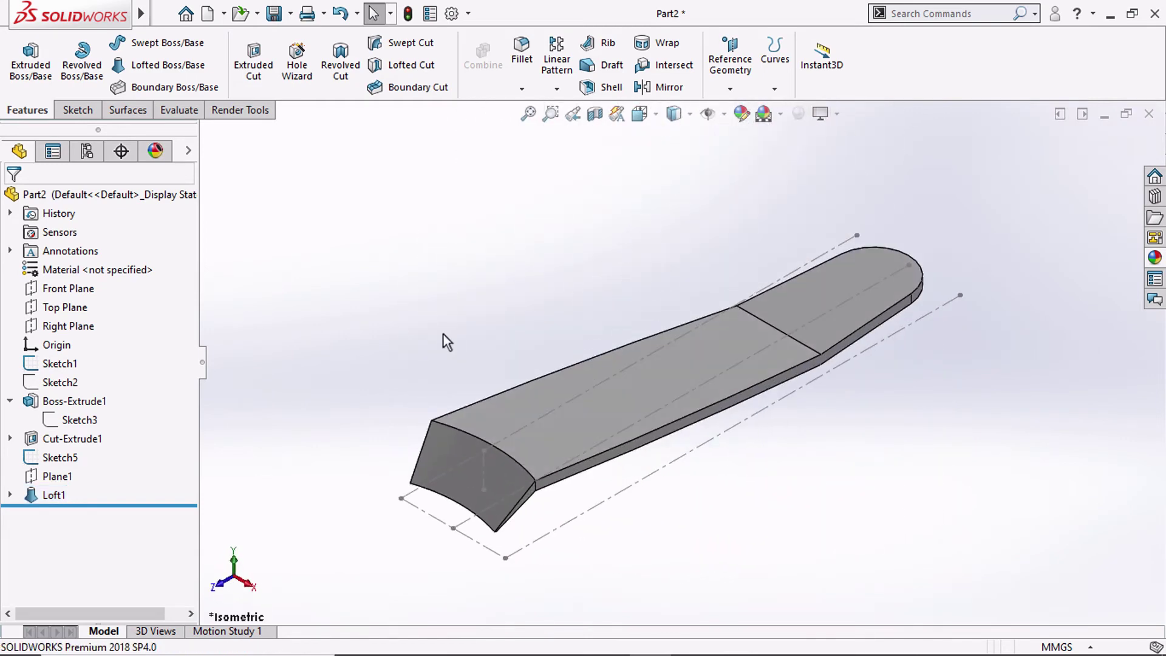
# Round the lofted end's front curved top edge with a 1.2 mm fillet
pyautogui.click(516, 66)
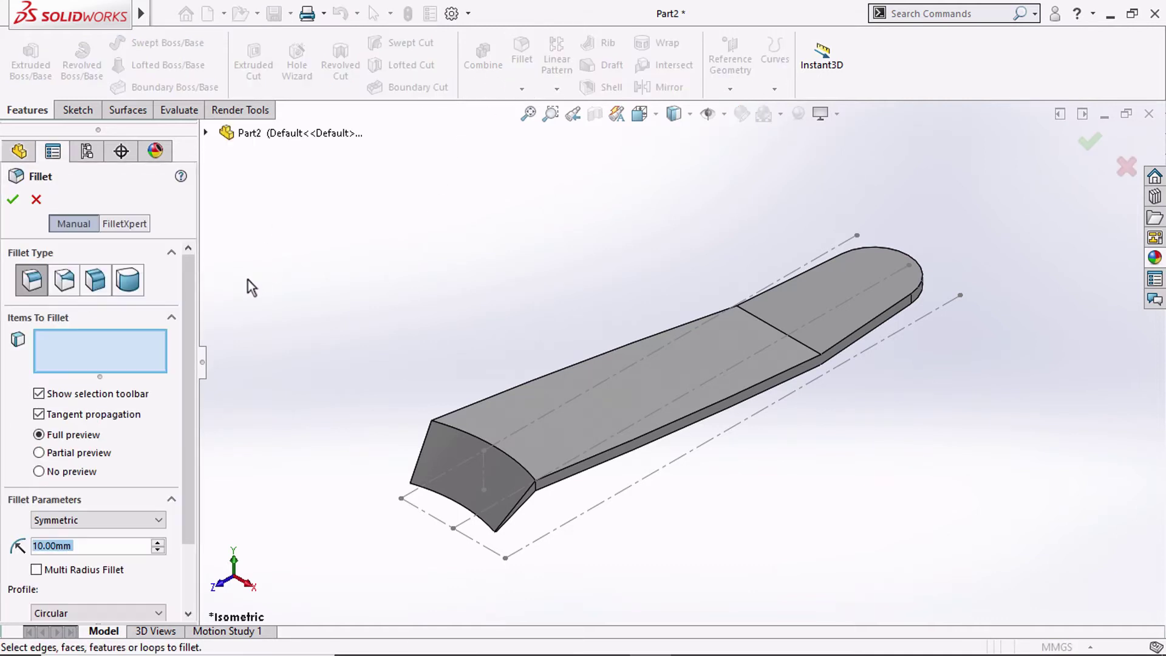
pyautogui.write('1.2')
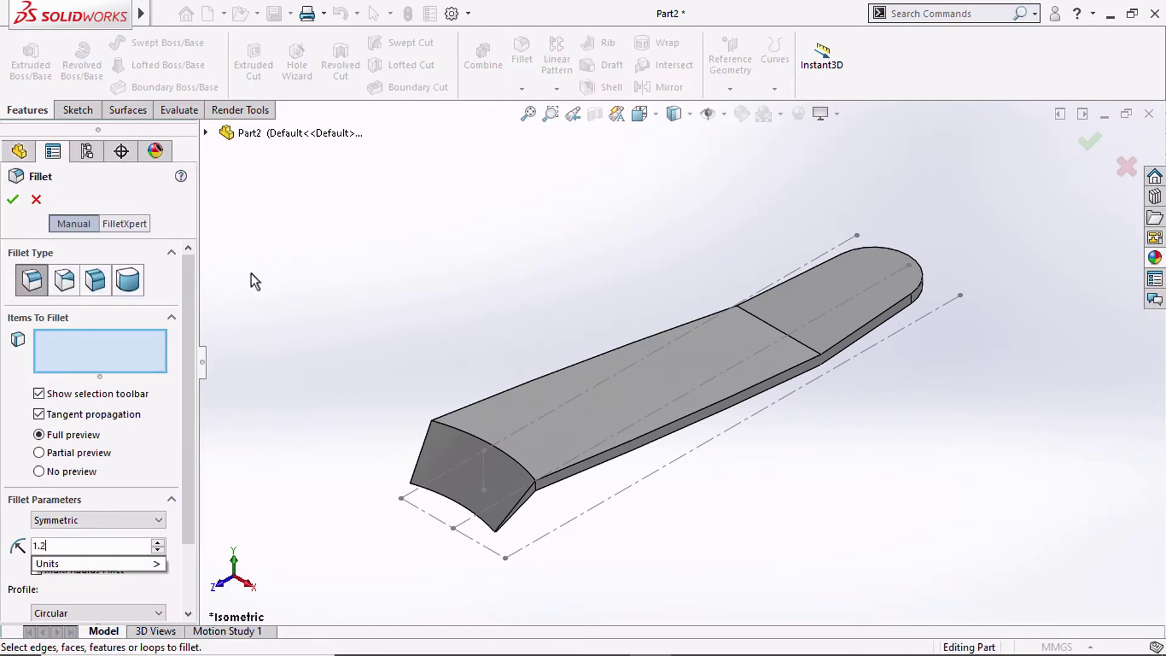
pyautogui.press('Return')
pyautogui.click(454, 425)
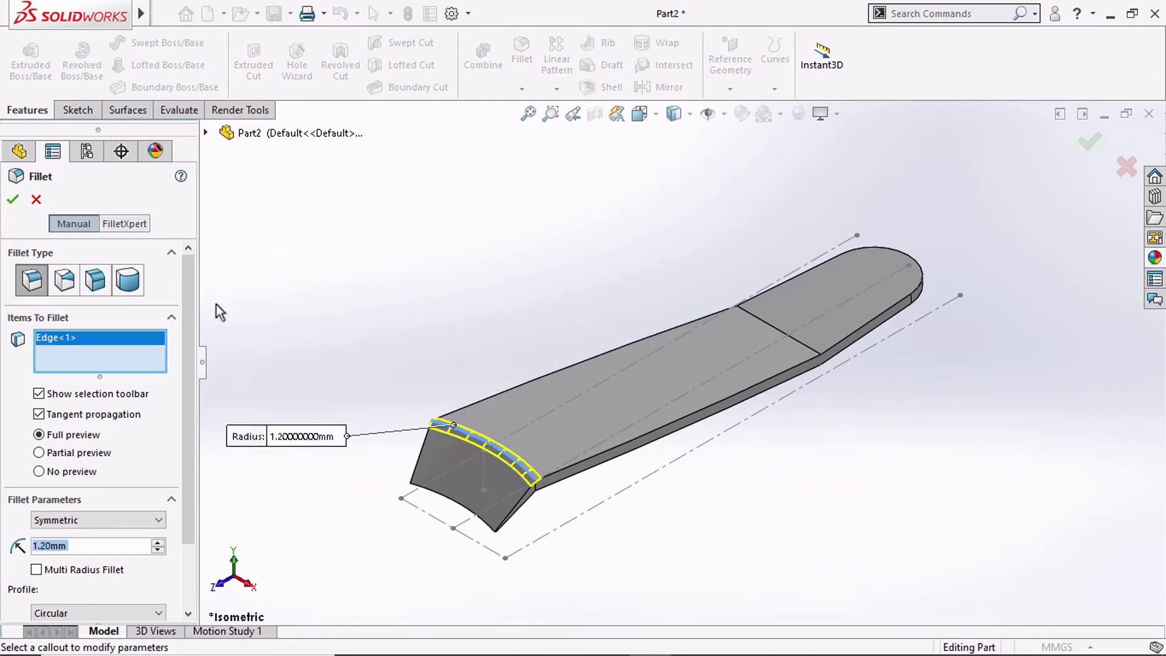
pyautogui.click(12, 202)
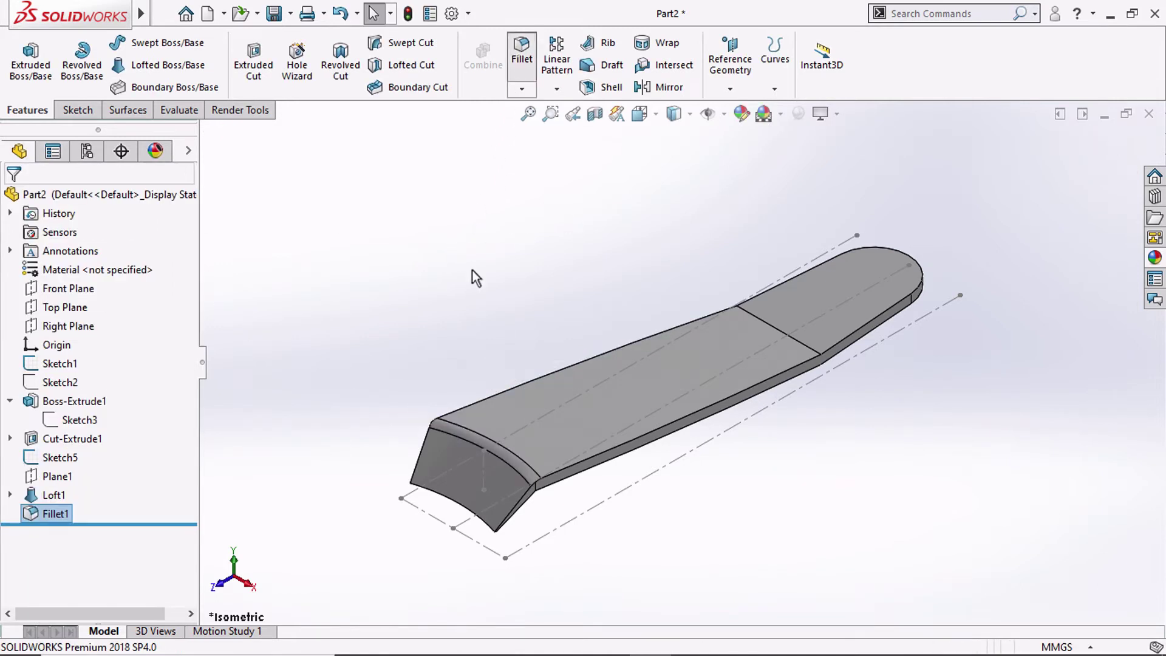
pyautogui.press('Return')
# Round the lower front curved edge of the lofted end with a 1 mm fillet
pyautogui.moveTo(475, 278); pyautogui.dragTo(429, 200, button='middle')
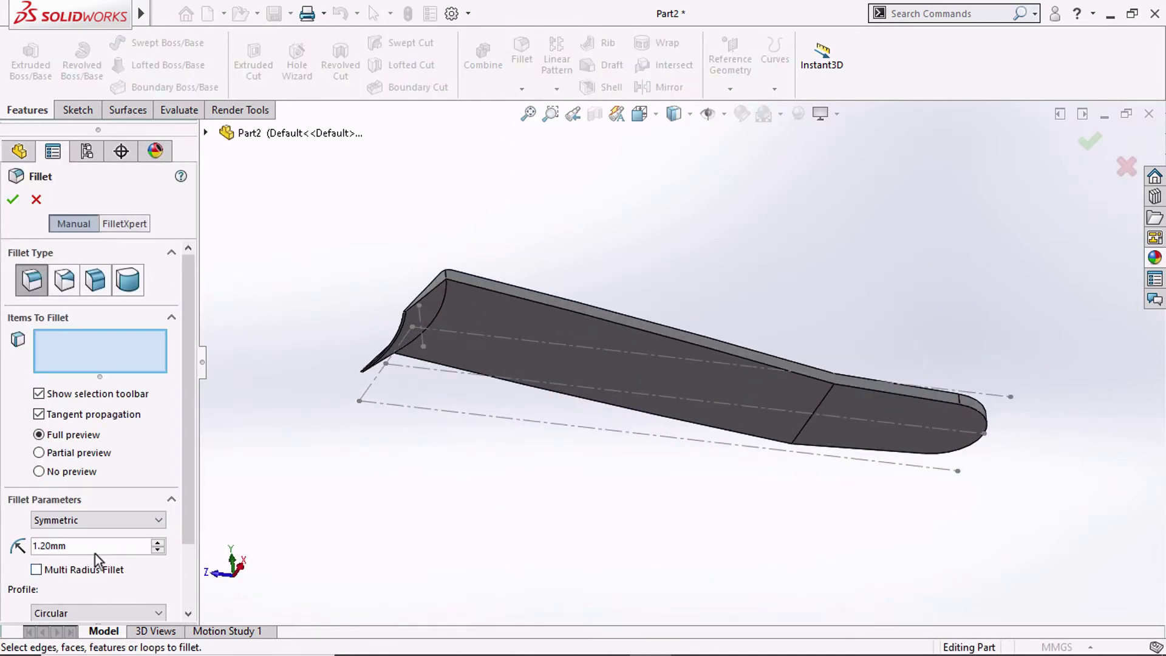
pyautogui.write('1')
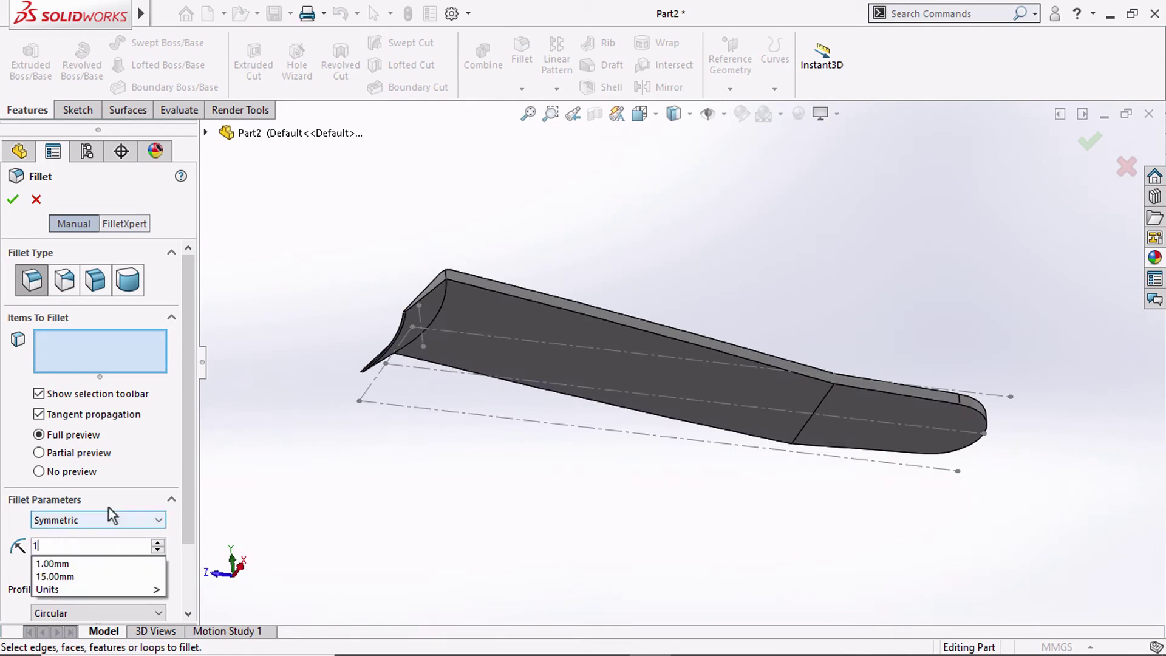
pyautogui.click(447, 293)
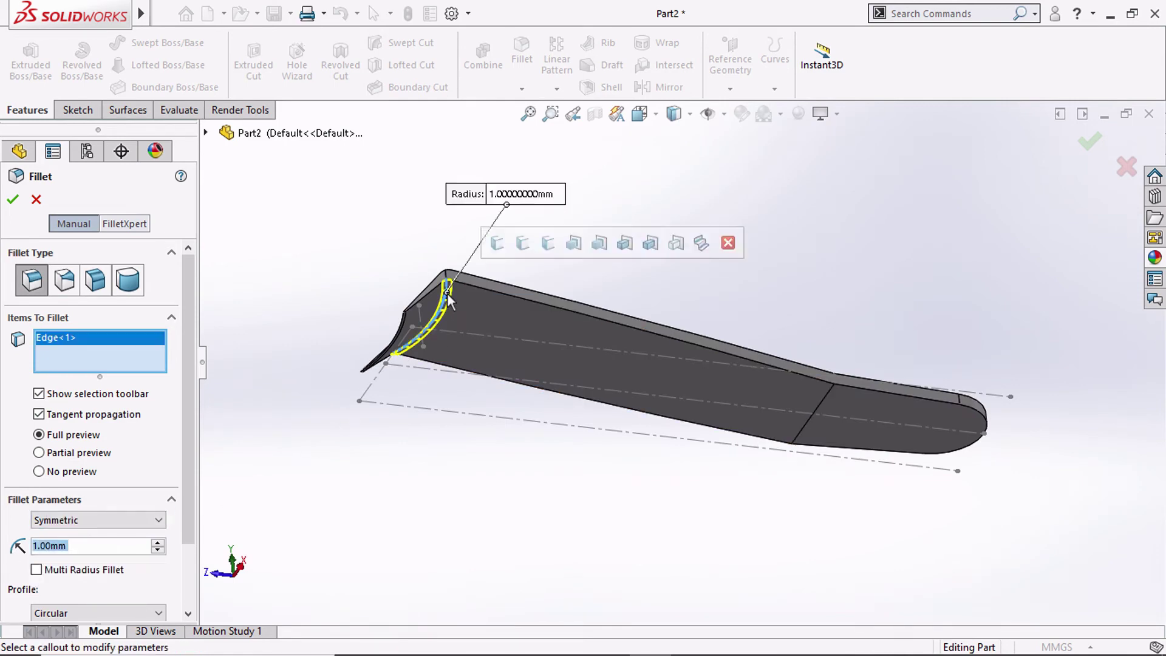
pyautogui.click(12, 199)
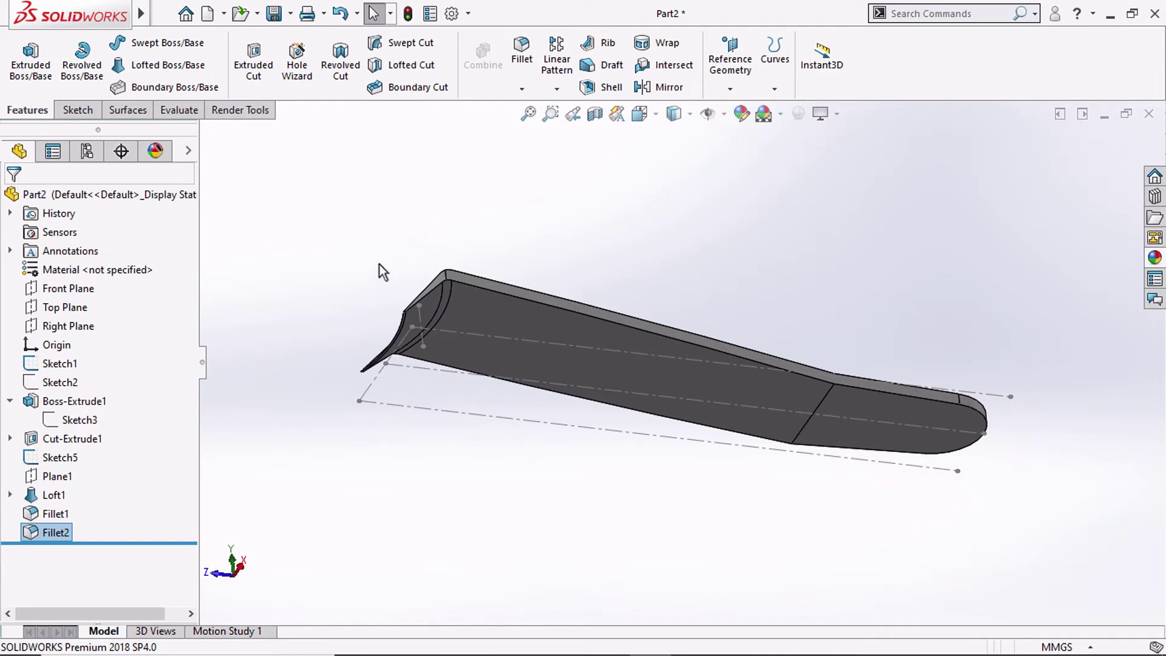
pyautogui.moveTo(380, 267)
pyautogui.mouseDown(button='middle')
pyautogui.moveTo(405, 222)
pyautogui.moveTo(385, 254)
pyautogui.moveTo(424, 347)
pyautogui.moveTo(423, 389)
pyautogui.mouseUp(button='middle')
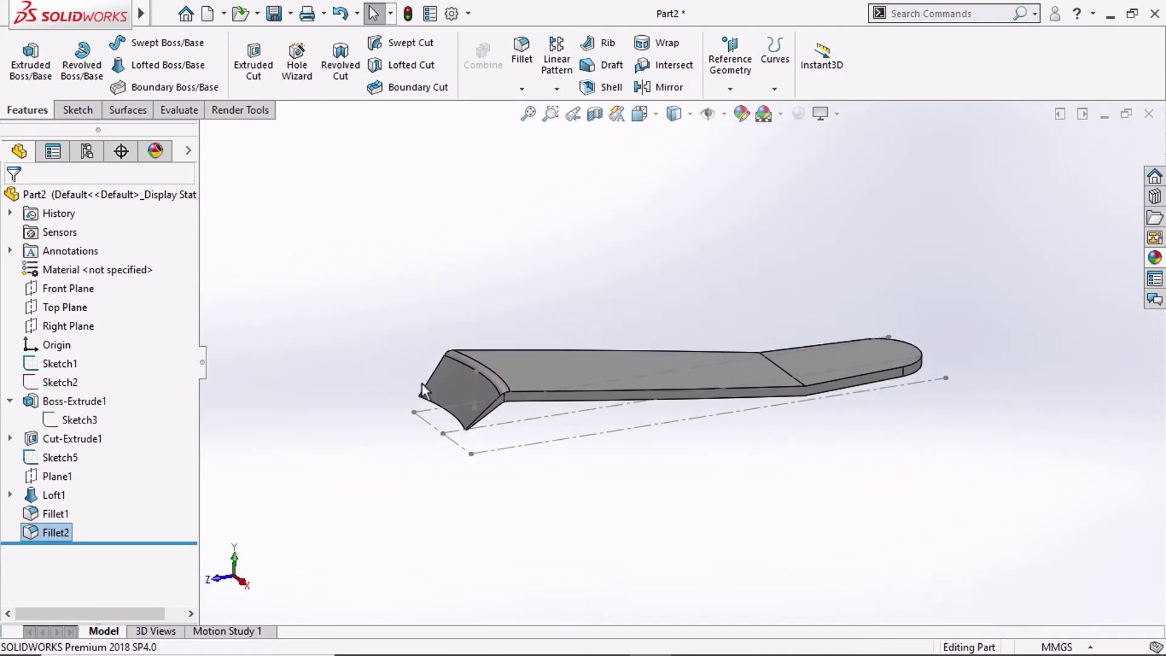
# Inspect the filleted bracket in Top, Front and Isometric views
pyautogui.click(639, 114)
pyautogui.click(664, 169)
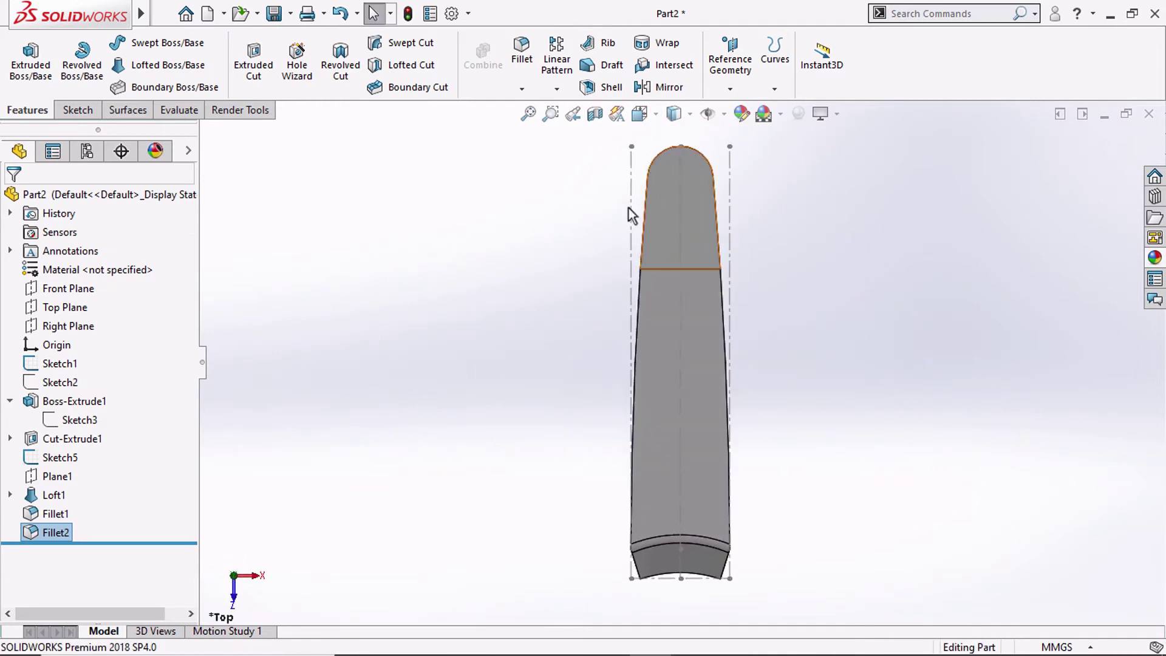
pyautogui.click(639, 113)
pyautogui.click(661, 177)
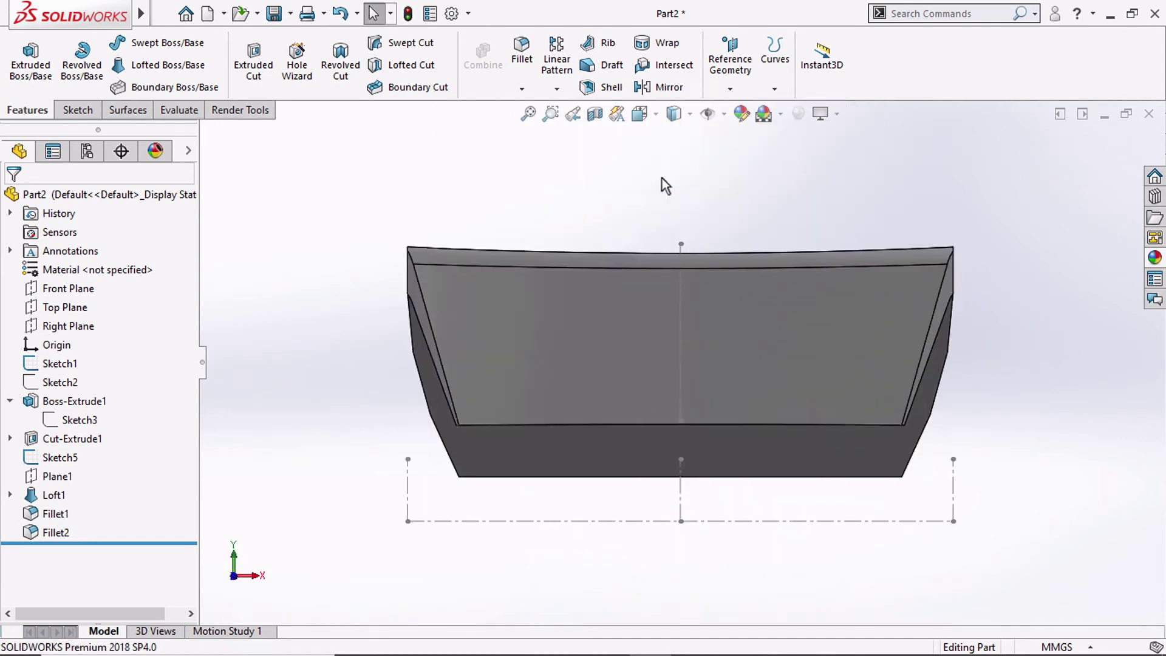
pyautogui.click(641, 115)
pyautogui.click(735, 162)
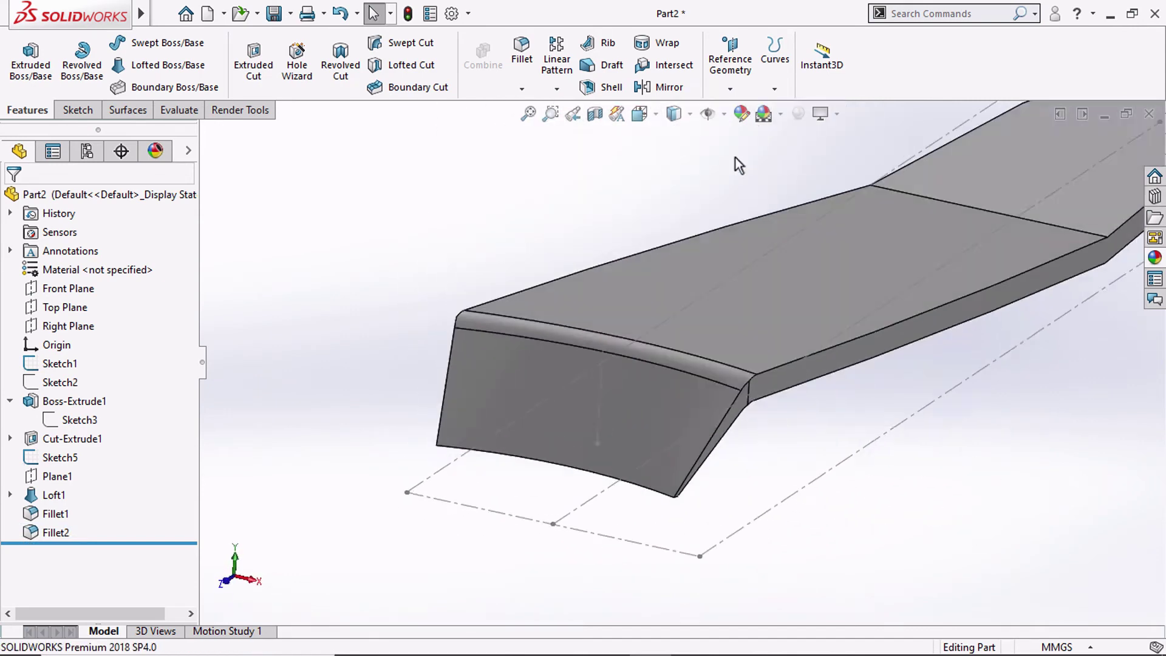
# Return to Top view and select Top Plane for the new sketch
pyautogui.click(639, 113)
pyautogui.click(662, 161)
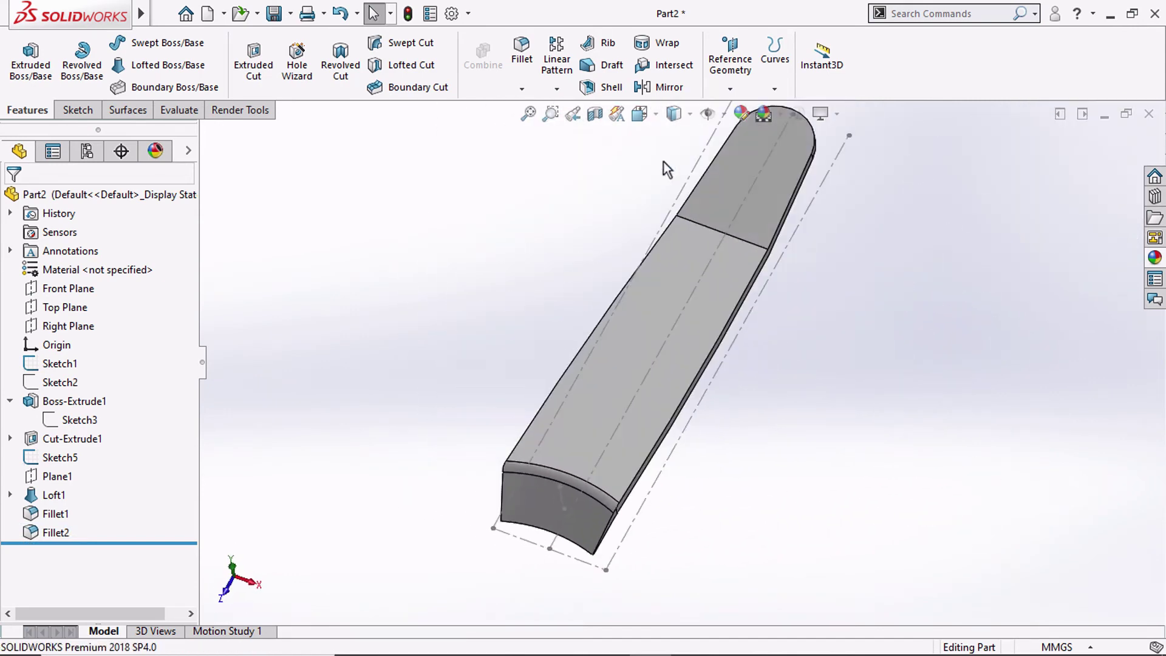
pyautogui.click(52, 308)
# Sketch a circle on Top Plane, centred on the centreline near the rounded tip
pyautogui.click(61, 280)
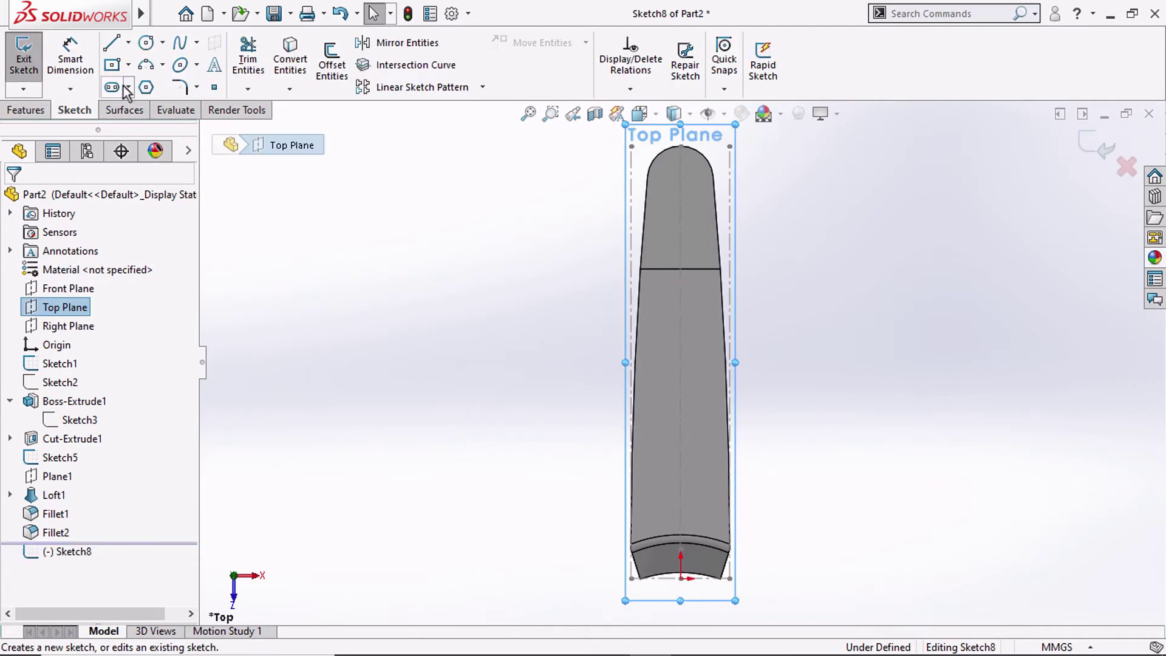
pyautogui.click(146, 42)
pyautogui.scroll(-3, 681, 183)
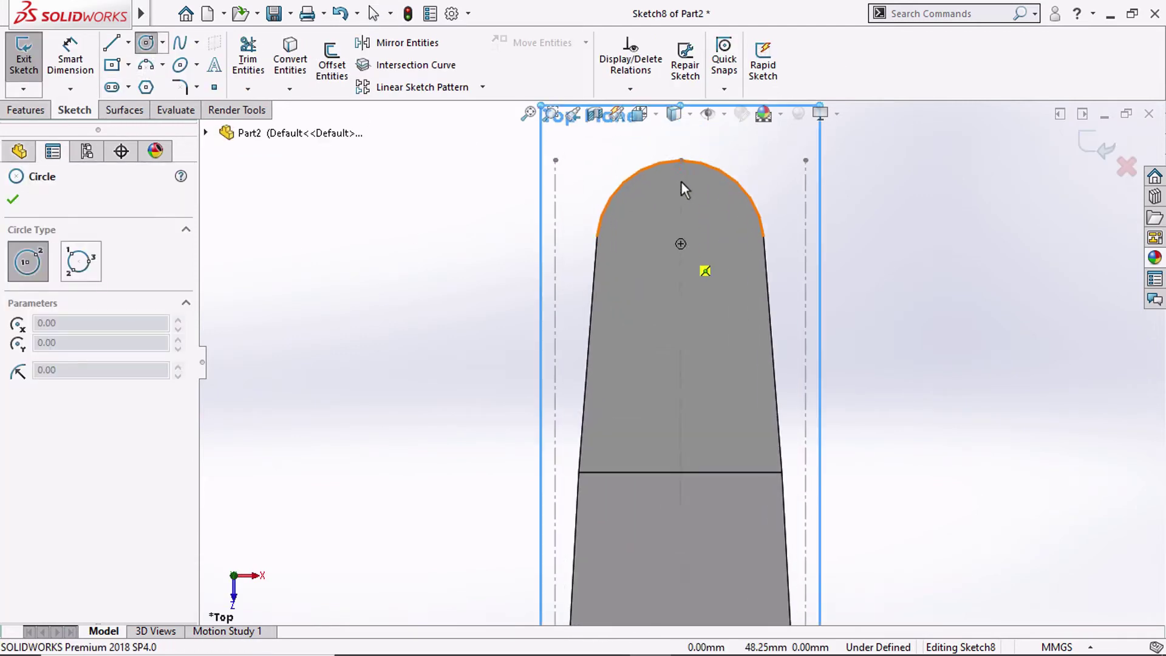
pyautogui.click(680, 266)
pyautogui.click(669, 212)
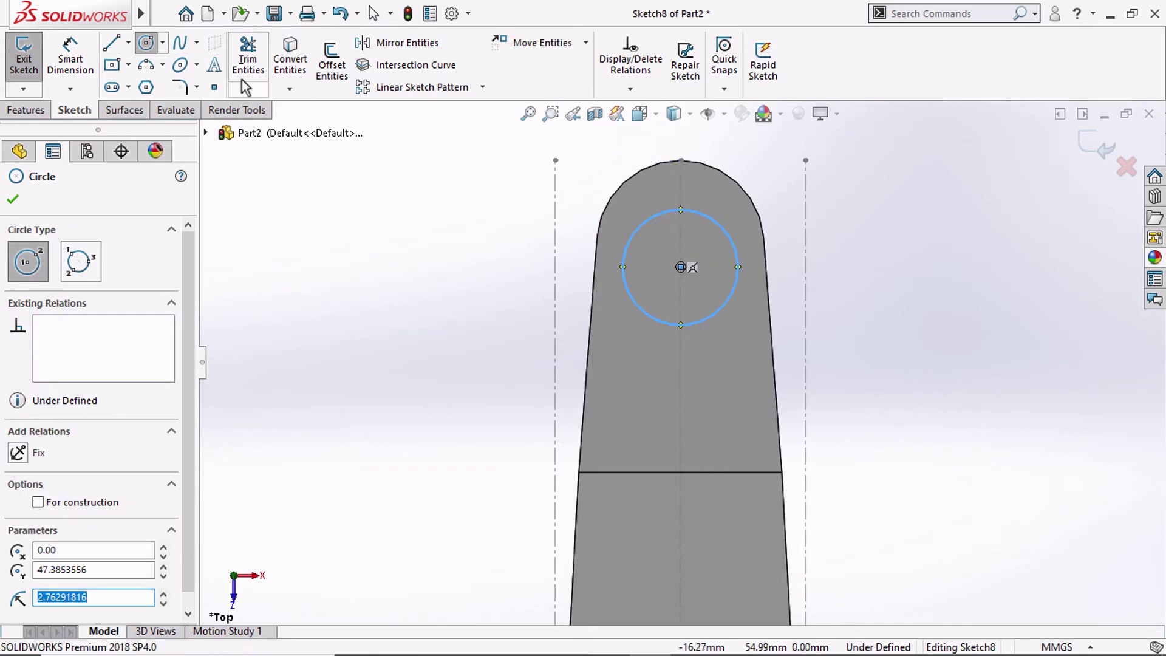
# Draw a construction centerline from the circle's top to the tip
pyautogui.click(163, 43)
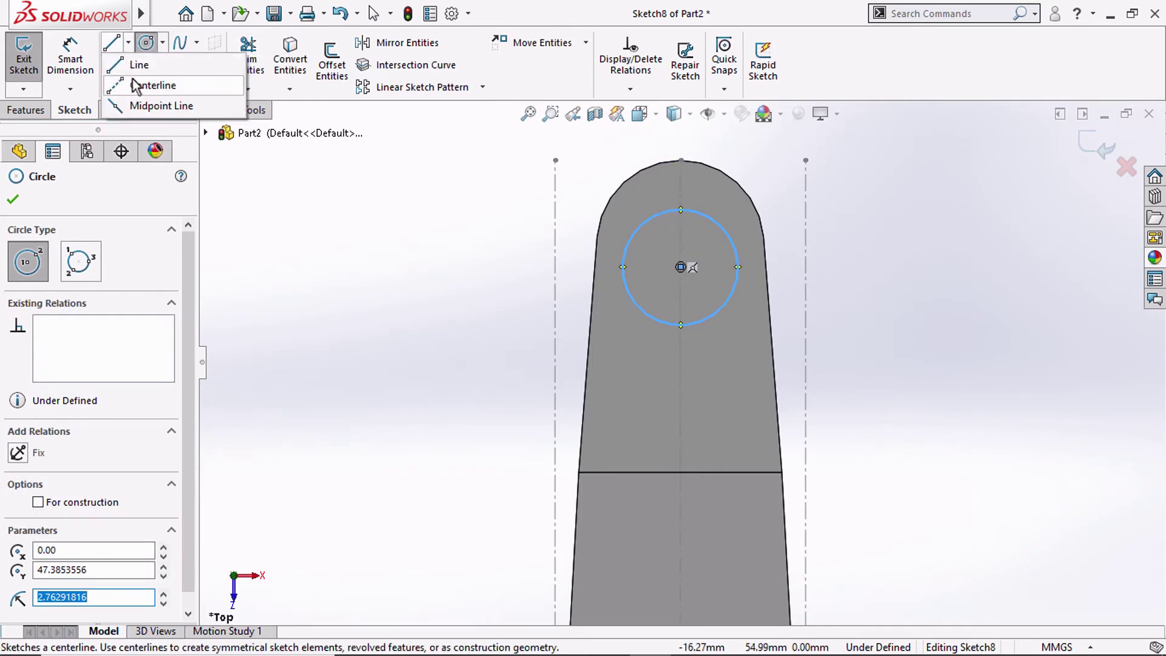
pyautogui.press('Escape')
pyautogui.click(679, 209)
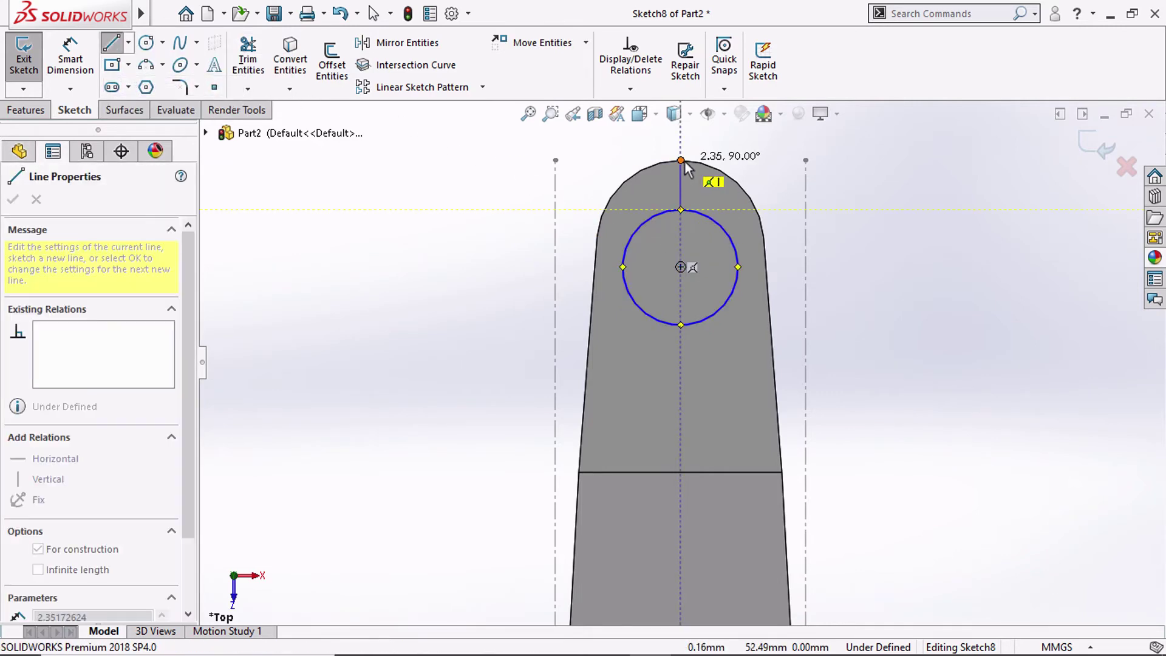
pyautogui.click(680, 160)
pyautogui.press('Escape')
# Dimension the tip-to-circle centerline to 2.00 mm
pyautogui.click(51, 76)
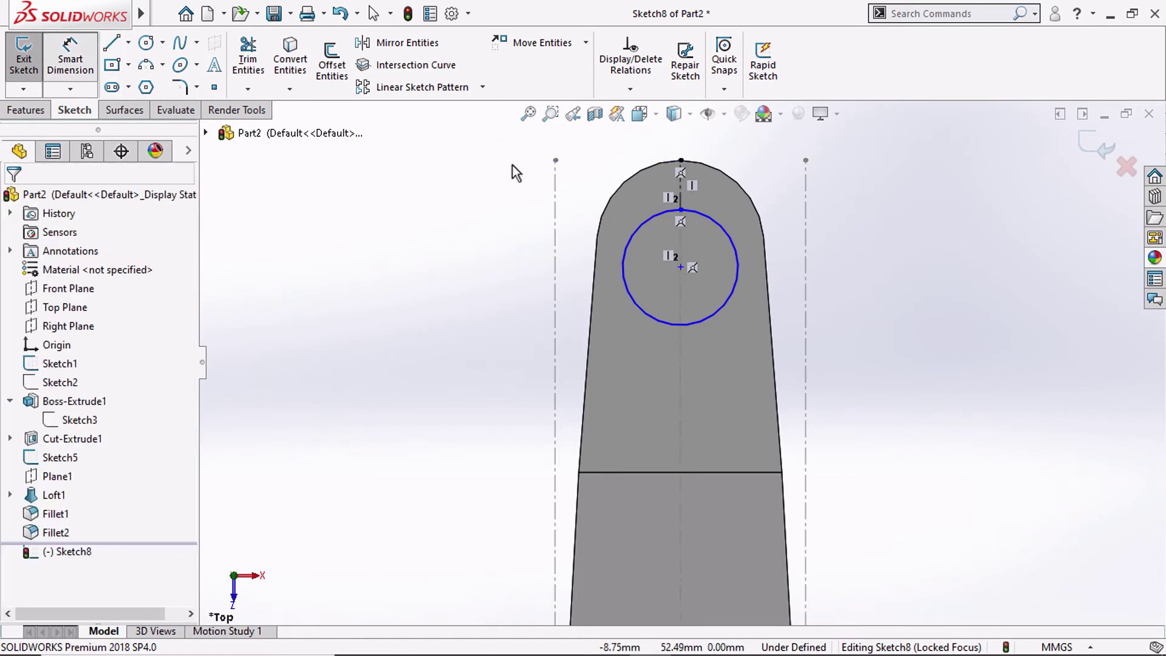
pyautogui.click(680, 185)
pyautogui.click(491, 197)
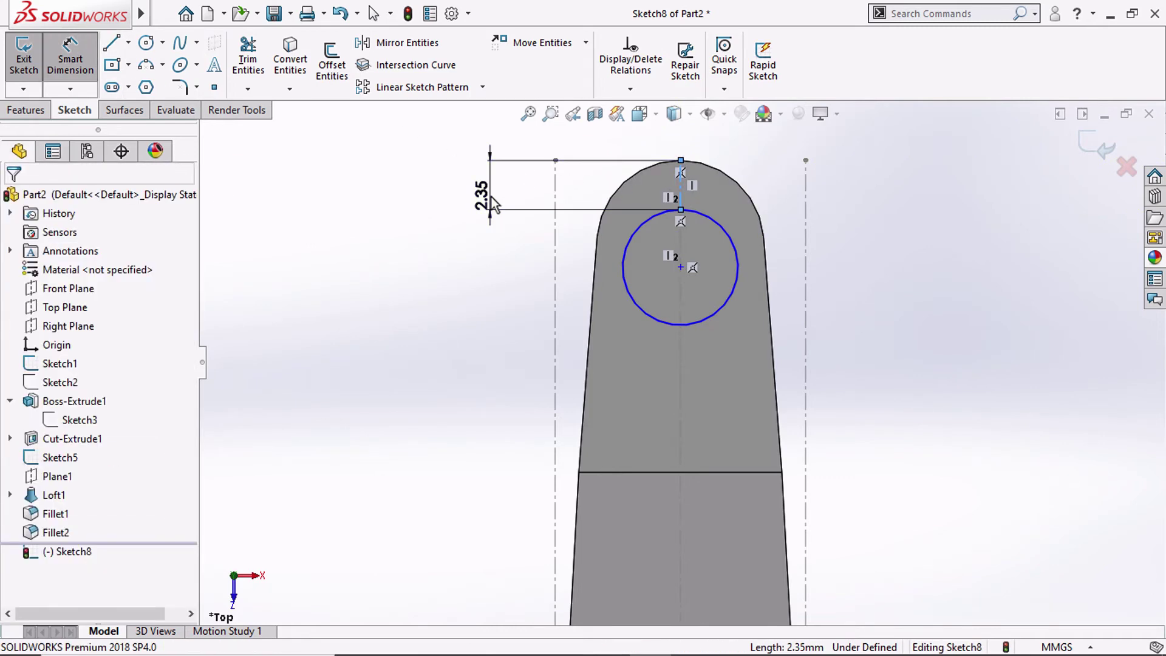
pyautogui.write('4mm')
pyautogui.press('Return')
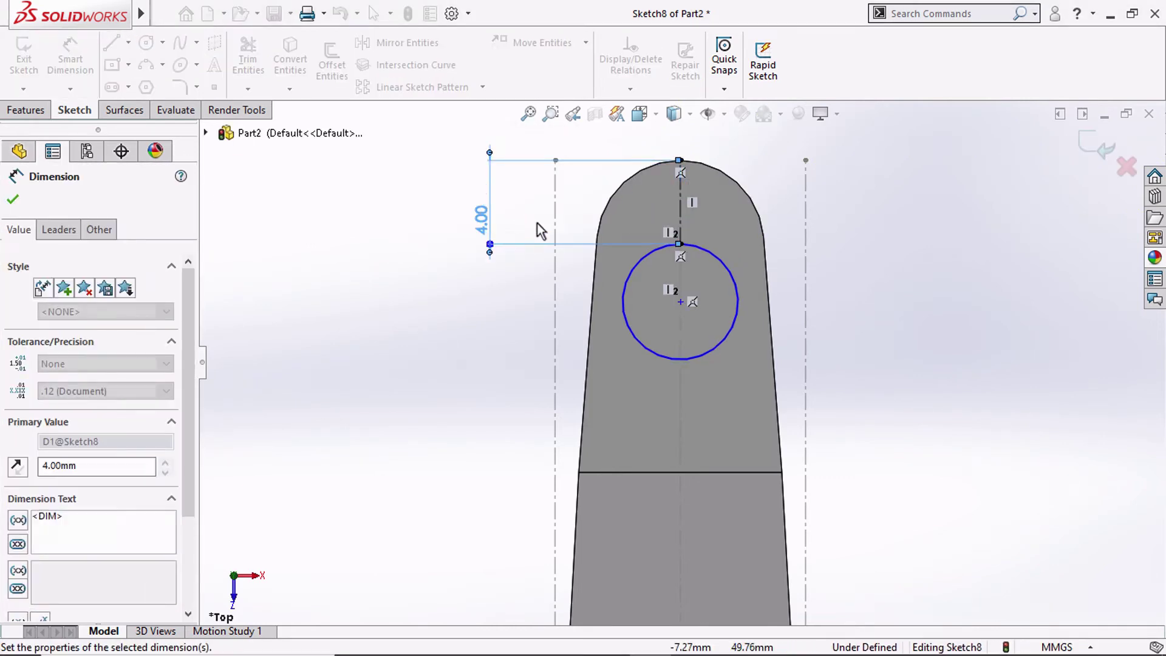
pyautogui.doubleClick(480, 218)
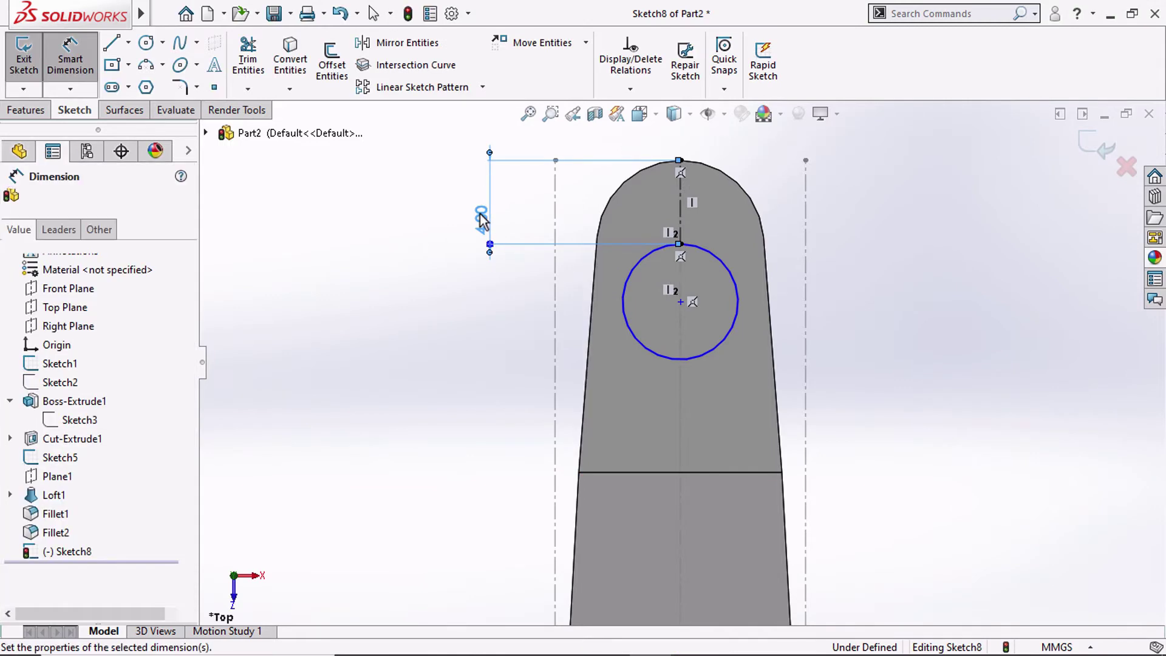
pyautogui.write('2')
pyautogui.click(405, 193)
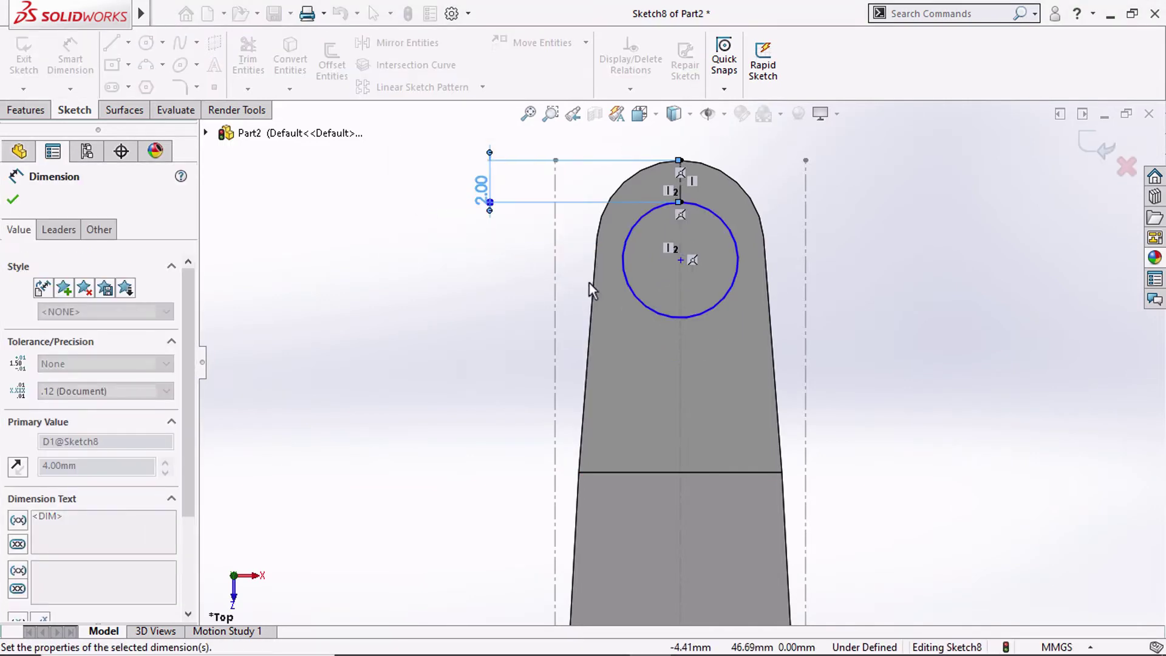
# Dimension the circle's diameter to 4.00 mm
pyautogui.click(624, 262)
pyautogui.click(487, 267)
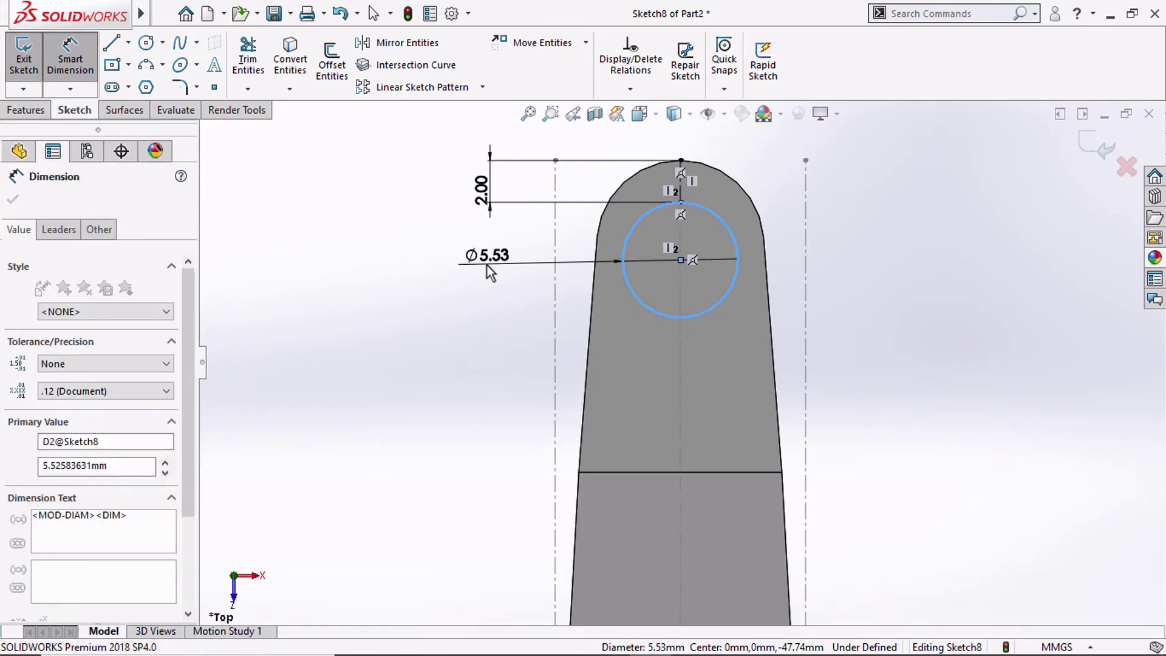
pyautogui.write('4')
pyautogui.press('Return')
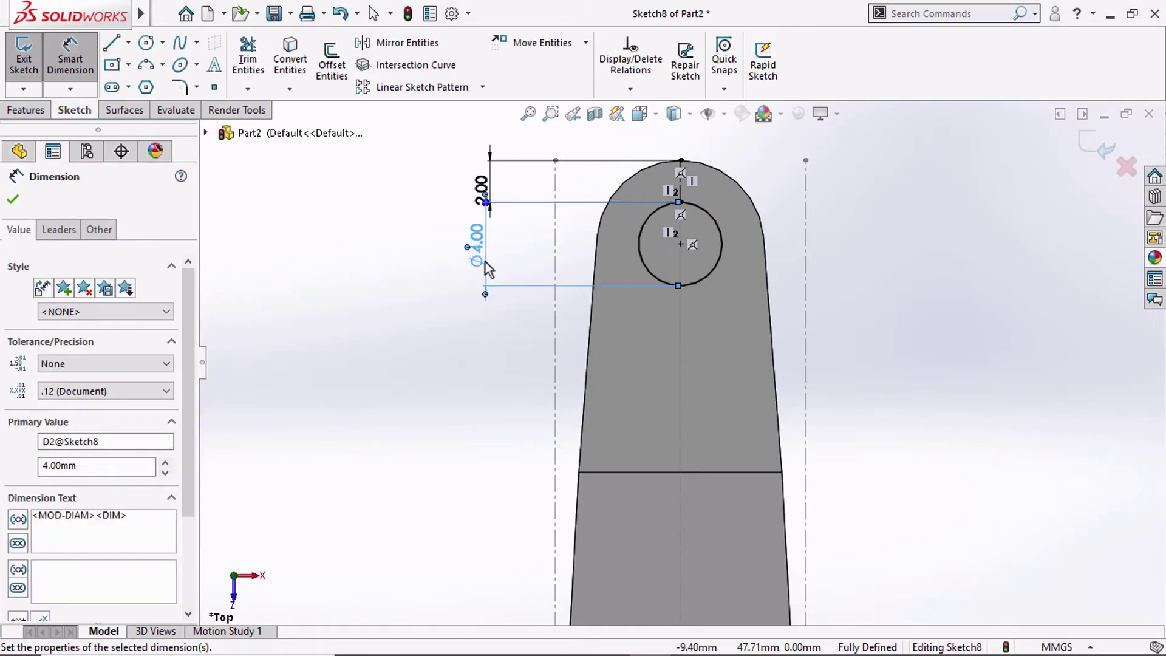
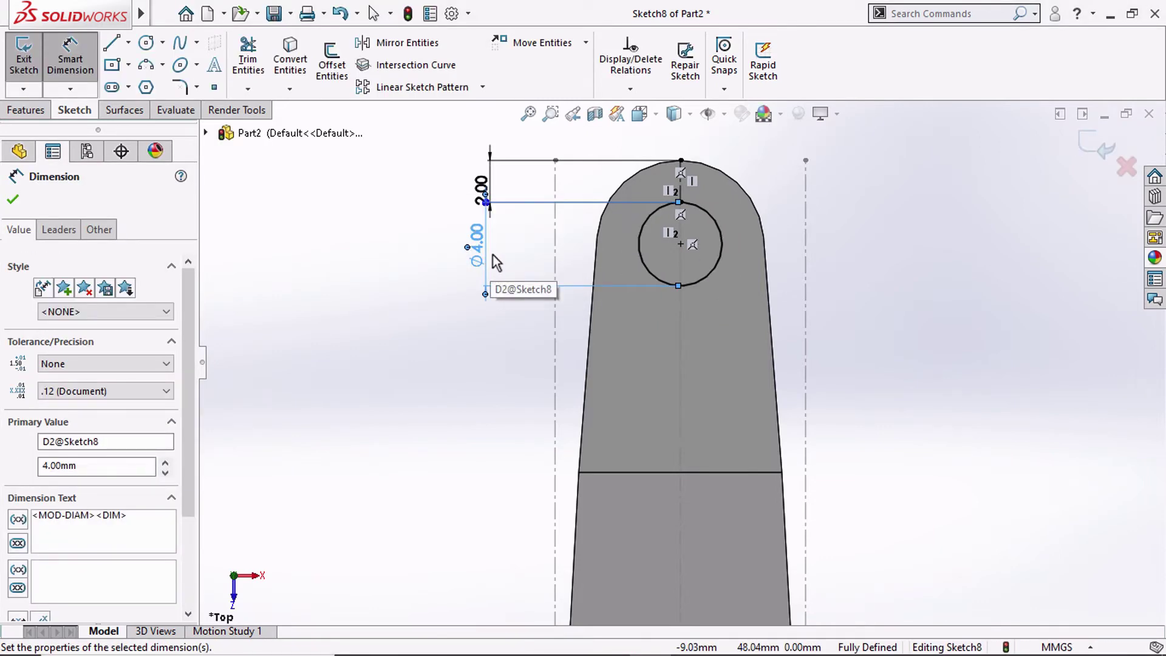
# Extrude the Ø4 circle as a boss cylinder, then delete that mistaken Boss-Extrude2
pyautogui.click(27, 110)
pyautogui.click(31, 59)
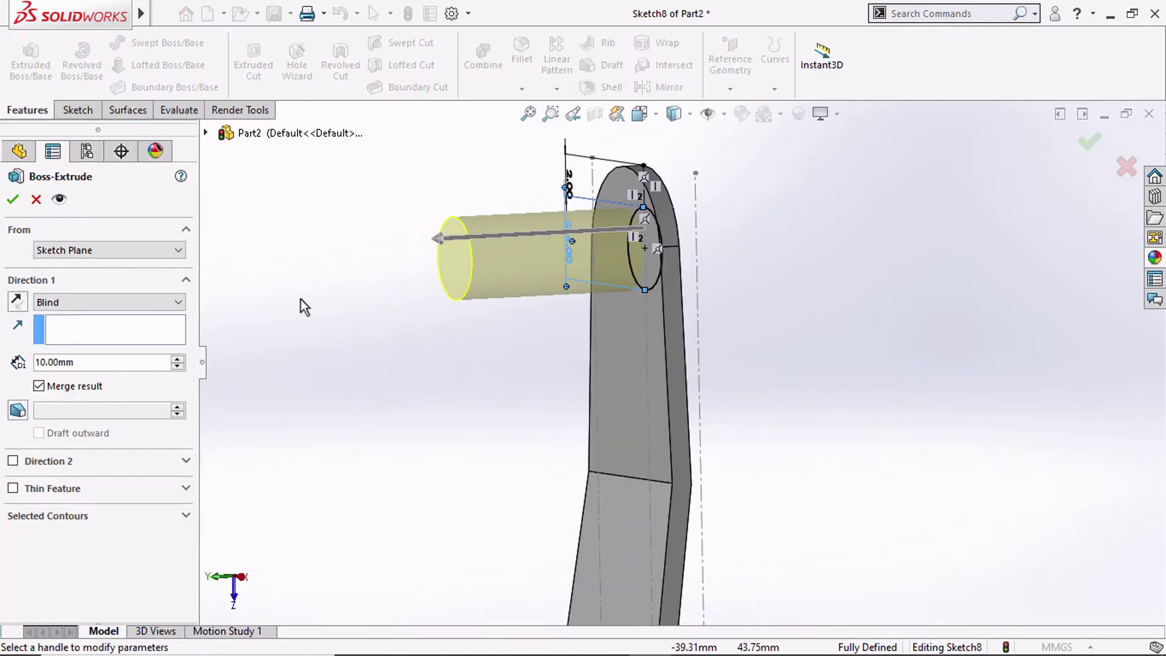
pyautogui.click(9, 202)
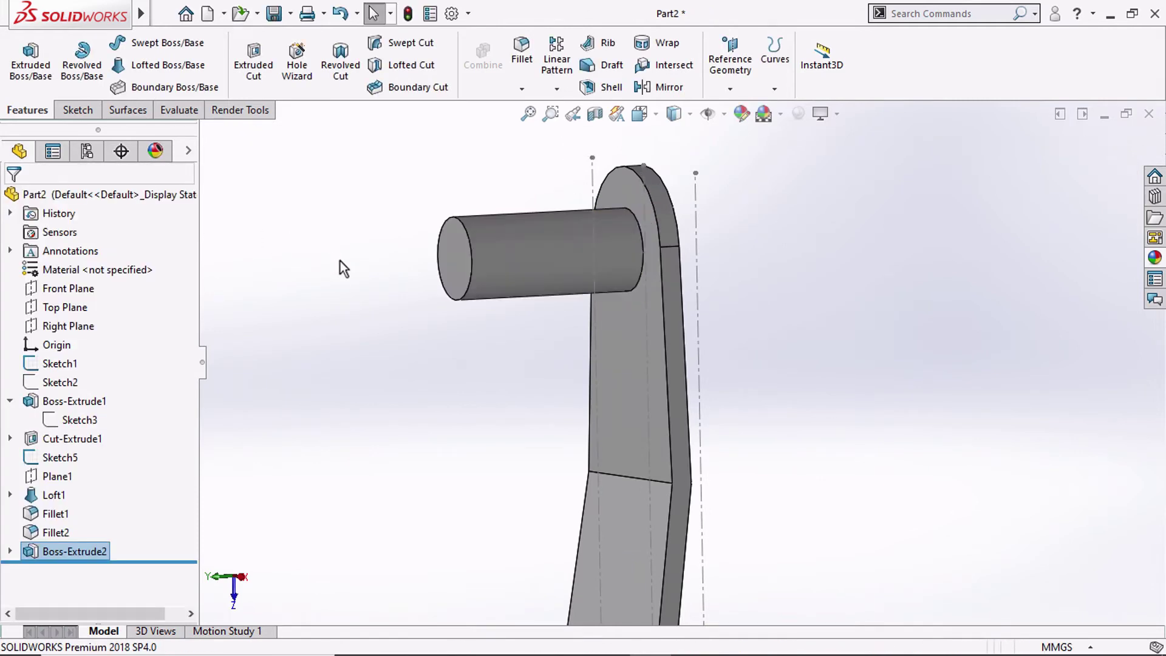
pyautogui.rightClick(75, 550)
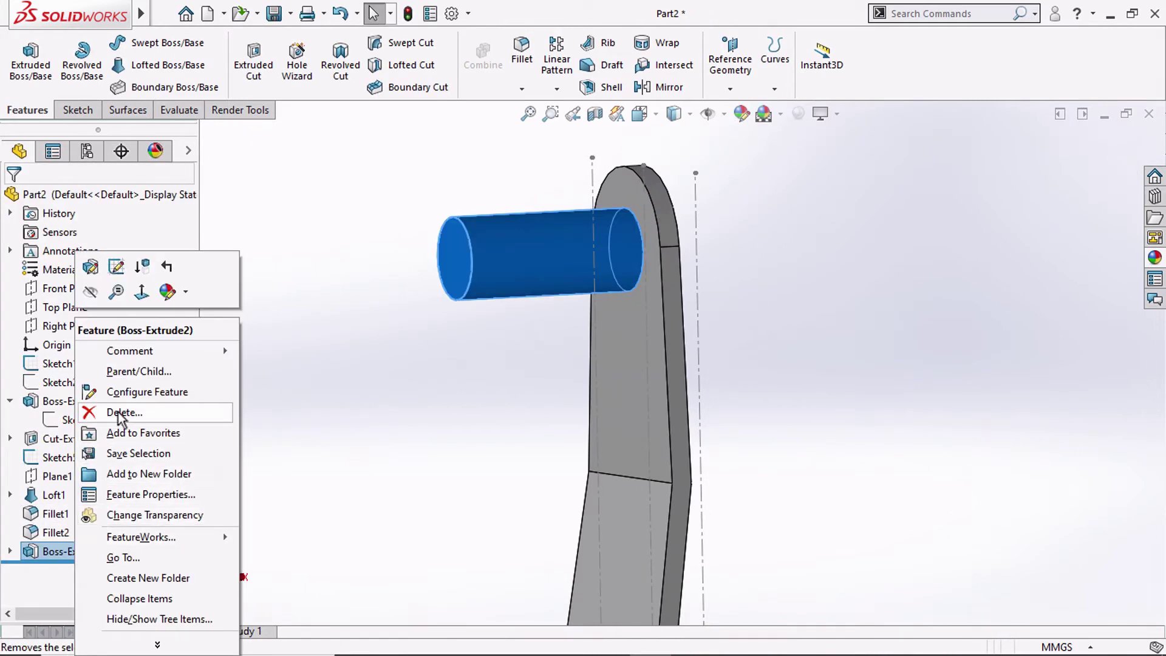
pyautogui.click(121, 412)
# Cut the Sketch8 circle reversed into the rounded end as Cut-Extrude2, then view from Top
pyautogui.click(67, 549)
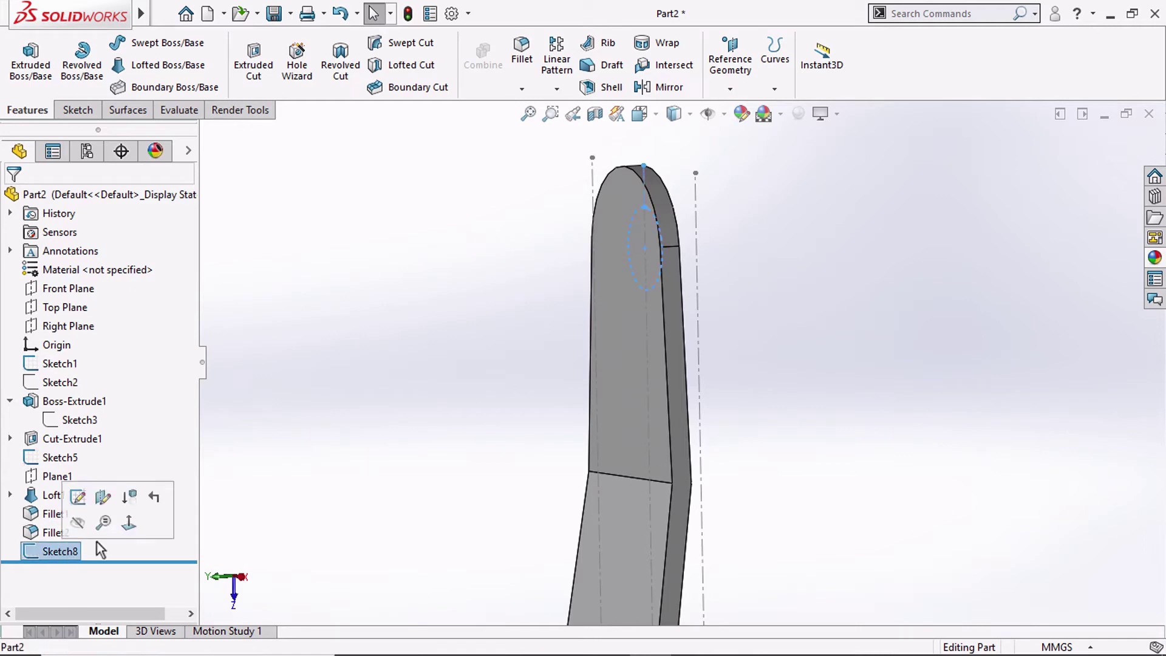
pyautogui.click(249, 77)
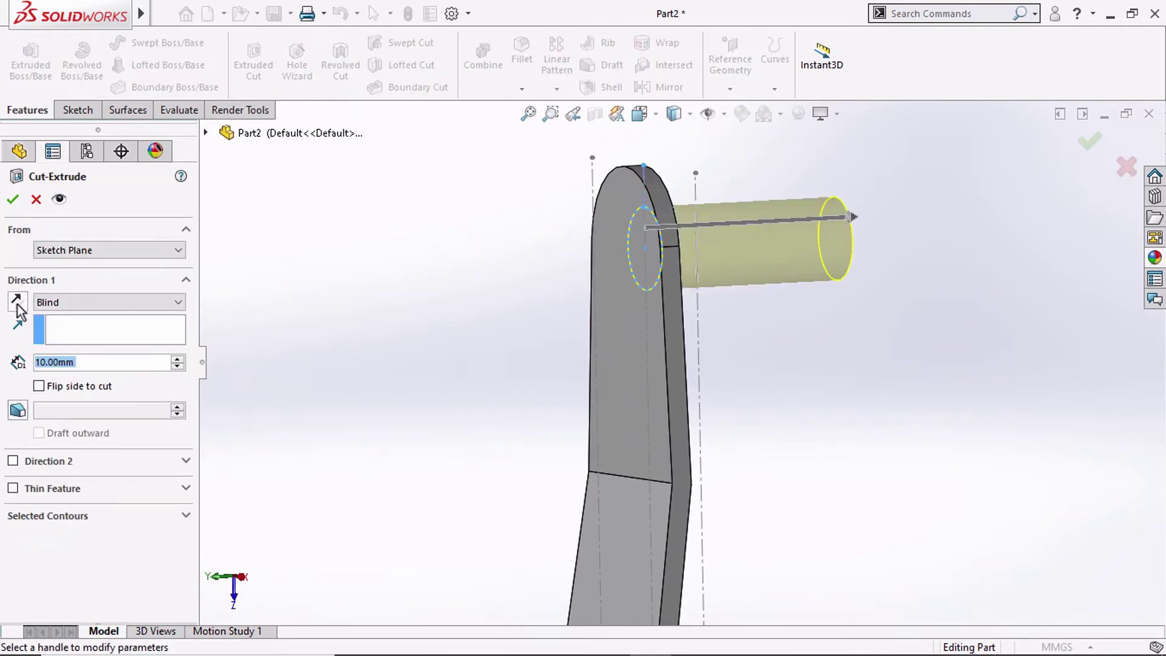
pyautogui.click(17, 301)
pyautogui.click(12, 199)
pyautogui.moveTo(327, 283); pyautogui.dragTo(510, 306, button='middle')
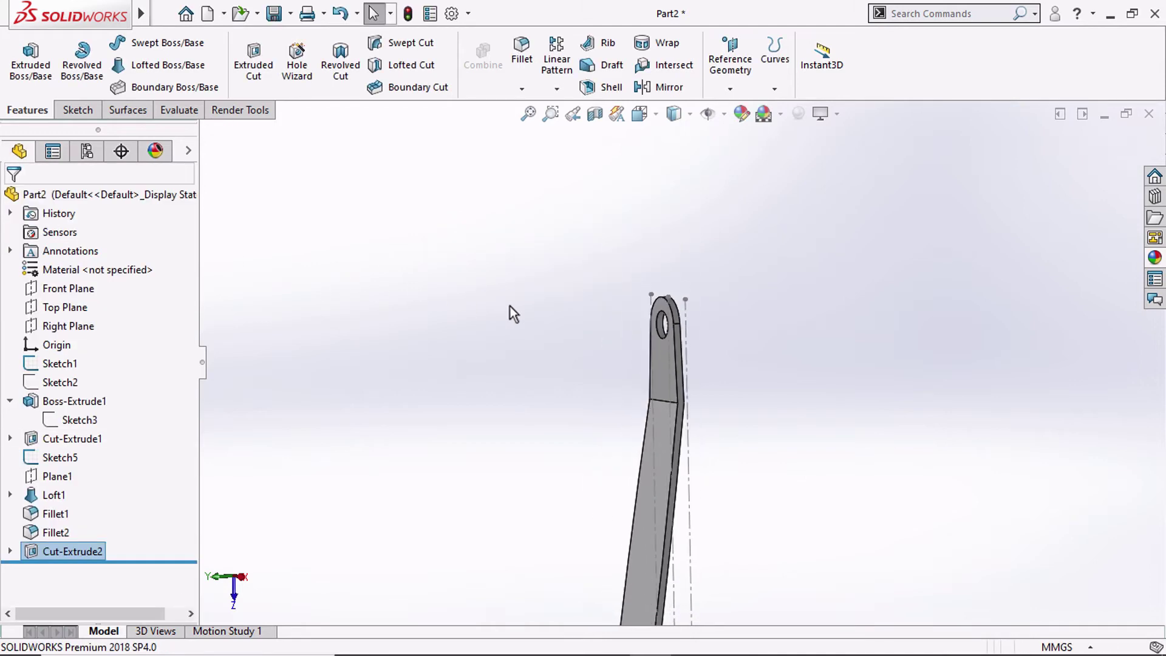
pyautogui.click(639, 114)
pyautogui.click(660, 159)
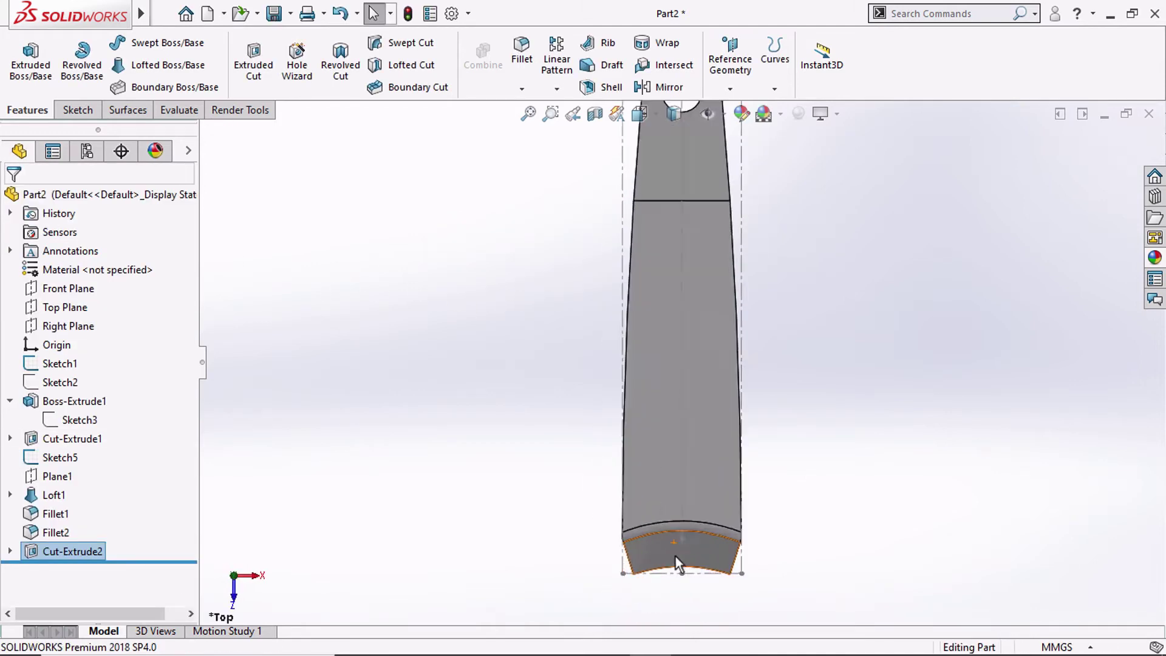
# Start a Top Plane sketch with a centreline running up from the origin
pyautogui.scroll(-3, 675, 564)
pyautogui.click(65, 307)
pyautogui.click(78, 284)
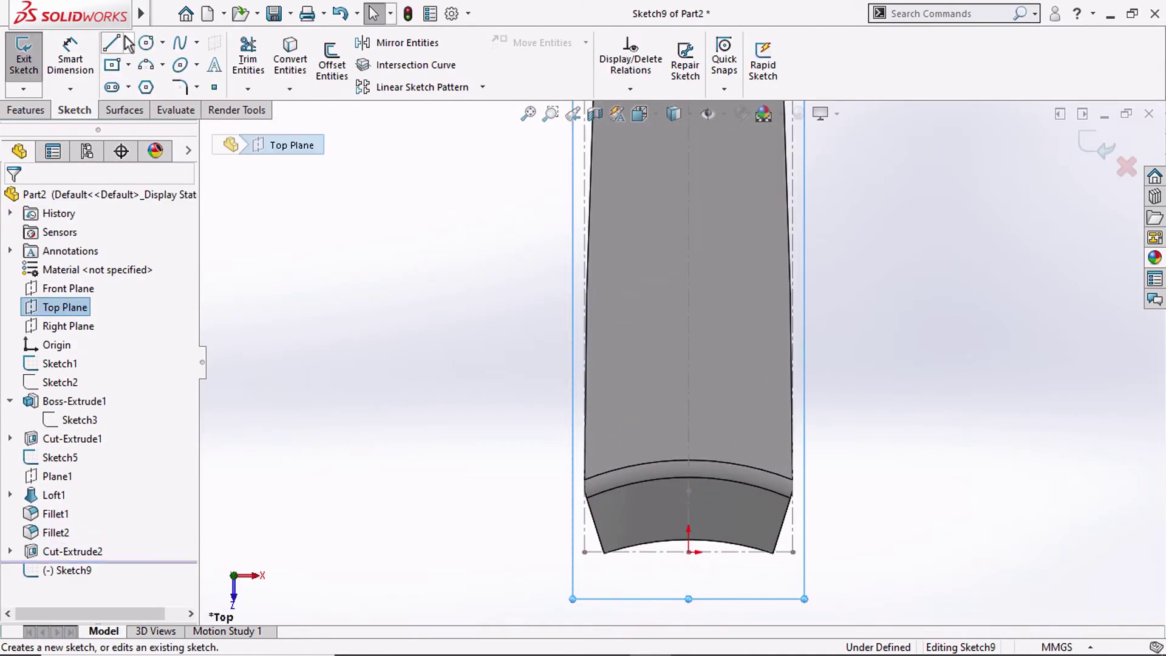
pyautogui.click(128, 42)
pyautogui.click(165, 83)
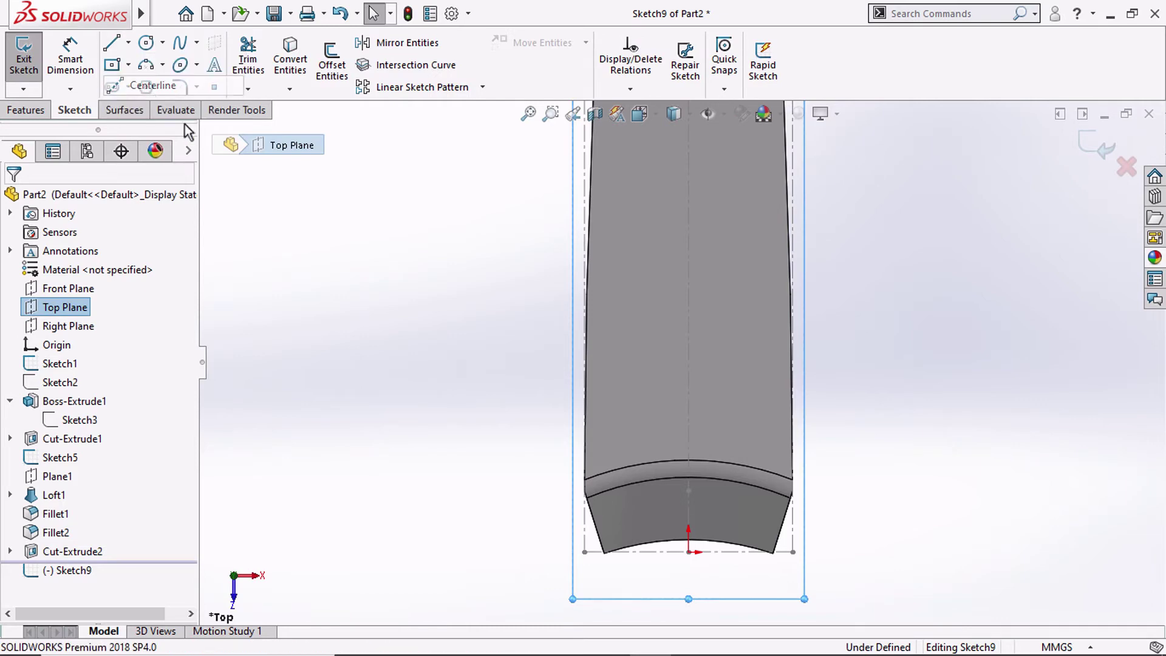
pyautogui.click(688, 551)
pyautogui.click(691, 410)
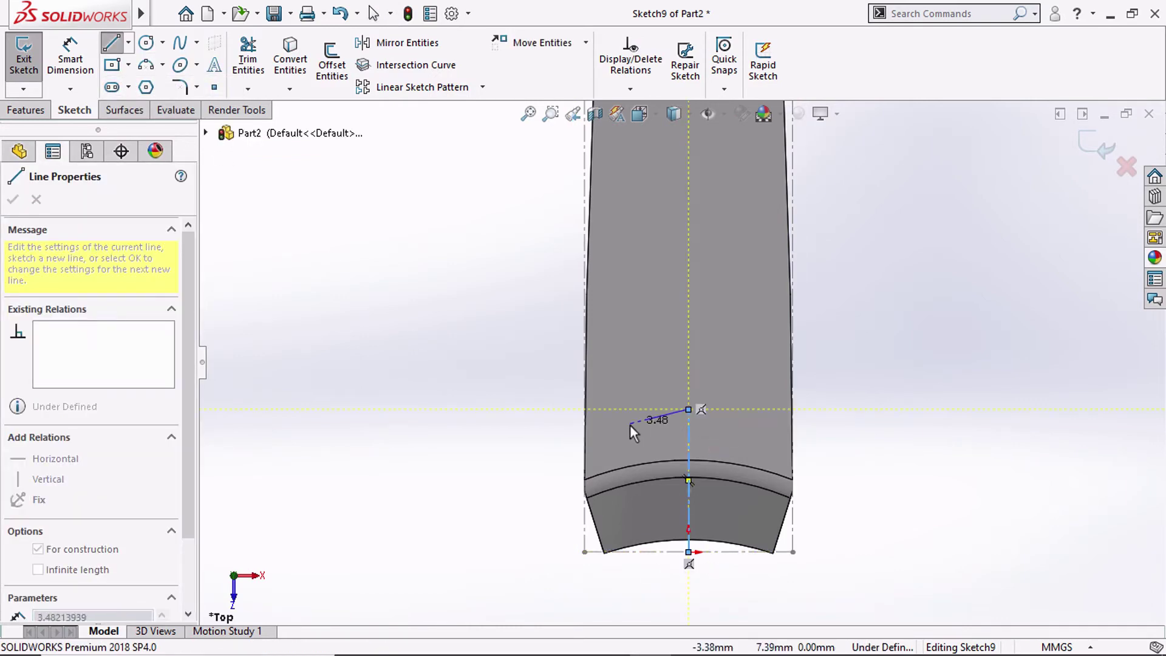
pyautogui.press('Escape')
# Draw a circle at the centreline's end and dimension it Ø4
pyautogui.click(147, 48)
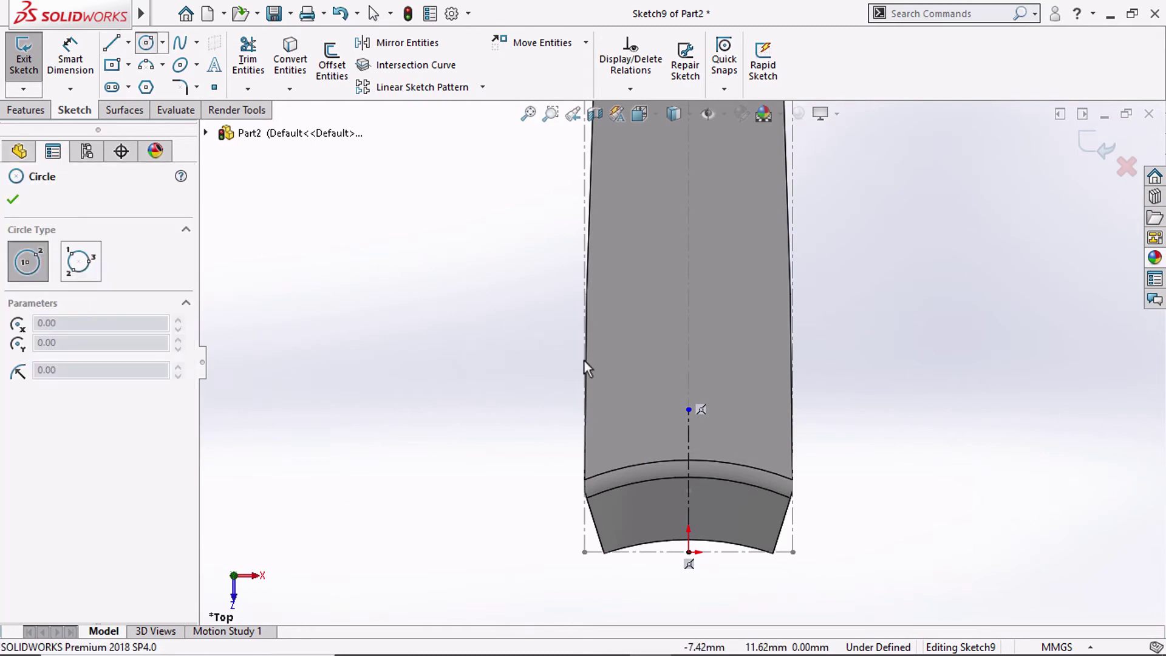
pyautogui.click(688, 409)
pyautogui.click(655, 443)
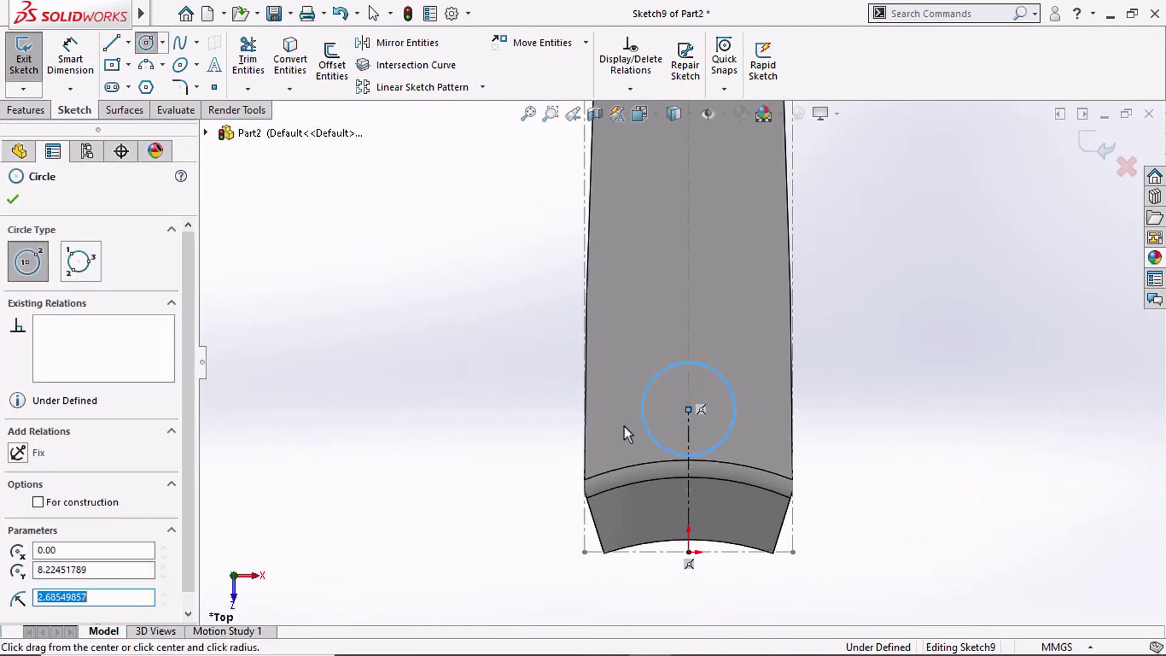
pyautogui.click(52, 60)
pyautogui.click(651, 388)
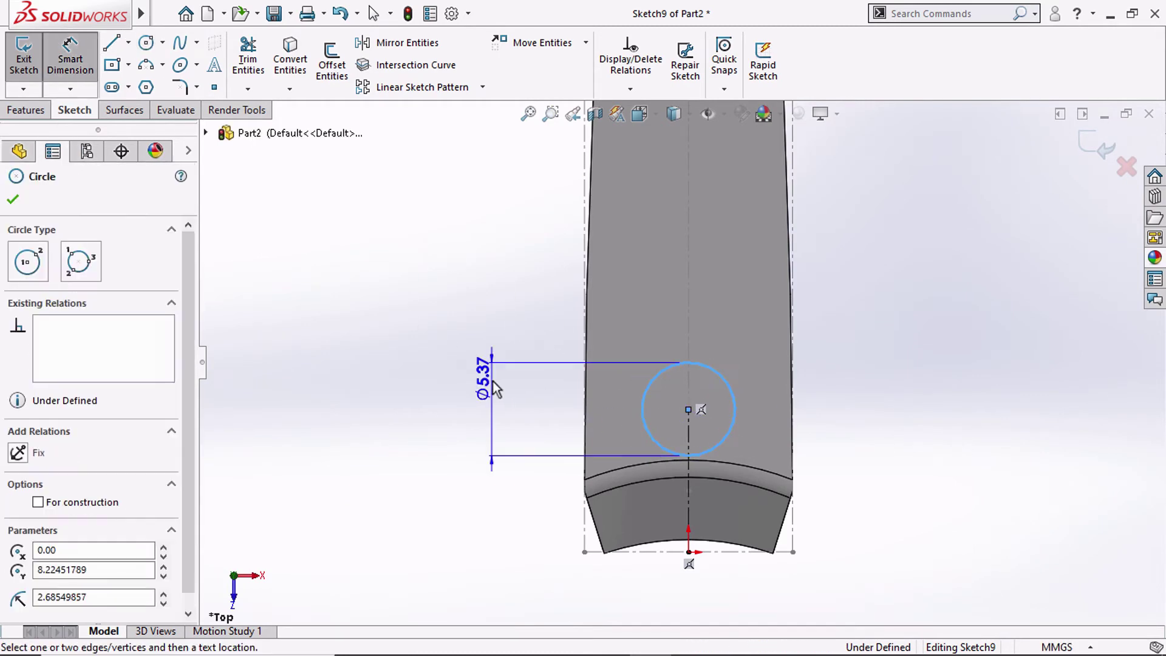
pyautogui.click(492, 381)
pyautogui.write('4')
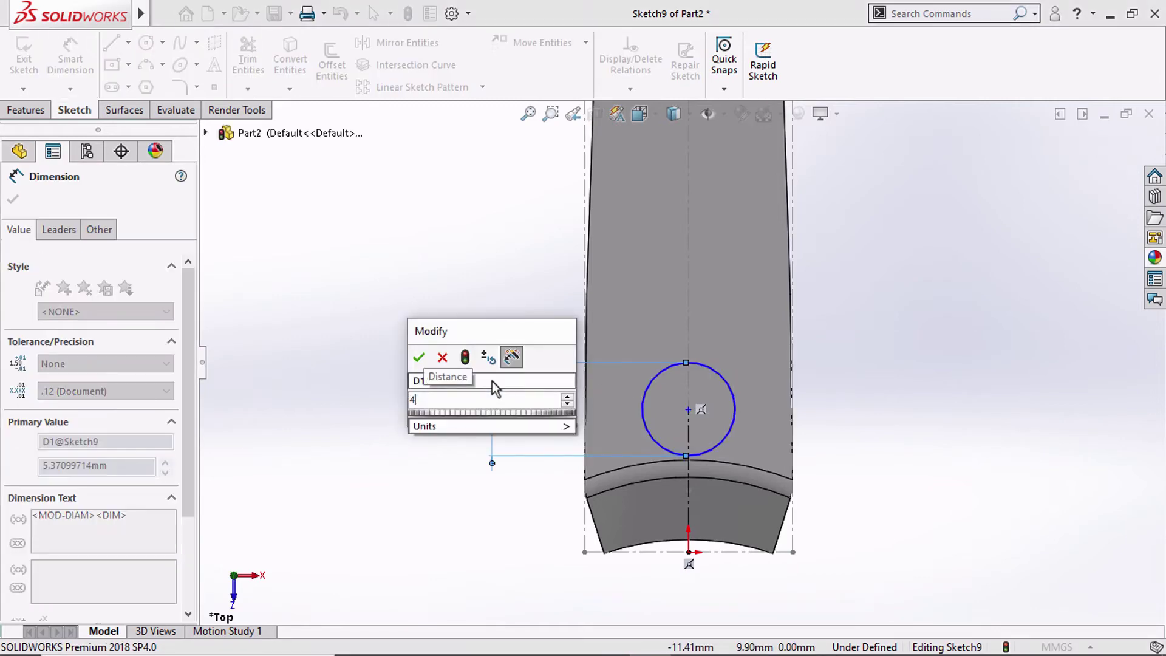
pyautogui.press('Return')
# Dimension the centreline 8.2 mm and move the Ø4.00 dimension beside the circle
pyautogui.click(688, 487)
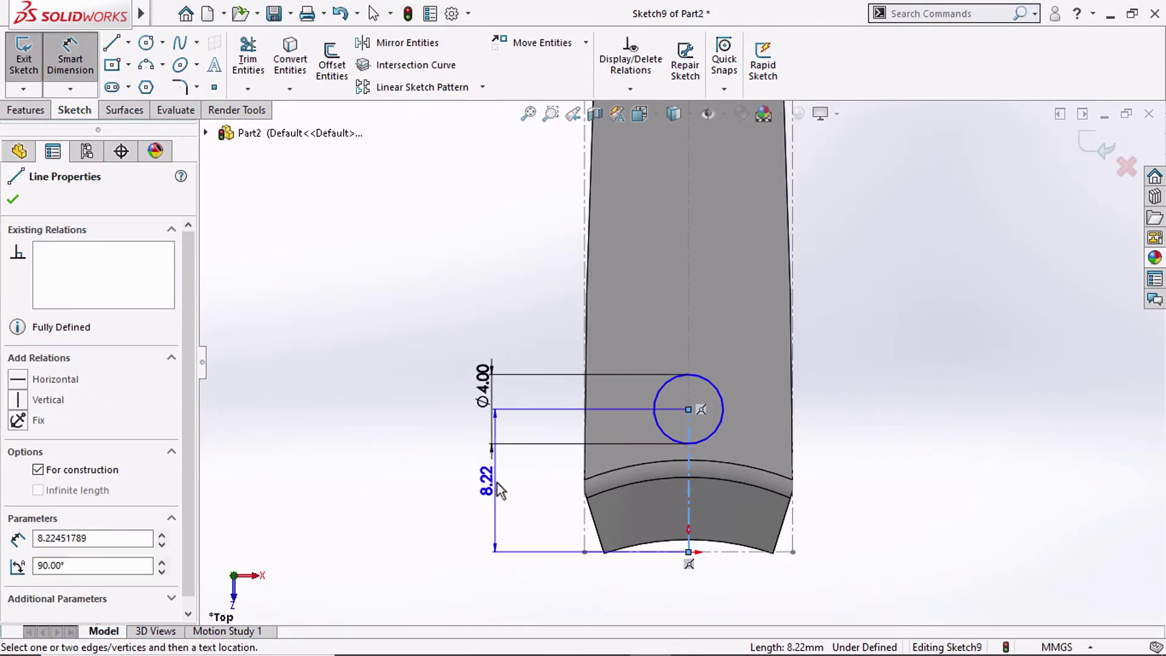
pyautogui.click(498, 485)
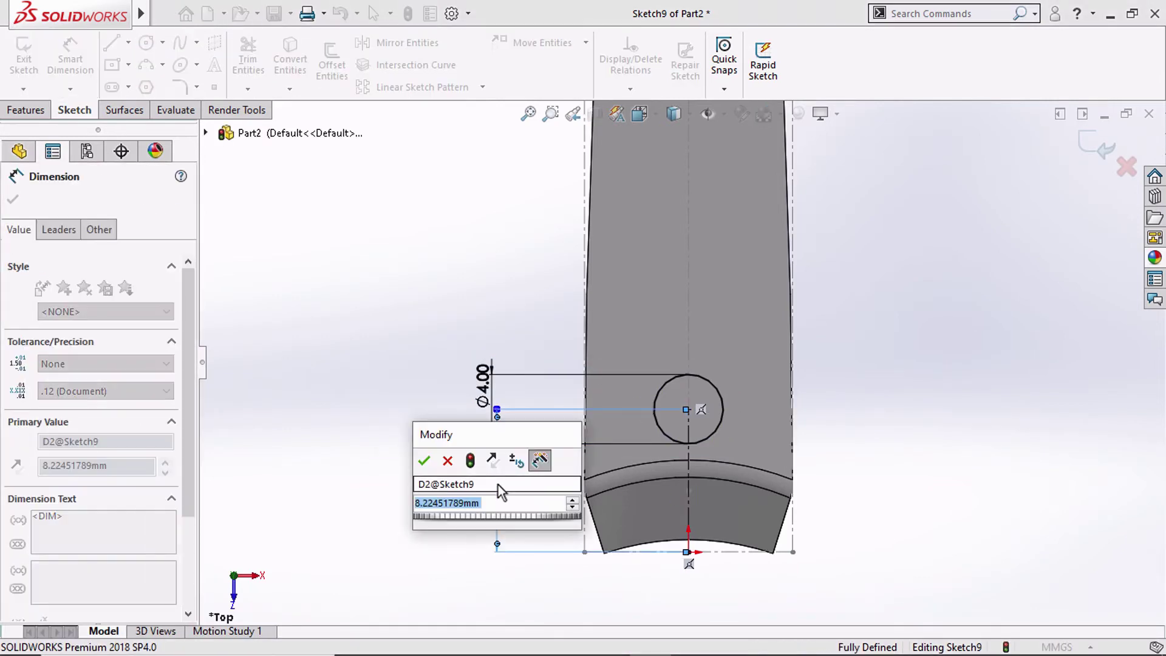
pyautogui.write('8.2')
pyautogui.press('Return')
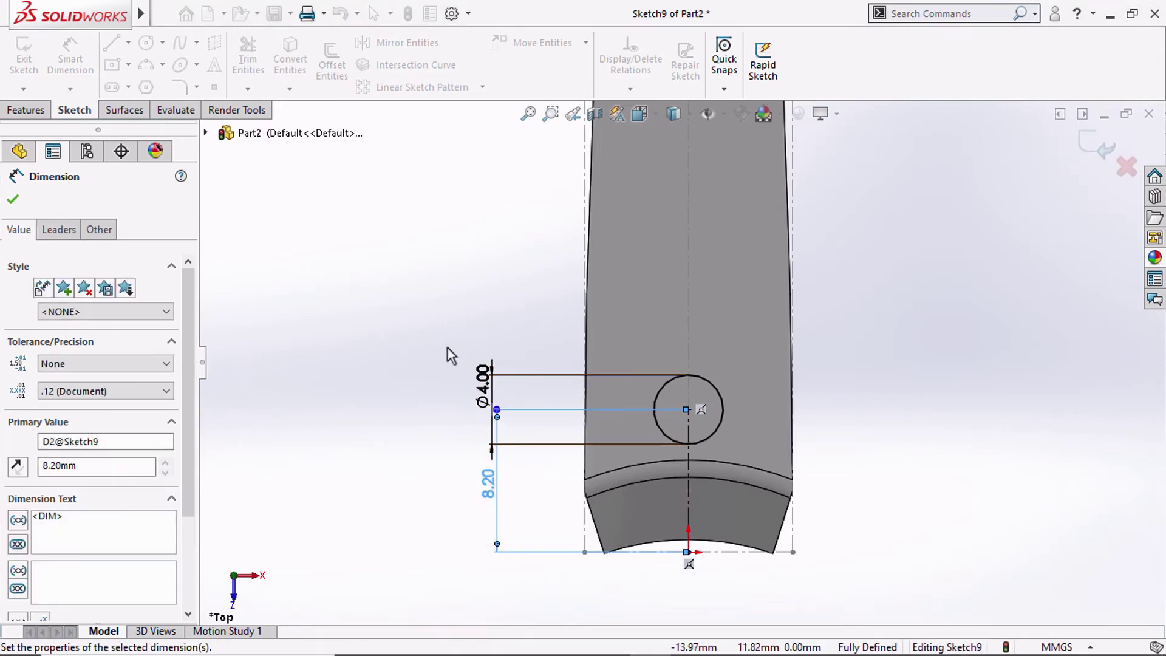
pyautogui.moveTo(483, 386); pyautogui.dragTo(723, 402)
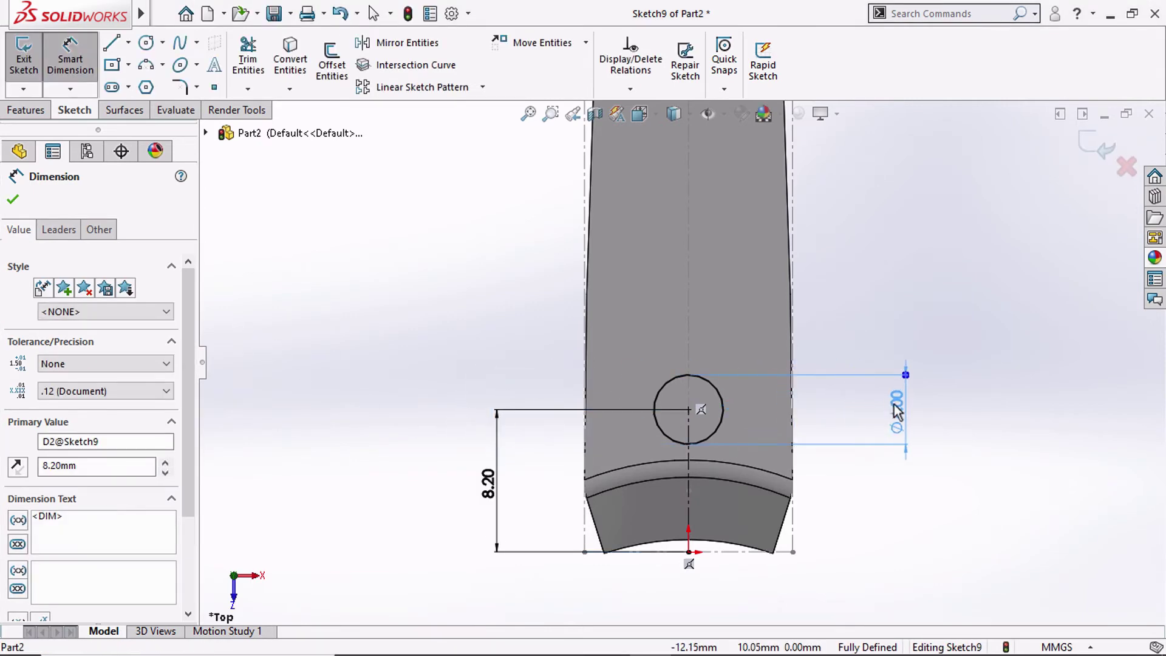
pyautogui.click(456, 317)
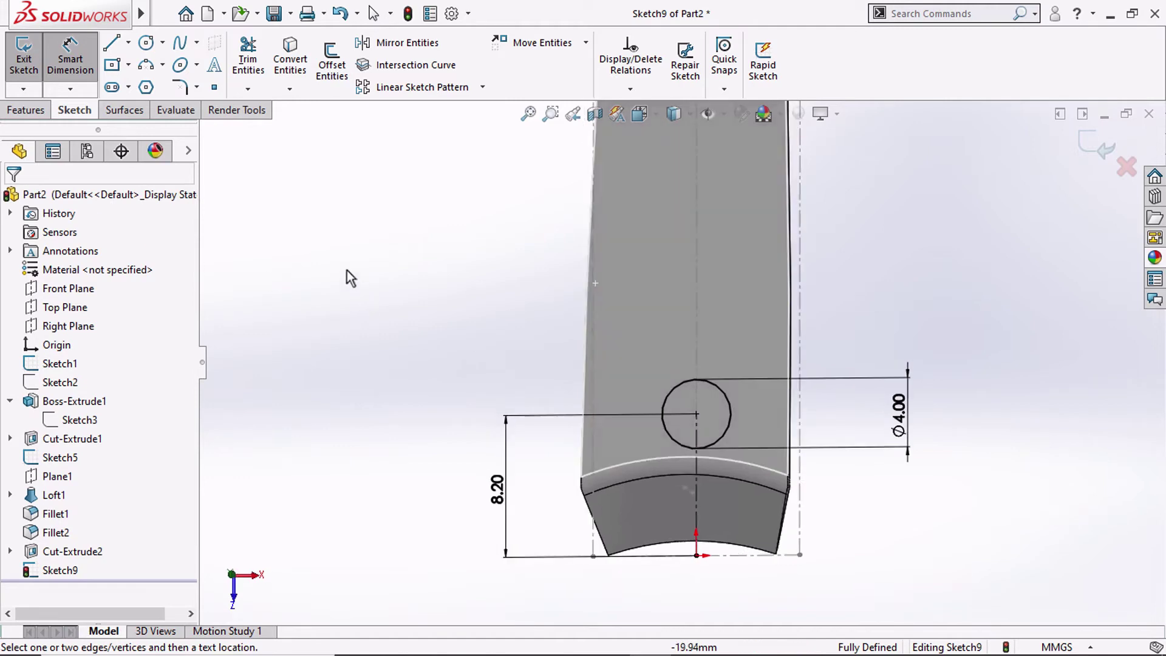
# Cut the circle Through All in the reversed direction as Cut-Extrude3
pyautogui.moveTo(350, 278); pyautogui.dragTo(299, 260, button='middle')
pyautogui.click(26, 110)
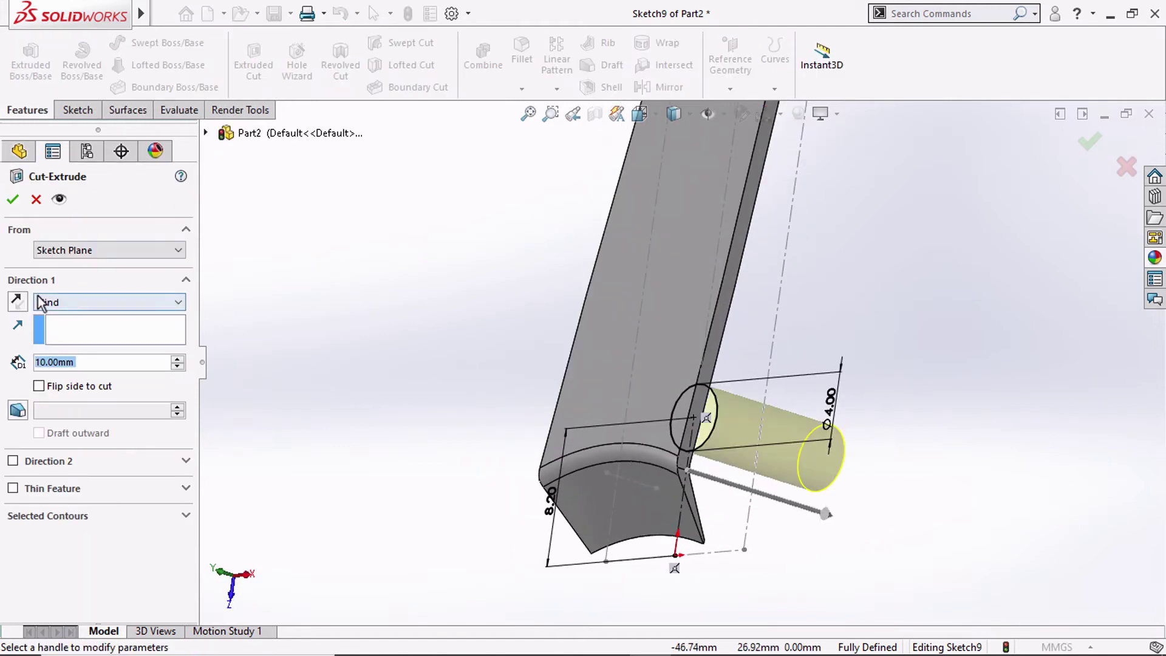
pyautogui.click(40, 302)
pyautogui.click(54, 326)
pyautogui.click(21, 301)
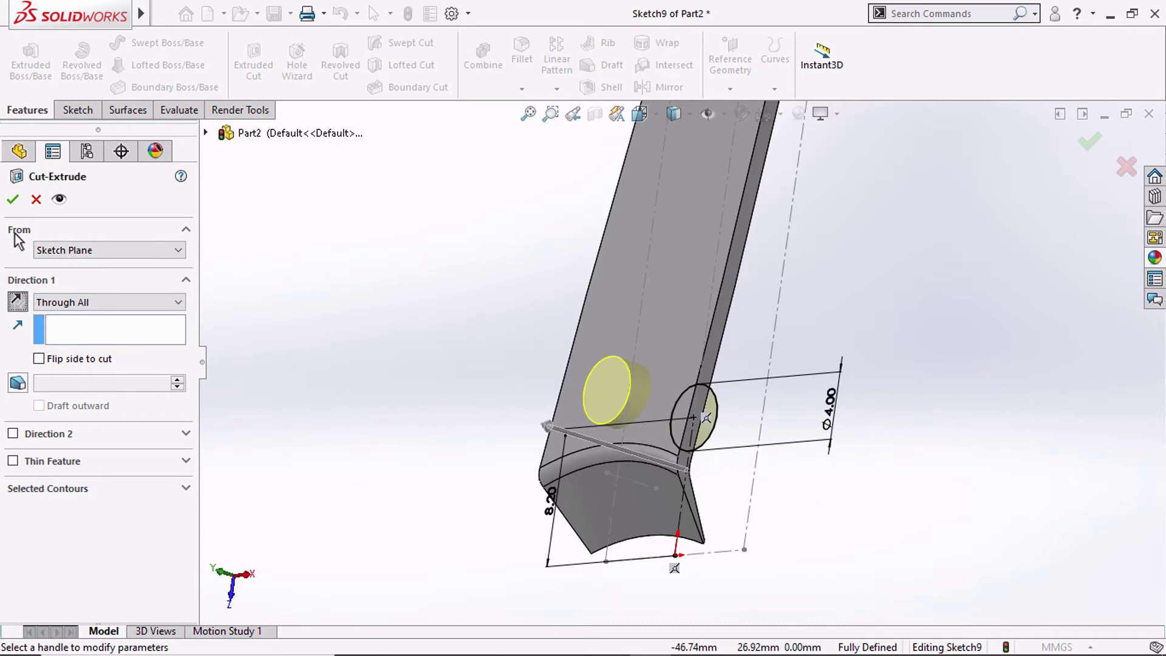
pyautogui.click(13, 199)
pyautogui.moveTo(378, 312); pyautogui.dragTo(433, 264, button='middle')
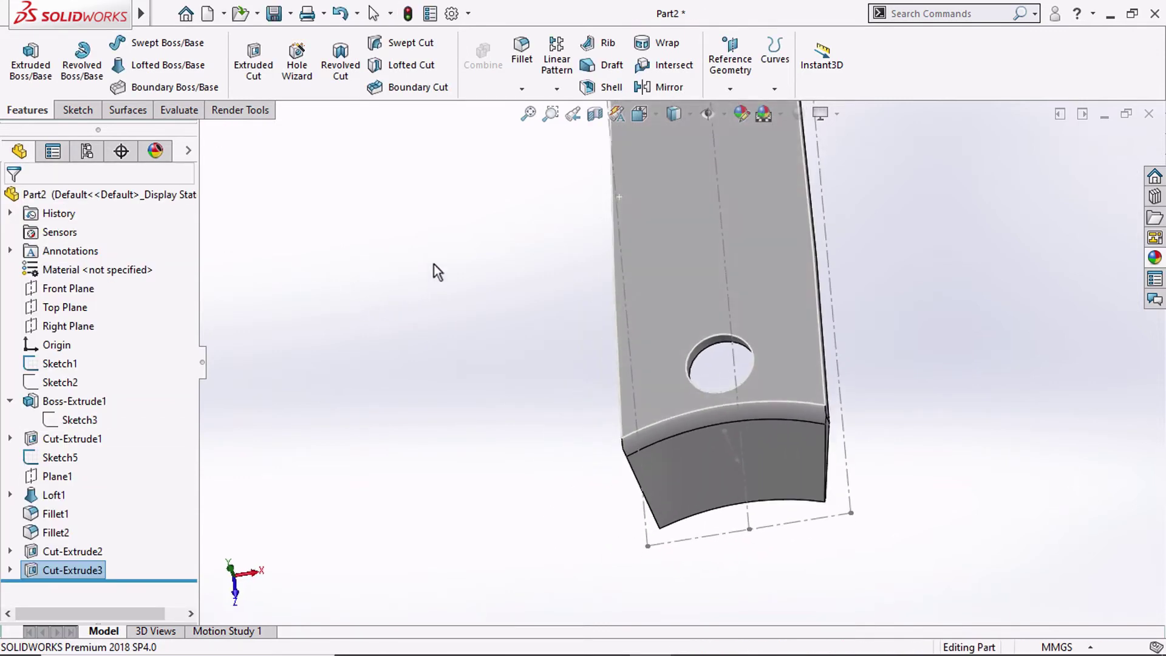
# Check the part from the Right, Top and Bottom views
pyautogui.click(639, 114)
pyautogui.click(686, 185)
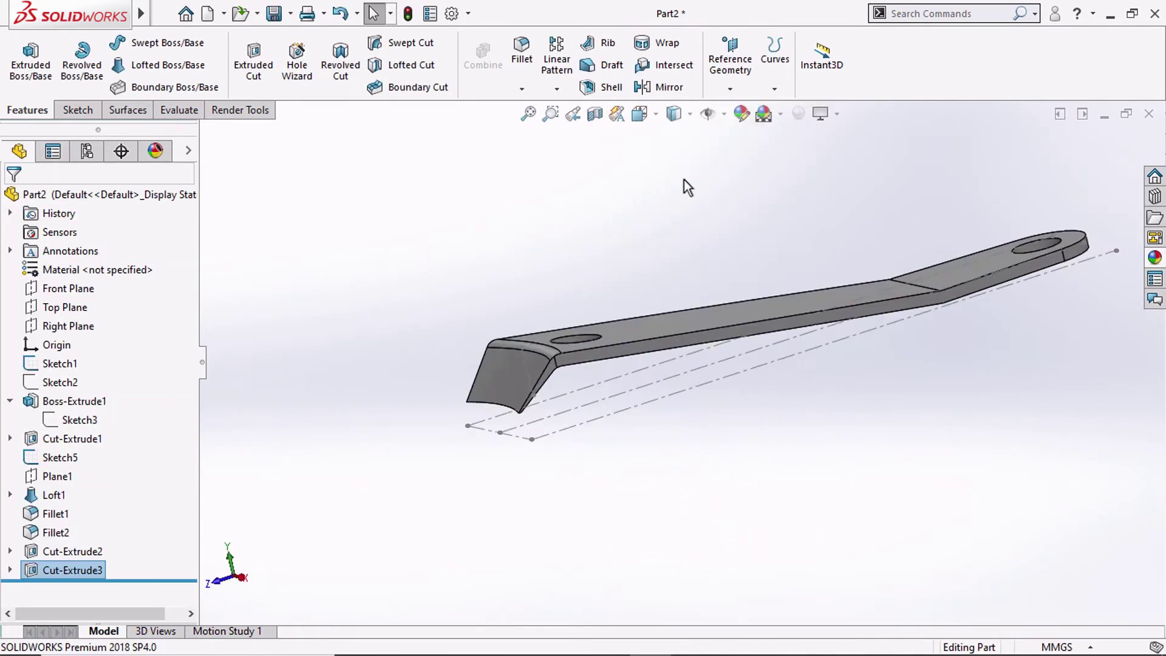
pyautogui.click(639, 113)
pyautogui.click(661, 162)
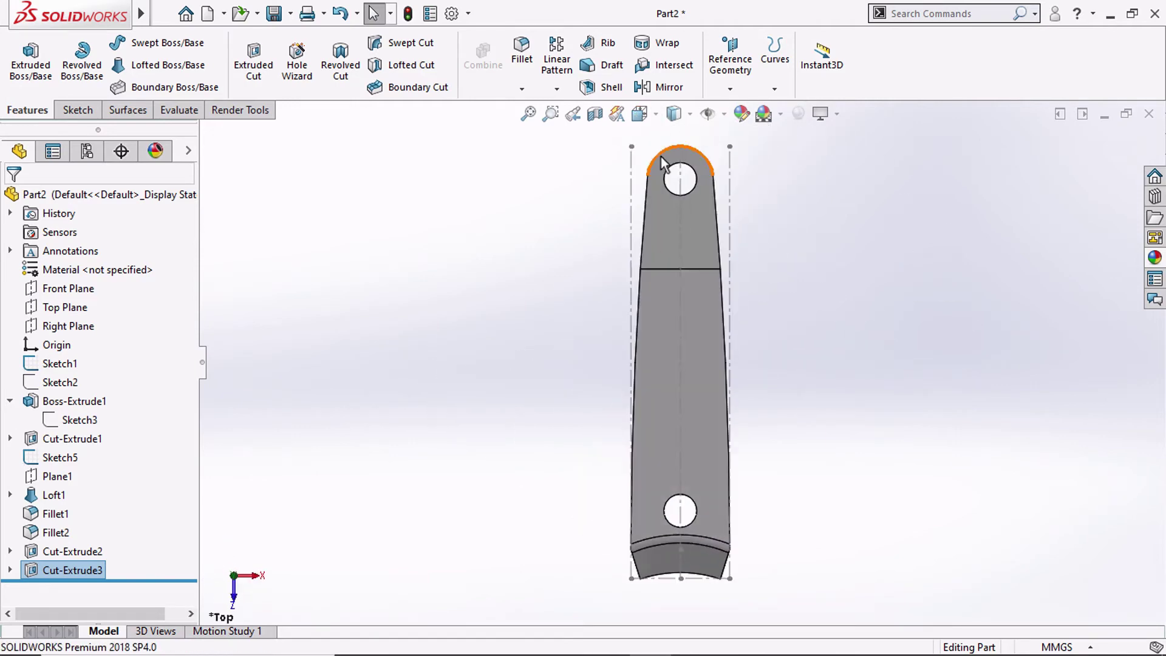
pyautogui.click(639, 114)
pyautogui.click(669, 203)
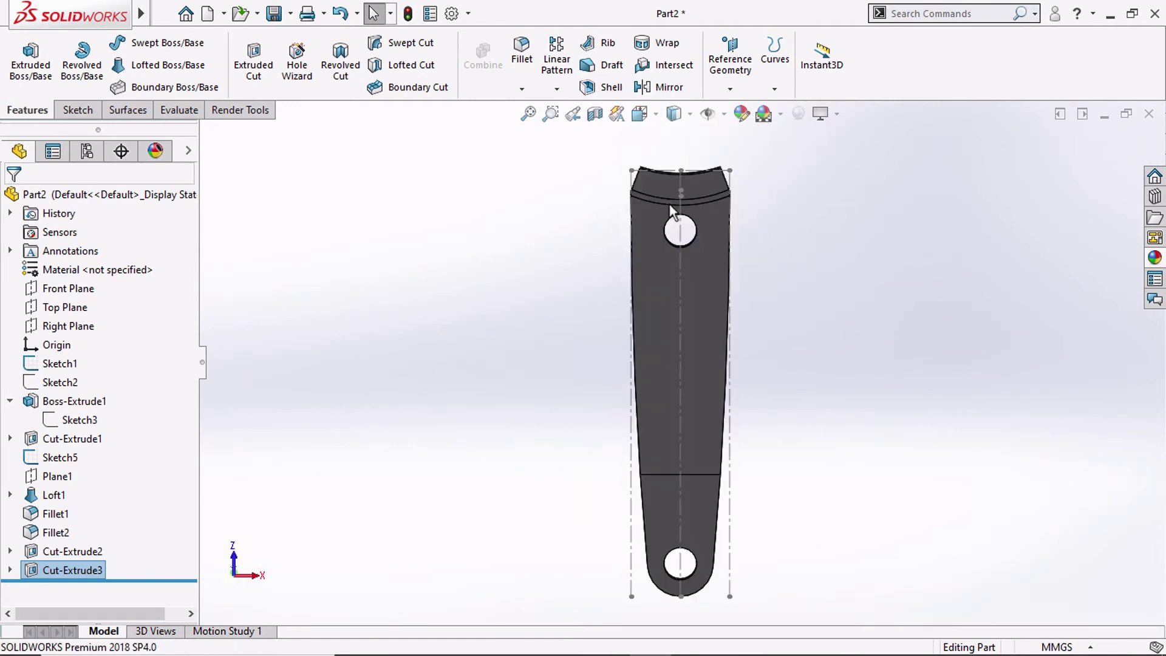
pyautogui.scroll(-5, 671, 169)
pyautogui.scroll(1, 633, 220)
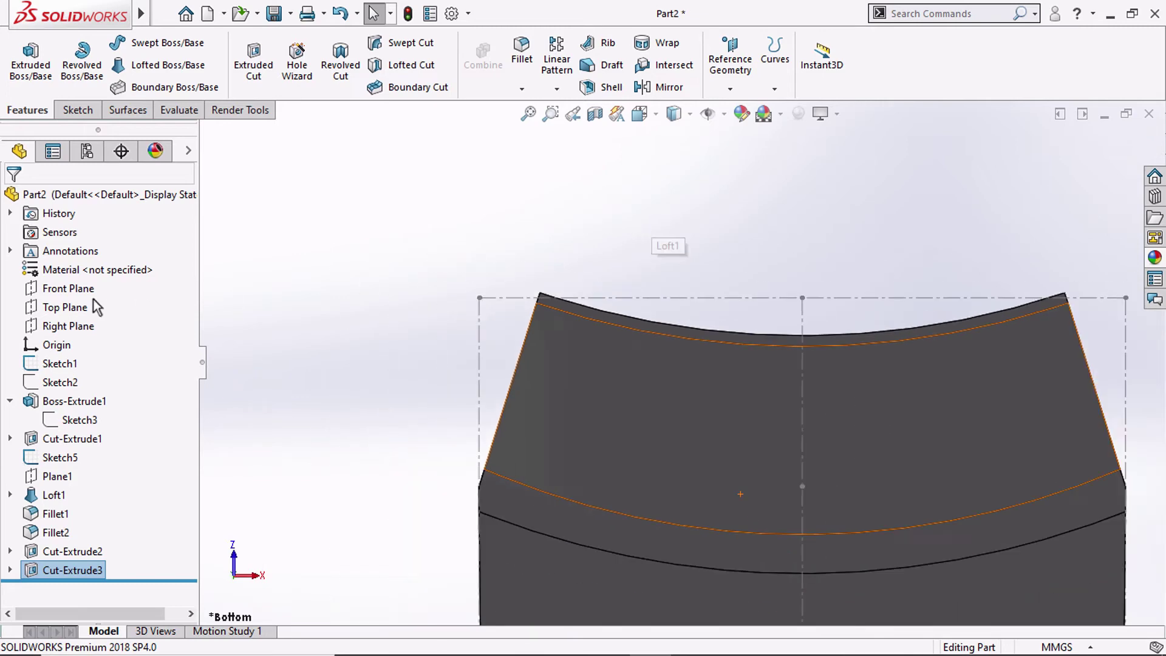
# Start a Top Plane sketch, convert the curved top edge into sketch geometry, and hide Sketch2
pyautogui.click(85, 307)
pyautogui.click(92, 281)
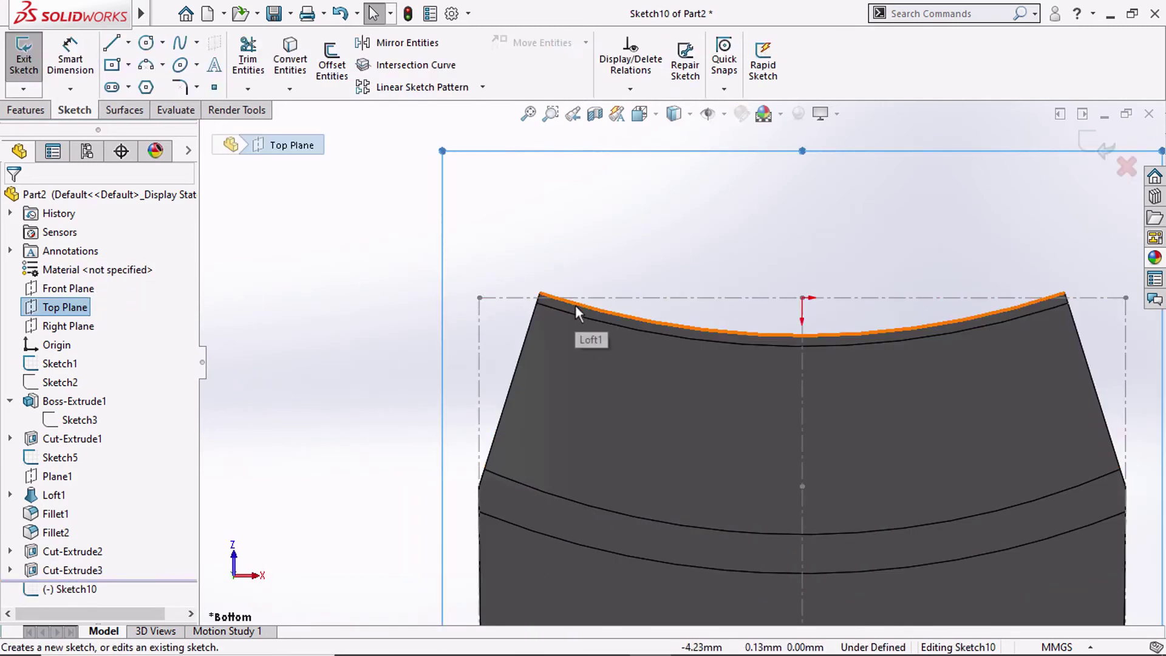
pyautogui.click(49, 382)
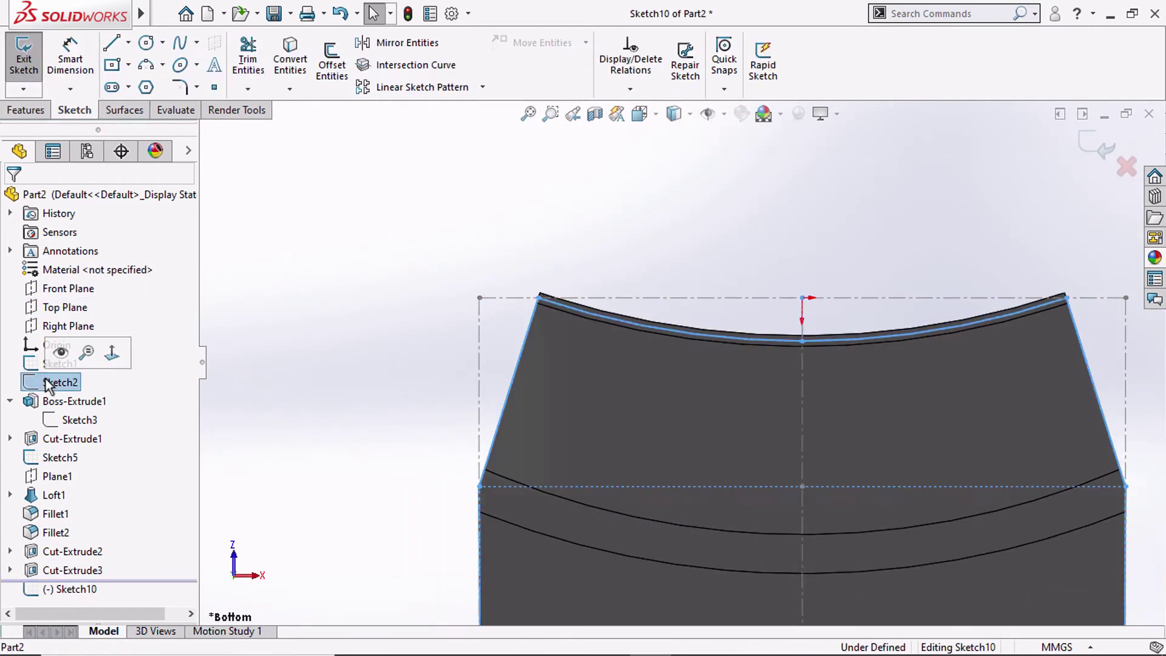
pyautogui.click(586, 314)
pyautogui.click(283, 55)
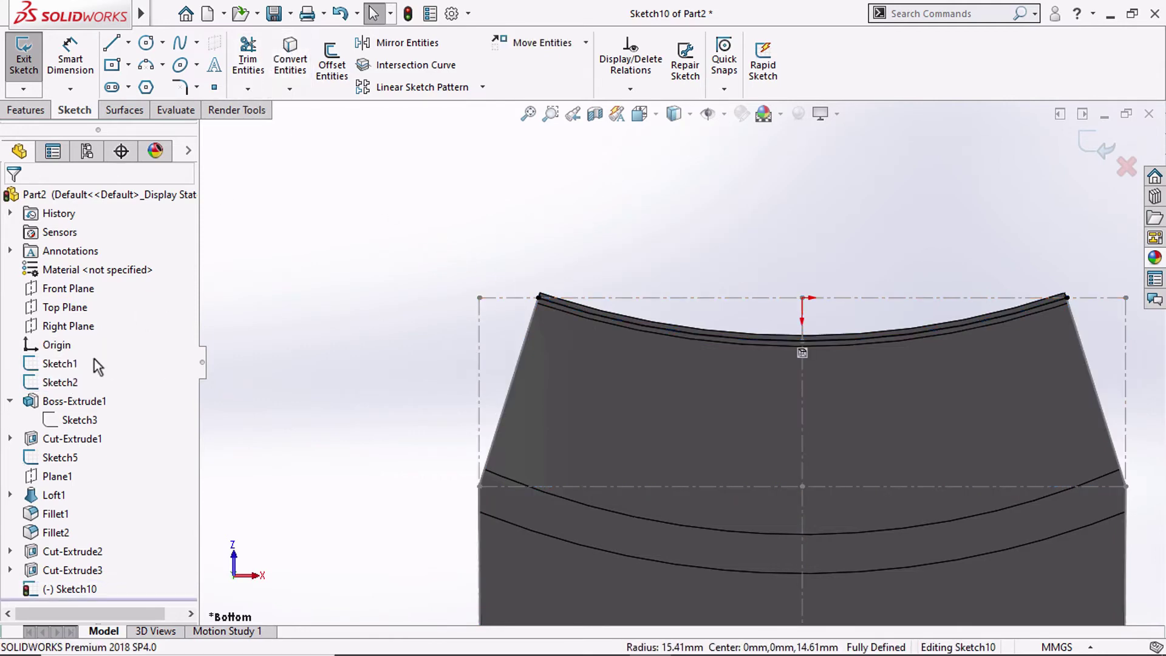
pyautogui.click(59, 381)
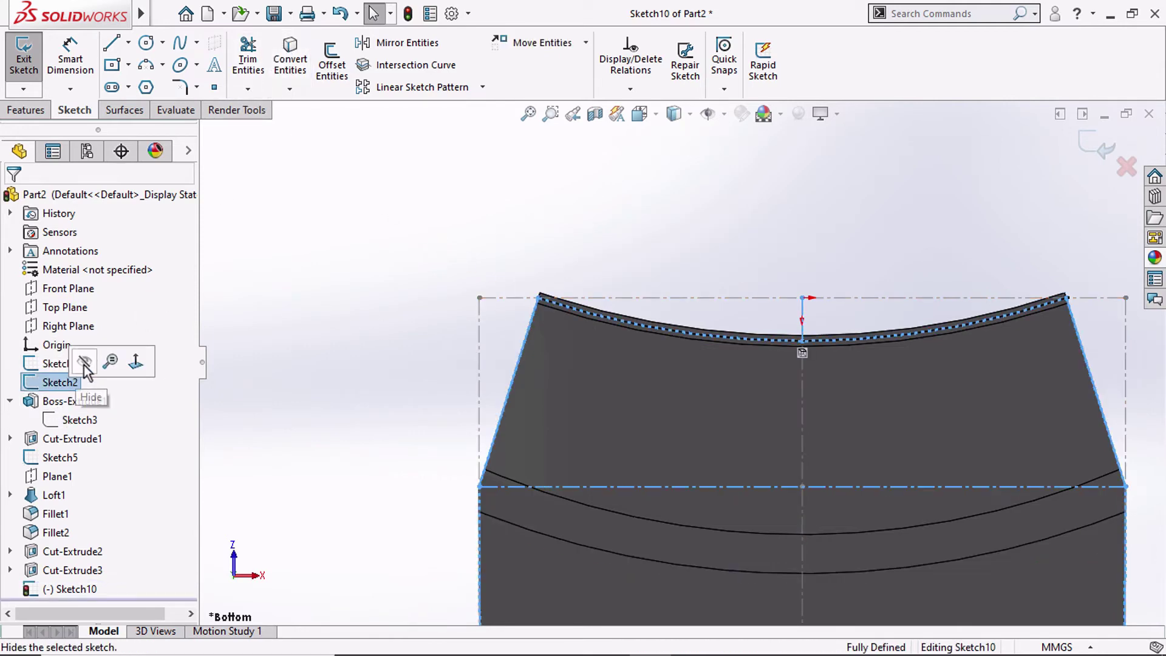
pyautogui.click(81, 361)
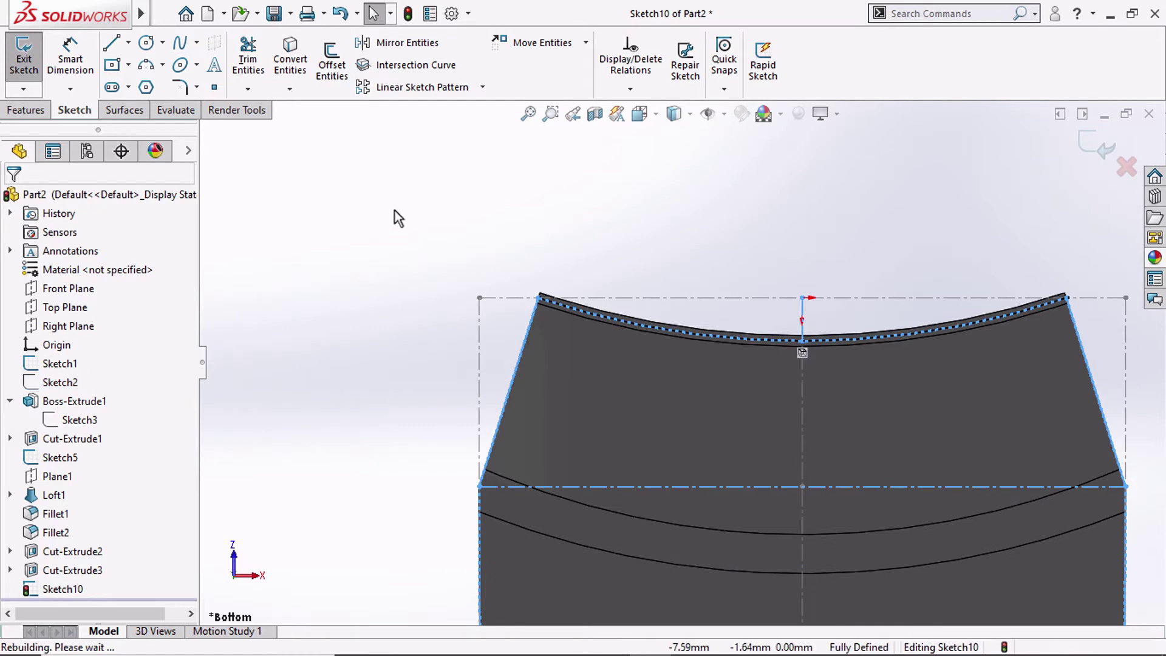
# Draw three lines boxing the strip above the arc, closing the profile at both arc endpoints
pyautogui.click(110, 44)
pyautogui.click(538, 297)
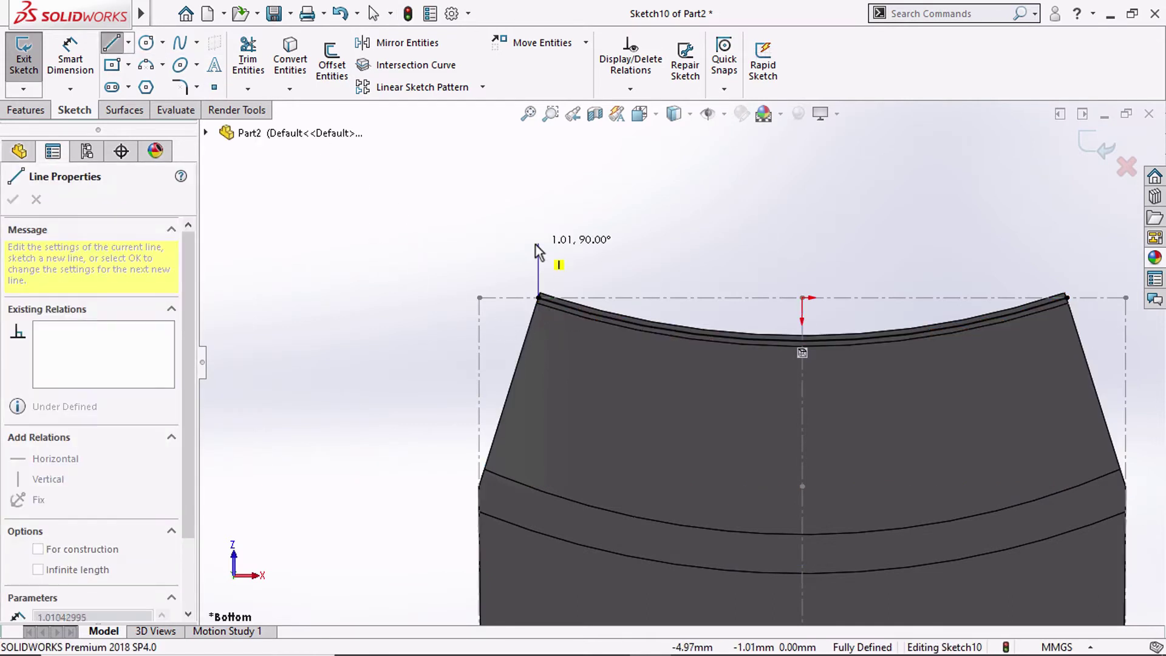
pyautogui.click(538, 243)
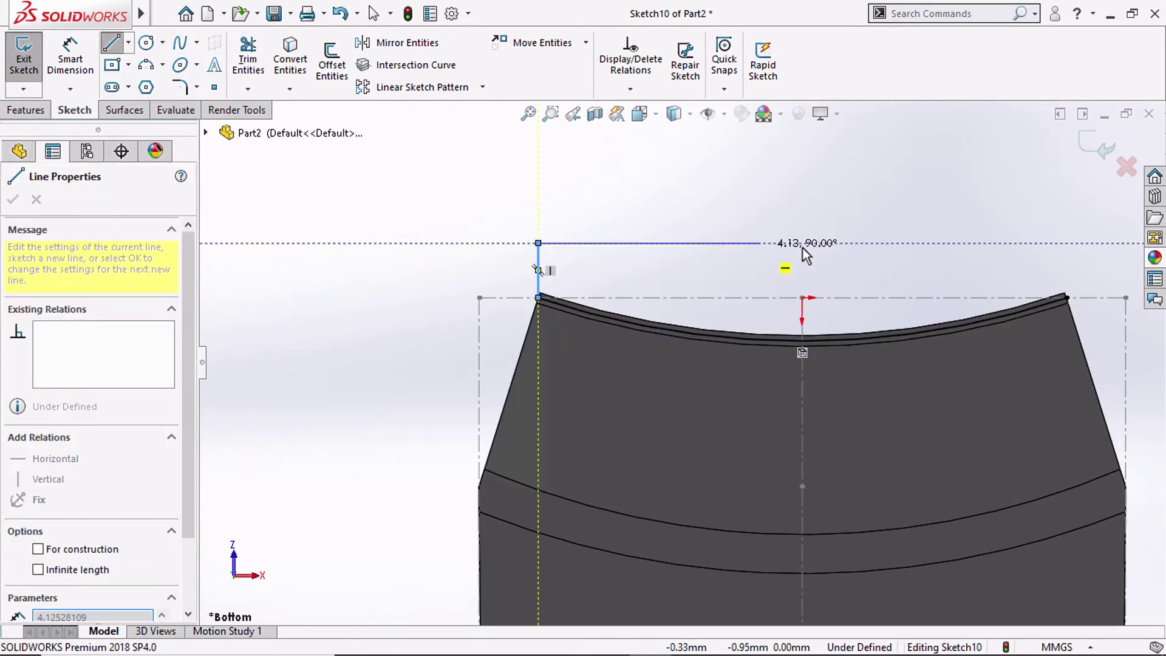
pyautogui.click(1069, 244)
pyautogui.scroll(-3, 1069, 280)
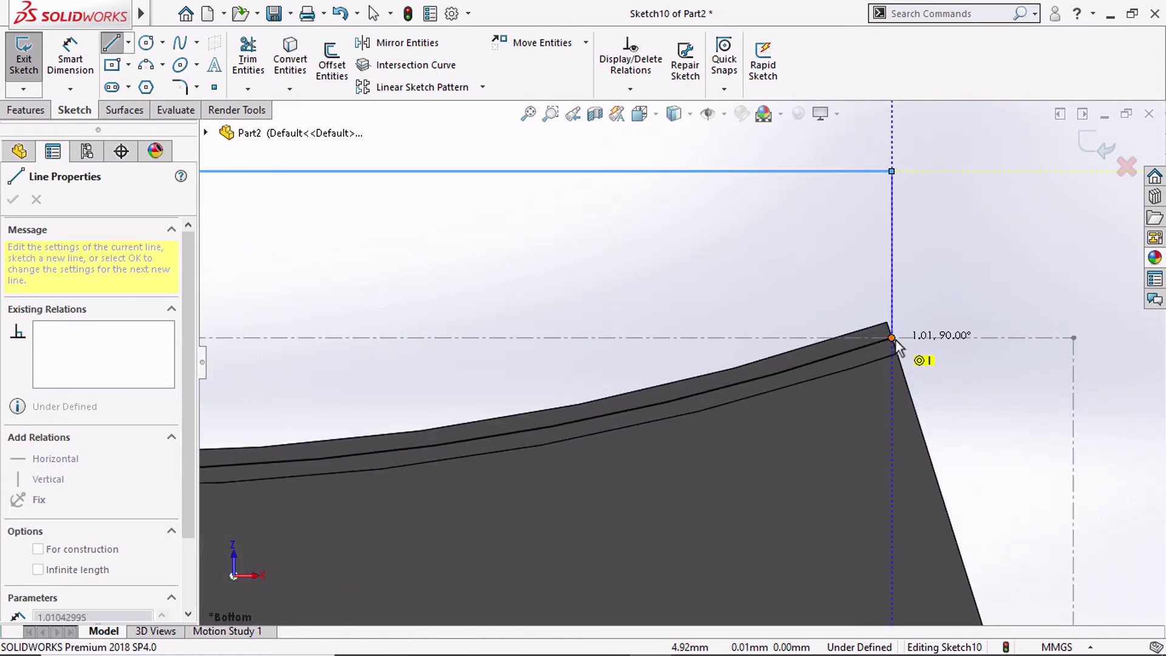
pyautogui.click(891, 337)
pyautogui.scroll(2, 793, 299)
pyautogui.scroll(2, 736, 307)
pyautogui.scroll(2, 607, 304)
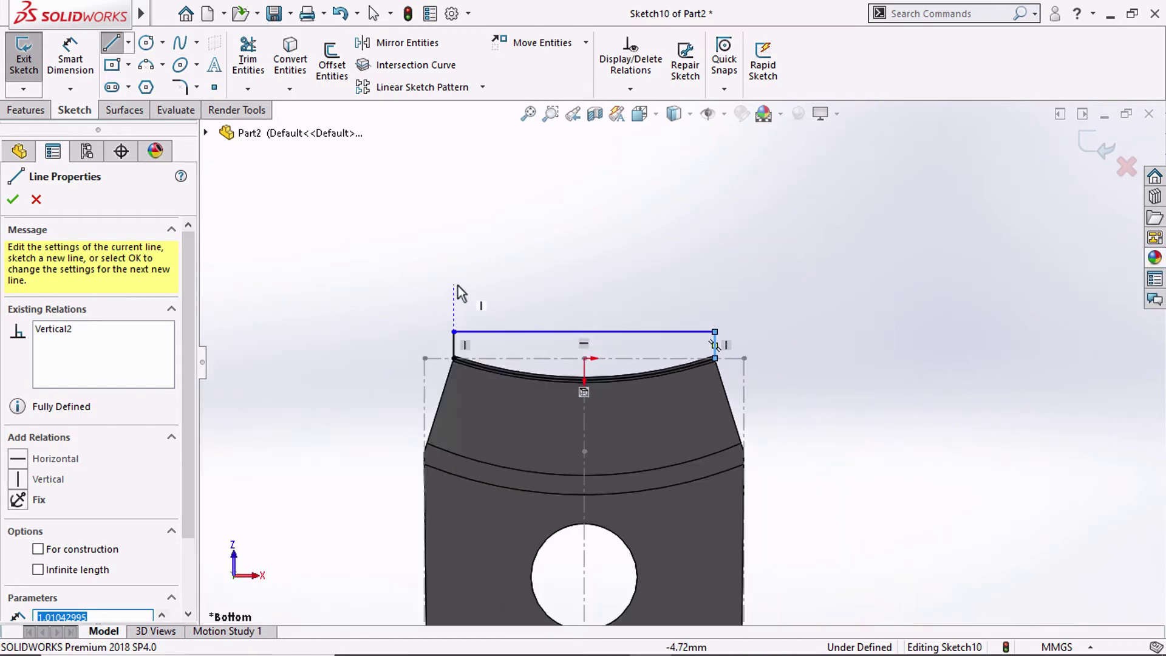
pyautogui.click(24, 110)
pyautogui.click(253, 65)
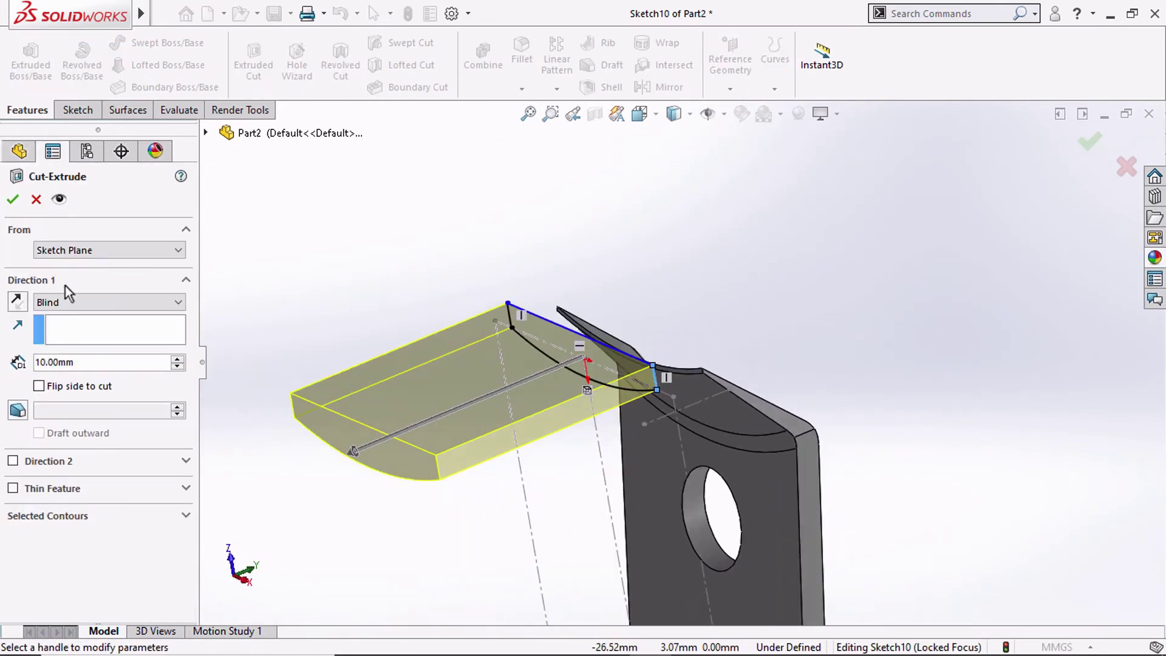
# Confirm the reversed cut as Cut-Extrude4 and switch to Isometric view
pyautogui.click(17, 301)
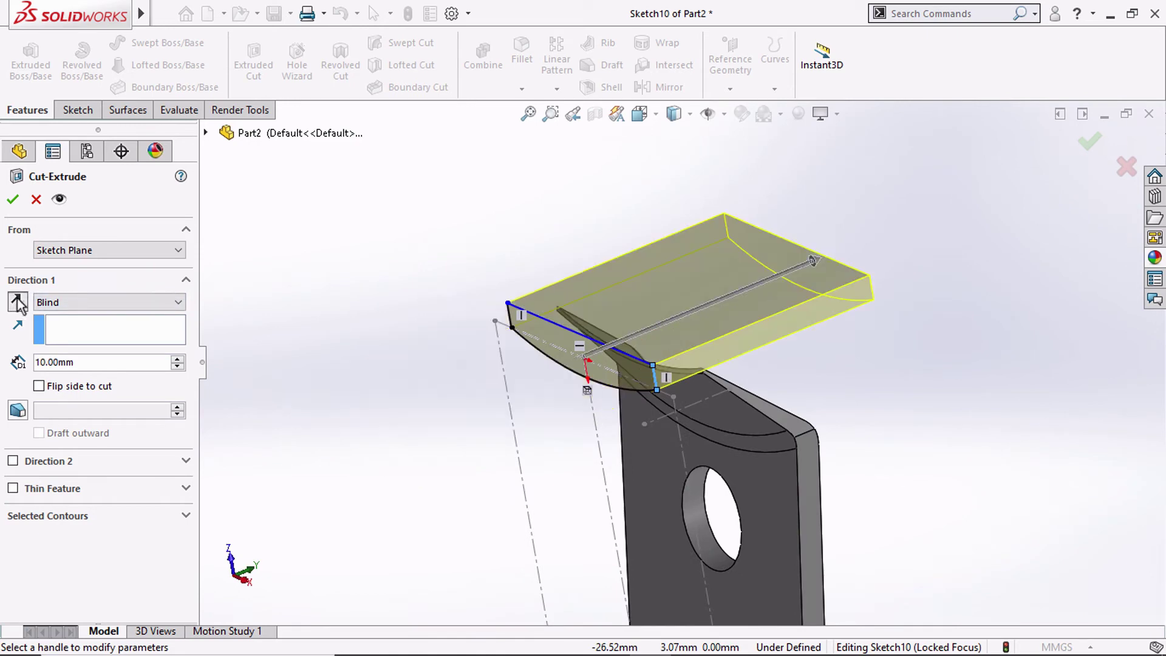
pyautogui.click(15, 202)
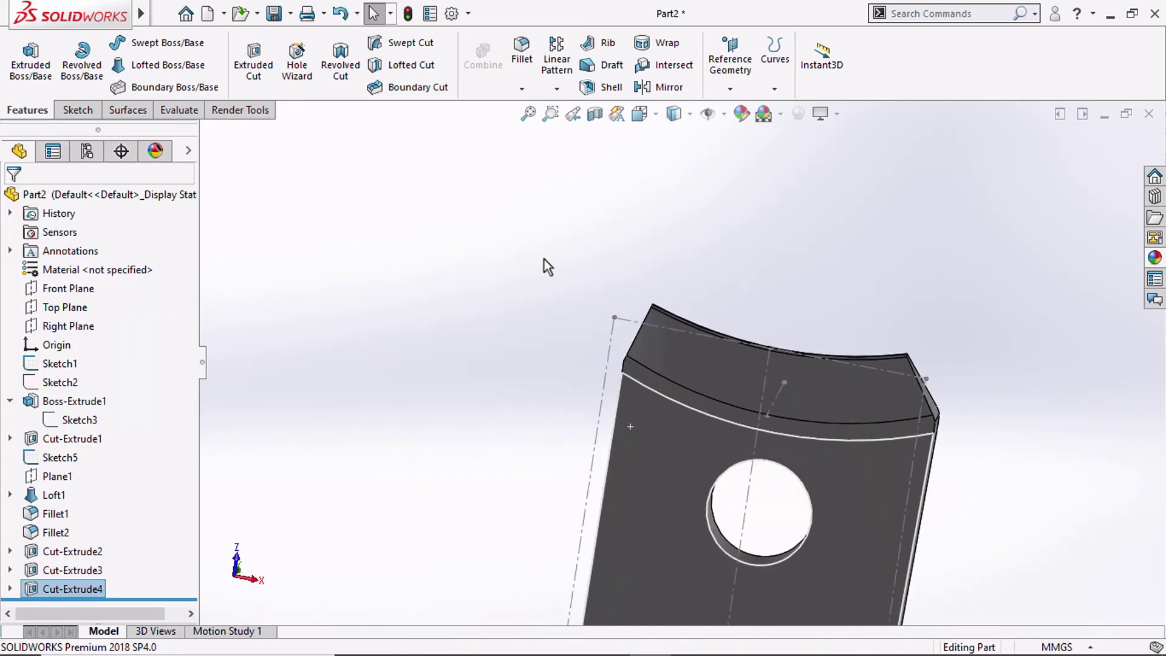
pyautogui.click(651, 119)
pyautogui.click(736, 163)
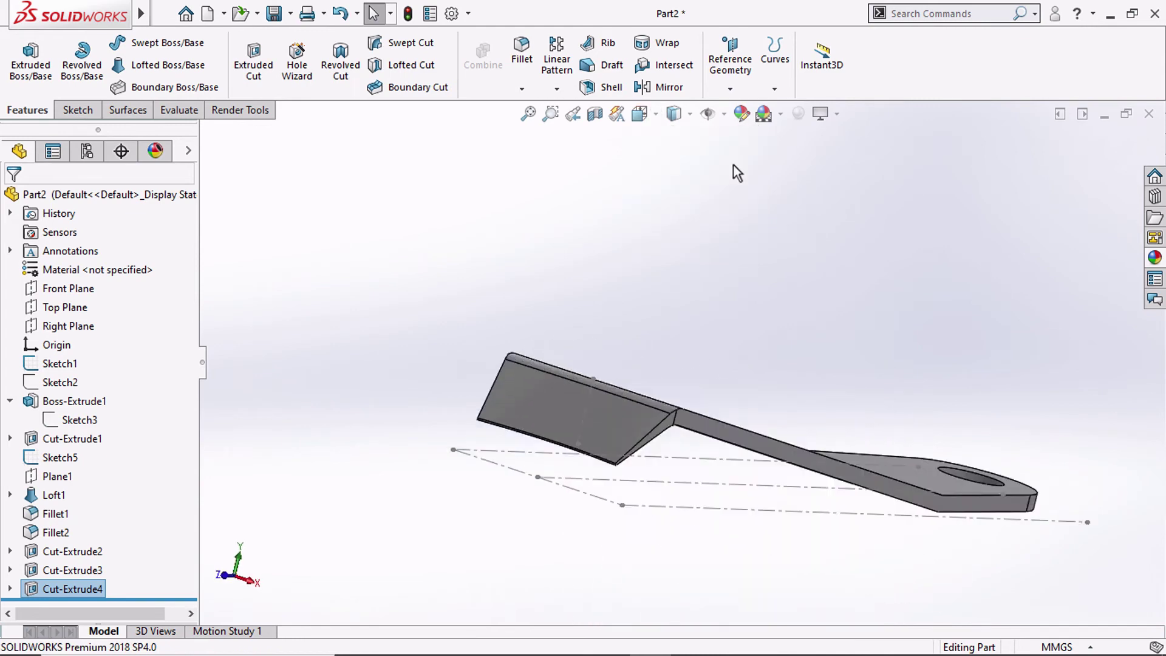
# Hide the Sketch1 and Sketch5 guide lines and fit the part in view
pyautogui.click(449, 539)
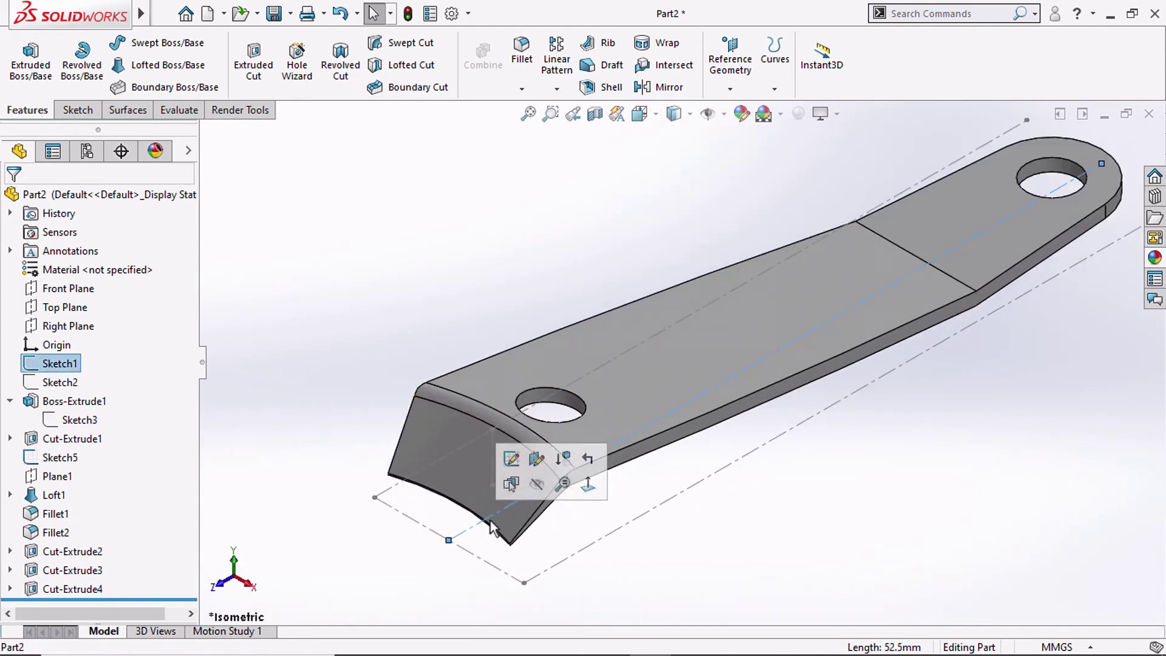
pyautogui.click(533, 486)
pyautogui.click(495, 464)
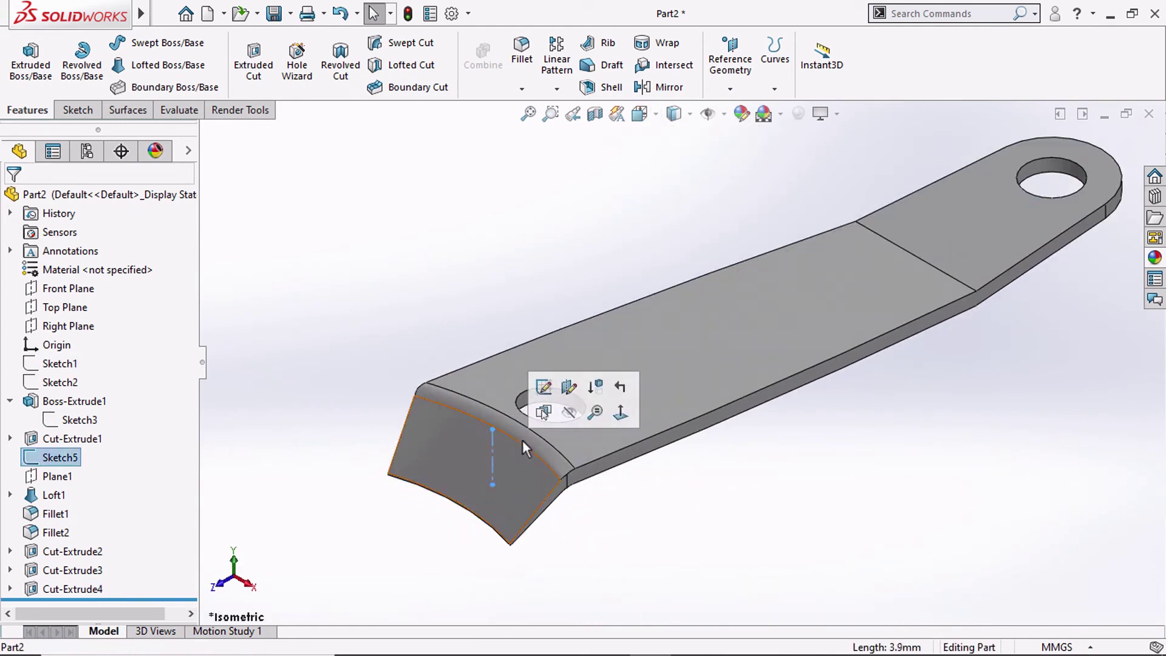
pyautogui.click(567, 414)
pyautogui.press('f')
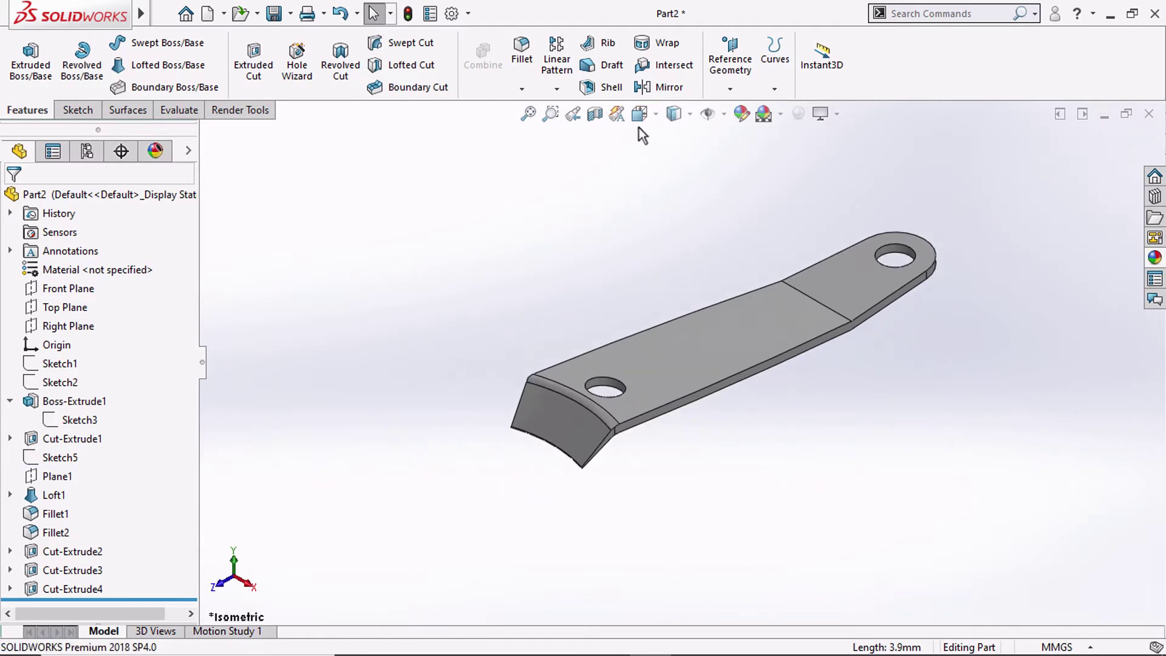
pyautogui.click(639, 113)
# Fillet the top and bottom bend edges across the middle with a 20 mm radius
pyautogui.press('f')
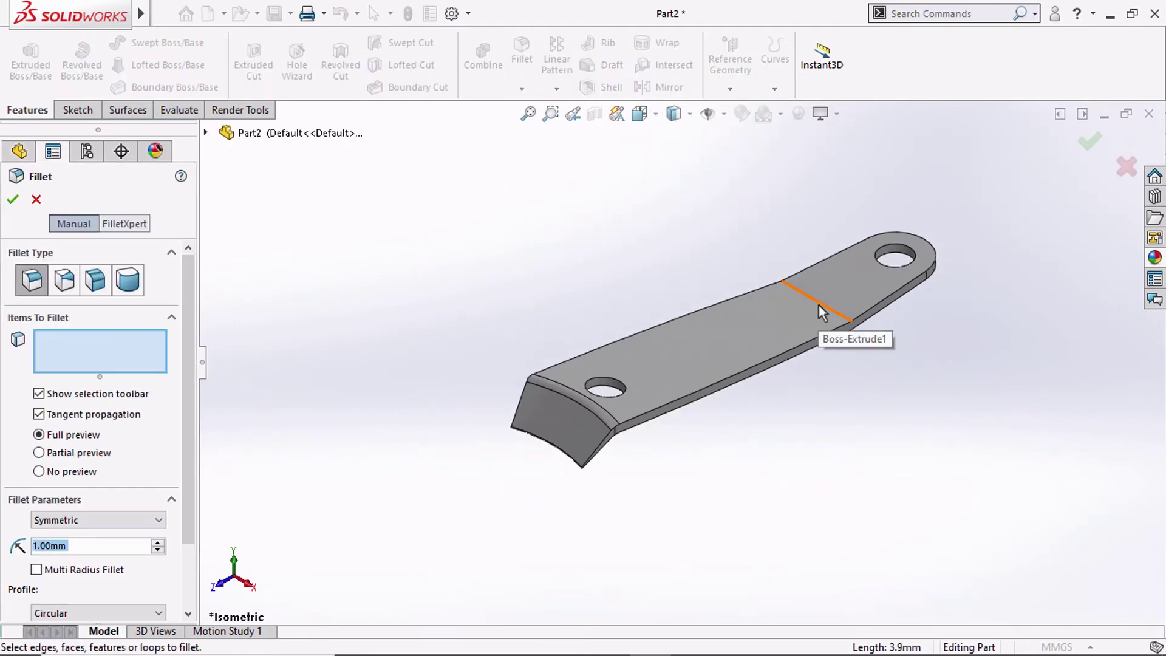
pyautogui.click(821, 312)
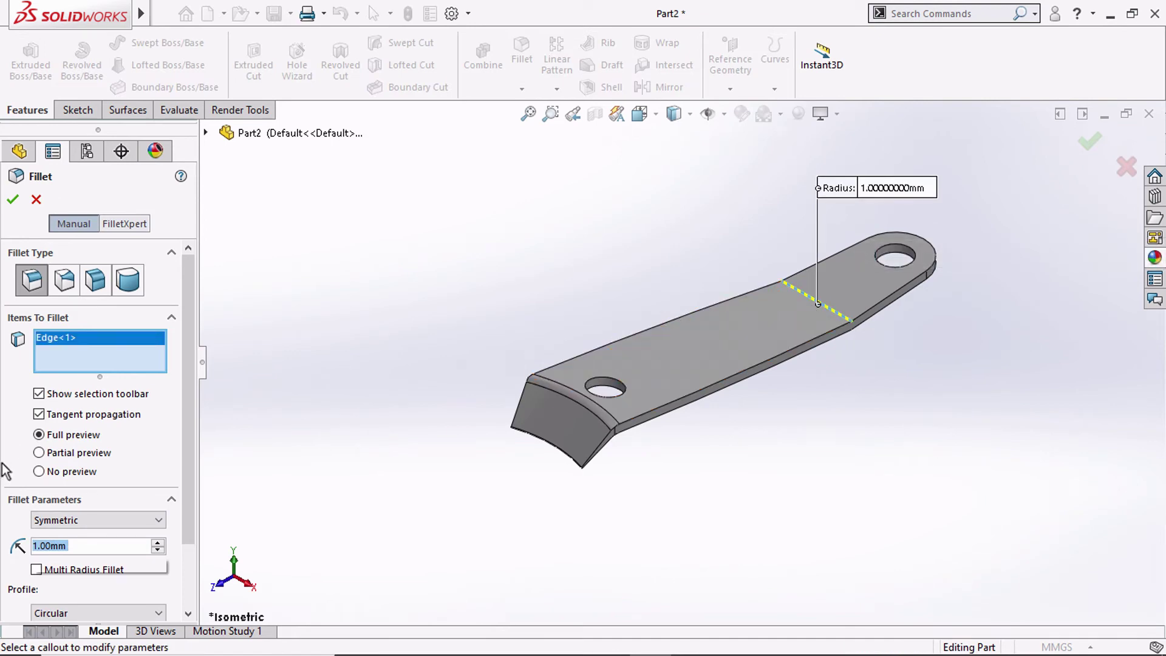
pyautogui.write('20')
pyautogui.press('Return')
pyautogui.moveTo(480, 276); pyautogui.dragTo(838, 371, button='middle')
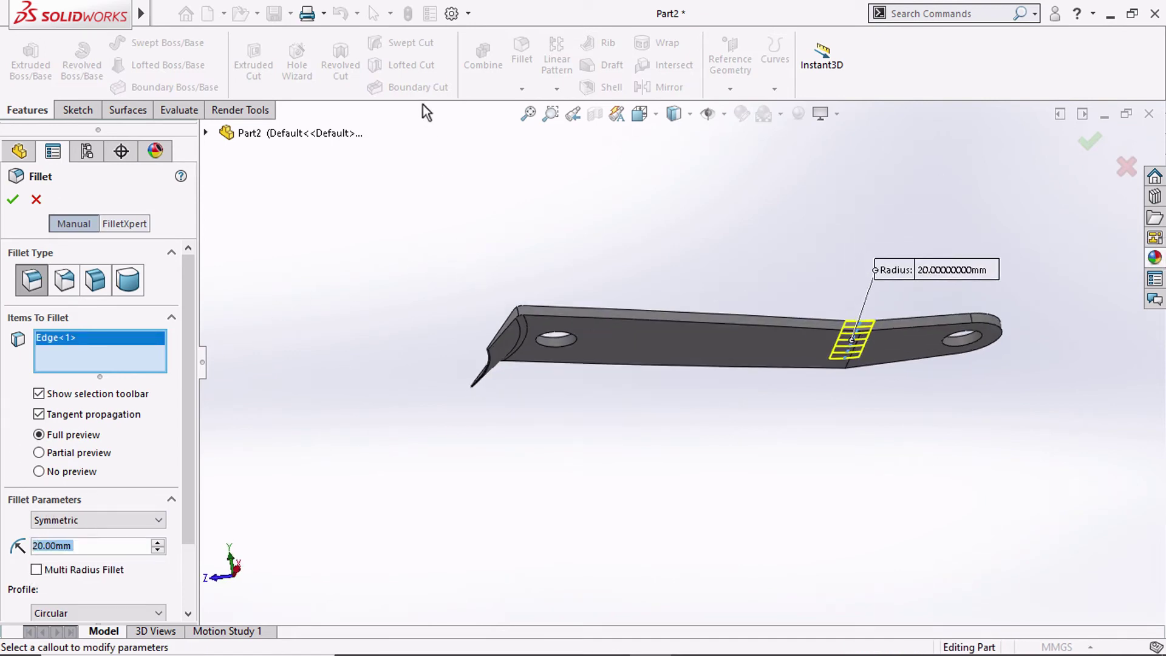
pyautogui.scroll(-3, 801, 392)
pyautogui.click(800, 392)
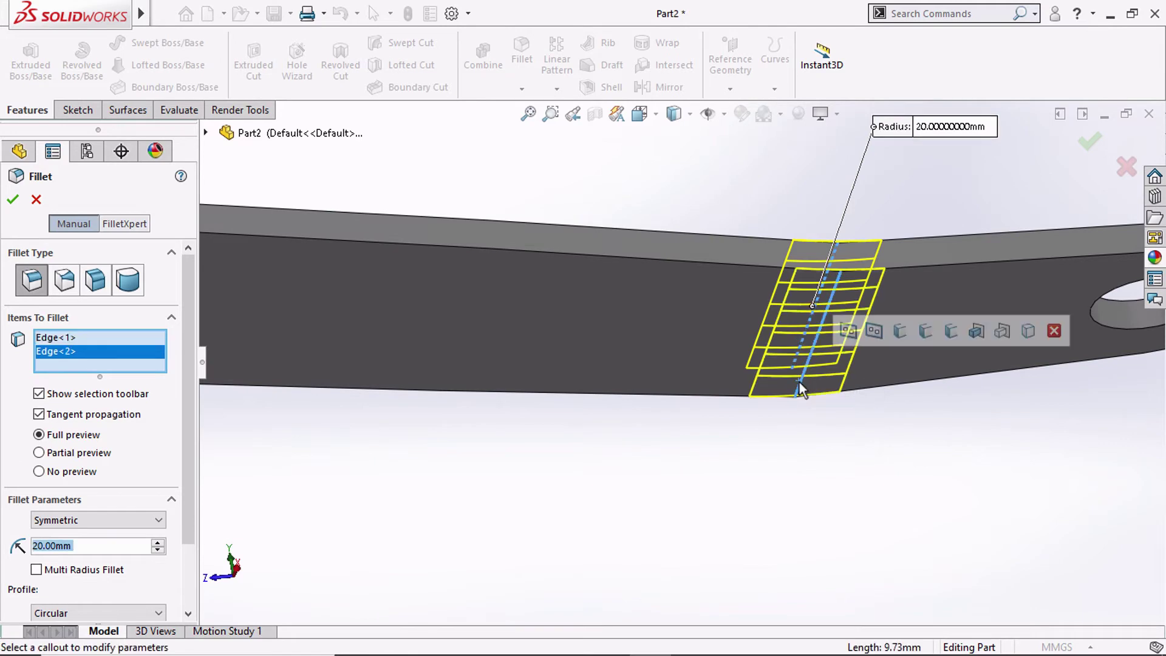
pyautogui.scroll(4, 680, 364)
pyautogui.click(639, 114)
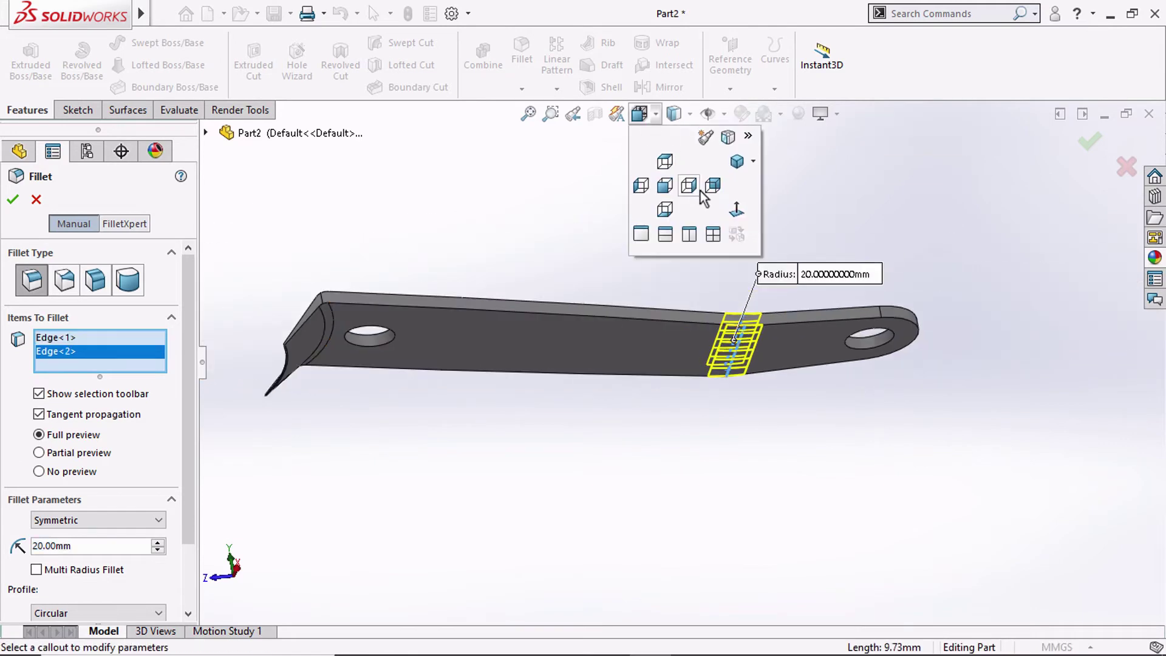
pyautogui.click(737, 162)
pyautogui.click(13, 201)
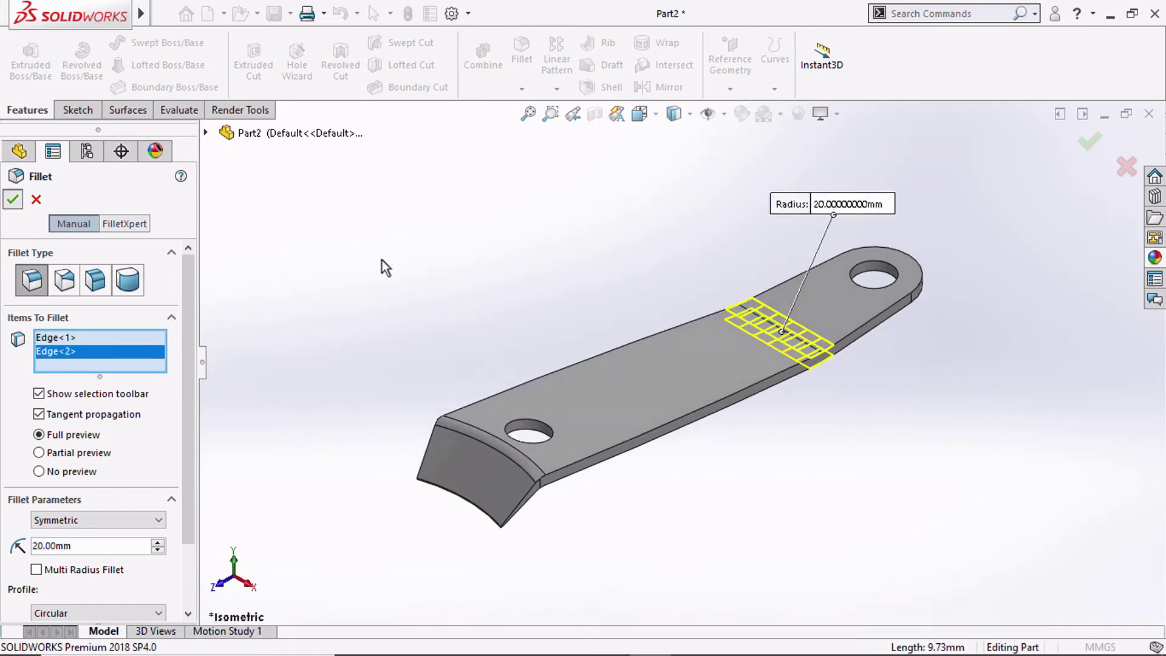
# Inspect the finished blade from Right, Front, Left, Top and Isometric views, orbiting around it
pyautogui.click(639, 114)
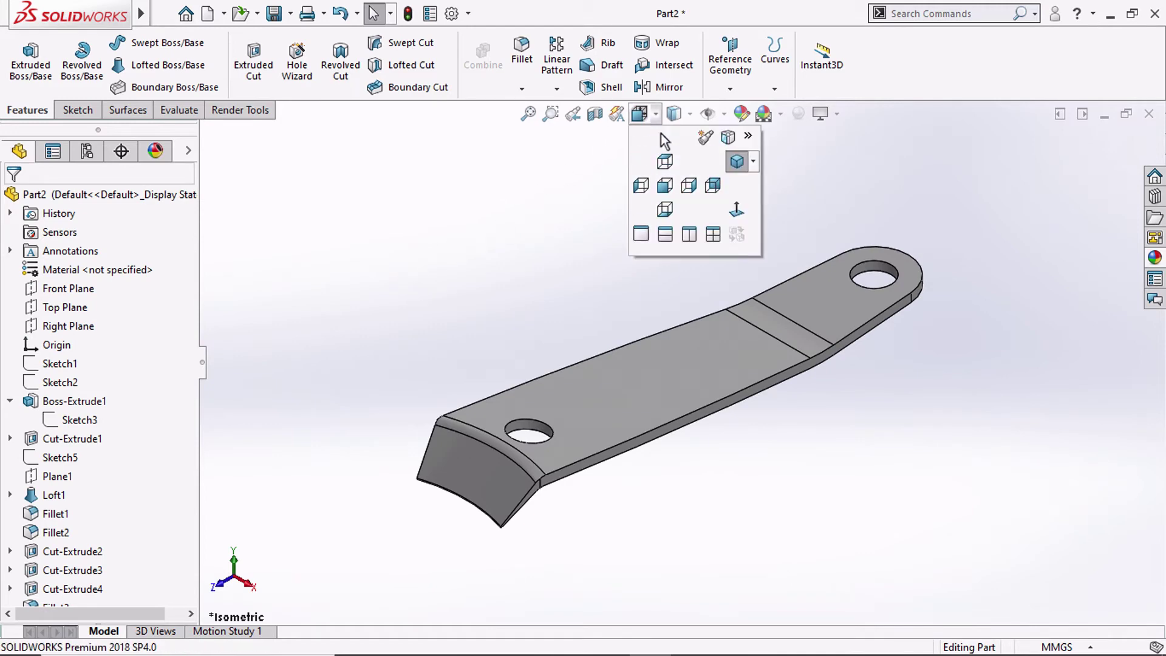
pyautogui.click(688, 186)
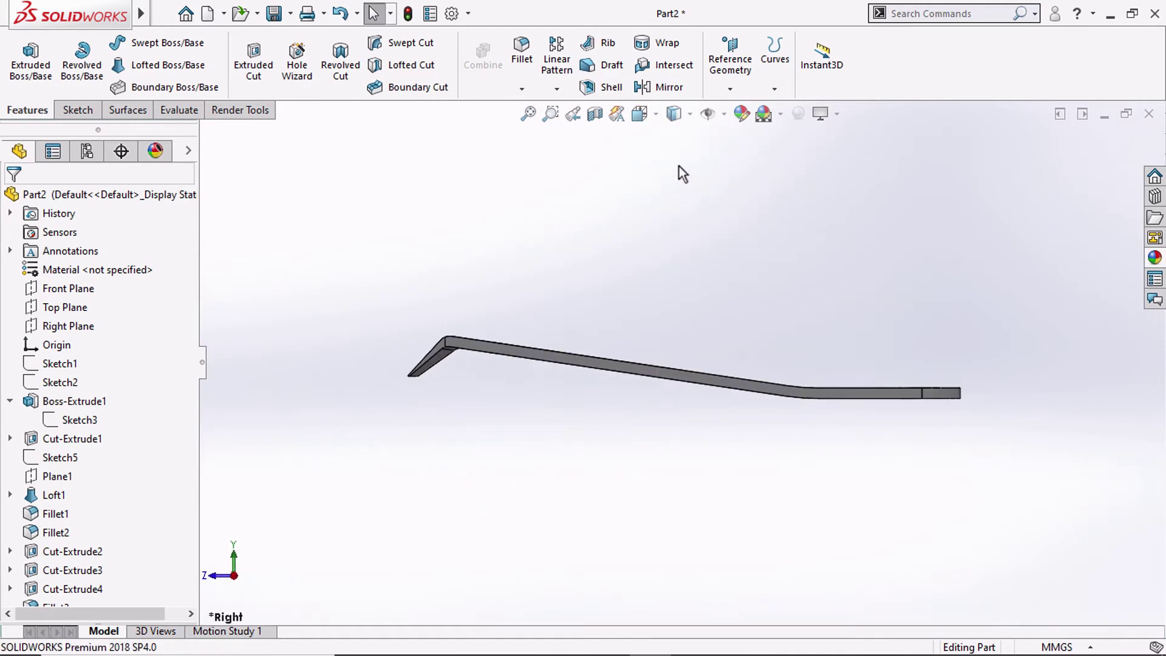
pyautogui.click(639, 114)
pyautogui.click(665, 188)
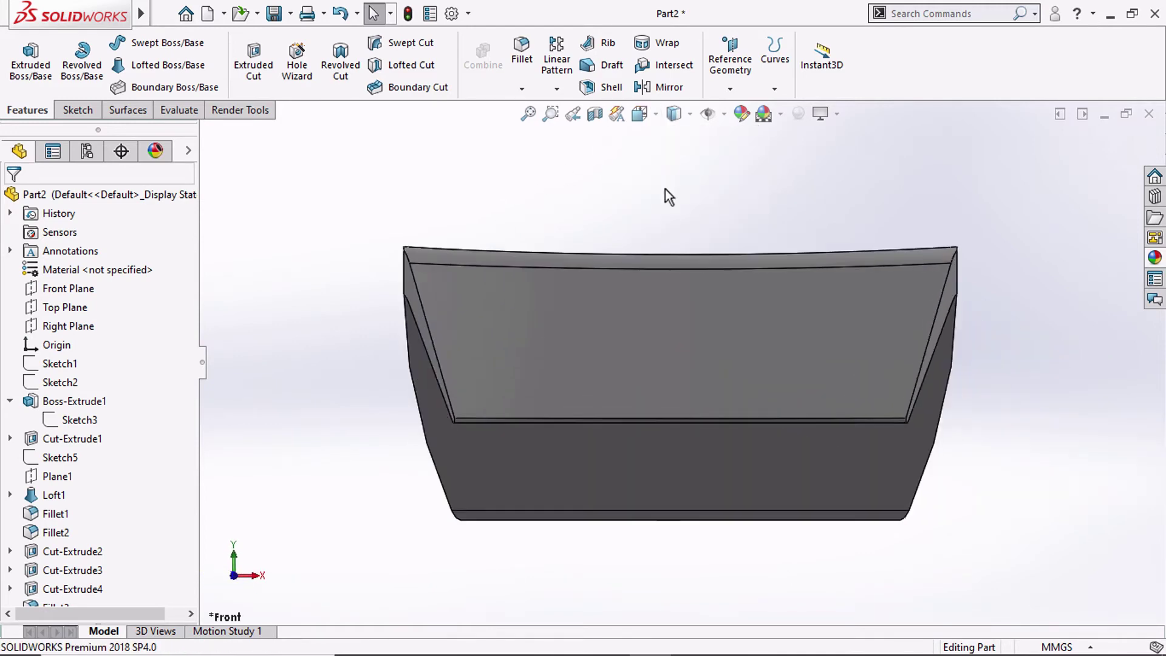
pyautogui.click(642, 116)
pyautogui.click(641, 185)
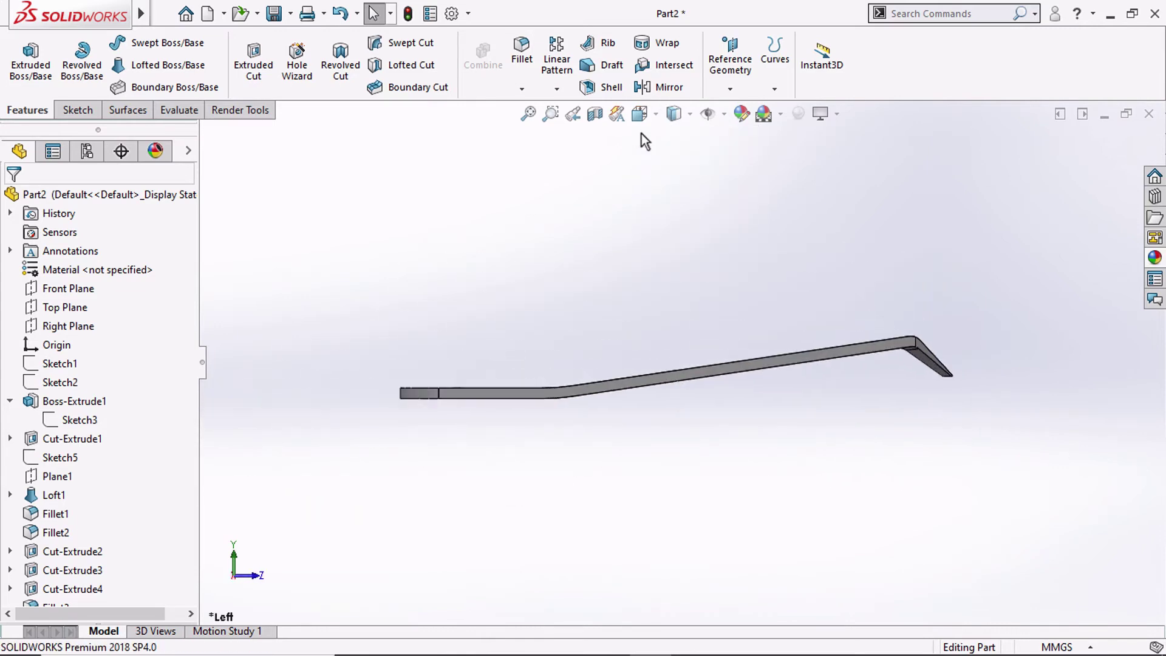
pyautogui.click(639, 114)
pyautogui.click(663, 162)
pyautogui.click(640, 113)
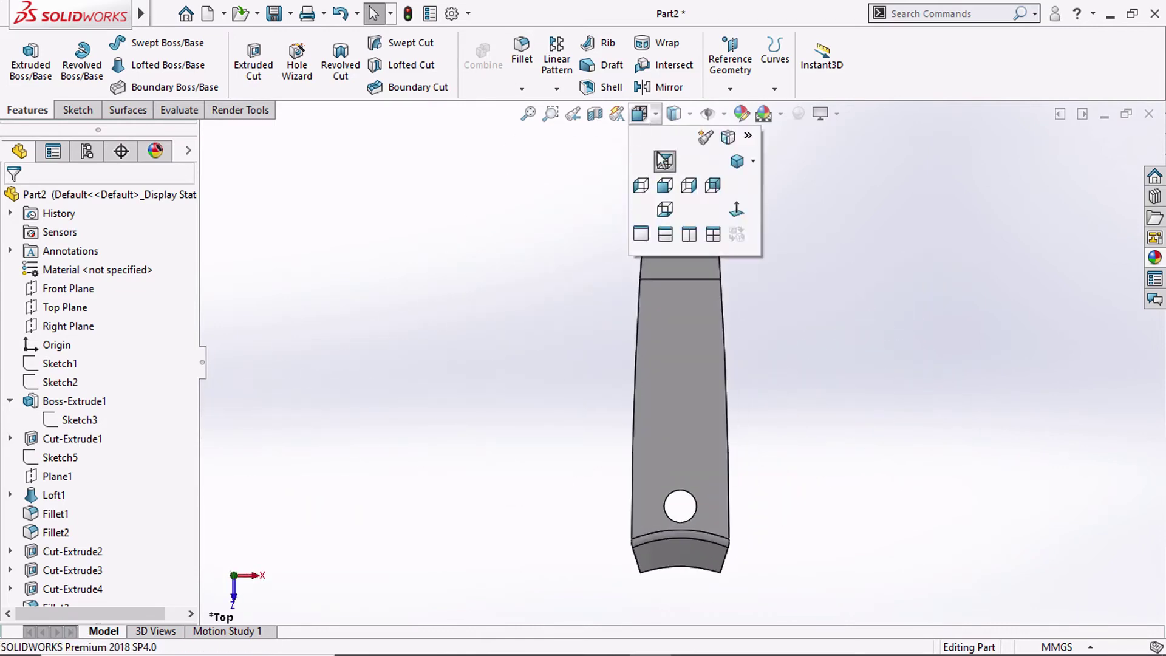
pyautogui.click(732, 162)
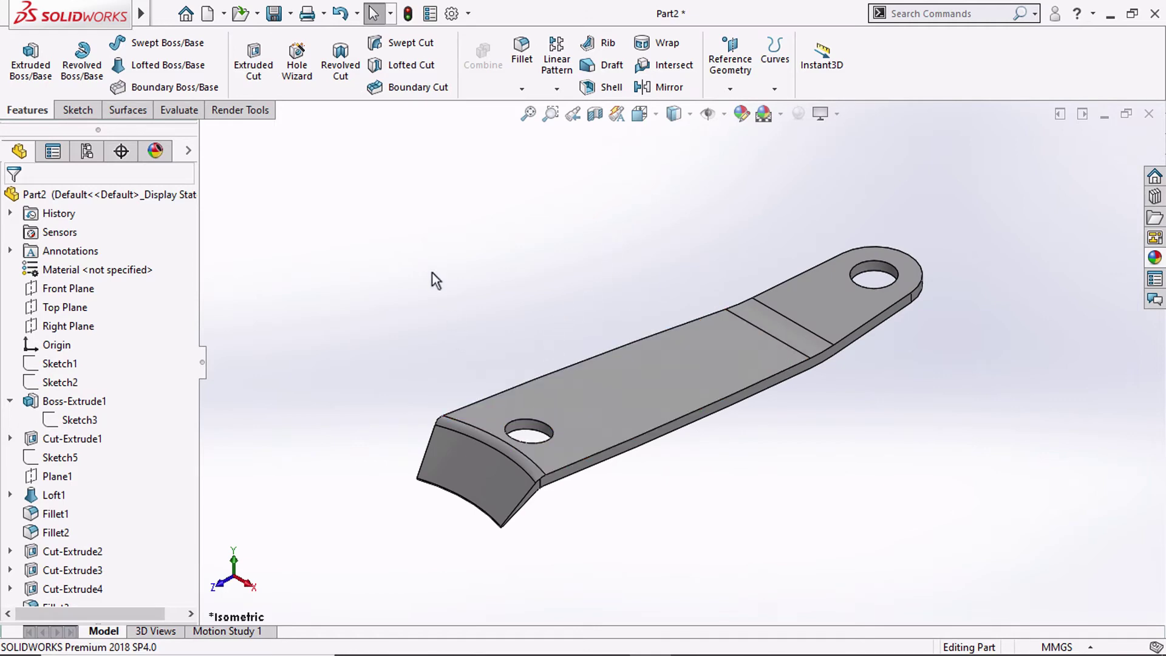
pyautogui.moveTo(433, 274)
pyautogui.mouseDown(button='middle')
pyautogui.moveTo(794, 405)
pyautogui.moveTo(934, 441)
pyautogui.mouseUp(button='middle')
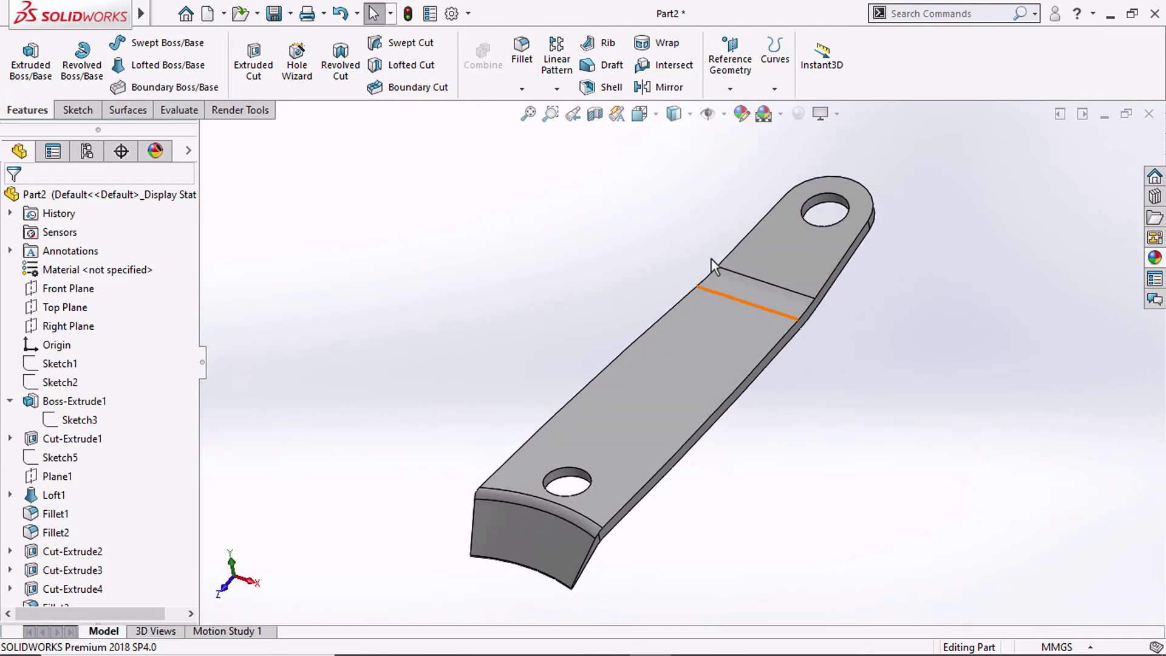
pyautogui.click(638, 114)
pyautogui.click(741, 169)
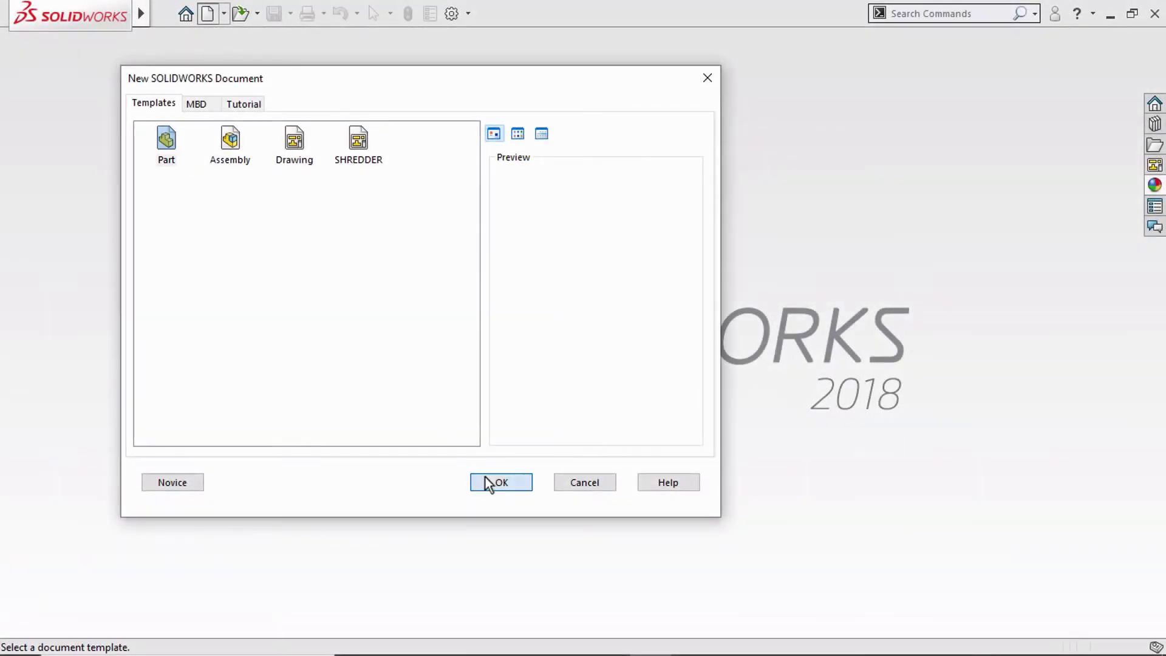
# Create a new part and start a Top Plane sketch using centerlines
pyautogui.click(486, 480)
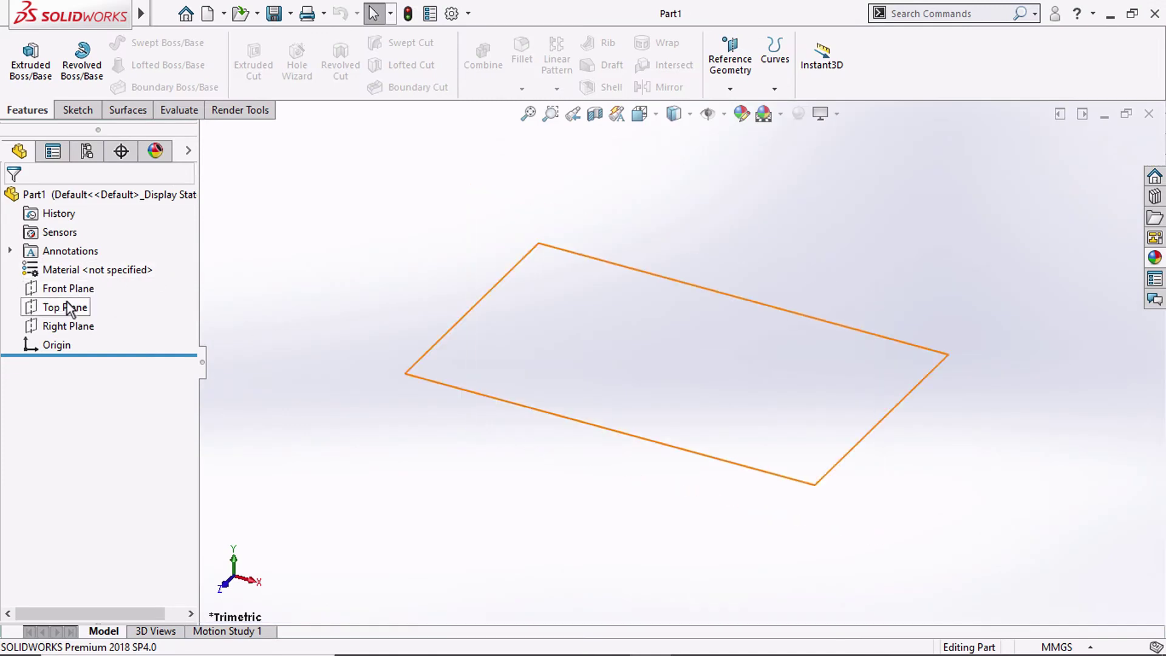
pyautogui.click(65, 311)
pyautogui.click(77, 285)
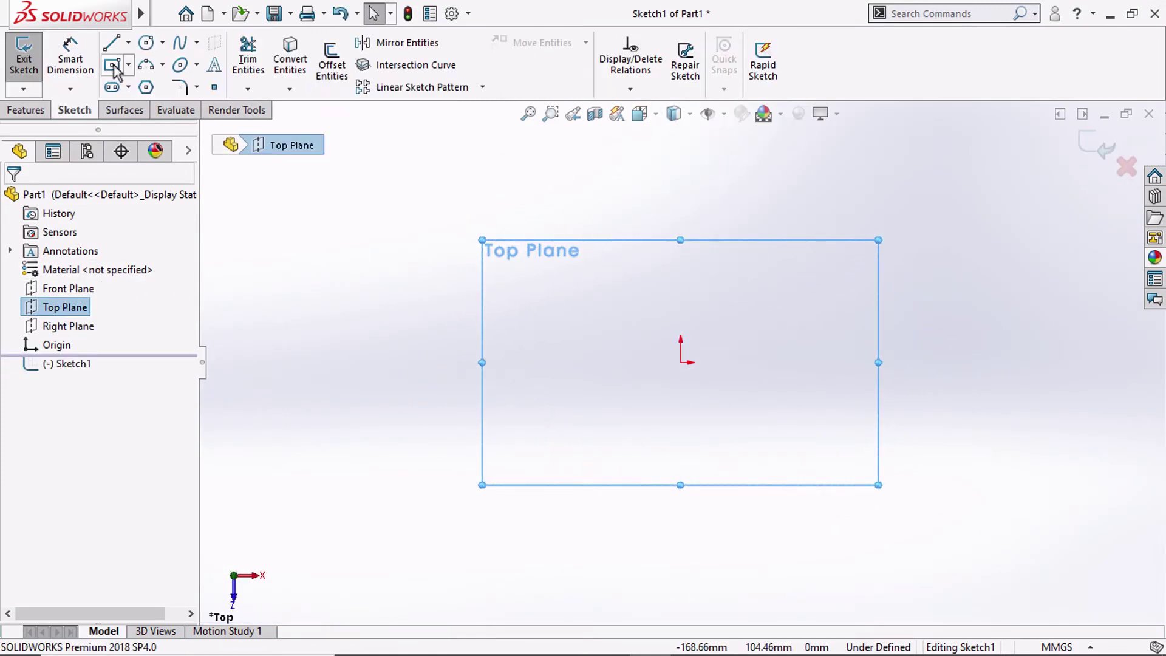
pyautogui.click(129, 44)
pyautogui.click(152, 85)
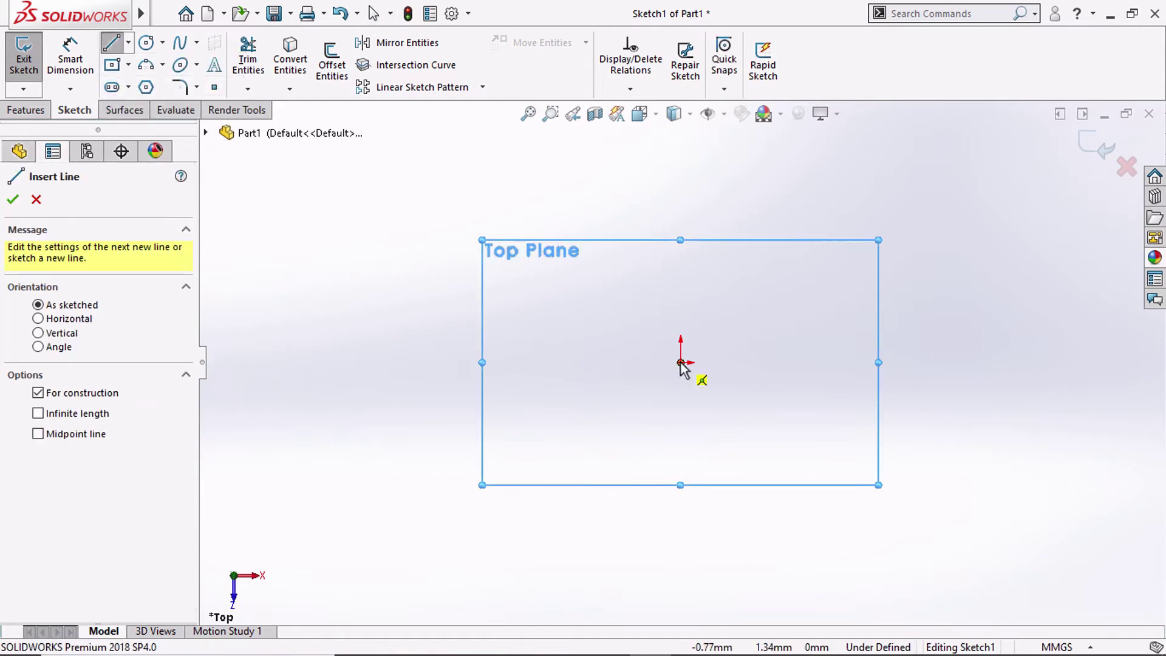
# Draw a vertical centerline from the origin, a bottom horizontal line, and two vertical side guides
pyautogui.moveTo(681, 363); pyautogui.dragTo(680, 156)
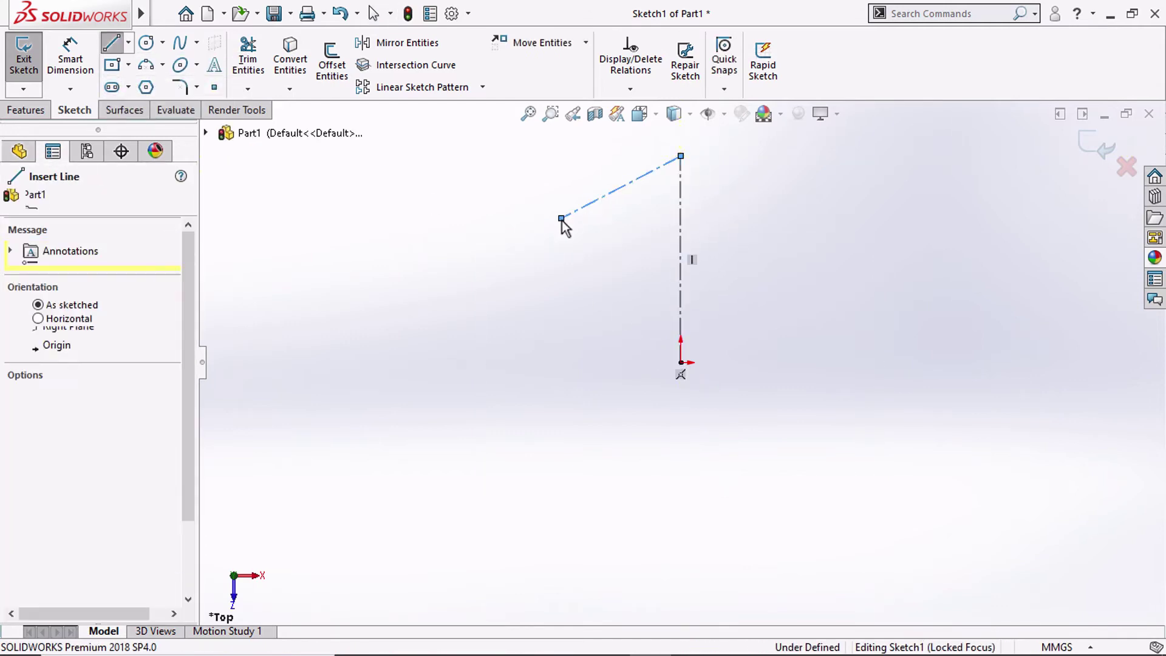
pyautogui.click(627, 362)
pyautogui.click(722, 362)
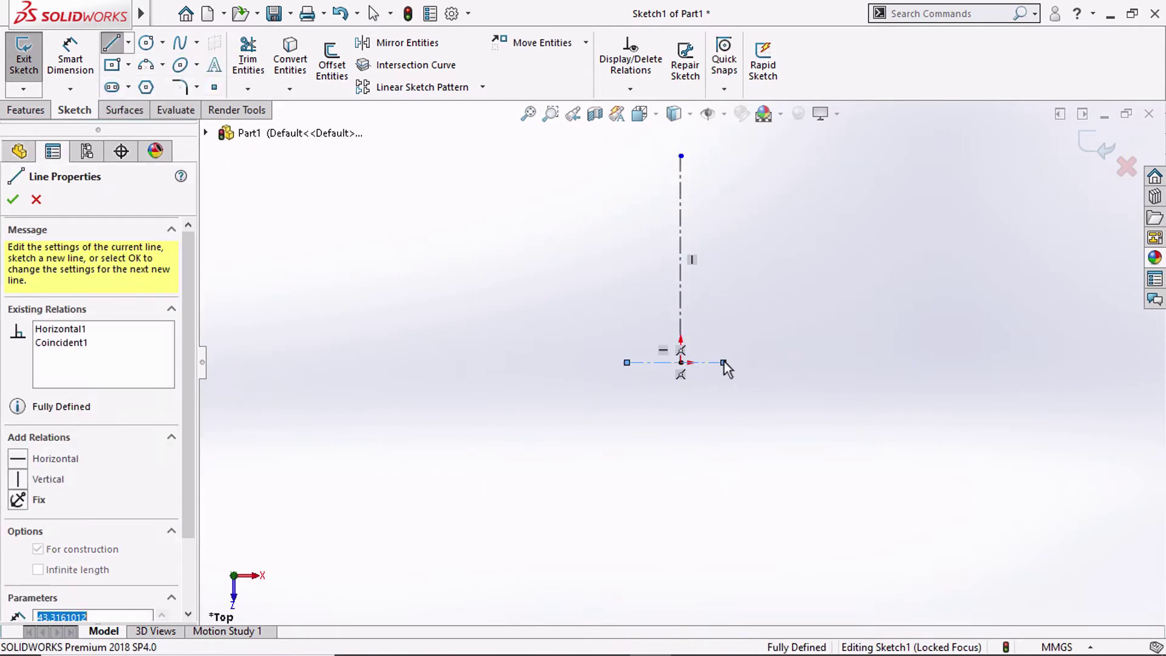
pyautogui.click(723, 199)
pyautogui.press('Escape')
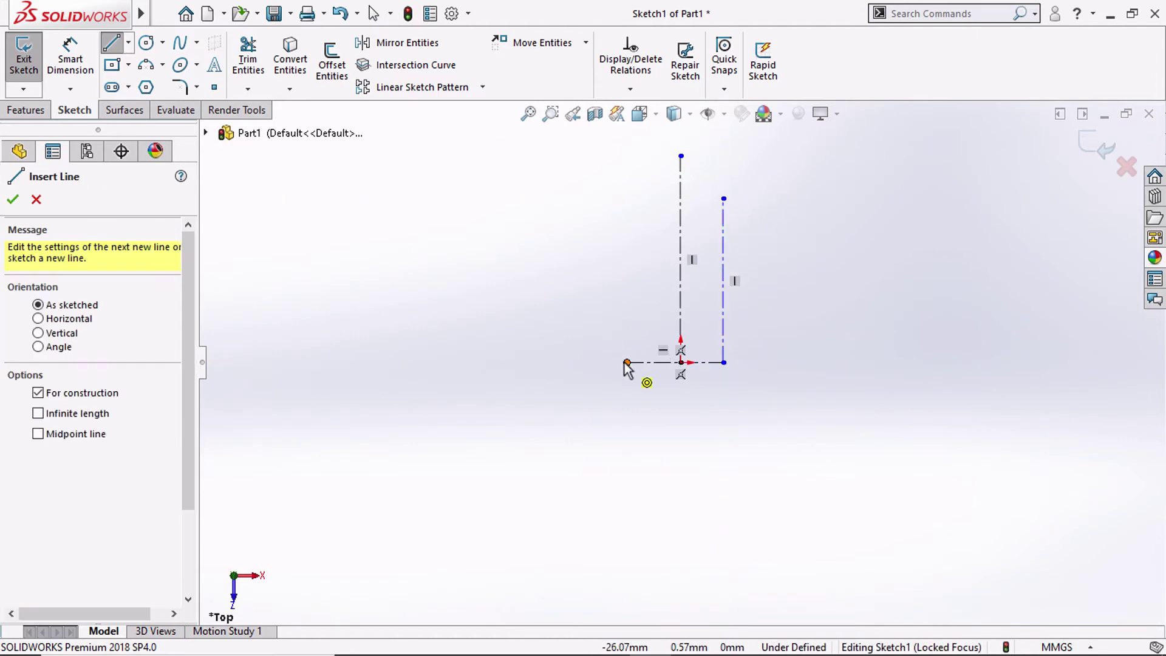
pyautogui.press('Escape')
pyautogui.moveTo(626, 363); pyautogui.dragTo(627, 198)
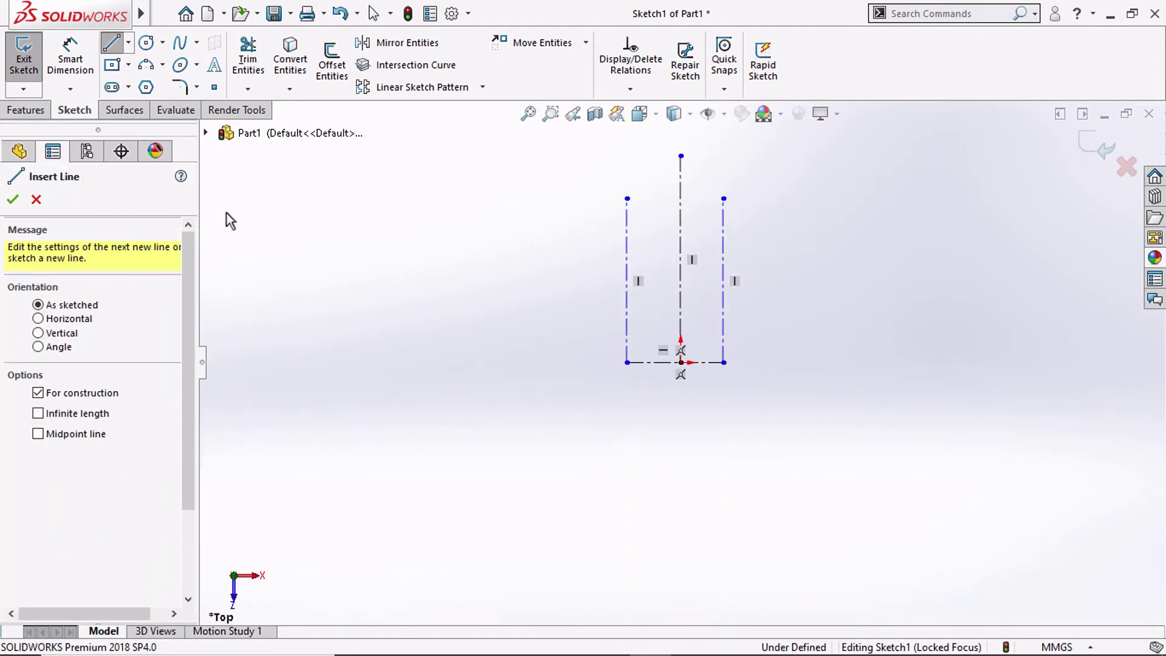
pyautogui.press('Escape')
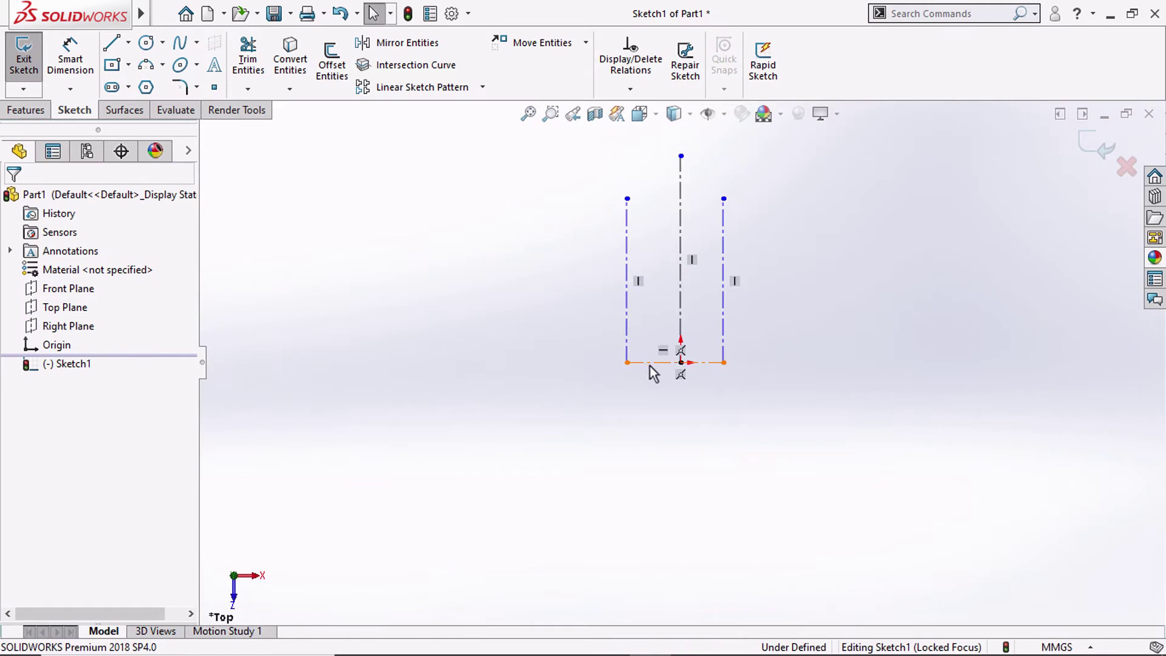
# Fix the bottom line's midpoint to the origin and dimension the vertical centerline 52.5 mm
pyautogui.click(668, 364)
pyautogui.keyDown('ctrl'); pyautogui.click(681, 362); pyautogui.keyUp('ctrl')
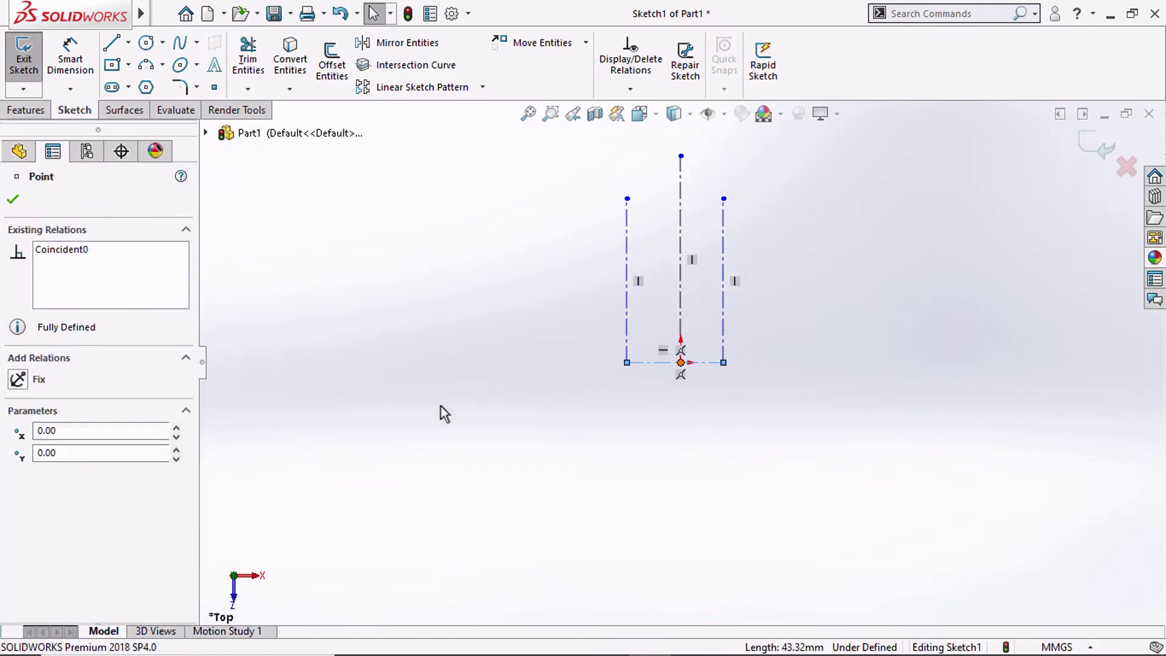
pyautogui.click(51, 477)
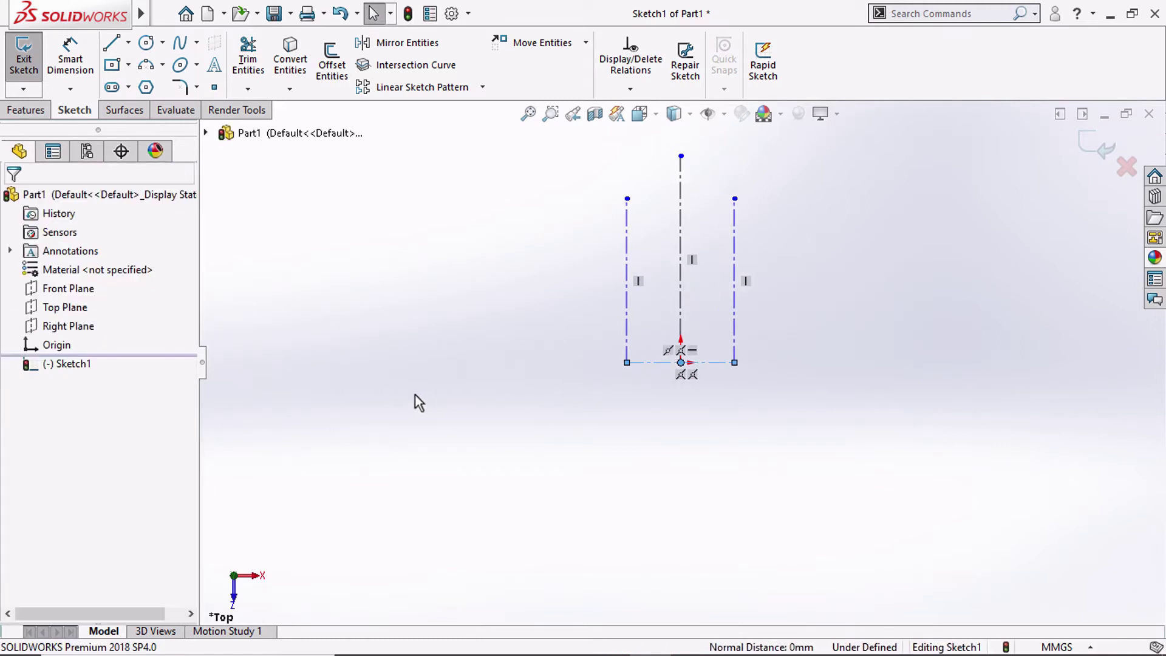
pyautogui.doubleClick(506, 232)
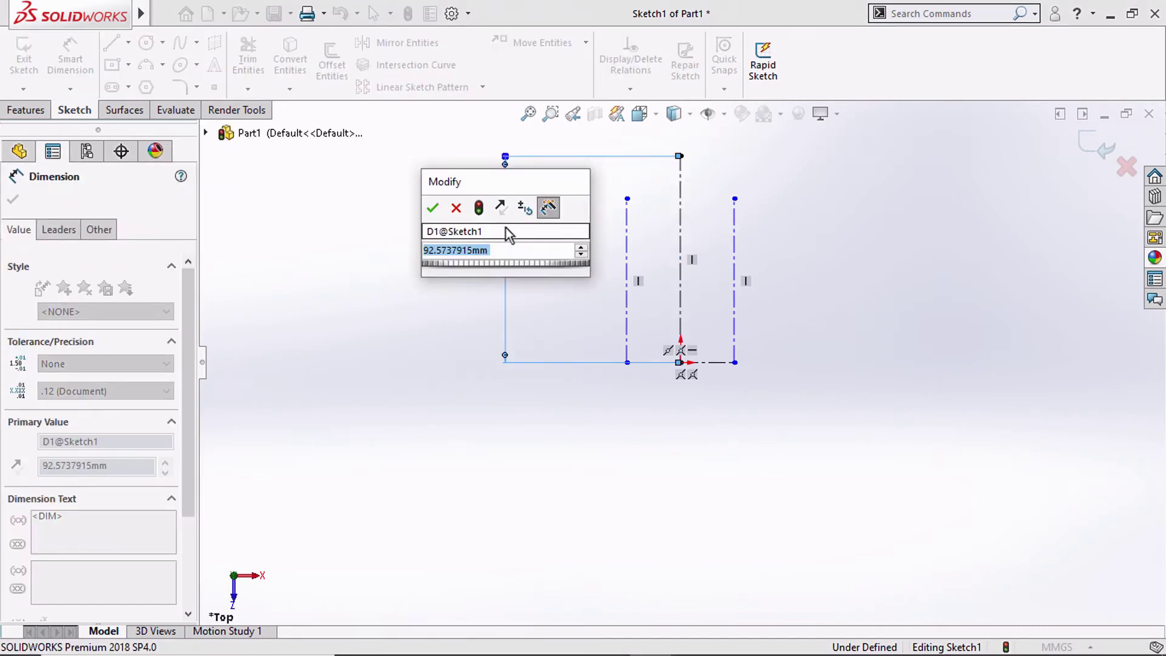
pyautogui.write('52.5')
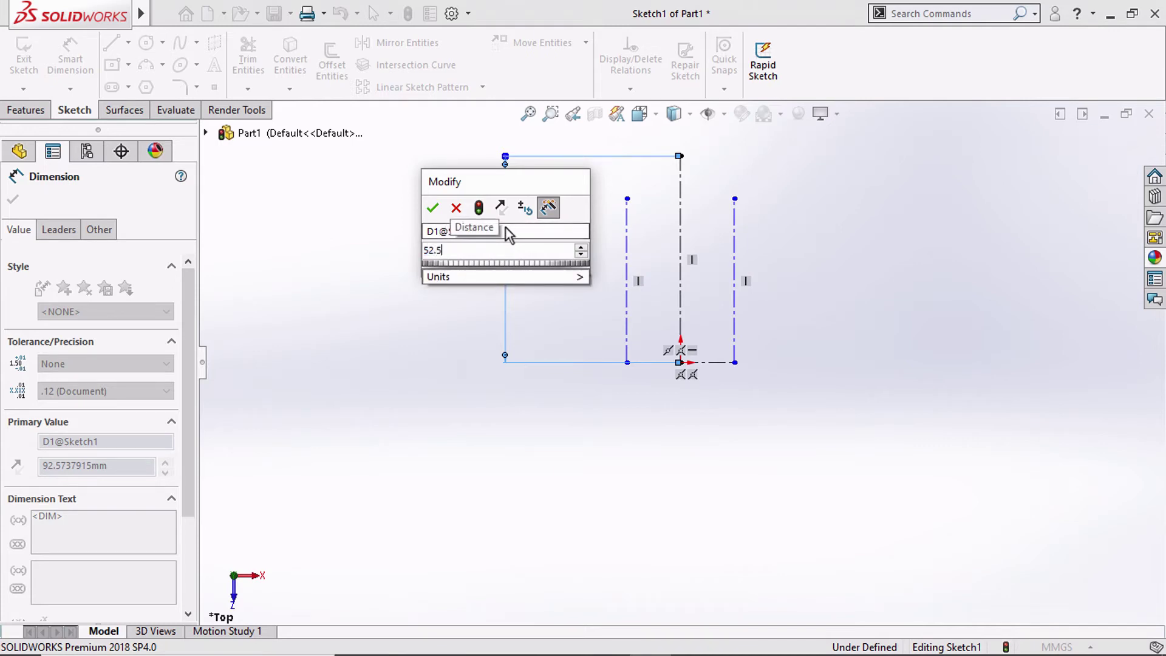
pyautogui.press('Return')
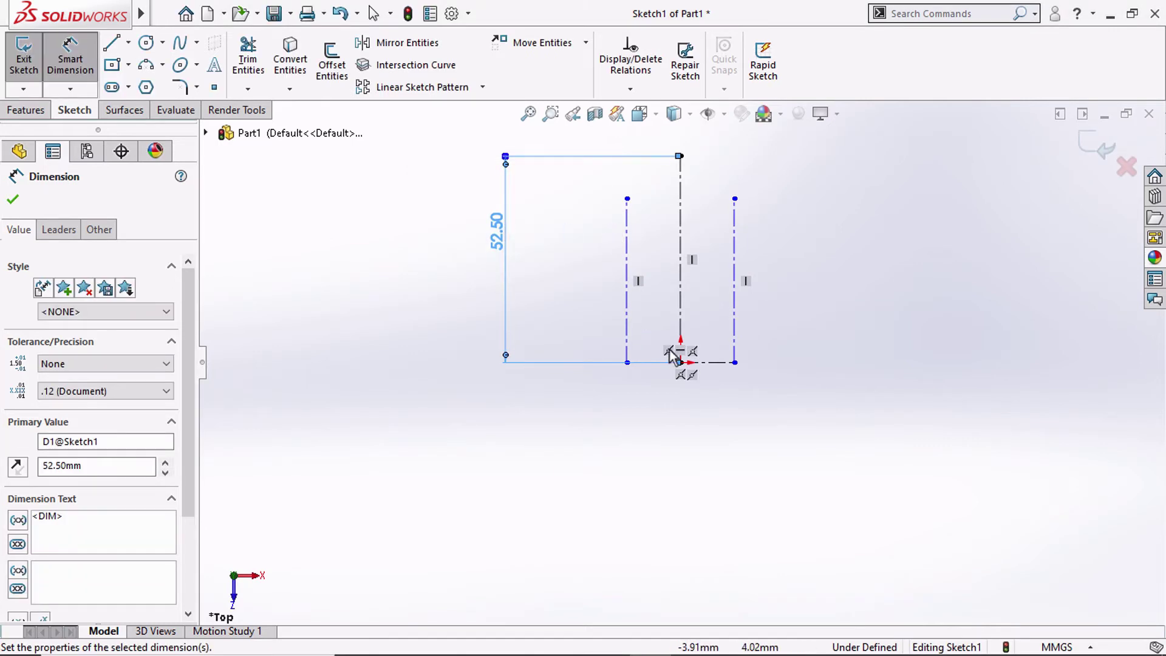
# Dimension the bottom line 12 mm, lengthen the side guides, and exit Sketch1
pyautogui.click(717, 363)
pyautogui.click(687, 430)
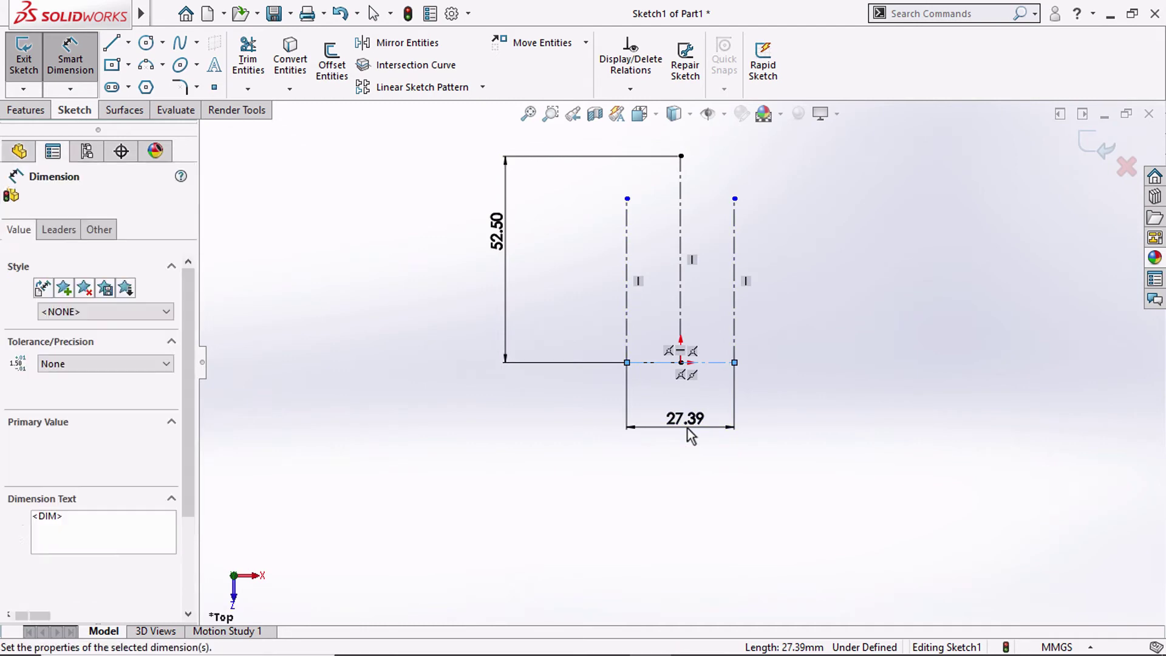
pyautogui.write('12')
pyautogui.press('Return')
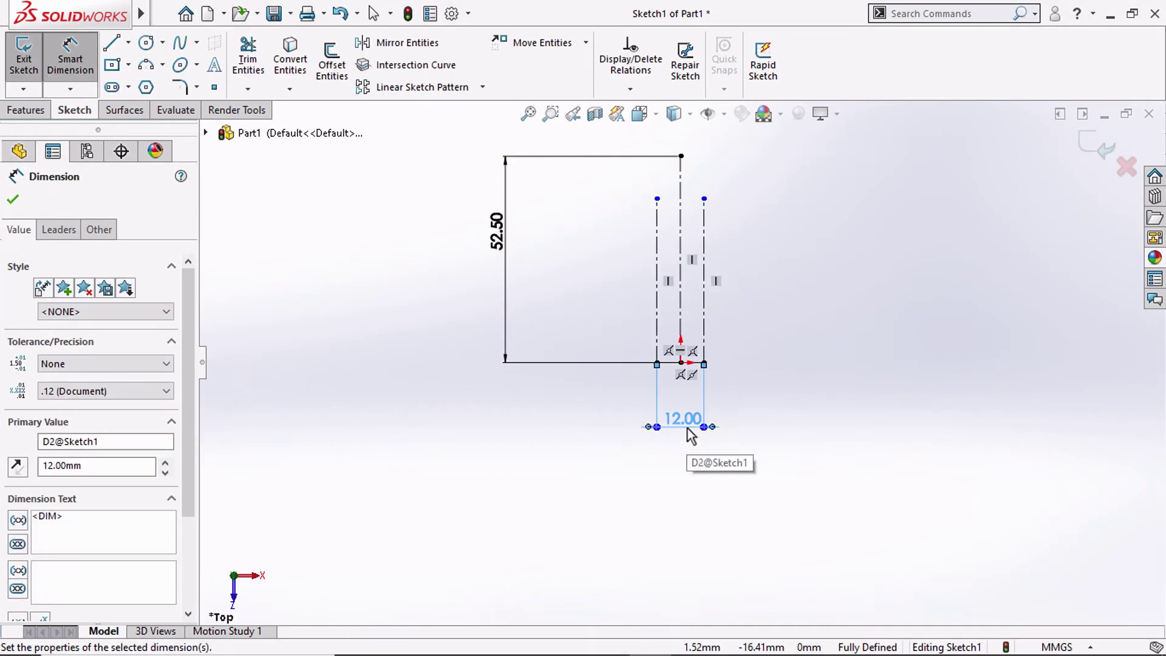
pyautogui.press('Escape')
pyautogui.moveTo(704, 210)
pyautogui.mouseDown()
pyautogui.moveTo(703, 169)
pyautogui.moveTo(677, 188)
pyautogui.moveTo(656, 174)
pyautogui.moveTo(668, 157)
pyautogui.mouseUp()
pyautogui.click(780, 220)
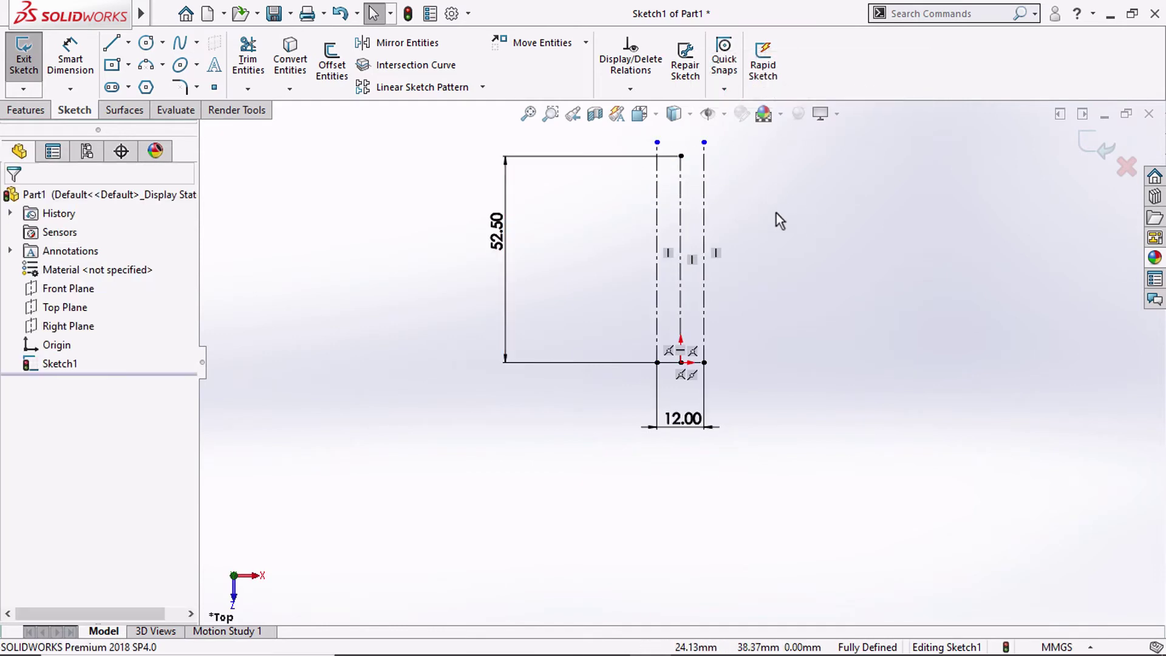
pyautogui.click(1079, 146)
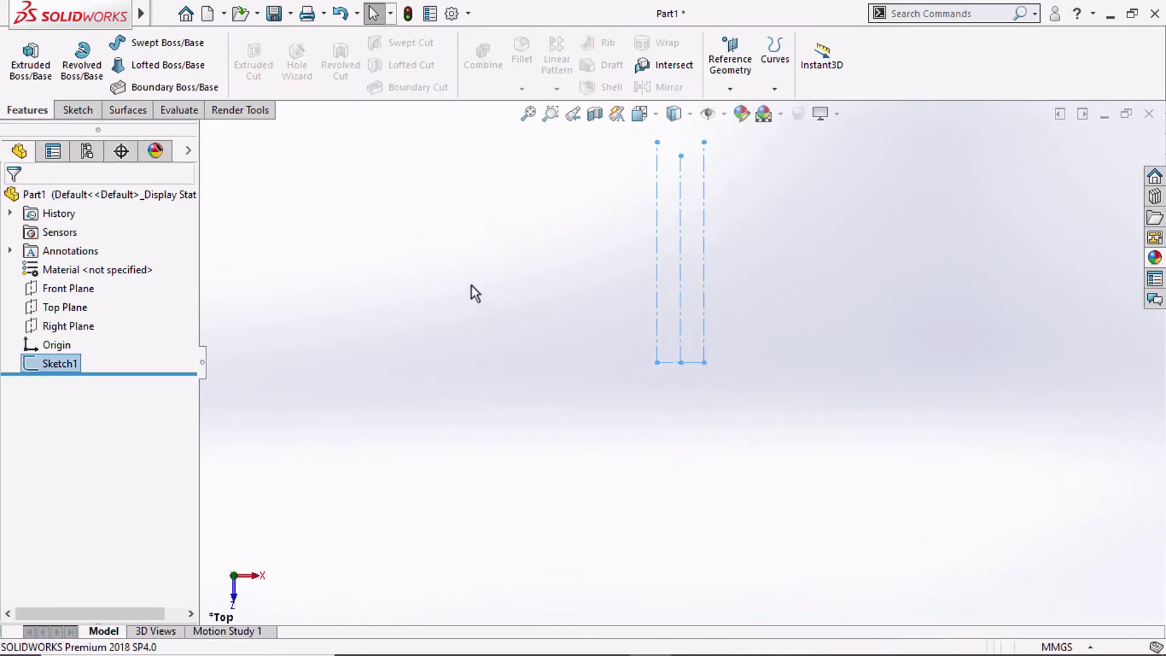
# Start a sketch on Top Plane and draw a three-point arc
pyautogui.click(62, 306)
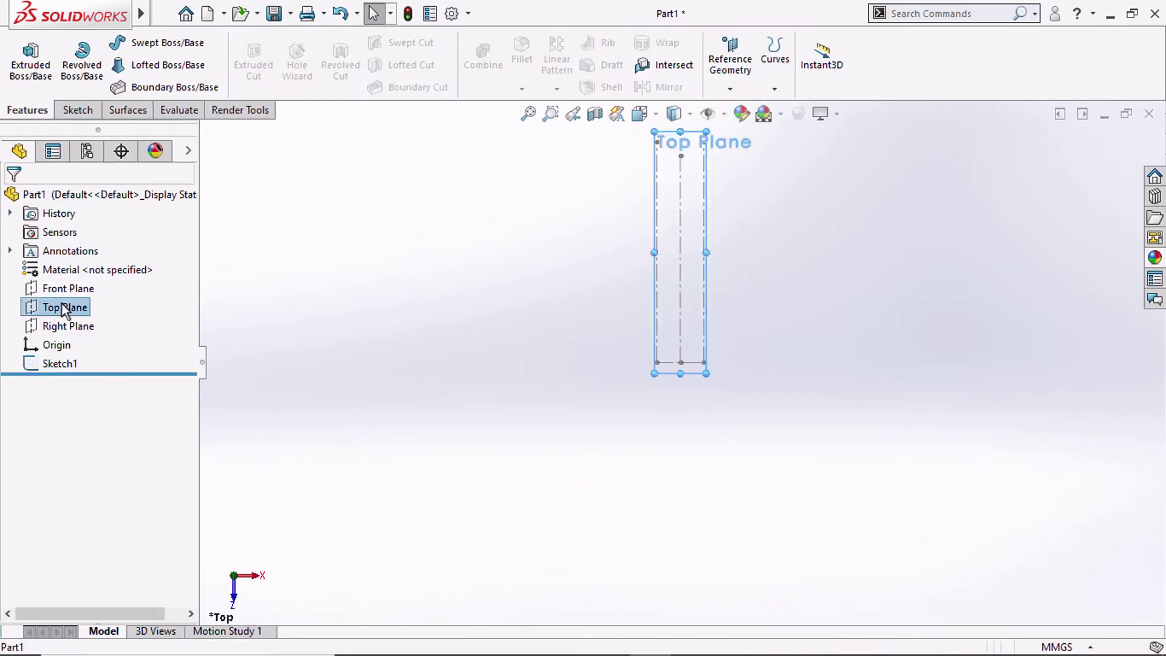
pyautogui.click(76, 278)
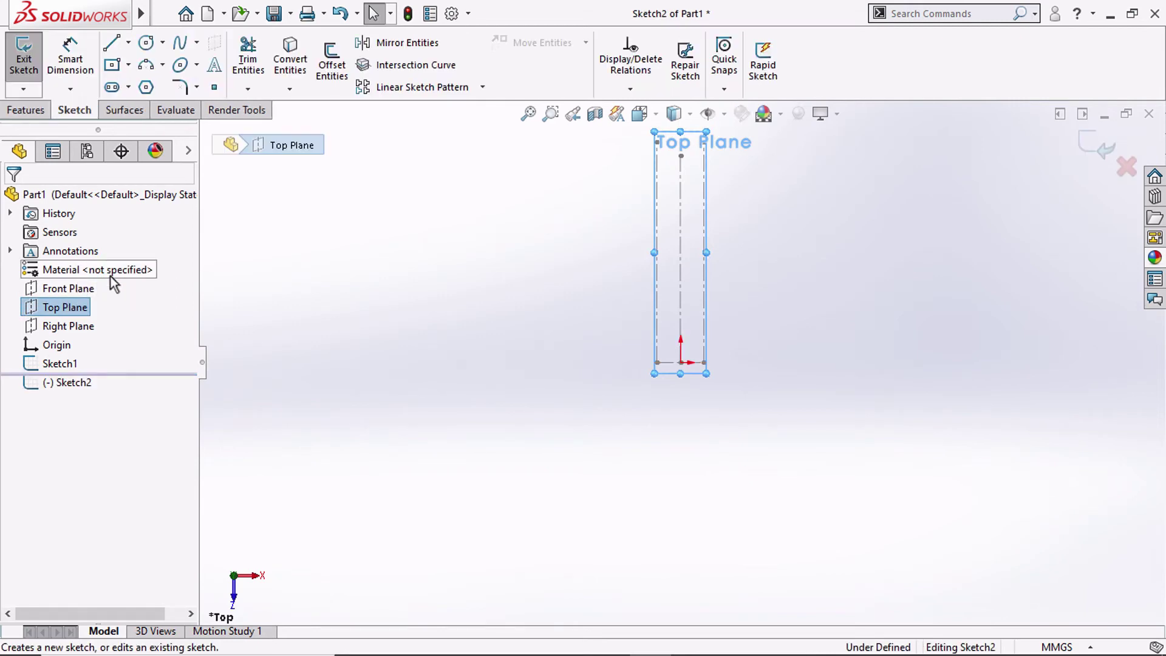
pyautogui.click(145, 64)
pyautogui.scroll(2, 668, 322)
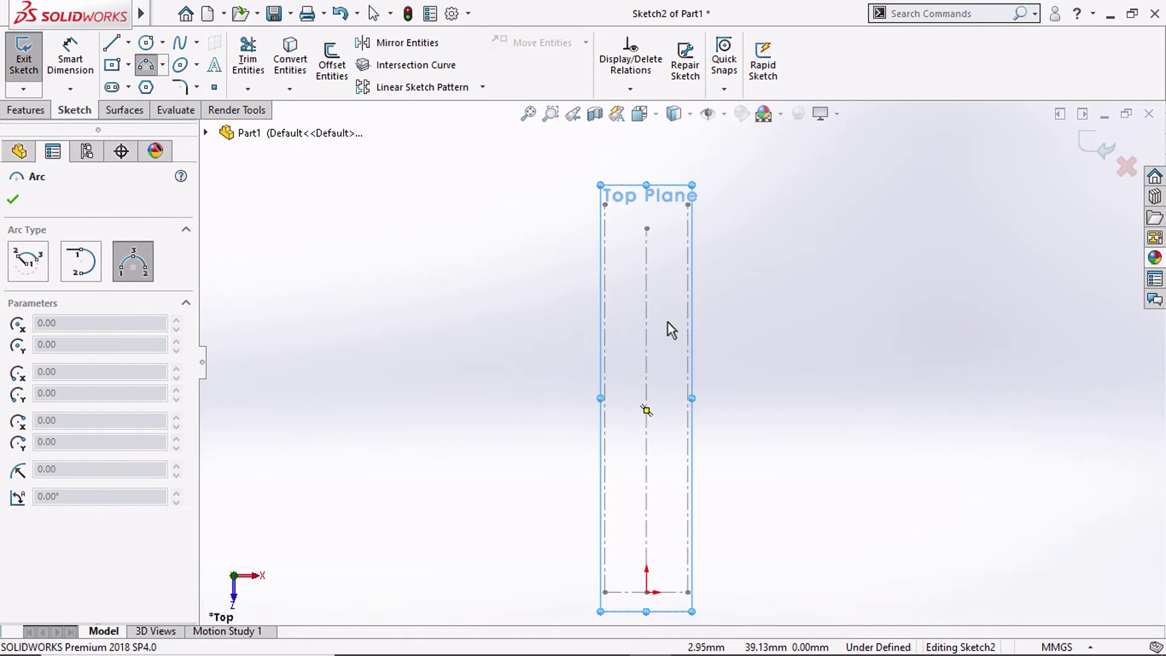
pyautogui.click(677, 261)
pyautogui.click(616, 265)
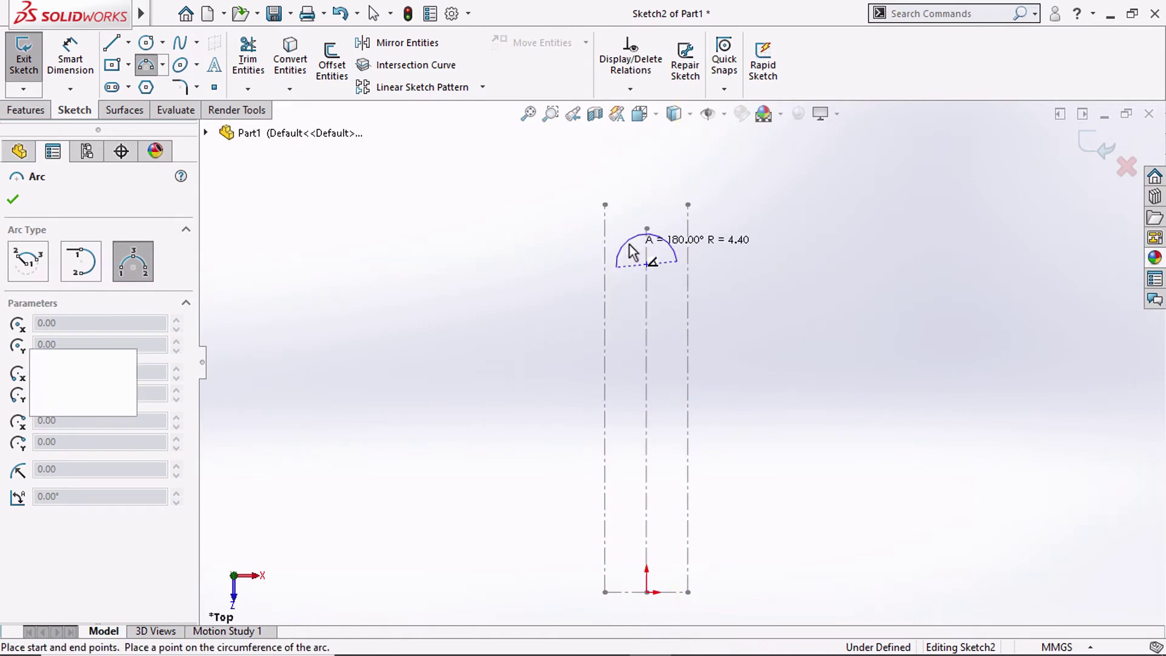
pyautogui.click(646, 238)
pyautogui.press('Escape')
# Make the centerline's top point the arc's midpoint and put the arc centre on the centerline
pyautogui.keyDown('ctrl'); pyautogui.click(647, 230); pyautogui.keyUp('ctrl')
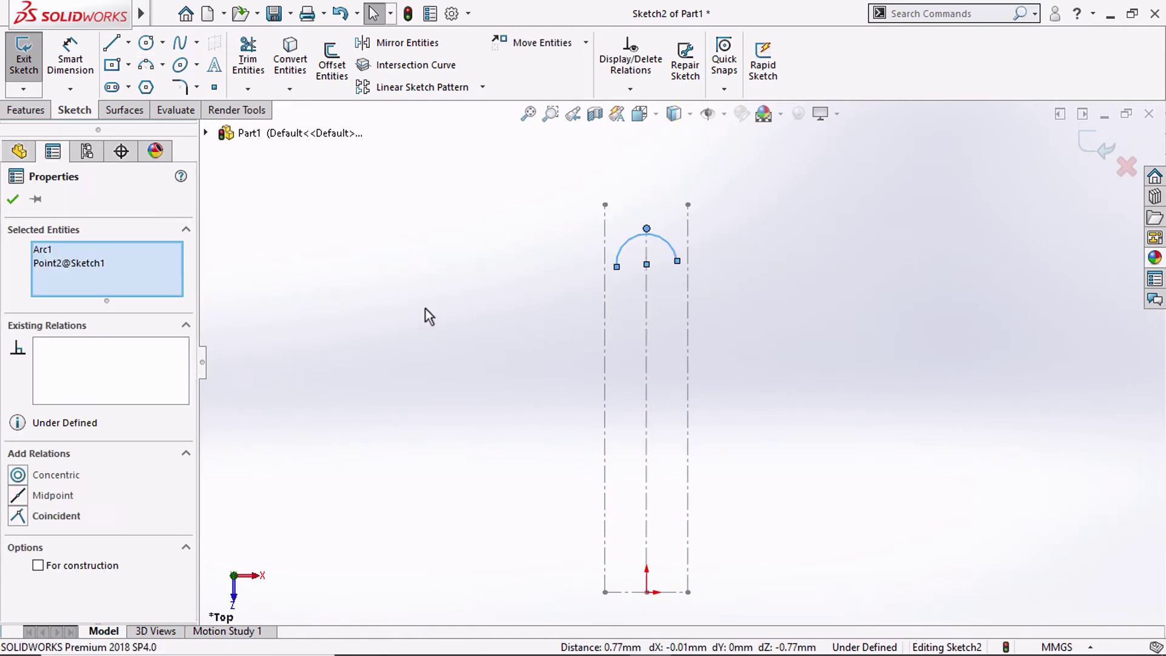
pyautogui.click(52, 495)
pyautogui.click(403, 340)
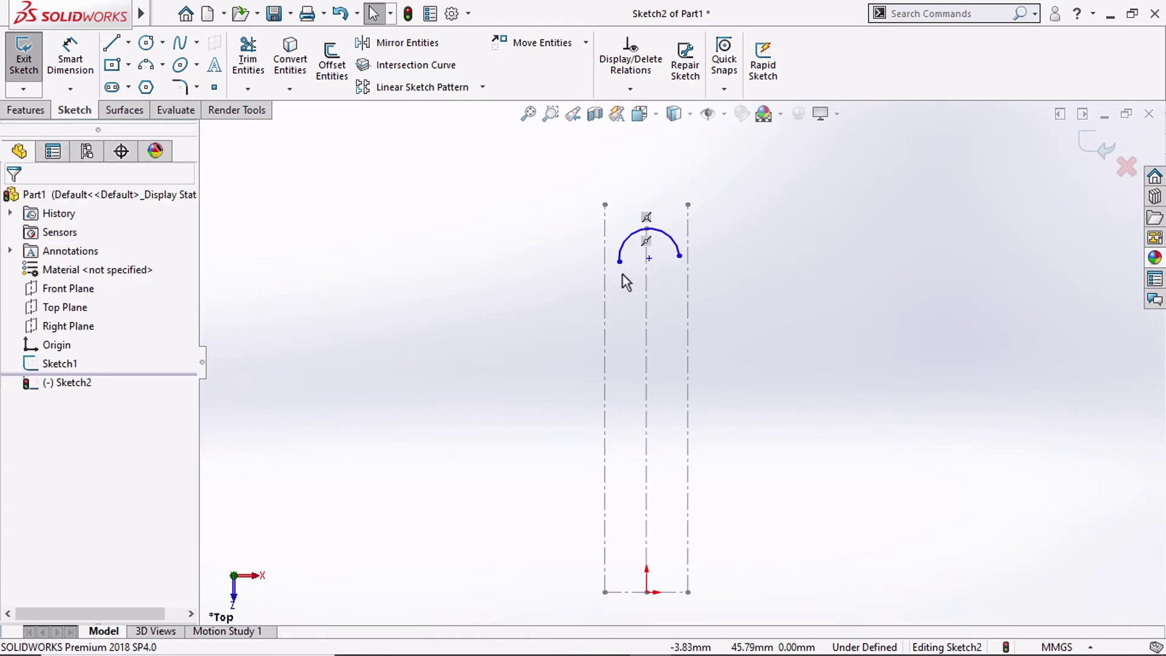
pyautogui.click(649, 259)
pyautogui.keyDown('ctrl'); pyautogui.click(644, 280); pyautogui.keyUp('ctrl')
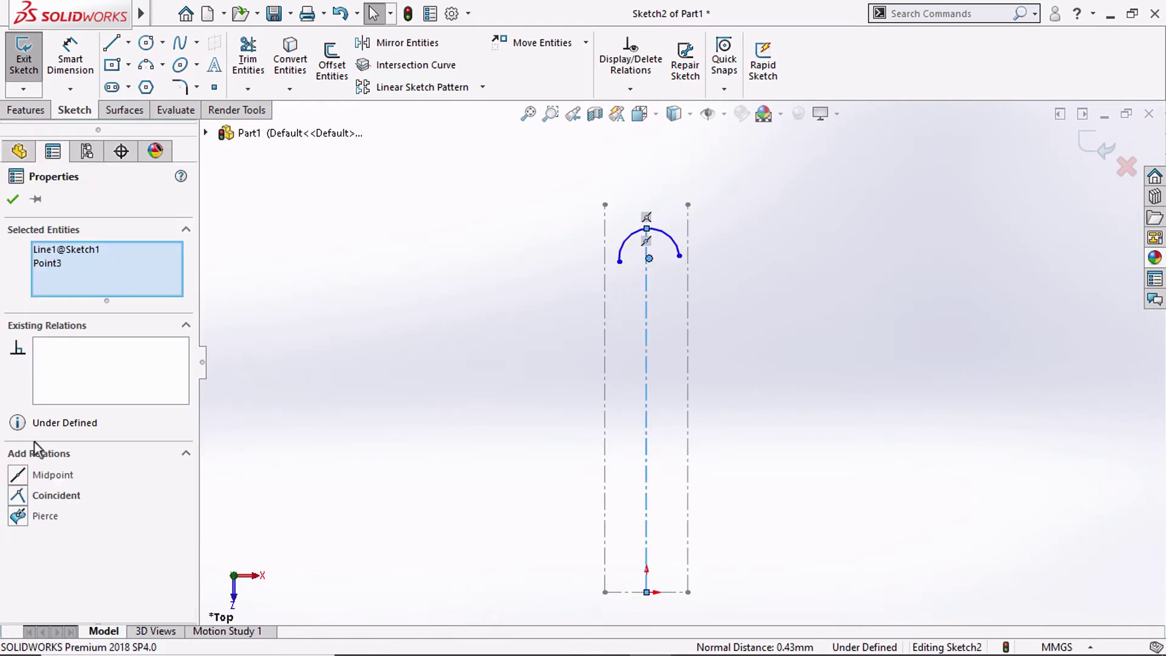
pyautogui.click(53, 499)
pyautogui.click(383, 345)
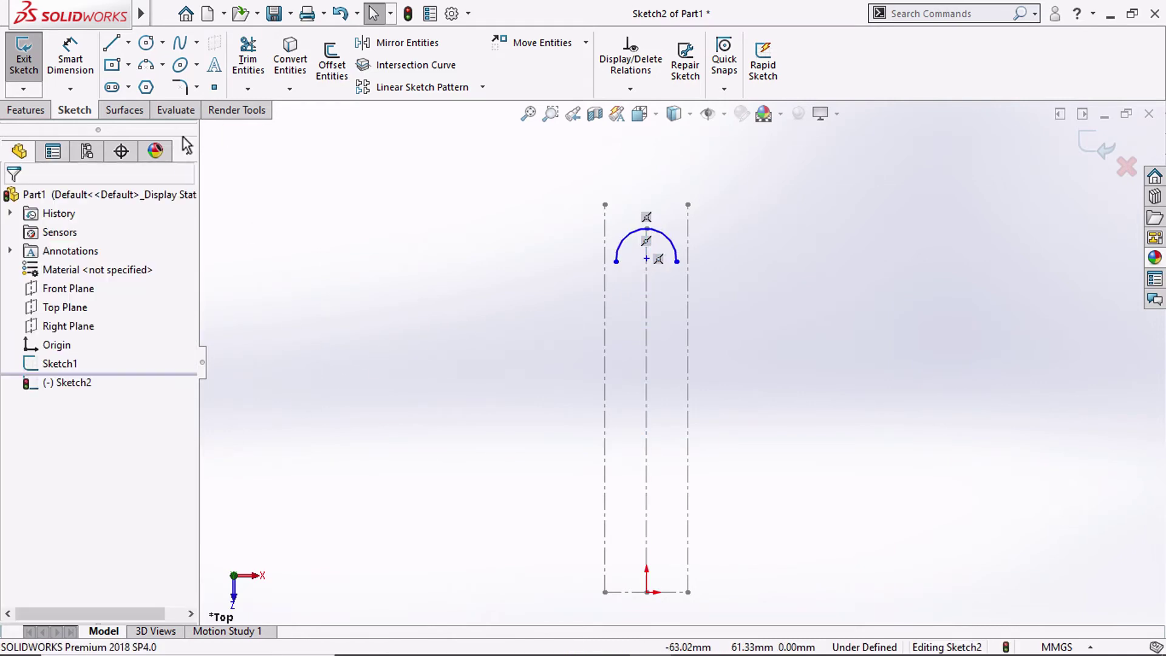
# Dimension the arc's radius to 4 mm
pyautogui.click(73, 66)
pyautogui.click(627, 230)
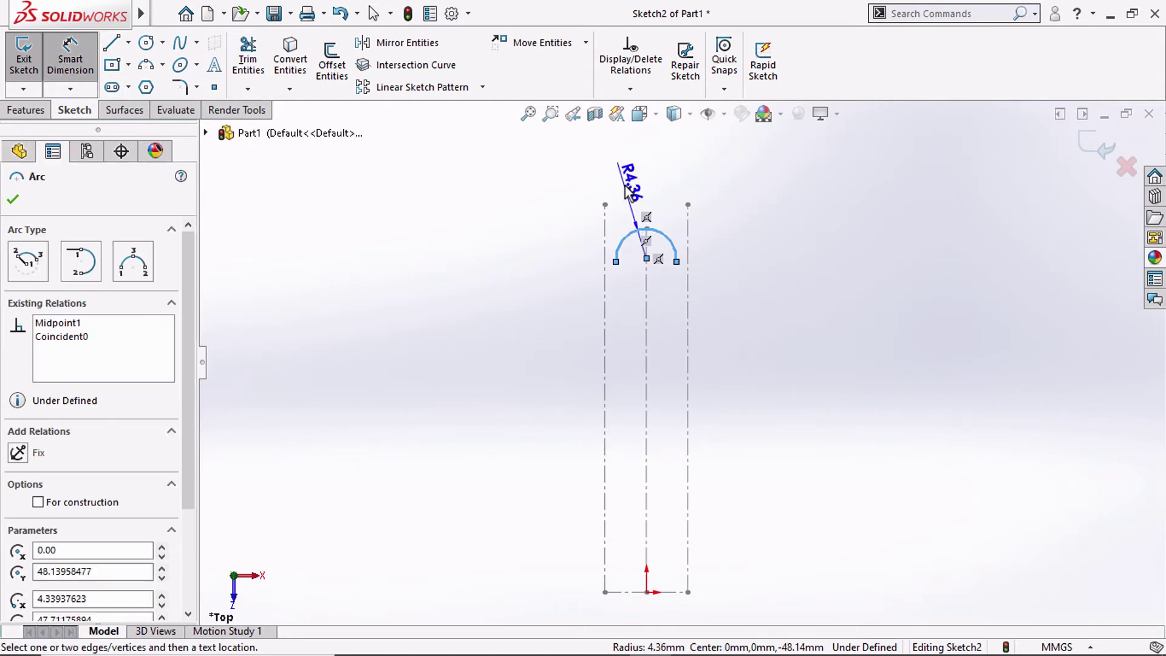
pyautogui.click(624, 184)
pyautogui.write('4')
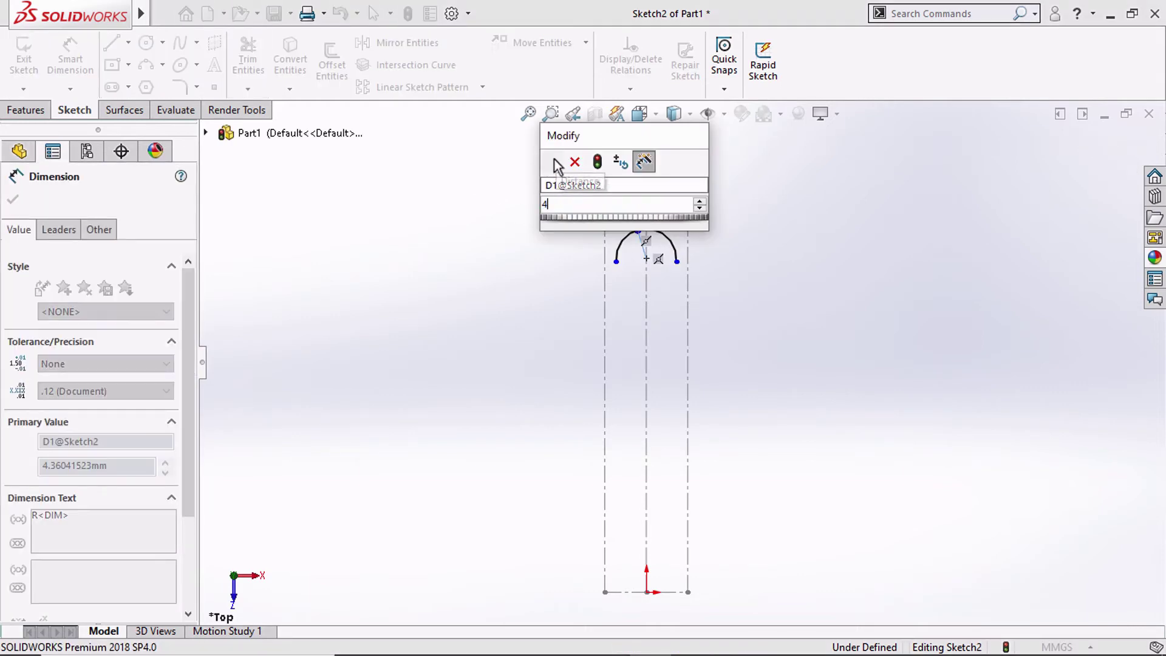
pyautogui.click(551, 161)
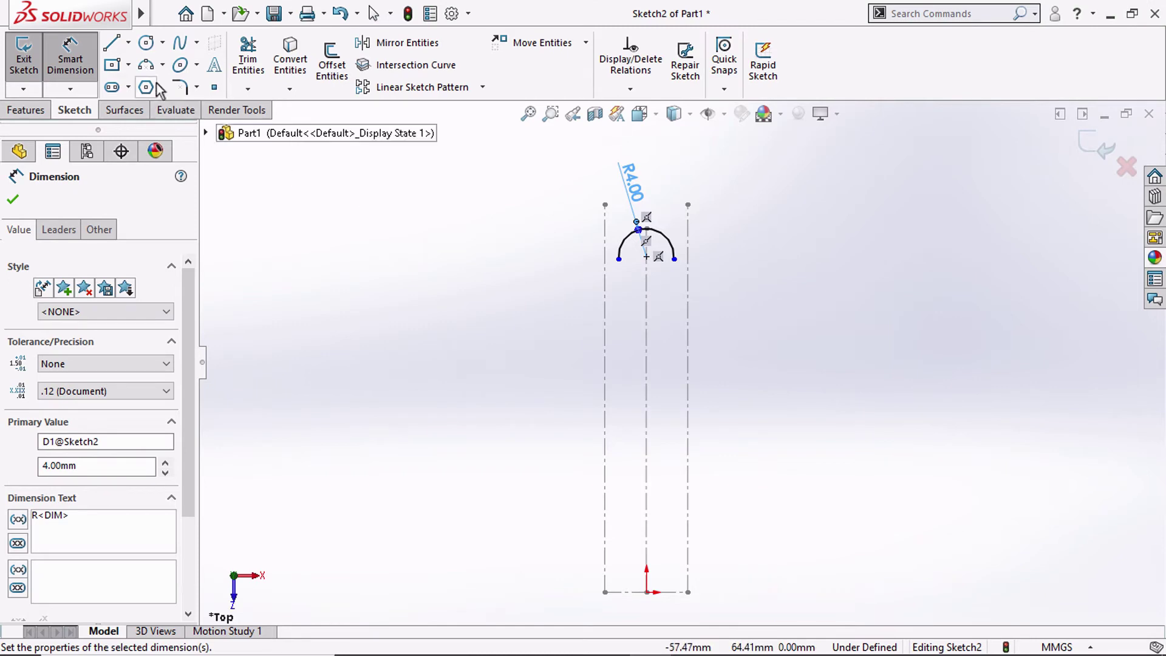
# Draw the lower arc near the origin, its point coincident with the vertical construction line
pyautogui.click(151, 67)
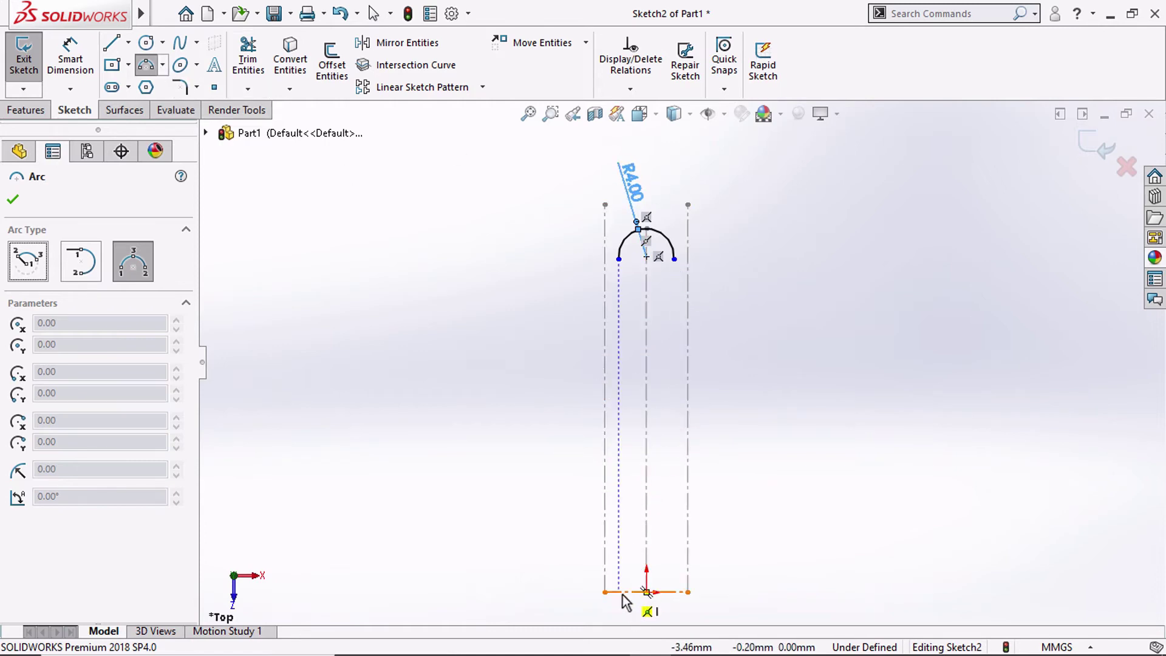
pyautogui.click(673, 592)
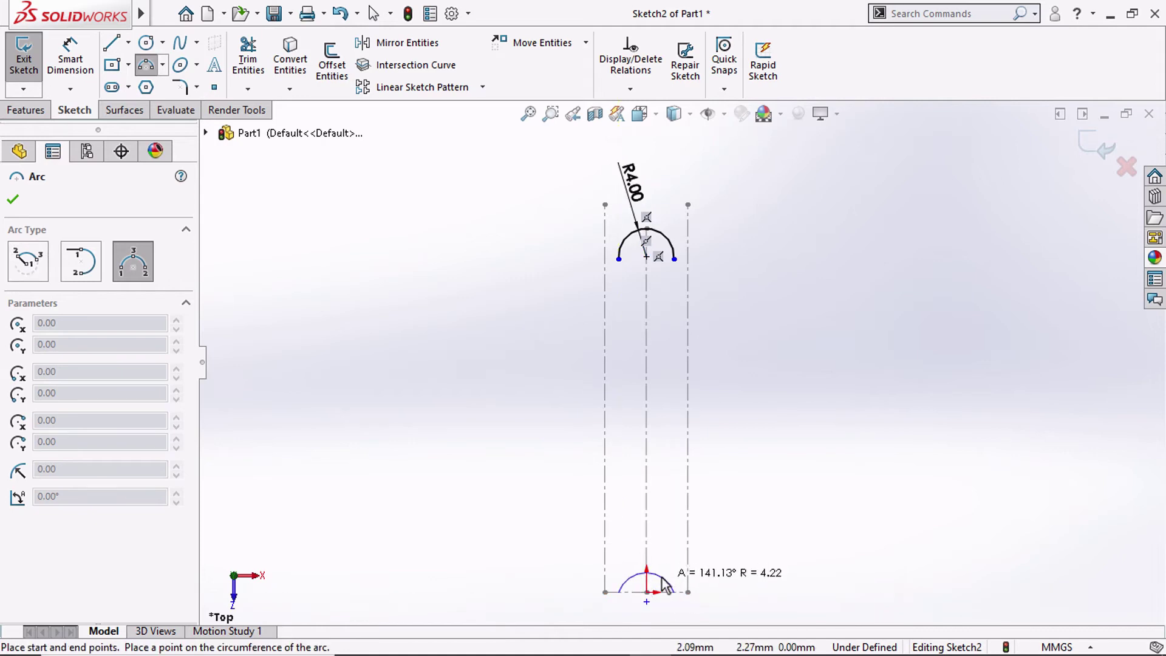
pyautogui.click(661, 581)
pyautogui.press('Escape')
pyautogui.scroll(-3, 662, 588)
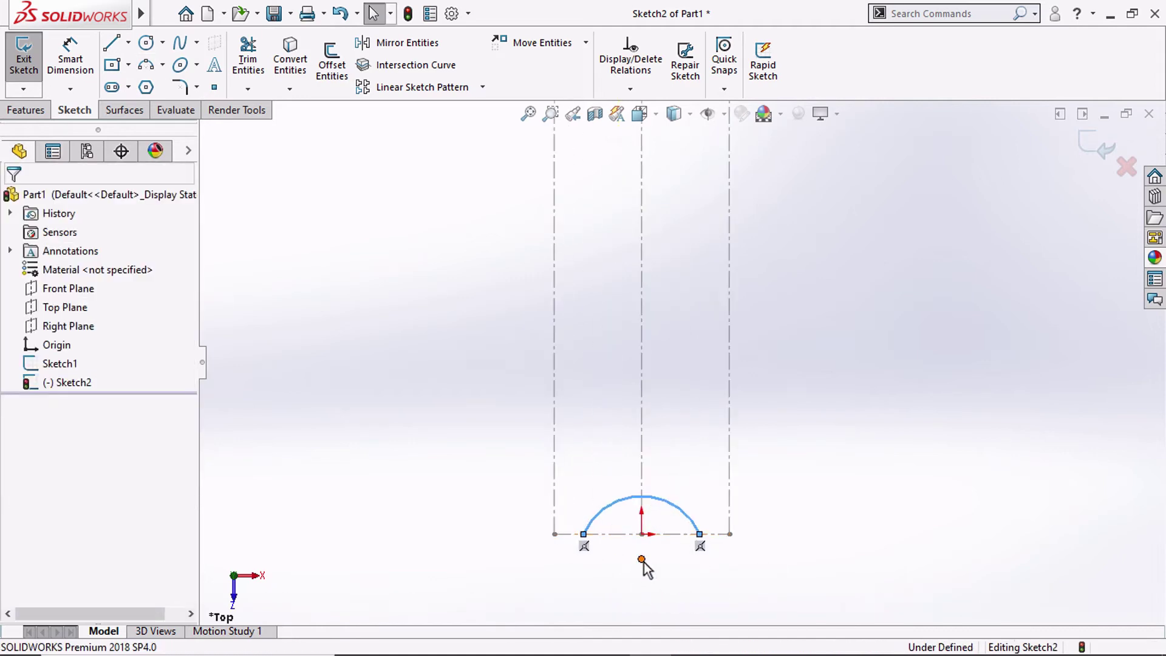
pyautogui.click(641, 558)
pyautogui.keyDown('ctrl'); pyautogui.click(642, 458); pyautogui.keyUp('ctrl')
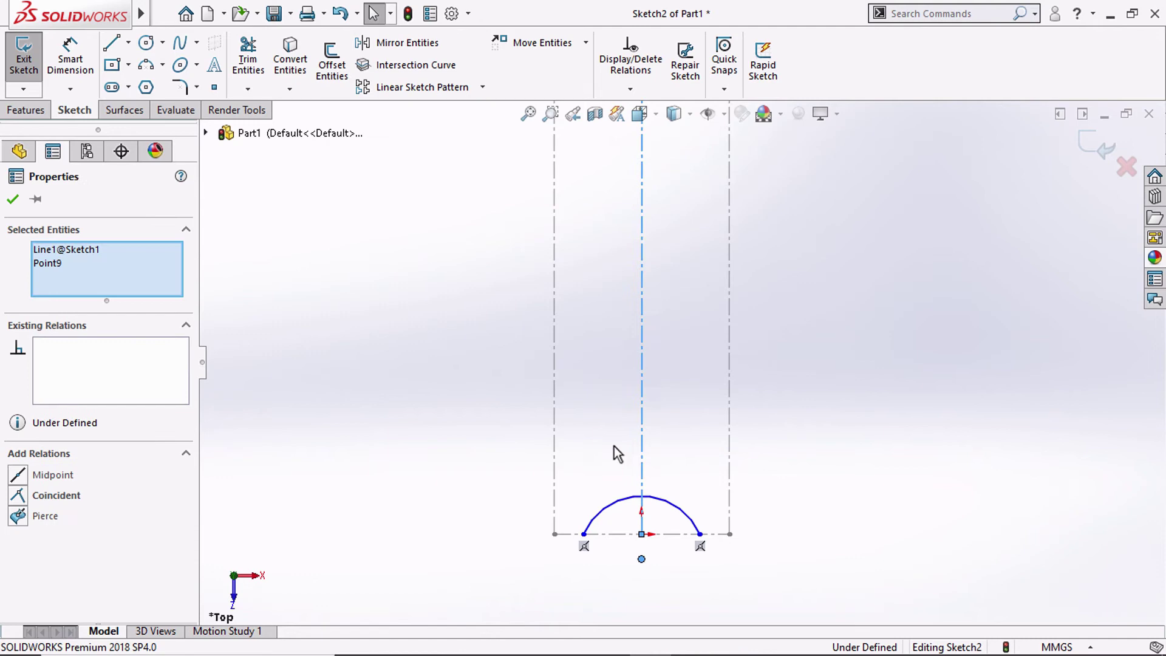
pyautogui.click(57, 495)
pyautogui.click(264, 294)
# Dimension the lower arc's endpoint-to-endpoint width to 9.8 mm
pyautogui.click(68, 68)
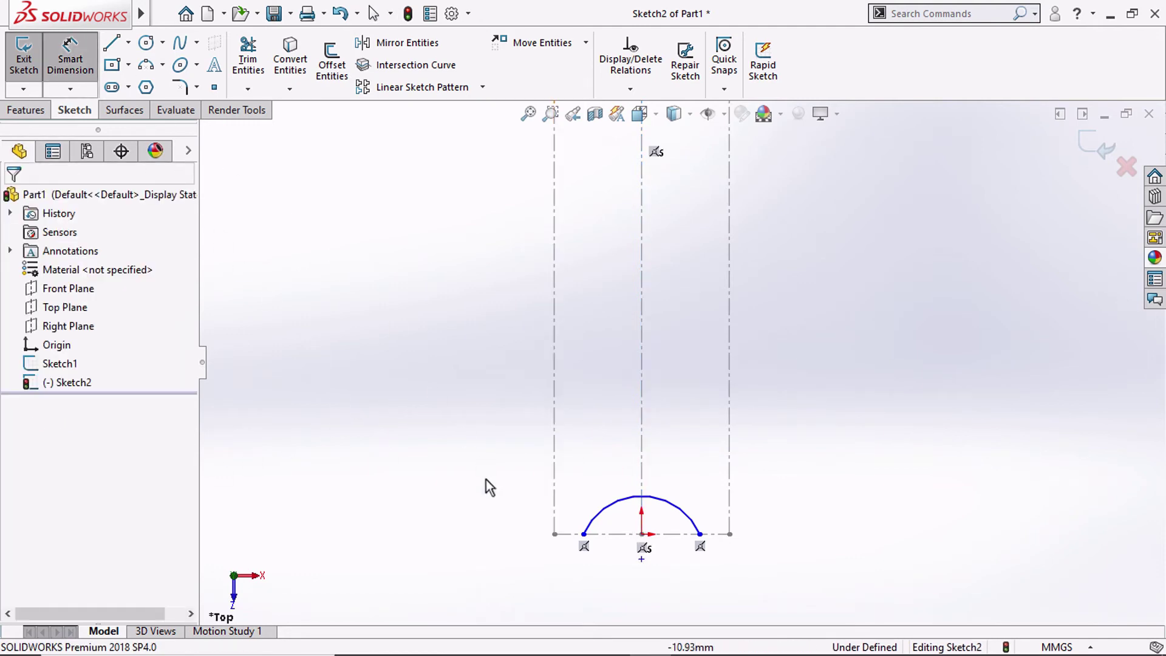
pyautogui.click(582, 534)
pyautogui.click(699, 534)
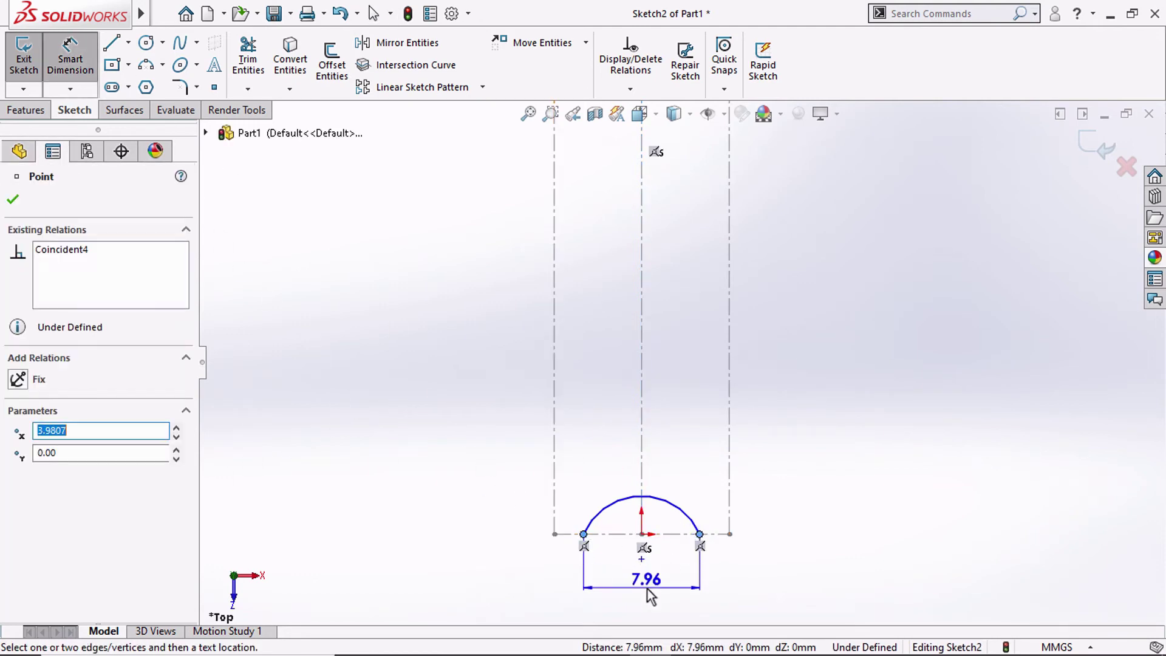
pyautogui.click(652, 575)
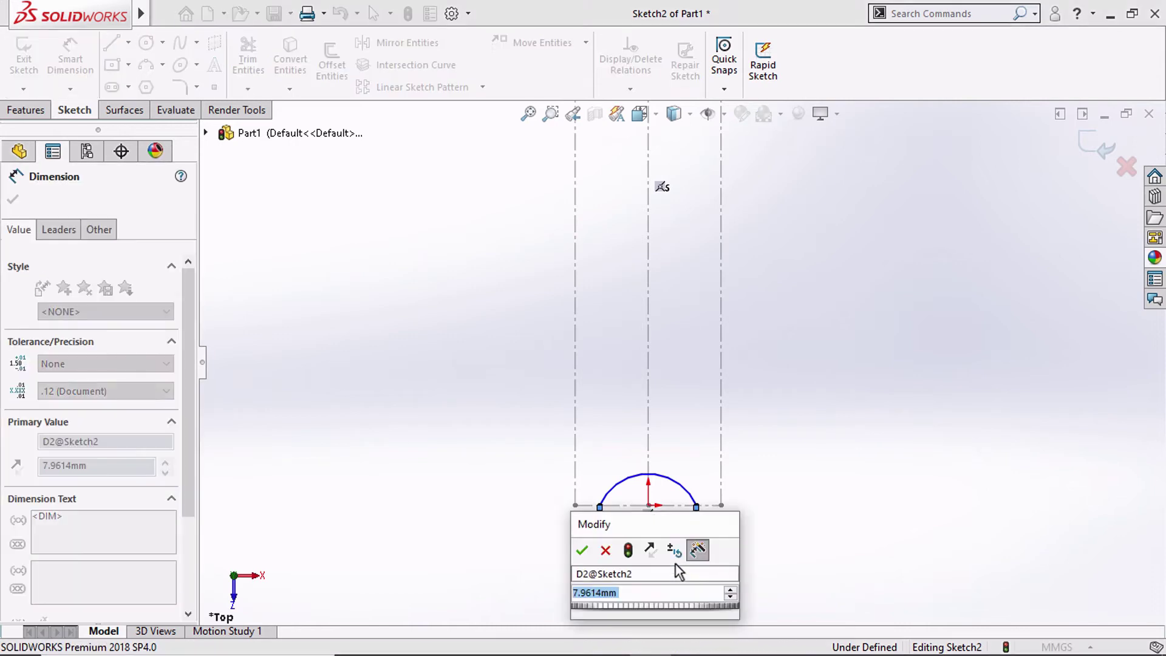
pyautogui.write('9.8')
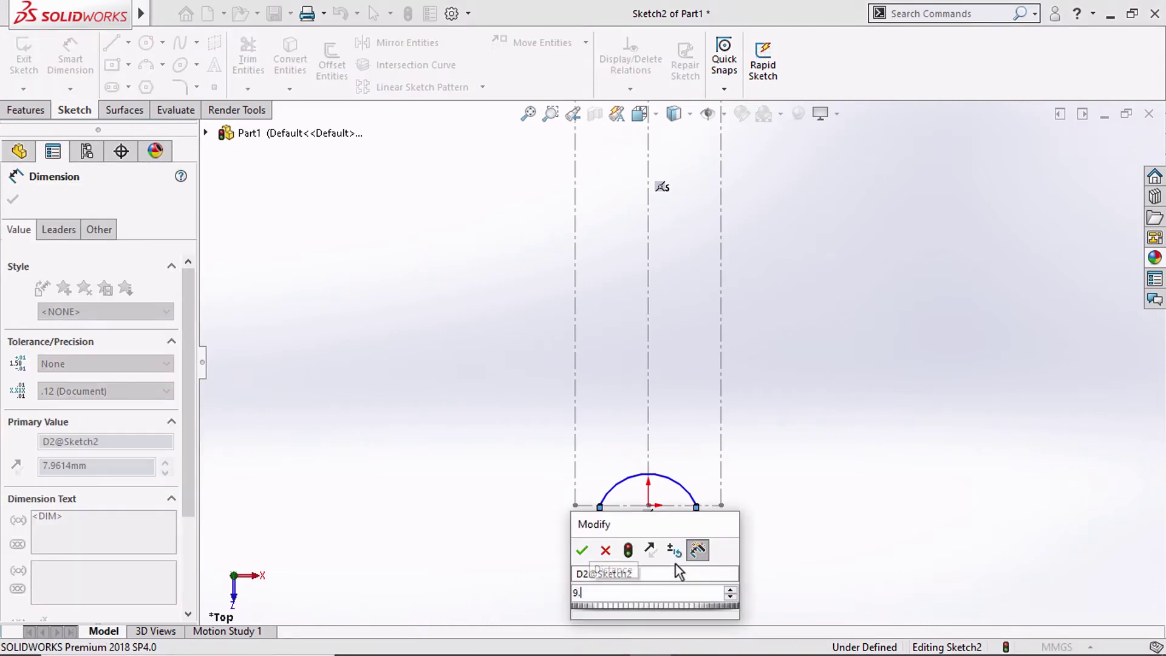
pyautogui.press('Return')
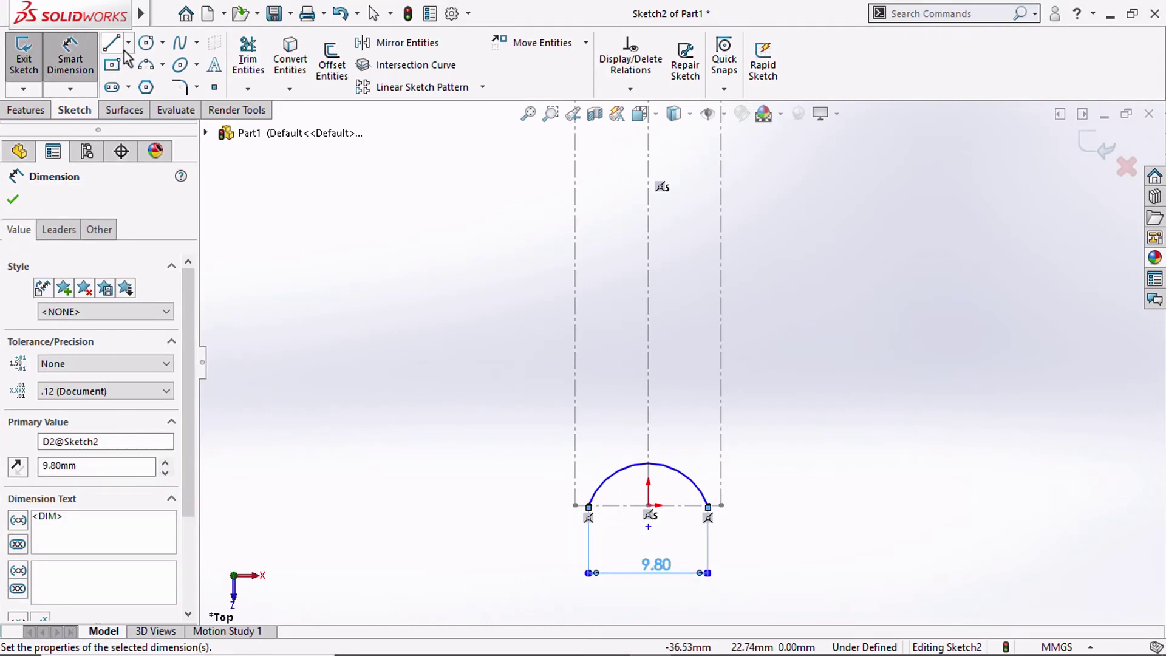
# Draw a centerline from the origin to the arc top and dimension the 0.8 mm rise
pyautogui.click(128, 42)
pyautogui.click(140, 86)
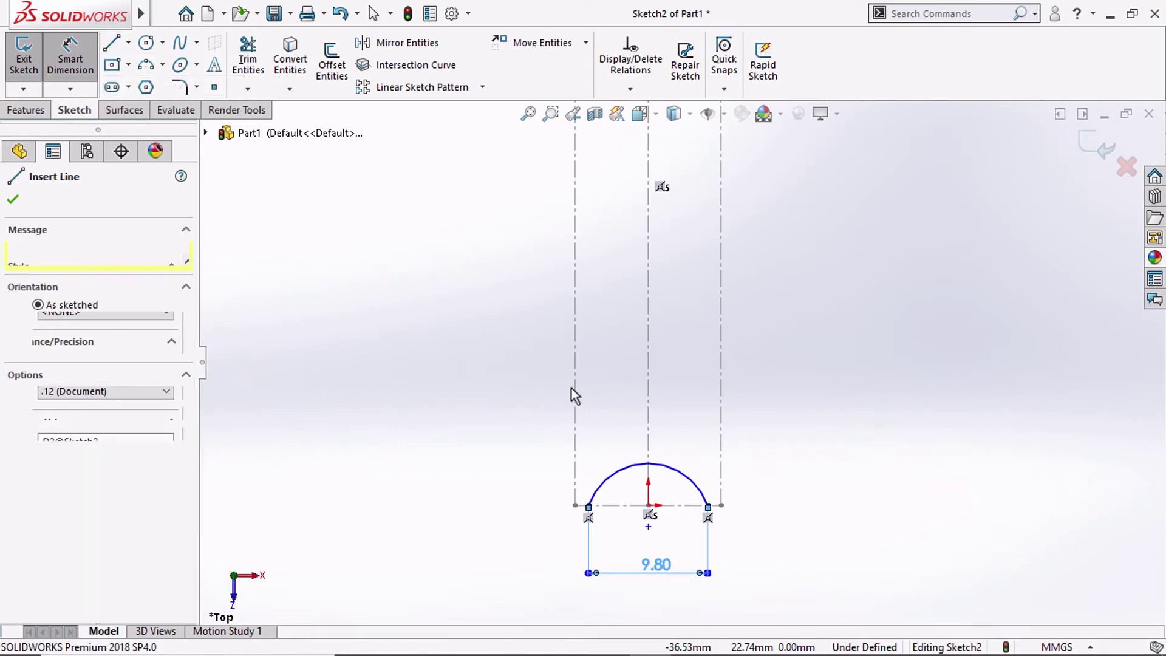
pyautogui.click(648, 504)
pyautogui.doubleClick(648, 462)
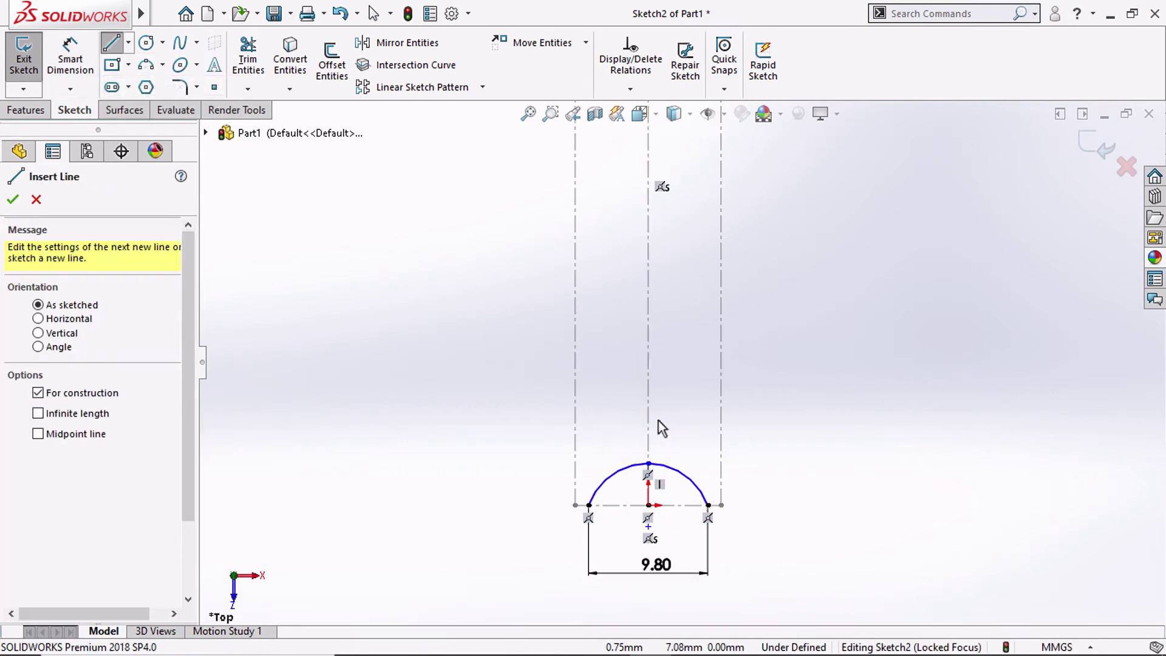
pyautogui.click(70, 57)
pyautogui.click(648, 489)
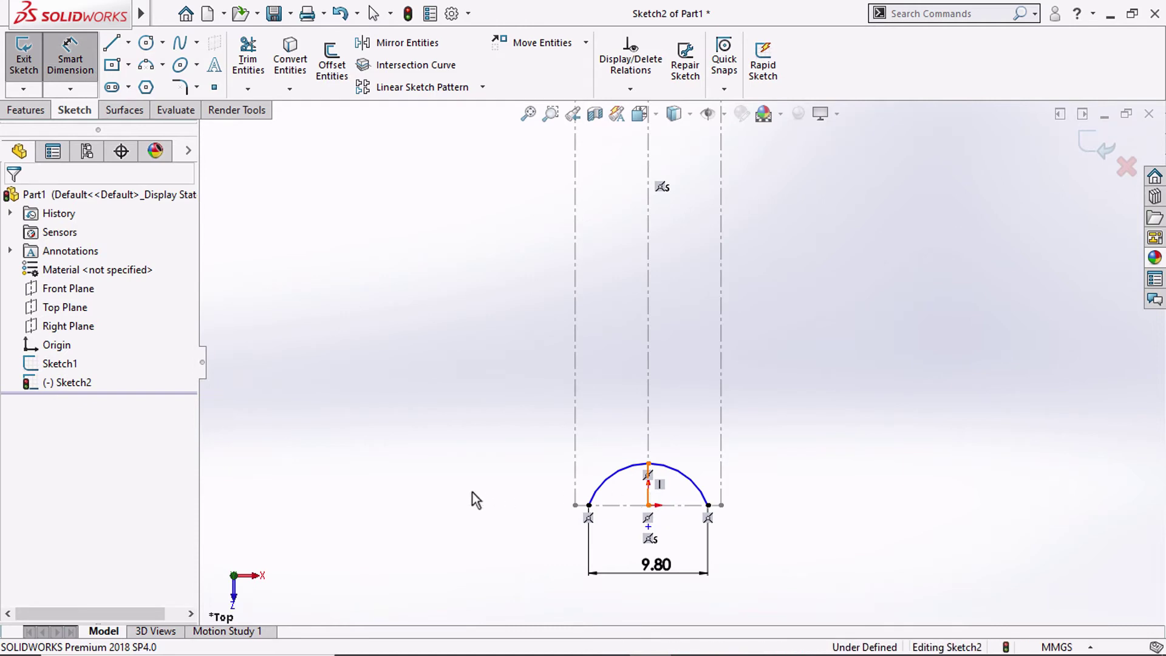
pyautogui.click(473, 487)
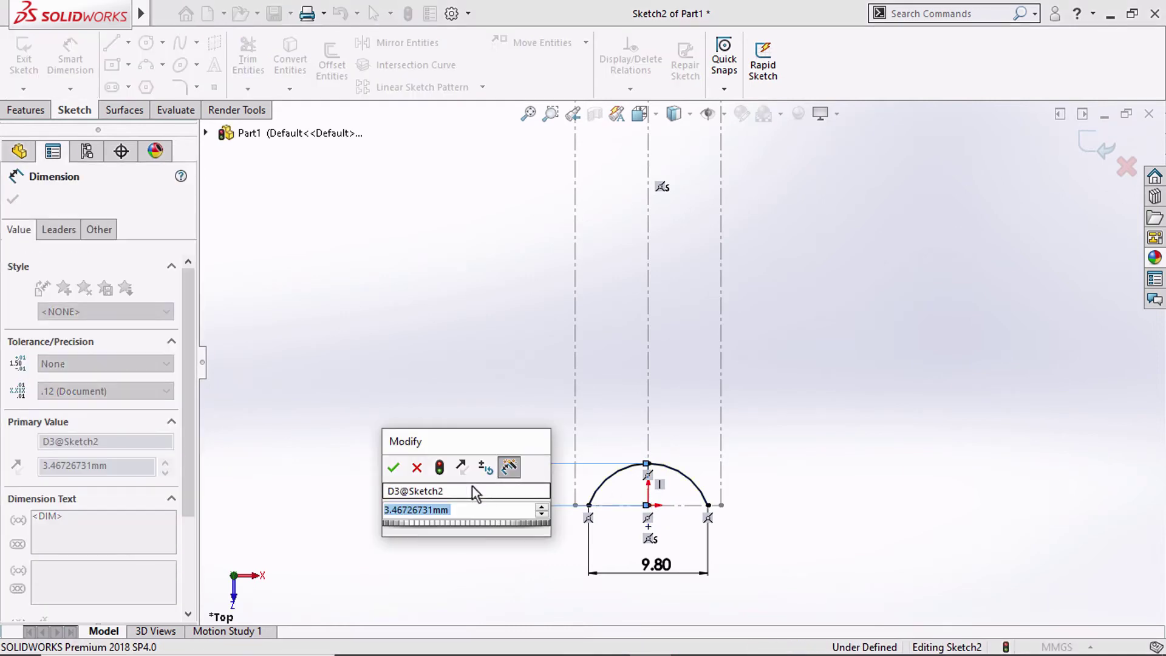
pyautogui.write('0.8')
pyautogui.press('Return')
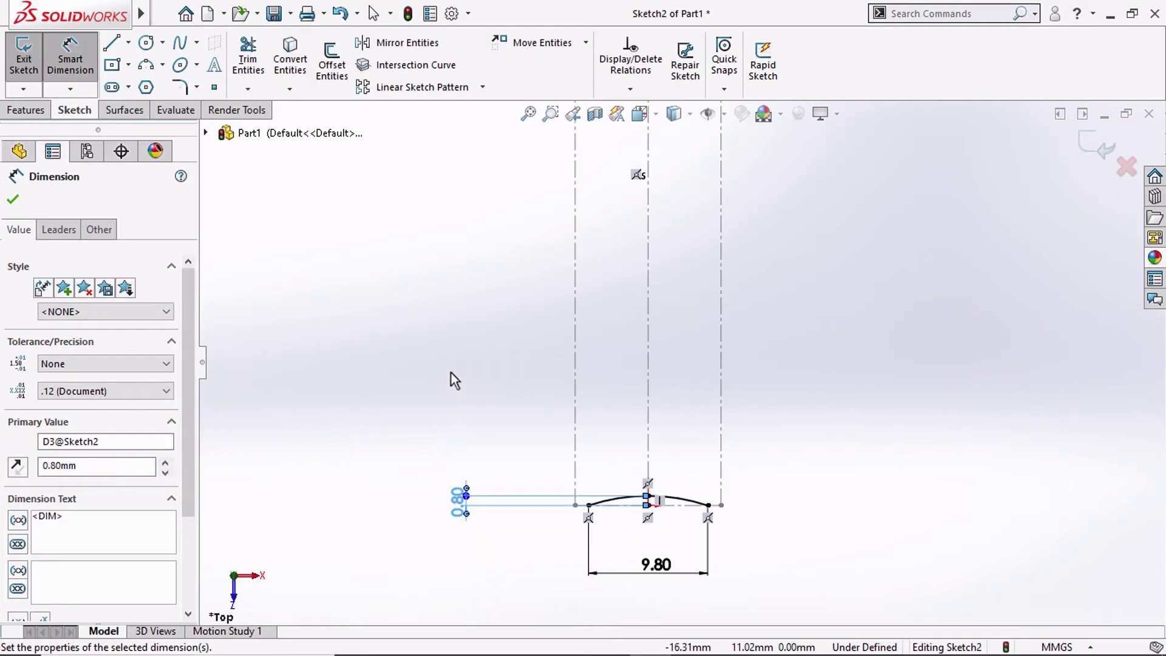
pyautogui.click(450, 373)
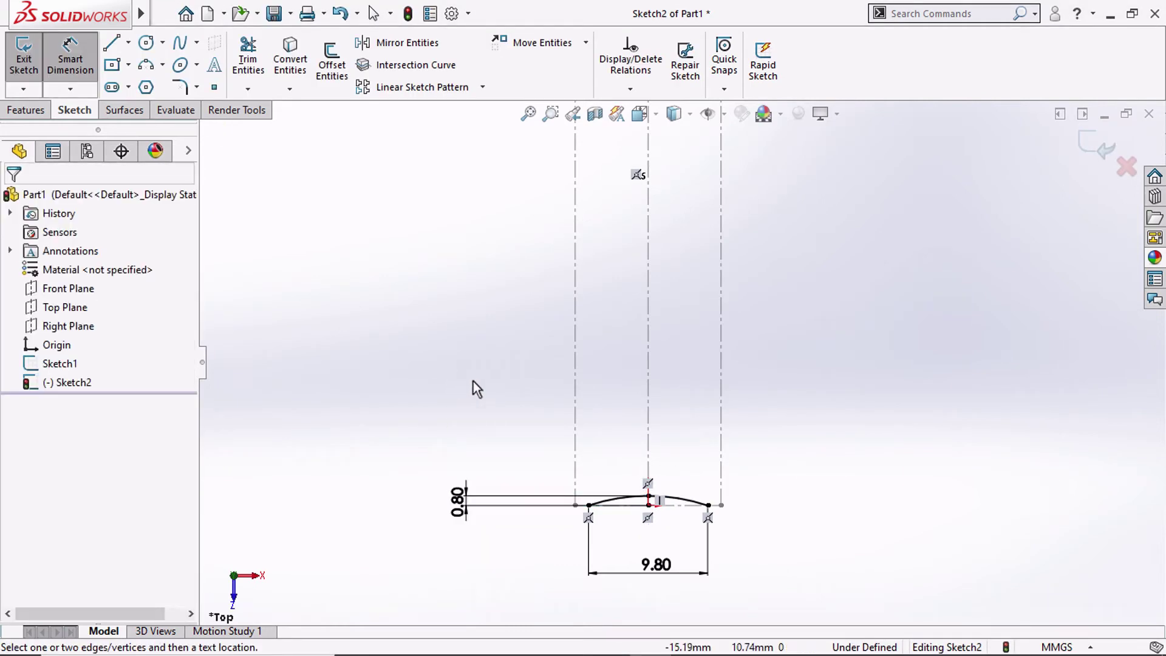
pyautogui.click(111, 46)
# Draw slanted lines rising from the left and right ends of the arc
pyautogui.click(588, 505)
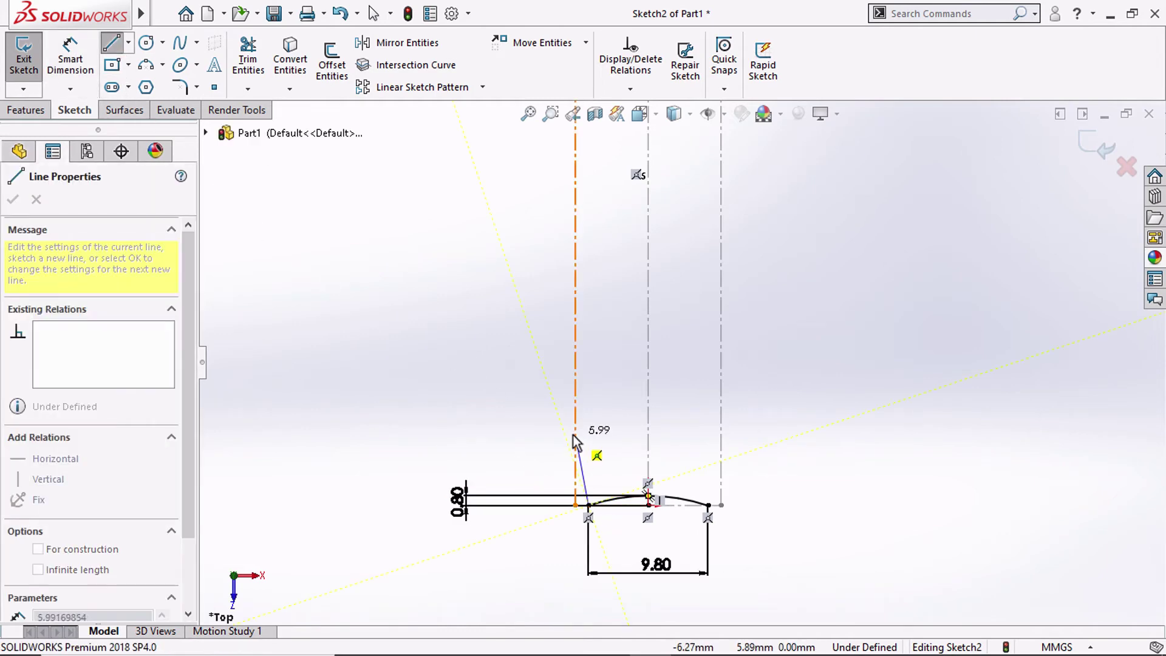
pyautogui.click(575, 432)
pyautogui.press('Escape')
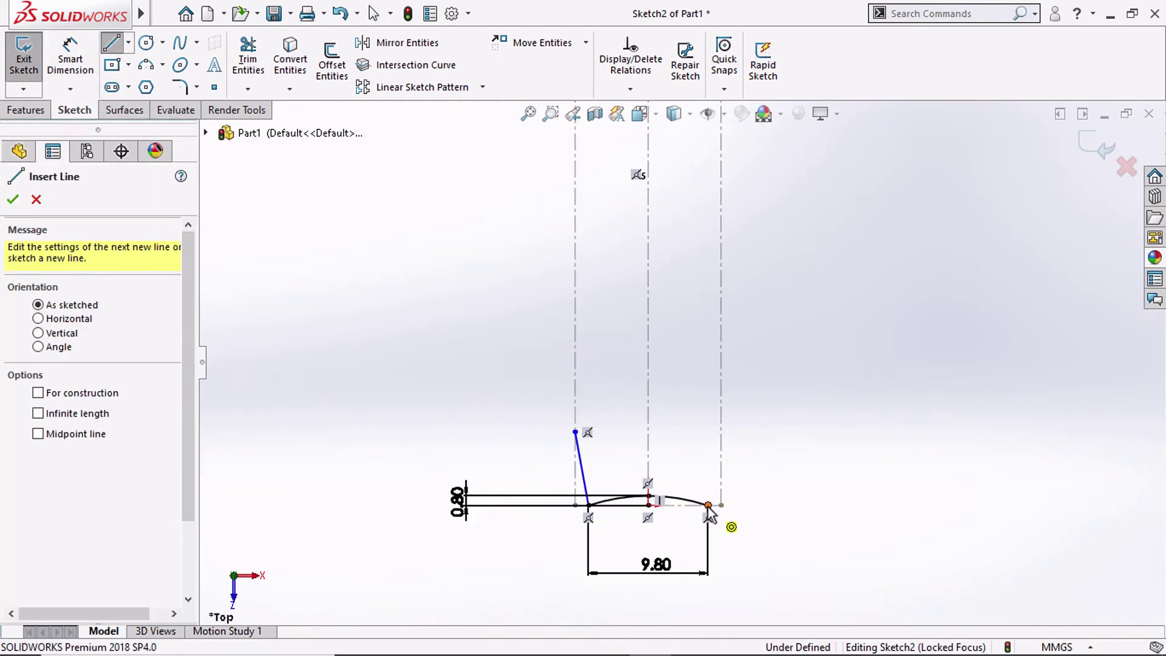
pyautogui.click(708, 505)
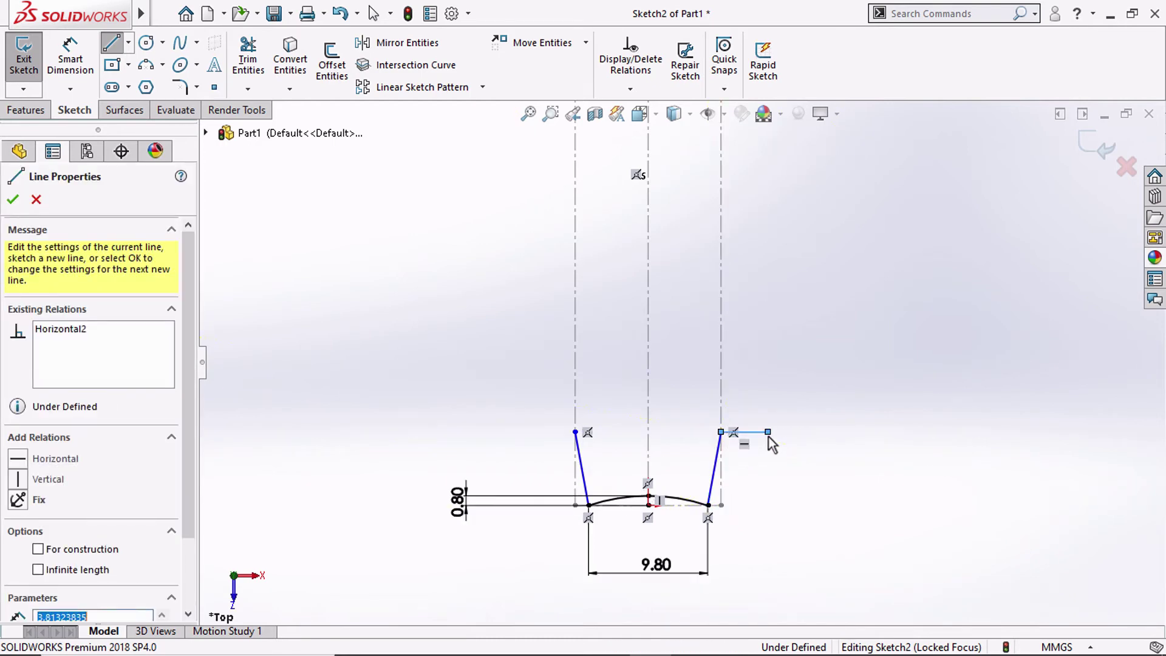
pyautogui.press('Escape')
# Join the line tops with a horizontal centerline set 3.5 mm above the arc's end
pyautogui.click(128, 43)
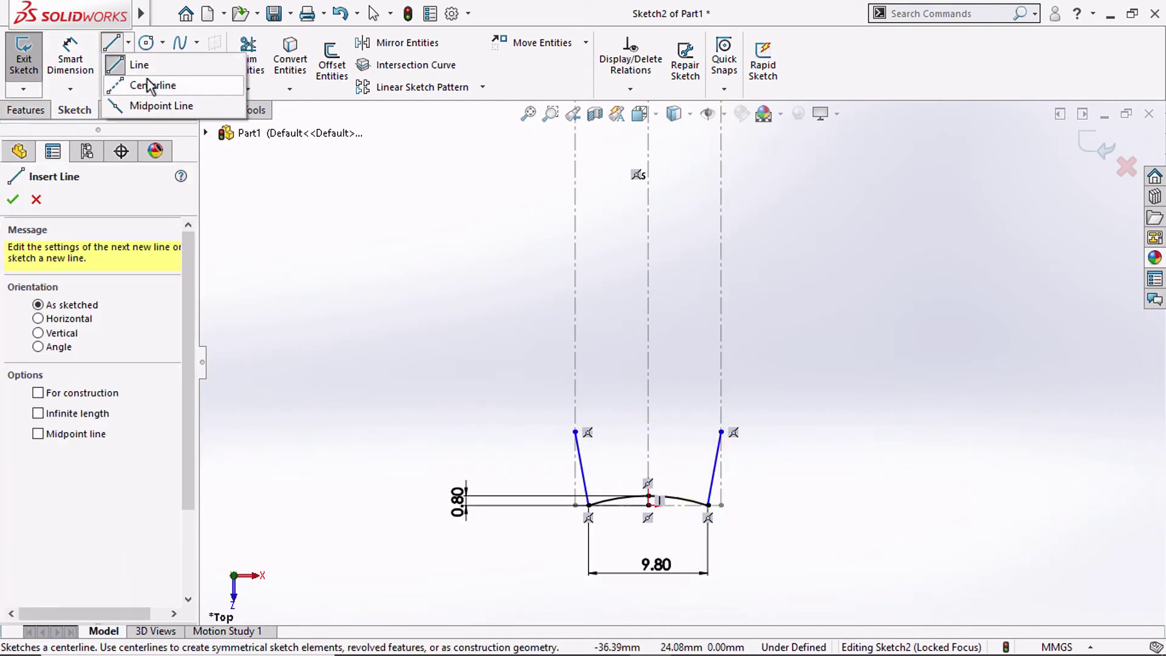
pyautogui.click(156, 83)
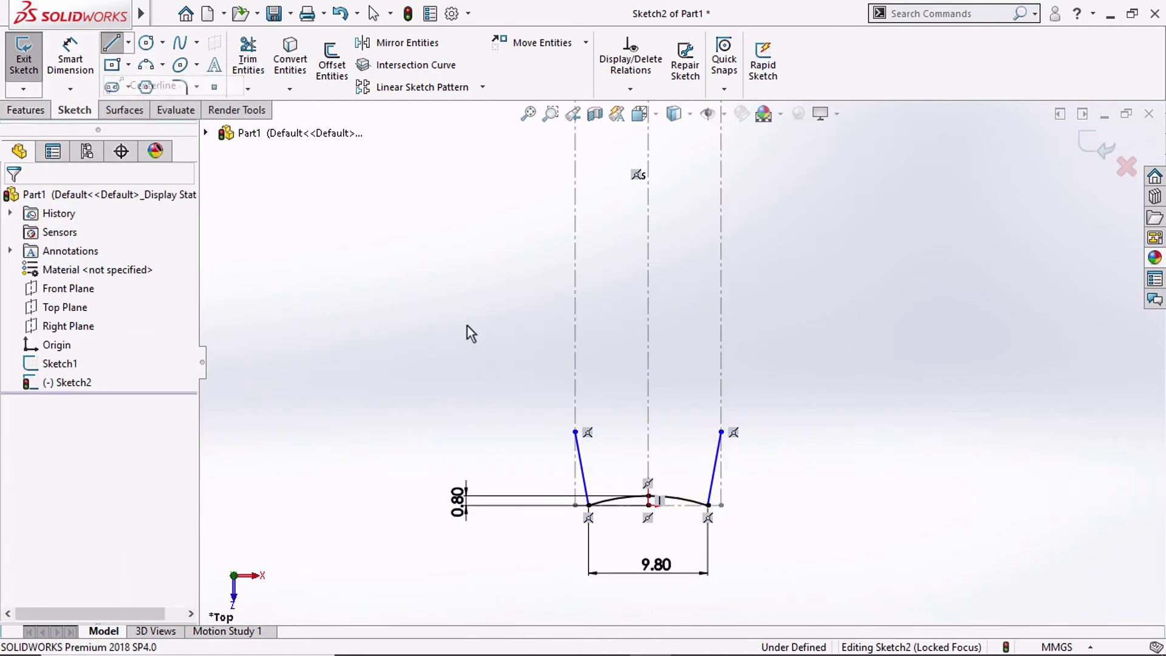
pyautogui.click(720, 432)
pyautogui.press('Escape')
pyautogui.click(70, 59)
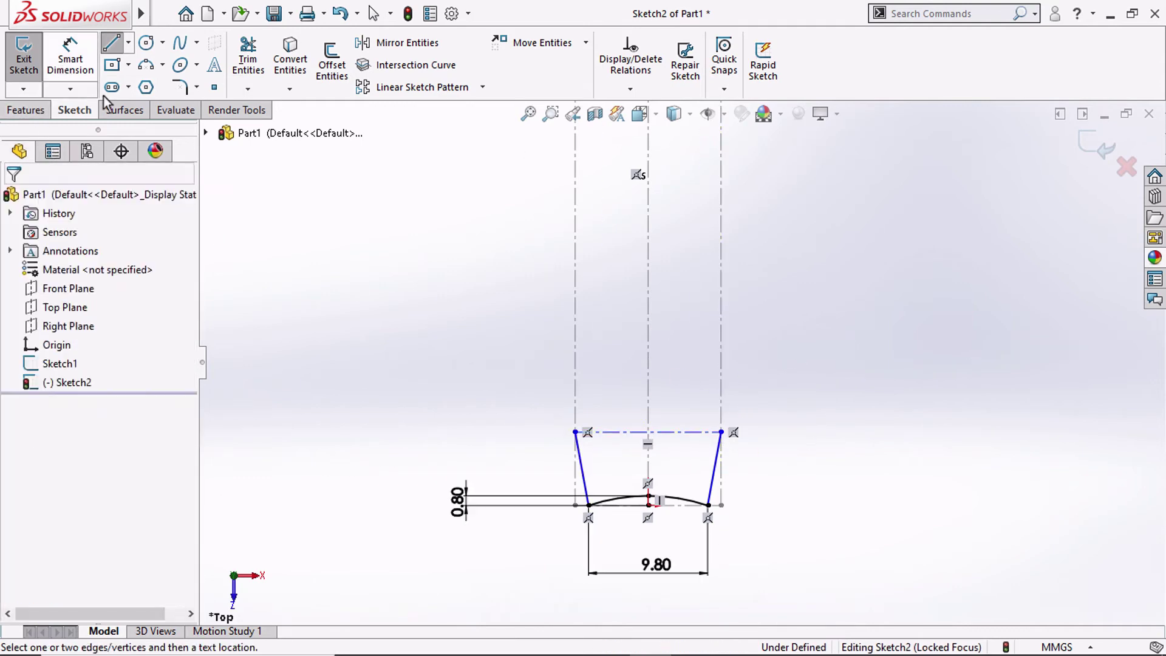
pyautogui.click(685, 431)
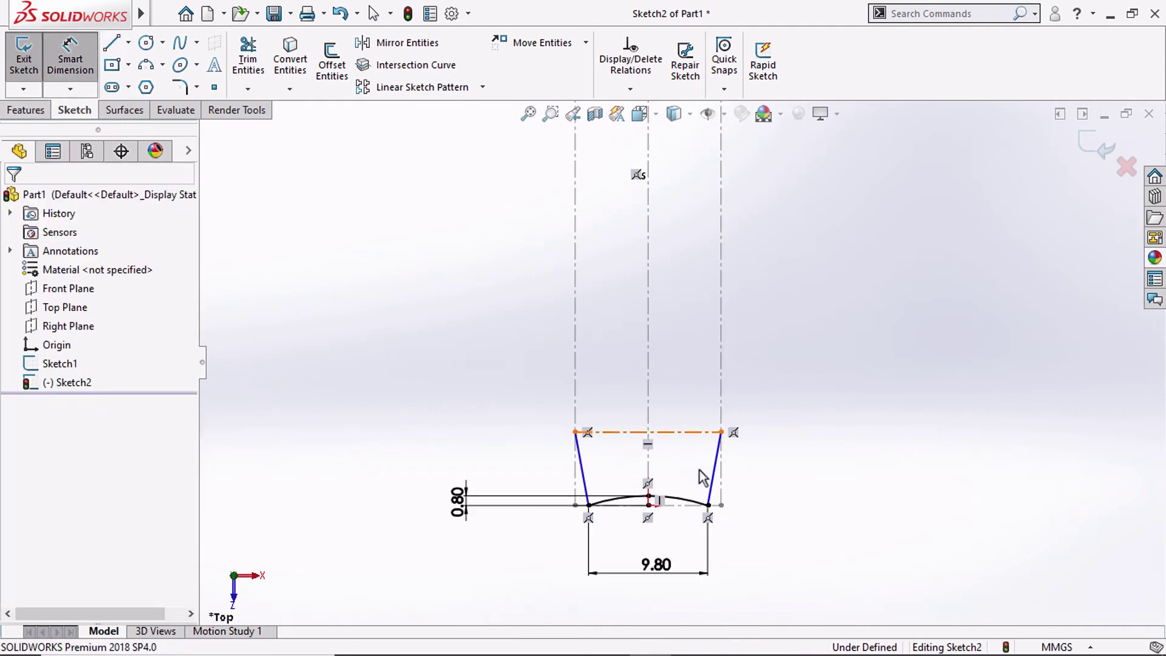
pyautogui.click(708, 504)
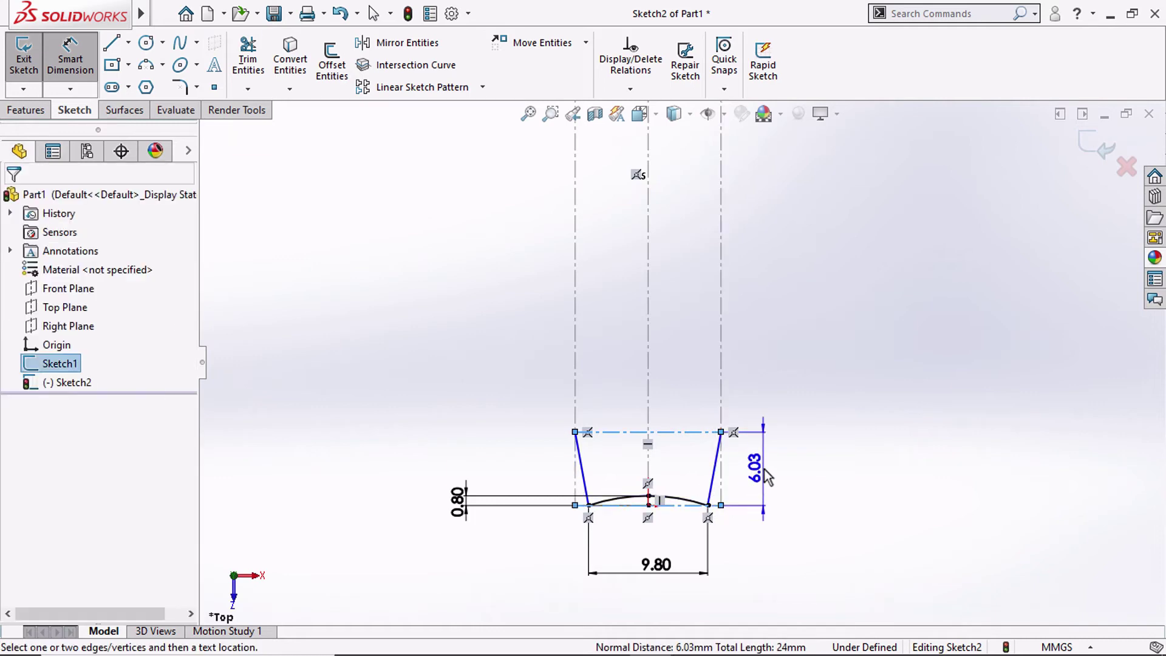
pyautogui.click(779, 478)
pyautogui.write('3.5')
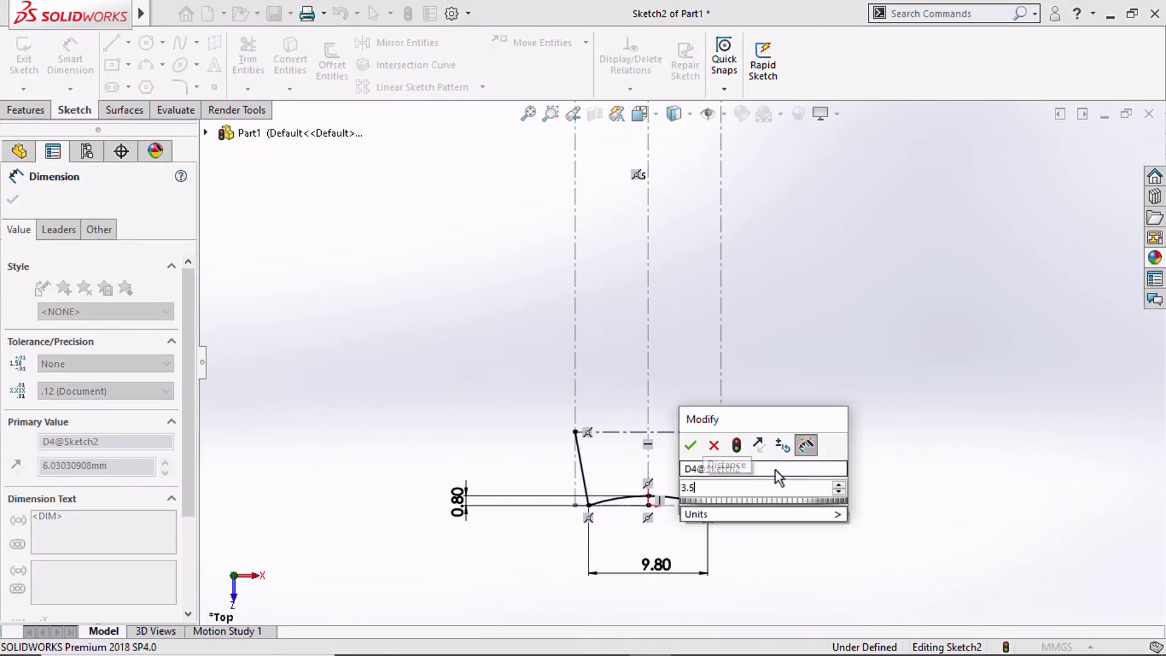
pyautogui.press('Return')
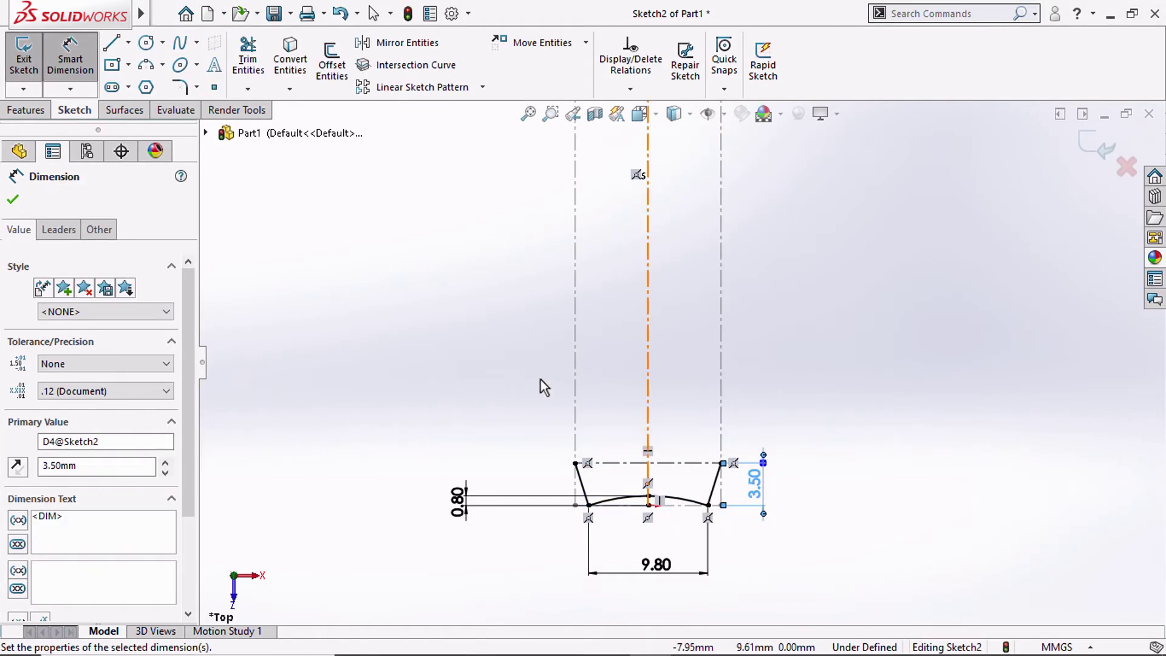
pyautogui.click(141, 70)
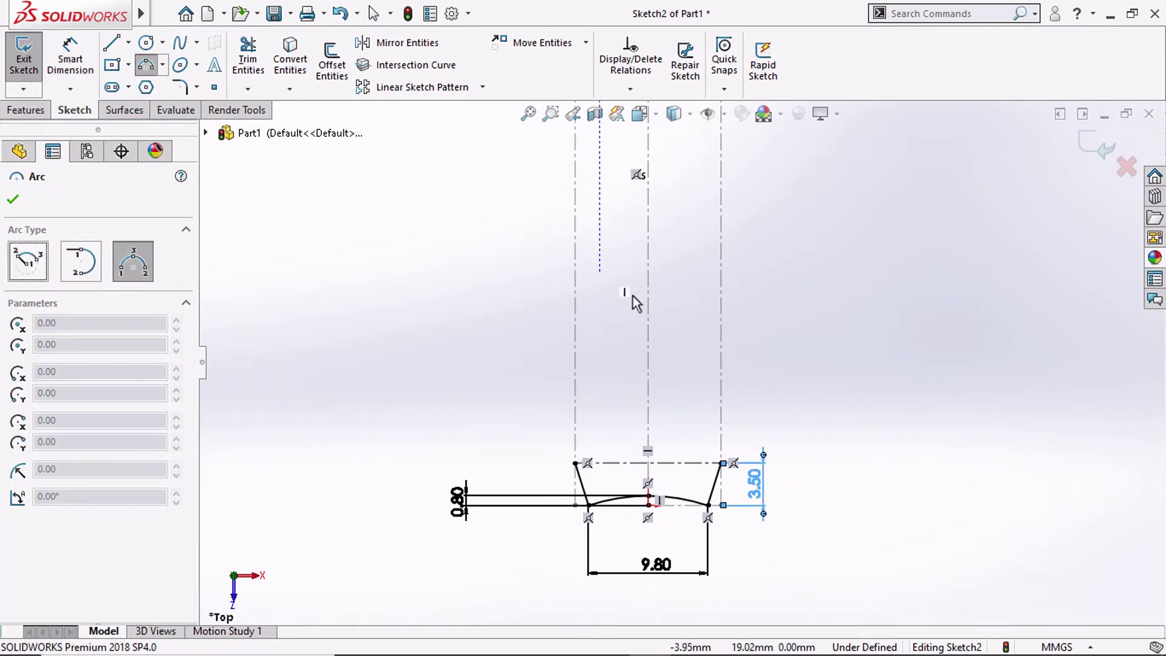
# Draw the right and left side arcs running up toward the tip
pyautogui.scroll(4, 662, 301)
pyautogui.scroll(-2, 682, 200)
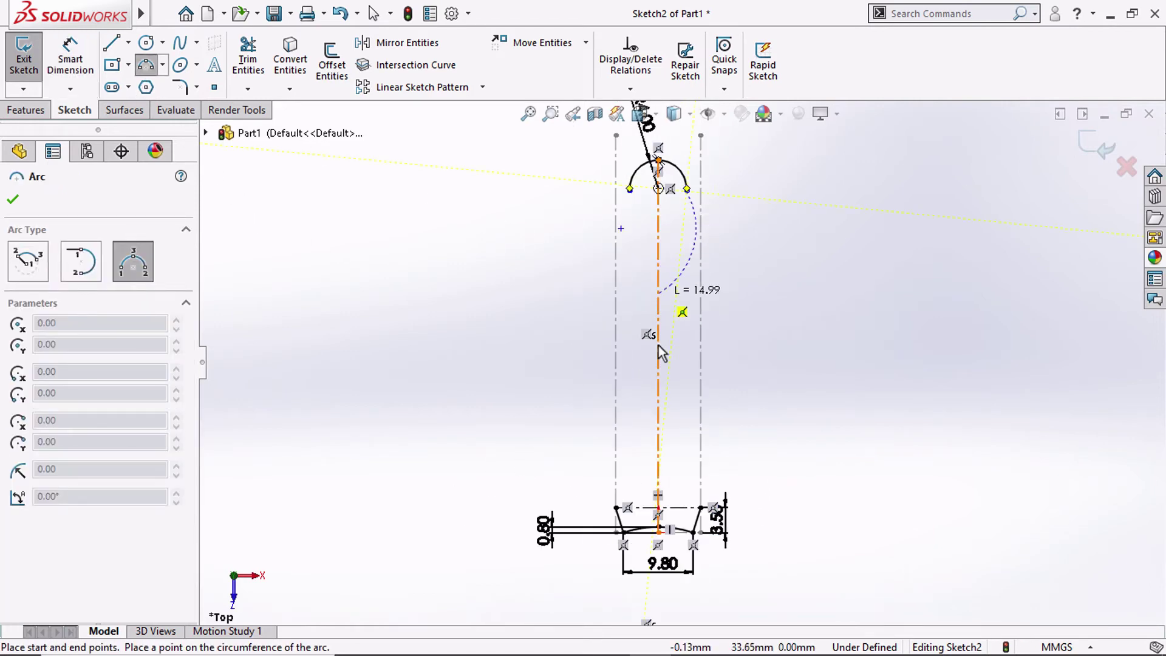
pyautogui.click(699, 508)
pyautogui.click(703, 438)
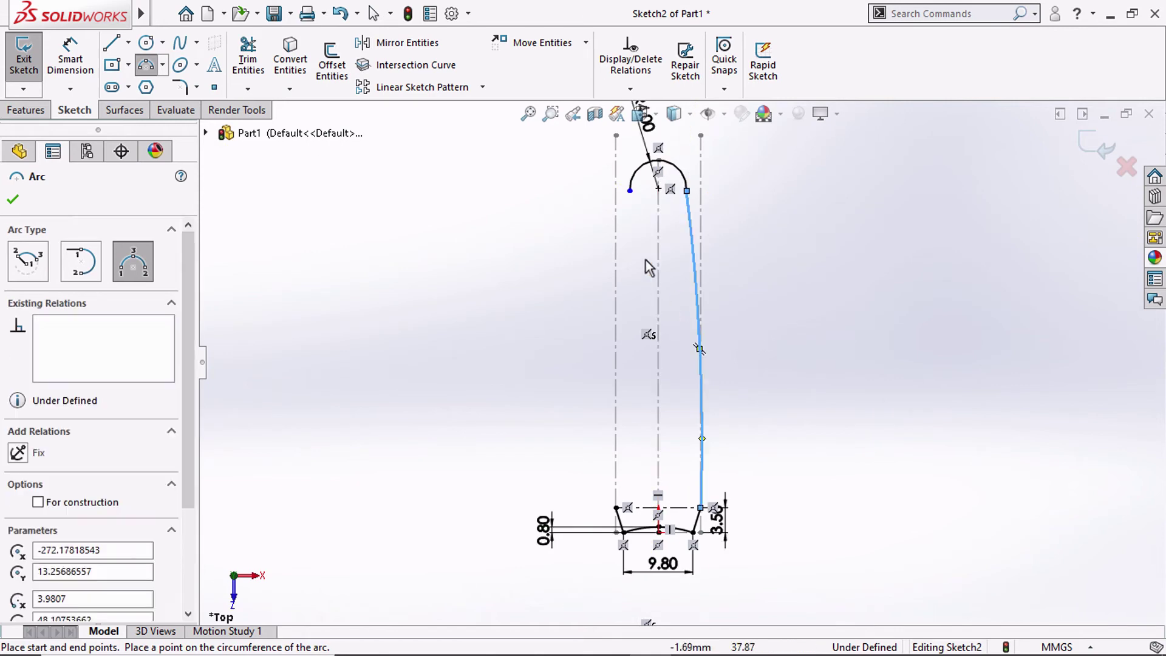
pyautogui.click(630, 191)
pyautogui.click(616, 507)
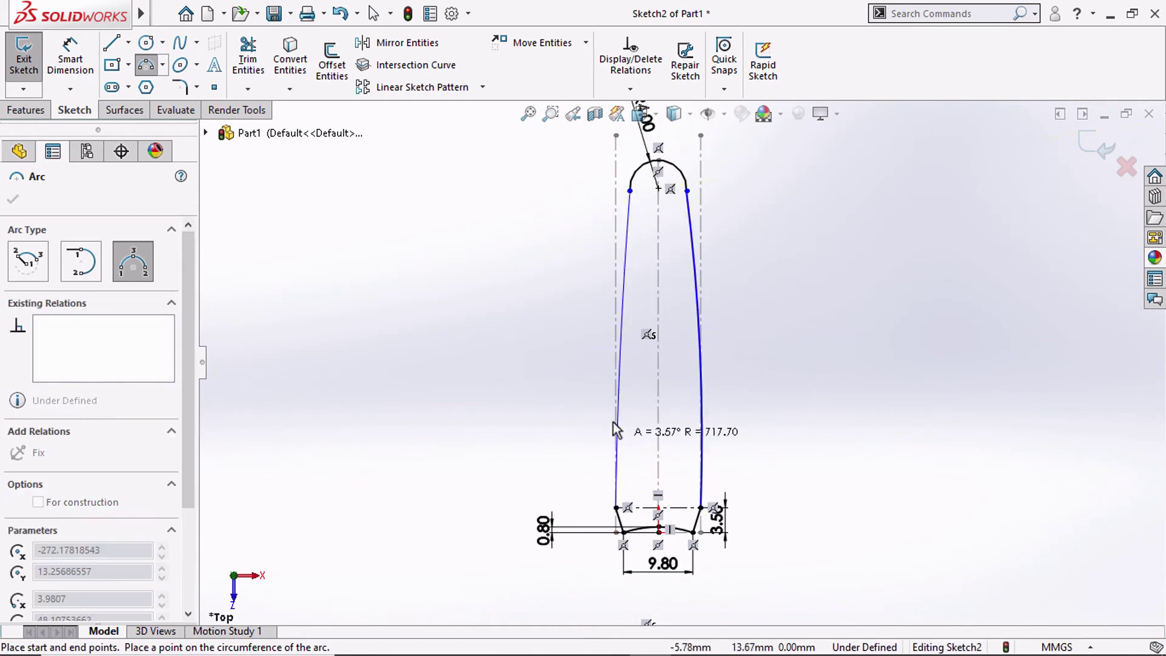
pyautogui.click(614, 392)
pyautogui.press('Escape')
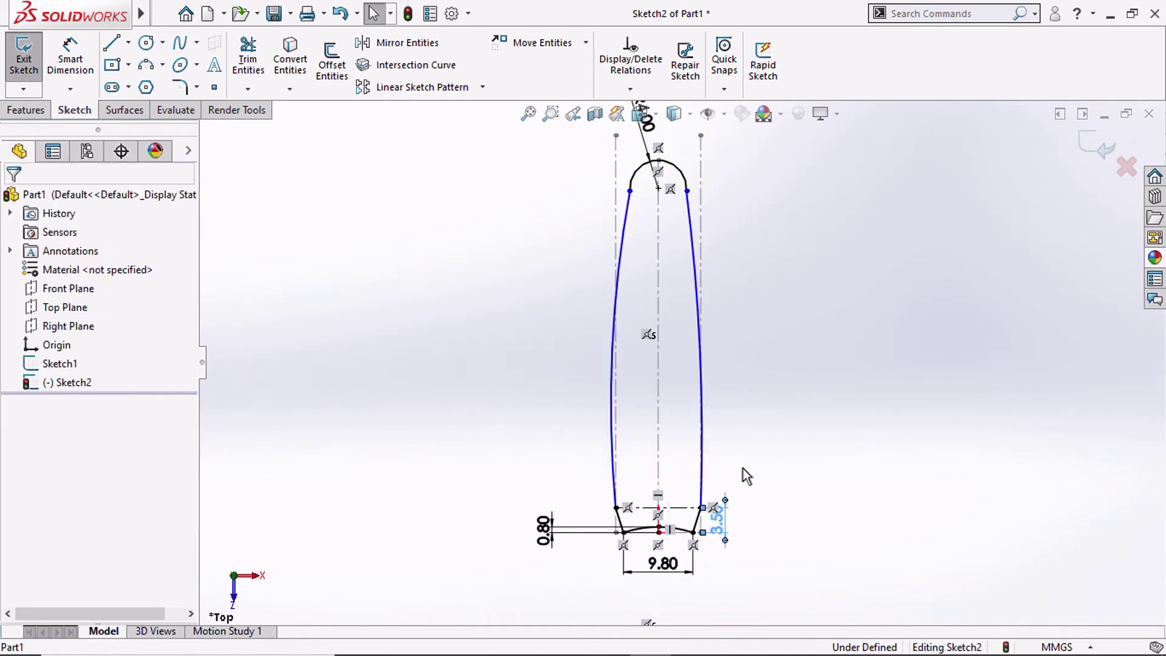
# Make the right and left side arcs tangent to their centerlines
pyautogui.click(724, 463)
pyautogui.click(676, 319)
pyautogui.click(692, 289)
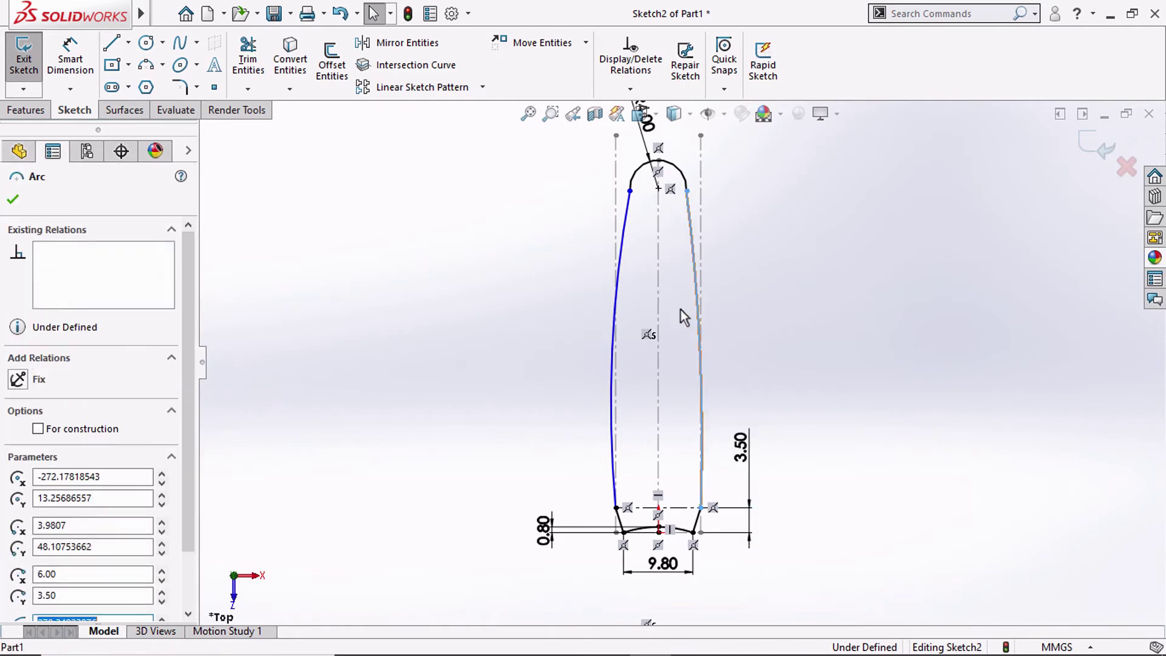
pyautogui.keyDown('ctrl'); pyautogui.click(701, 206); pyautogui.keyUp('ctrl')
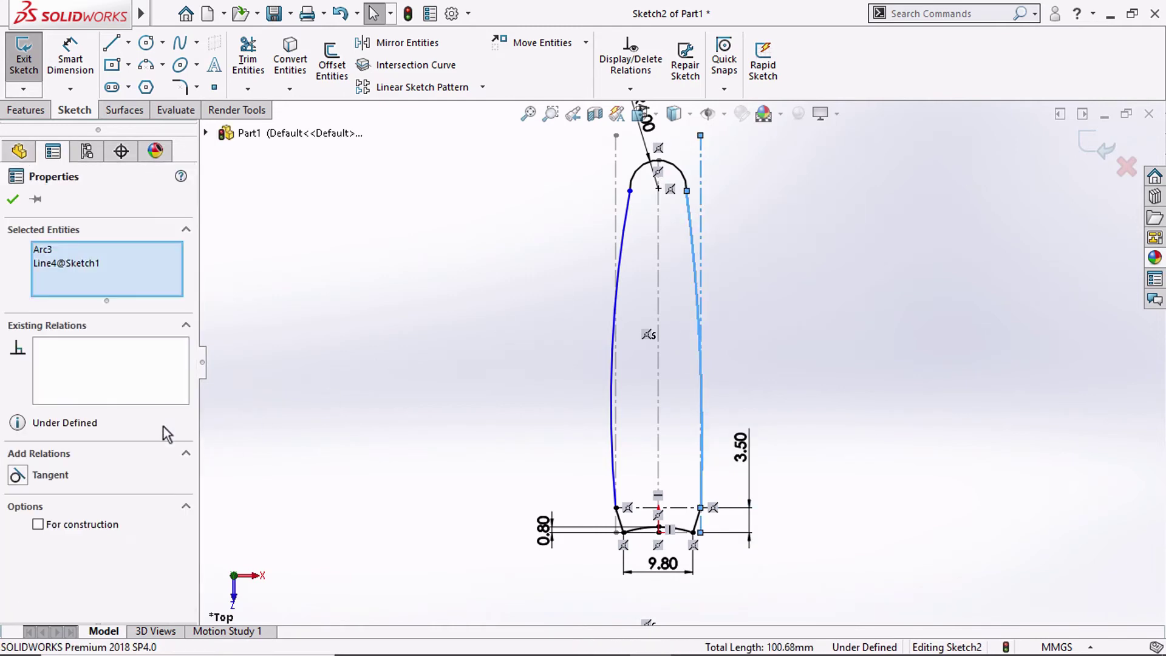
pyautogui.click(40, 480)
pyautogui.click(631, 240)
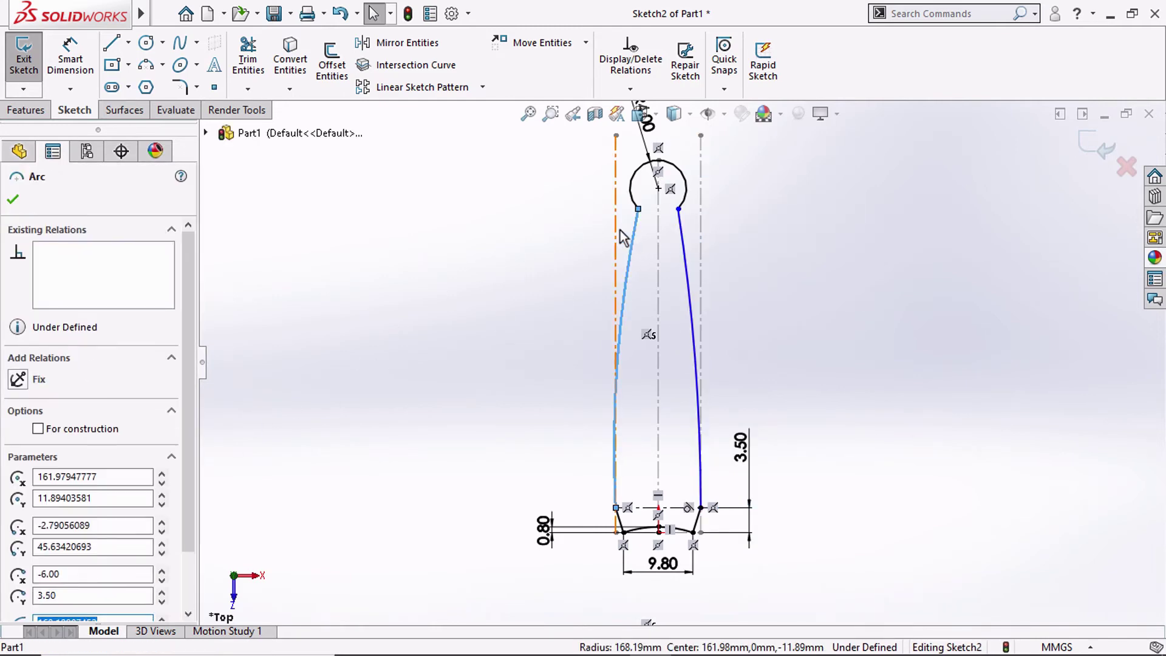
pyautogui.keyDown('ctrl'); pyautogui.click(617, 233); pyautogui.keyUp('ctrl')
pyautogui.click(55, 478)
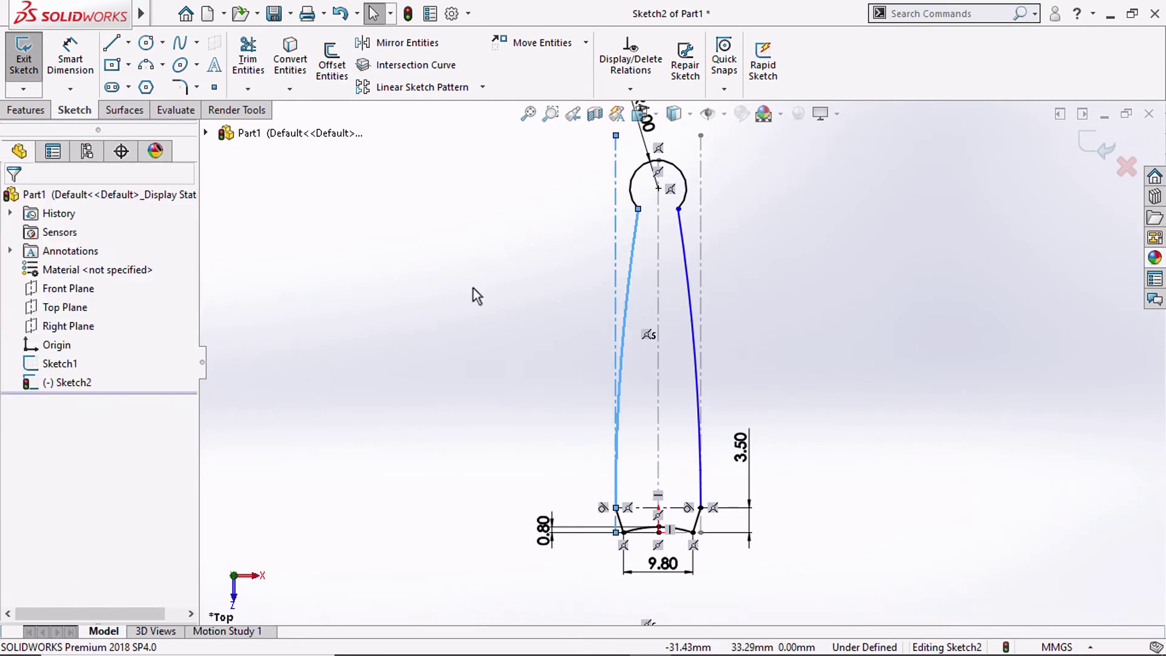
# Pull the side arcs' top ends onto the tip circle and make them tangent to it
pyautogui.moveTo(635, 204); pyautogui.dragTo(631, 181)
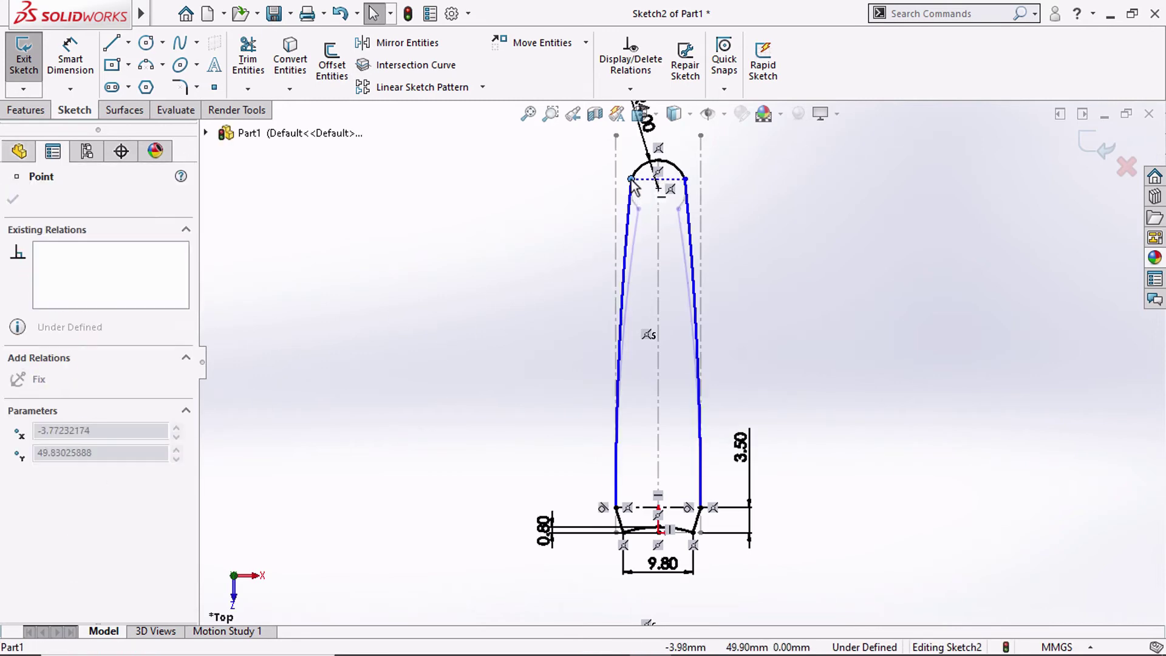
pyautogui.click(677, 129)
pyautogui.click(687, 184)
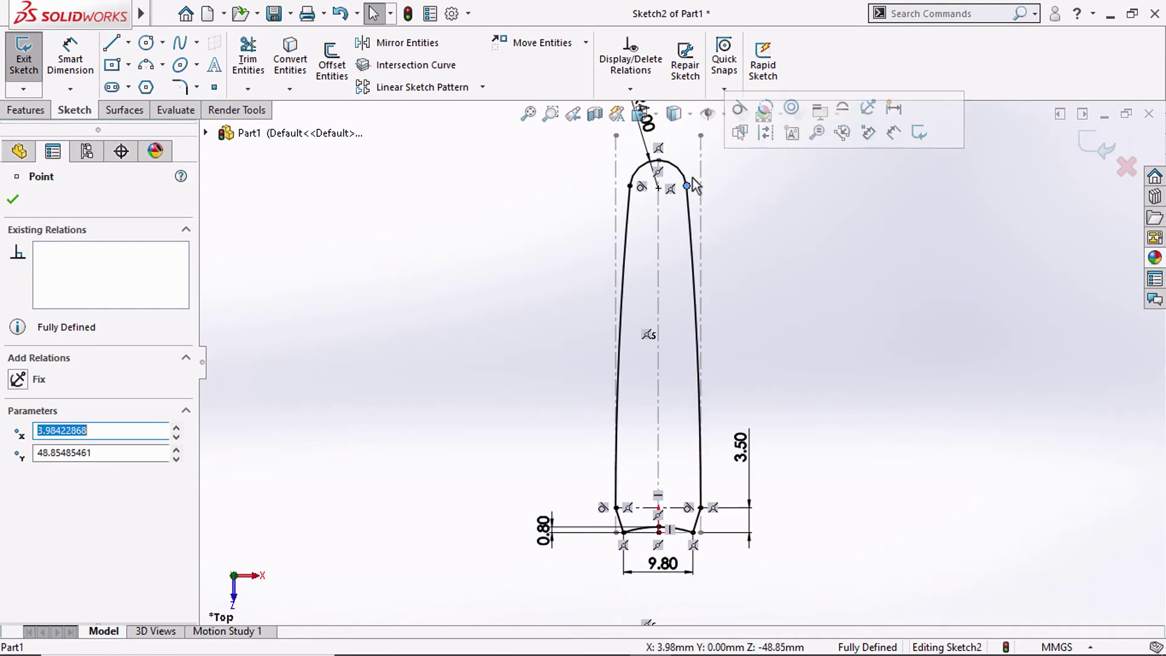
pyautogui.click(739, 109)
pyautogui.click(479, 278)
# Reposition the R4.00 and 3.50 dimensions and exit the sketch
pyautogui.scroll(3, 680, 361)
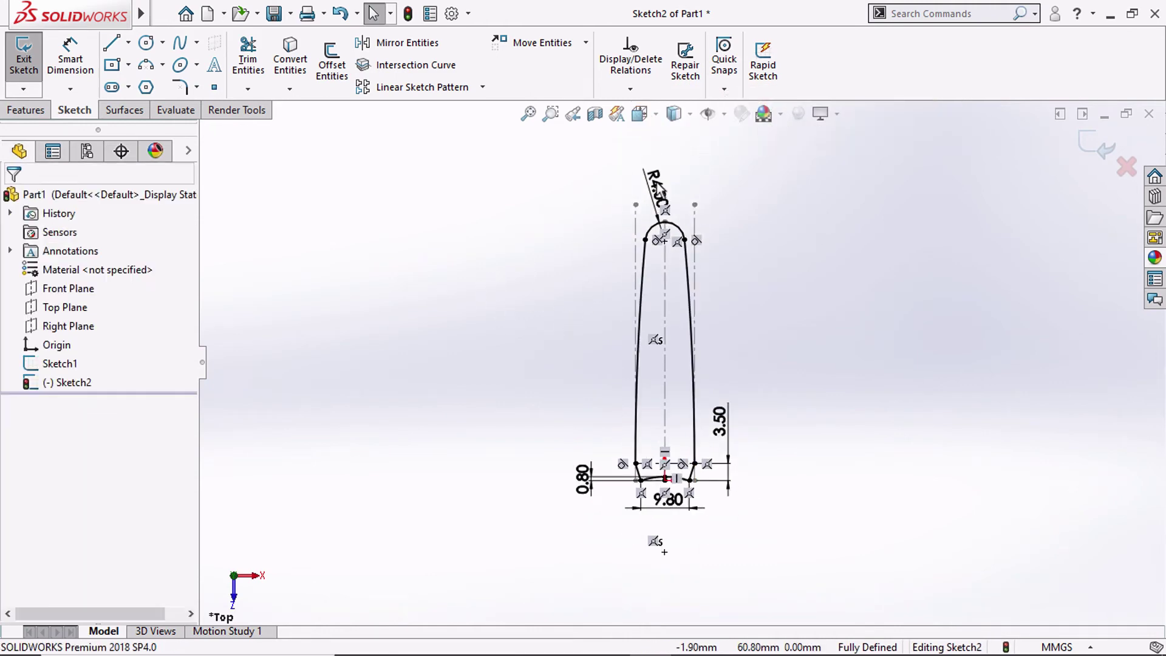
pyautogui.moveTo(654, 189); pyautogui.dragTo(630, 177)
pyautogui.scroll(-1, 674, 412)
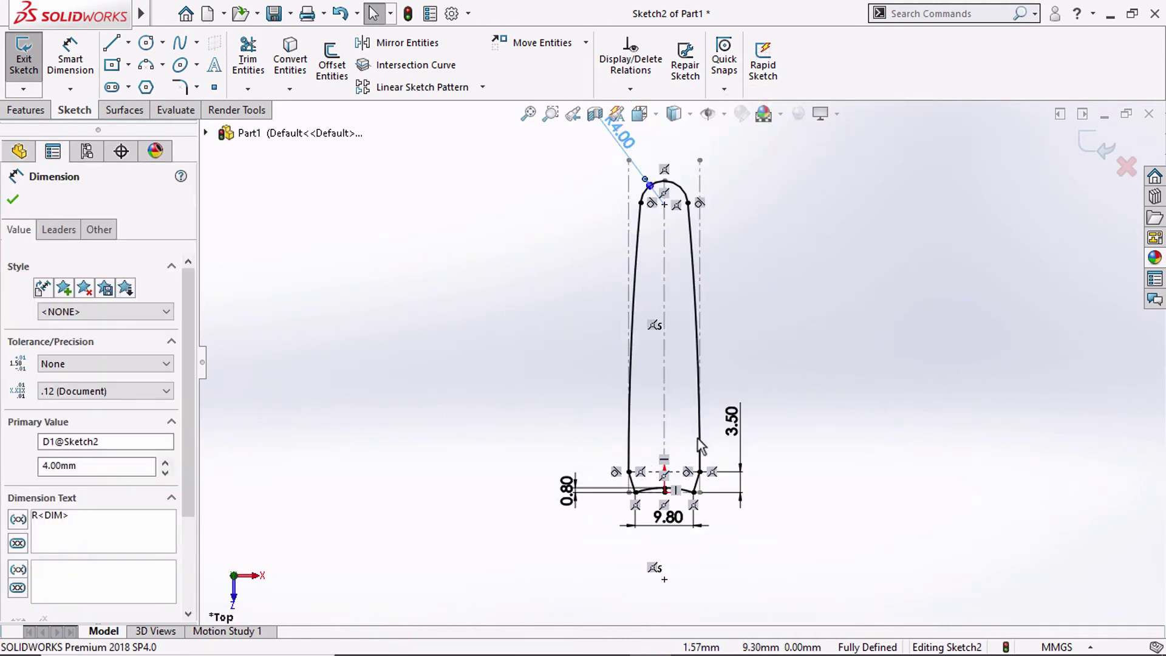
pyautogui.moveTo(734, 437); pyautogui.dragTo(736, 443)
pyautogui.click(518, 406)
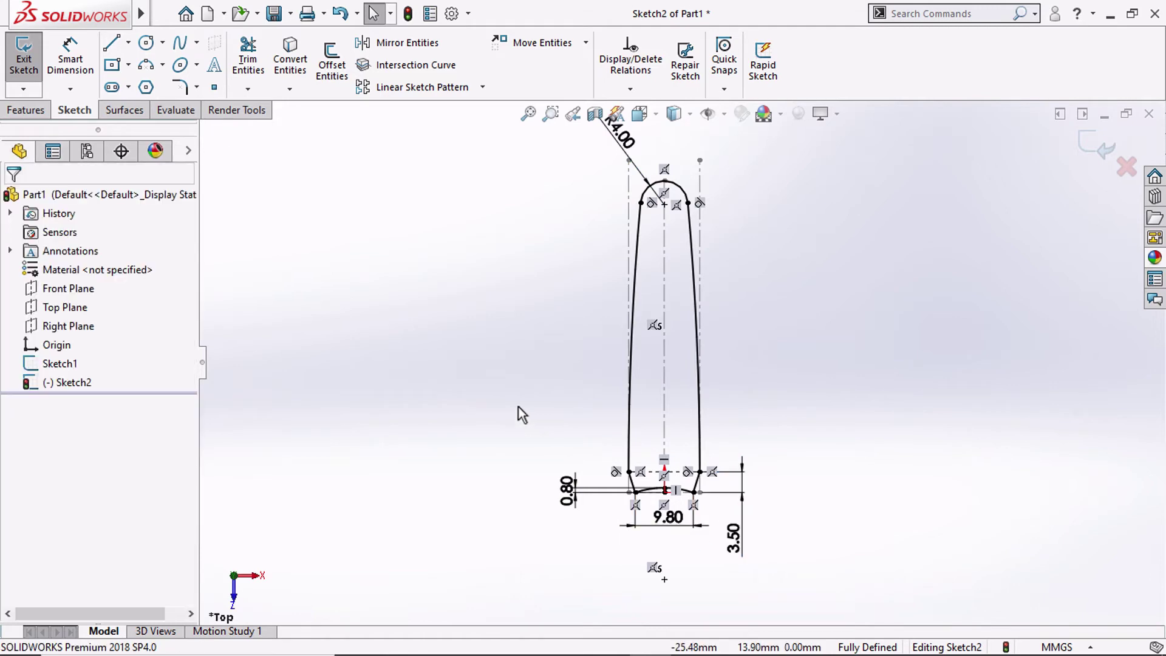
pyautogui.click(1090, 149)
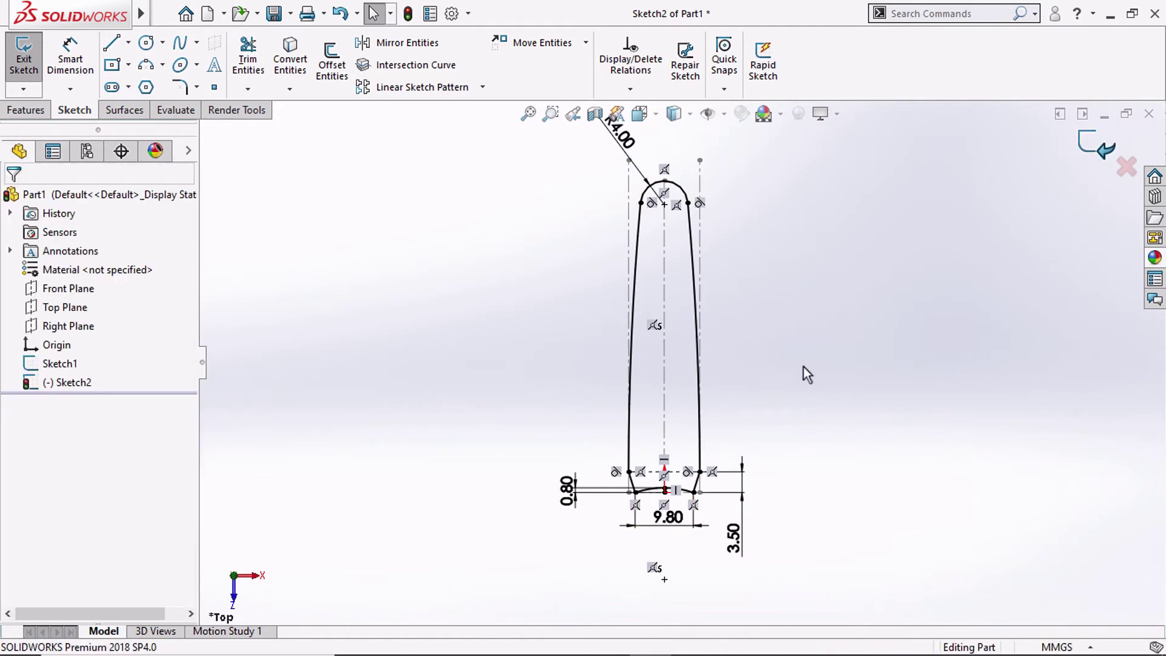
# Orbit the view to inspect the outline, then start Sketch3 on the Right Plane
pyautogui.moveTo(733, 405)
pyautogui.mouseDown(button='middle')
pyautogui.moveTo(689, 391)
pyautogui.moveTo(733, 442)
pyautogui.mouseUp(button='middle')
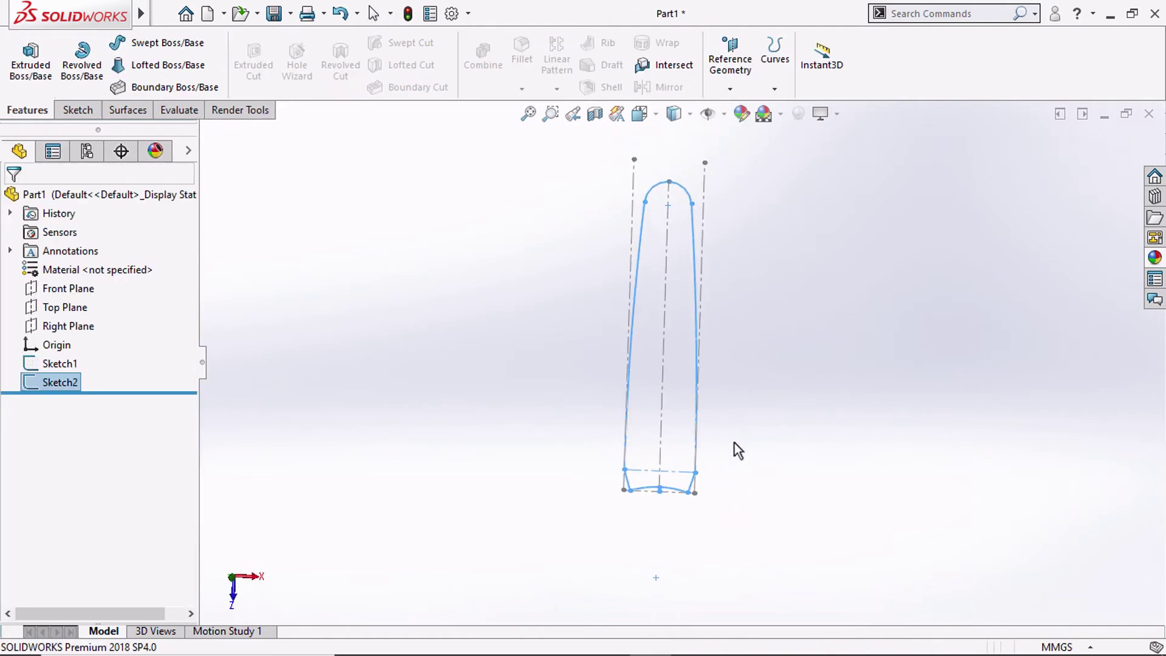
pyautogui.moveTo(636, 455); pyautogui.dragTo(651, 436, button='middle')
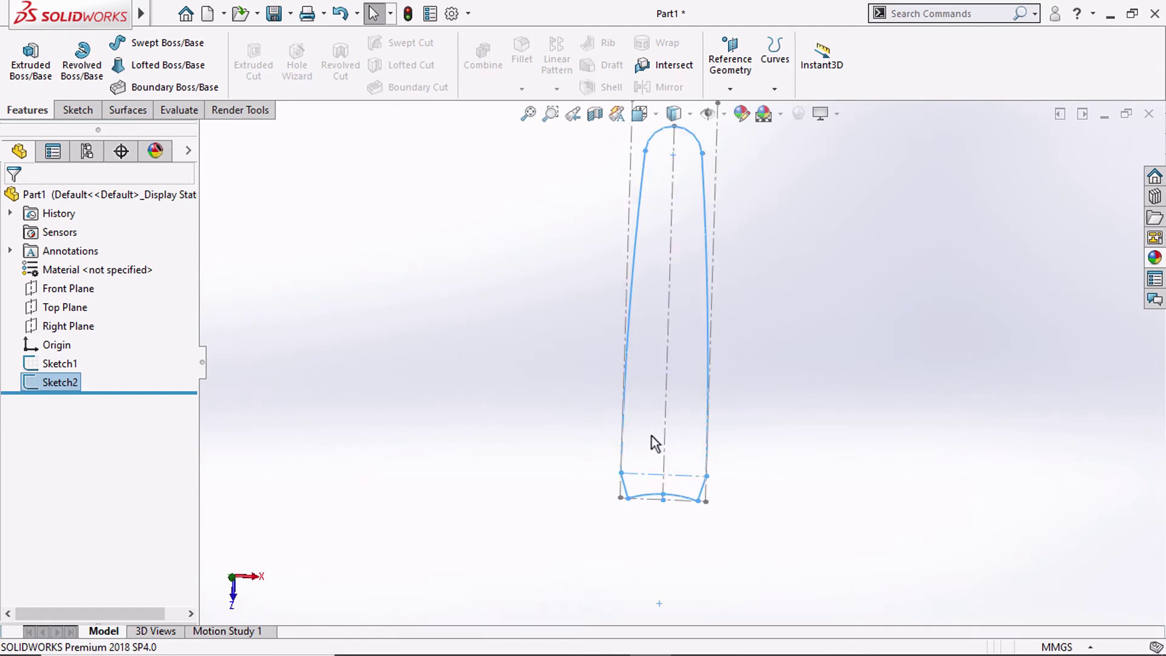
pyautogui.click(527, 418)
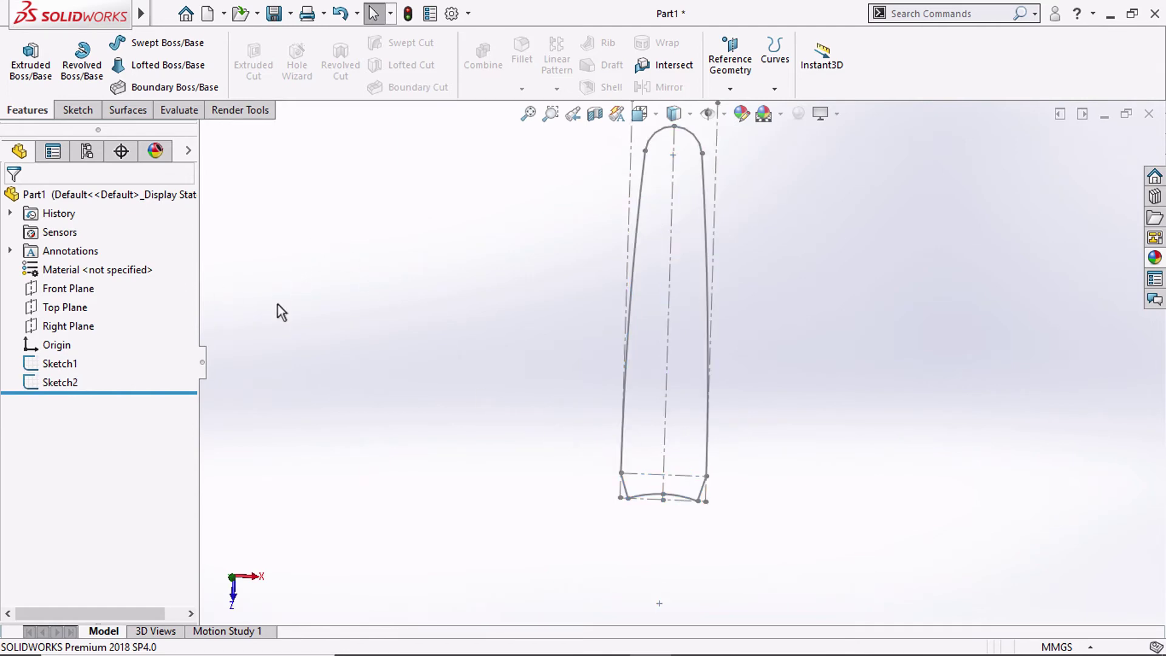
pyautogui.moveTo(346, 317); pyautogui.dragTo(297, 256, button='middle')
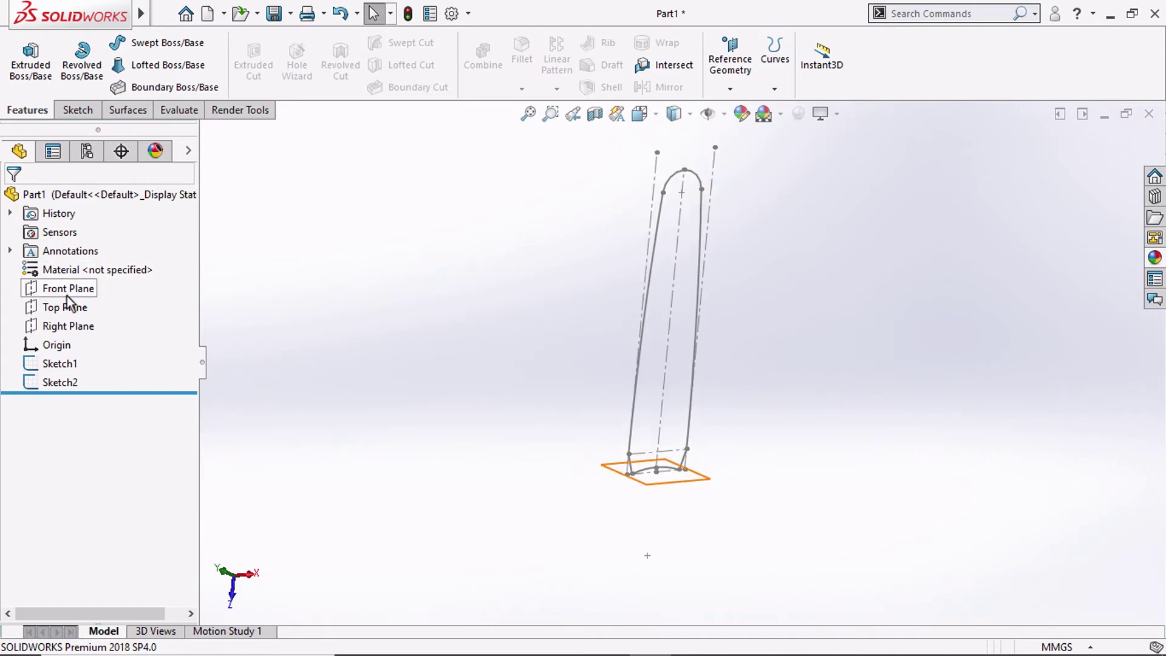
pyautogui.click(79, 323)
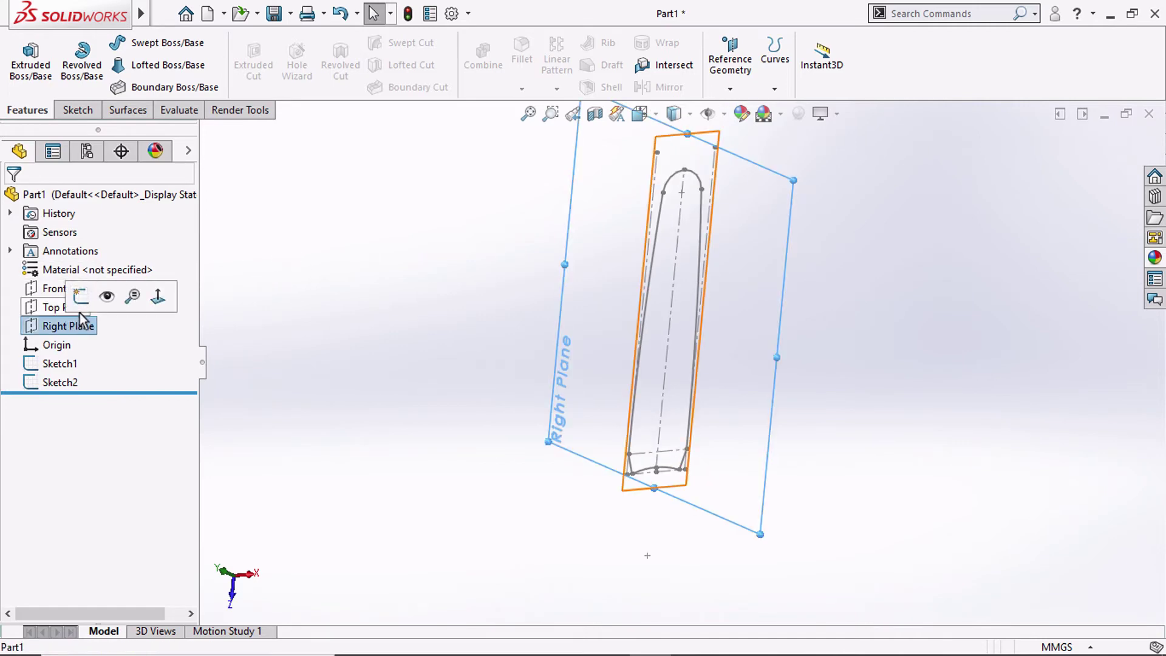
pyautogui.click(81, 296)
pyautogui.click(640, 114)
# View the Right Plane face-on and draw two horizontal lines joined by a vertical line
pyautogui.click(683, 176)
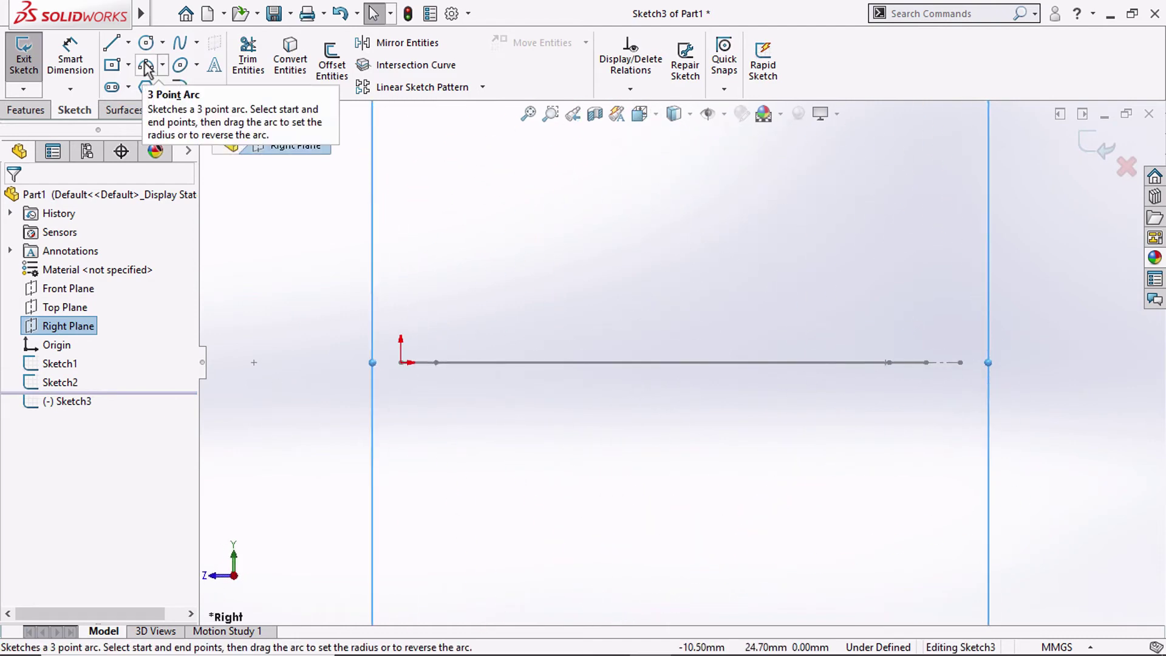
pyautogui.click(112, 42)
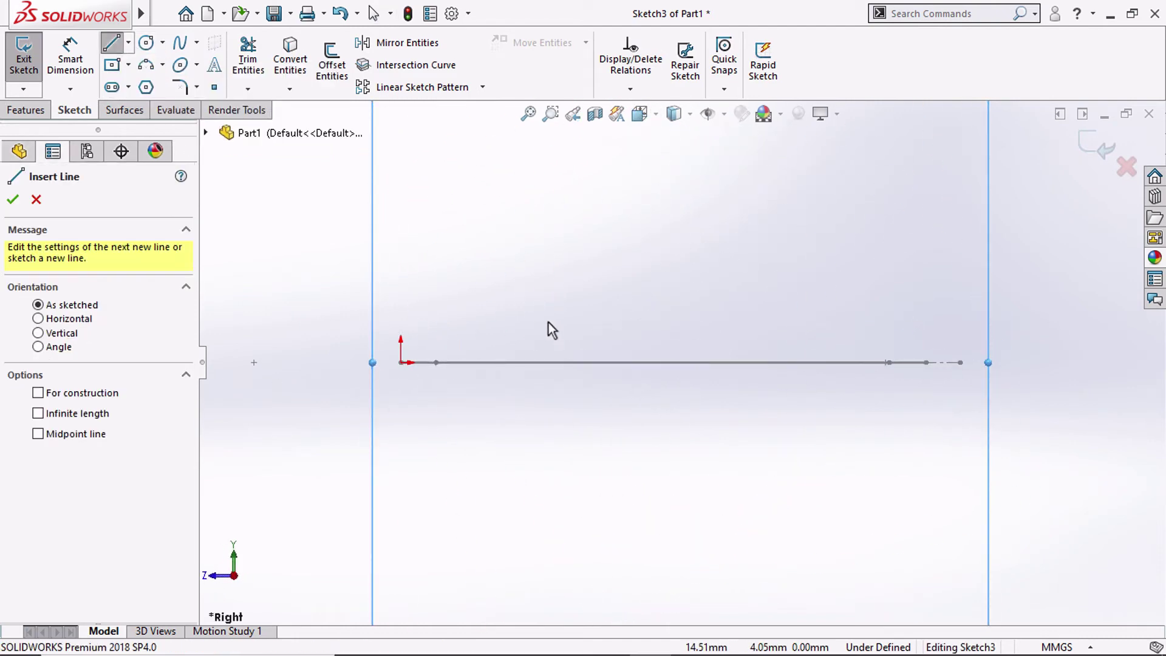
pyautogui.click(715, 334)
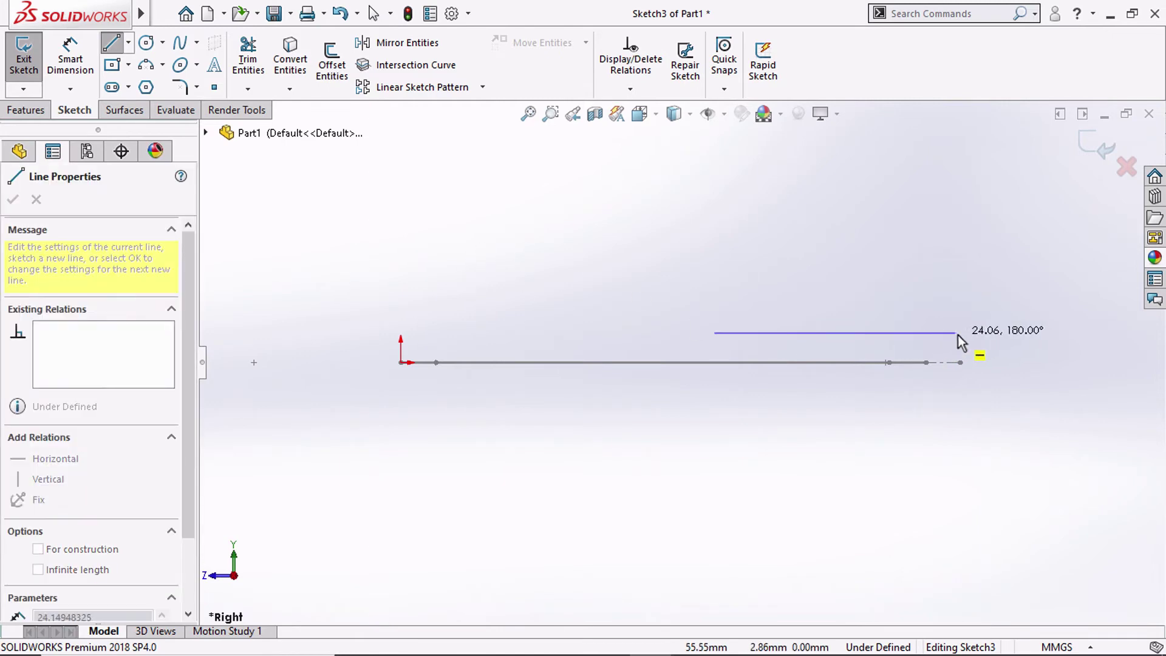
pyautogui.click(960, 333)
pyautogui.click(959, 302)
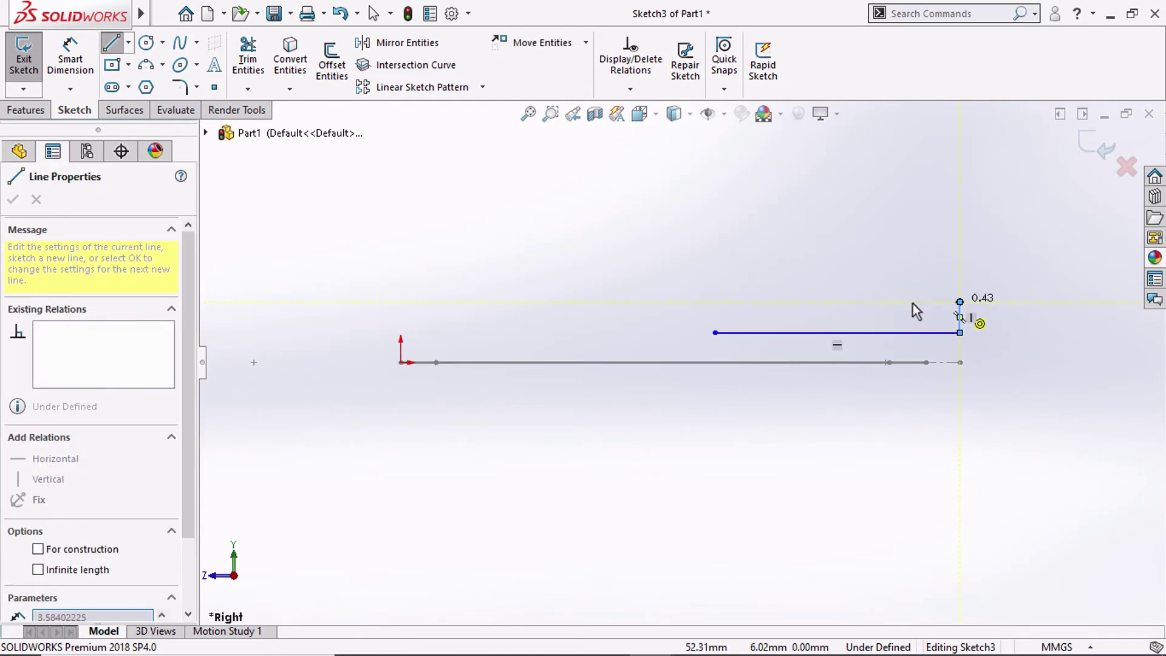
pyautogui.click(715, 303)
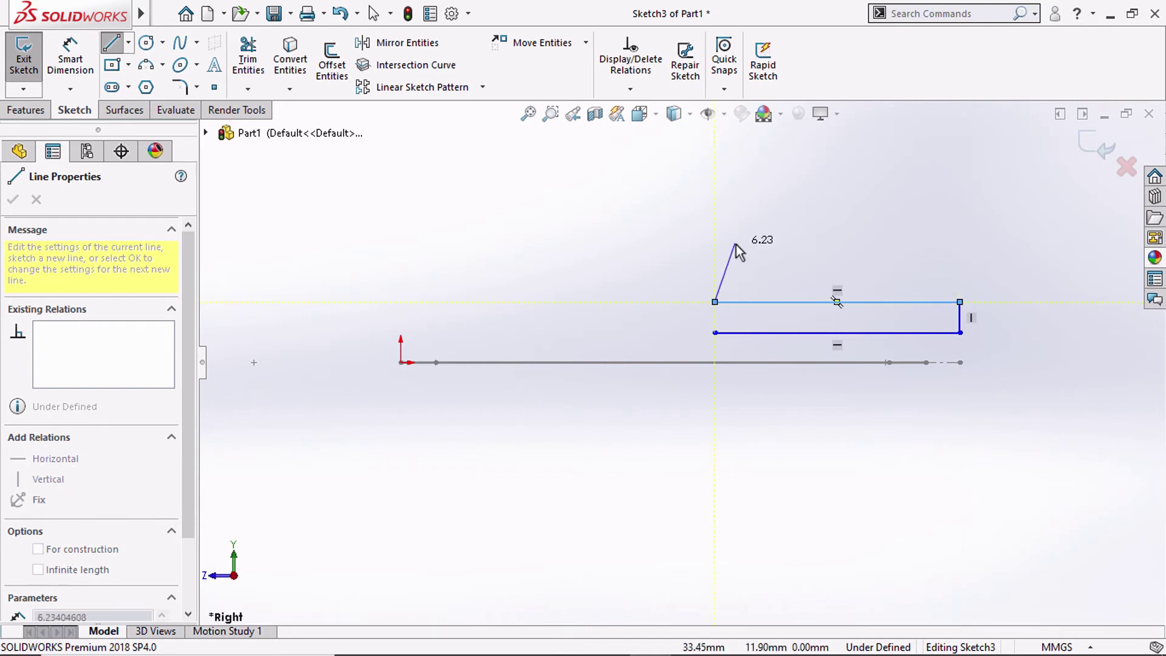
pyautogui.press('Escape')
# Add a vertical centerline from the outline's rounded end to the lower line's right end
pyautogui.moveTo(703, 260); pyautogui.dragTo(748, 330, button='middle')
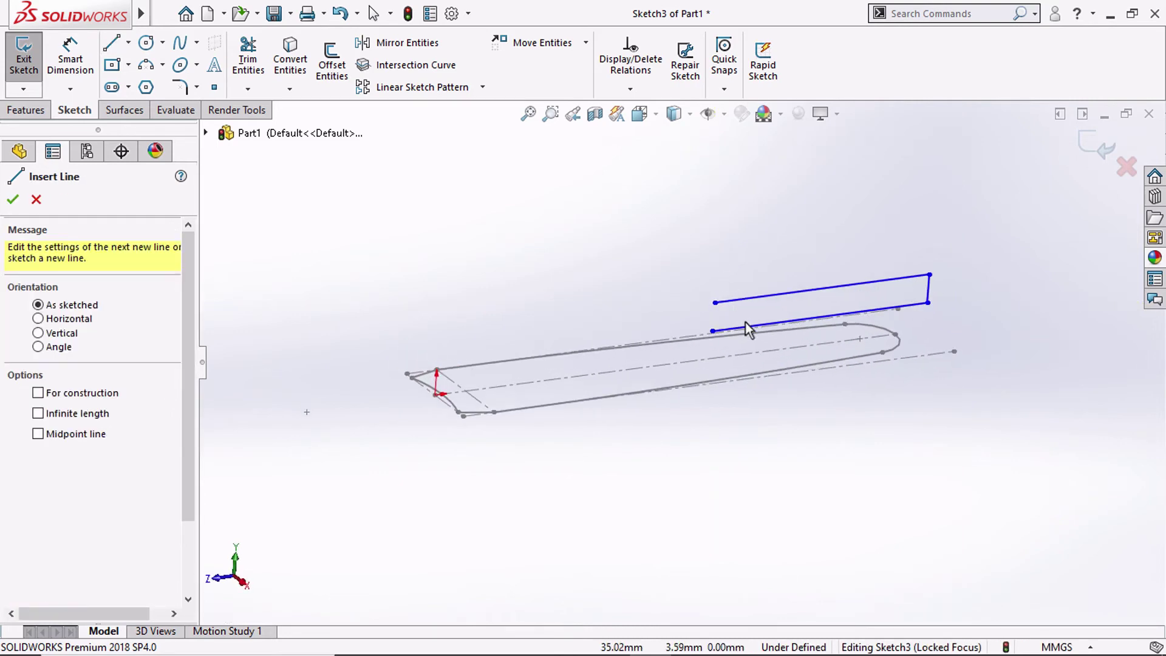
pyautogui.click(128, 42)
pyautogui.click(161, 85)
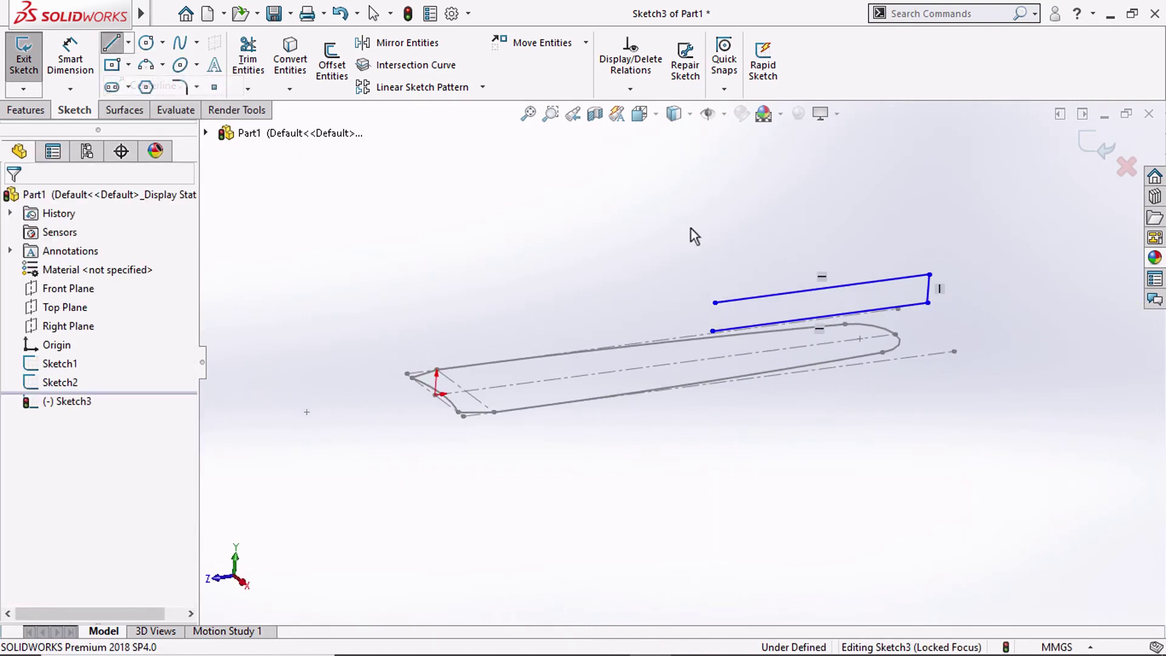
pyautogui.scroll(-2, 866, 314)
pyautogui.click(890, 355)
pyautogui.click(938, 310)
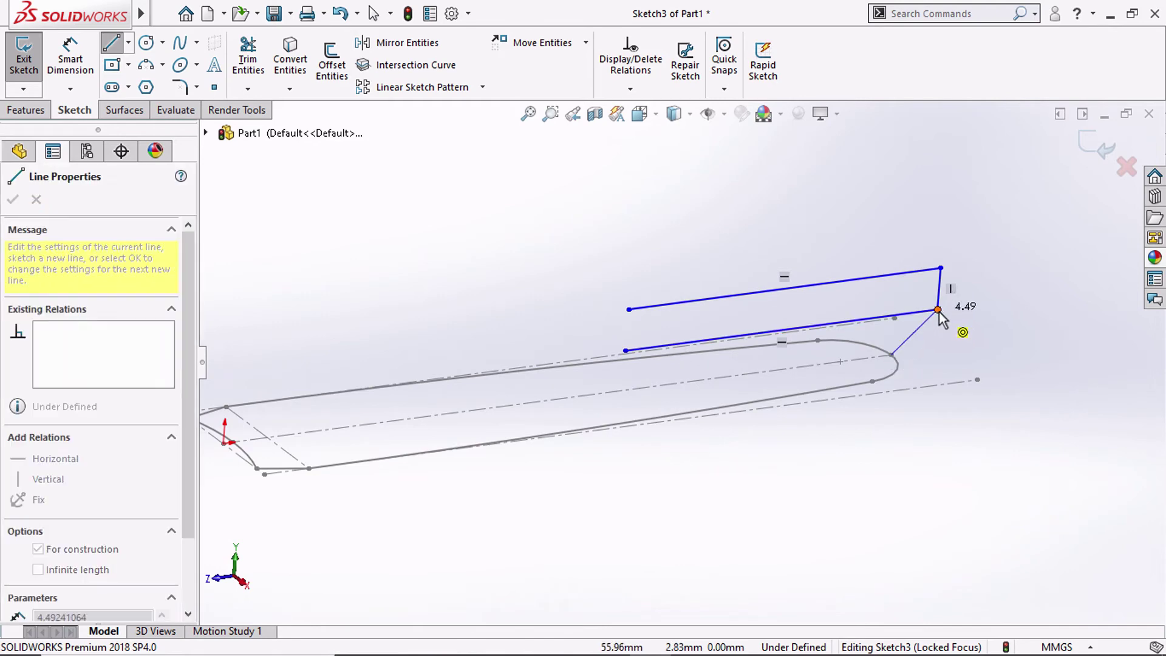
pyautogui.press('Escape')
pyautogui.click(918, 335)
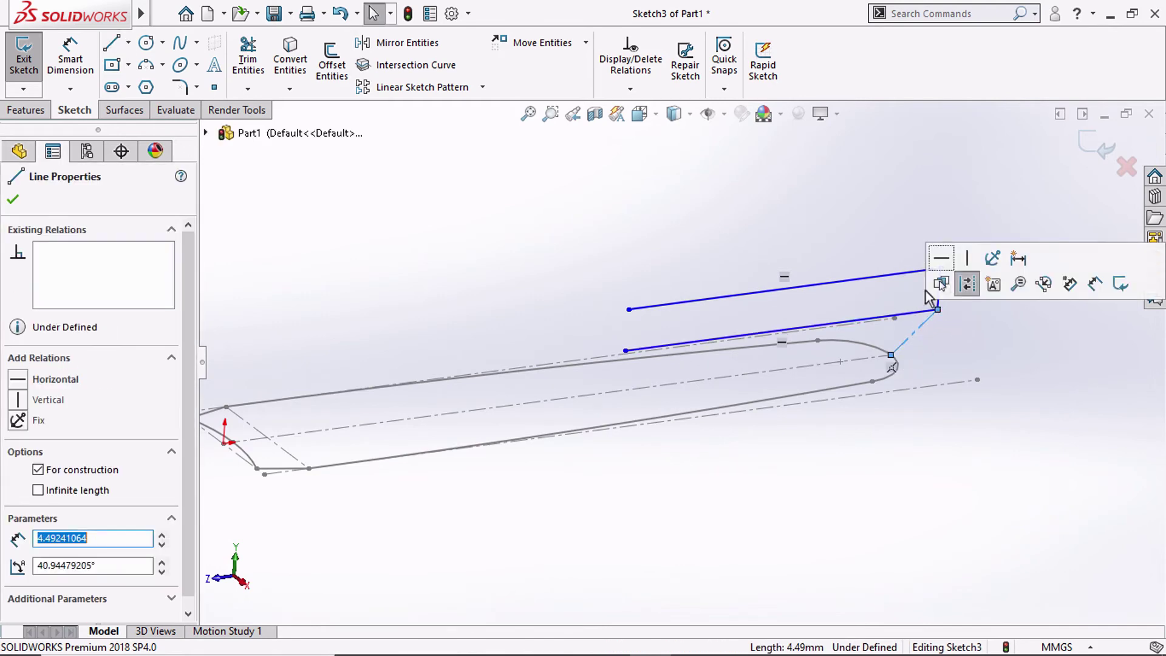
pyautogui.click(965, 258)
pyautogui.press('Escape')
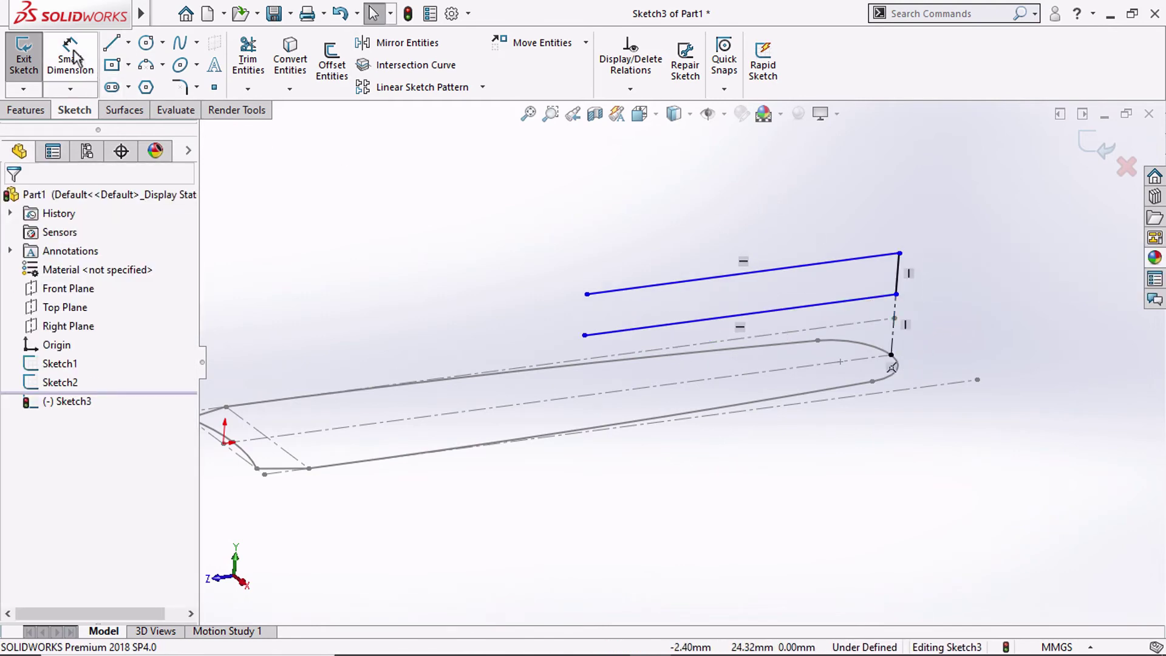
pyautogui.click(72, 59)
# Dimension the vertical lines to 2 mm and 1 mm and the top line to 15 mm
pyautogui.click(892, 337)
pyautogui.click(932, 319)
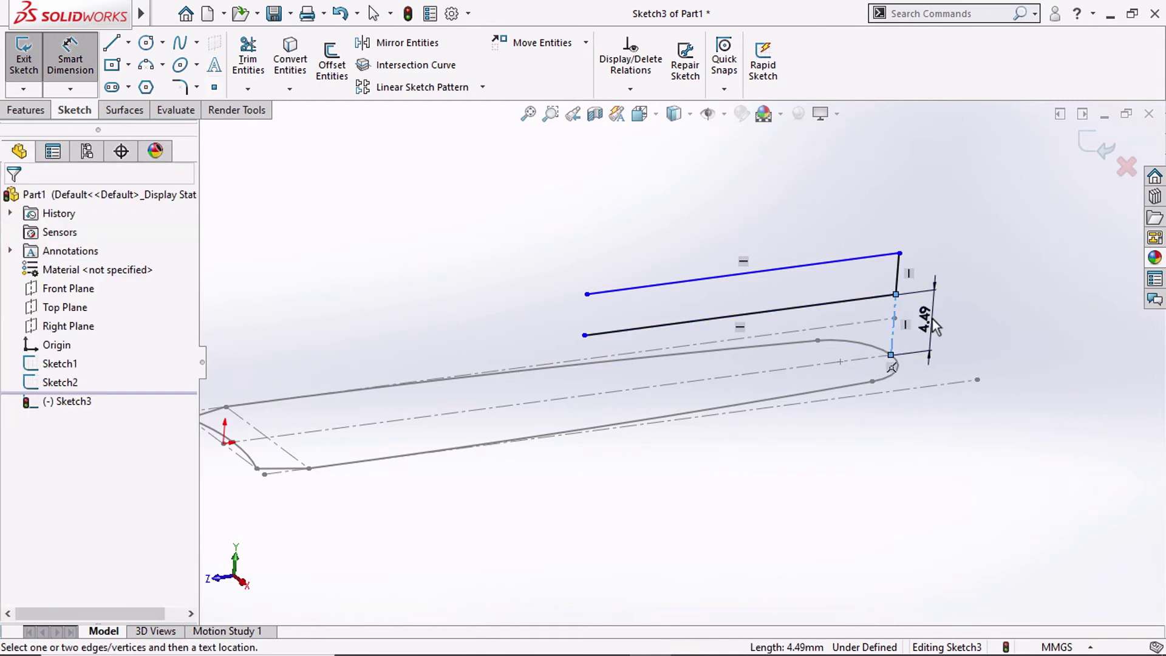
pyautogui.write('2')
pyautogui.click(858, 294)
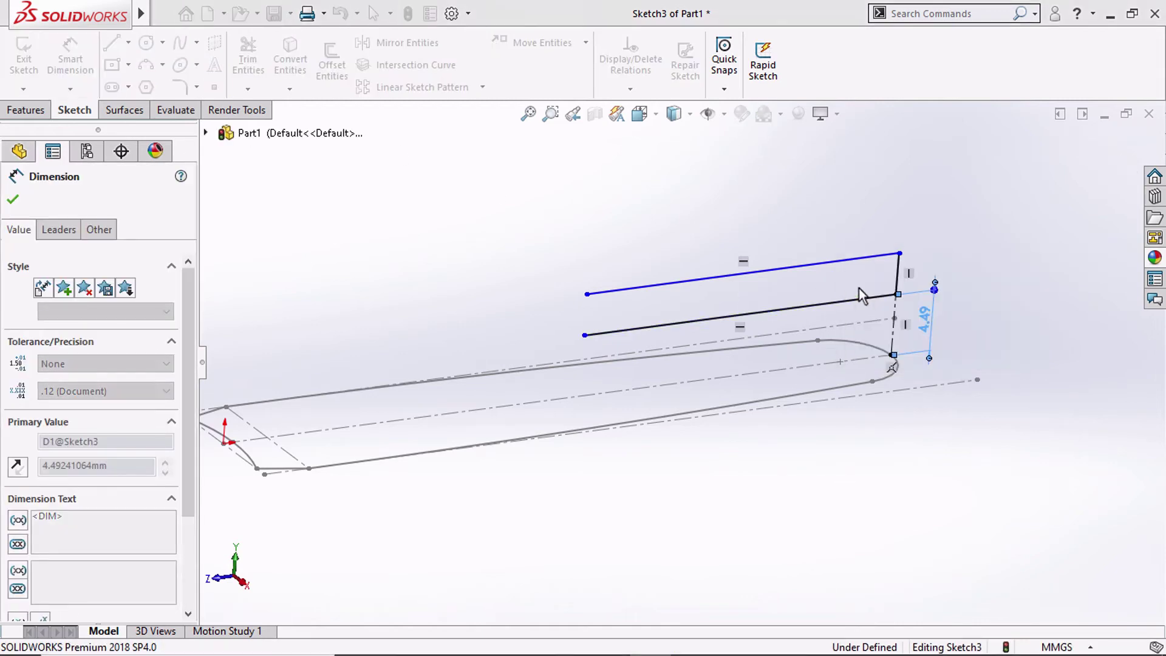
pyautogui.click(894, 286)
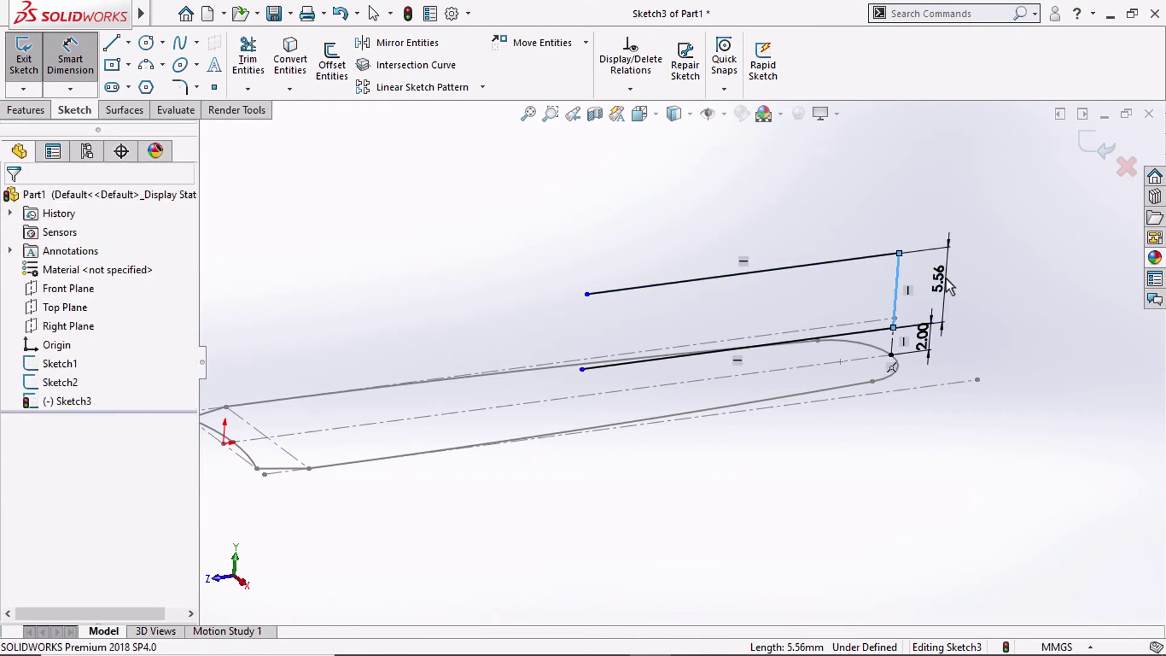
pyautogui.click(946, 279)
pyautogui.write('1')
pyautogui.click(869, 257)
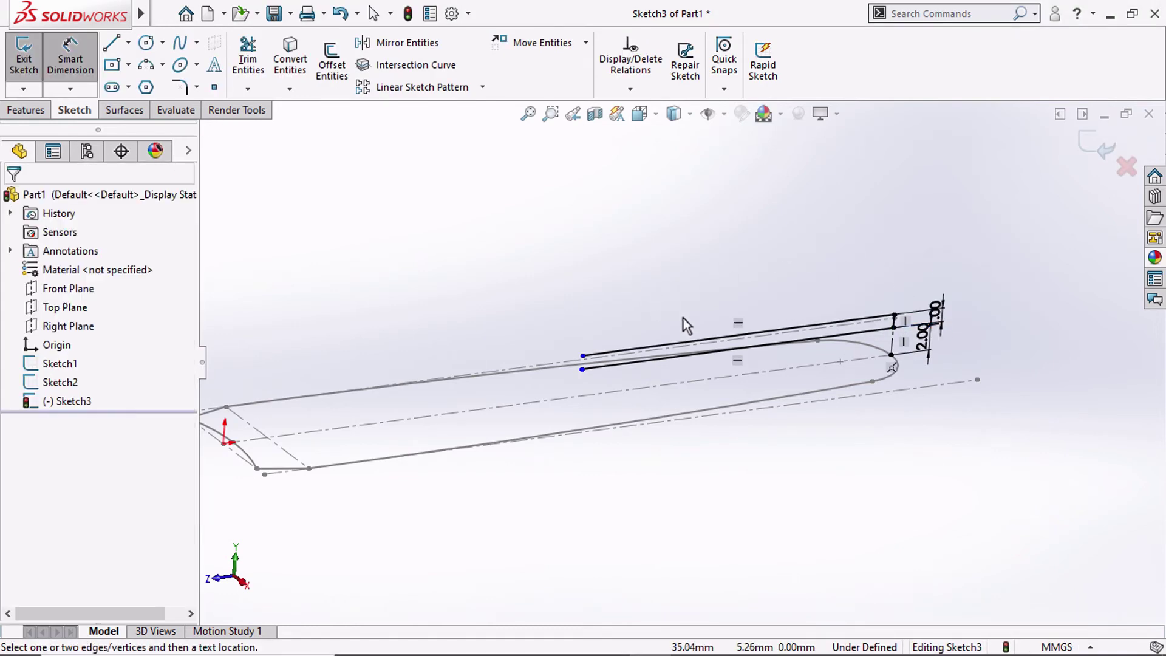
pyautogui.click(742, 335)
pyautogui.click(741, 276)
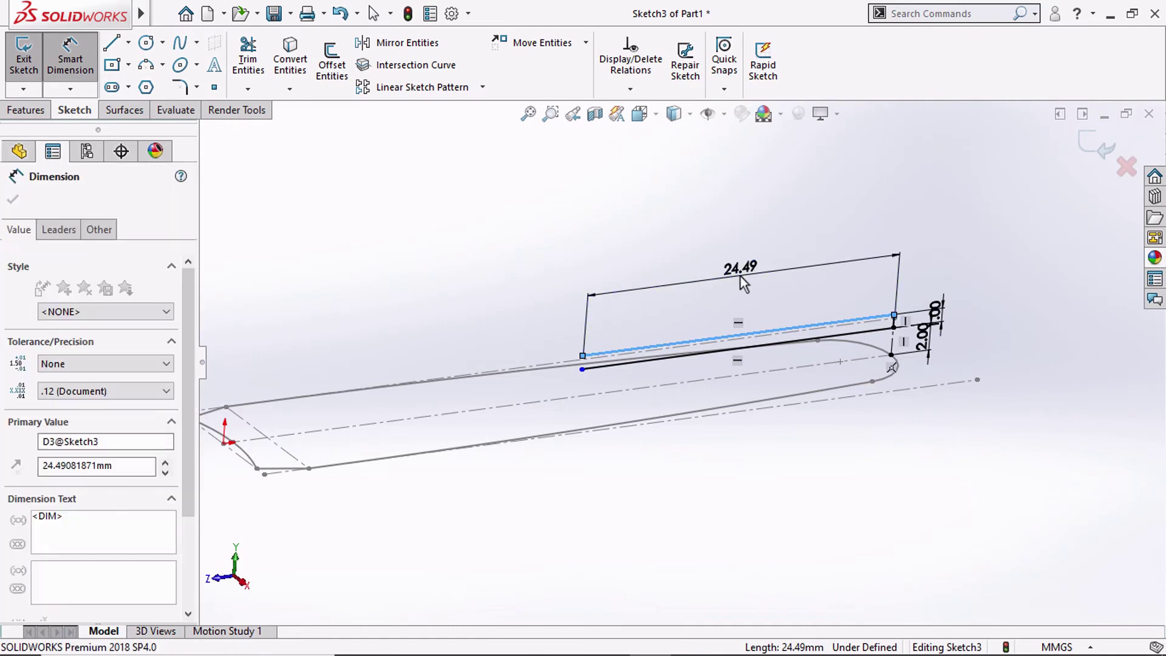
pyautogui.write('15')
pyautogui.press('Return')
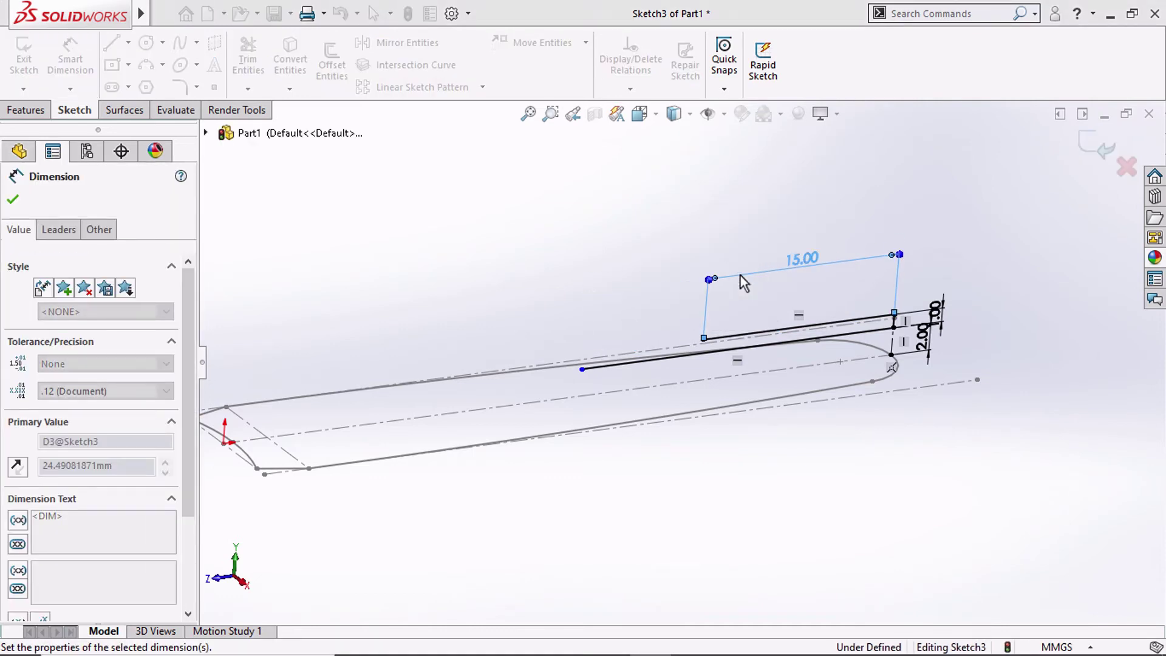
# In Right view, align the lines' left ends with a vertical centerline between them
pyautogui.click(639, 113)
pyautogui.click(689, 185)
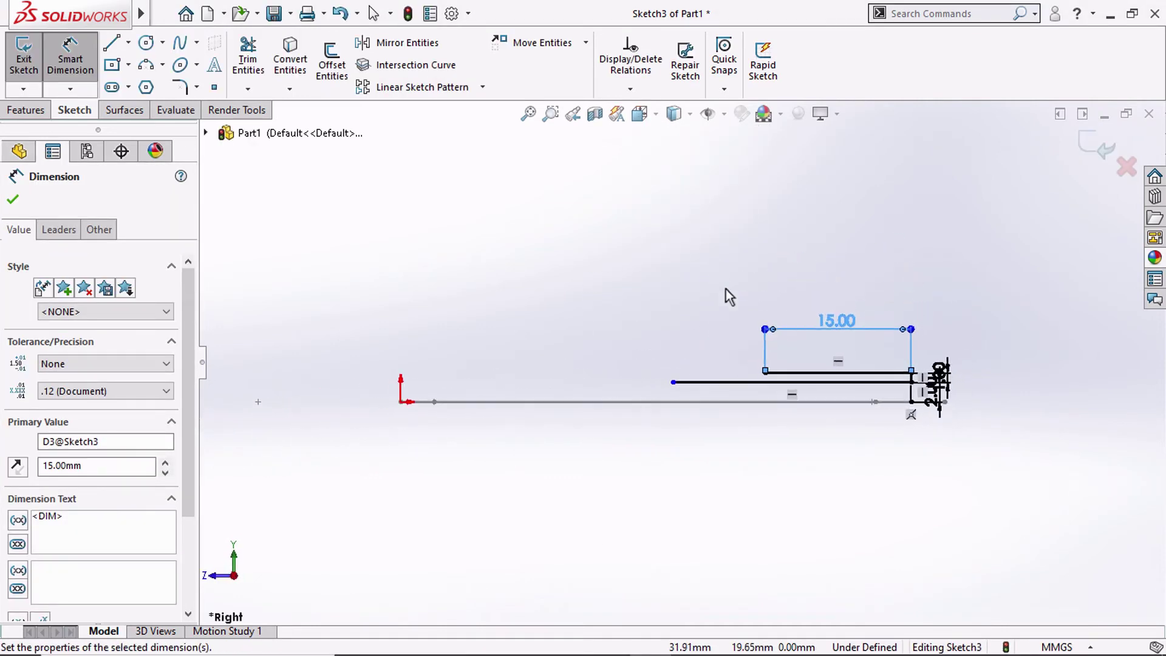
pyautogui.click(128, 43)
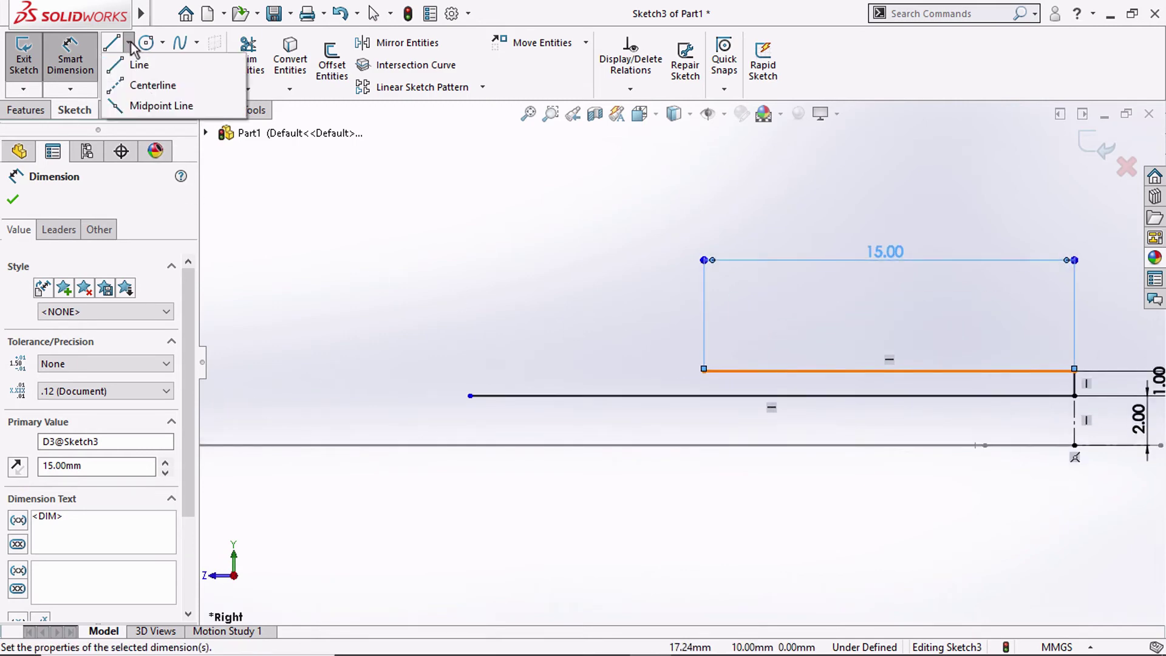
pyautogui.click(151, 80)
pyautogui.click(470, 396)
pyautogui.click(704, 371)
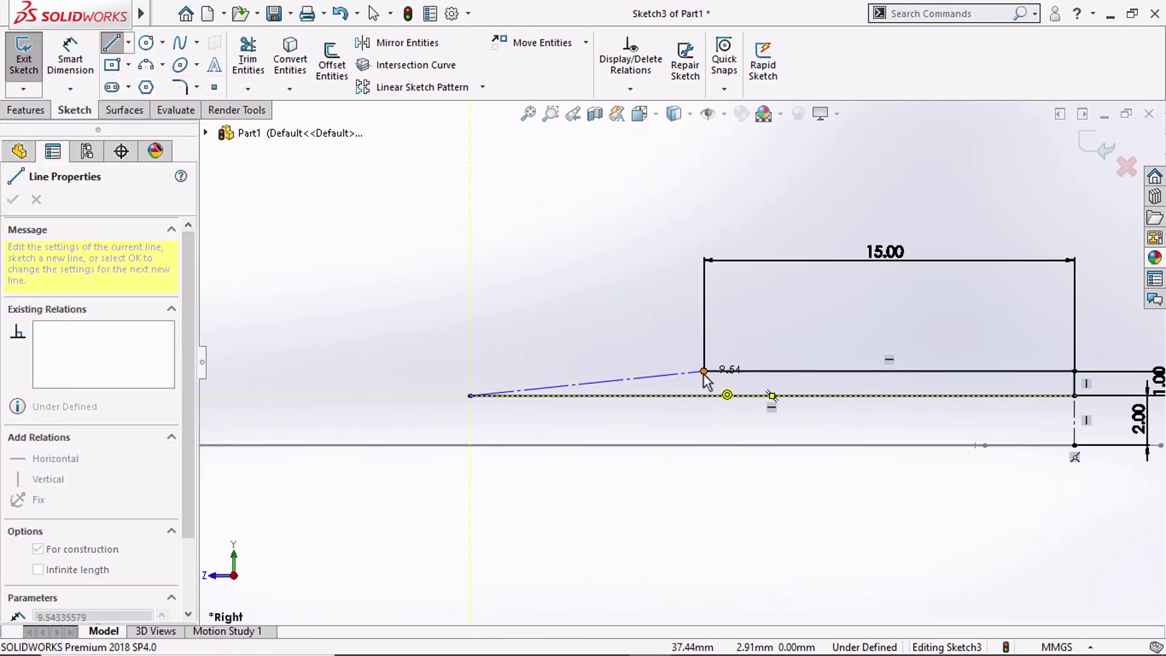
pyautogui.press('Escape')
pyautogui.click(678, 372)
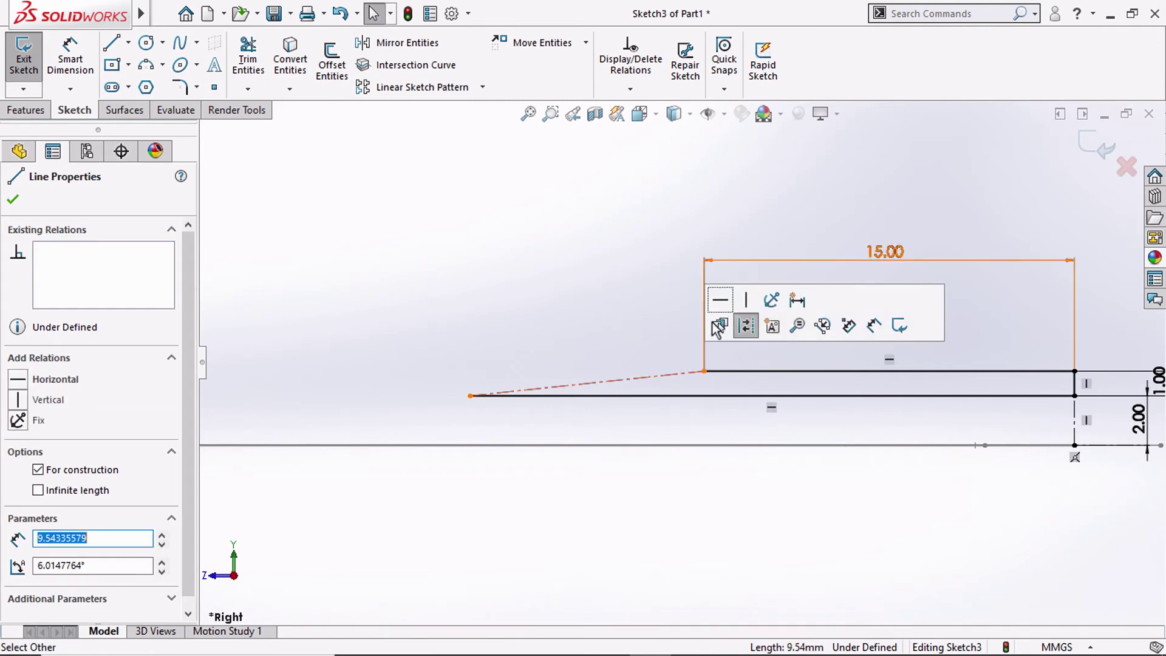
pyautogui.click(747, 297)
# Move the 1.00 and 2.00 dimensions clear of the sketch
pyautogui.scroll(2, 606, 301)
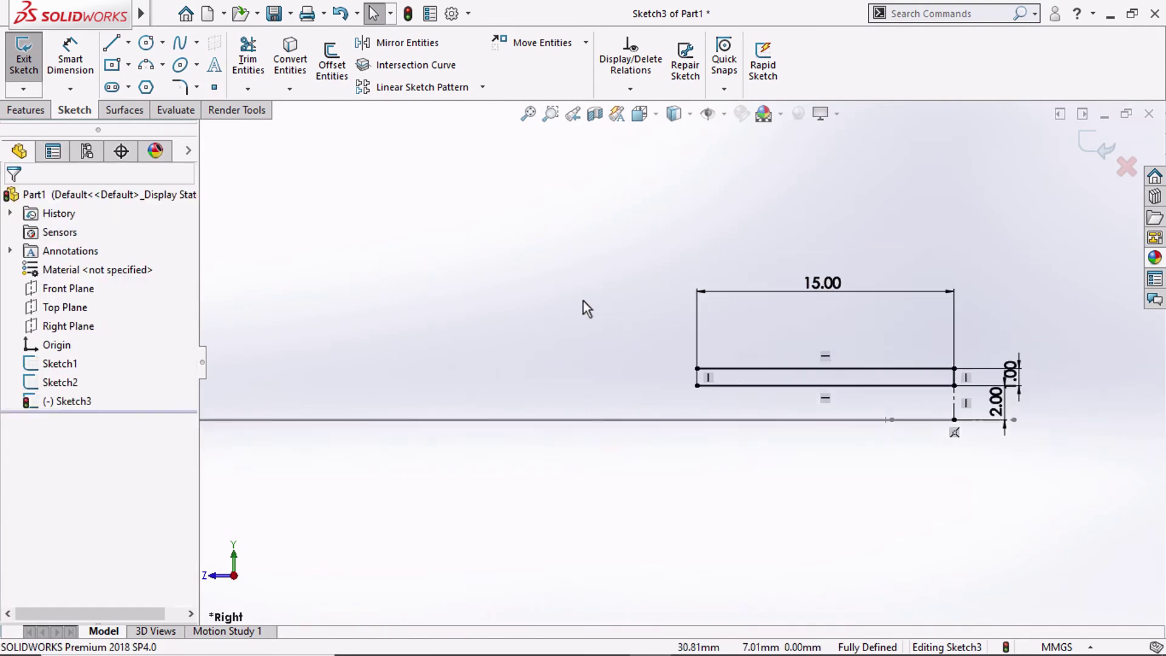
pyautogui.moveTo(1009, 373); pyautogui.dragTo(1008, 308)
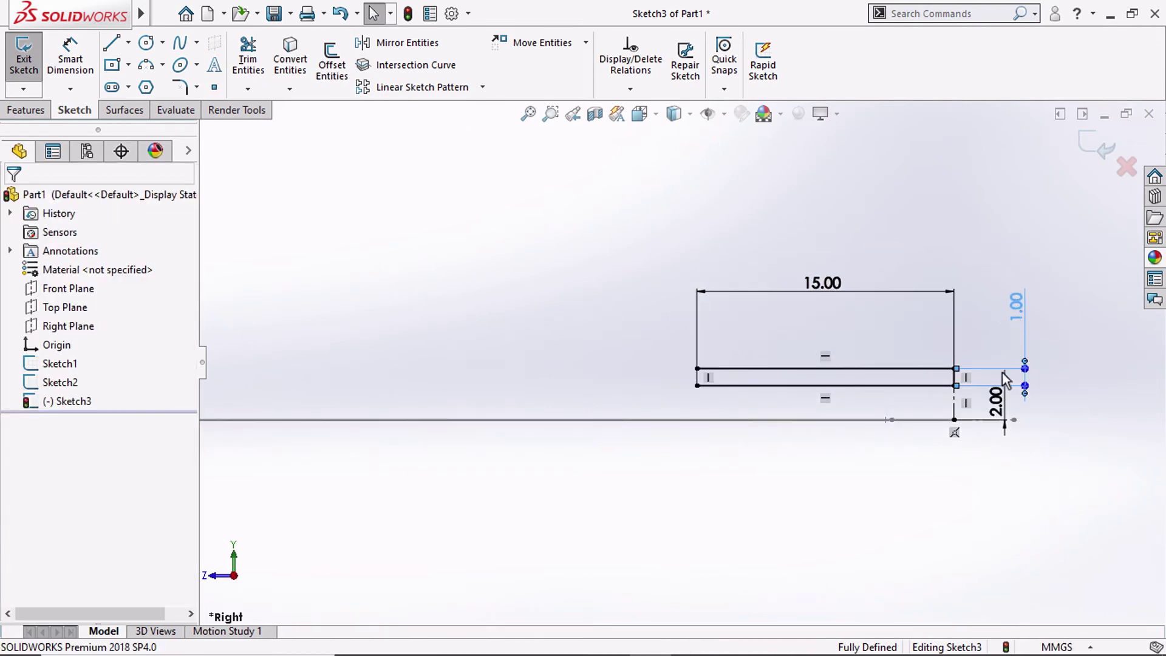
pyautogui.moveTo(996, 402); pyautogui.dragTo(1039, 399)
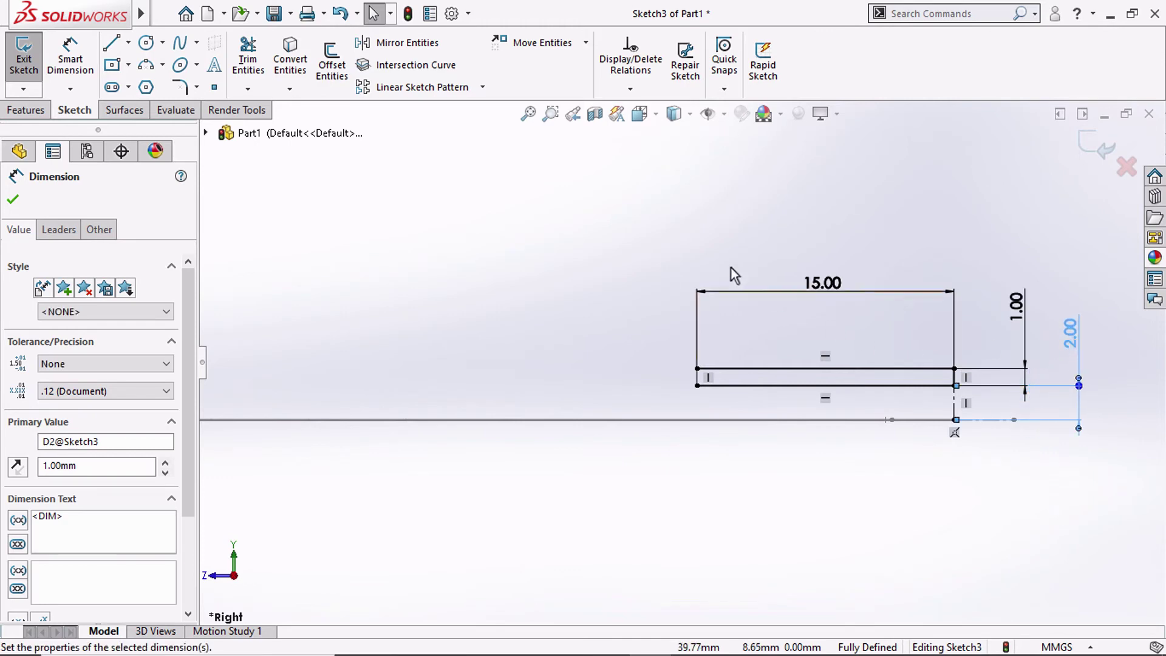
pyautogui.click(605, 265)
pyautogui.scroll(1, 501, 297)
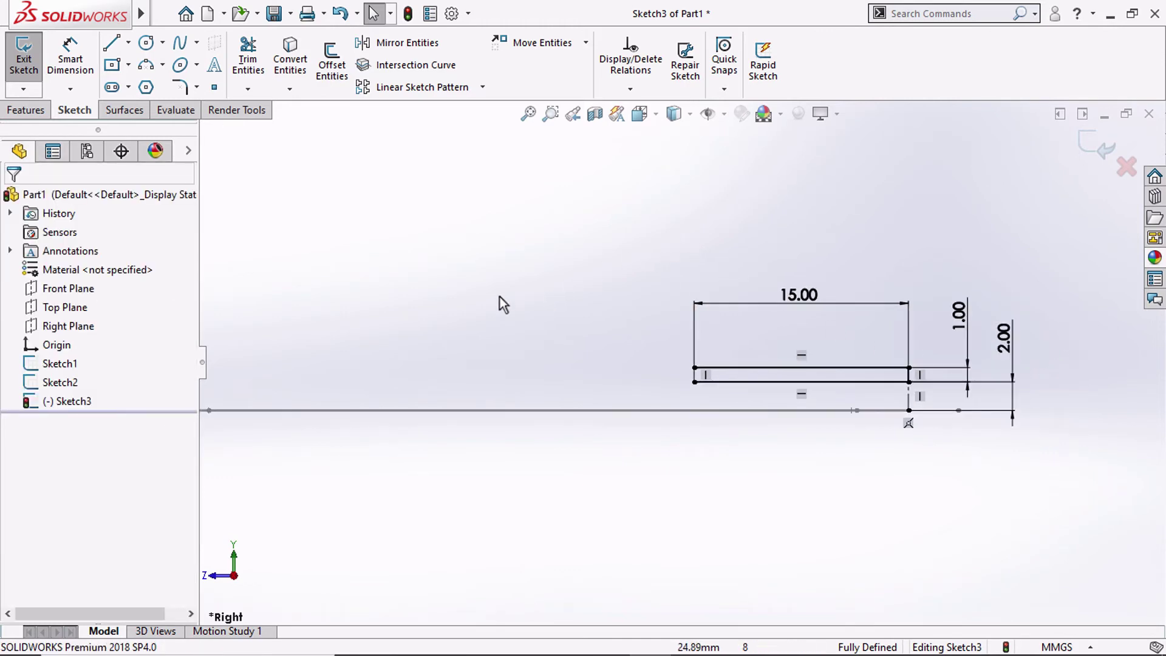
# Draw two shallow 3 Point Arcs sweeping left from the two straight lines' ends
pyautogui.click(693, 382)
pyautogui.scroll(2, 408, 388)
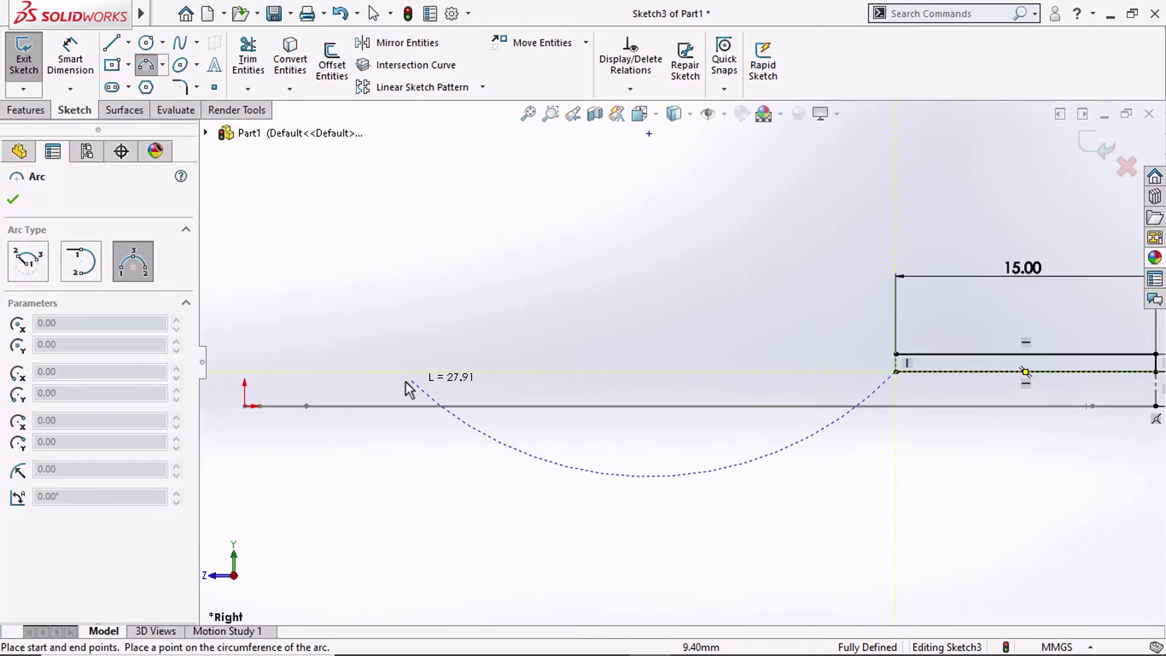
pyautogui.click(349, 395)
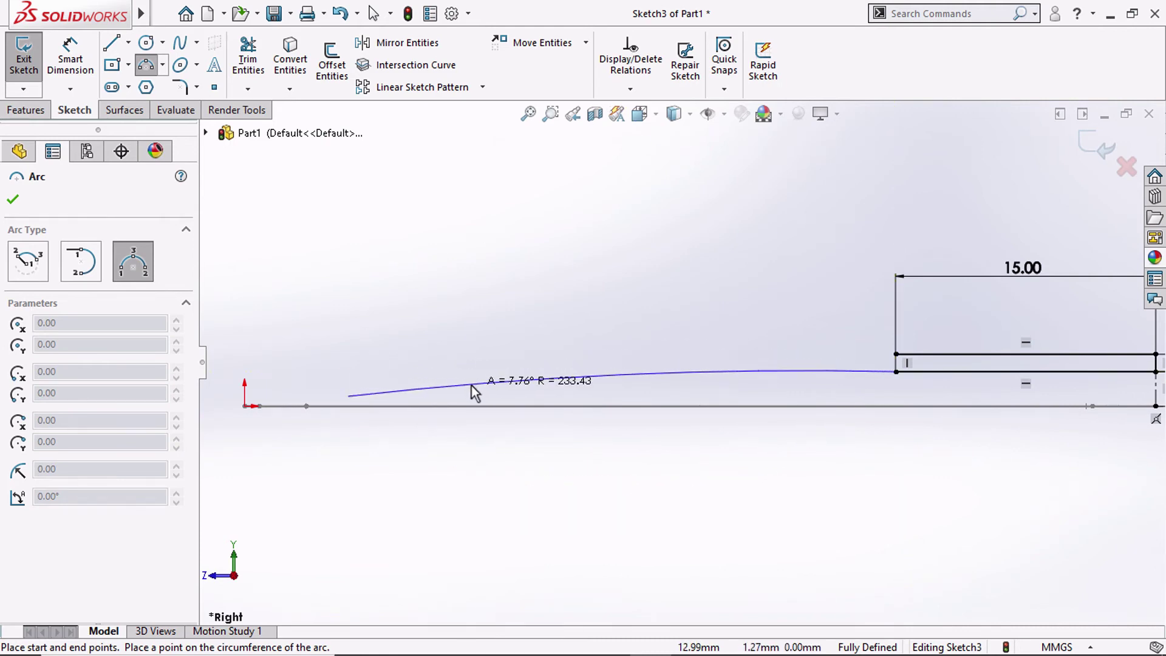
pyautogui.click(621, 373)
pyautogui.click(896, 354)
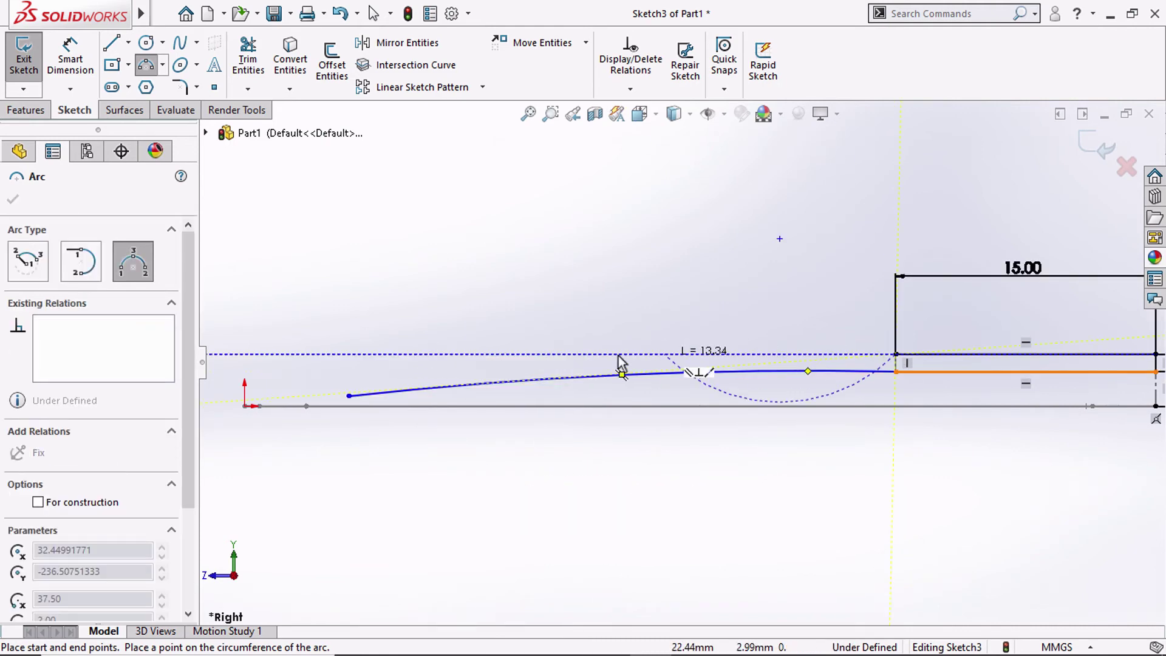
pyautogui.click(337, 384)
pyautogui.click(495, 356)
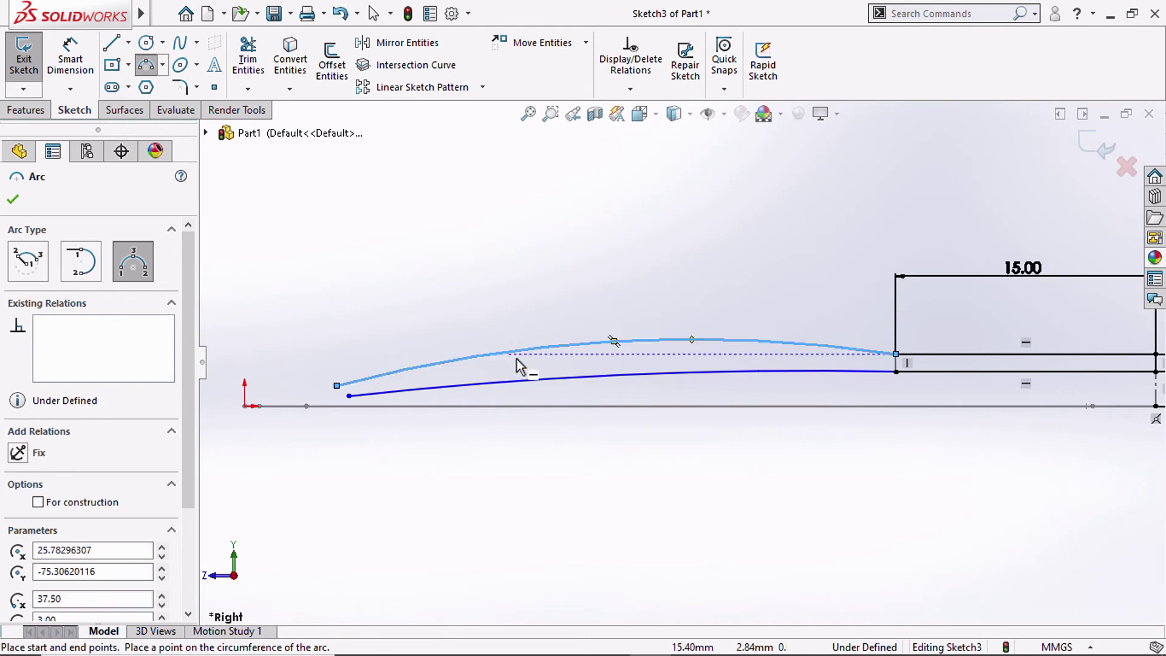
pyautogui.press('Escape')
# Make each arc tangent to its straight line, reshape the lower arc, and orbit the view
pyautogui.scroll(2, 677, 364)
pyautogui.keyDown('ctrl'); pyautogui.click(868, 366); pyautogui.keyUp('ctrl')
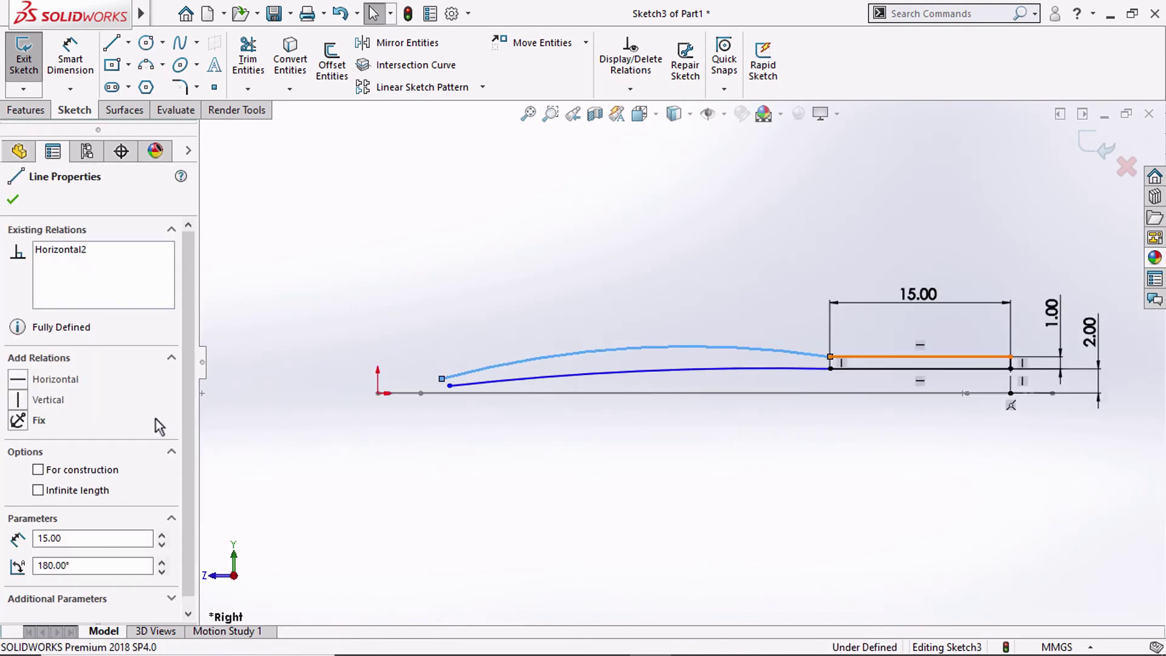
pyautogui.click(36, 477)
pyautogui.click(572, 420)
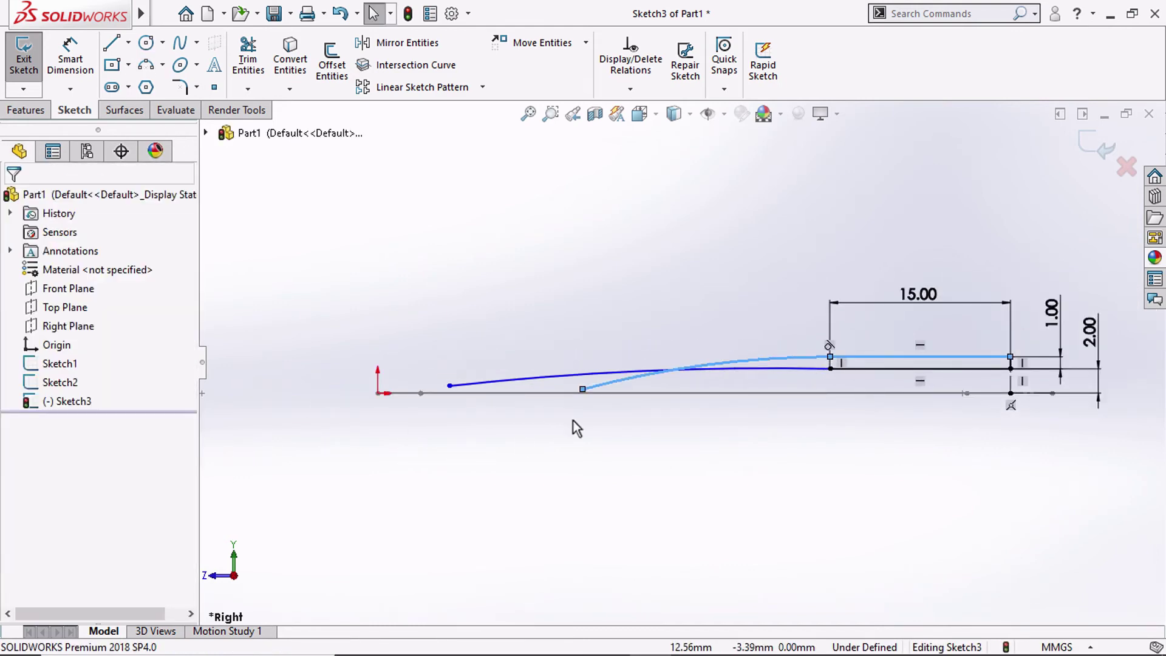
pyautogui.click(781, 369)
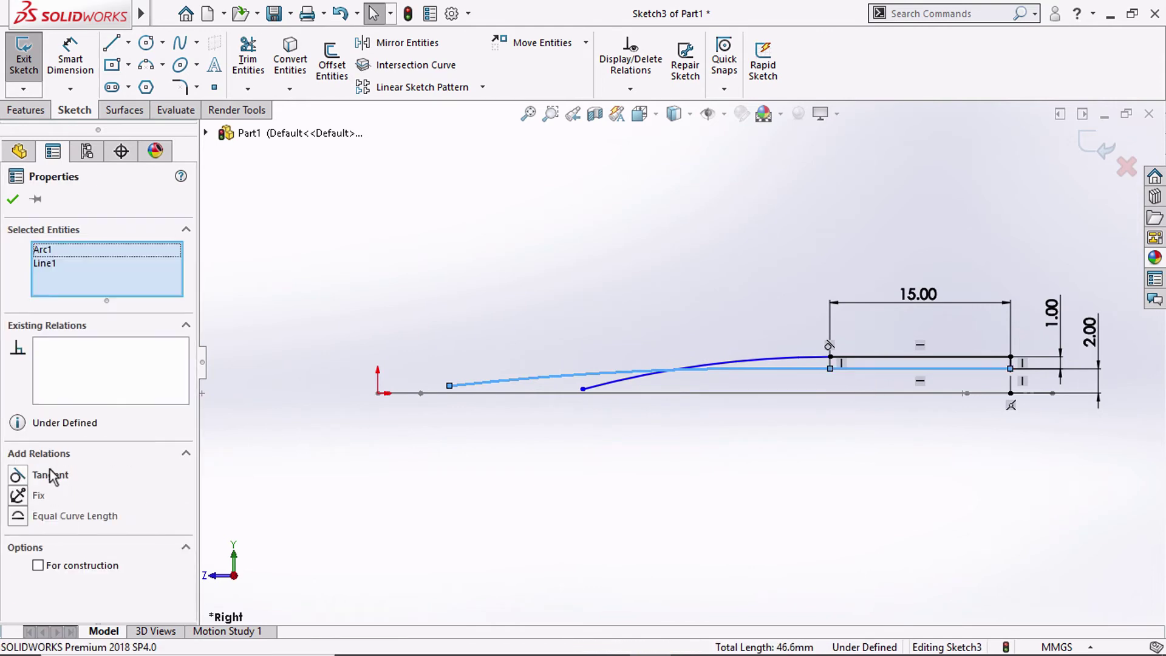
pyautogui.click(48, 478)
pyautogui.click(433, 411)
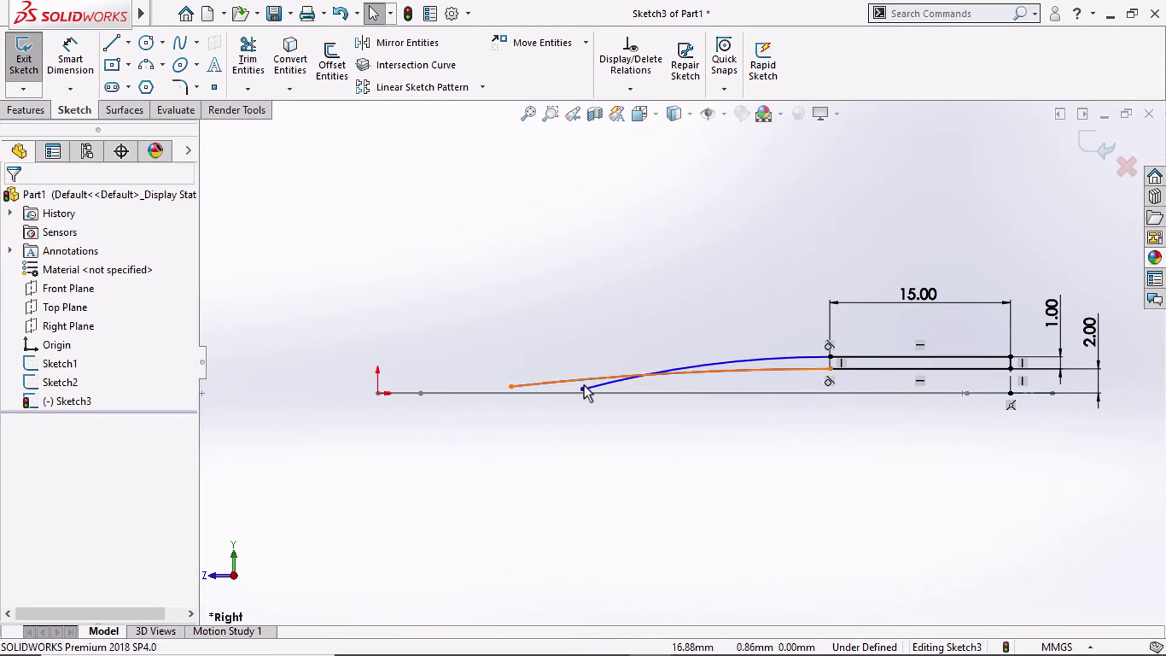
pyautogui.moveTo(582, 390); pyautogui.dragTo(538, 369)
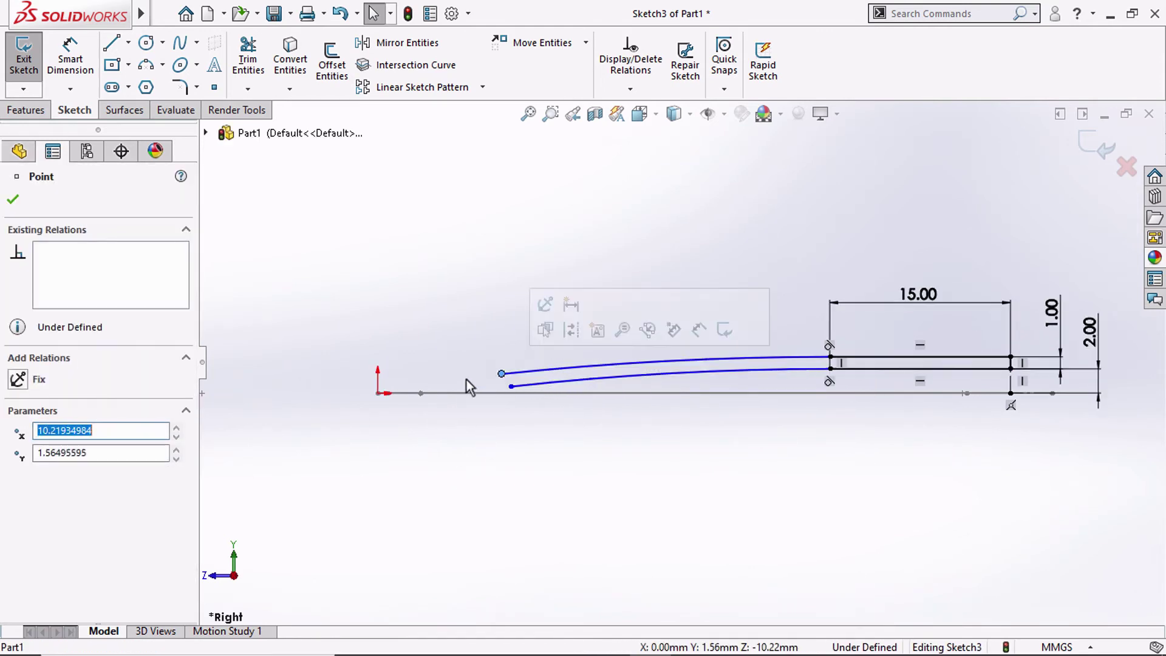
pyautogui.click(377, 276)
pyautogui.moveTo(408, 326); pyautogui.dragTo(415, 361, button='middle')
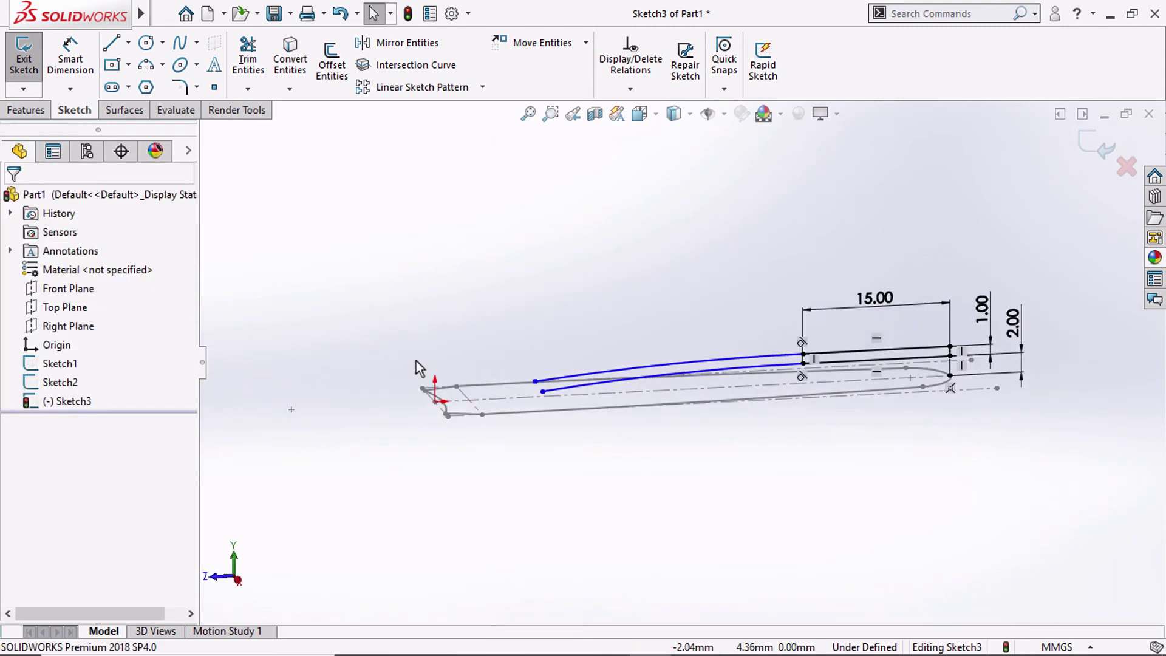
# Draw a short vertical line joining the two arcs' left ends
pyautogui.scroll(-1, 613, 372)
pyautogui.scroll(-2, 583, 379)
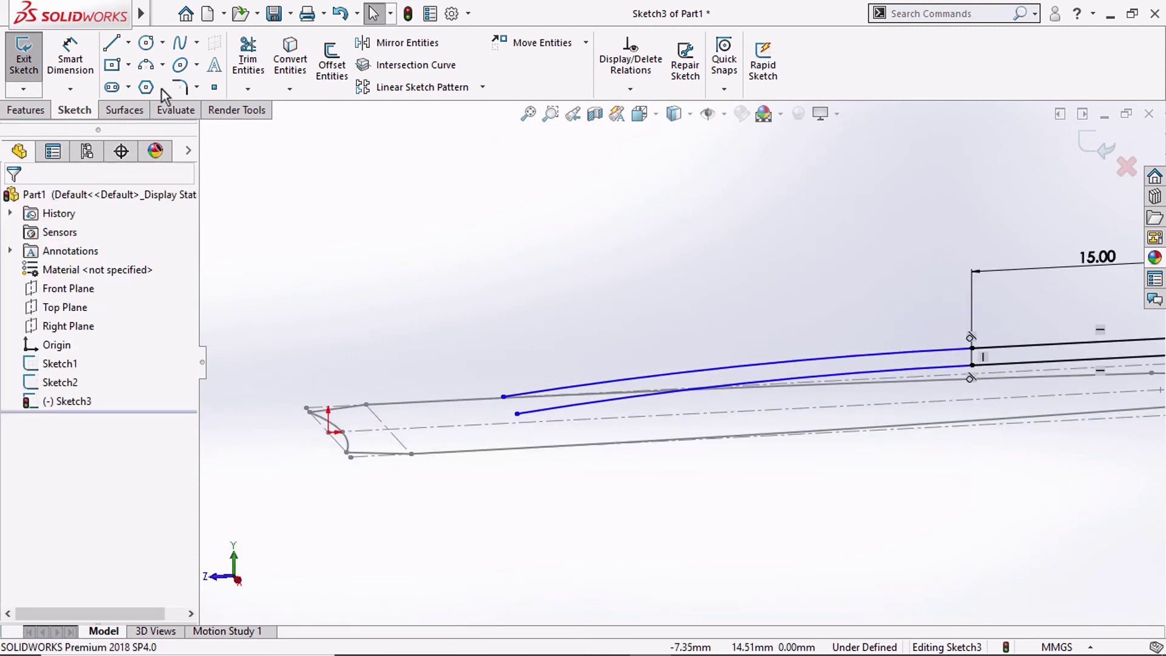
pyautogui.click(111, 42)
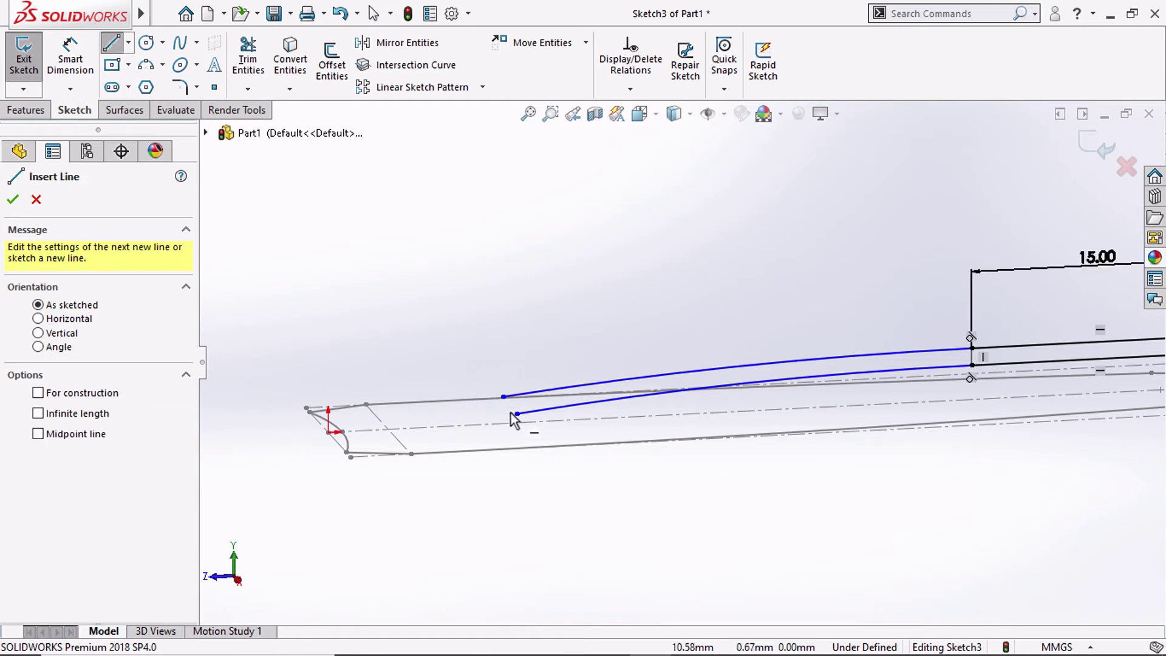
pyautogui.scroll(-2, 464, 425)
pyautogui.click(530, 377)
pyautogui.click(553, 405)
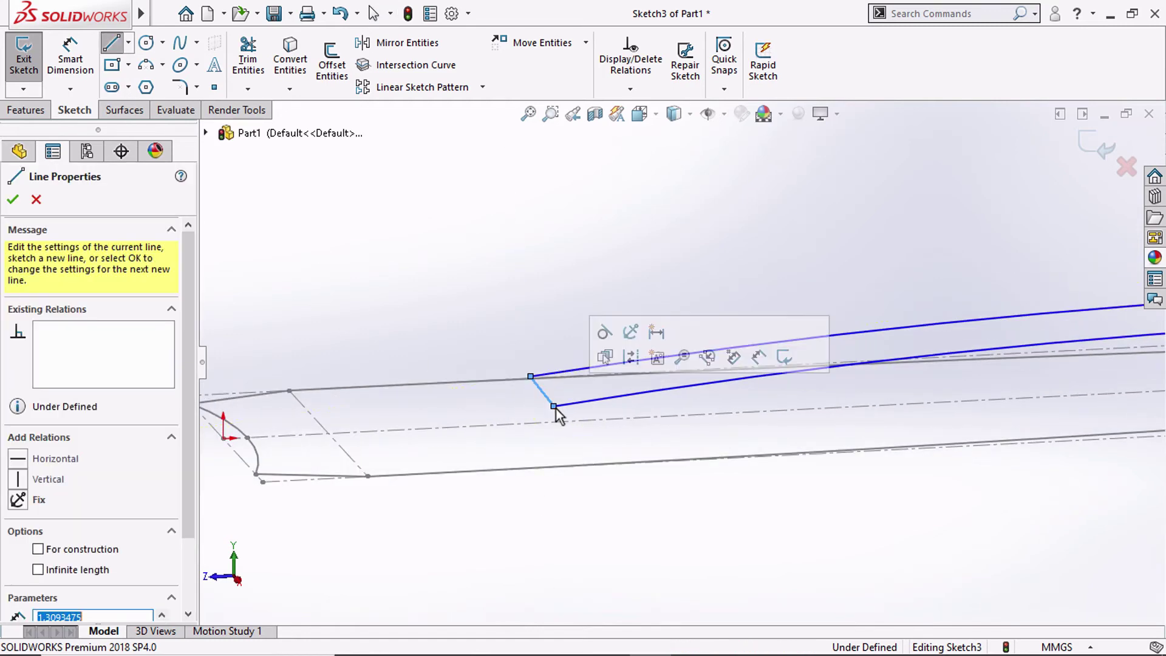
pyautogui.press('Escape')
pyautogui.click(542, 391)
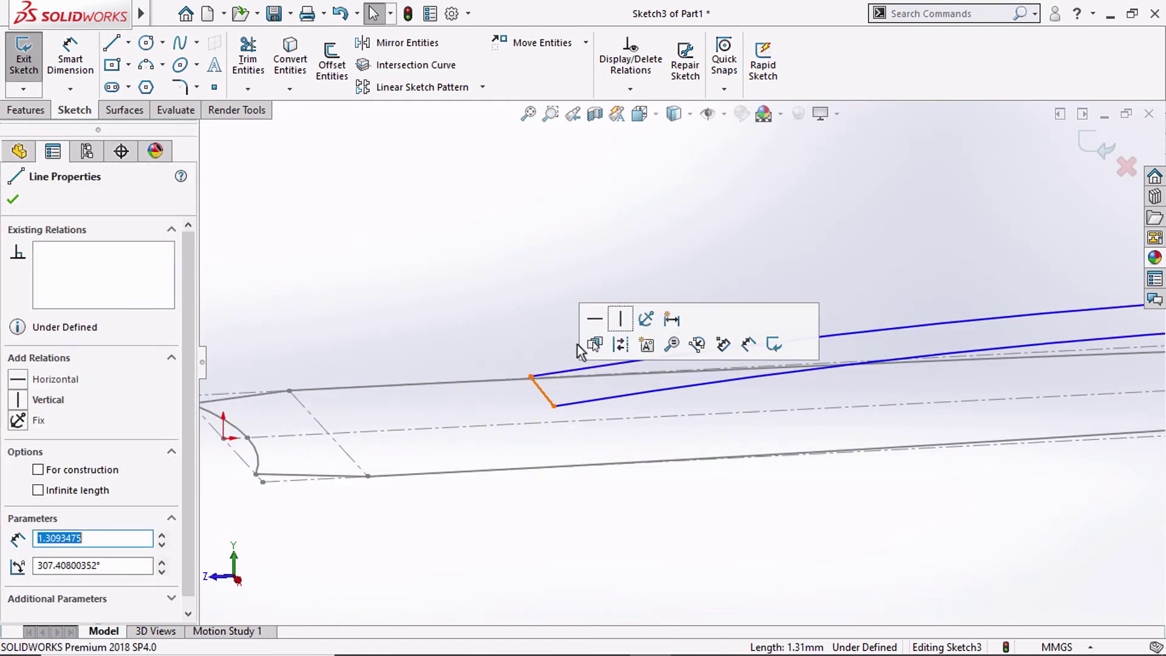
pyautogui.click(620, 319)
# Pierce the line's lower point onto Sketch2's dashed line, view from the Right, and move the 1.00 and 2.00 dimensions
pyautogui.moveTo(530, 410)
pyautogui.mouseDown()
pyautogui.moveTo(331, 434)
pyautogui.moveTo(387, 431)
pyautogui.mouseUp()
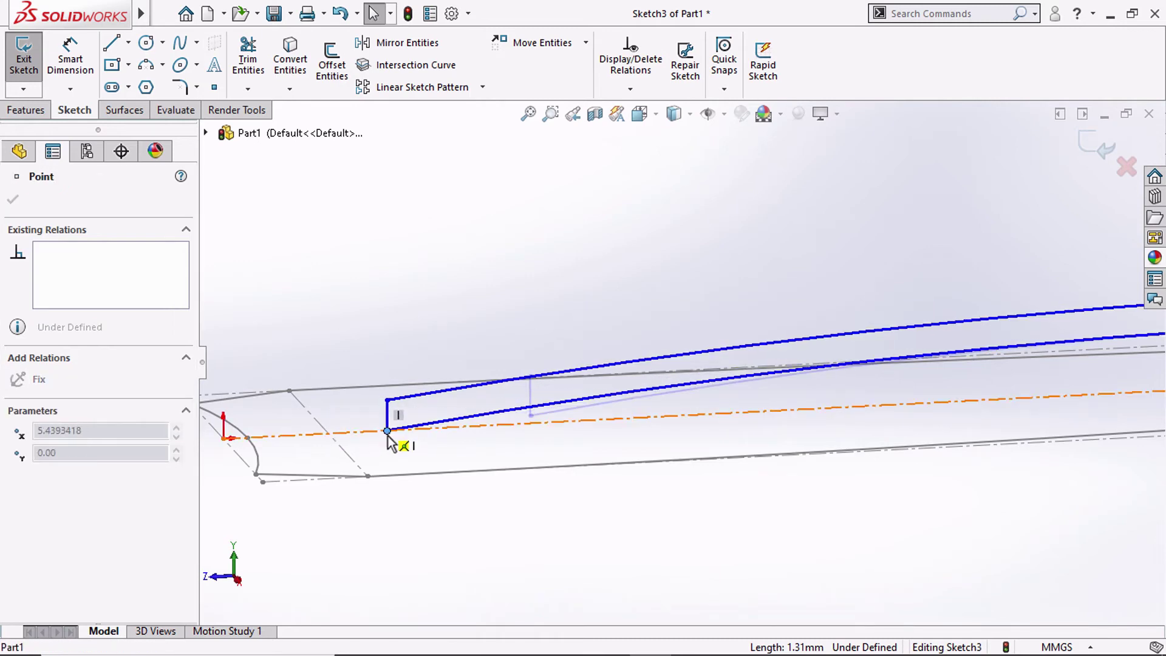
pyautogui.keyDown('ctrl'); pyautogui.click(336, 447); pyautogui.keyUp('ctrl')
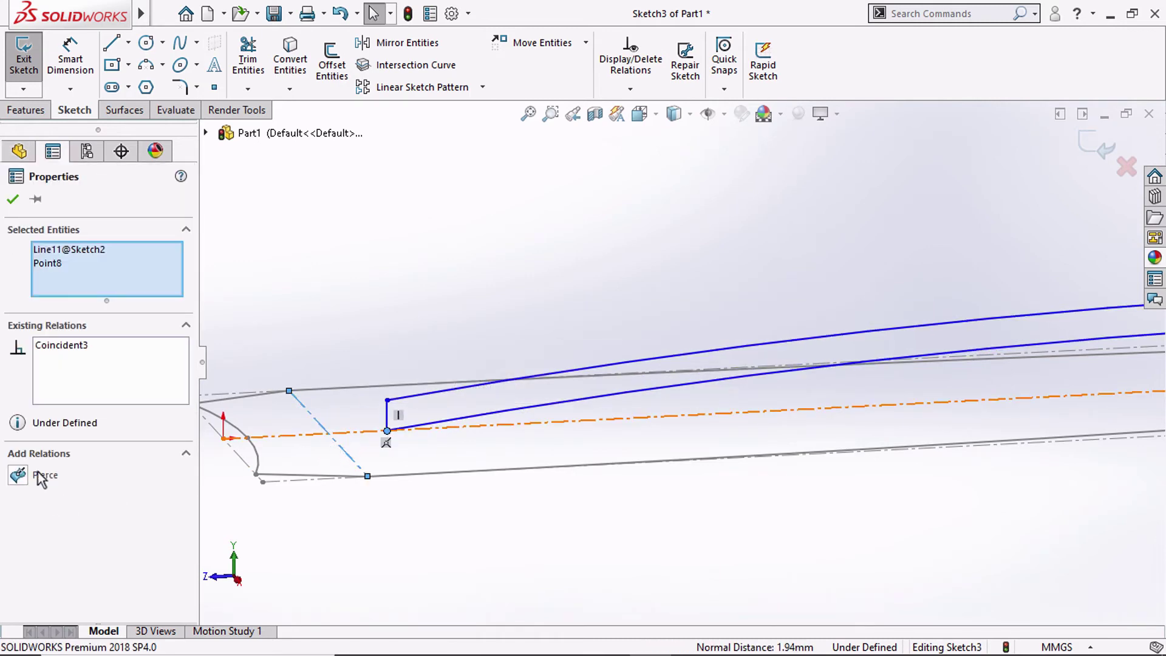
pyautogui.click(17, 475)
pyautogui.click(637, 182)
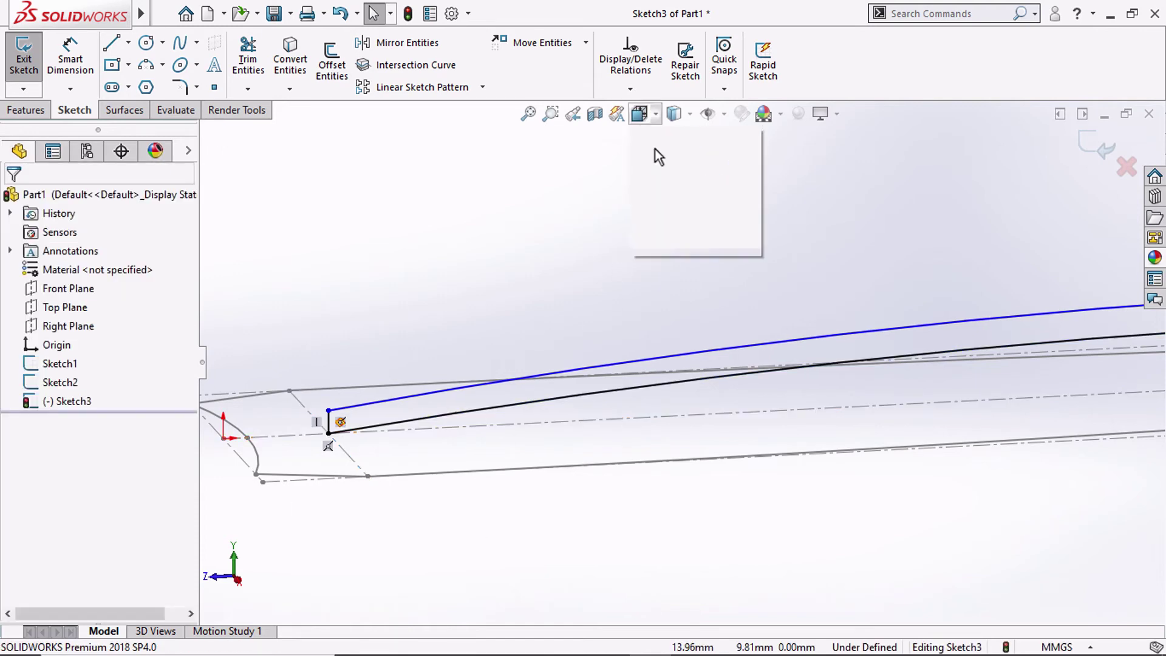
pyautogui.hotkey('ctrl', '4')
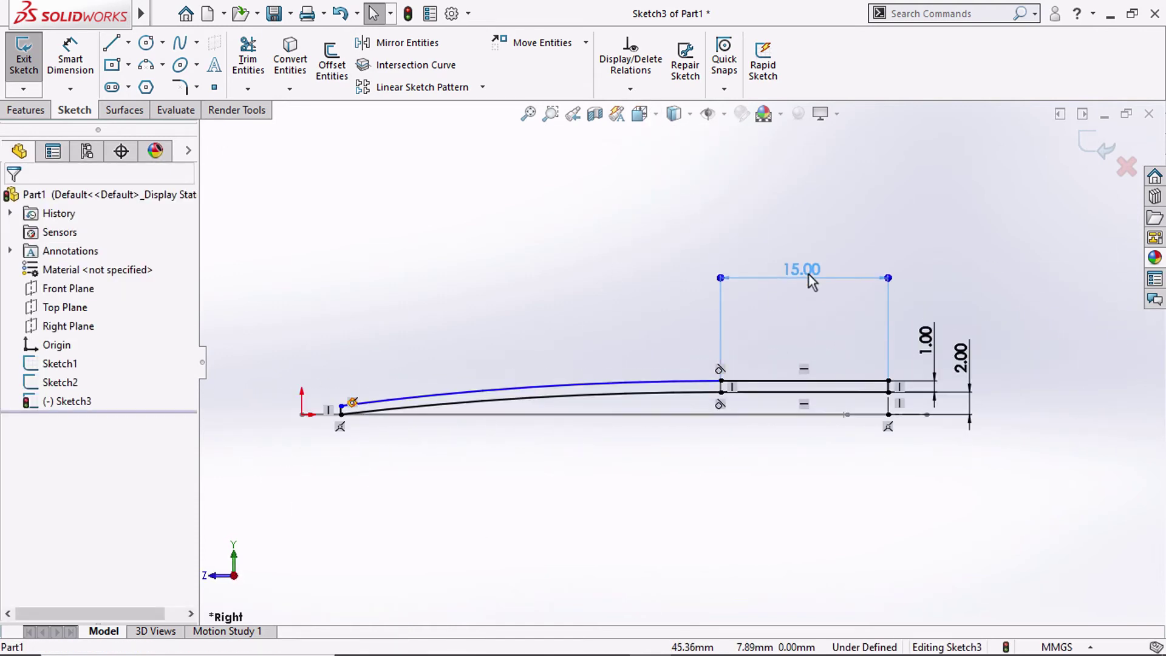
pyautogui.moveTo(908, 347); pyautogui.dragTo(932, 309)
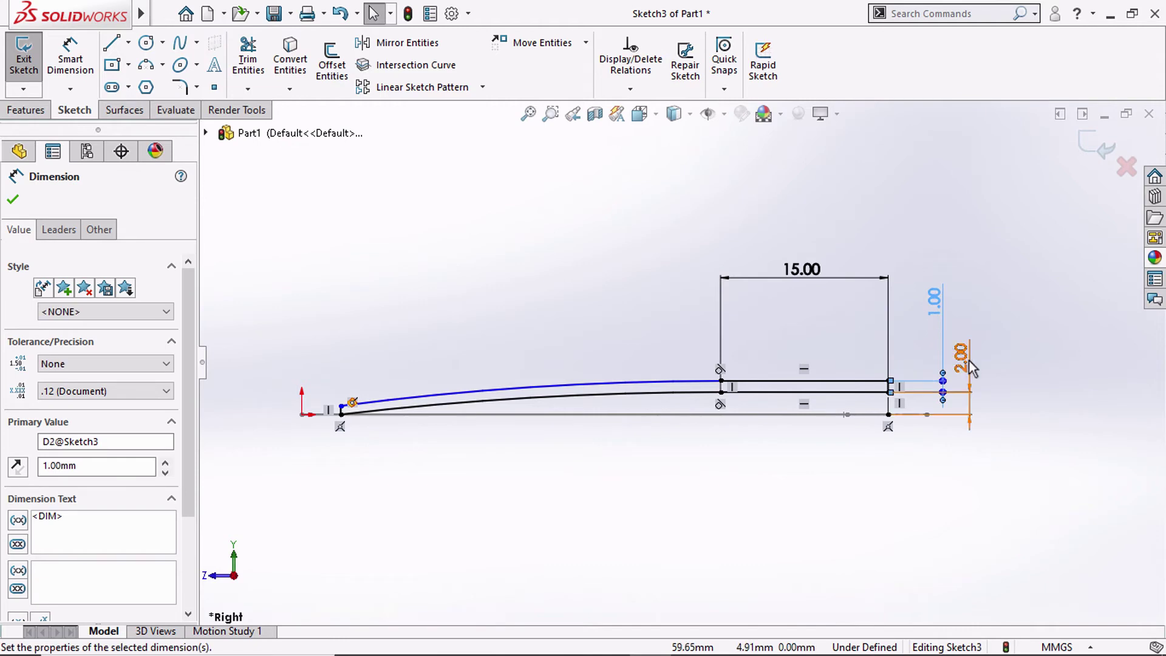
pyautogui.moveTo(970, 366); pyautogui.dragTo(987, 344)
pyautogui.scroll(-3, 389, 408)
pyautogui.scroll(-2, 374, 409)
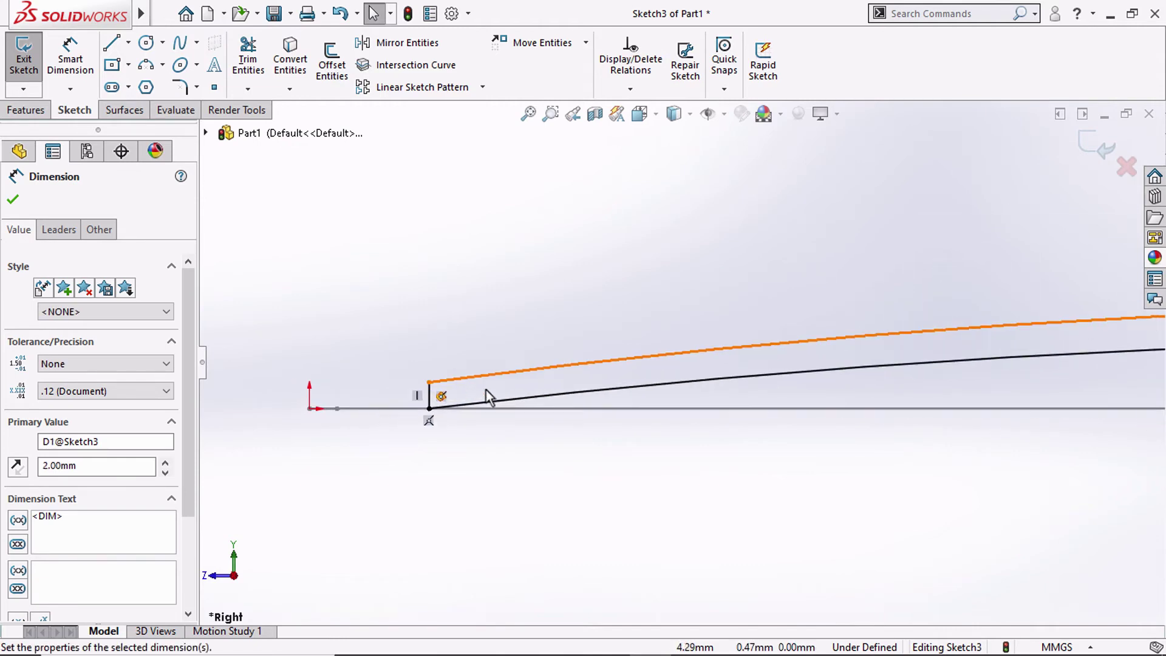
pyautogui.scroll(-2, 425, 401)
# Draw a construction centerline extending left from the top line's end
pyautogui.click(127, 43)
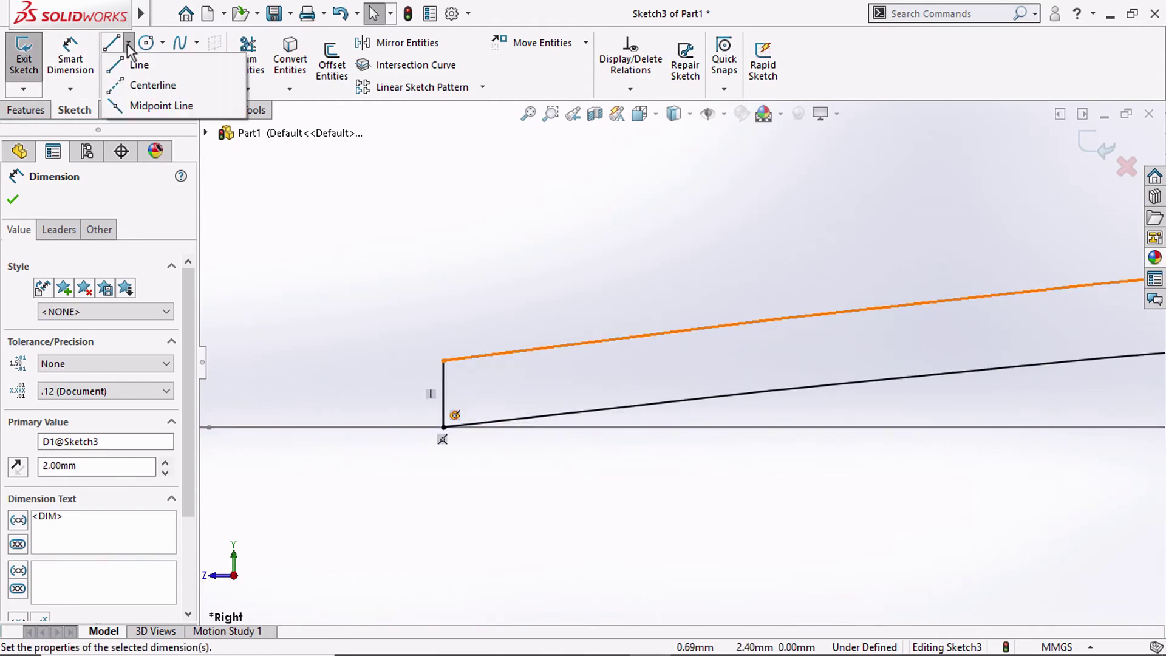
pyautogui.click(145, 85)
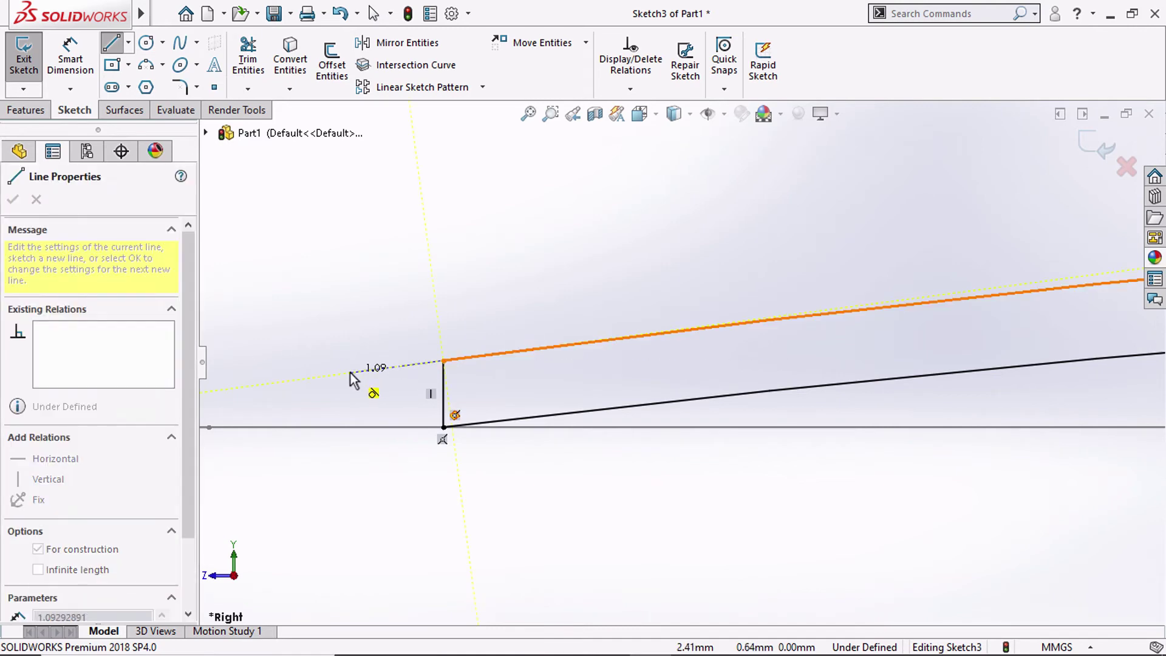
pyautogui.moveTo(443, 361); pyautogui.dragTo(350, 372)
pyautogui.press('Escape')
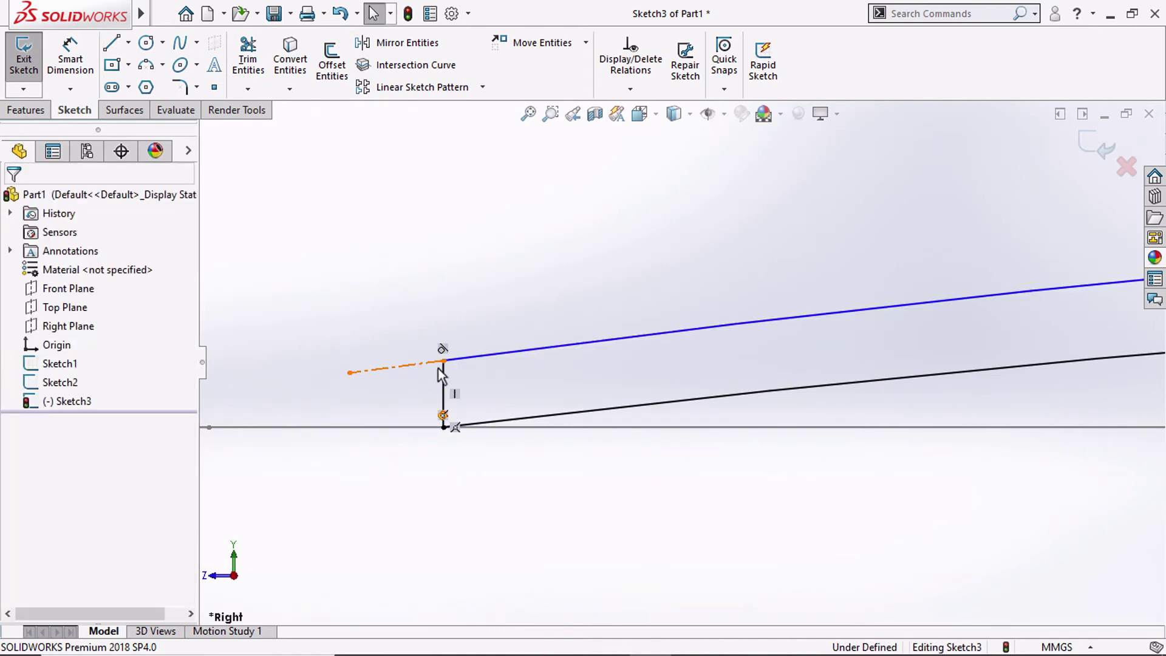
pyautogui.click(483, 359)
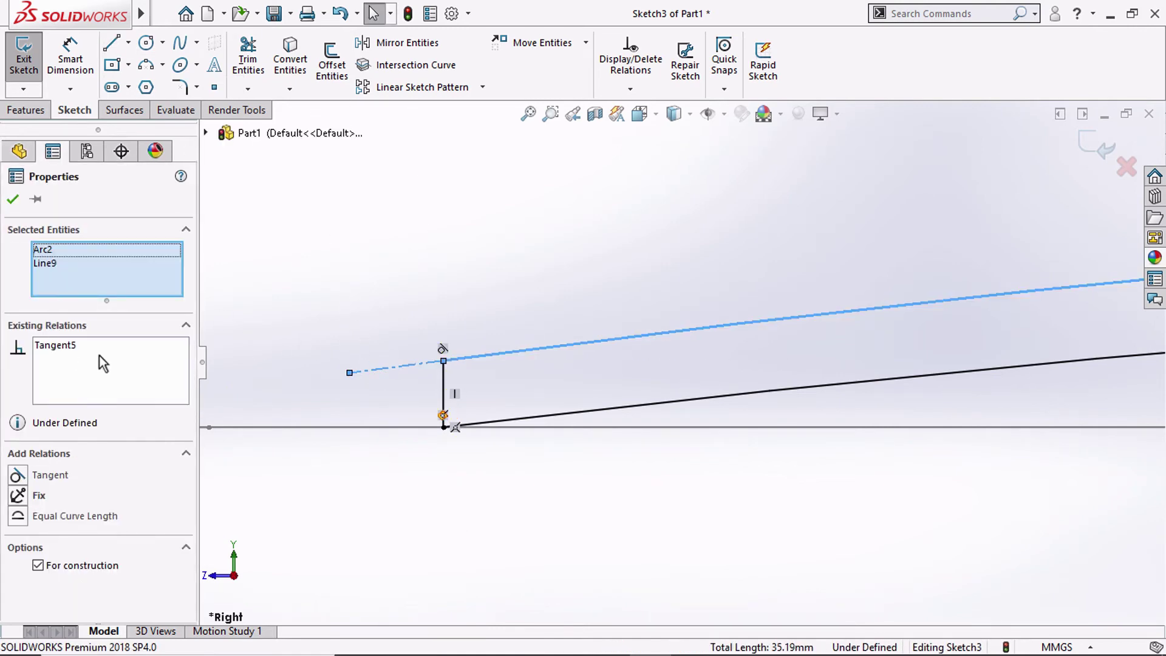
pyautogui.click(15, 200)
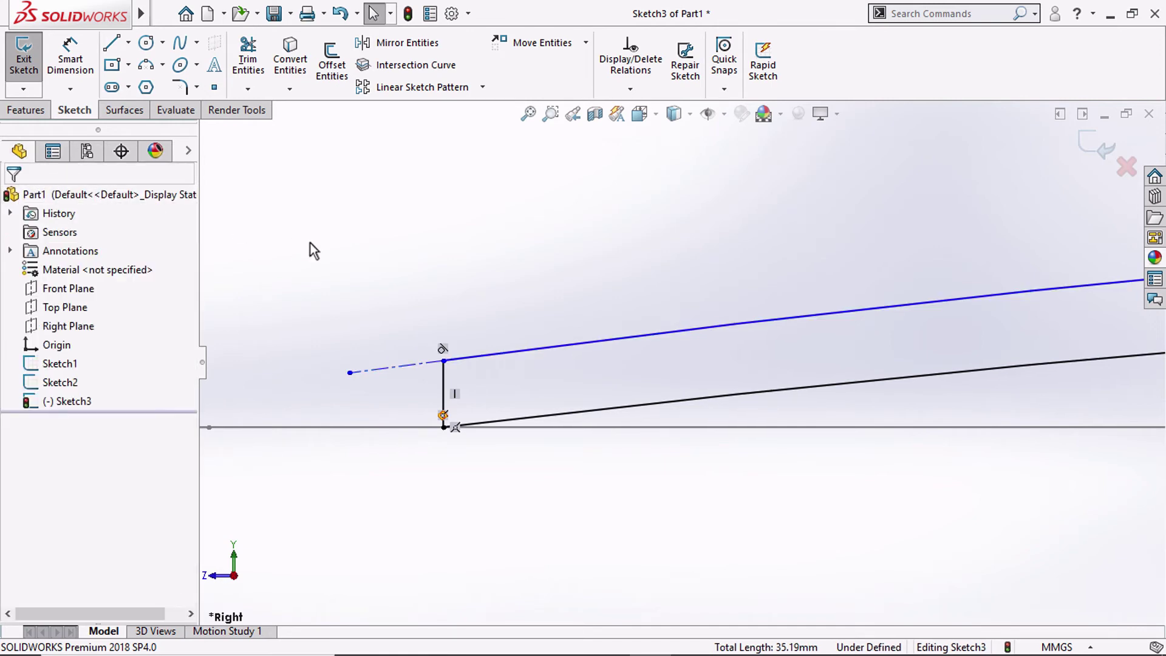
# Draw a diagonal centerline from the top corner down to the bottom line
pyautogui.click(128, 42)
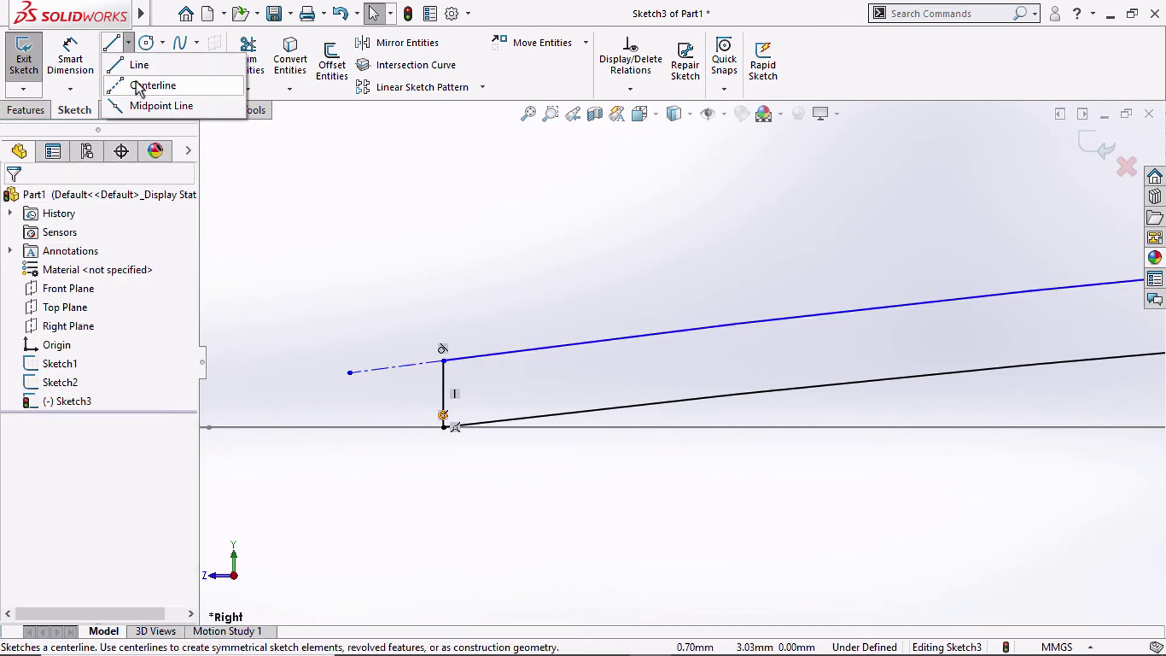
pyautogui.click(443, 361)
pyautogui.click(468, 424)
pyautogui.press('Escape')
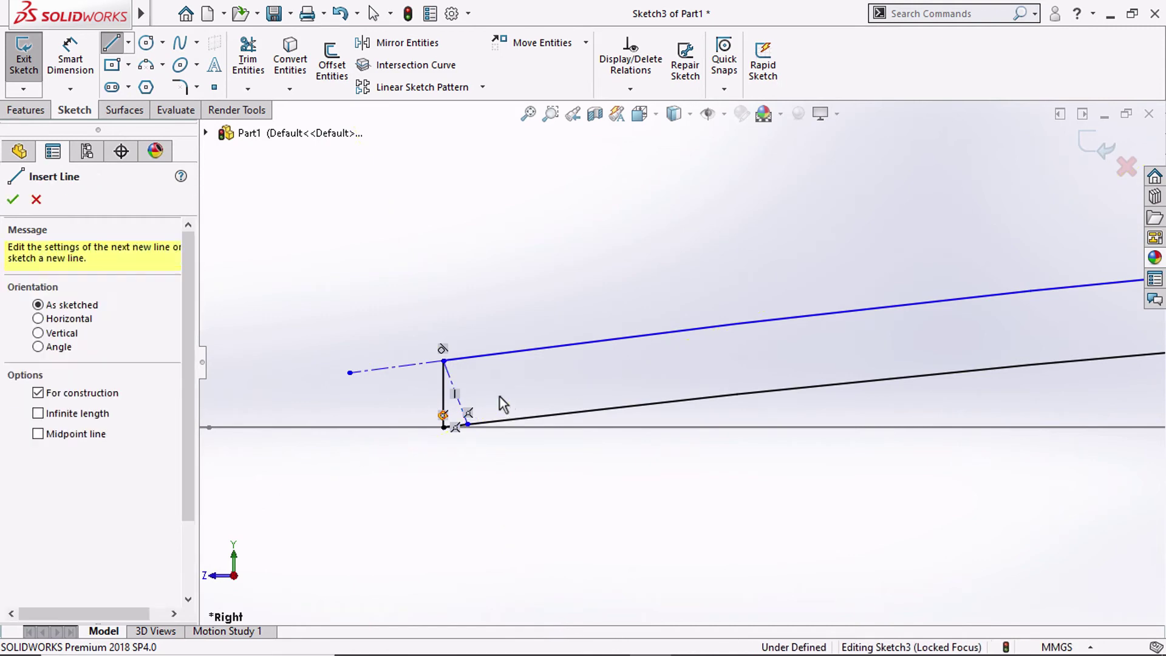
pyautogui.press('Escape')
pyautogui.scroll(-5, 468, 419)
pyautogui.scroll(-1, 516, 407)
pyautogui.moveTo(538, 377); pyautogui.dragTo(539, 389)
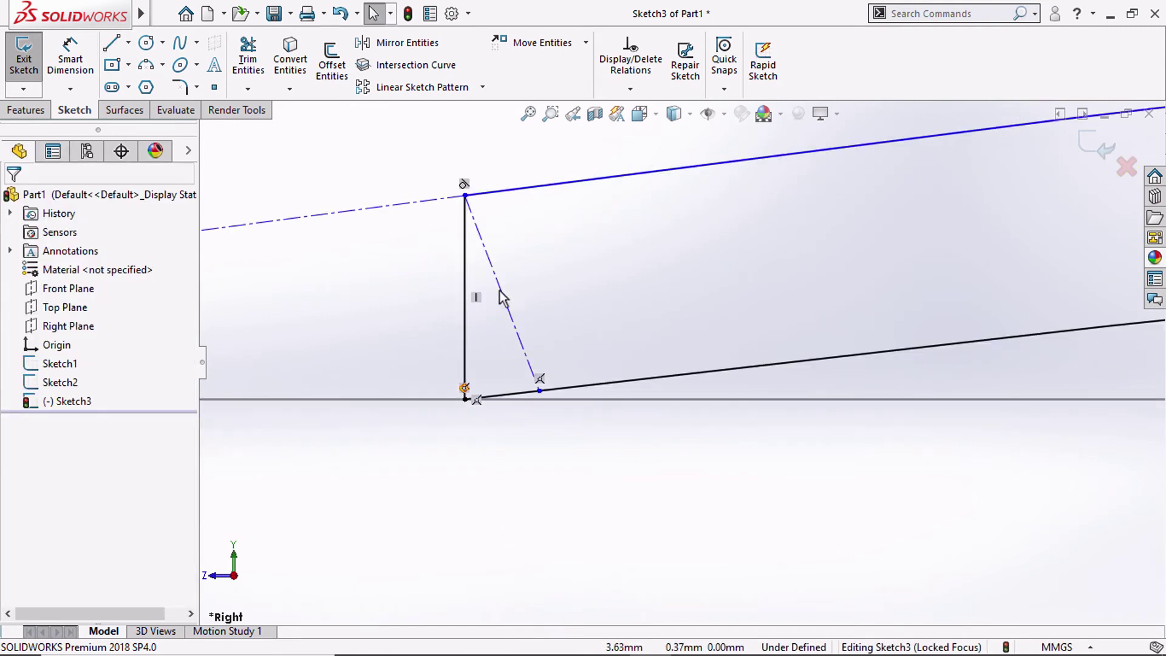
# Make the diagonal and left centerlines perpendicular
pyautogui.click(501, 291)
pyautogui.click(405, 200)
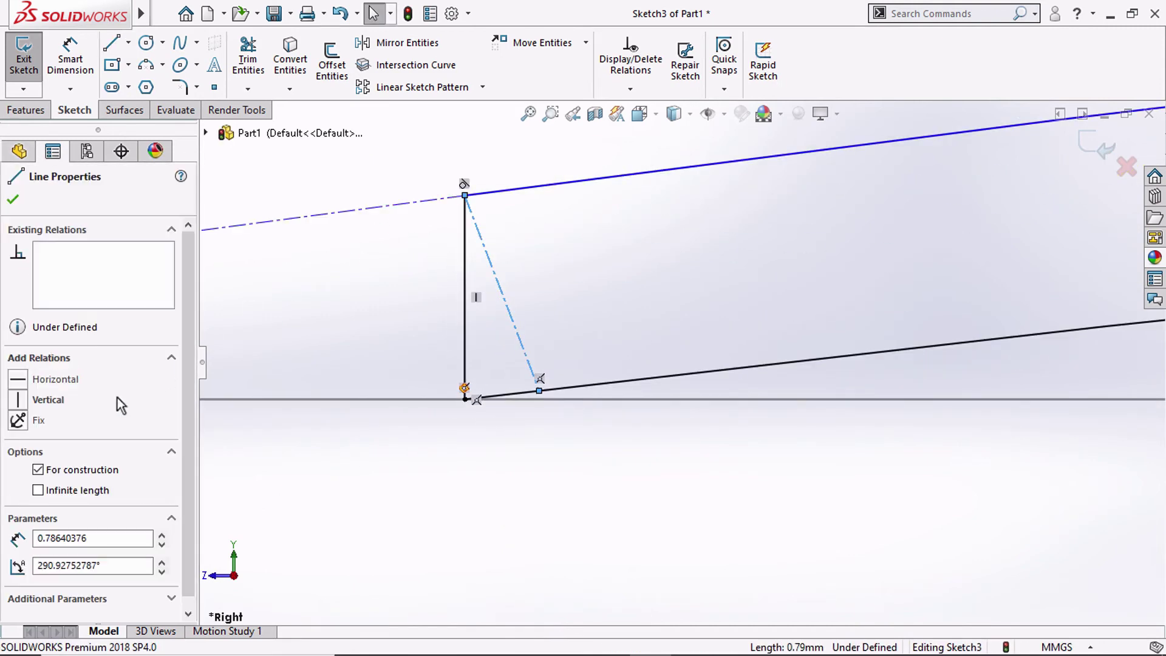
pyautogui.keyDown('ctrl'); pyautogui.click(348, 214); pyautogui.keyUp('ctrl')
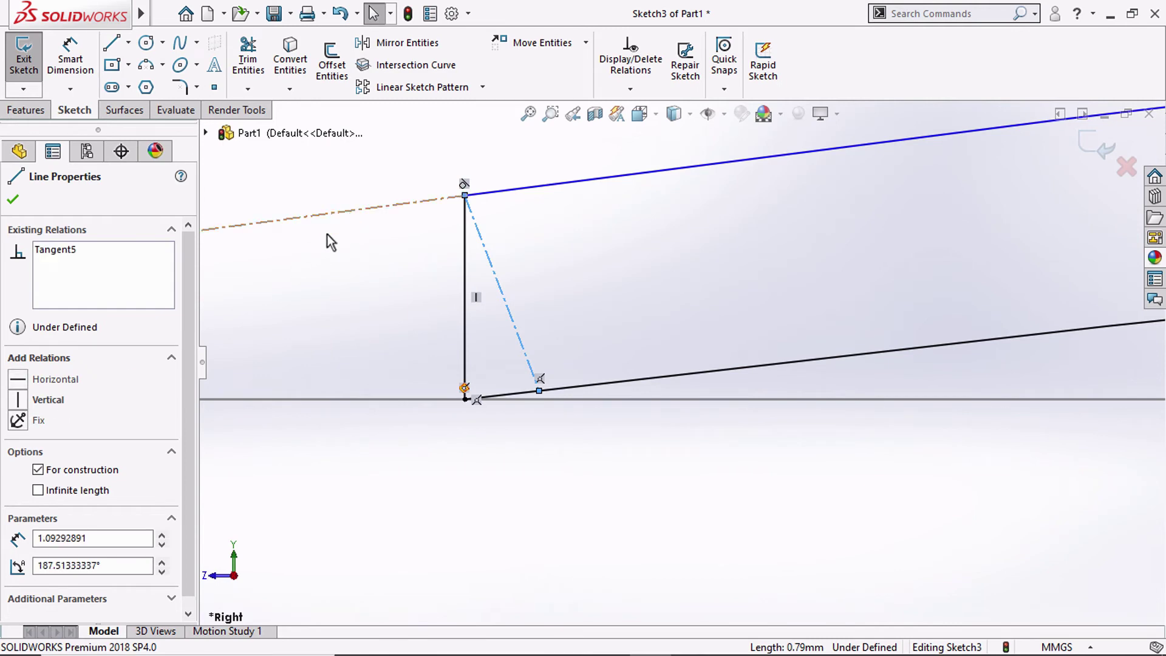
pyautogui.click(54, 536)
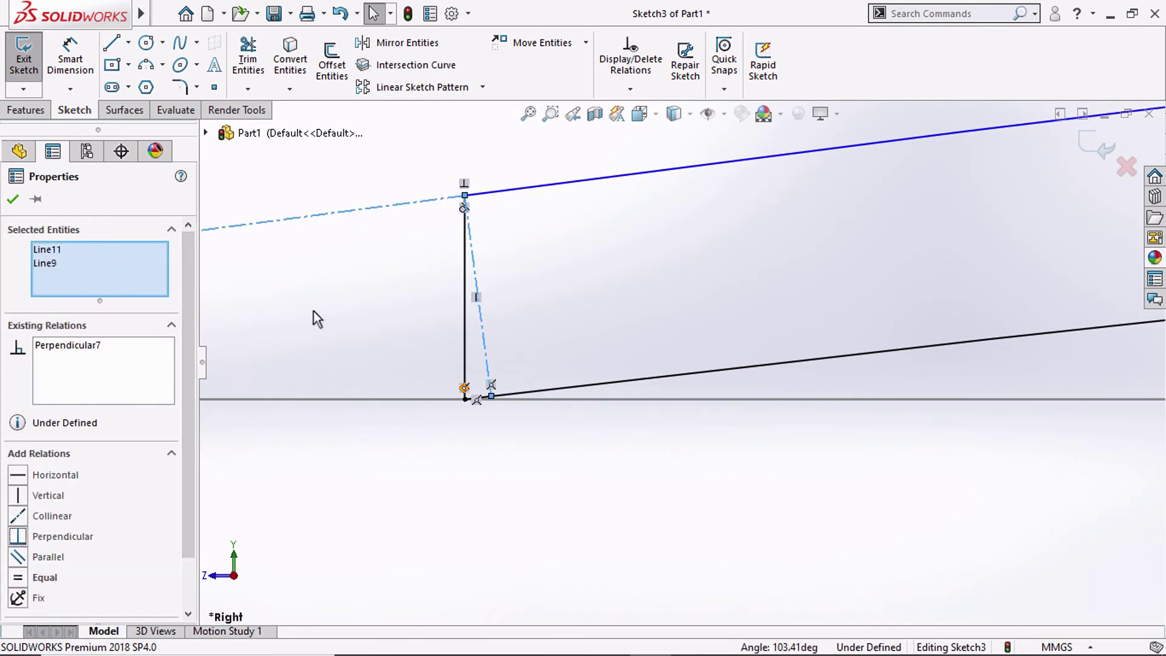
# Dimension the construction centerline to 1 mm
pyautogui.click(313, 310)
pyautogui.scroll(1, 395, 337)
pyautogui.scroll(-2, 542, 332)
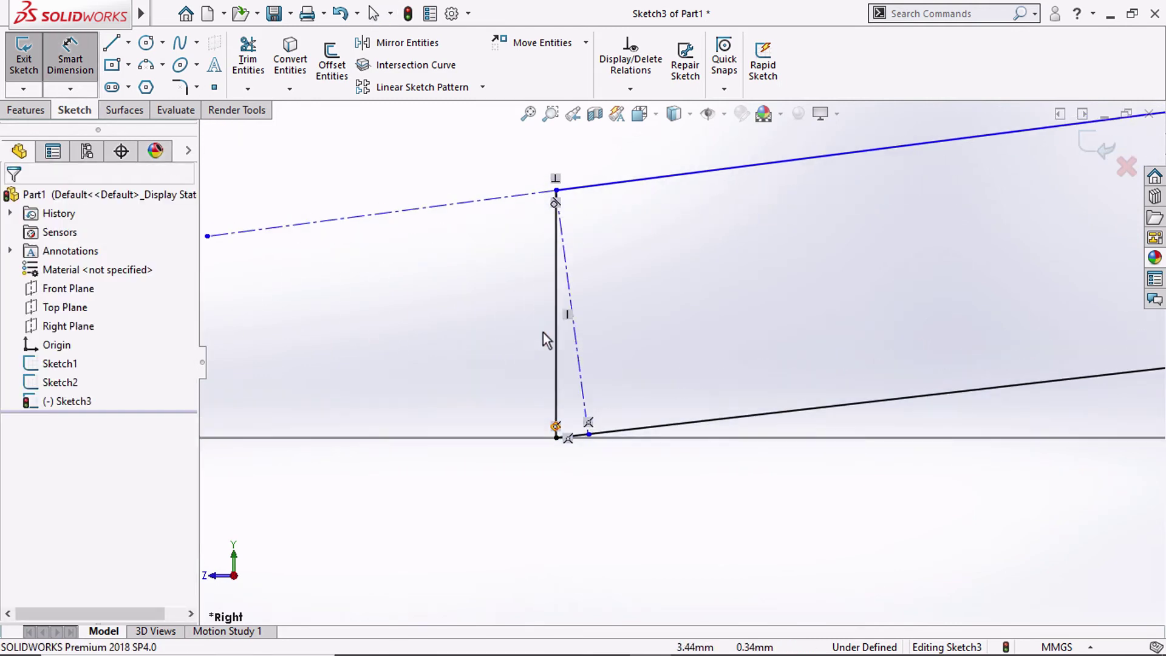
pyautogui.click(572, 342)
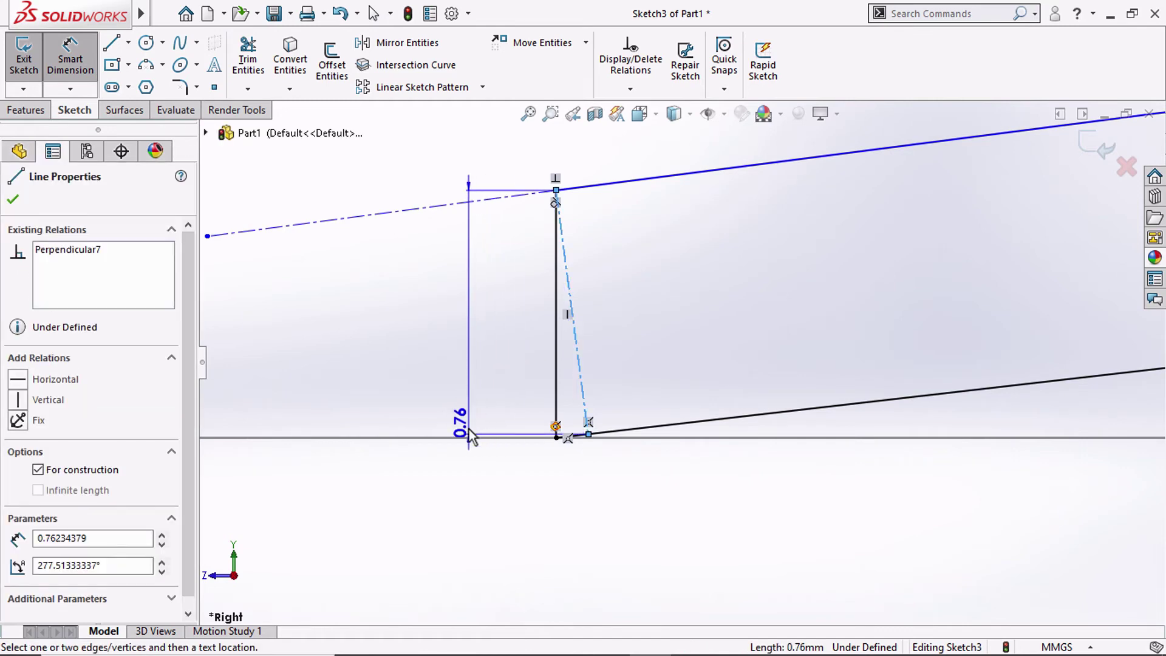
pyautogui.click(459, 489)
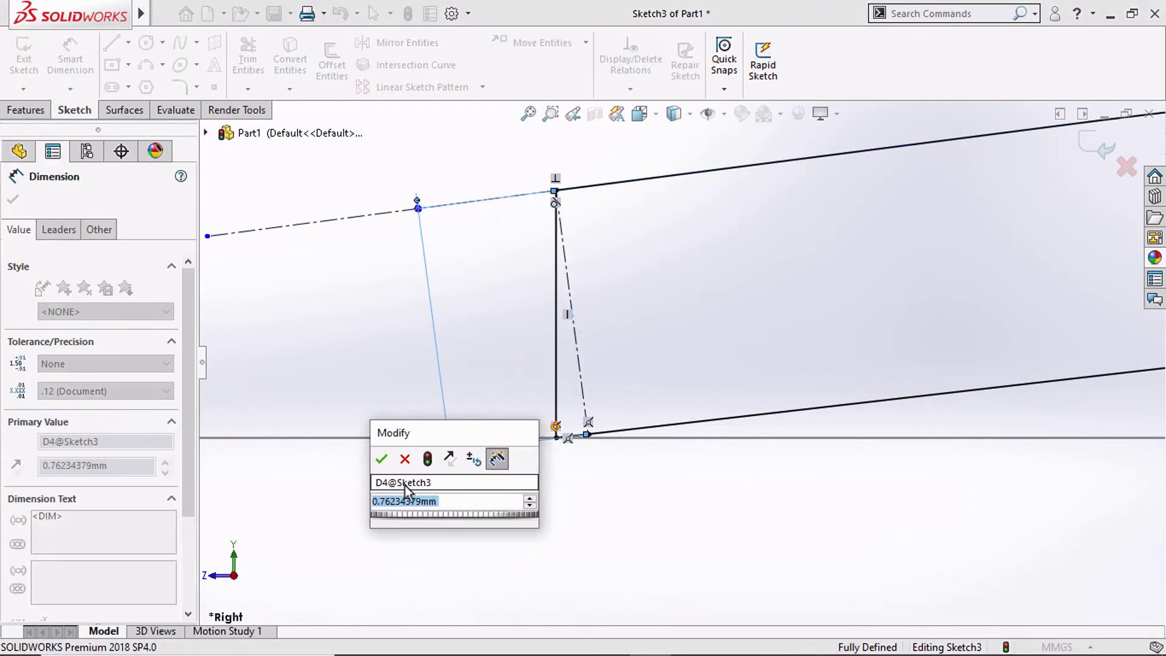
pyautogui.write('1')
pyautogui.click(381, 458)
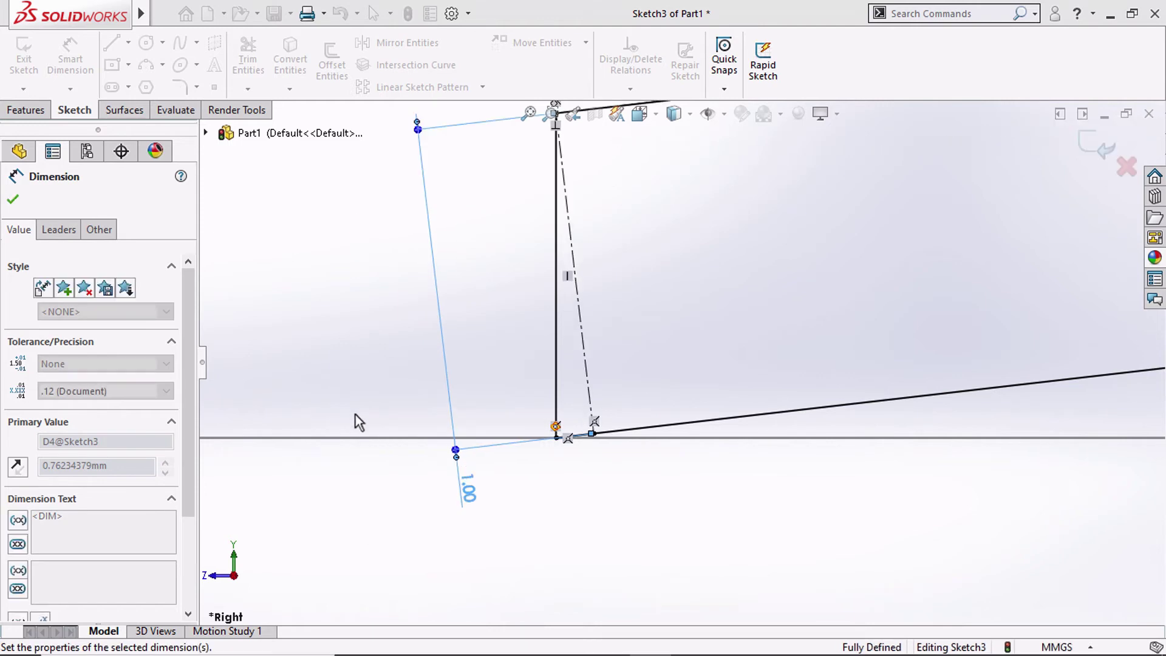
pyautogui.scroll(5, 374, 420)
pyautogui.click(424, 394)
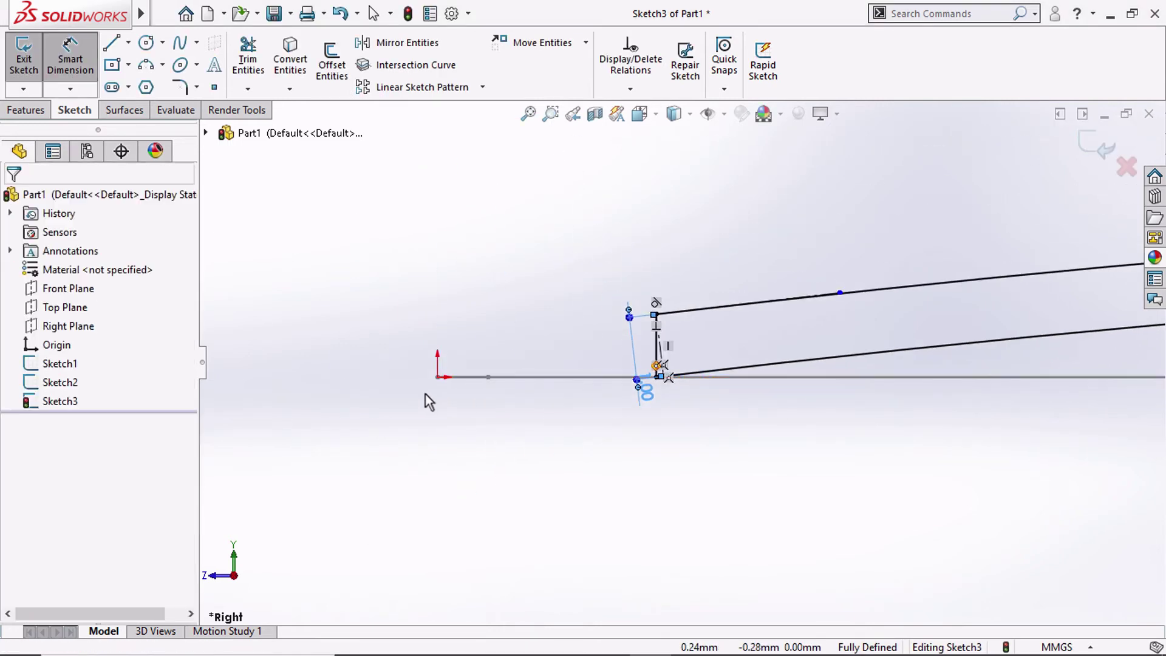
pyautogui.press('Escape')
# Reposition the 1.00 dimension label and orbit the fully defined sketch into 3D
pyautogui.click(836, 295)
pyautogui.click(577, 324)
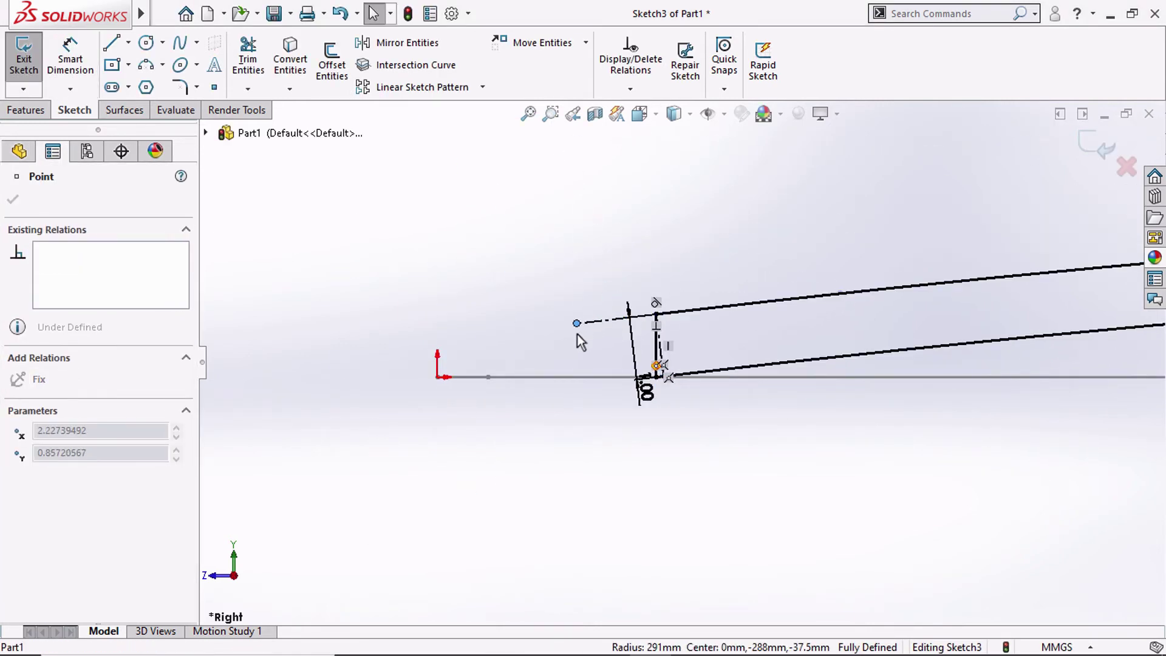
pyautogui.scroll(3, 486, 319)
pyautogui.moveTo(673, 385)
pyautogui.mouseDown()
pyautogui.moveTo(588, 385)
pyautogui.moveTo(527, 317)
pyautogui.mouseUp()
pyautogui.click(666, 334)
pyautogui.scroll(3, 699, 327)
pyautogui.scroll(2, 850, 327)
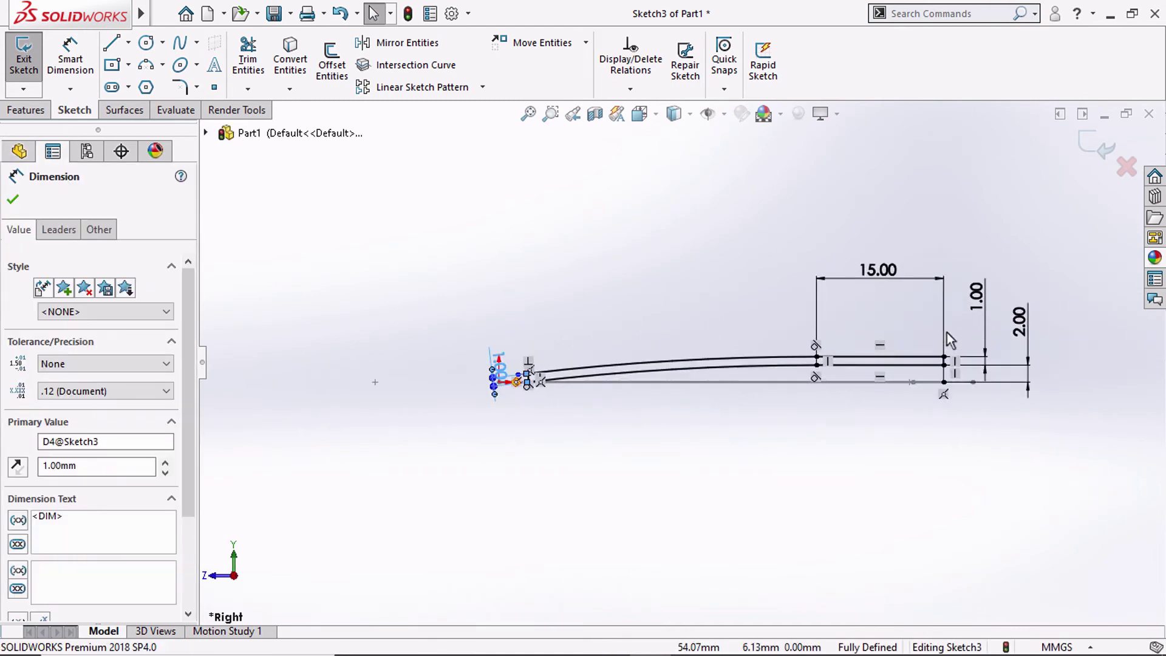
pyautogui.scroll(-2, 911, 333)
pyautogui.click(89, 84)
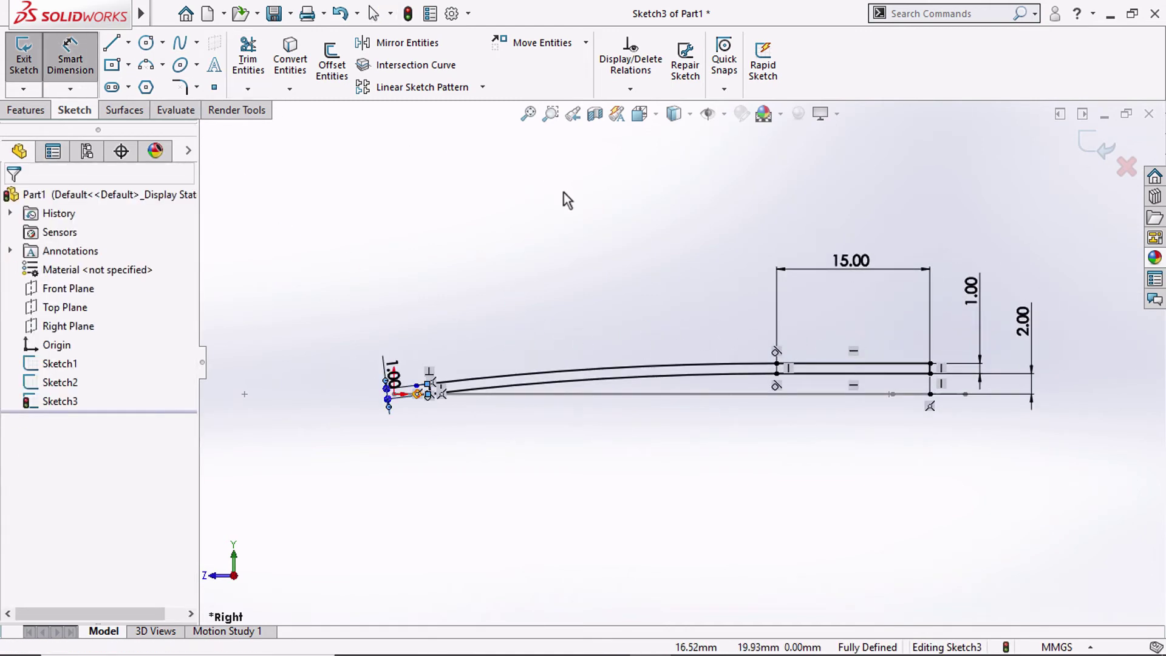
pyautogui.moveTo(630, 257); pyautogui.dragTo(669, 334, button='middle')
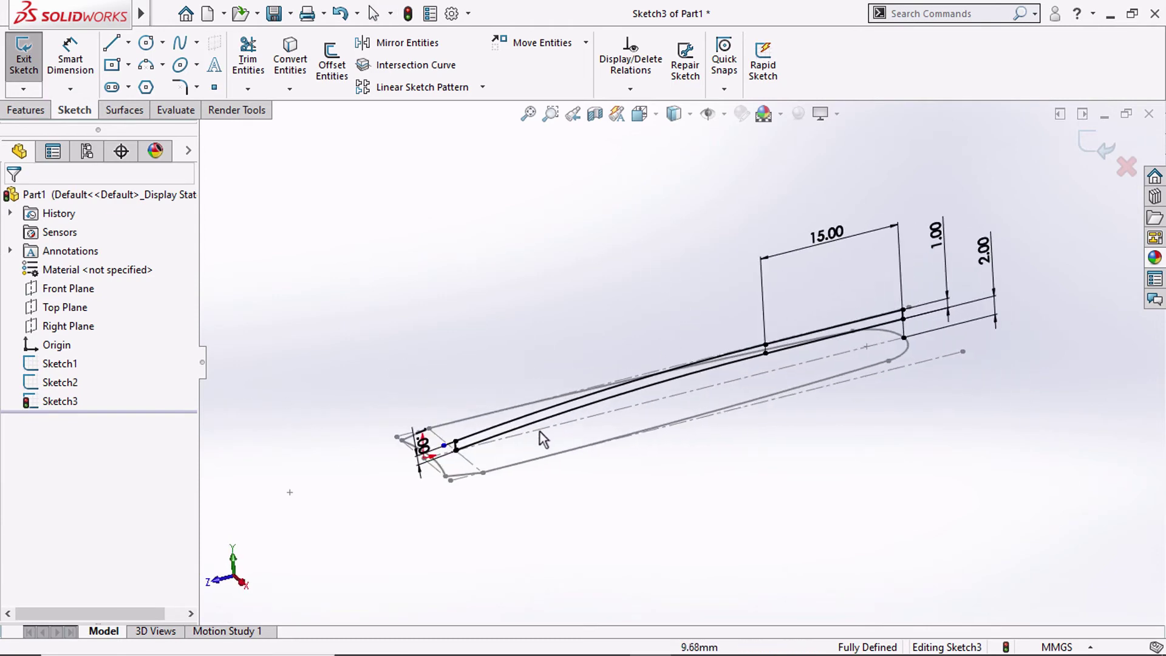
pyautogui.scroll(-3, 516, 425)
pyautogui.scroll(-3, 557, 378)
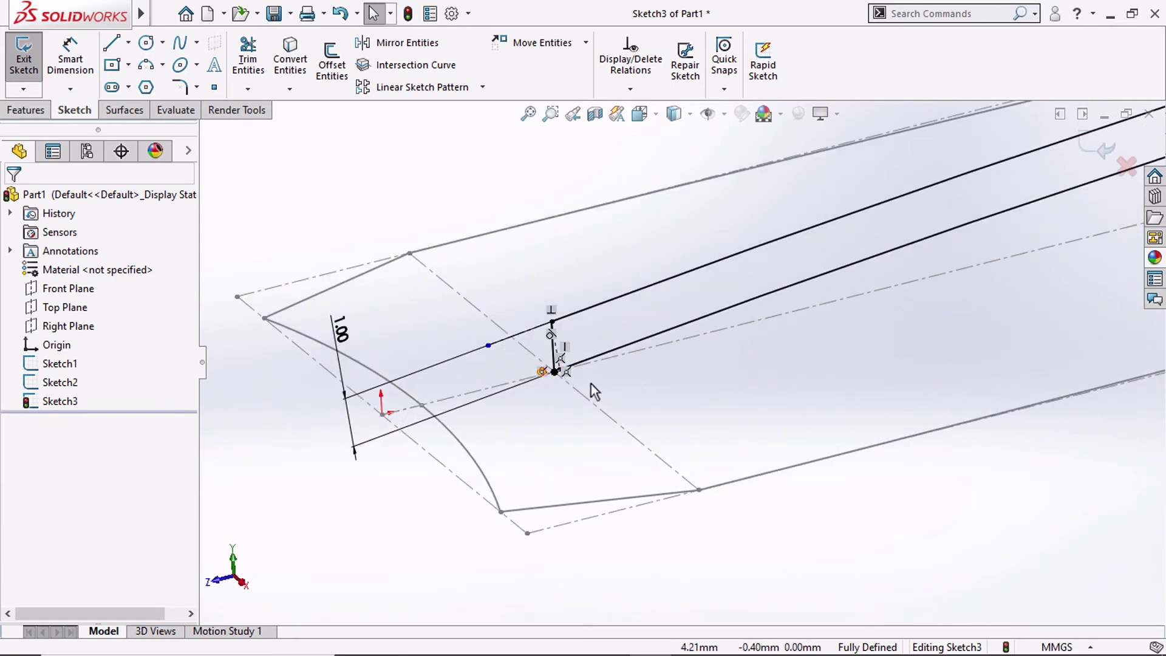
pyautogui.scroll(3, 594, 392)
pyautogui.scroll(3, 759, 315)
pyautogui.scroll(-1, 932, 241)
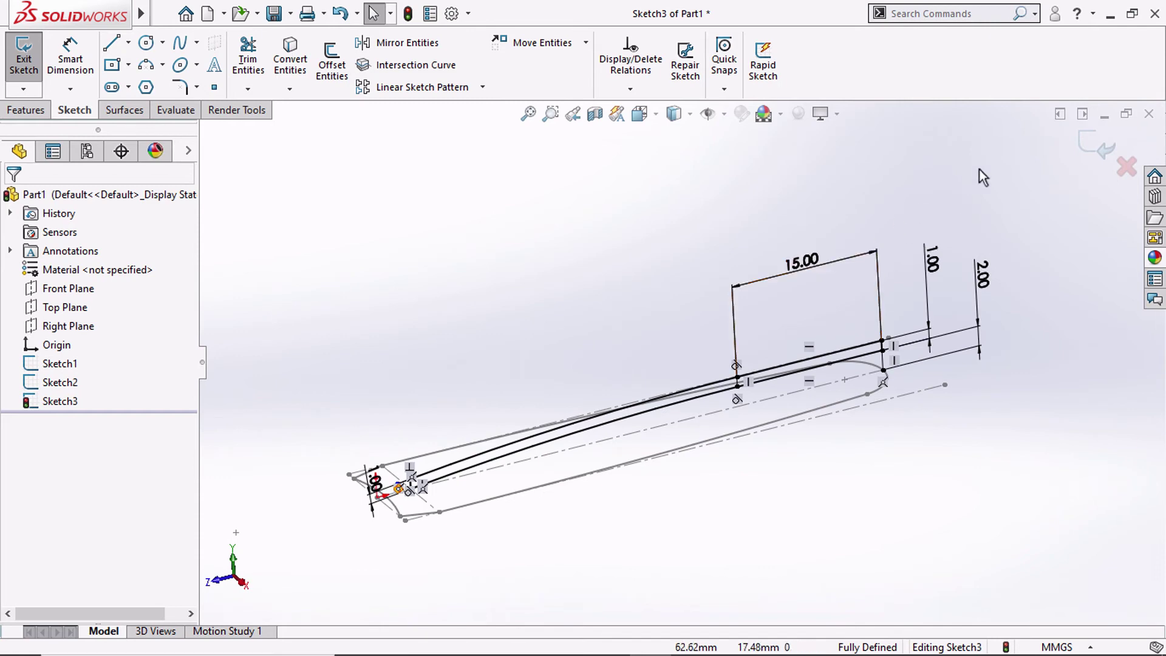
# Extrude Sketch3 Blind 10 mm in both directions as Boss-Extrude1
pyautogui.click(1092, 153)
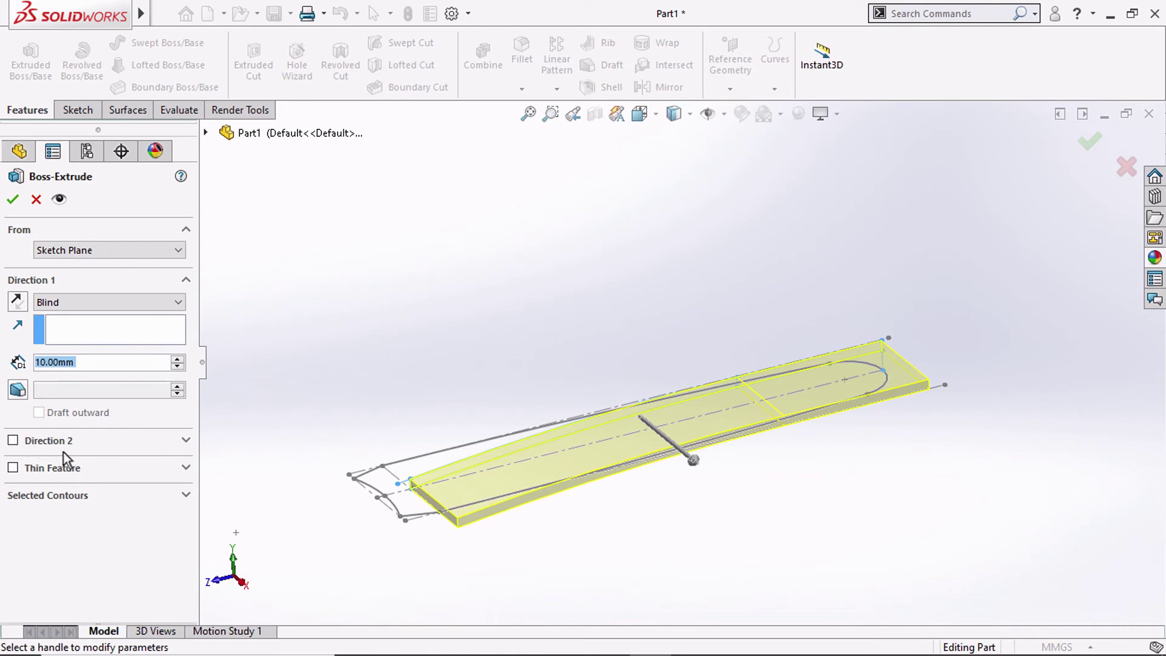
pyautogui.click(13, 441)
pyautogui.moveTo(516, 331)
pyautogui.mouseDown(button='middle')
pyautogui.moveTo(494, 409)
pyautogui.moveTo(509, 414)
pyautogui.moveTo(513, 380)
pyautogui.mouseUp(button='middle')
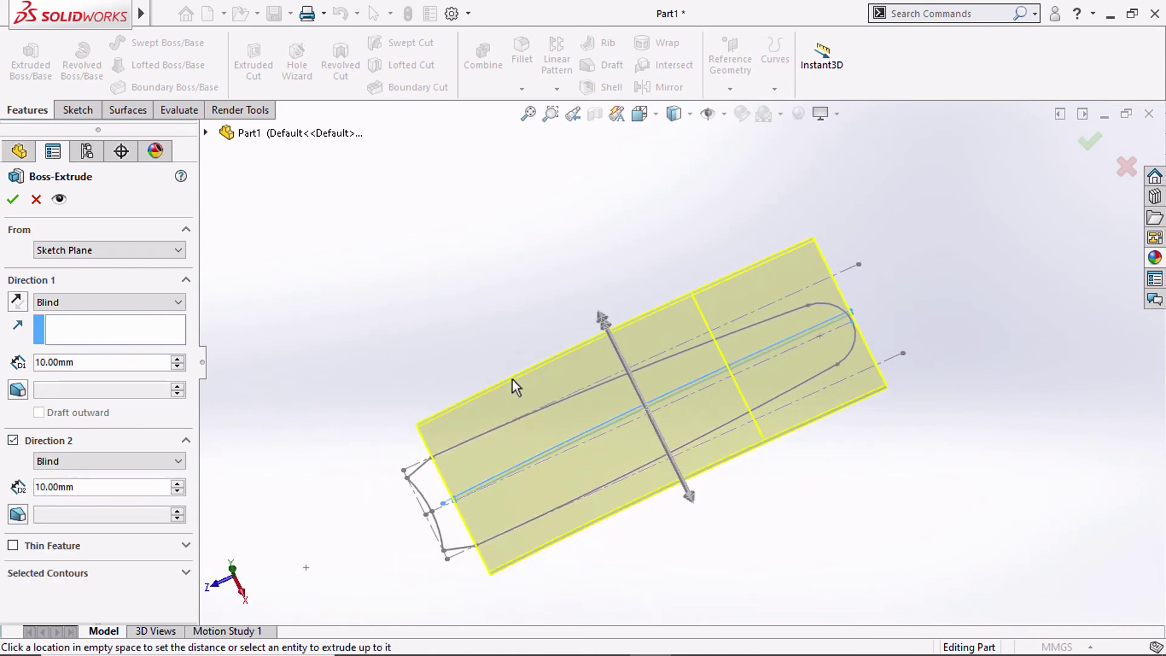
pyautogui.click(22, 196)
pyautogui.moveTo(529, 284); pyautogui.dragTo(482, 167, button='middle')
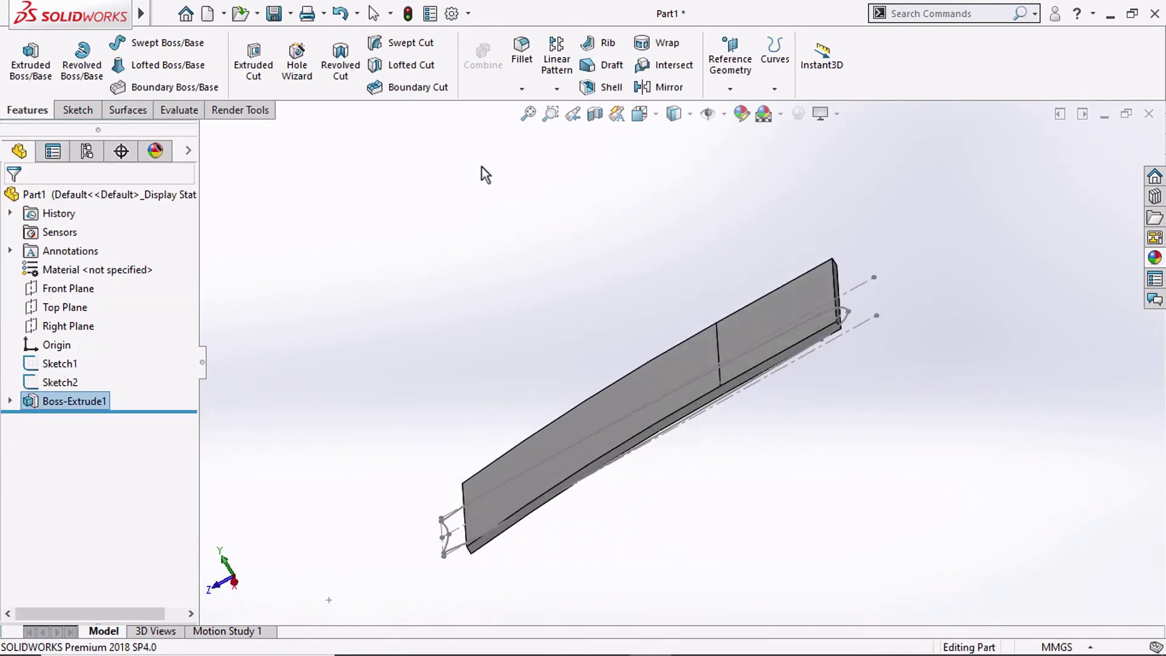
# Check the blank from the Front, Right and finally Top standard views
pyautogui.click(654, 118)
pyautogui.click(669, 182)
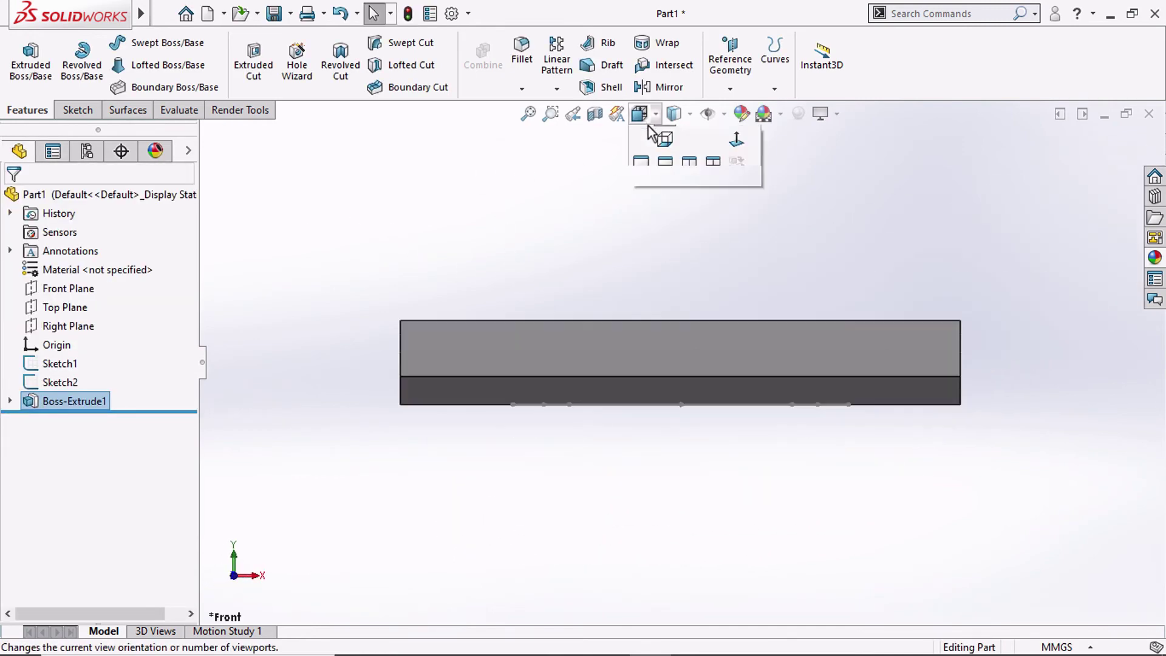
pyautogui.click(691, 184)
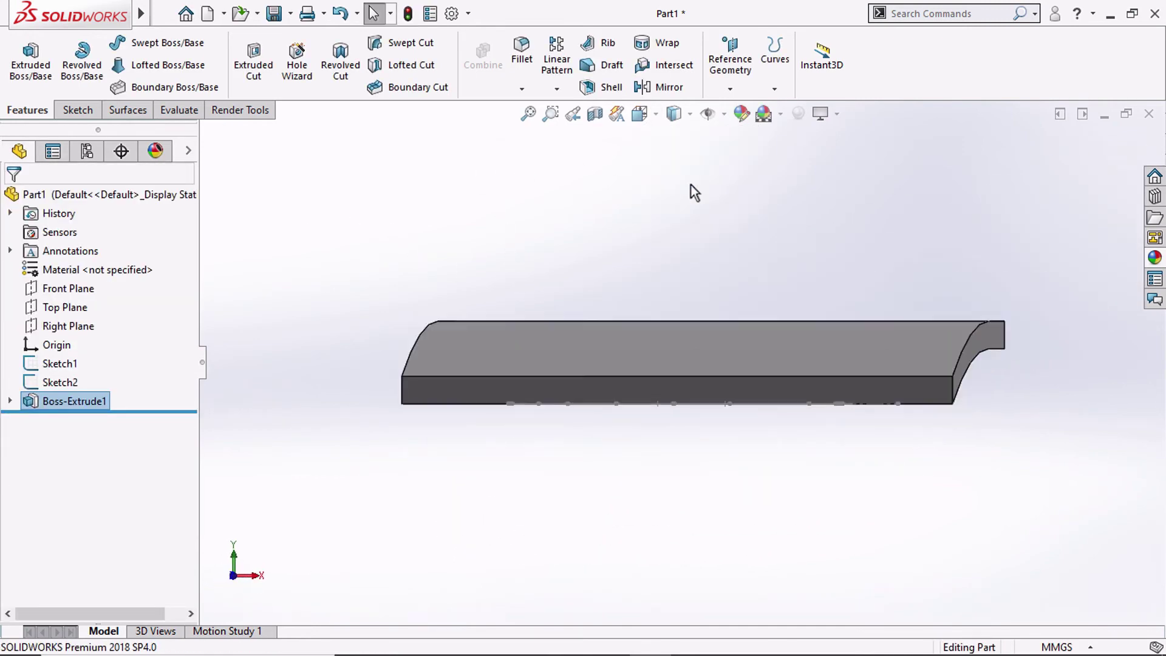
pyautogui.click(645, 118)
pyautogui.click(662, 166)
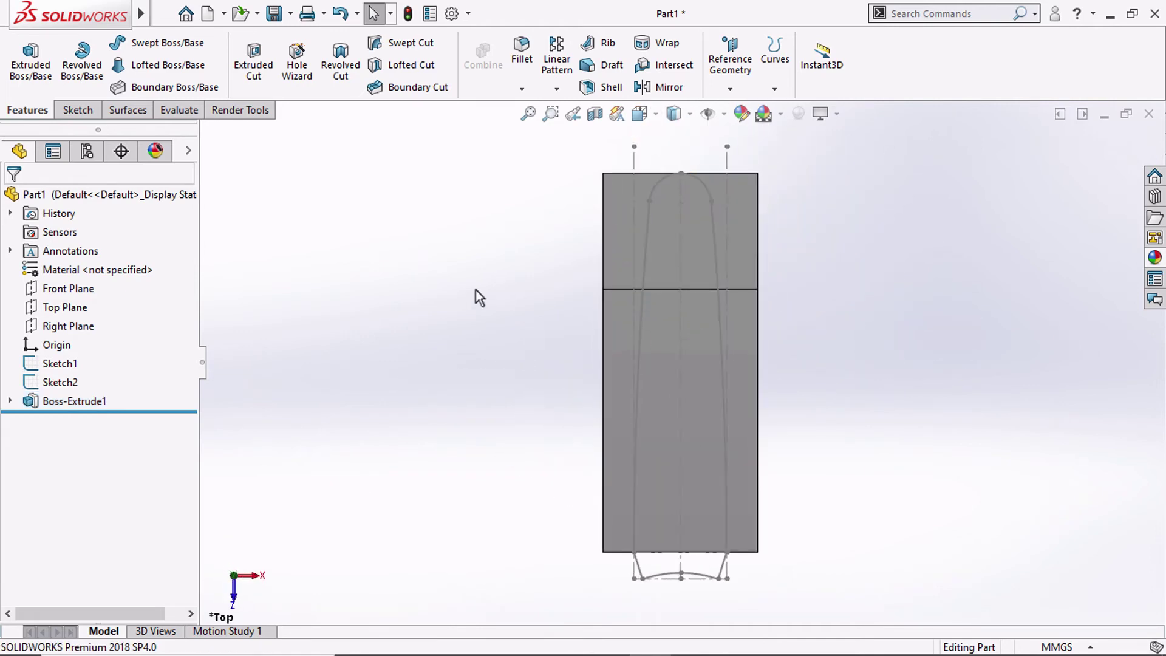
# Start a sketch on Top Plane and convert Sketch2's outline into it
pyautogui.click(68, 307)
pyautogui.click(87, 279)
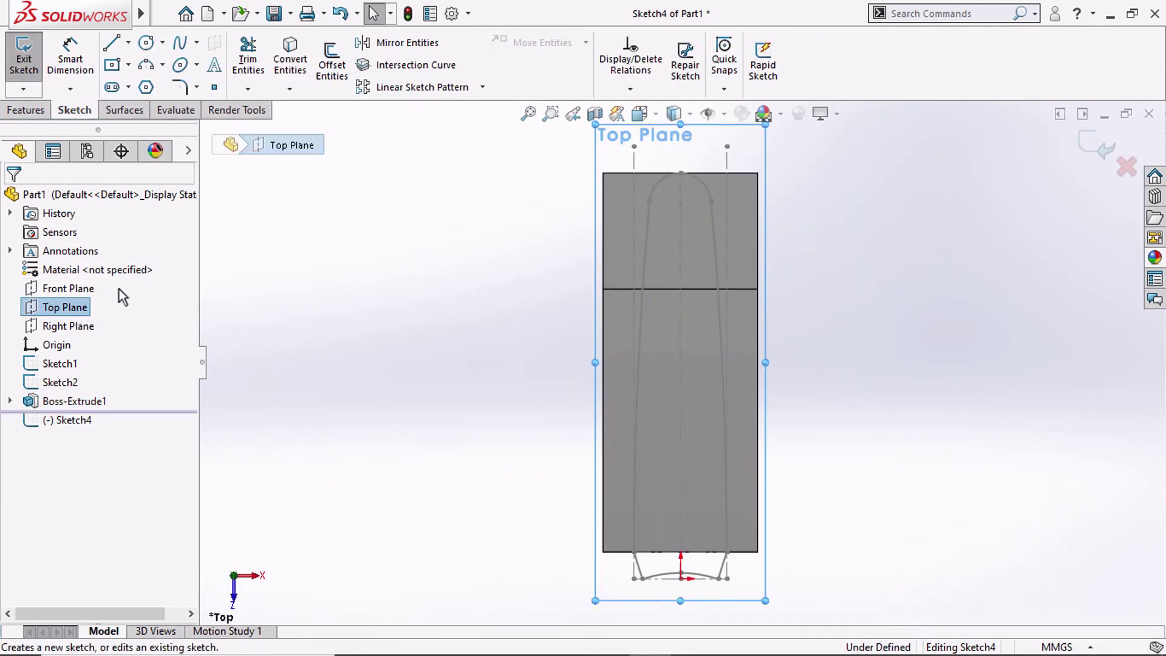
pyautogui.click(52, 378)
pyautogui.click(290, 61)
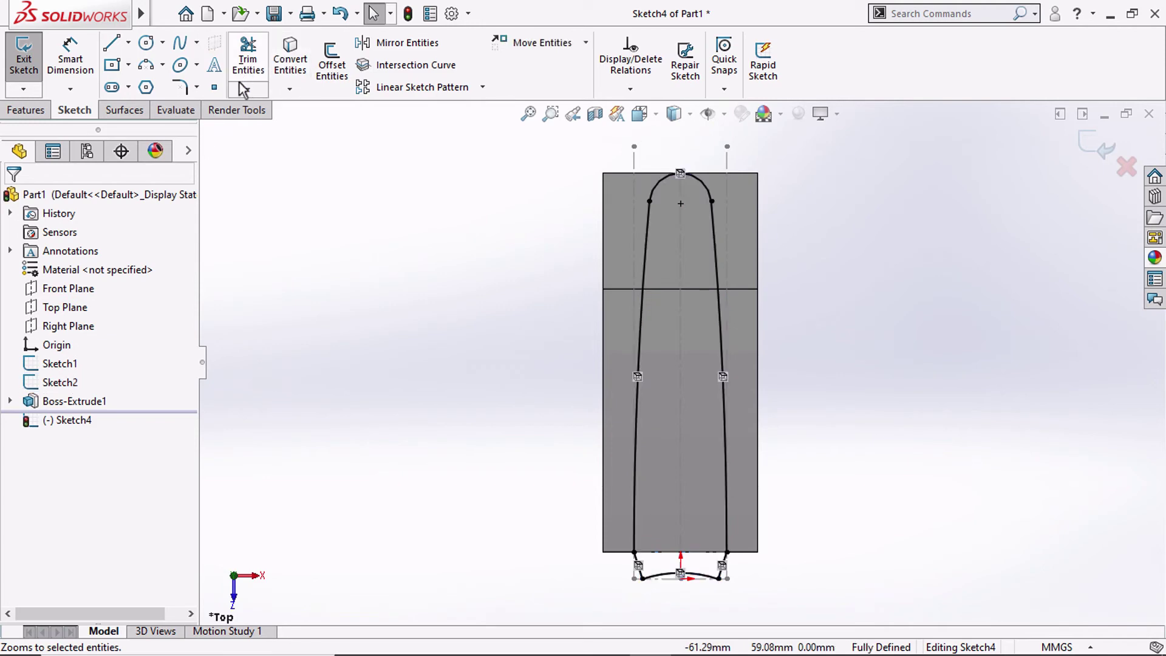
# Draw a 3 Point Arc across the outline's wide end, equal to the bottom arc
pyautogui.click(146, 67)
pyautogui.scroll(-5, 704, 546)
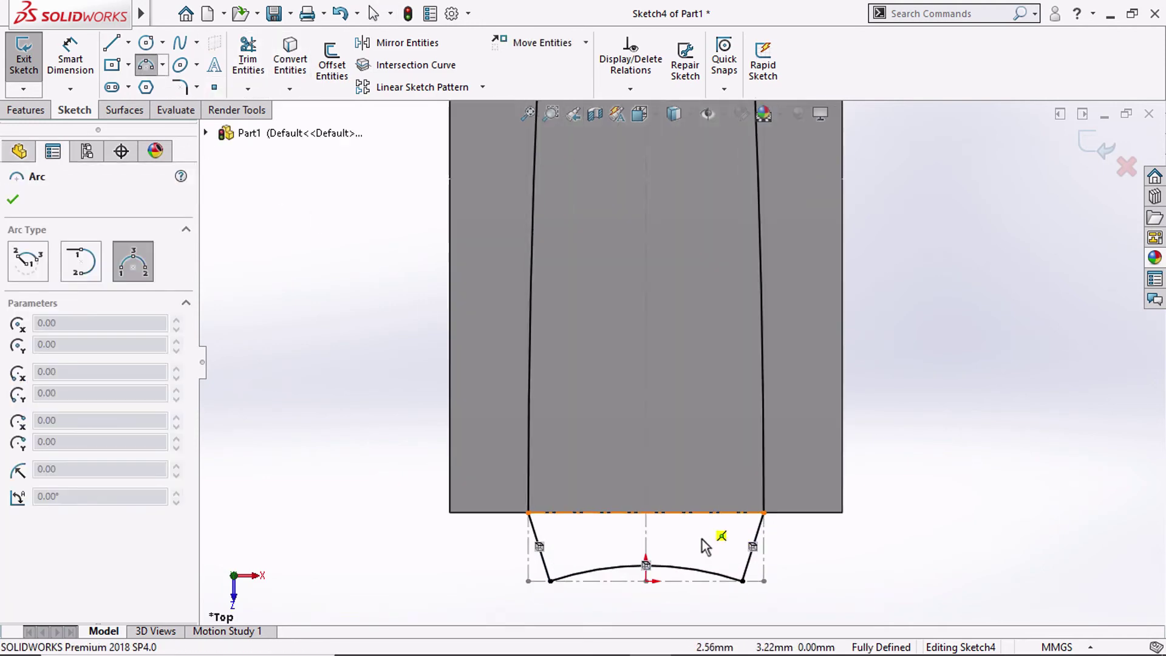
pyautogui.click(764, 513)
pyautogui.click(528, 513)
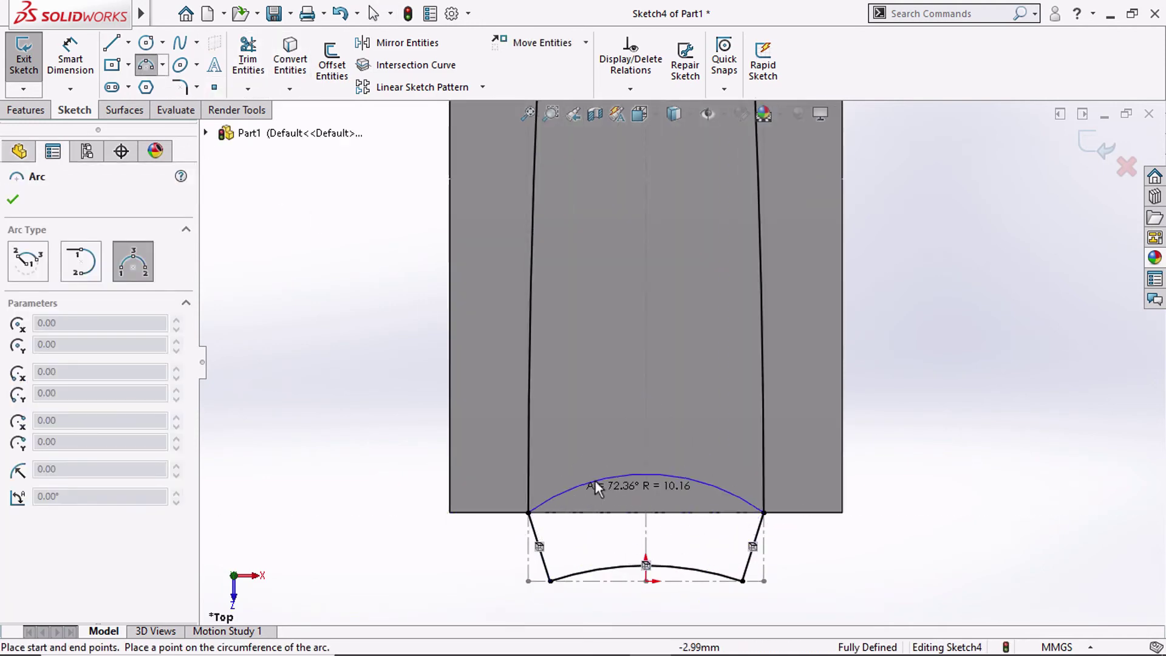
pyautogui.click(635, 482)
pyautogui.press('Escape')
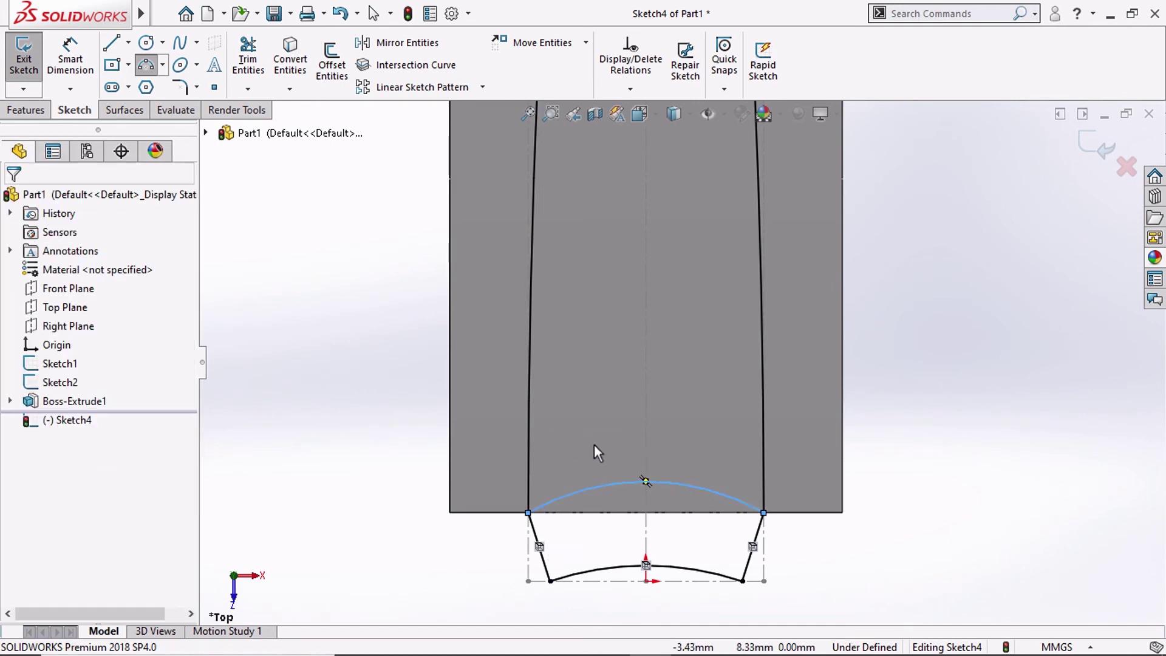
pyautogui.keyDown('ctrl'); pyautogui.click(605, 553); pyautogui.keyUp('ctrl')
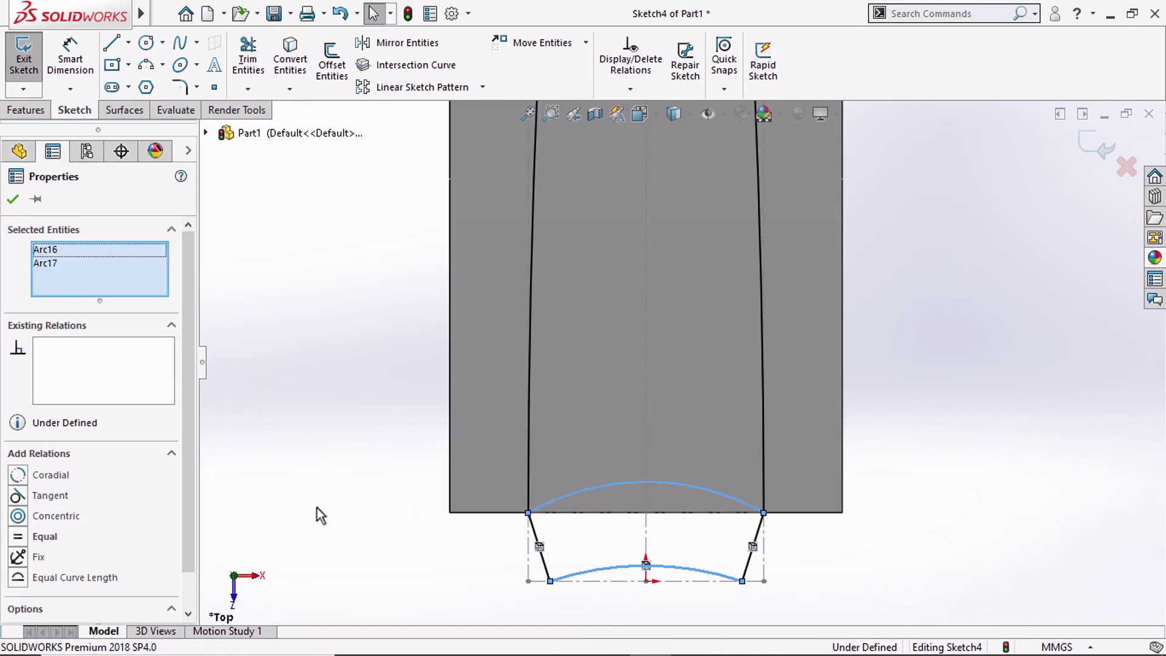
pyautogui.click(45, 536)
pyautogui.click(412, 472)
# Make the upper end arc equal to Sketch2's lower arc, fully defining Sketch4
pyautogui.scroll(2, 429, 488)
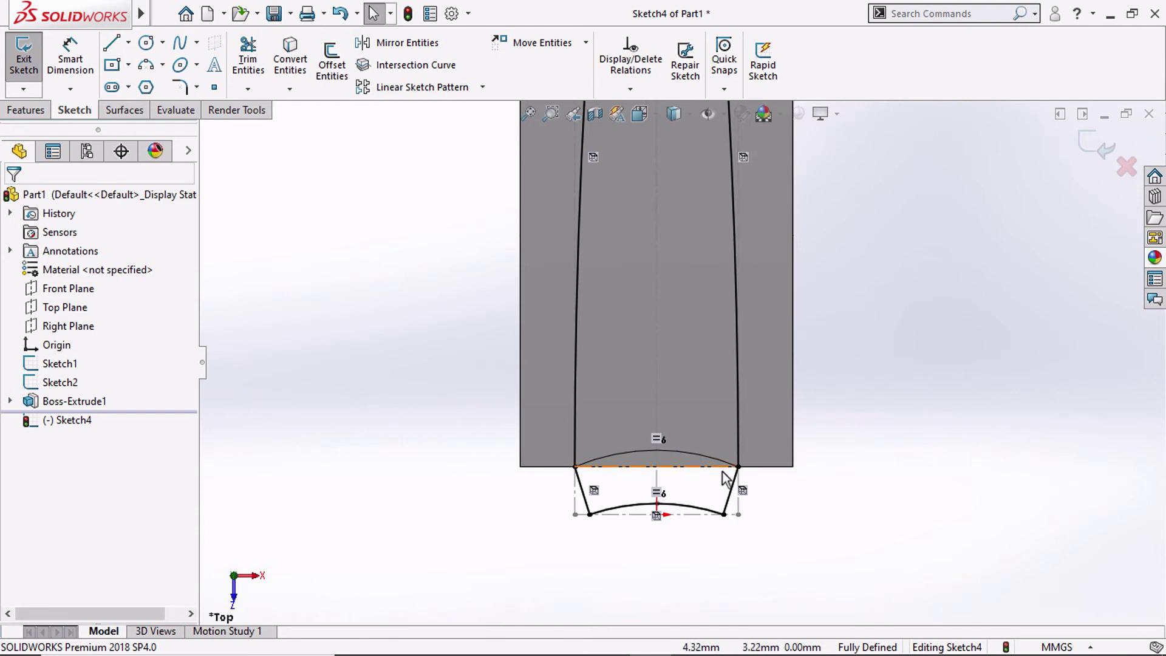
pyautogui.scroll(2, 674, 476)
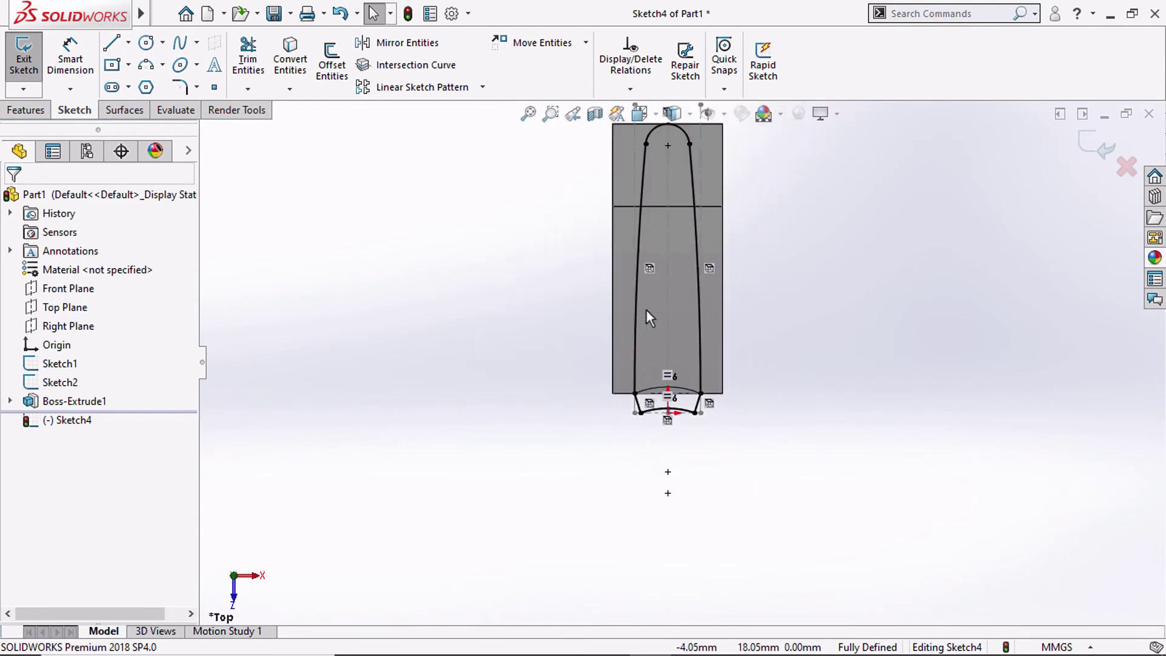
pyautogui.click(68, 382)
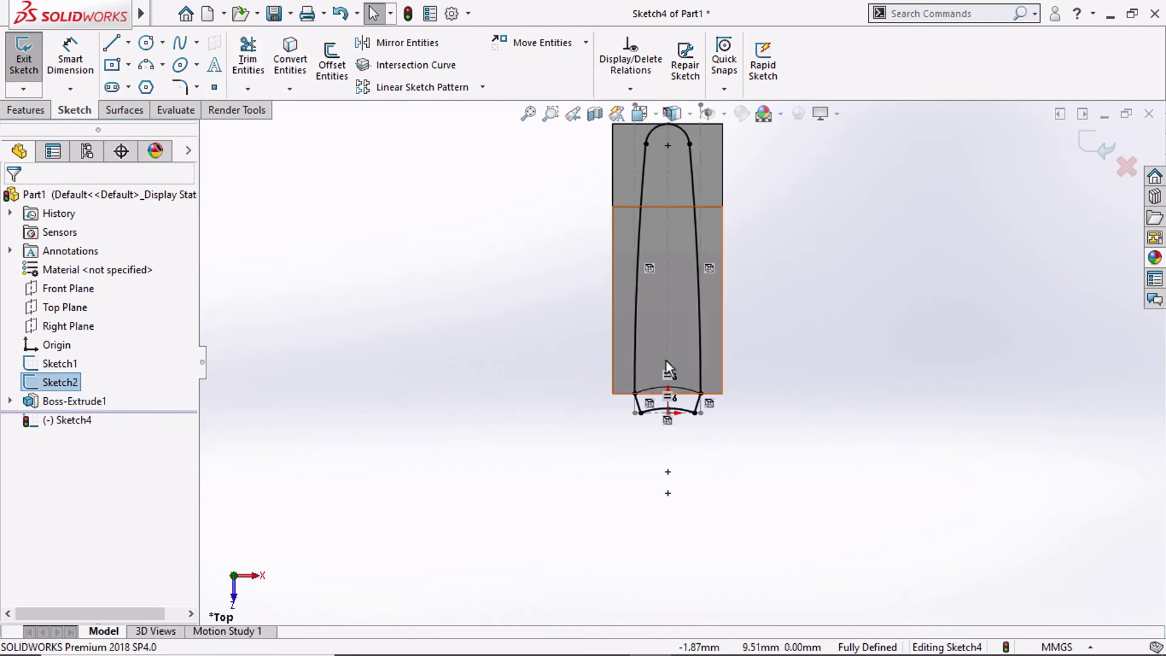
pyautogui.scroll(-3, 665, 361)
pyautogui.scroll(3, 661, 182)
pyautogui.scroll(-2, 661, 182)
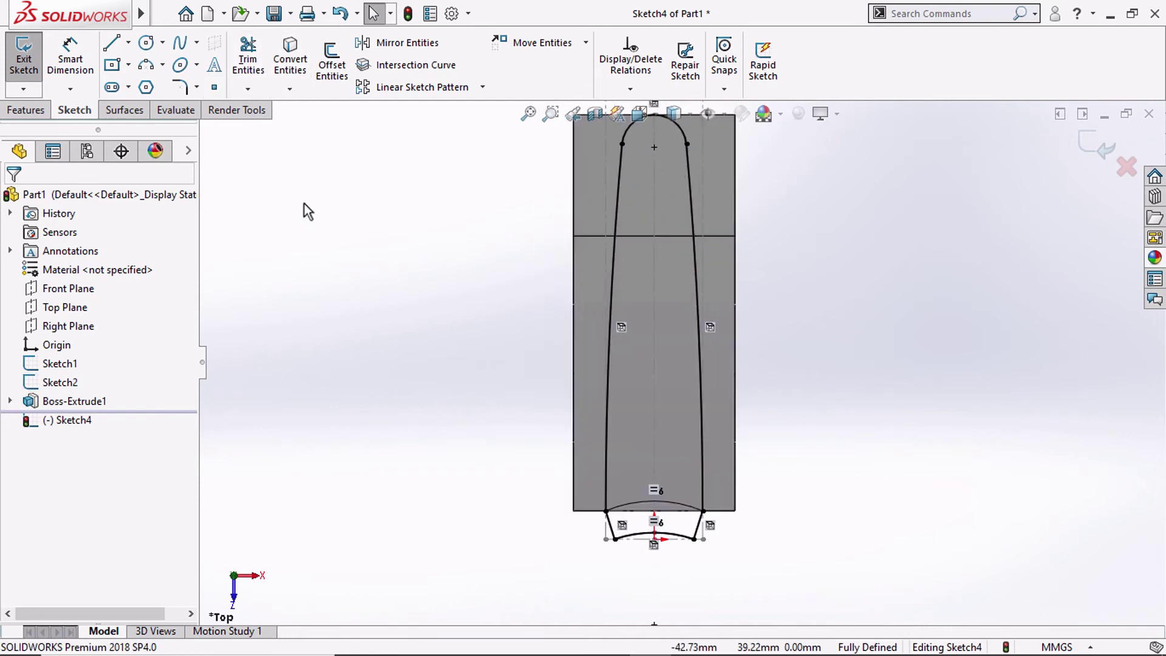
pyautogui.click(253, 76)
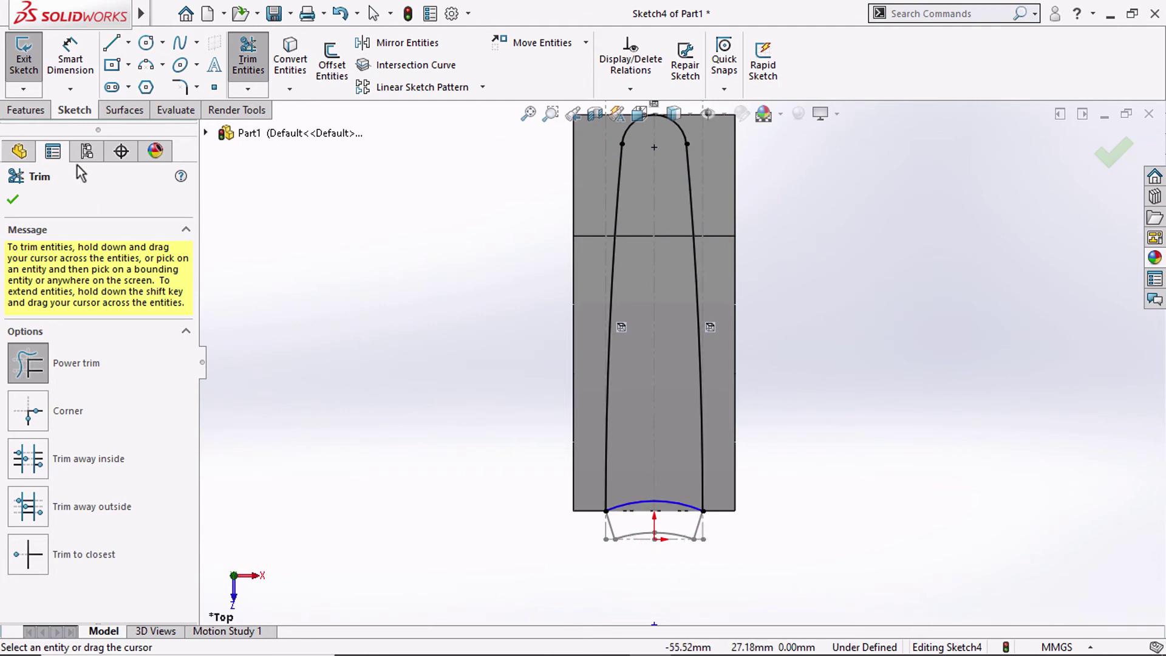
pyautogui.click(15, 200)
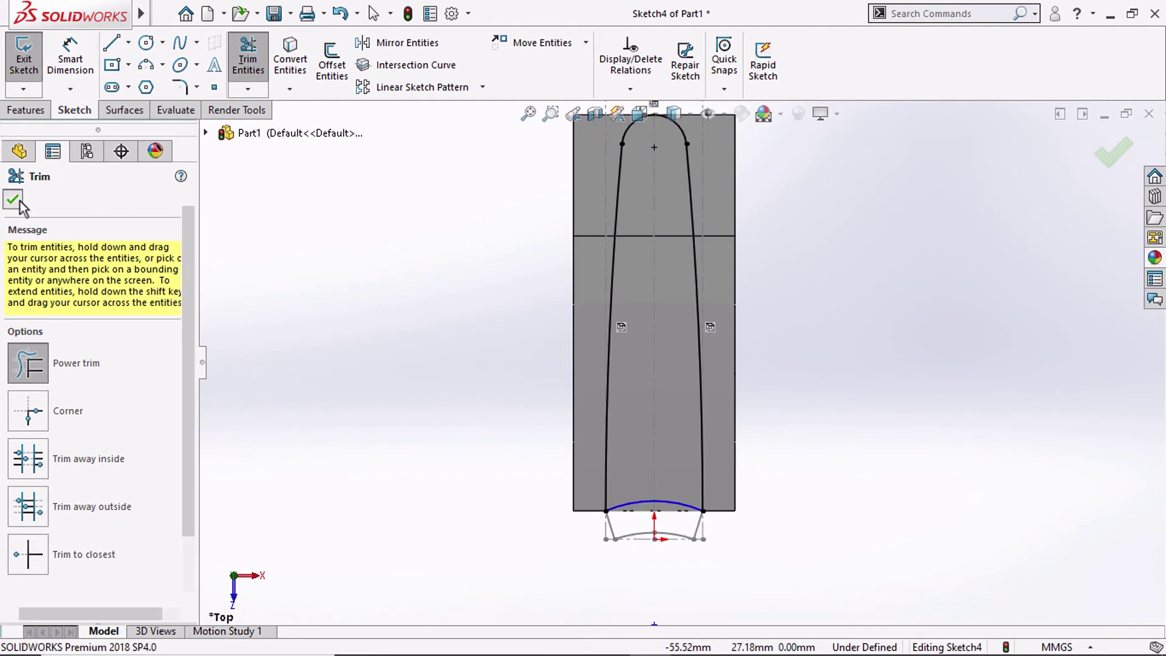
pyautogui.click(676, 504)
pyautogui.keyDown('ctrl'); pyautogui.click(674, 536); pyautogui.keyUp('ctrl')
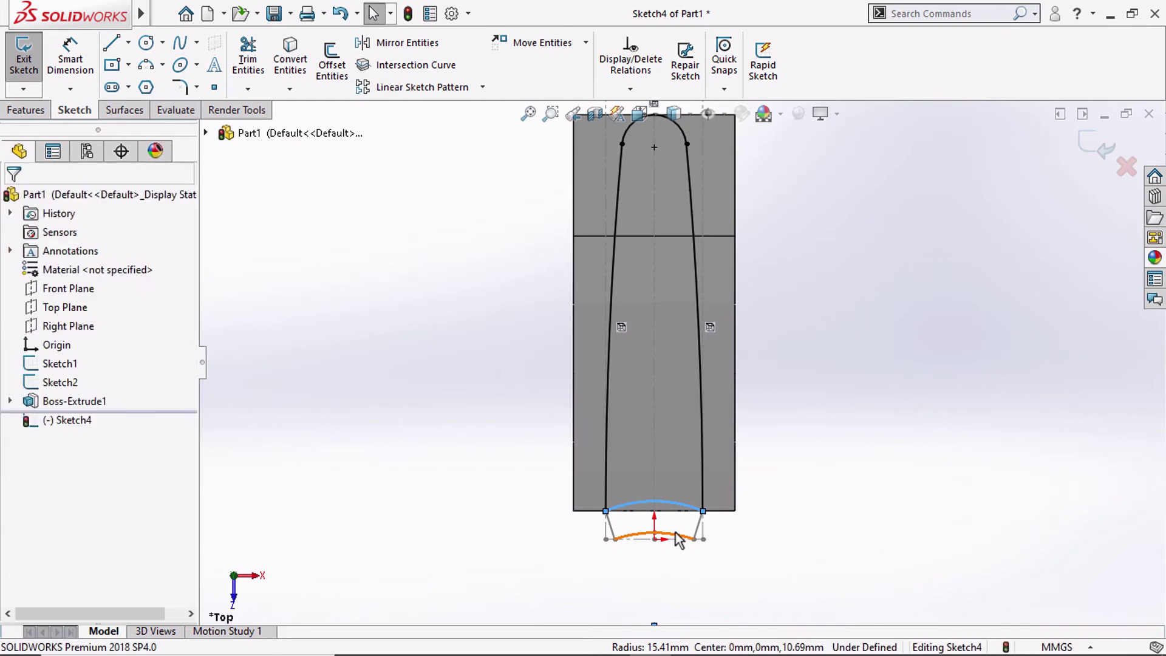
pyautogui.click(29, 528)
pyautogui.click(330, 437)
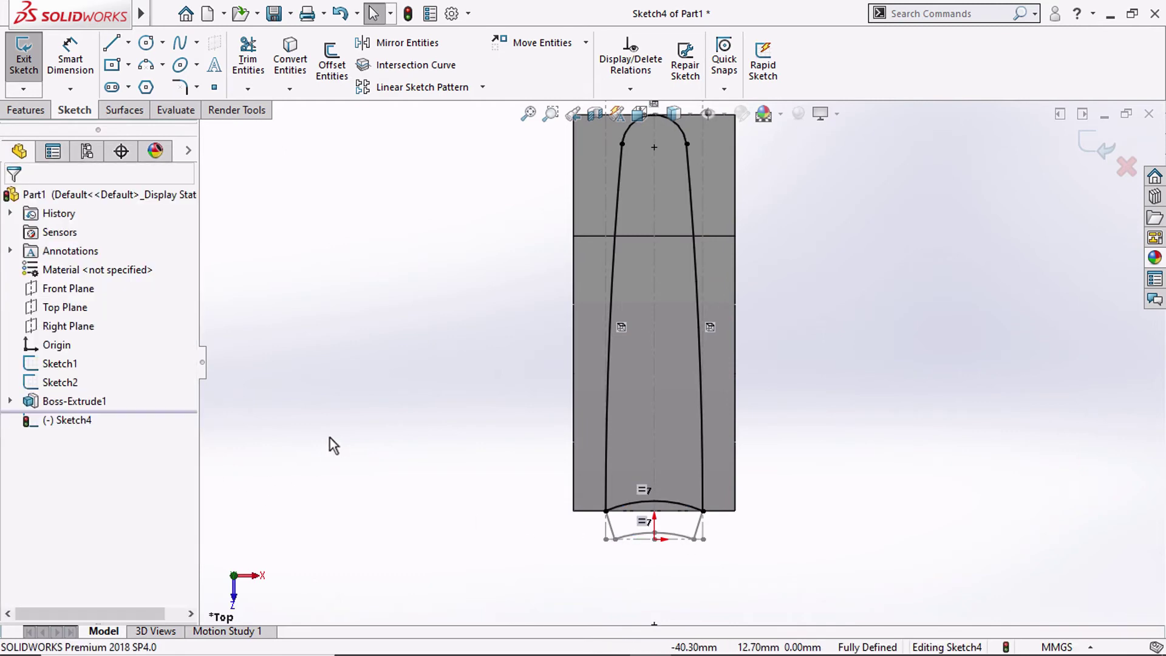
# Orbit to check the outline in 3D, then return to the Top view
pyautogui.moveTo(431, 447); pyautogui.dragTo(373, 403, button='middle')
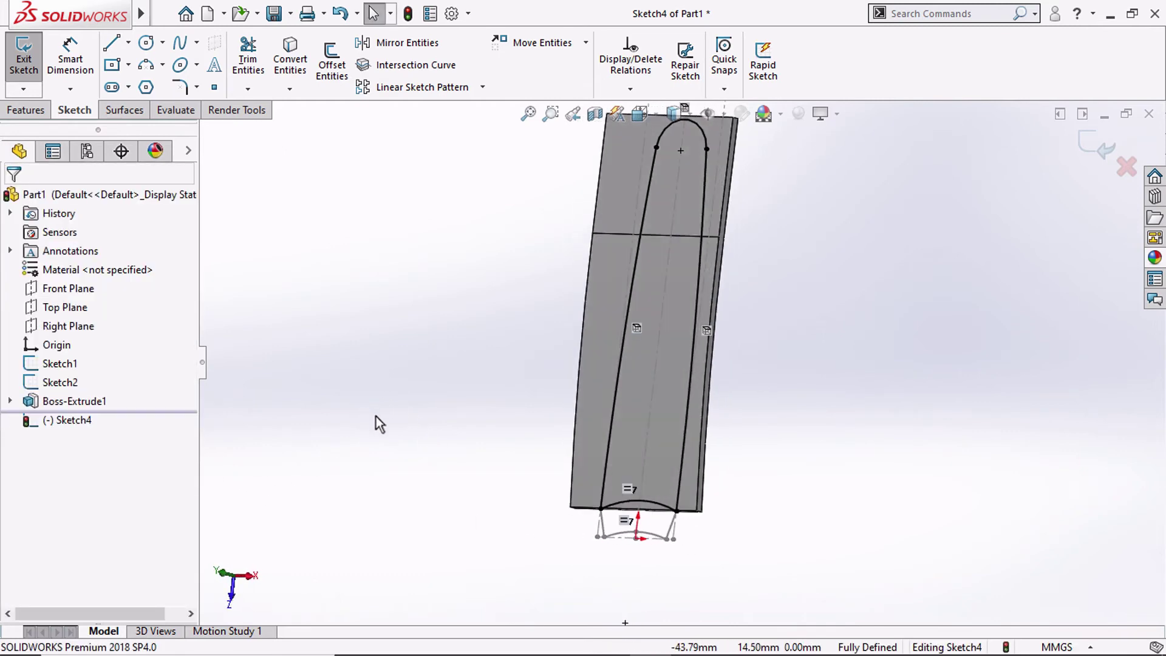
pyautogui.click(639, 113)
pyautogui.click(662, 165)
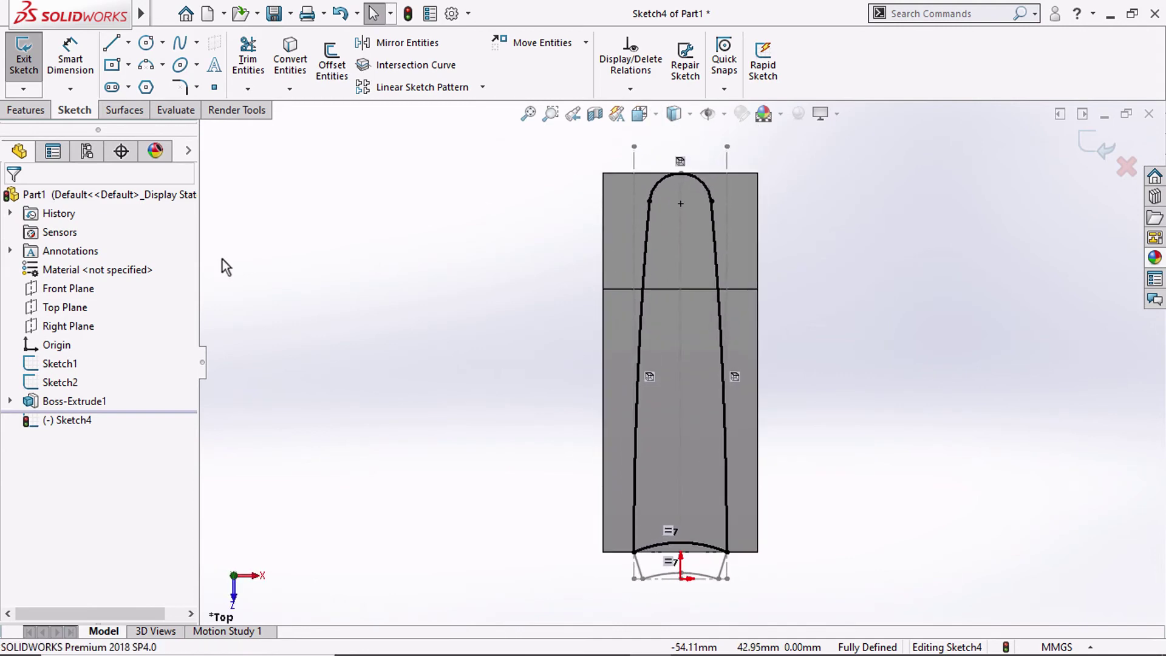
pyautogui.click(65, 311)
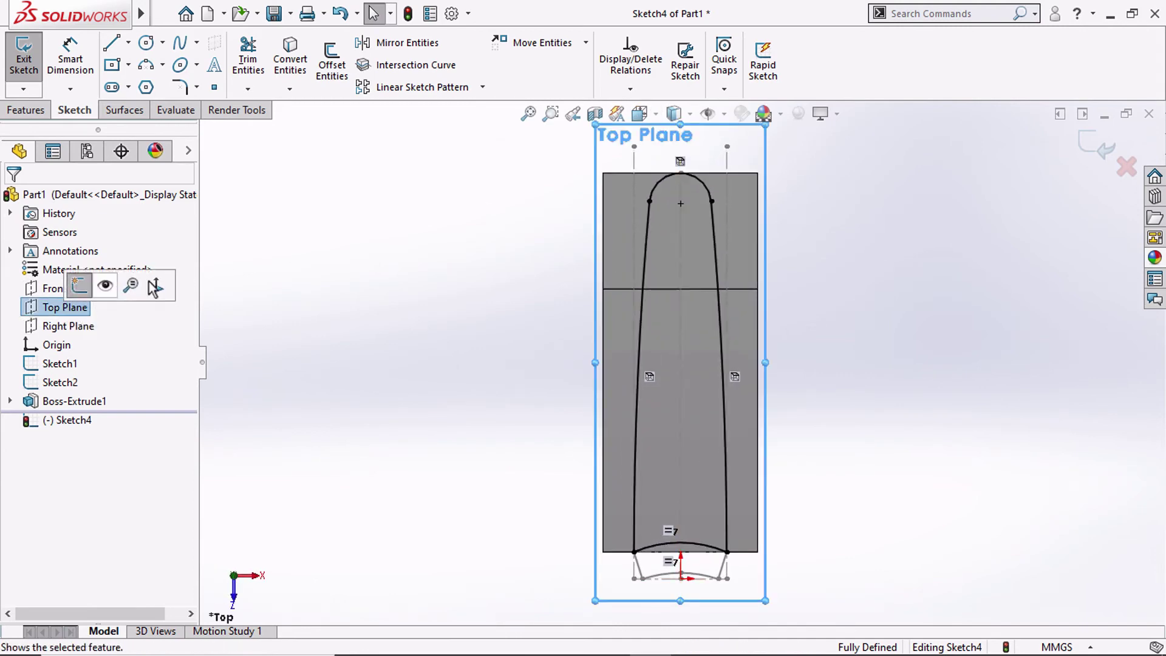
pyautogui.click(218, 174)
# Draw a center rectangle at the origin enclosing the whole blade outline
pyautogui.click(111, 67)
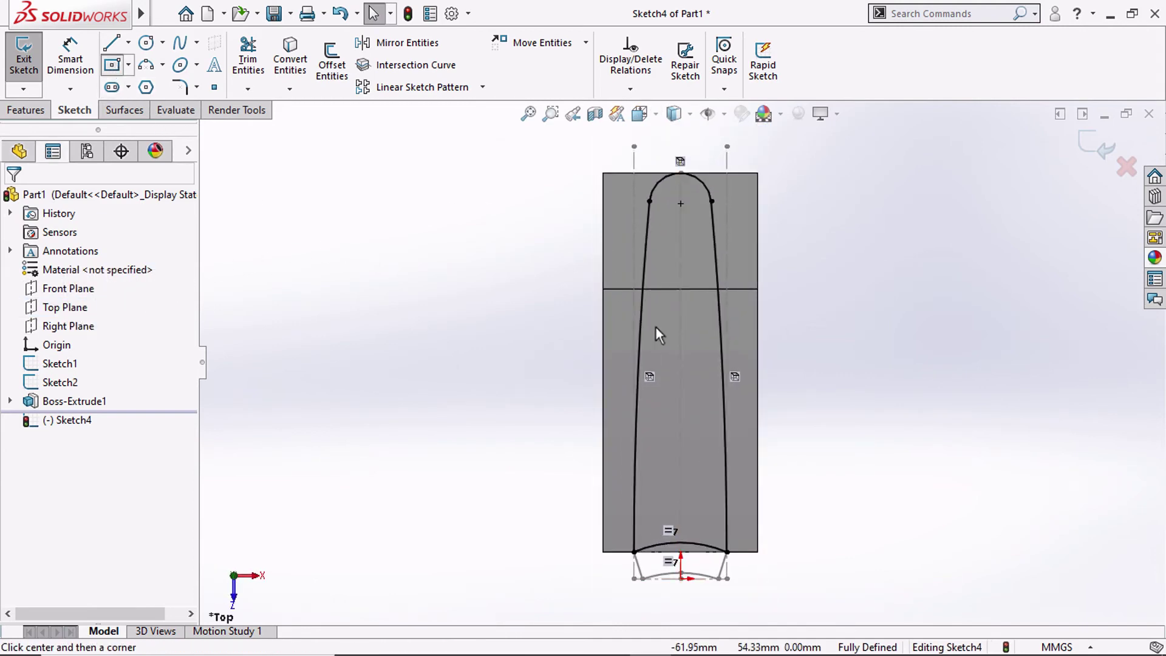
pyautogui.click(680, 376)
pyautogui.scroll(2, 658, 411)
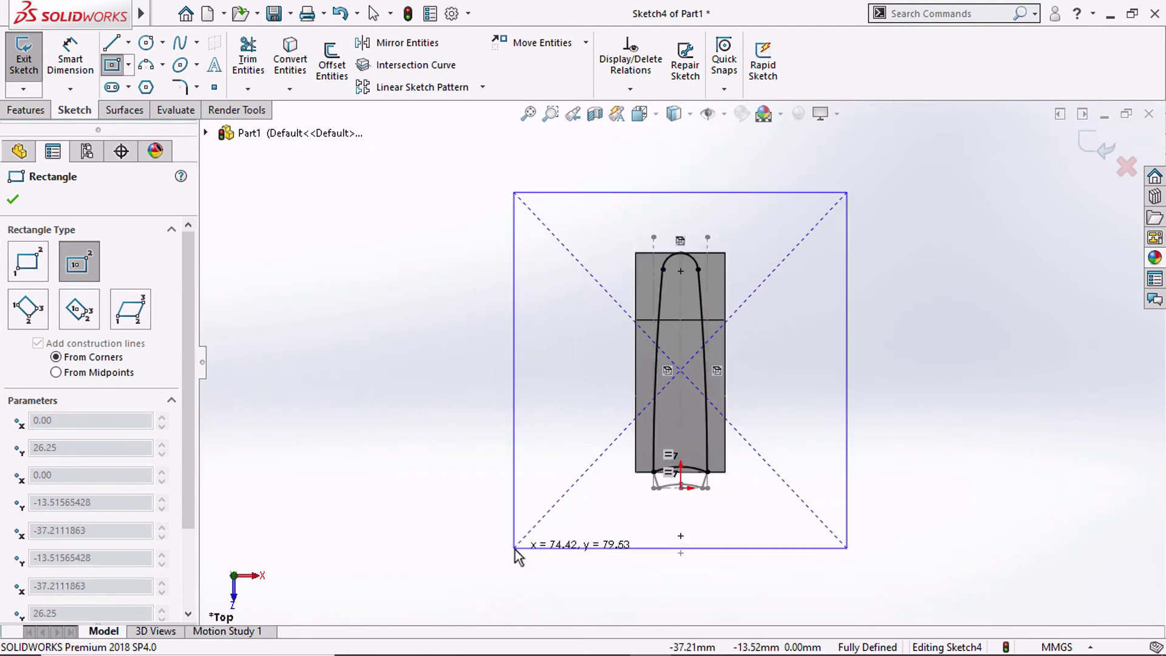
pyautogui.click(513, 548)
# Set up an Extruded Cut: Direction 1 Through All, Direction 2 Blind 10 mm
pyautogui.click(19, 114)
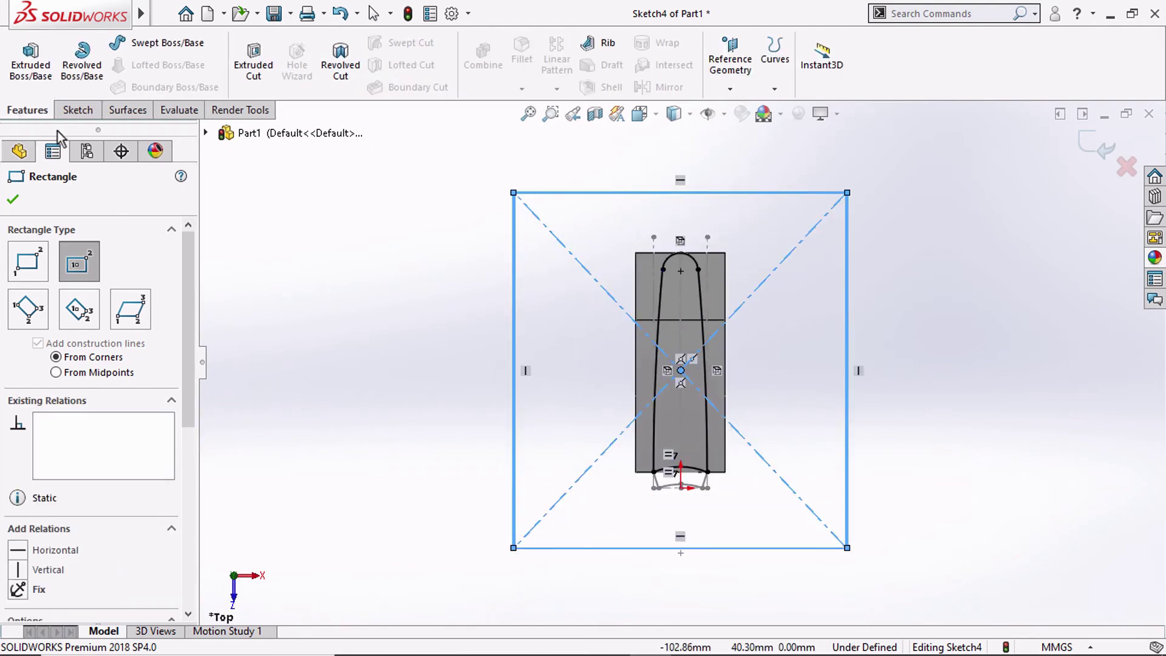
pyautogui.click(255, 85)
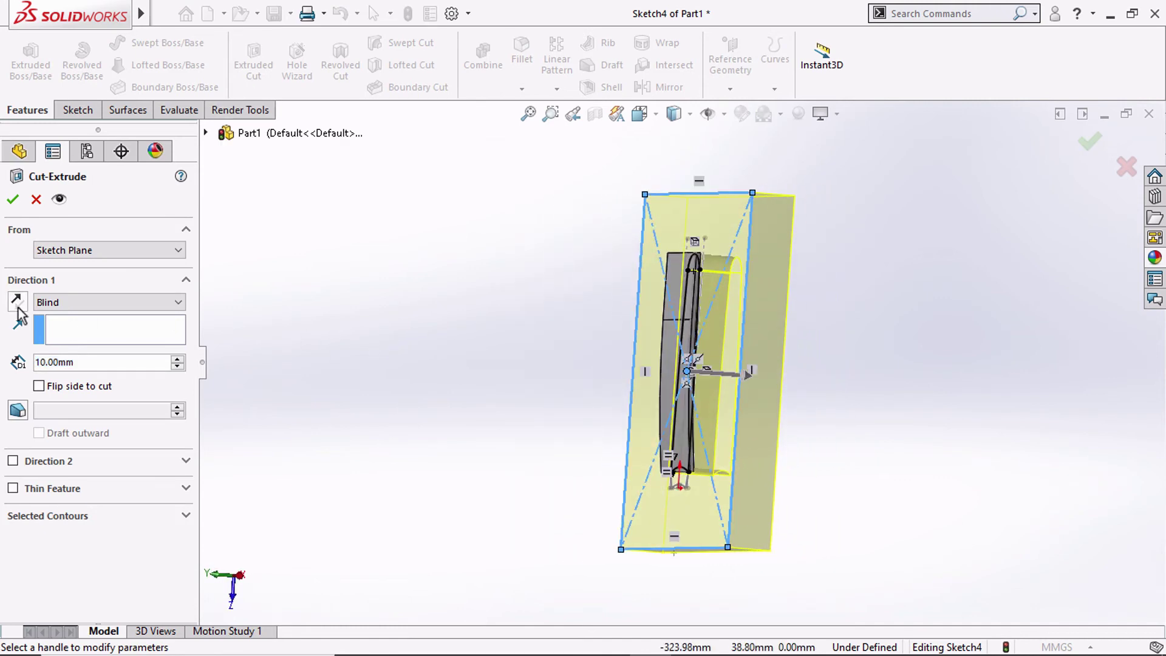
pyautogui.click(58, 302)
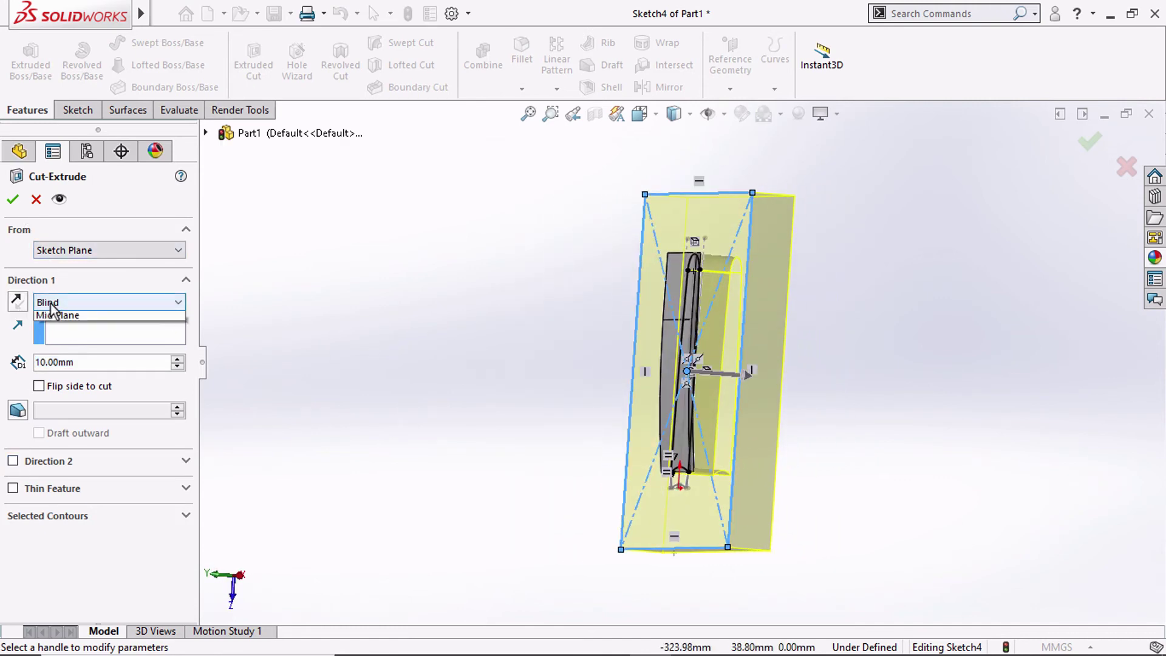
pyautogui.click(67, 342)
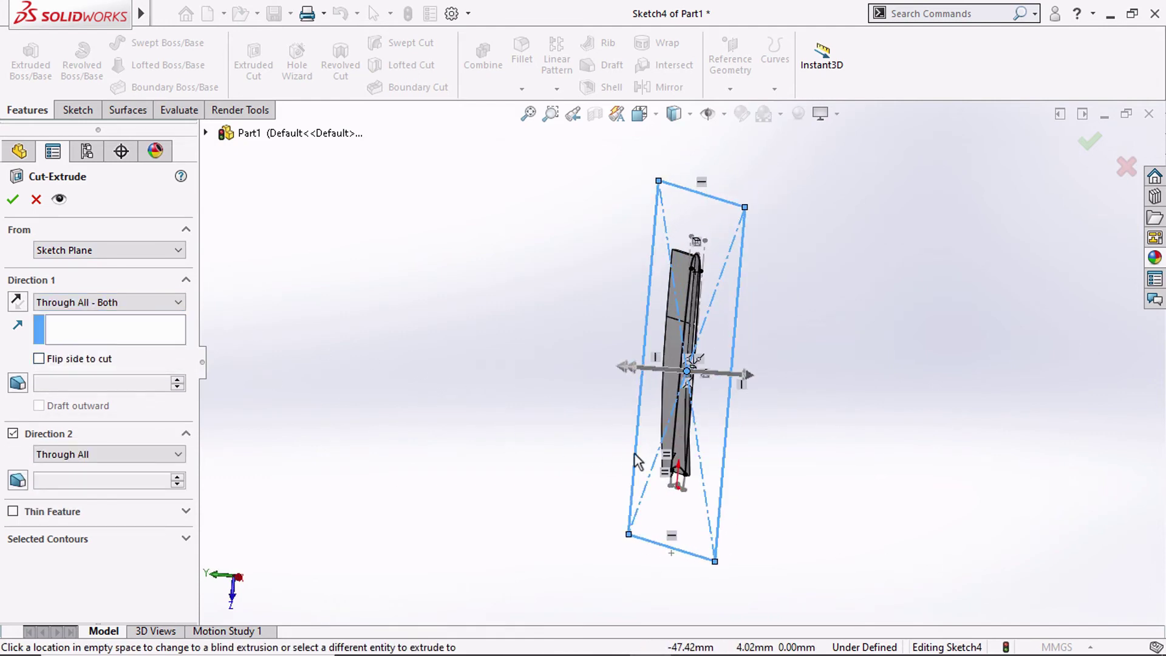
pyautogui.scroll(-6, 632, 456)
pyautogui.scroll(5, 631, 445)
pyautogui.moveTo(513, 386); pyautogui.dragTo(225, 437, button='middle')
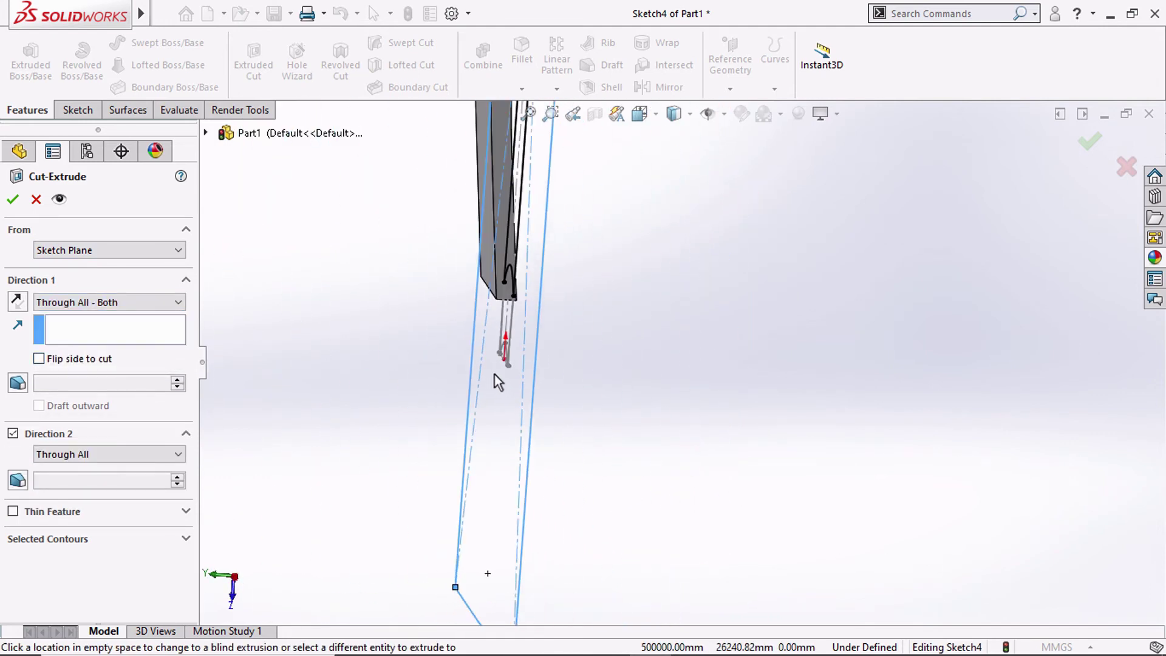
pyautogui.click(130, 454)
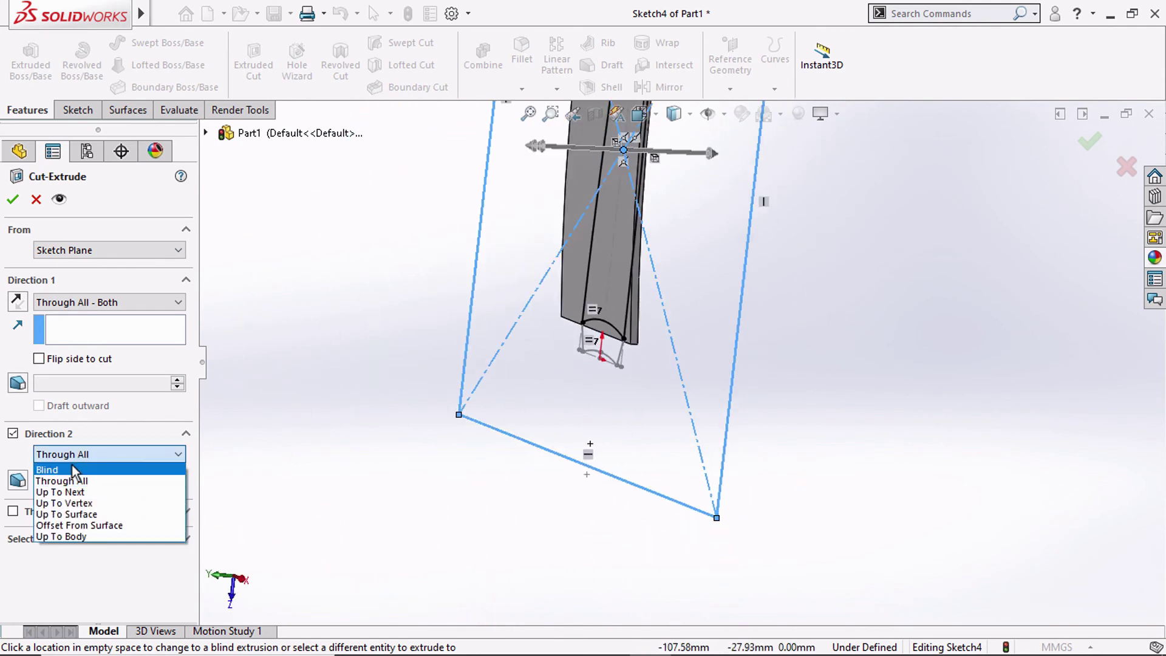
pyautogui.click(66, 468)
pyautogui.moveTo(391, 290)
pyautogui.mouseDown(button='middle')
pyautogui.moveTo(420, 317)
pyautogui.moveTo(468, 326)
pyautogui.moveTo(336, 343)
pyautogui.mouseUp(button='middle')
pyautogui.moveTo(487, 359)
pyautogui.mouseDown(button='middle')
pyautogui.moveTo(468, 359)
pyautogui.moveTo(497, 299)
pyautogui.moveTo(562, 330)
pyautogui.moveTo(429, 311)
pyautogui.mouseUp(button='middle')
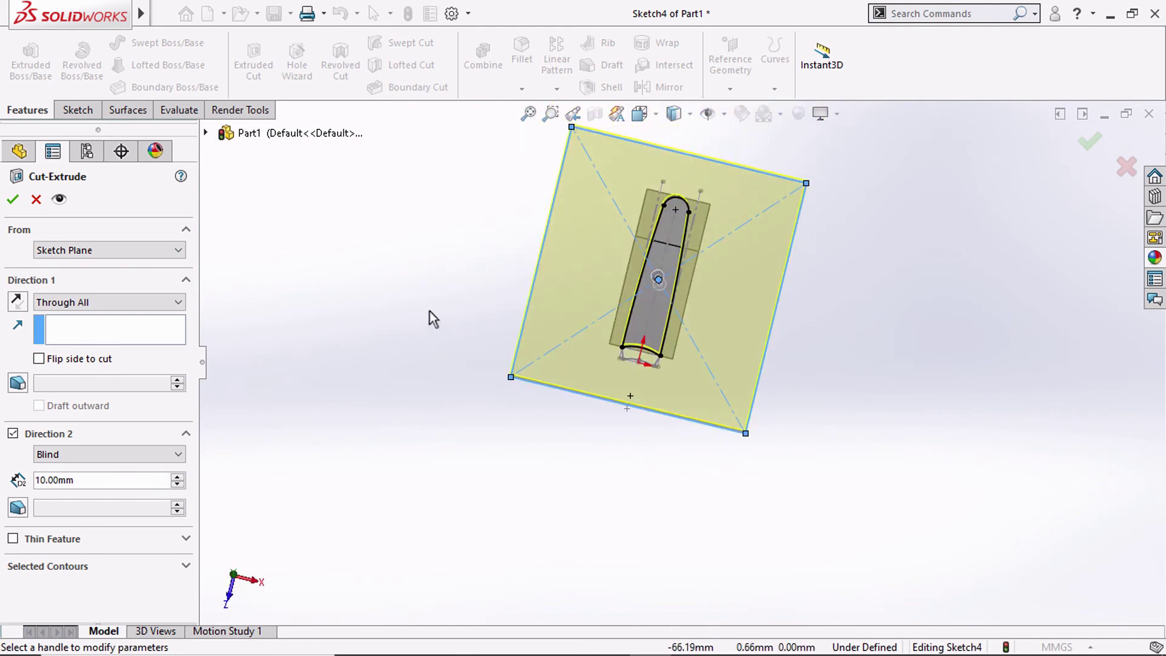
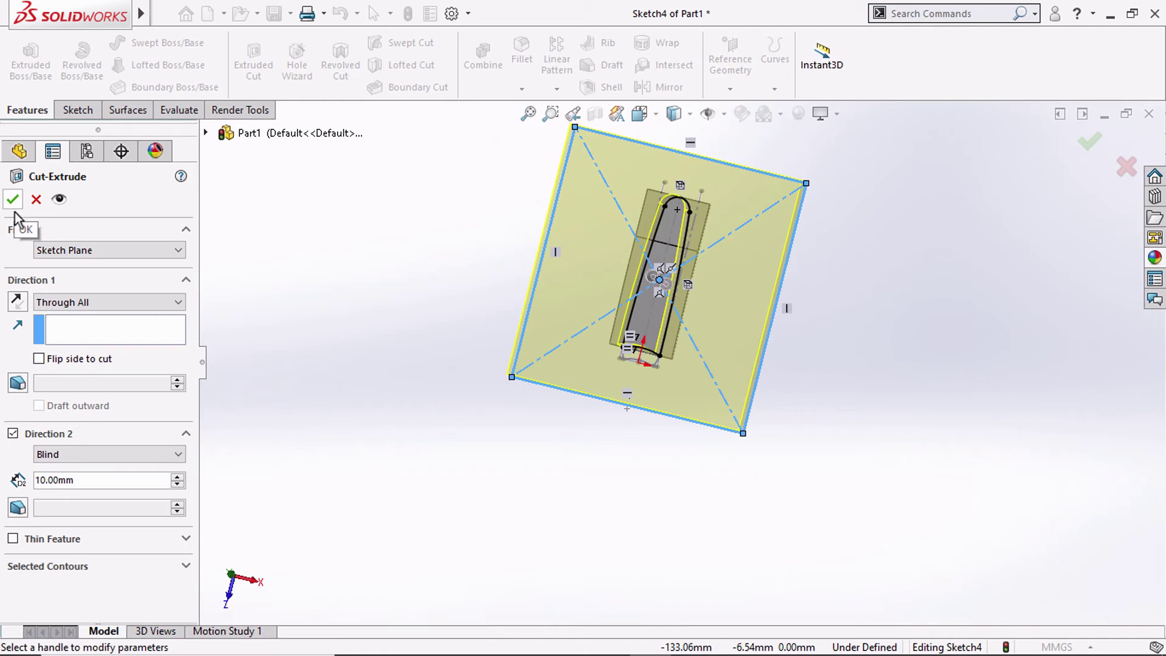
# Make the cut Through All in one reversed direction with Direction 2 off, and accept it
pyautogui.click(75, 303)
pyautogui.click(57, 437)
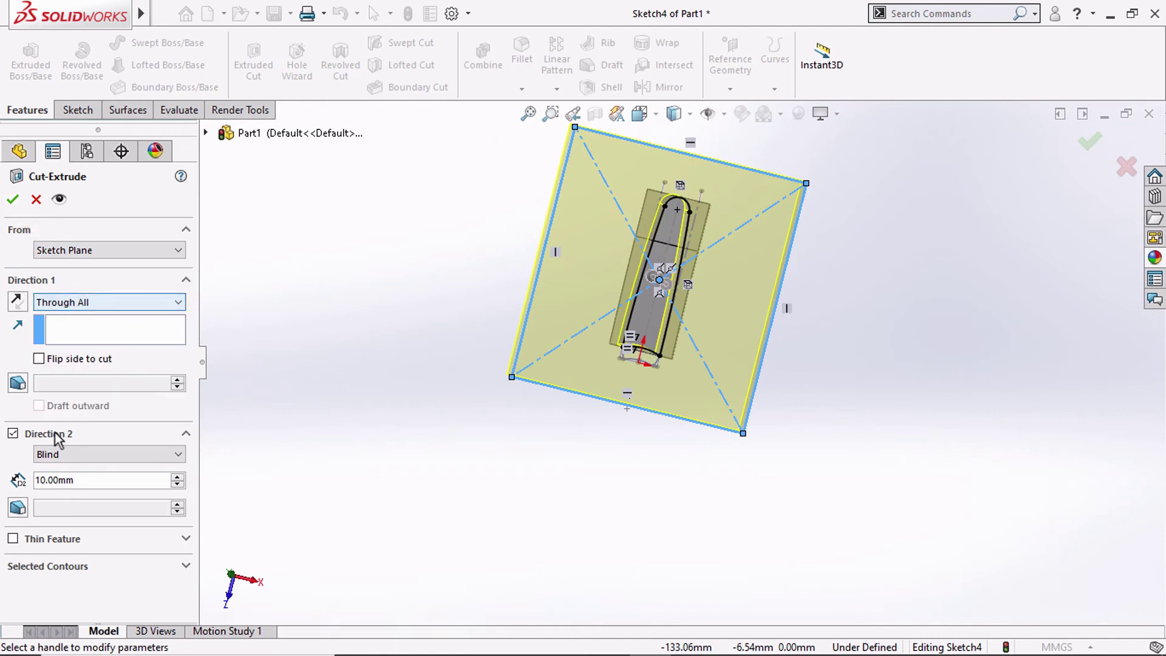
pyautogui.click(13, 434)
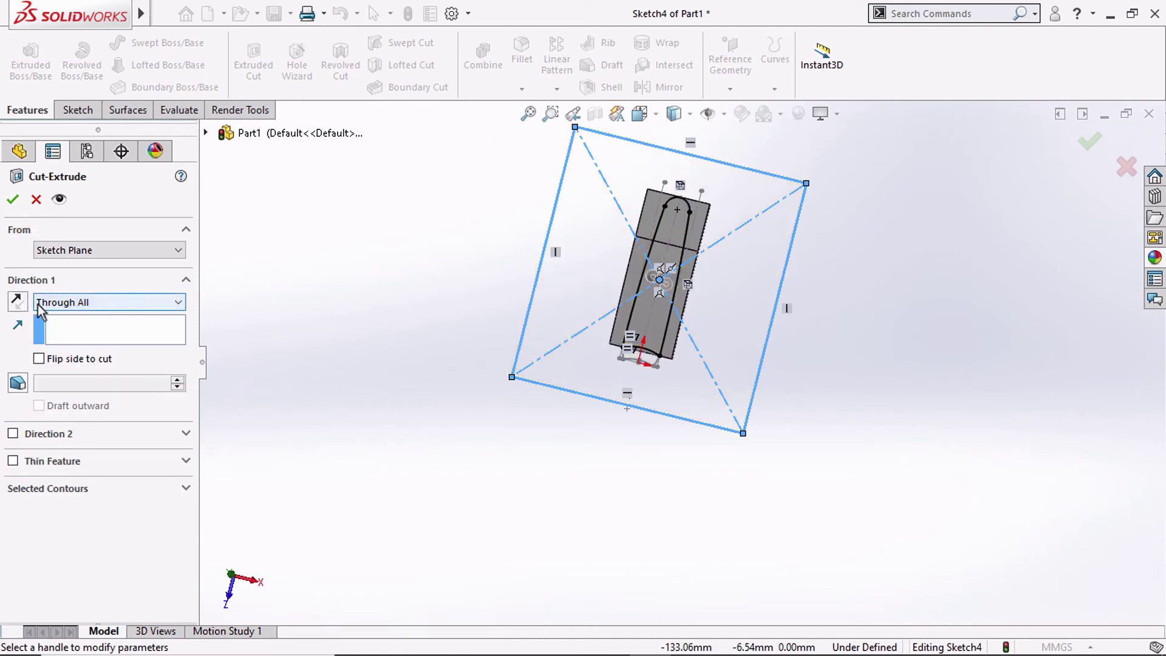
pyautogui.click(17, 300)
pyautogui.moveTo(500, 354); pyautogui.dragTo(437, 356, button='middle')
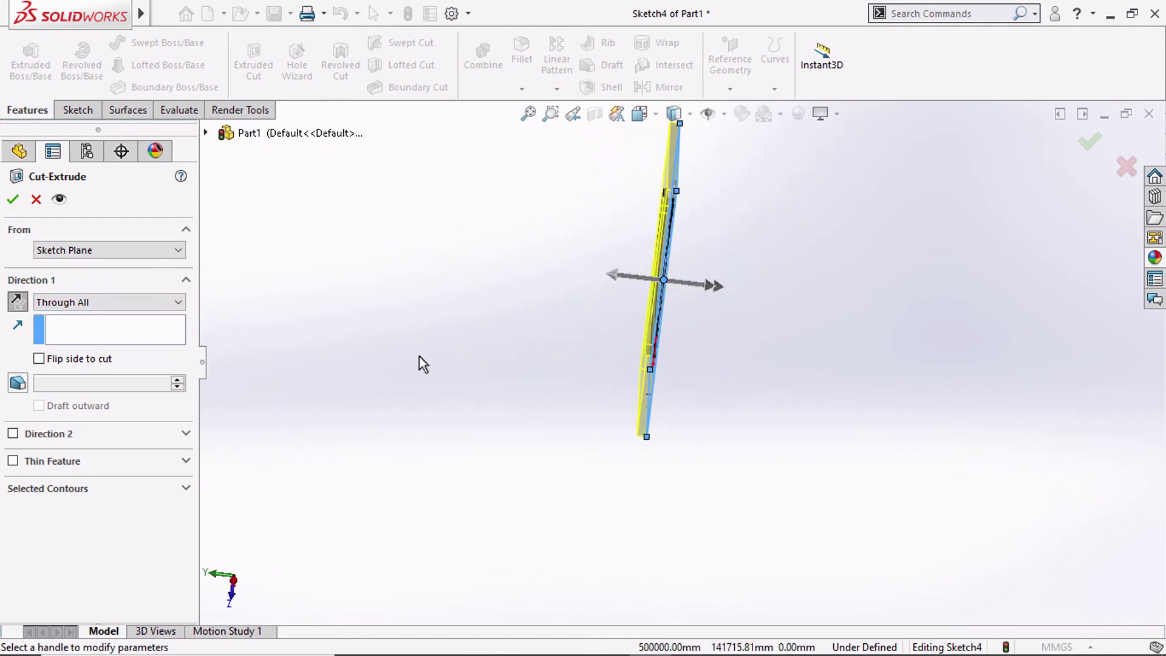
pyautogui.click(13, 199)
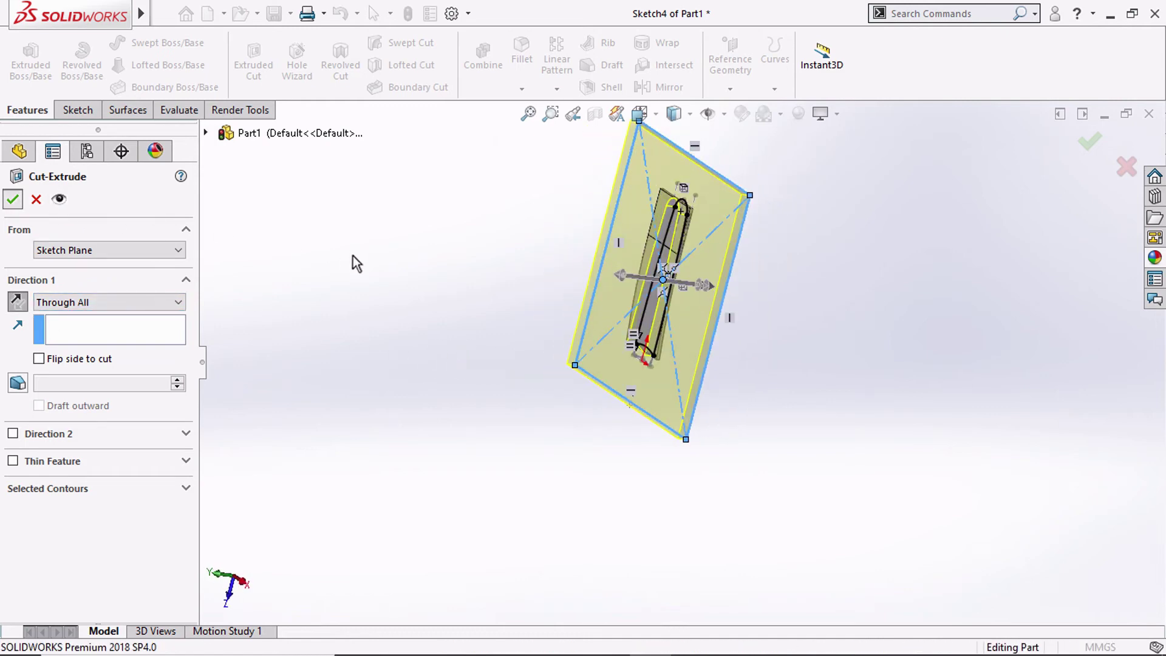
# Inspect the trimmed blade from the Front, Top, Right and Isometric views
pyautogui.scroll(-3, 663, 332)
pyautogui.moveTo(663, 332)
pyautogui.mouseDown(button='middle')
pyautogui.moveTo(635, 396)
pyautogui.moveTo(697, 260)
pyautogui.moveTo(625, 163)
pyautogui.mouseUp(button='middle')
pyautogui.click(639, 114)
pyautogui.click(661, 189)
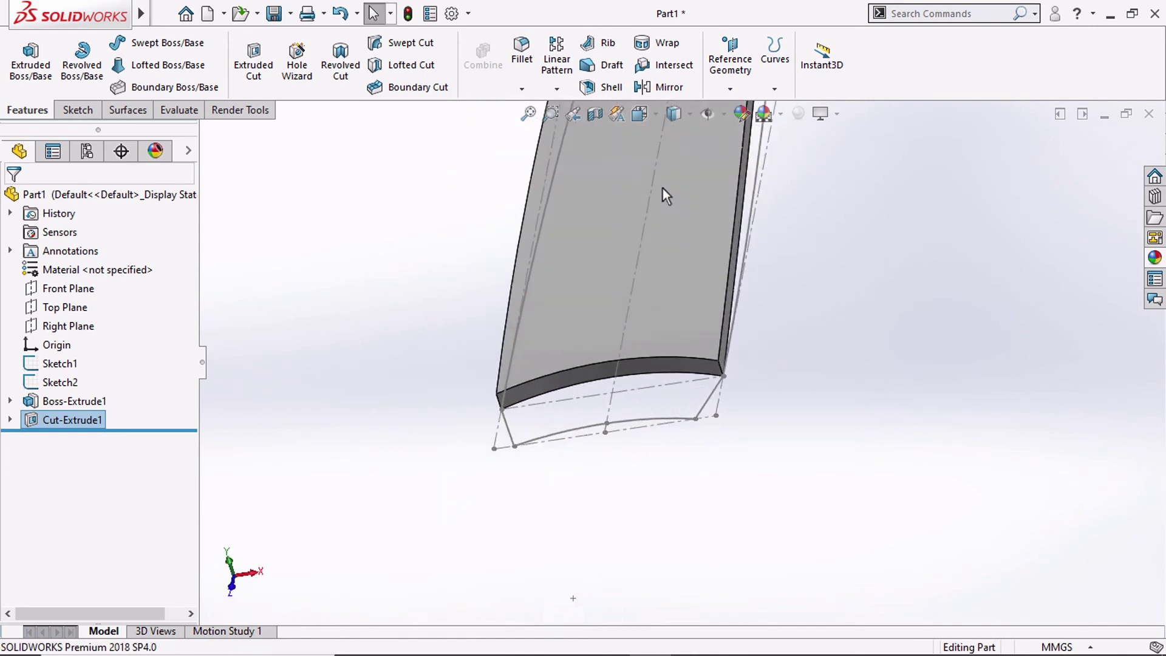
pyautogui.click(639, 113)
pyautogui.click(664, 161)
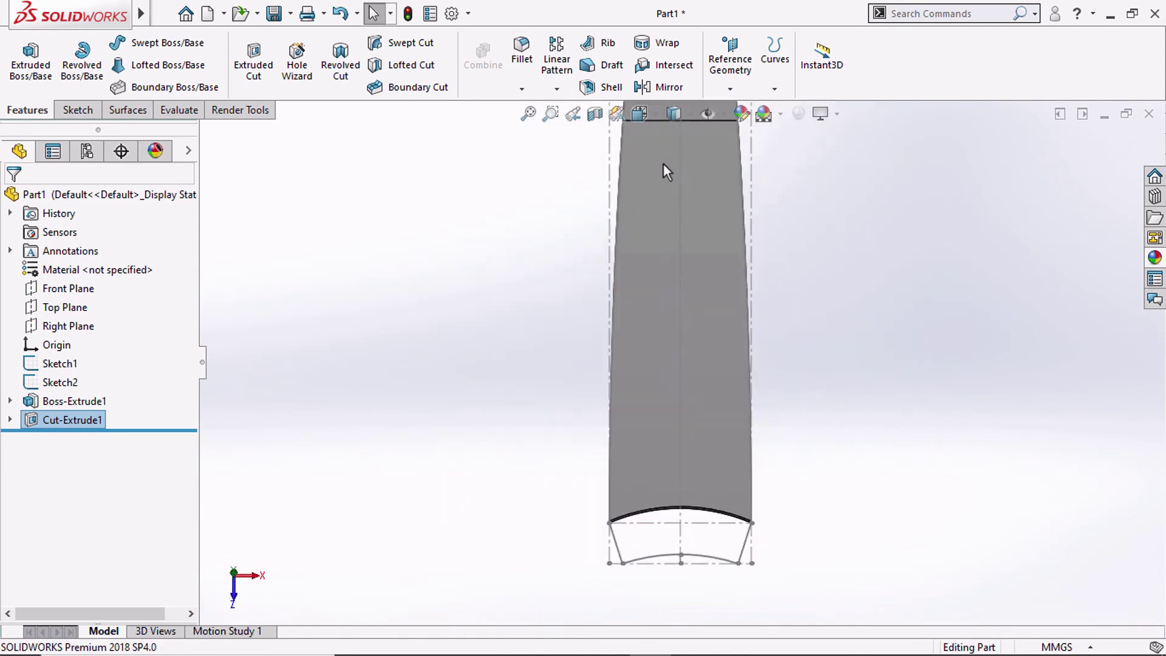
pyautogui.click(641, 114)
pyautogui.click(684, 184)
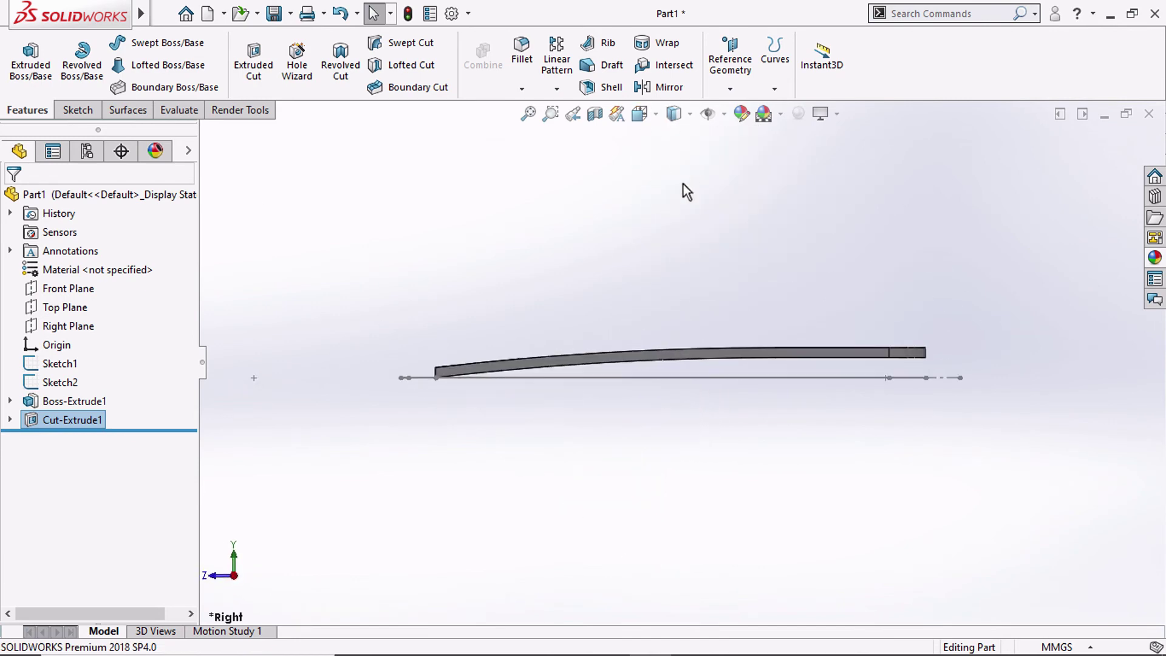
pyautogui.click(639, 113)
pyautogui.click(736, 162)
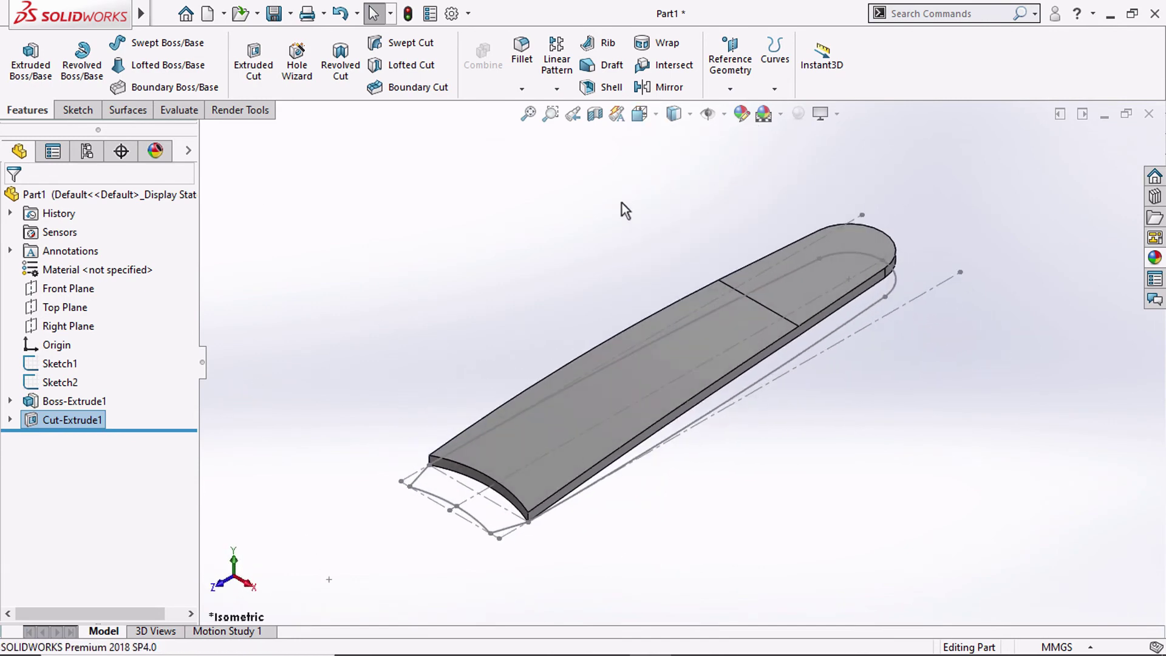
# Add reference plane Plane1 at a 3.90 mm offset from the Top Plane, then select it
pyautogui.press('z')
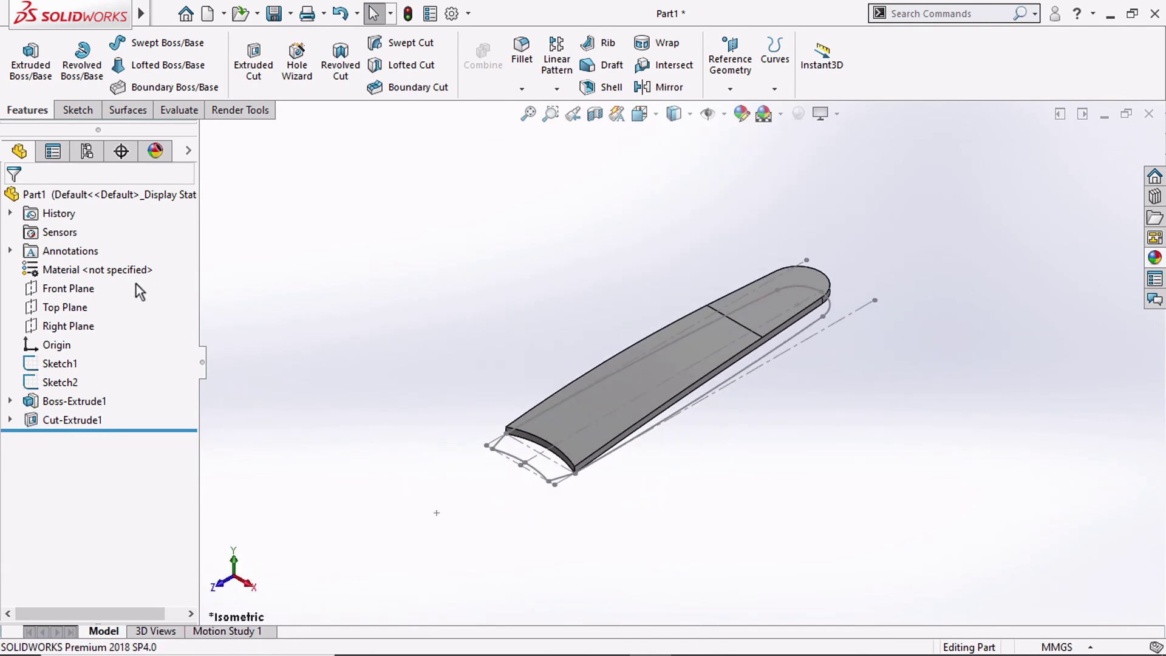
pyautogui.click(67, 307)
pyautogui.click(730, 89)
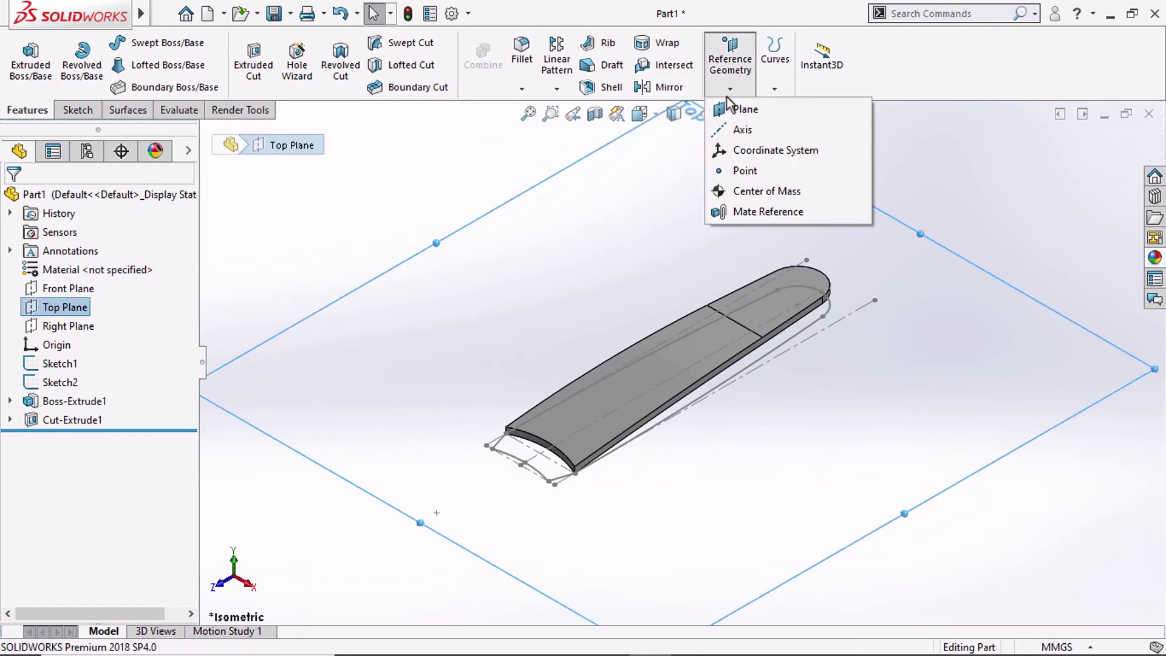
pyautogui.click(737, 109)
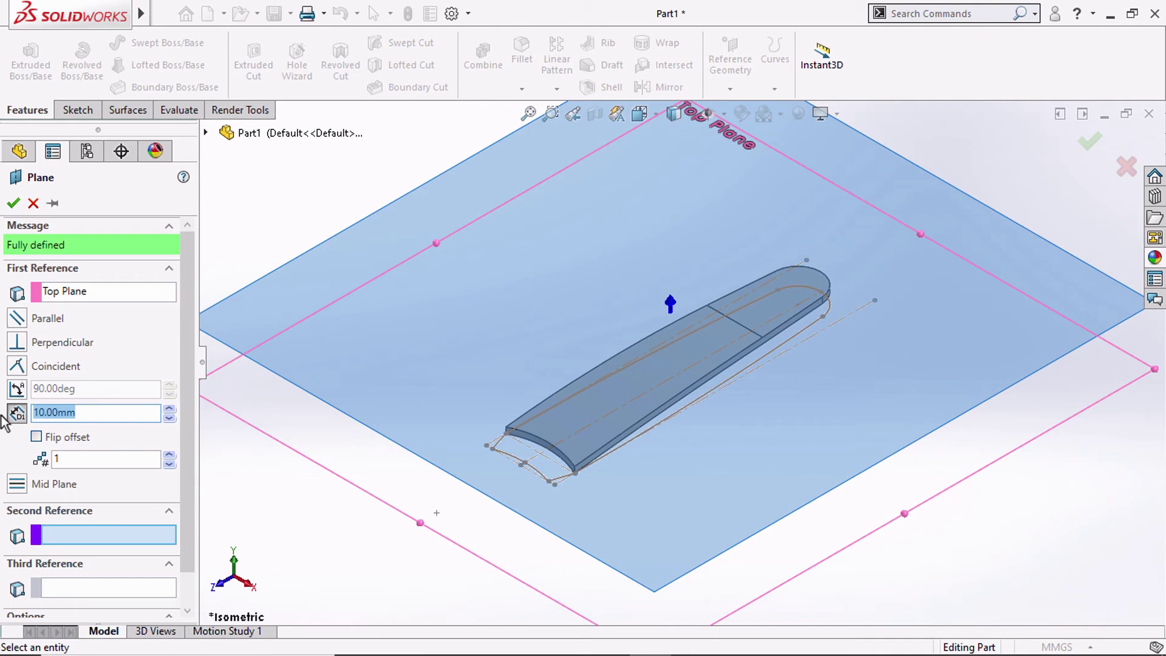
pyautogui.write('90')
pyautogui.press('Return')
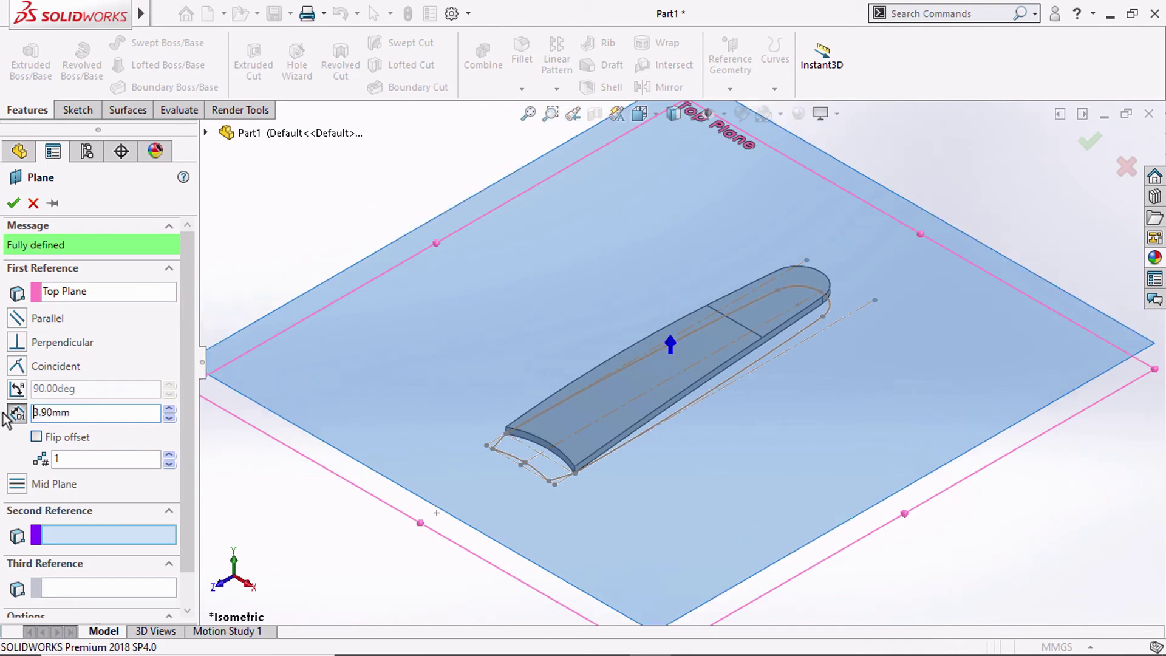
pyautogui.click(14, 204)
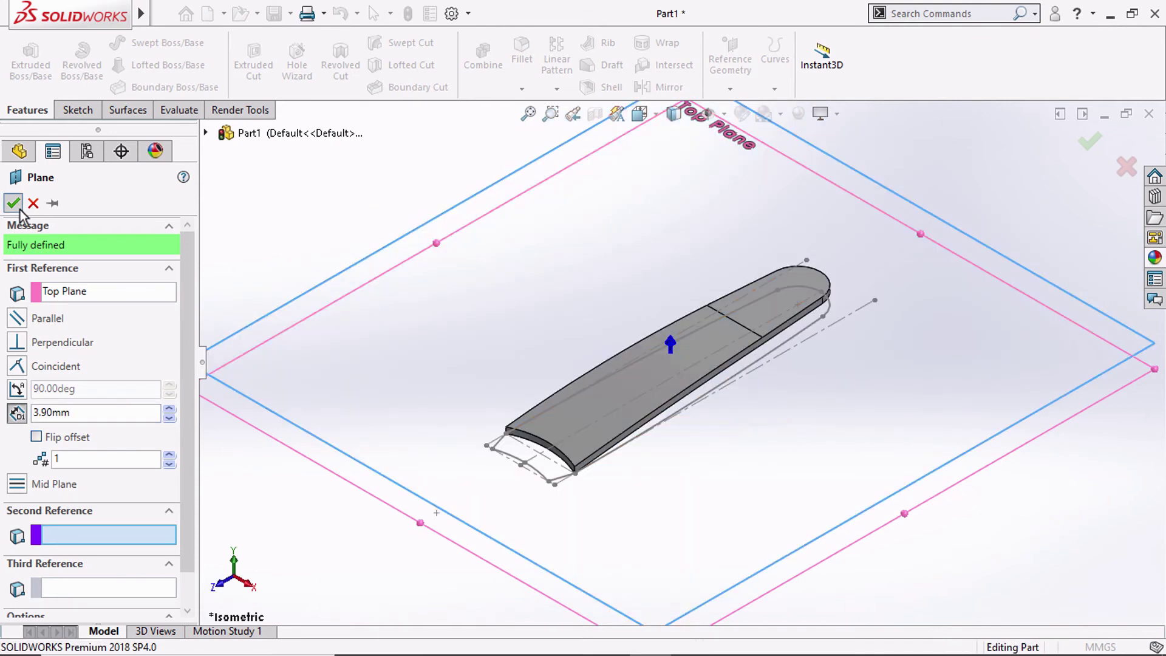
pyautogui.scroll(-2, 547, 457)
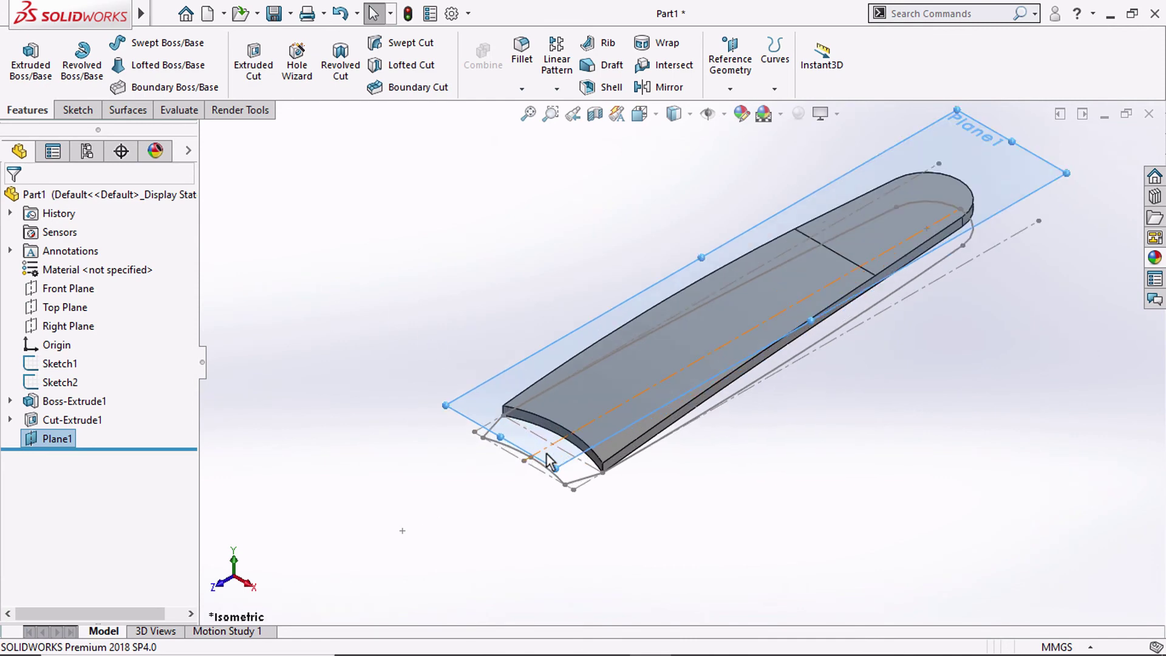
pyautogui.click(484, 412)
# Start a sketch on Plane1 and convert Sketch2's curved tip arc into it
pyautogui.click(555, 351)
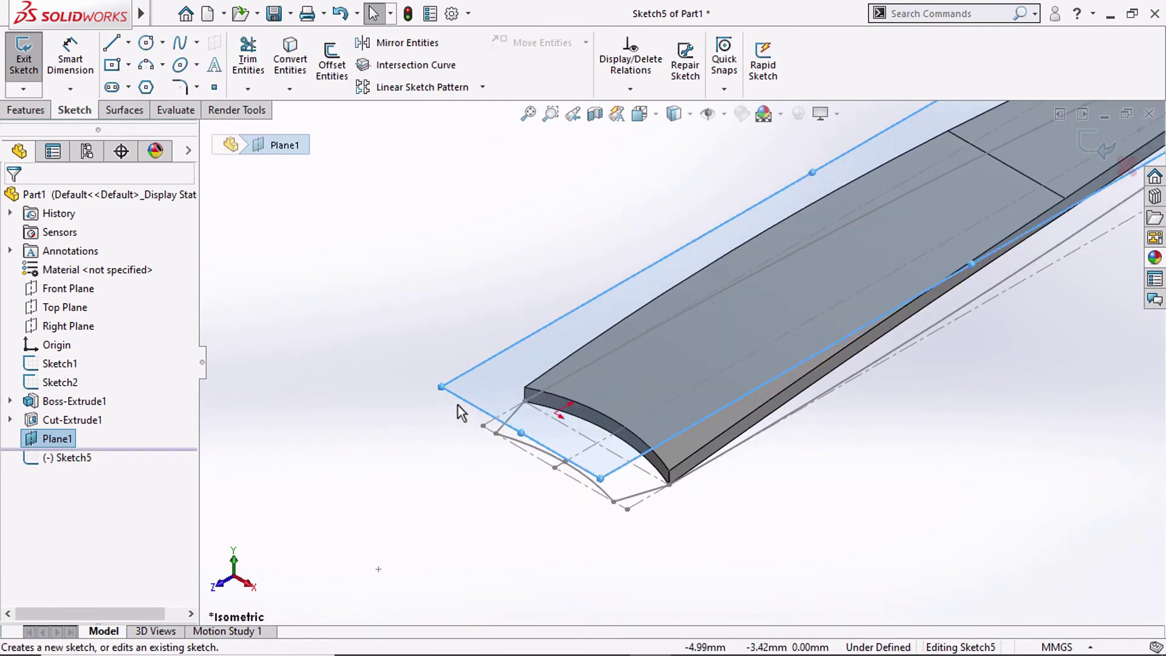
pyautogui.scroll(-3, 516, 449)
pyautogui.click(540, 448)
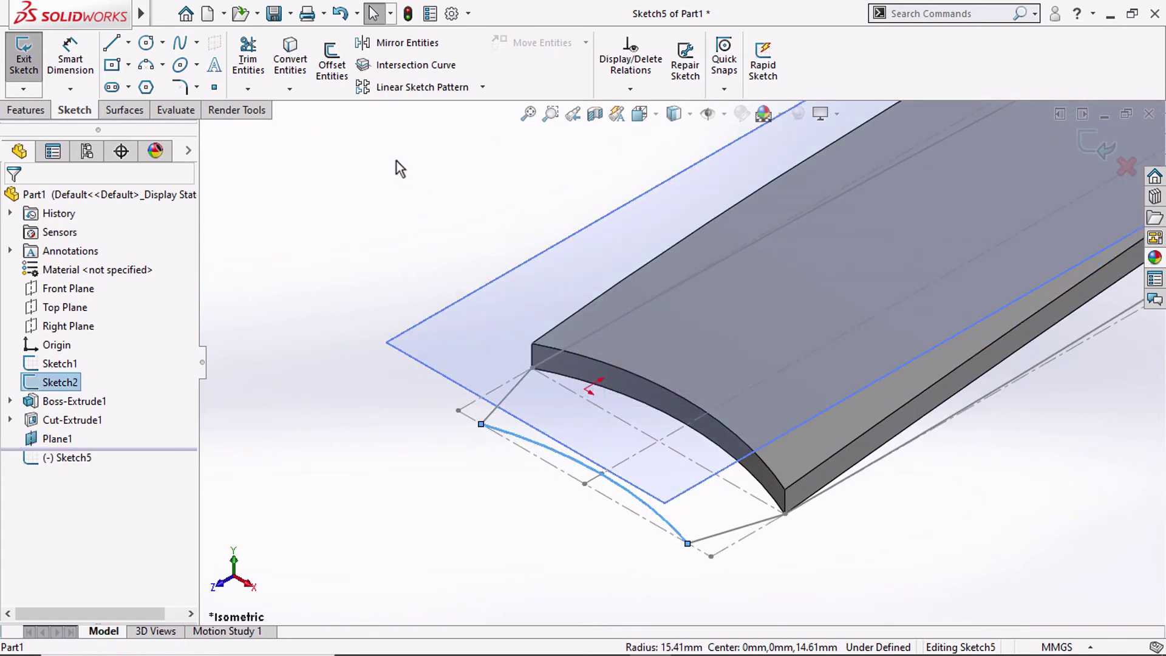
pyautogui.click(290, 59)
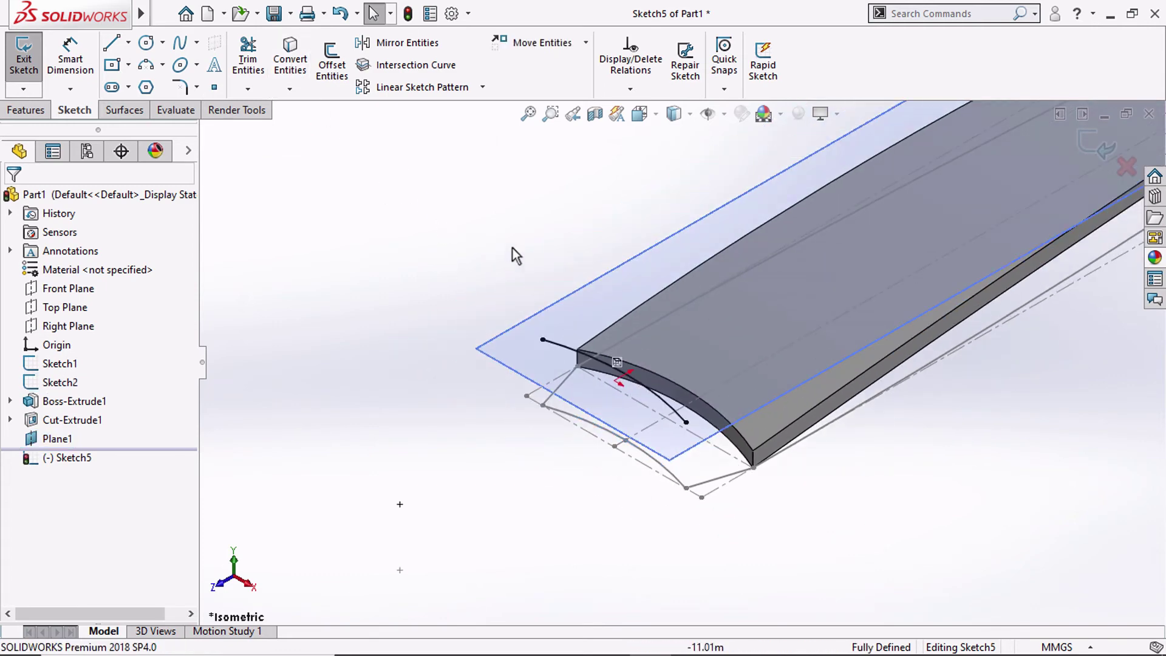
pyautogui.click(639, 114)
pyautogui.click(736, 162)
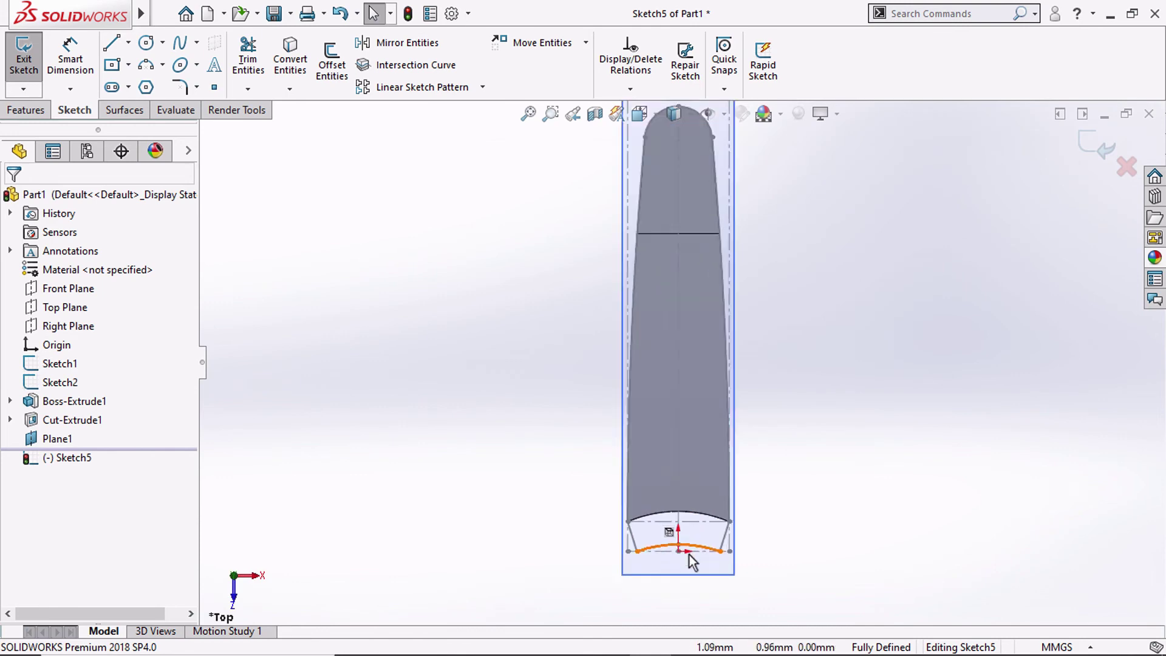
pyautogui.scroll(-10, 693, 562)
# Make the copied arc construction geometry and hide Sketch2
pyautogui.click(688, 340)
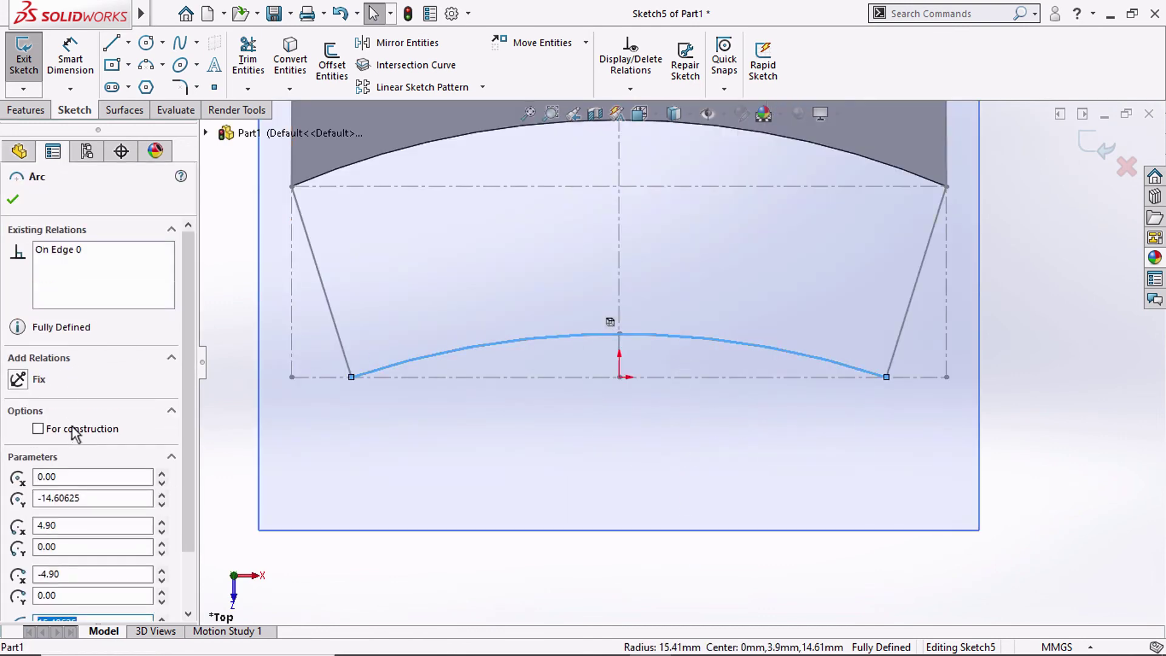
pyautogui.click(424, 554)
pyautogui.click(332, 315)
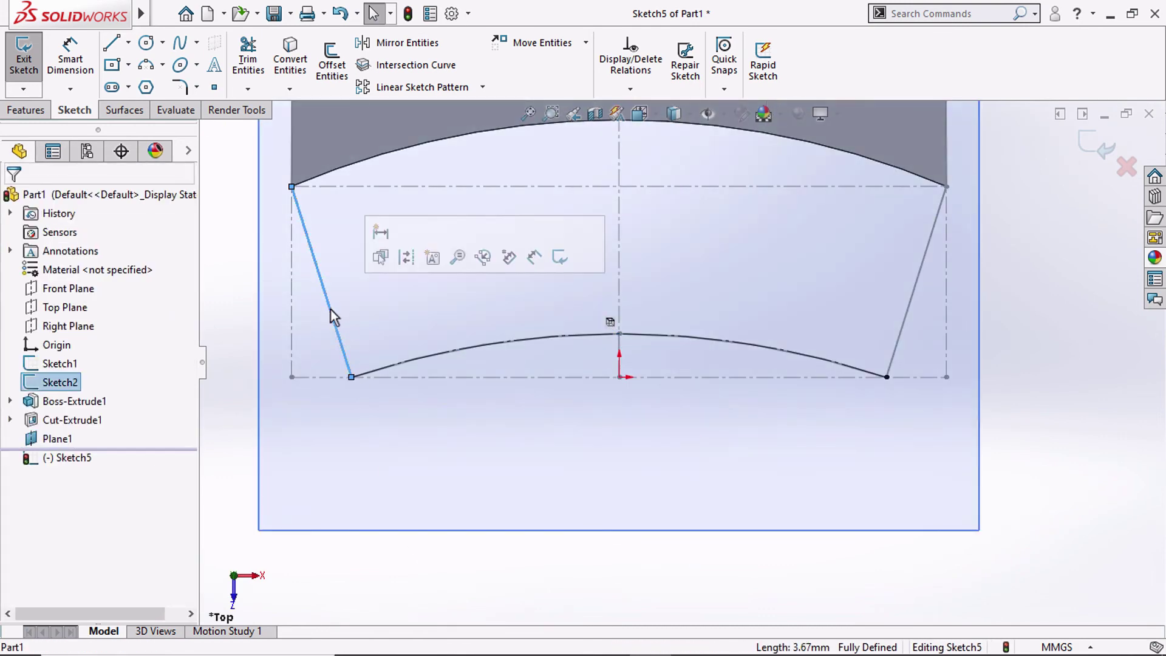
pyautogui.click(67, 383)
pyautogui.click(79, 351)
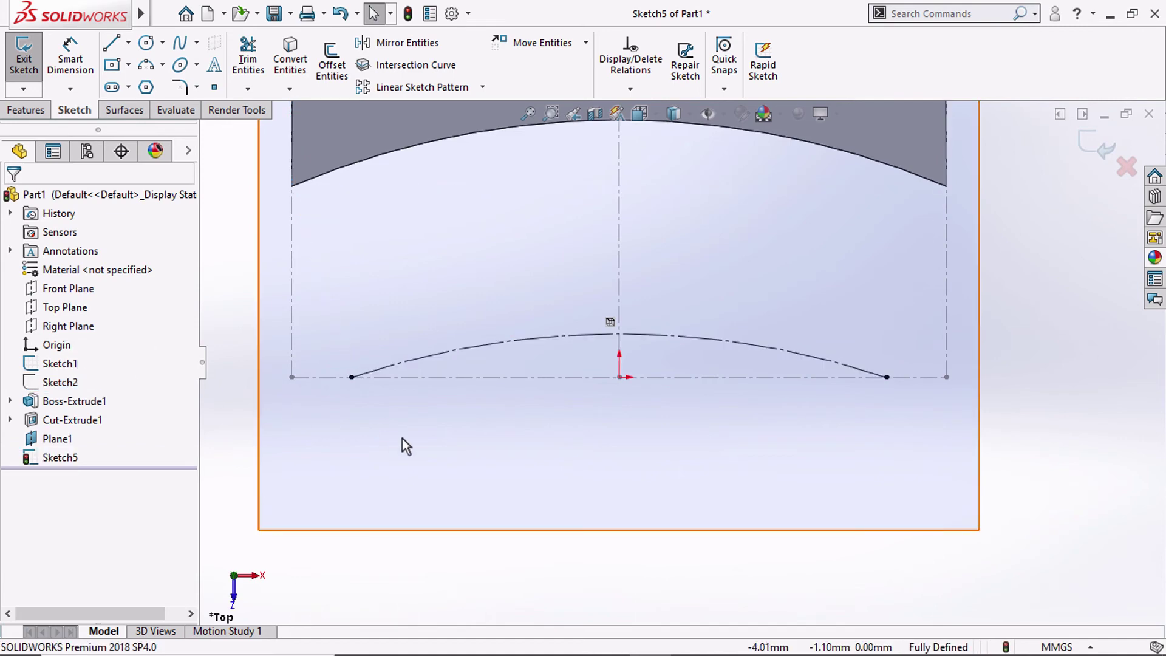
pyautogui.click(432, 361)
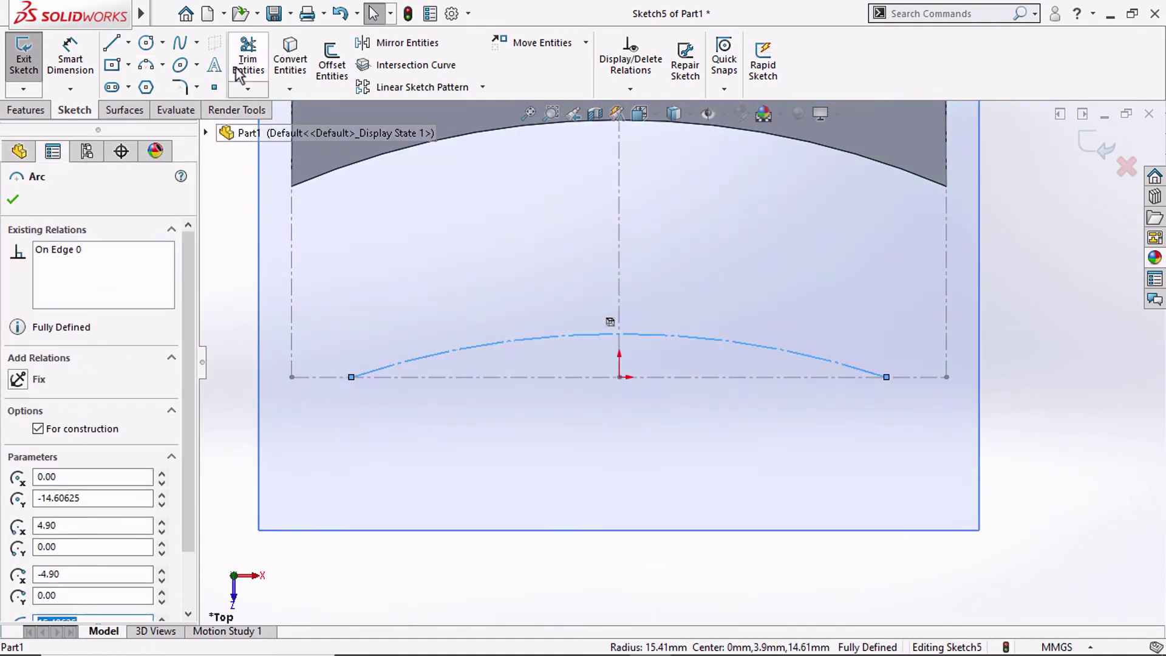
# Offset the construction arc 0.10 mm to both sides and place the 0.10 dimension above it
pyautogui.click(324, 73)
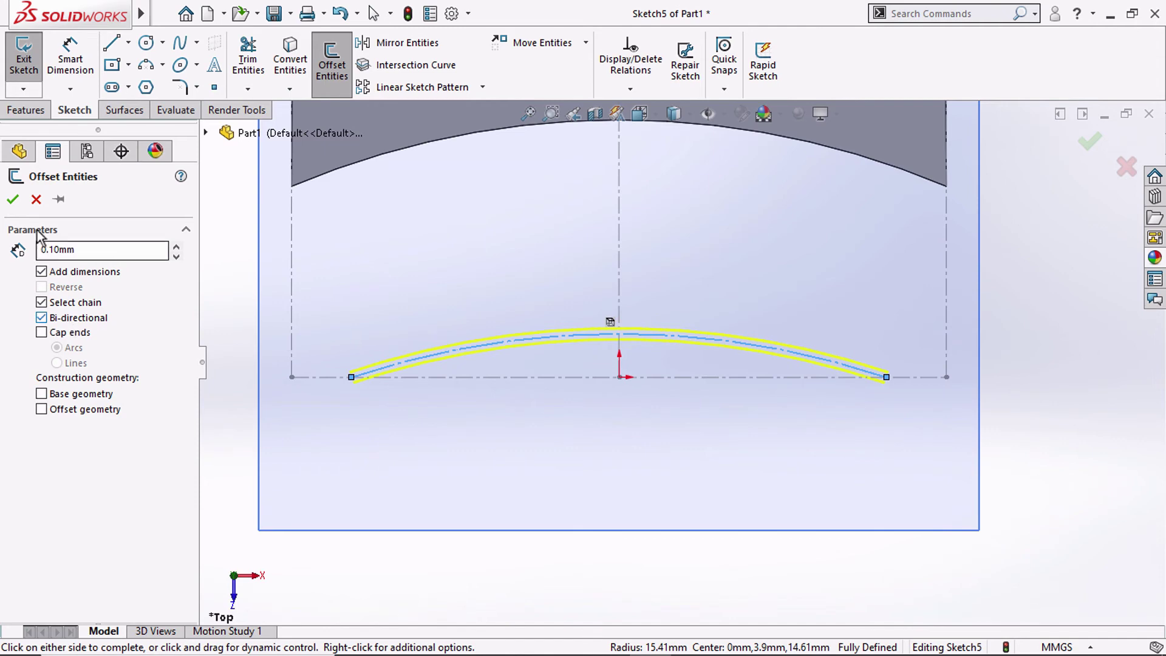
pyautogui.click(13, 199)
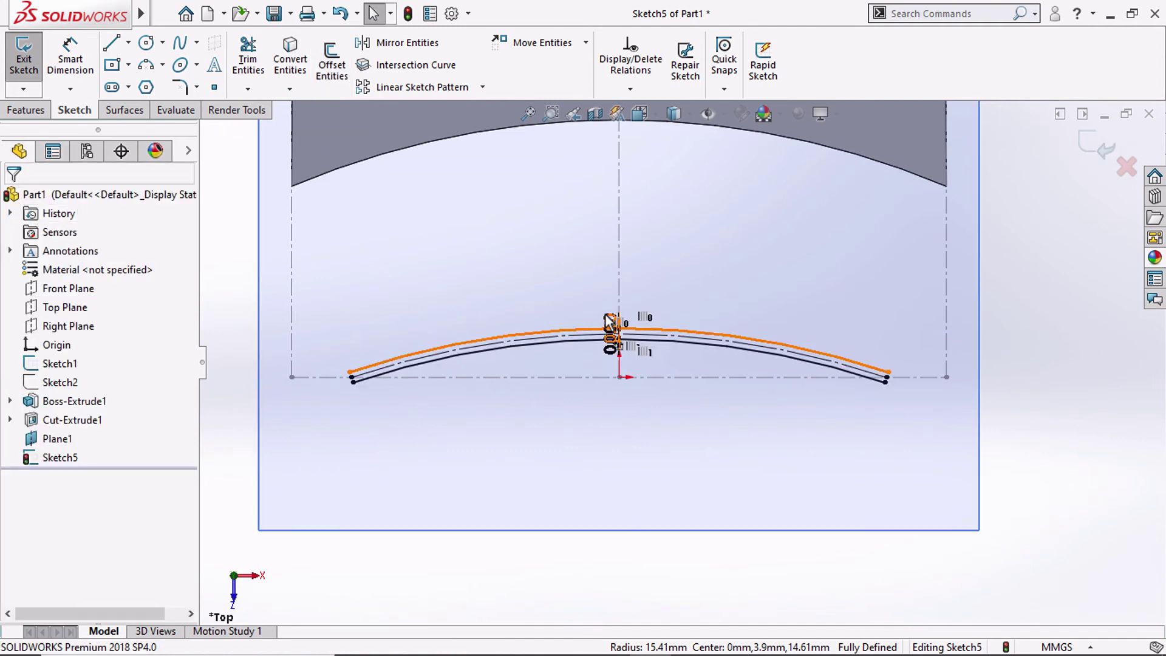
pyautogui.moveTo(619, 321); pyautogui.dragTo(658, 240)
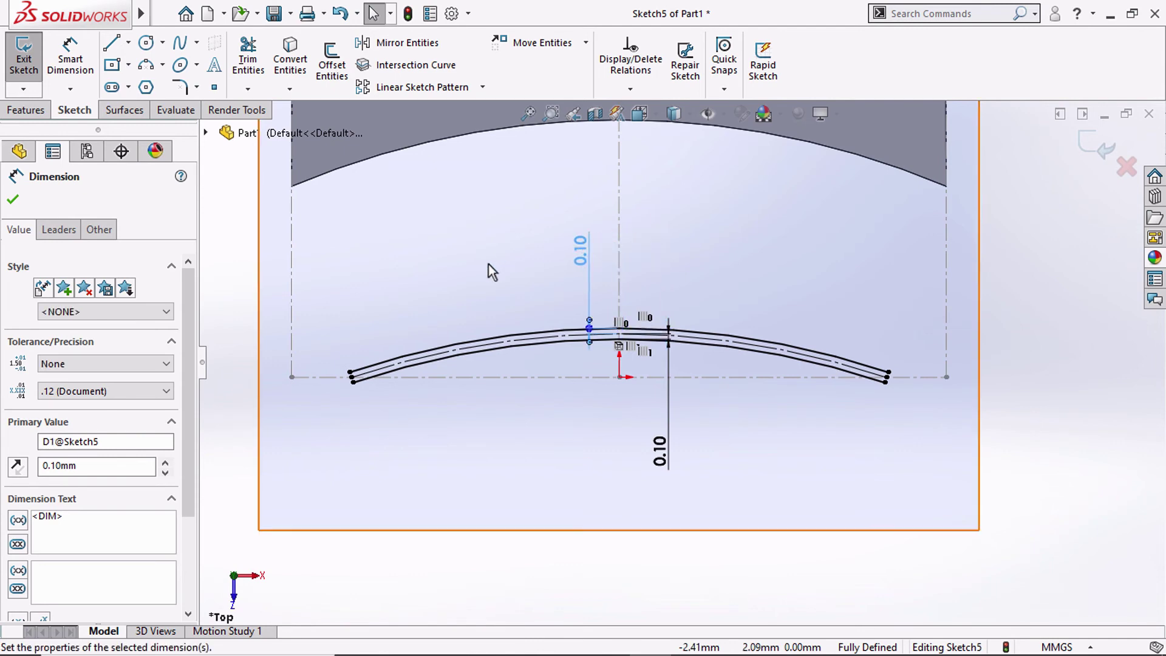
pyautogui.click(377, 271)
# Close the left and right ends of the offset arcs with short 0.20 lines
pyautogui.click(111, 43)
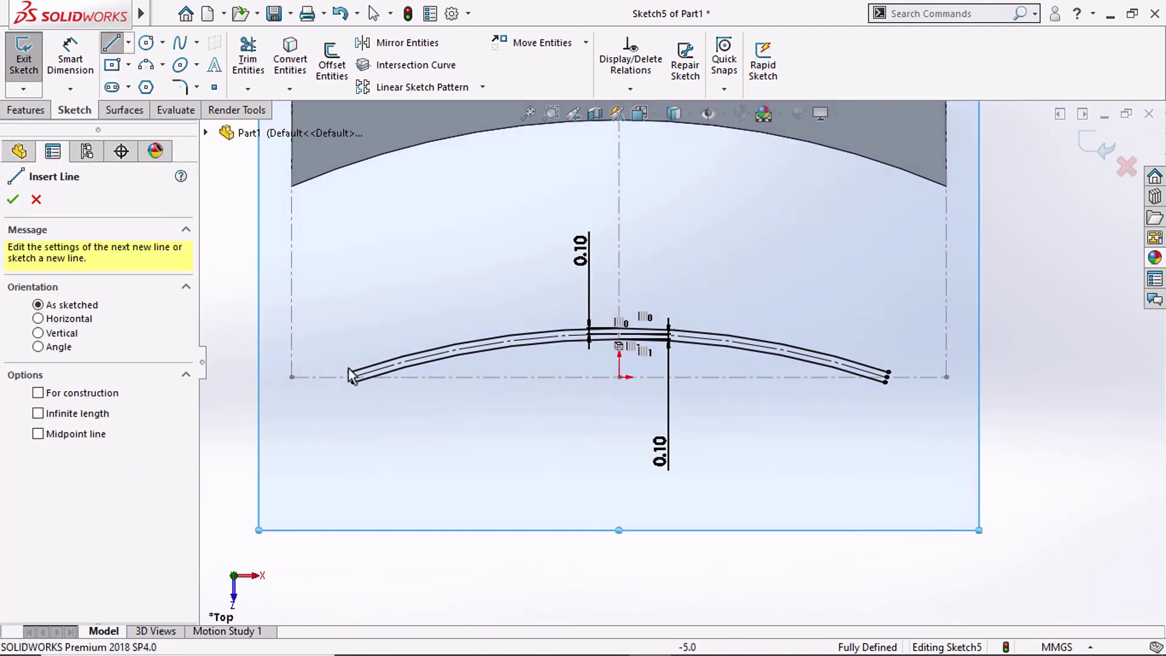
pyautogui.scroll(-3, 400, 373)
pyautogui.click(412, 370)
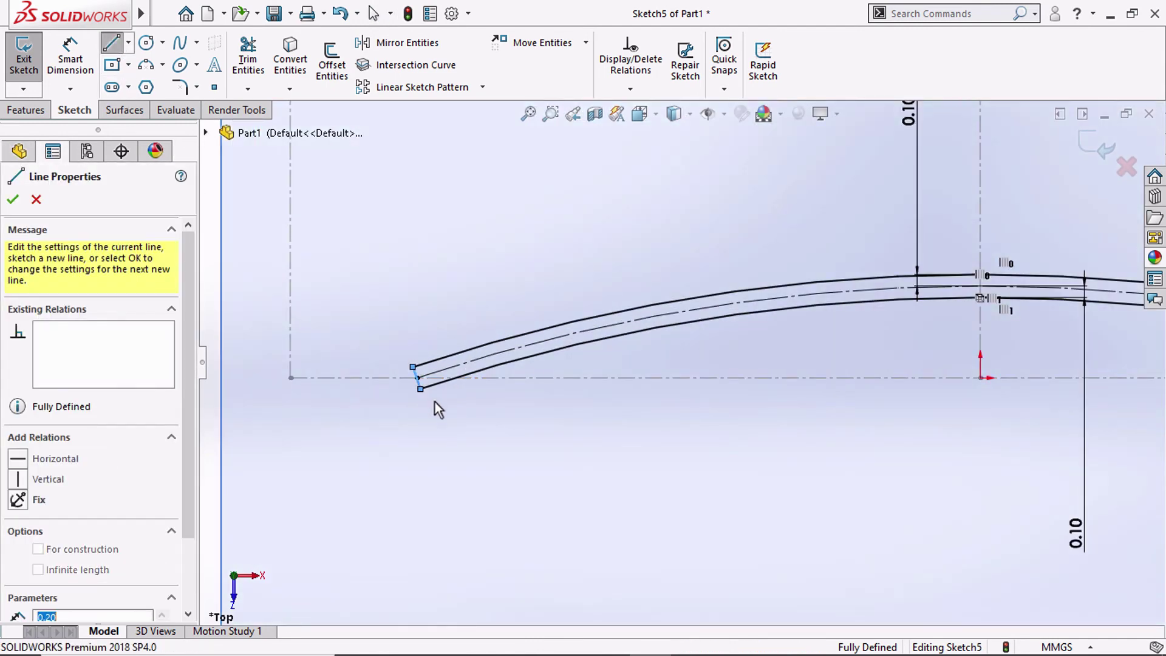
pyautogui.scroll(2, 434, 402)
pyautogui.scroll(2, 706, 398)
pyautogui.scroll(-3, 1056, 373)
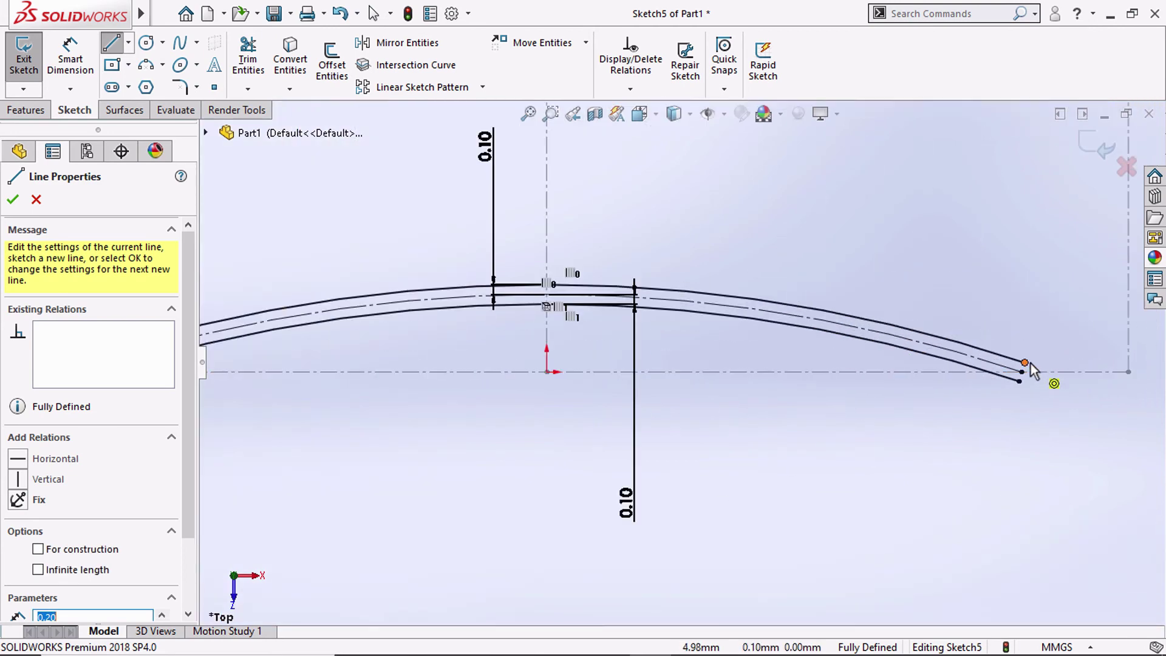
pyautogui.click(1024, 362)
pyautogui.click(1020, 380)
pyautogui.scroll(3, 598, 427)
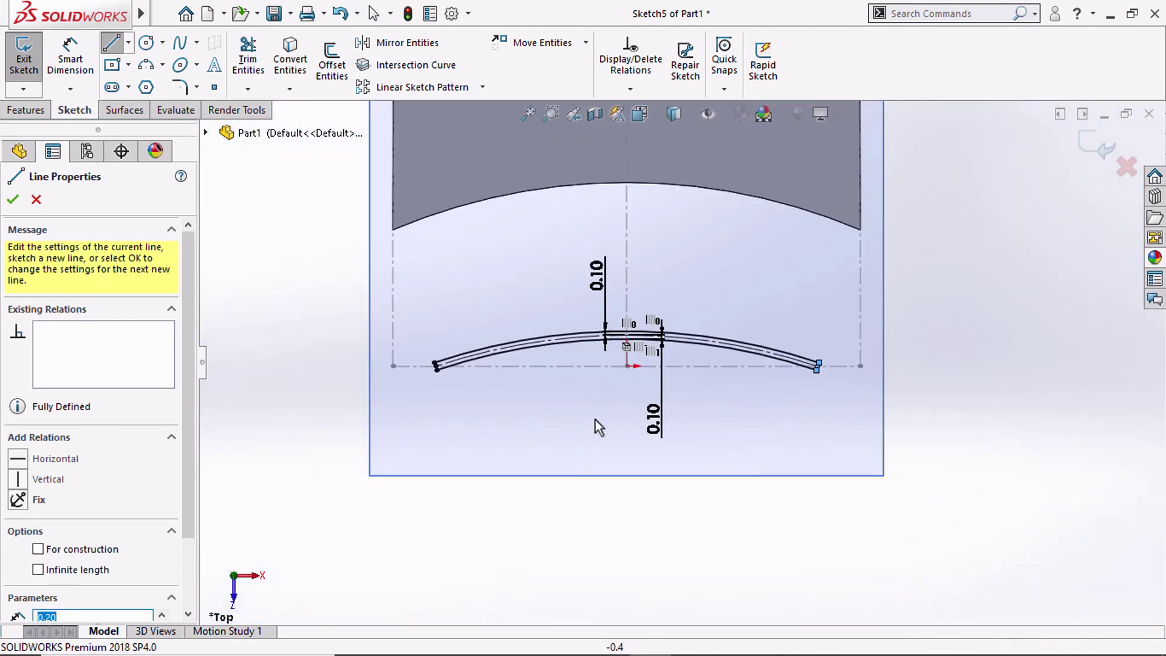
pyautogui.moveTo(595, 421)
pyautogui.mouseDown(button='middle')
pyautogui.moveTo(473, 330)
pyautogui.moveTo(435, 343)
pyautogui.moveTo(955, 189)
pyautogui.mouseUp(button='middle')
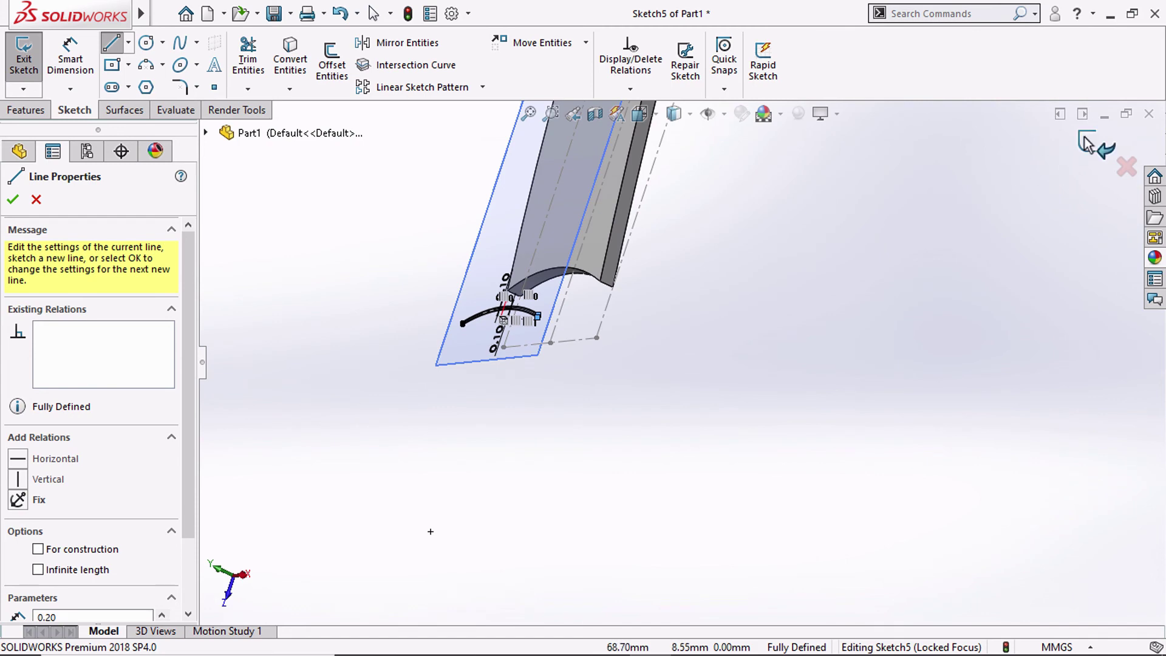
pyautogui.scroll(-3, 559, 290)
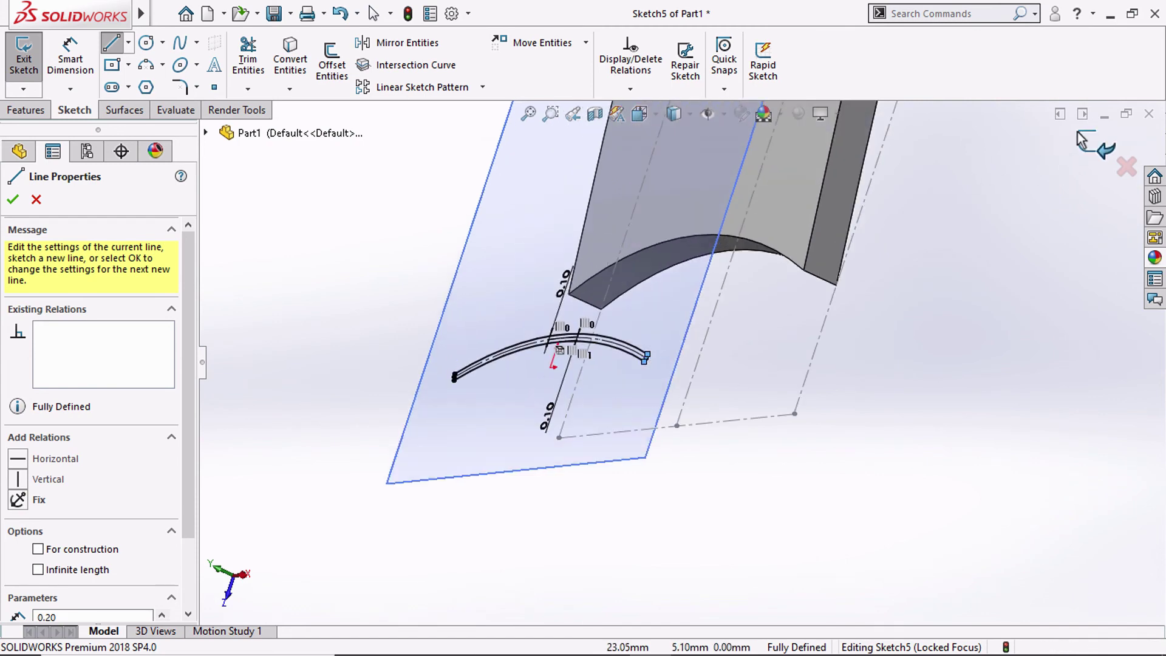
pyautogui.click(1081, 140)
# Exit the profile sketch, hide Plane1, and begin a new 3D sketch
pyautogui.click(497, 277)
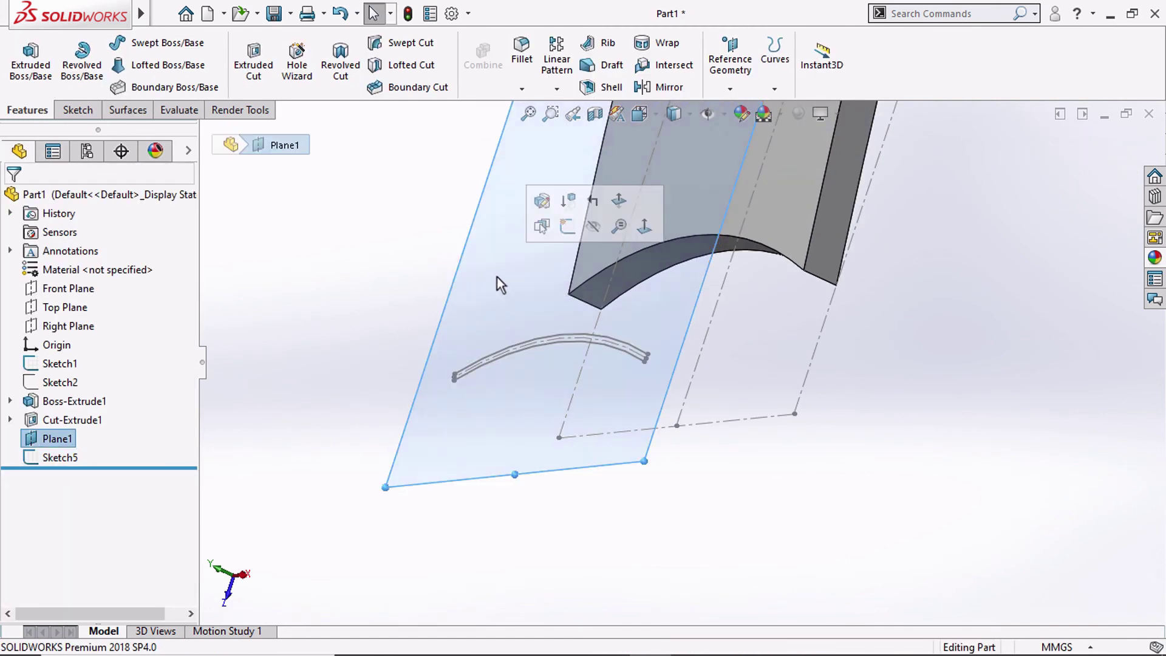
pyautogui.click(581, 238)
pyautogui.moveTo(581, 240)
pyautogui.mouseDown(button='middle')
pyautogui.moveTo(637, 301)
pyautogui.moveTo(526, 293)
pyautogui.moveTo(531, 318)
pyautogui.moveTo(234, 167)
pyautogui.mouseUp(button='middle')
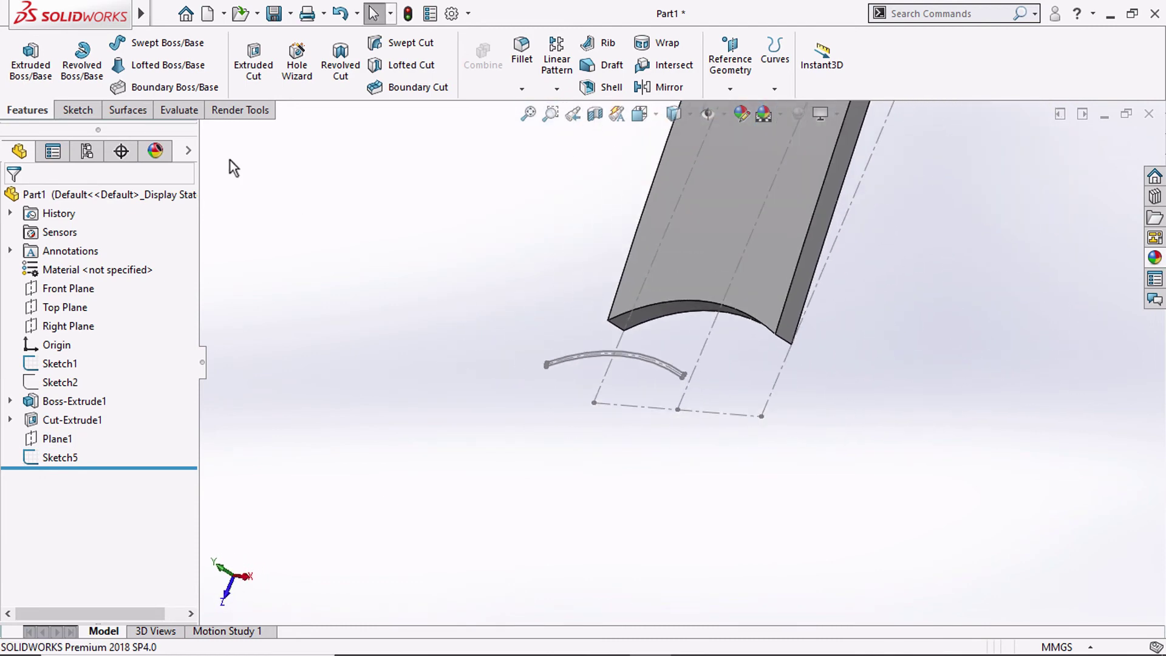
pyautogui.click(89, 111)
pyautogui.click(25, 90)
pyautogui.click(52, 130)
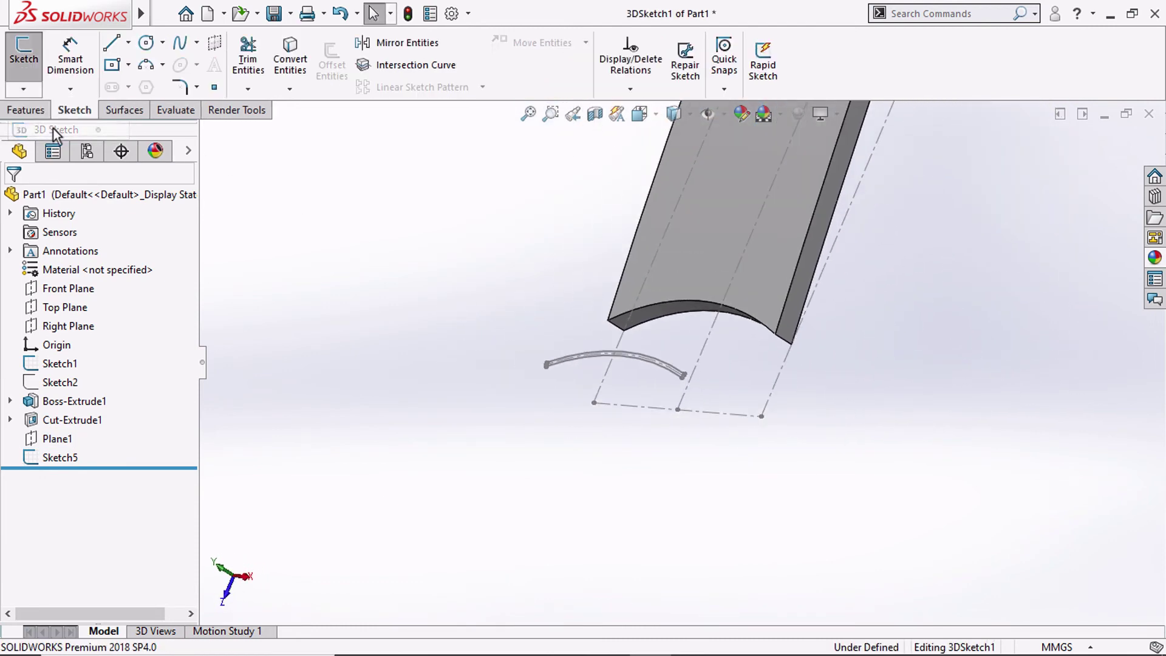
# Draw two 3D lines joining the end face's corners to the profile's ends
pyautogui.click(111, 42)
pyautogui.scroll(-4, 766, 343)
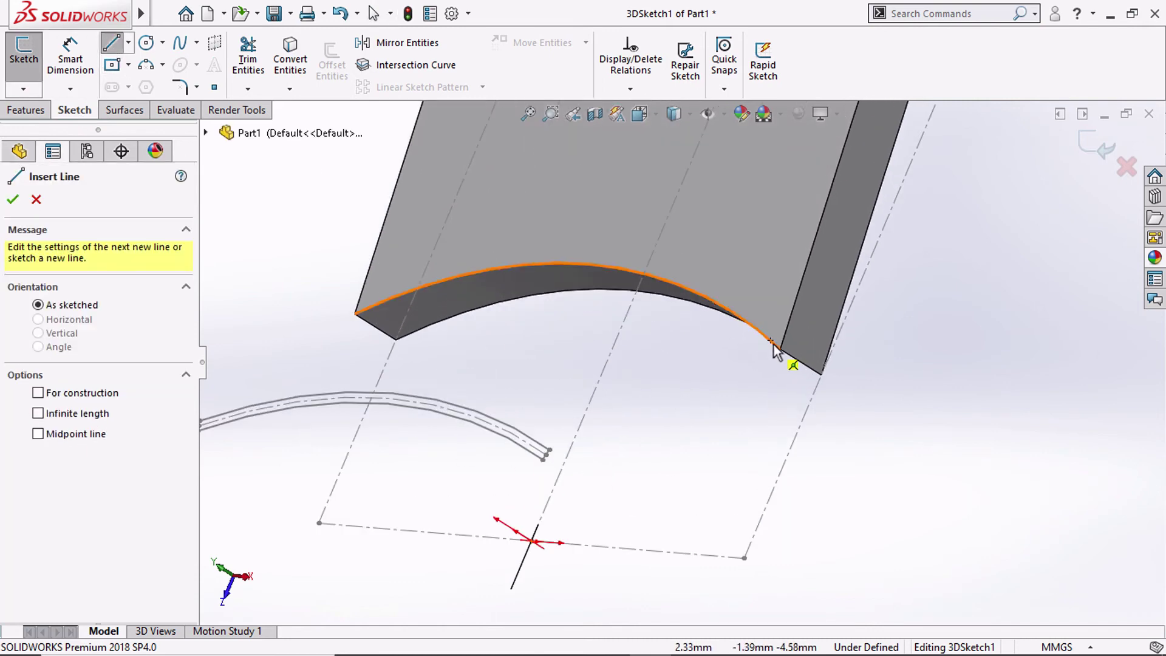
pyautogui.click(771, 344)
pyautogui.scroll(-3, 547, 440)
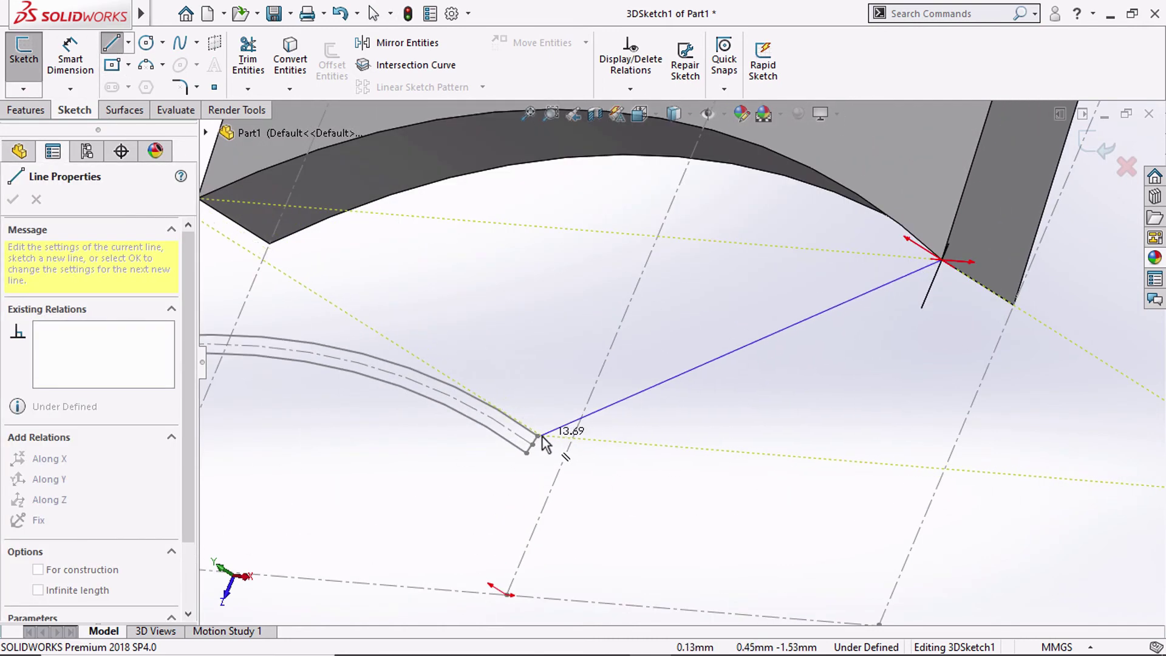
pyautogui.click(538, 435)
pyautogui.press('Escape')
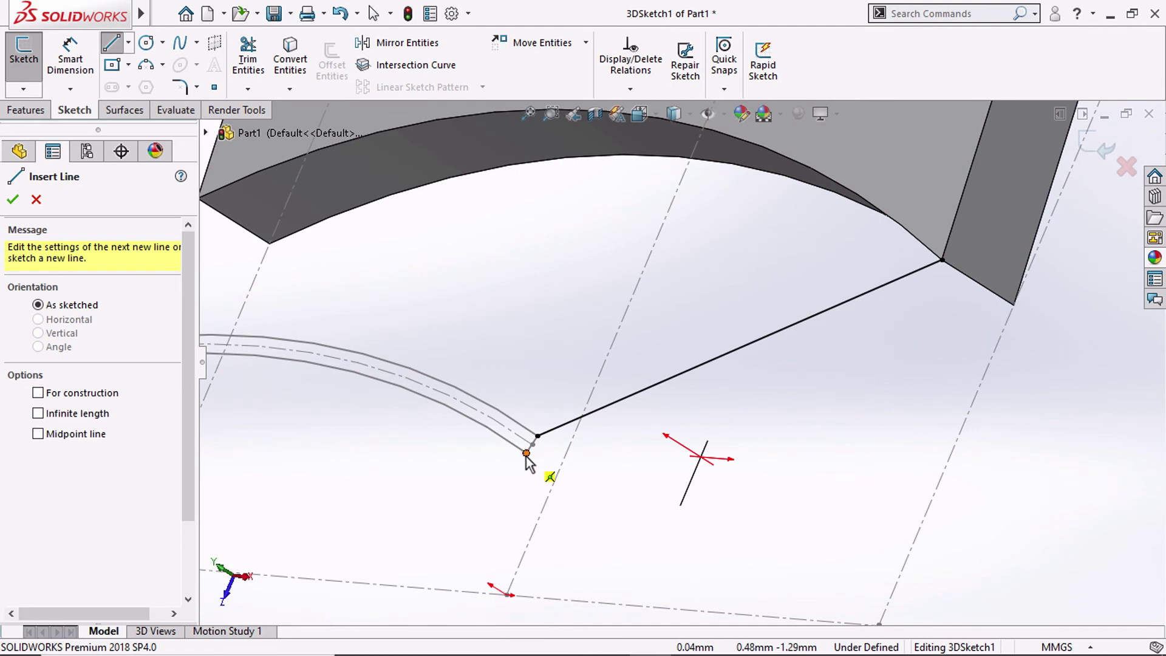
pyautogui.click(526, 454)
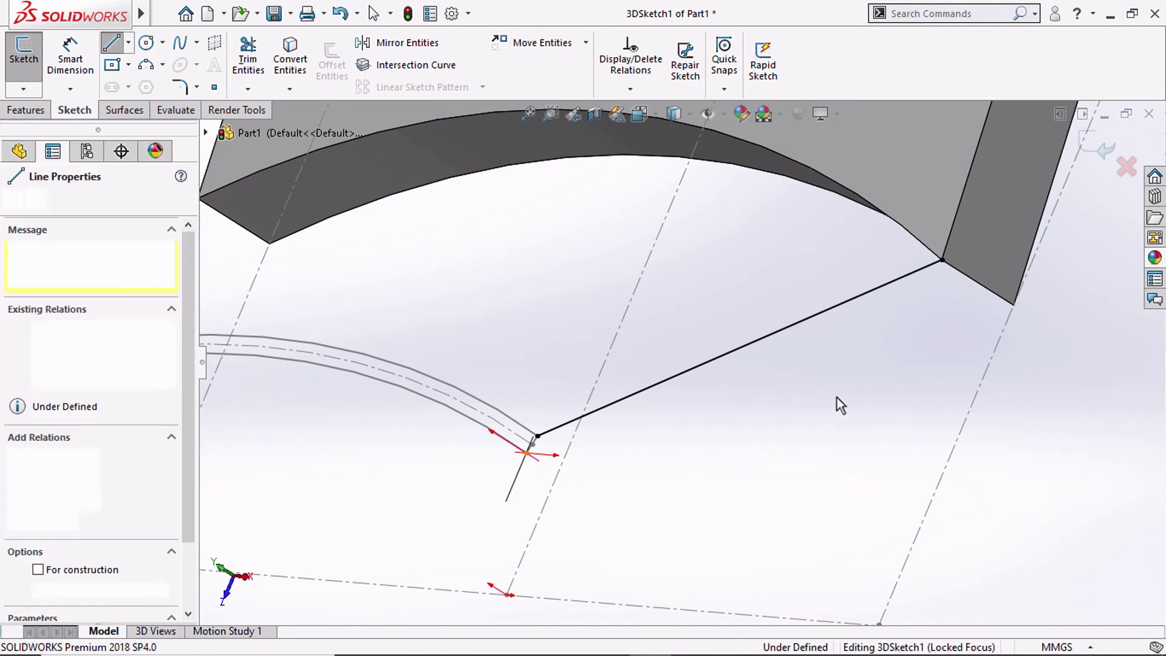
pyautogui.click(1013, 304)
pyautogui.press('Escape')
# Draw the remaining two connecting lines at the other end and finish 3DSketch1
pyautogui.scroll(5, 686, 425)
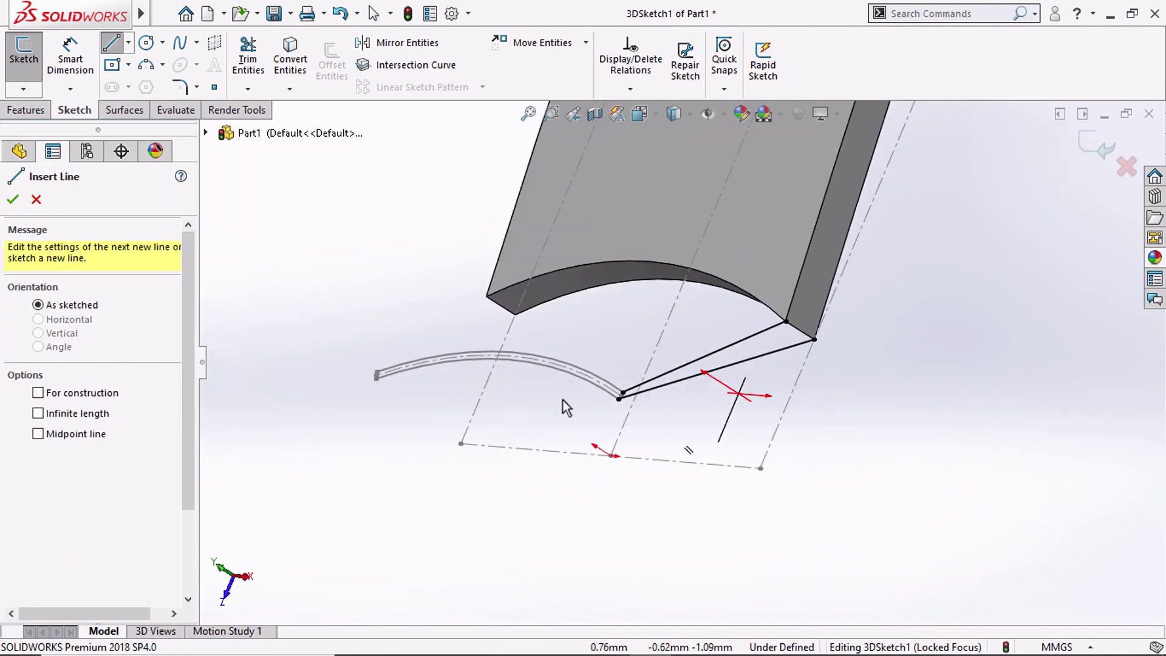
pyautogui.moveTo(565, 407); pyautogui.dragTo(601, 397, button='middle')
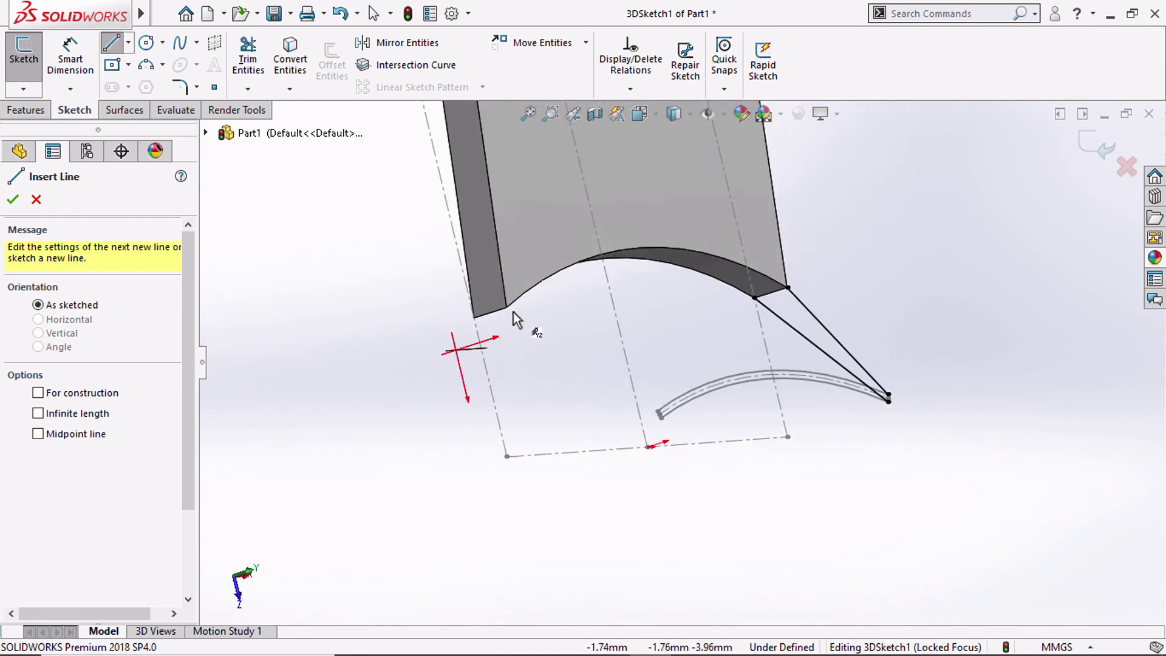
pyautogui.click(507, 307)
pyautogui.scroll(-5, 649, 405)
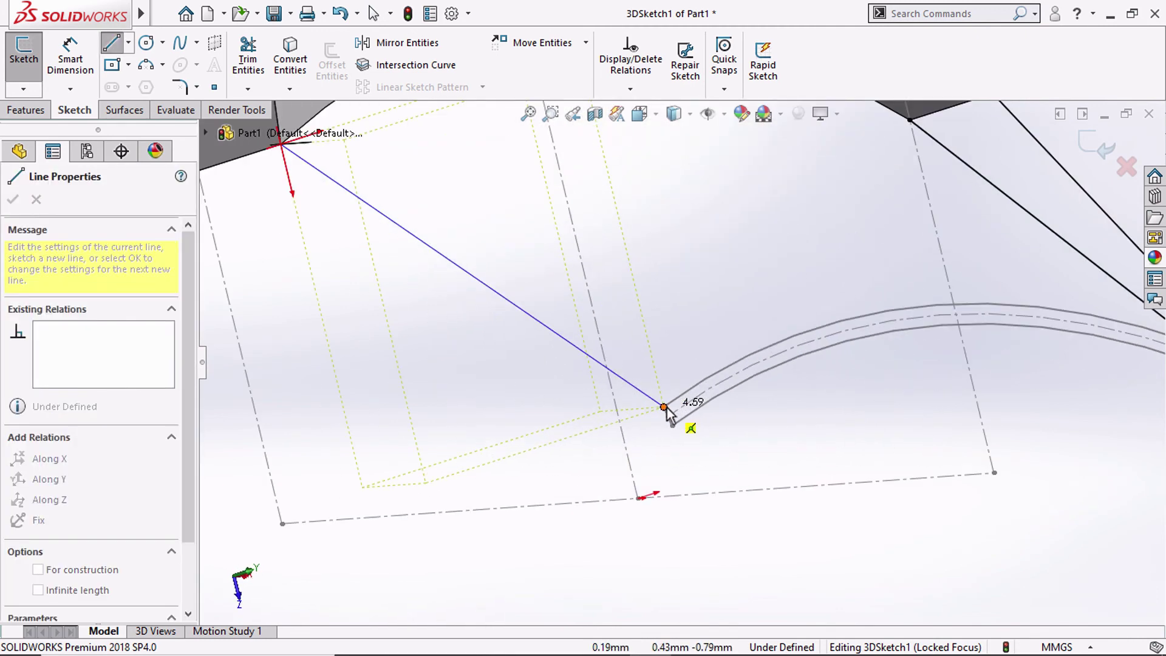
pyautogui.click(665, 407)
pyautogui.press('Escape')
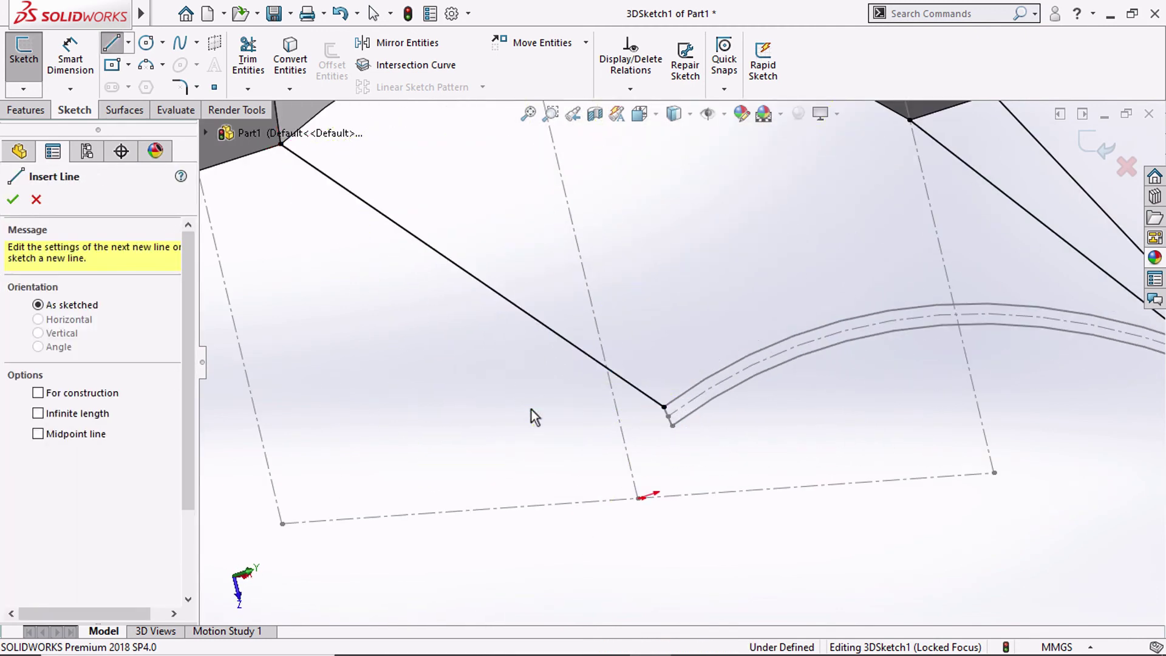
pyautogui.scroll(5, 534, 417)
pyautogui.click(401, 252)
pyautogui.scroll(-3, 655, 376)
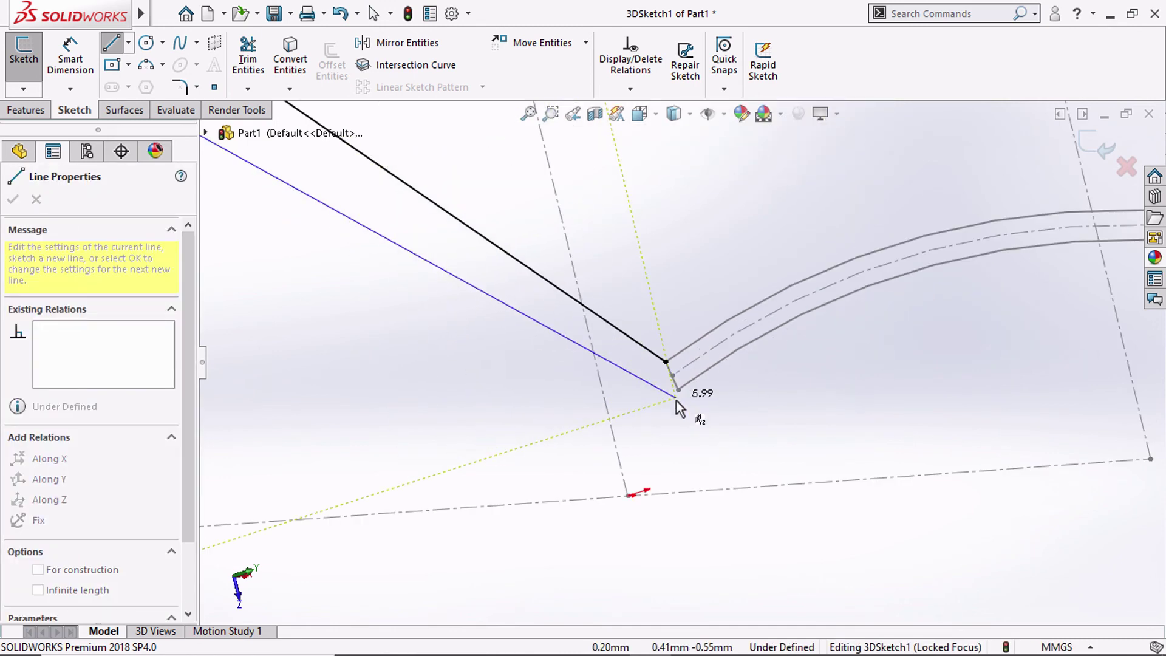
pyautogui.press('Escape')
pyautogui.scroll(3, 533, 399)
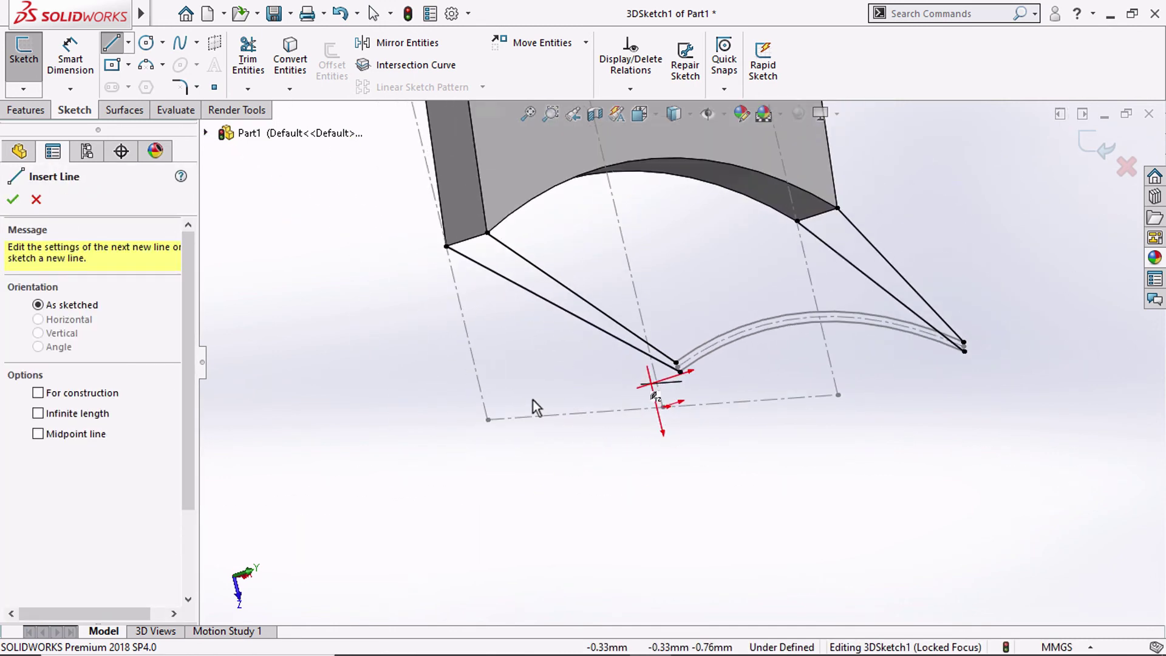
pyautogui.moveTo(533, 399)
pyautogui.mouseDown(button='middle')
pyautogui.moveTo(457, 329)
pyautogui.moveTo(389, 344)
pyautogui.moveTo(580, 406)
pyautogui.mouseUp(button='middle')
pyautogui.scroll(-3, 546, 273)
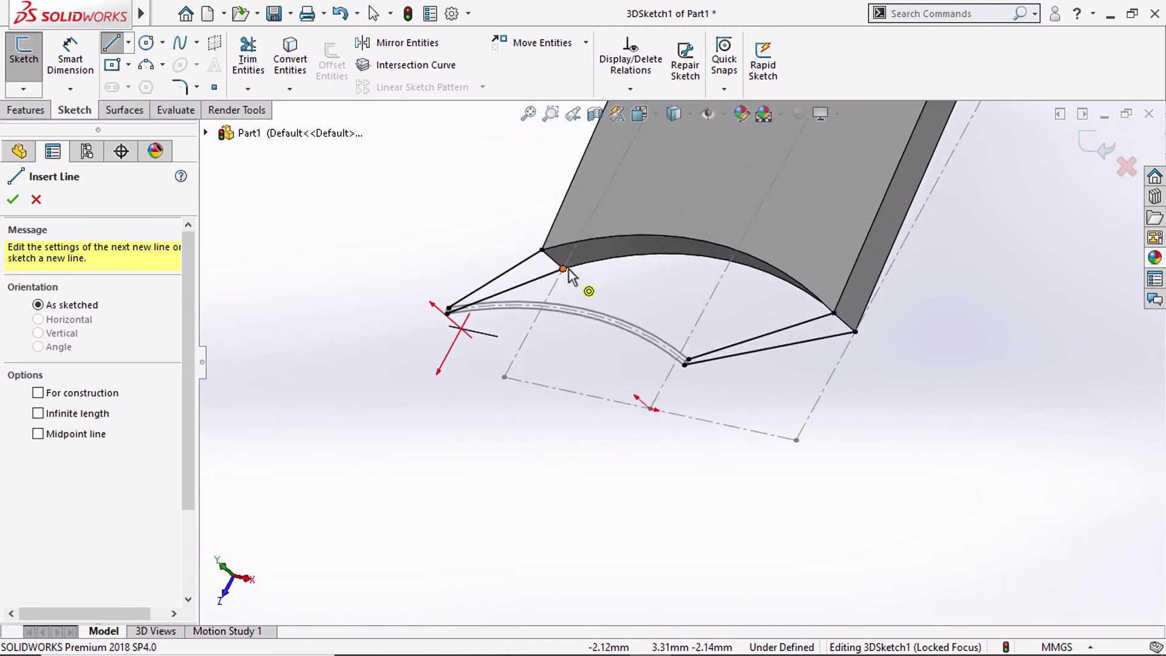
pyautogui.scroll(-2, 546, 273)
pyautogui.click(1090, 152)
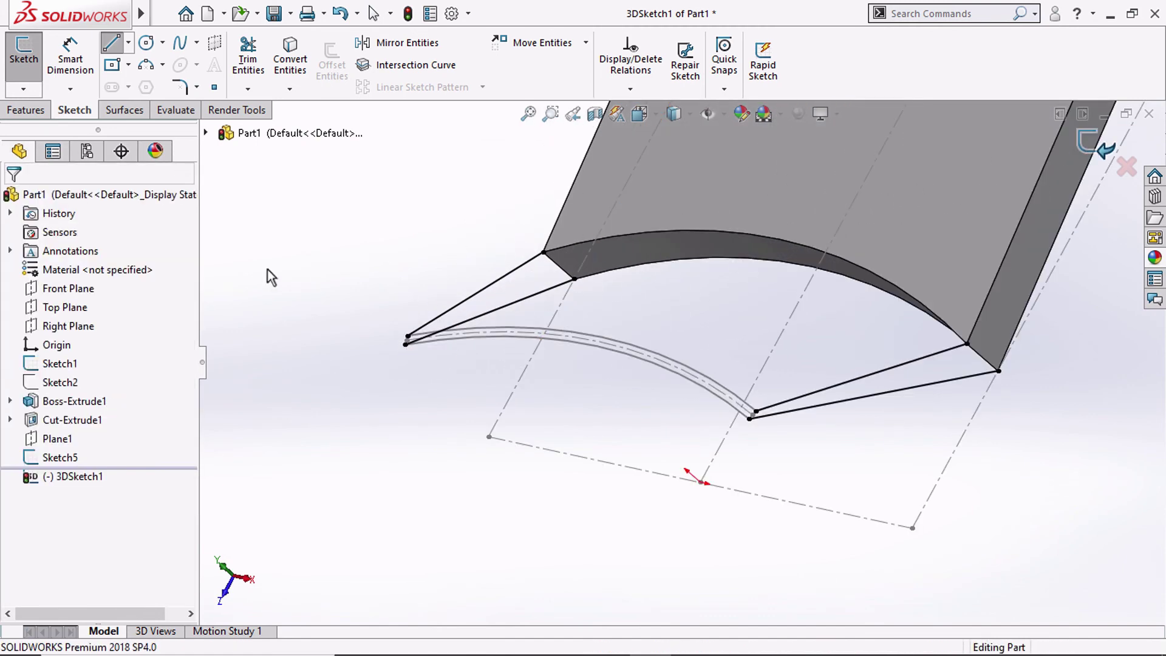
# Sketch on the Right Plane two lines running from the end face down past the profile
pyautogui.click(71, 331)
pyautogui.click(86, 306)
pyautogui.press('l')
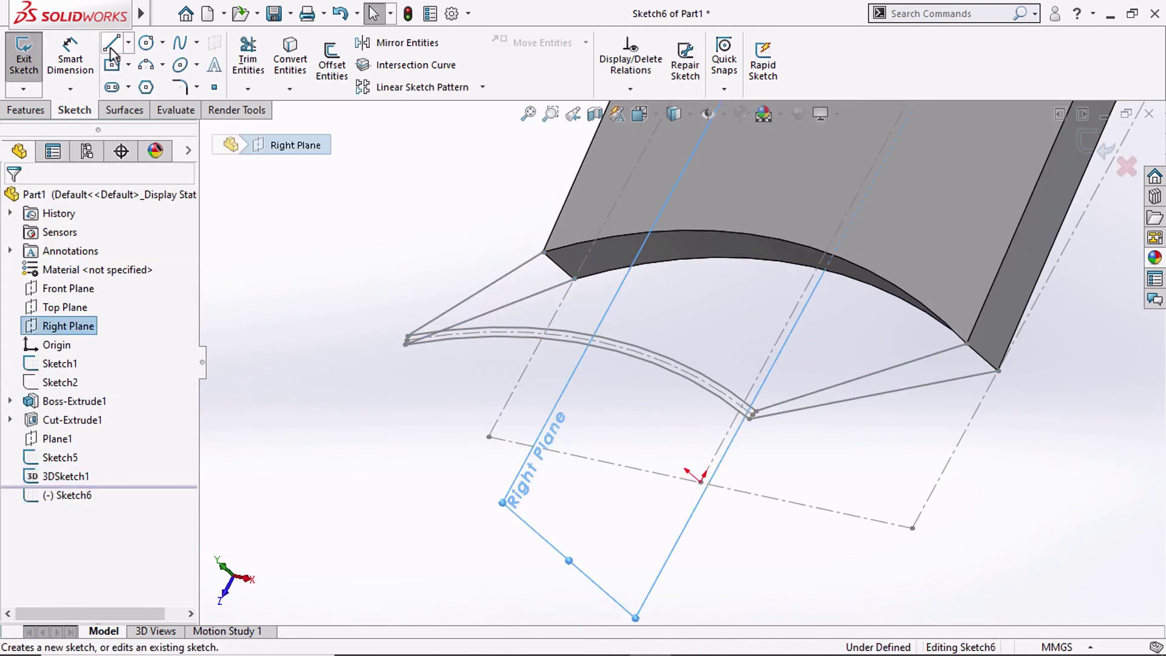
pyautogui.moveTo(741, 201); pyautogui.dragTo(598, 333)
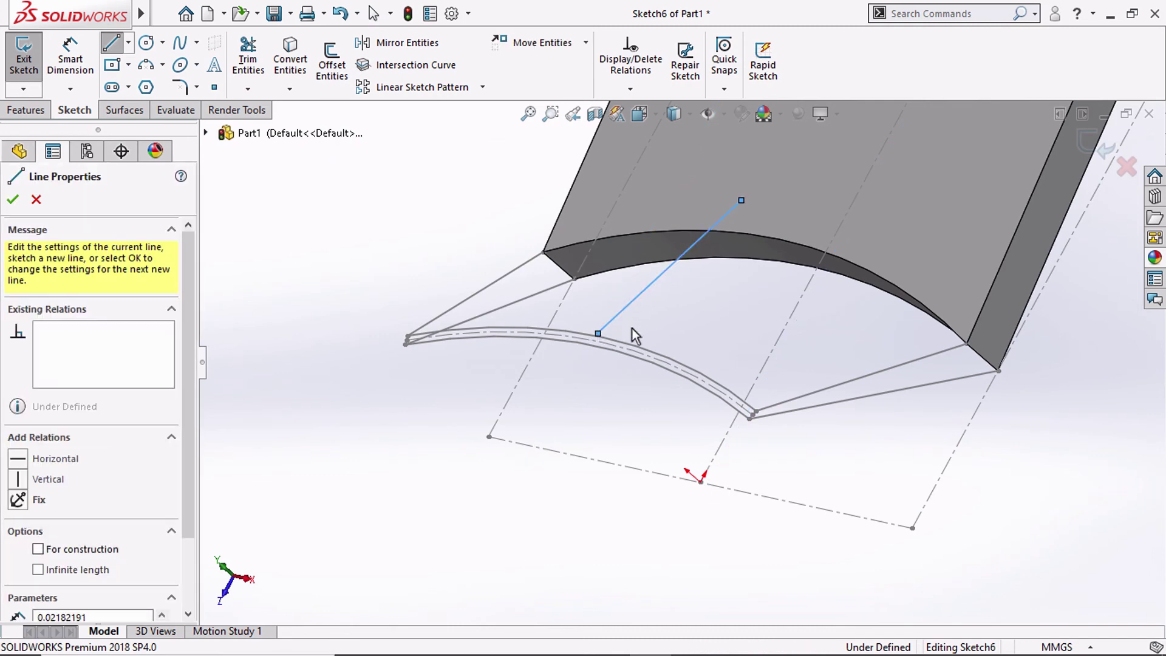
pyautogui.moveTo(814, 218); pyautogui.dragTo(641, 370)
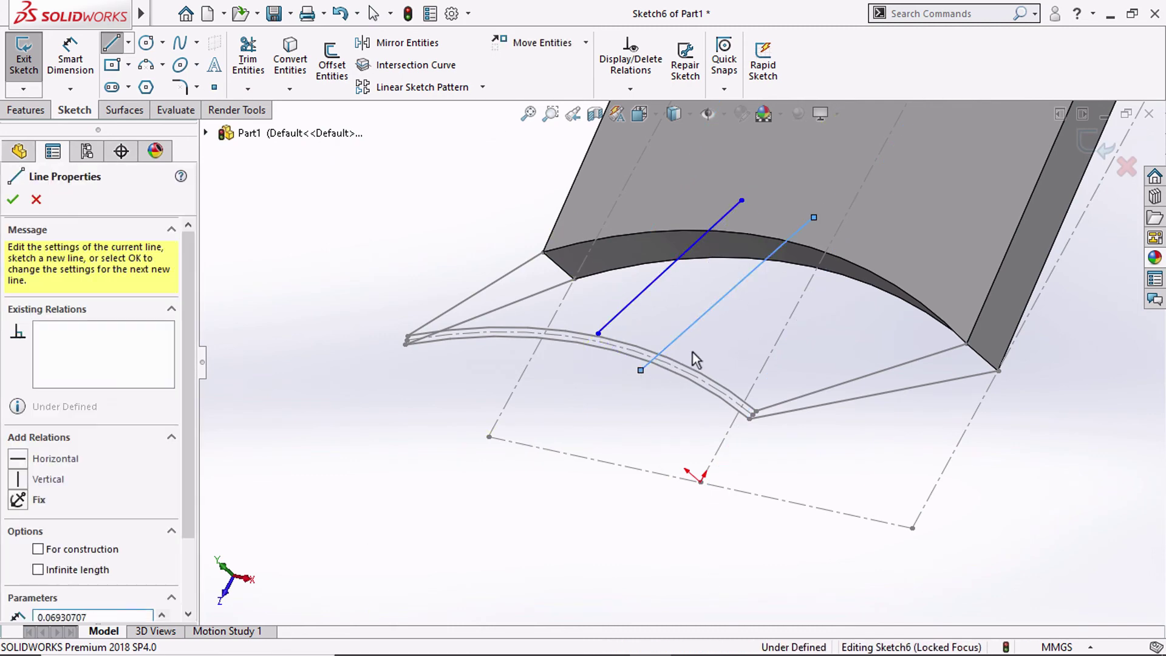
pyautogui.press('Escape')
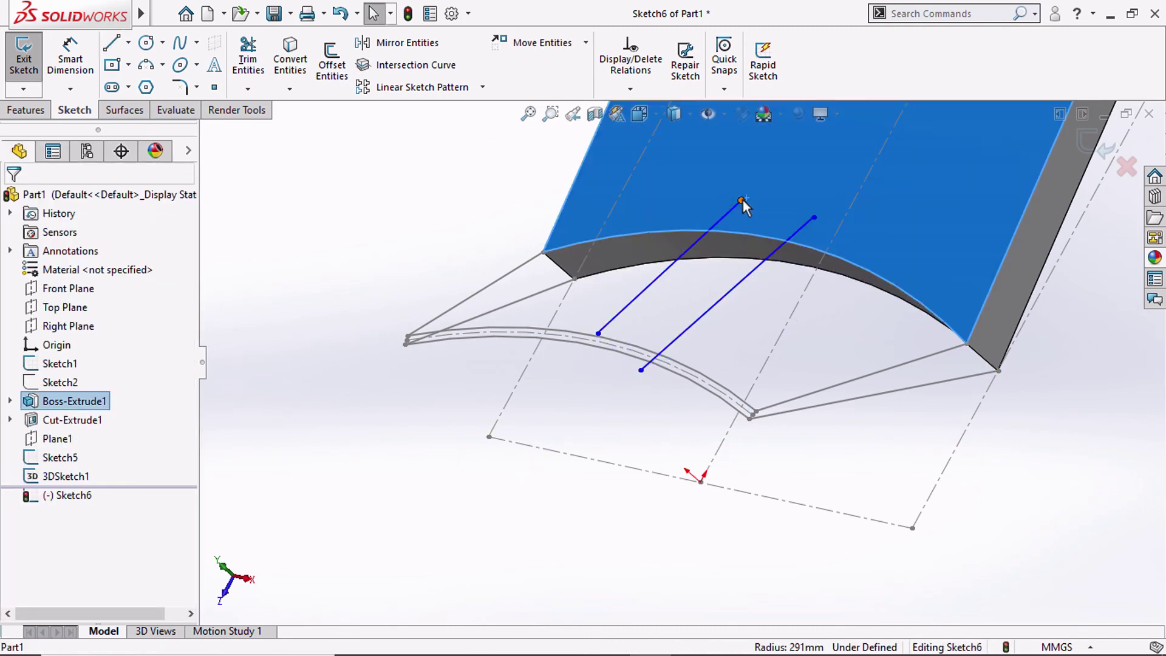
# Pierce both lines' upper endpoints onto the end face's arc edges
pyautogui.click(741, 201)
pyautogui.keyDown('ctrl'); pyautogui.click(744, 234); pyautogui.keyUp('ctrl')
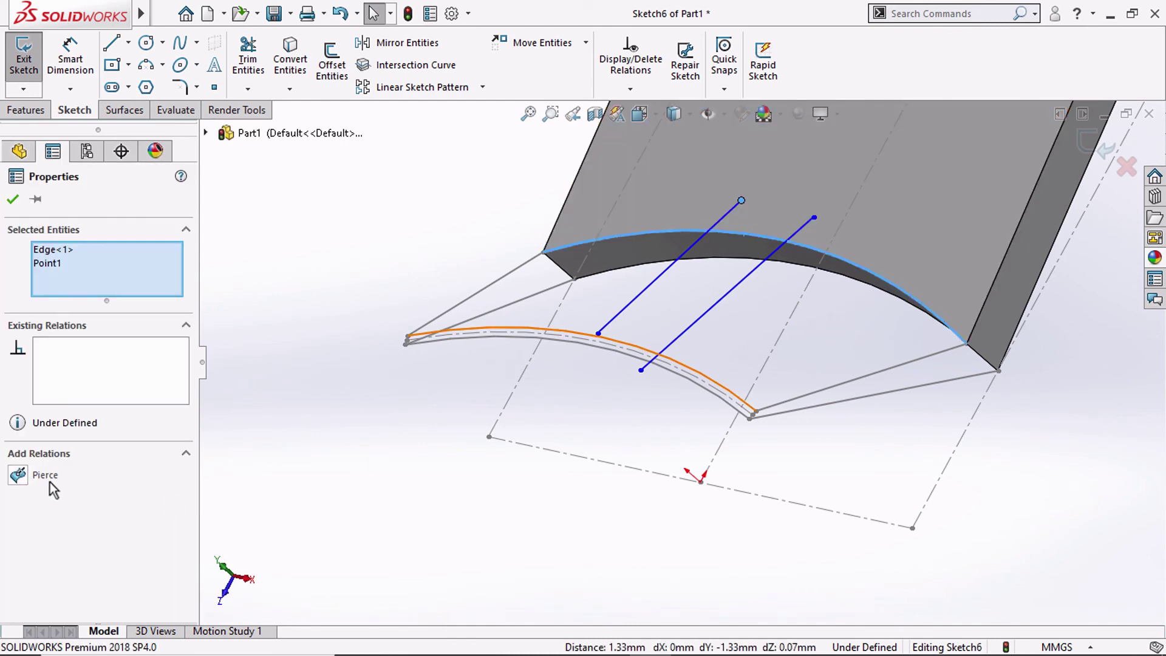
pyautogui.click(19, 474)
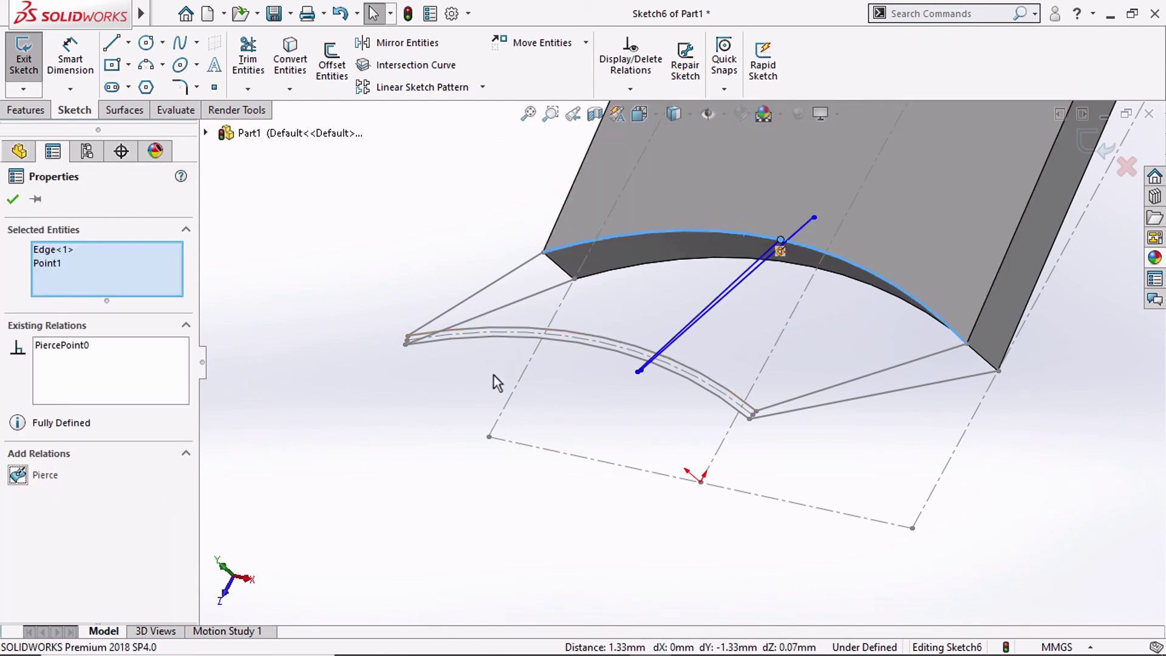
pyautogui.click(814, 217)
pyautogui.keyDown('ctrl'); pyautogui.click(839, 275); pyautogui.keyUp('ctrl')
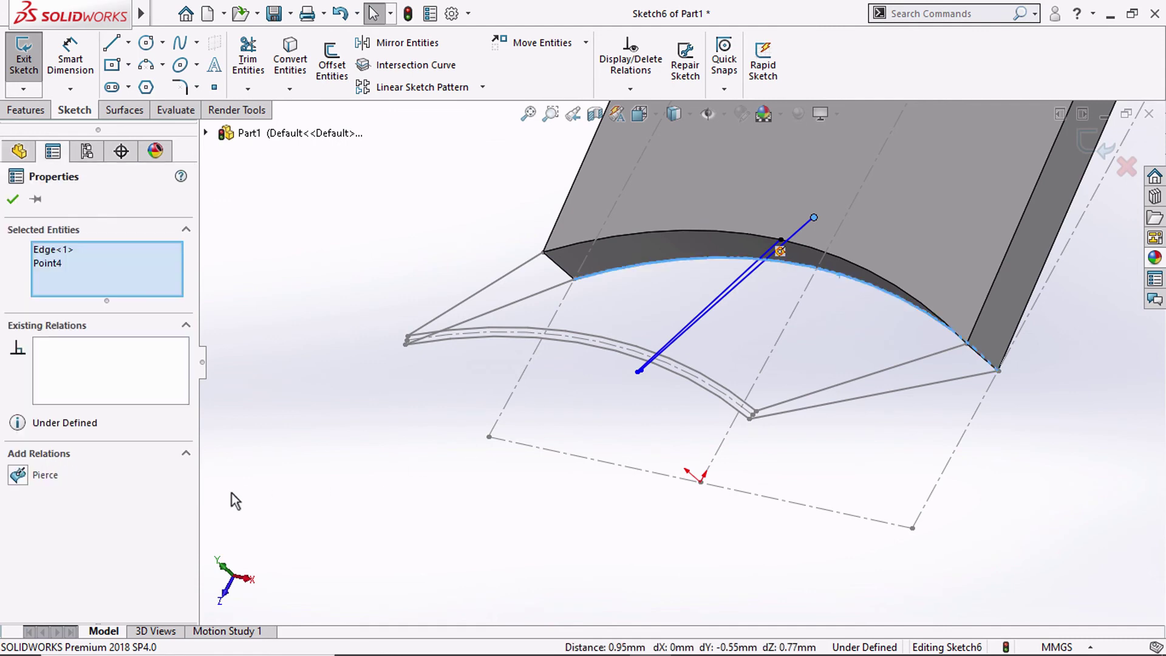
pyautogui.click(49, 481)
pyautogui.click(593, 515)
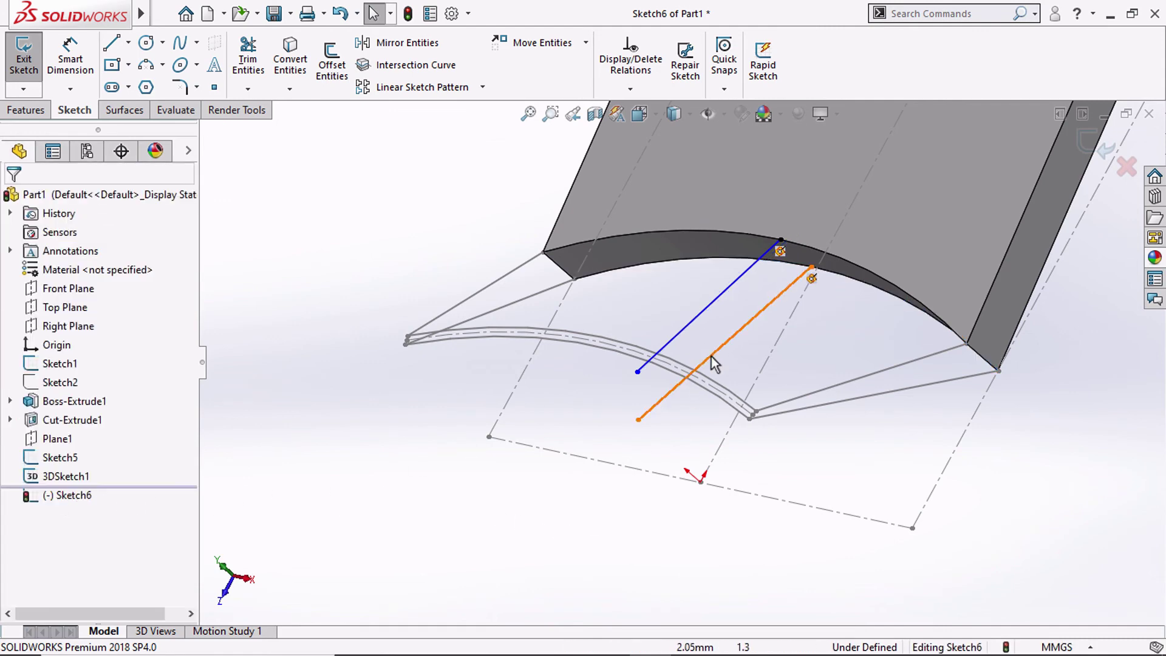
# Pierce the lower endpoints onto the profile's upper and lower arcs, then exit Sketch6
pyautogui.click(718, 392)
pyautogui.keyDown('ctrl'); pyautogui.click(637, 372); pyautogui.keyUp('ctrl')
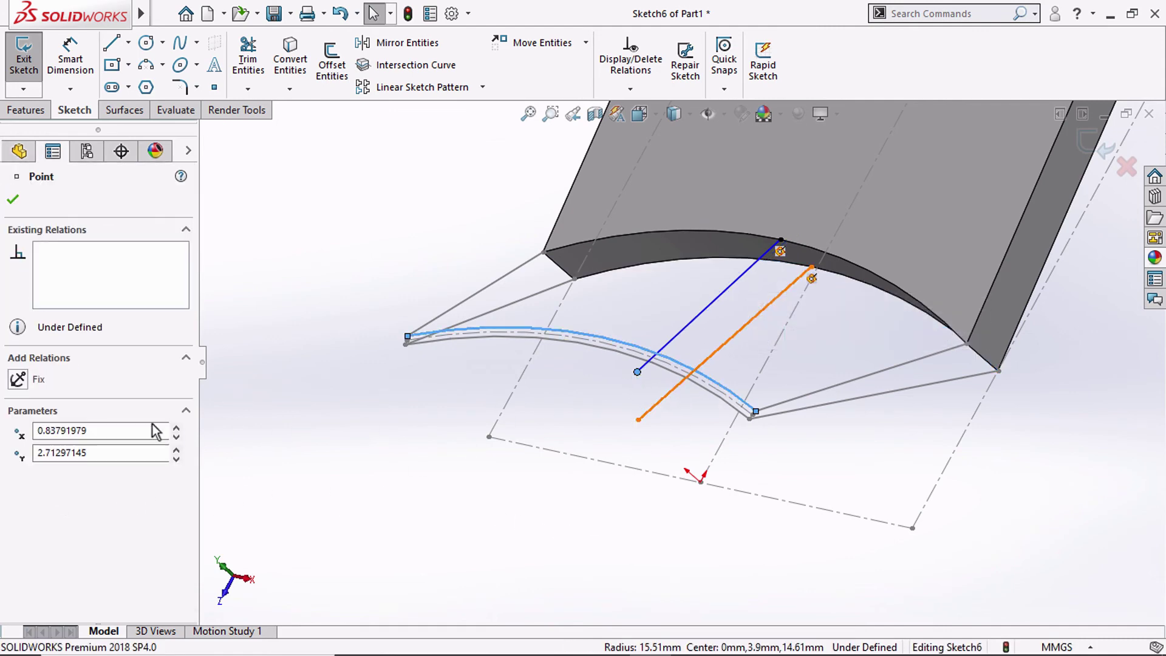
pyautogui.click(46, 515)
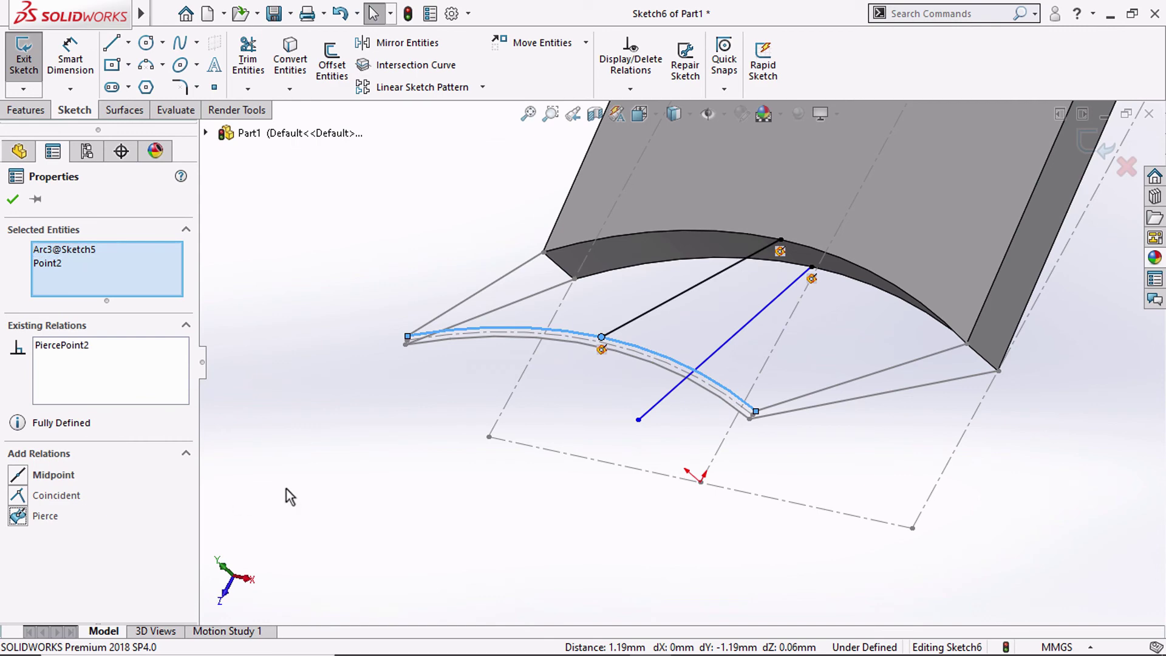
pyautogui.click(639, 417)
pyautogui.keyDown('ctrl'); pyautogui.click(656, 368); pyautogui.keyUp('ctrl')
pyautogui.click(46, 516)
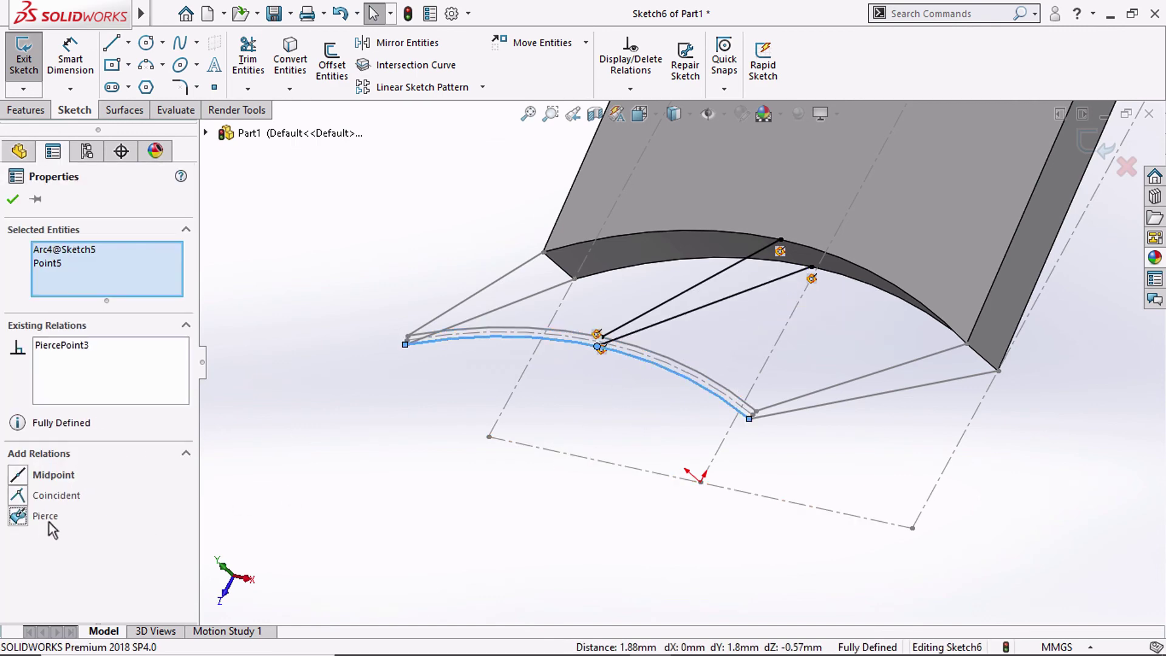
pyautogui.click(361, 491)
pyautogui.click(1090, 145)
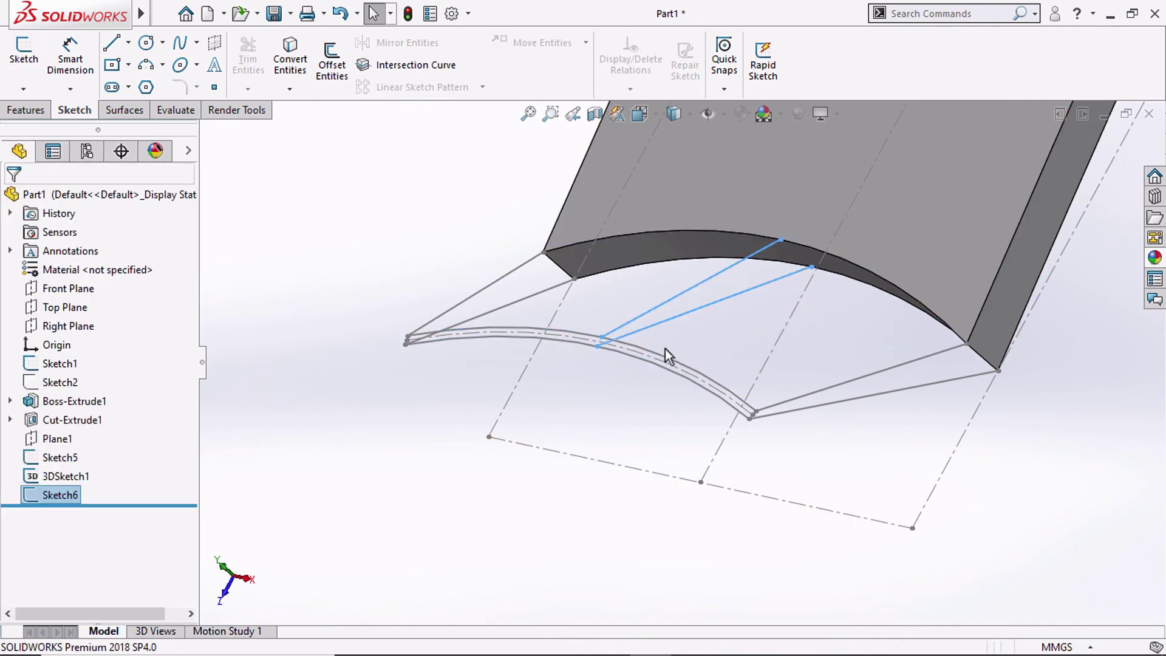
pyautogui.scroll(3, 546, 382)
# Start a loft with the curved end face and the thin Sketch5 profile as its two profiles
pyautogui.click(491, 407)
pyautogui.moveTo(512, 455)
pyautogui.mouseDown(button='middle')
pyautogui.moveTo(507, 355)
pyautogui.moveTo(490, 465)
pyautogui.moveTo(452, 430)
pyautogui.mouseUp(button='middle')
pyautogui.click(24, 111)
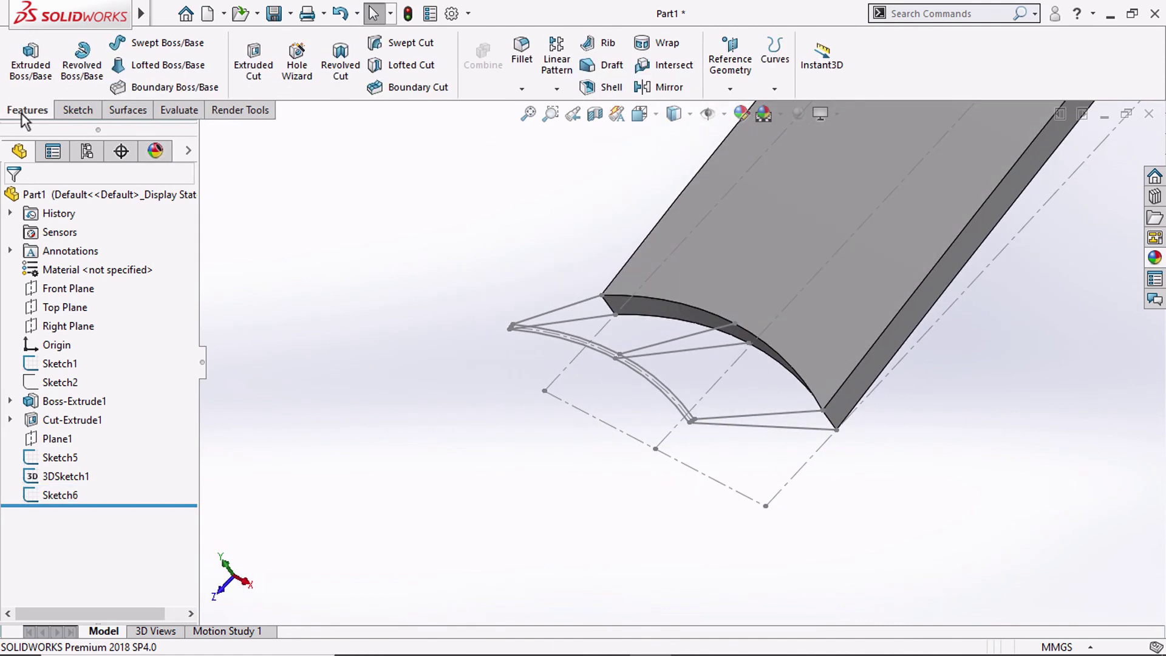
pyautogui.click(138, 67)
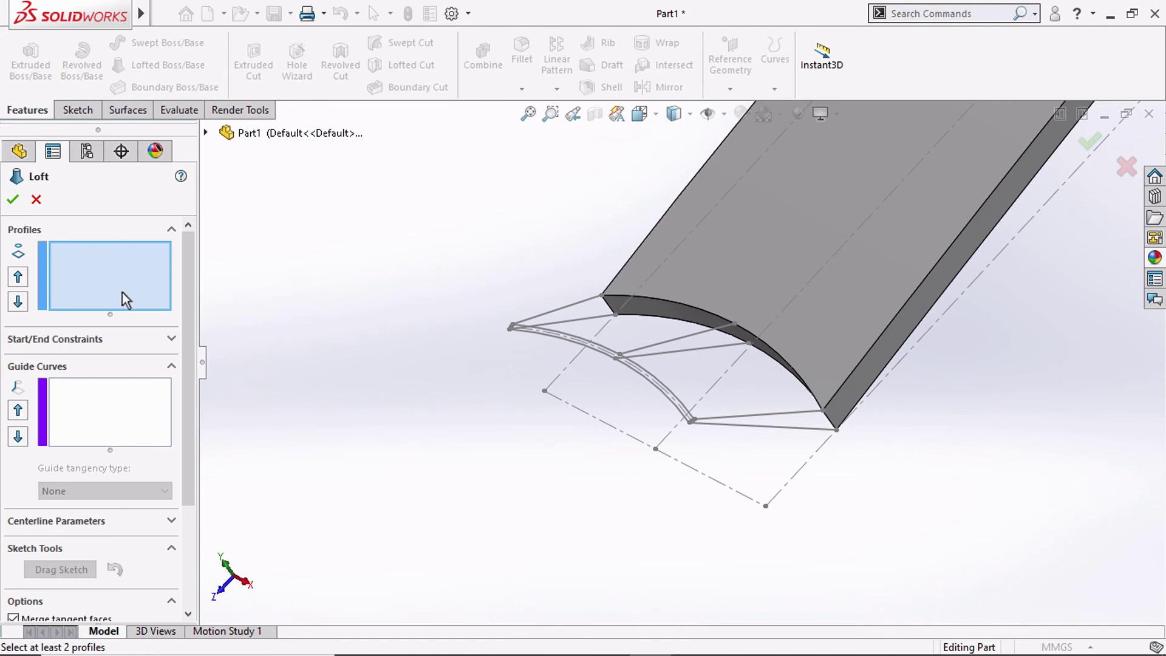
pyautogui.scroll(-3, 694, 313)
pyautogui.click(653, 326)
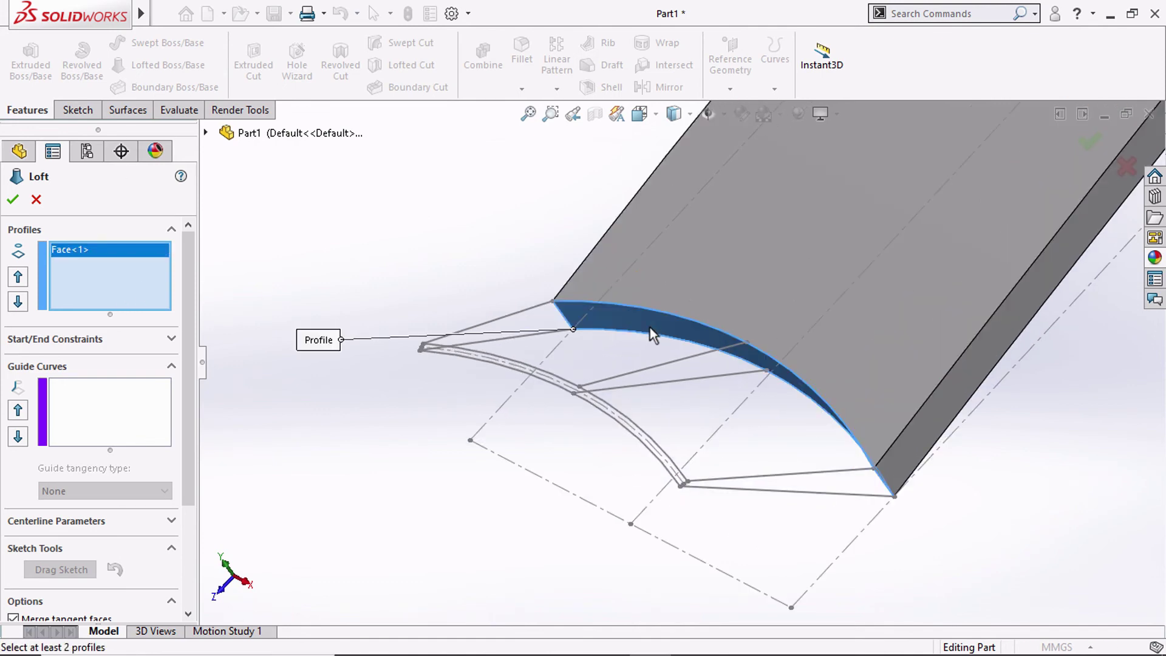
pyautogui.scroll(-2, 625, 392)
pyautogui.click(625, 407)
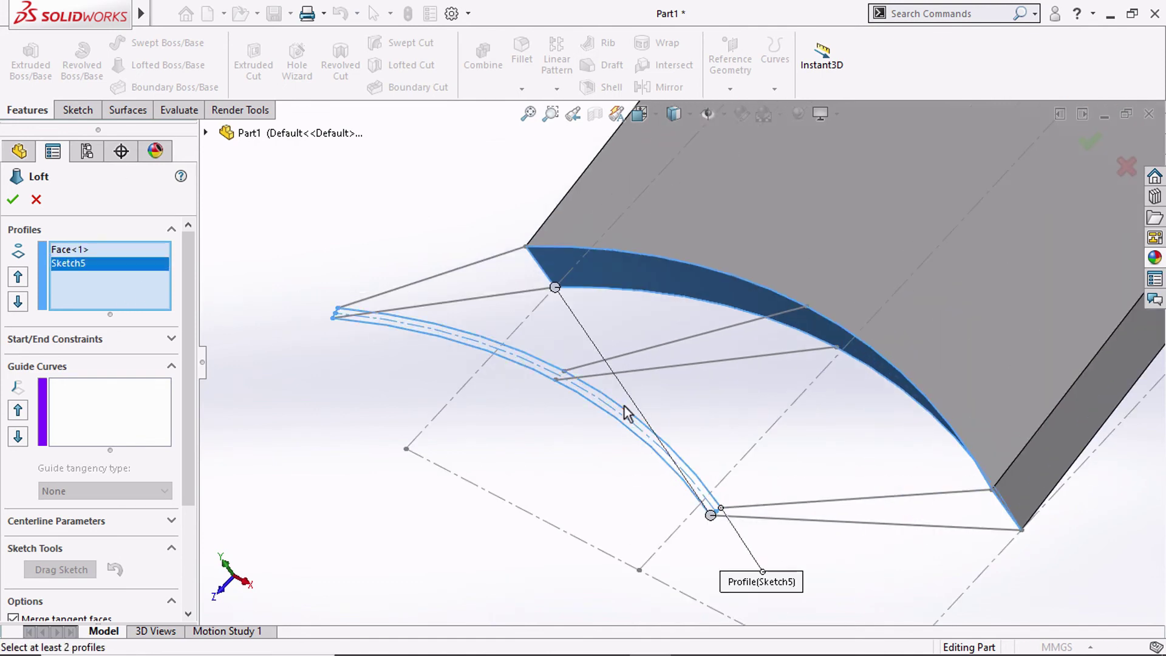
pyautogui.click(624, 406)
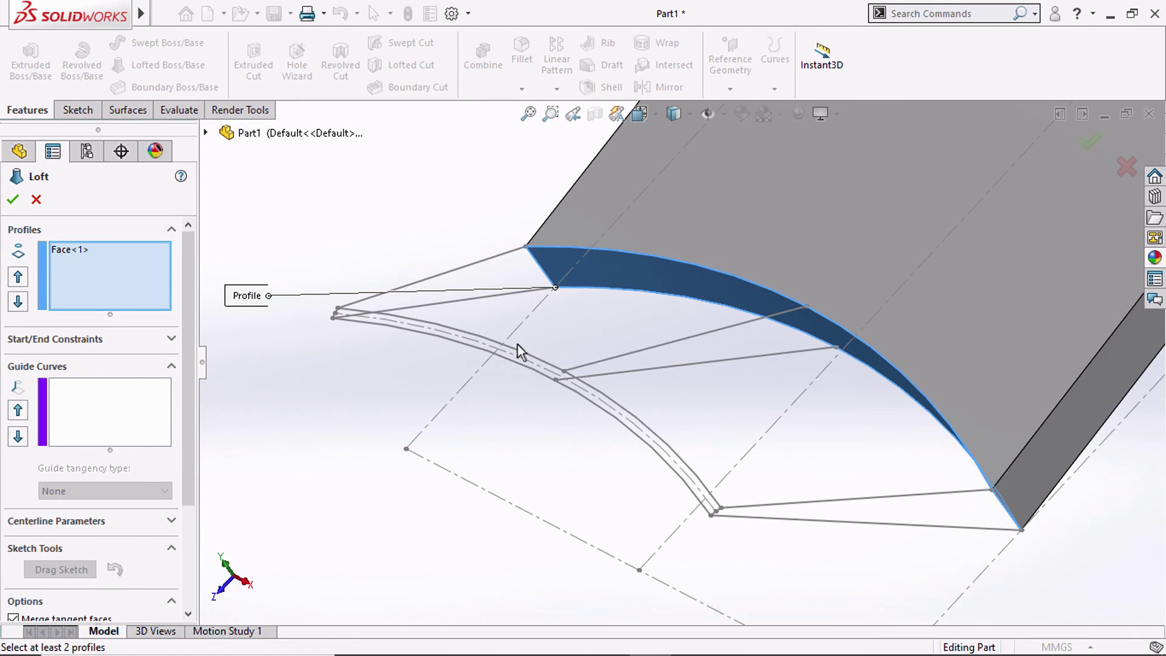
pyautogui.click(429, 328)
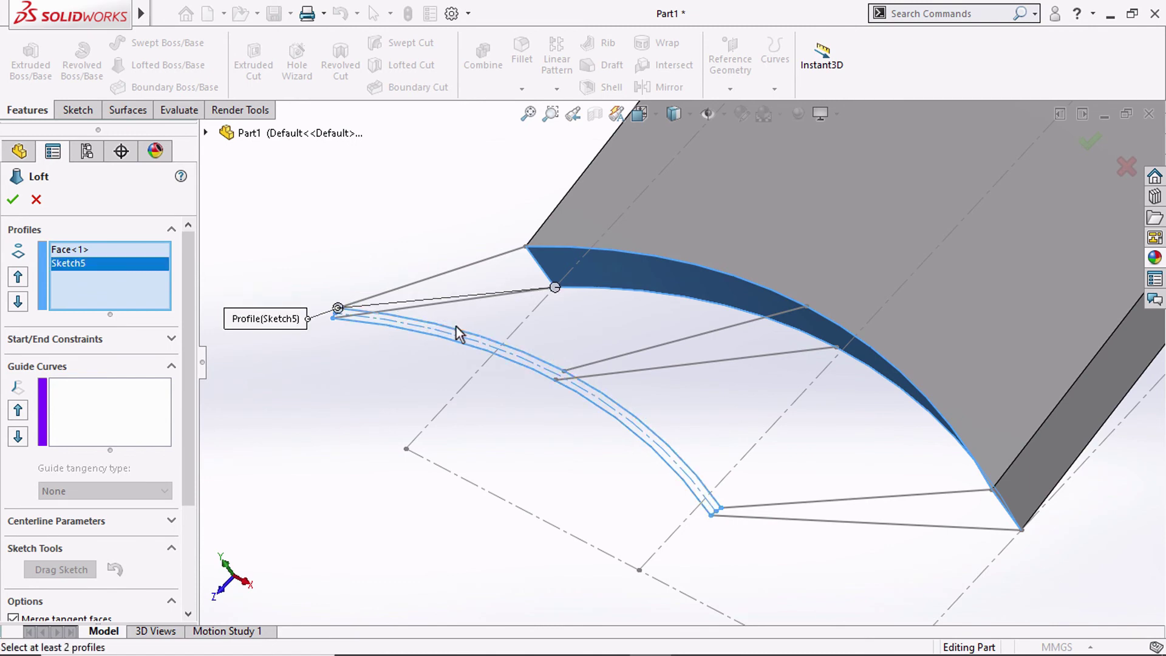
pyautogui.click(458, 333)
pyautogui.click(401, 333)
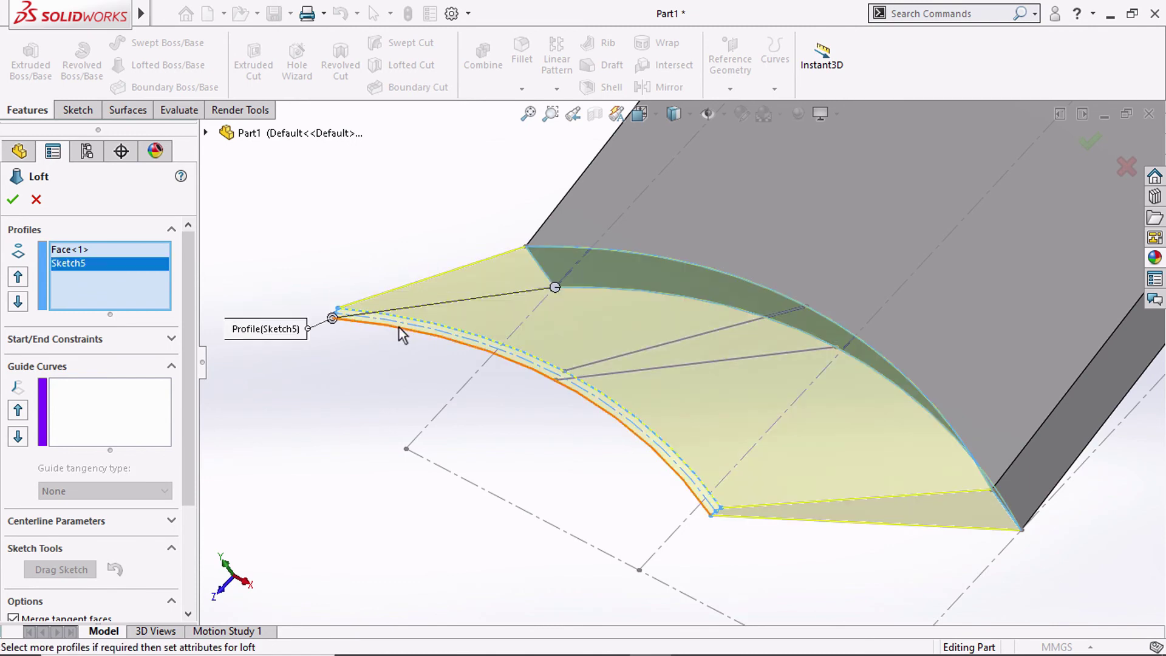
# Add the first three loft guide curves: a side edge and two connecting lines
pyautogui.click(124, 382)
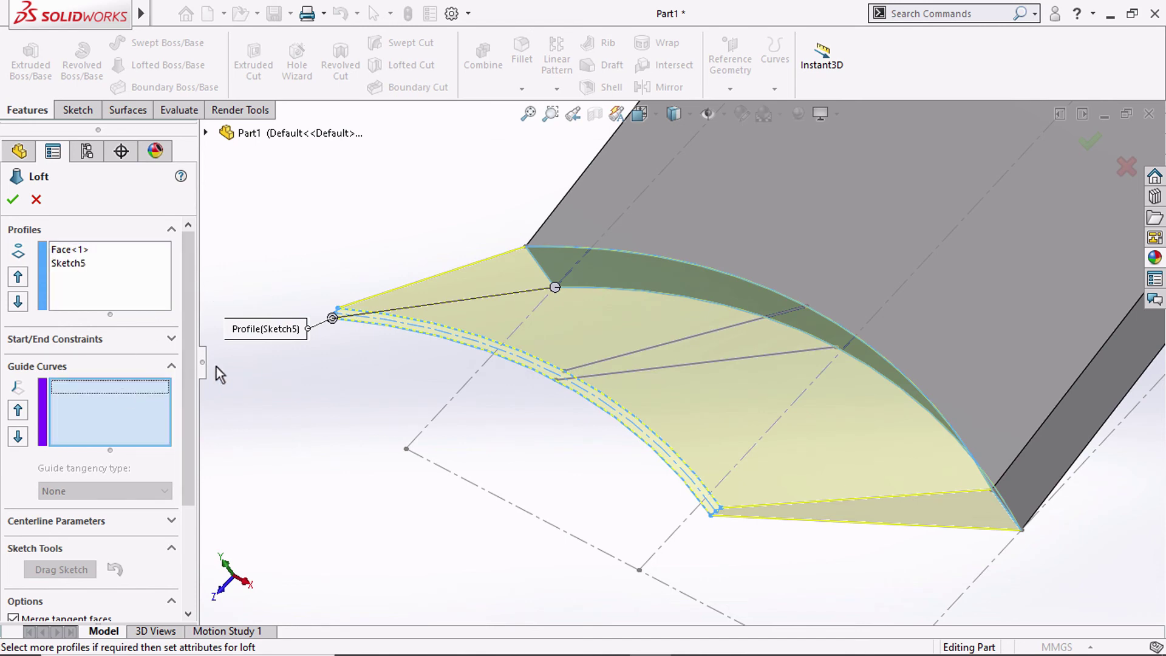
pyautogui.click(395, 297)
pyautogui.moveTo(369, 337)
pyautogui.mouseDown(button='middle')
pyautogui.moveTo(432, 283)
pyautogui.moveTo(464, 231)
pyautogui.mouseUp(button='middle')
pyautogui.click(335, 334)
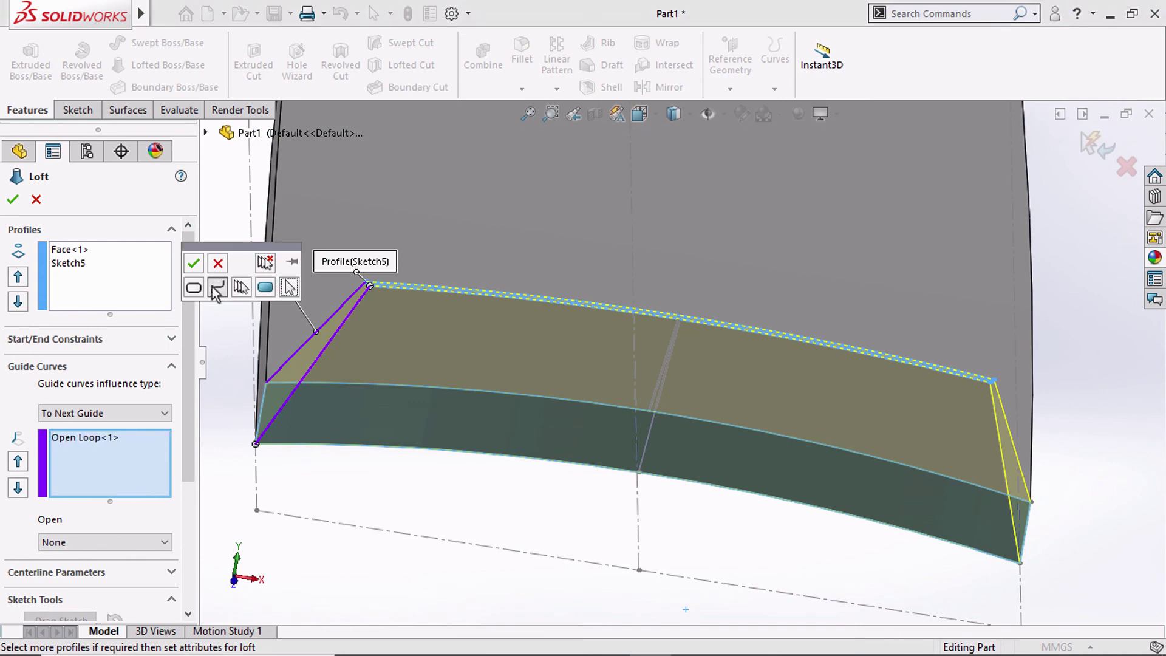
pyautogui.click(193, 263)
pyautogui.moveTo(647, 391)
pyautogui.mouseDown(button='middle')
pyautogui.moveTo(701, 418)
pyautogui.moveTo(793, 411)
pyautogui.mouseUp(button='middle')
pyautogui.click(807, 399)
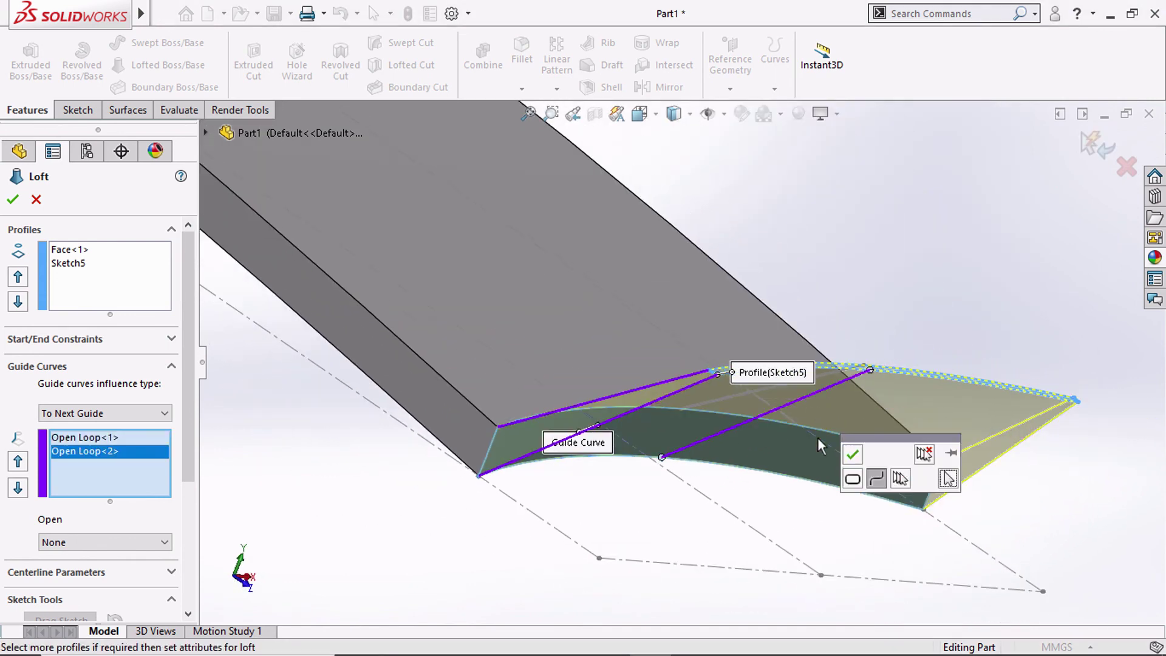
pyautogui.click(853, 458)
# Add the remaining three guide curves and create Loft1
pyautogui.click(841, 481)
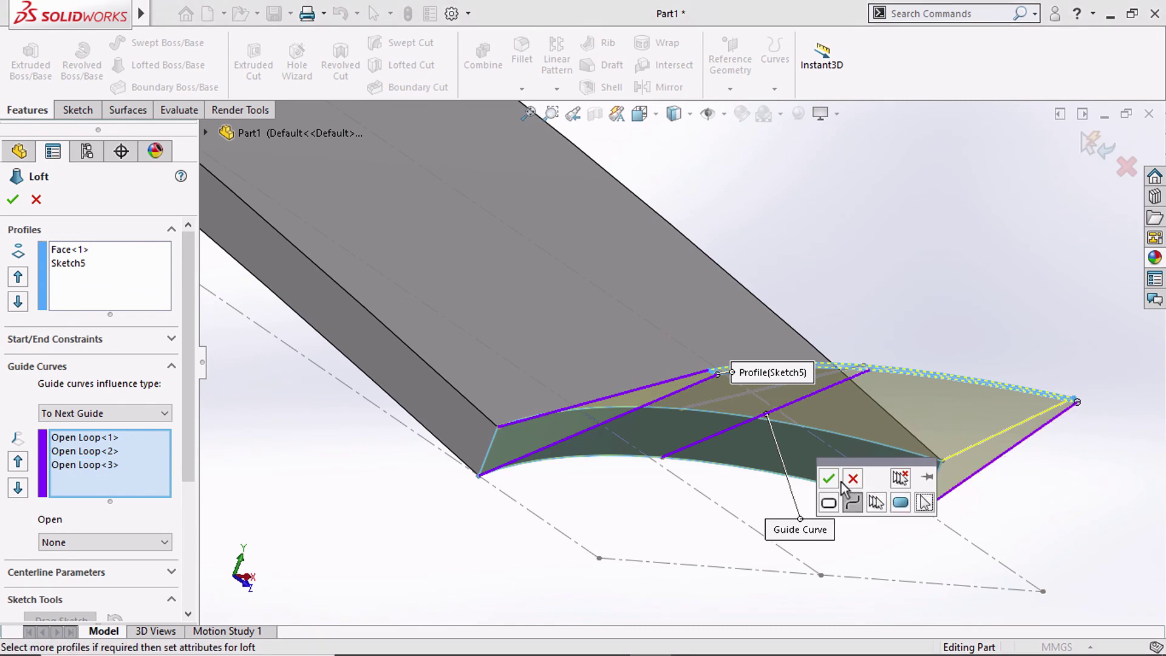
pyautogui.click(828, 479)
pyautogui.click(988, 438)
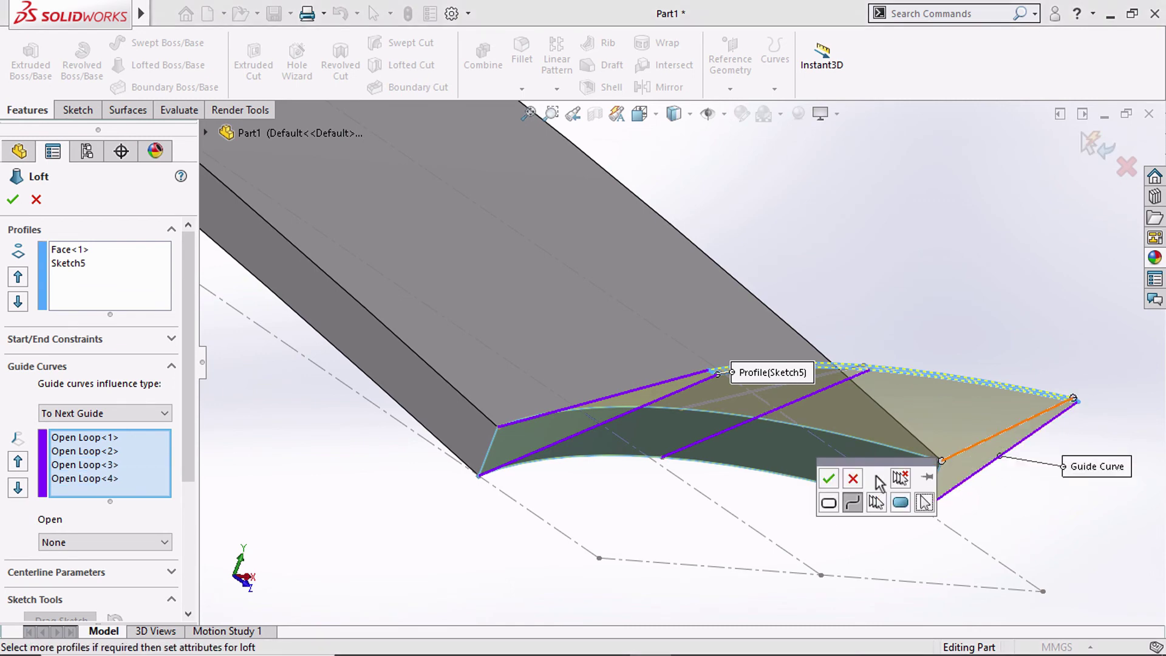
pyautogui.click(831, 479)
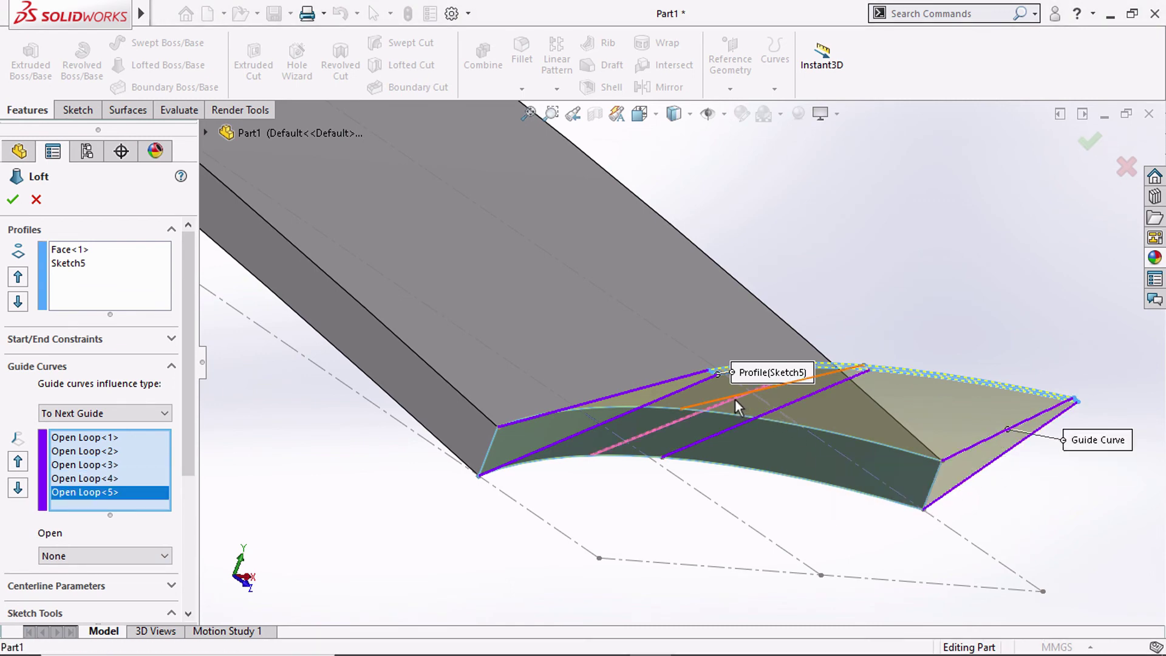
pyautogui.click(756, 424)
pyautogui.click(781, 454)
pyautogui.moveTo(781, 454)
pyautogui.mouseDown(button='middle')
pyautogui.moveTo(727, 315)
pyautogui.moveTo(650, 373)
pyautogui.moveTo(627, 449)
pyautogui.moveTo(976, 238)
pyautogui.mouseUp(button='middle')
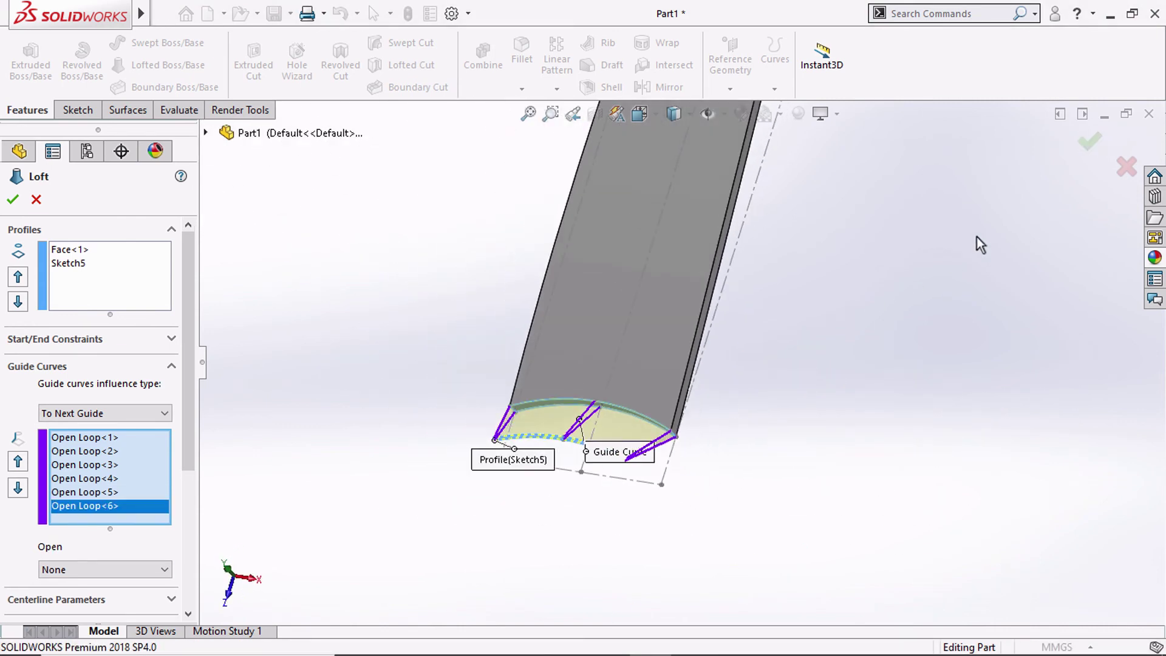
pyautogui.click(1090, 140)
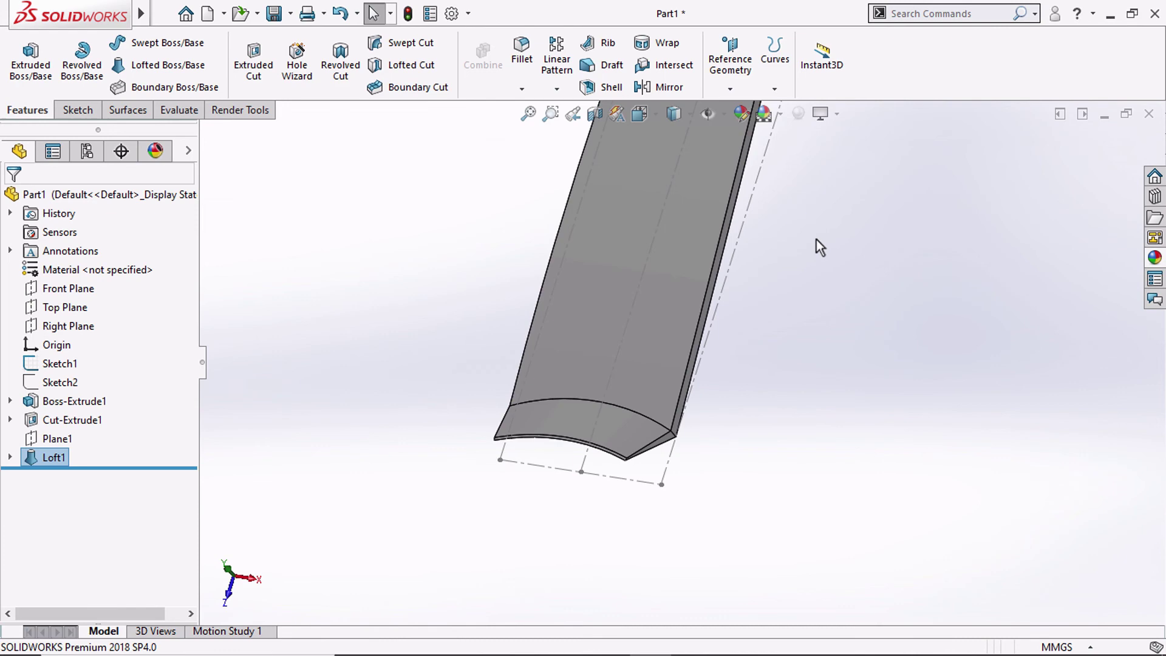
pyautogui.click(636, 119)
pyautogui.click(660, 185)
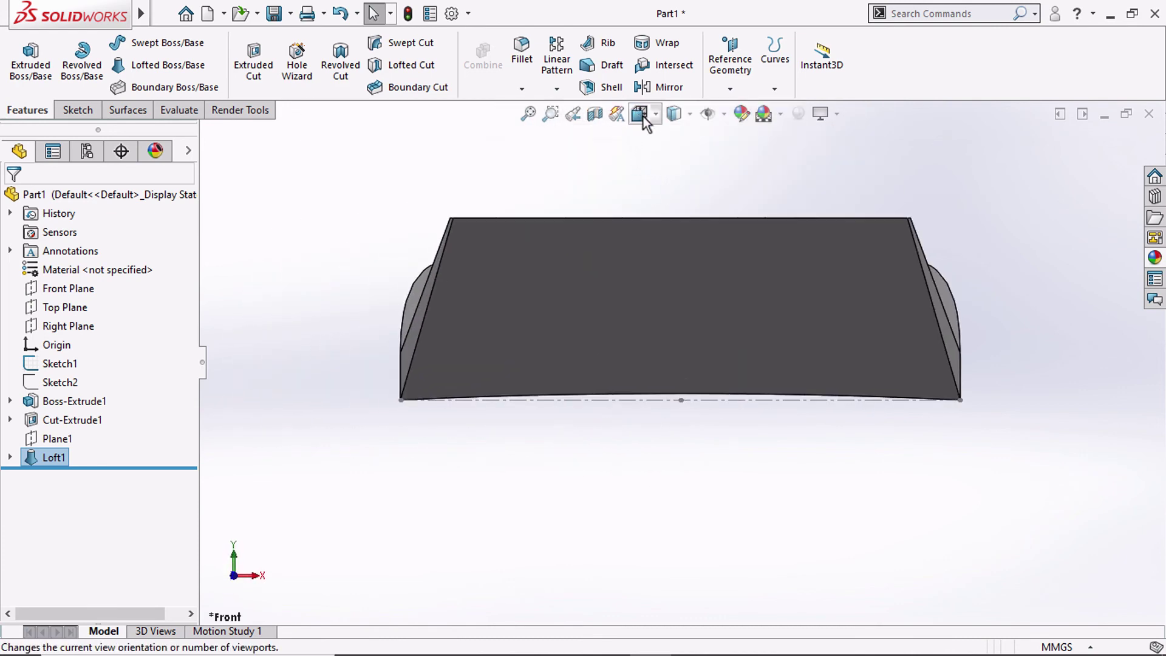
pyautogui.click(638, 113)
pyautogui.click(664, 159)
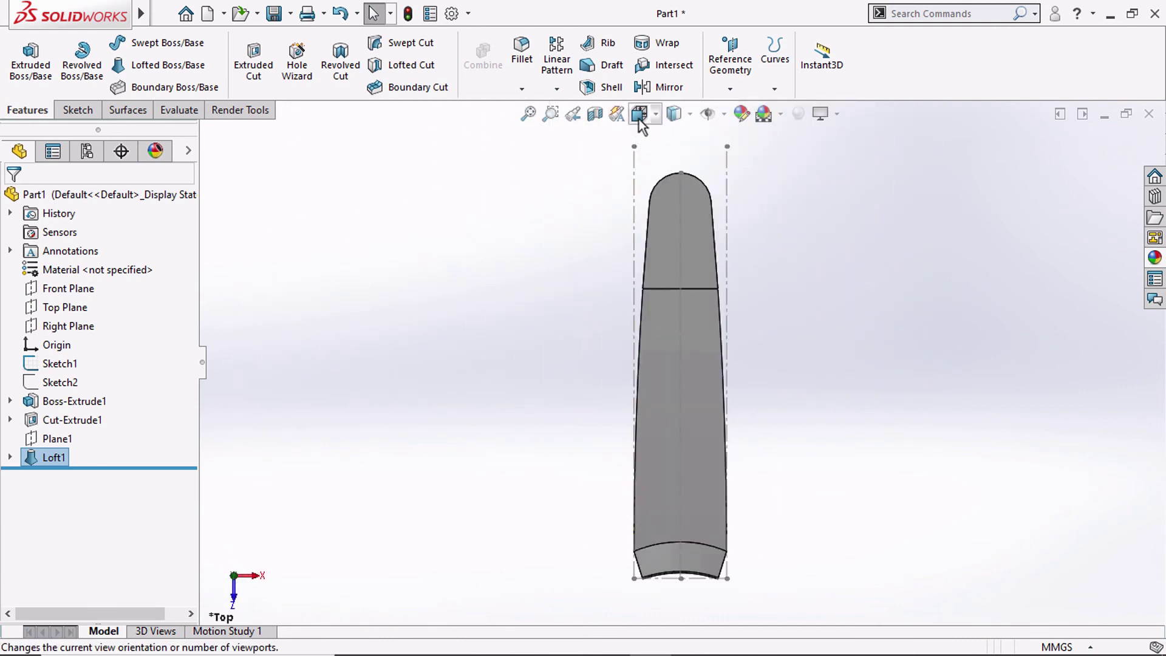
pyautogui.click(639, 114)
pyautogui.click(690, 182)
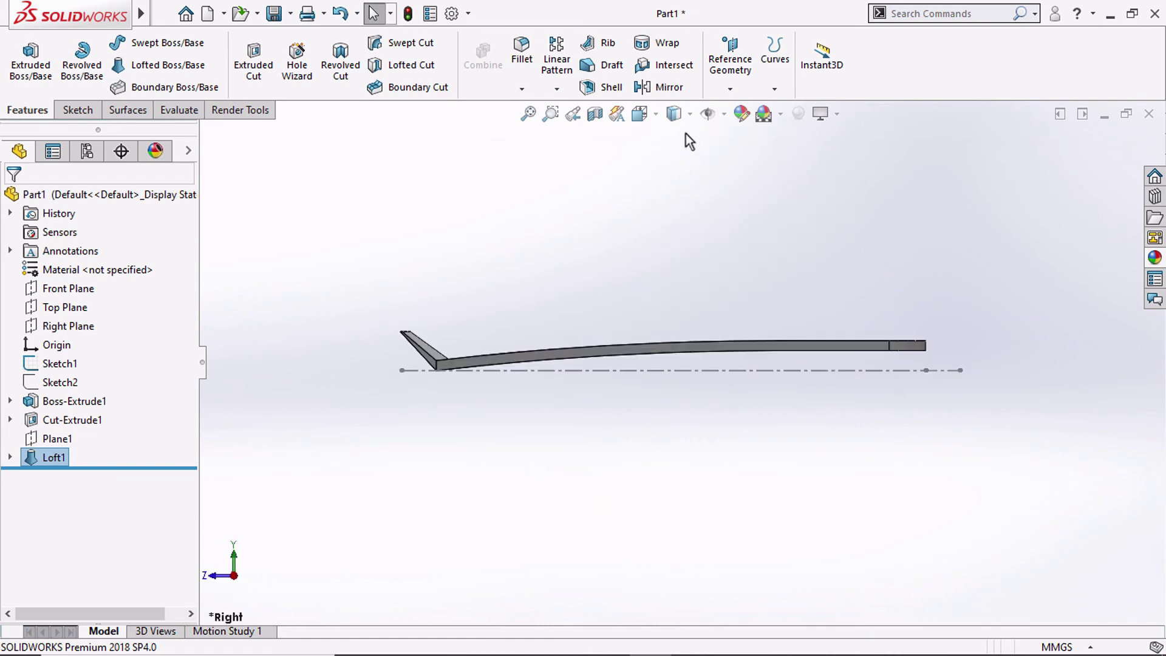
pyautogui.click(650, 115)
pyautogui.click(737, 165)
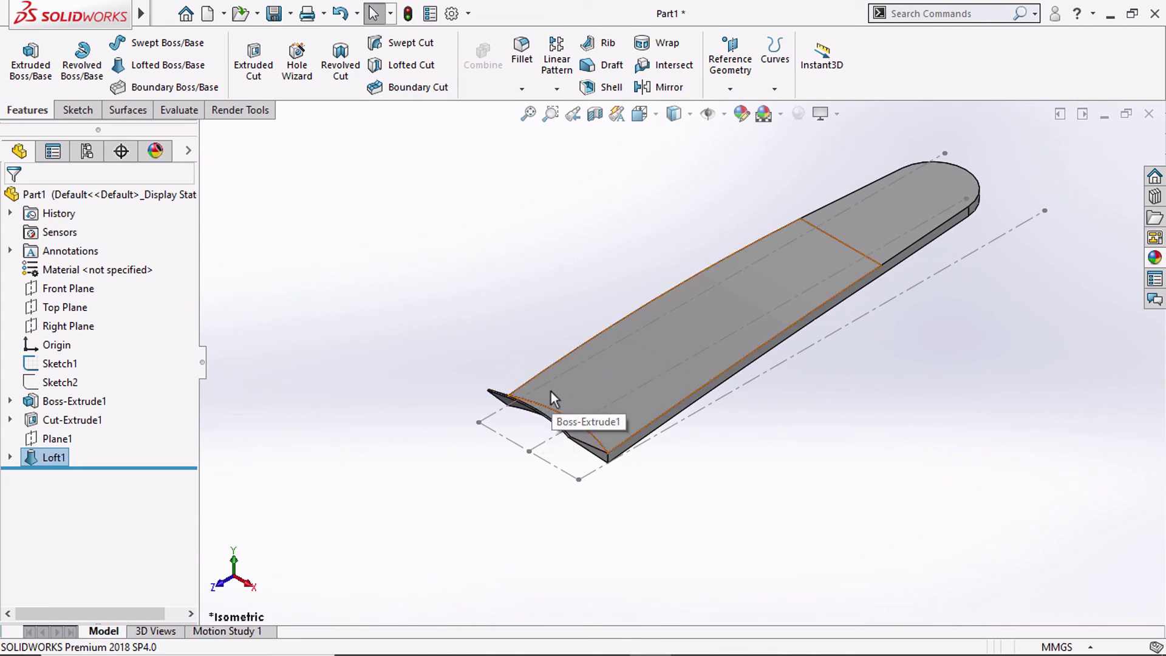
pyautogui.scroll(-3, 567, 386)
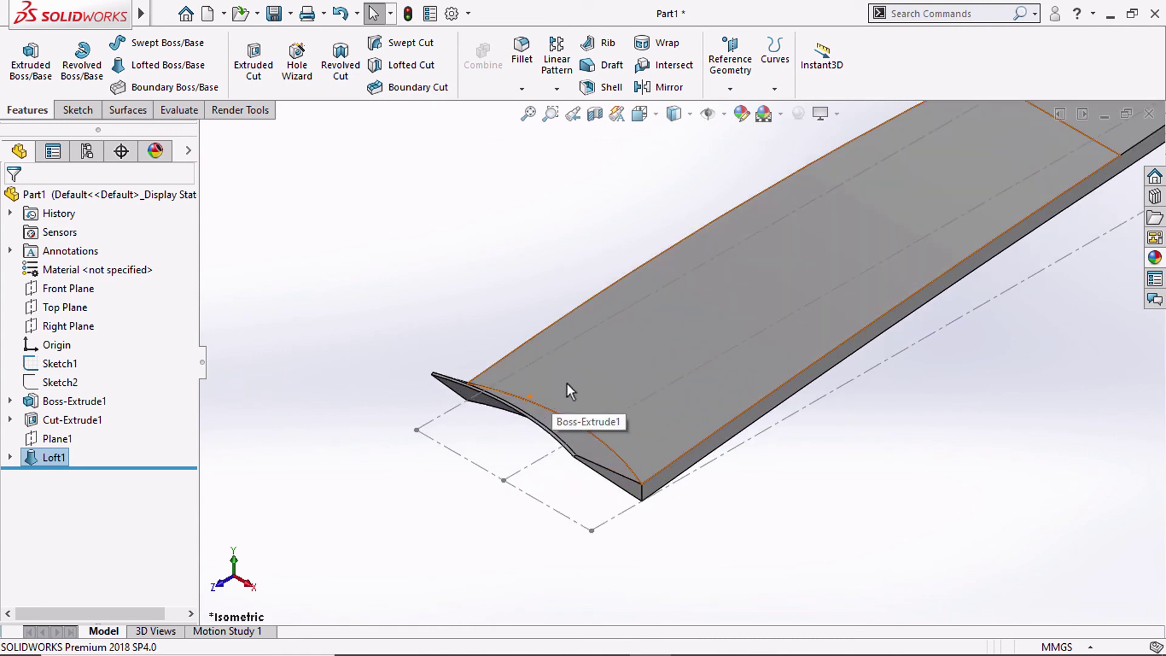
# Fillet the underside seam edge where the loft meets the blade with a 1.2 mm radius
pyautogui.click(525, 54)
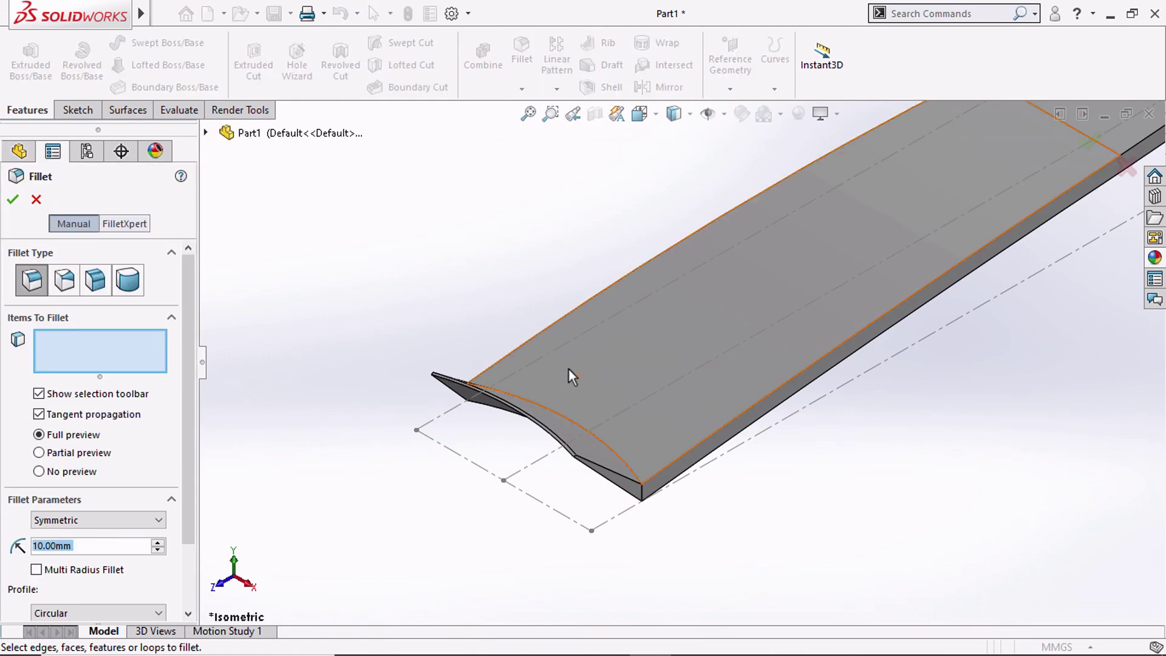
pyautogui.write('1.2')
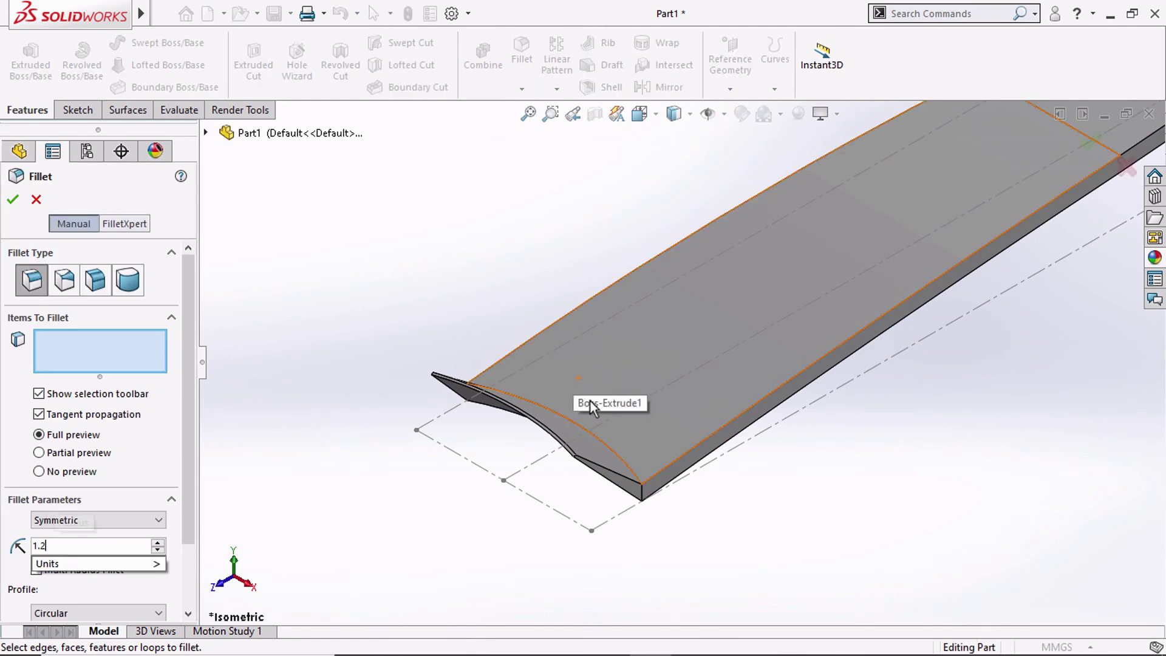
pyautogui.moveTo(687, 483); pyautogui.dragTo(639, 366, button='middle')
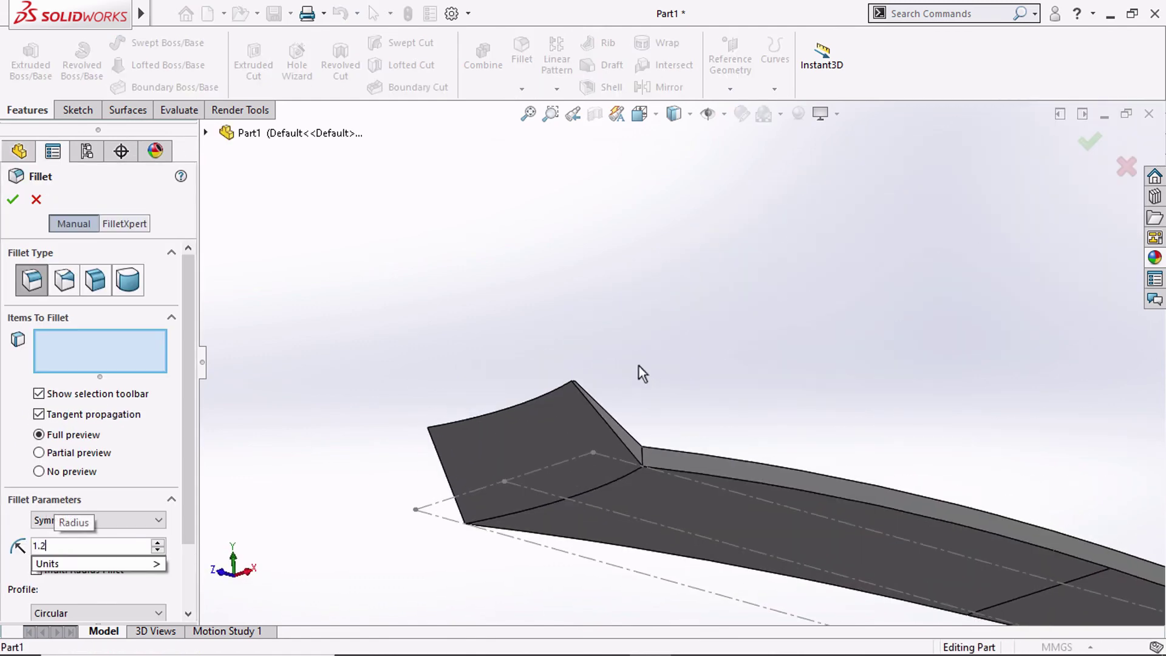
pyautogui.click(628, 476)
pyautogui.click(14, 199)
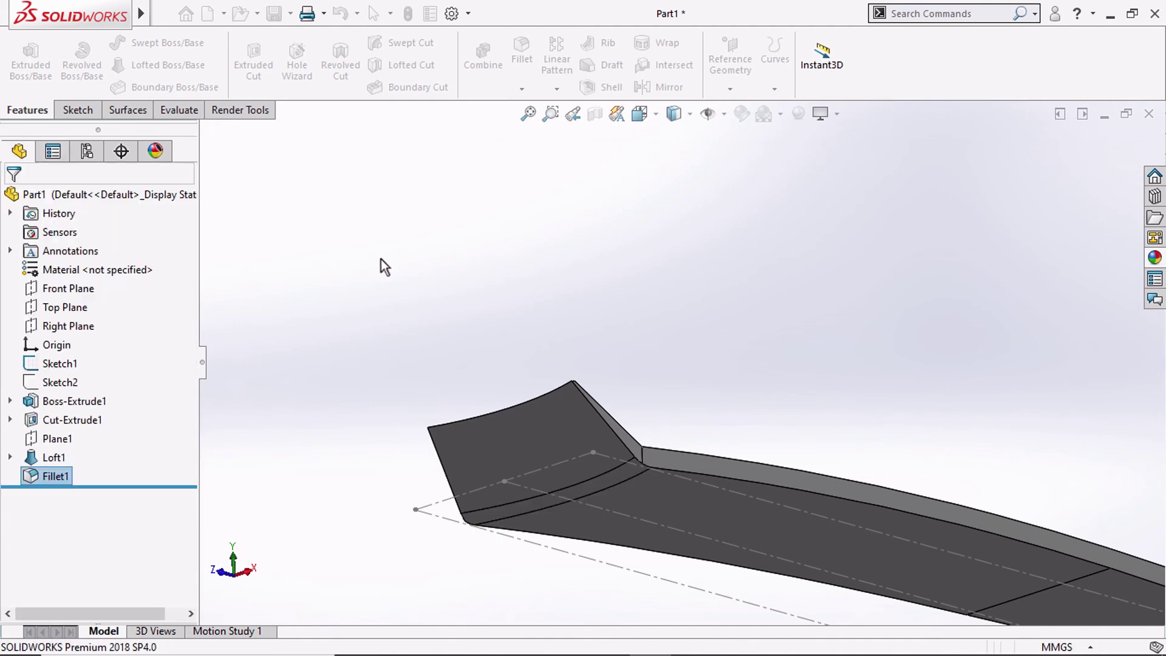
# Add a 1 mm fillet to the top seam edge, then zoom to fit the whole part
pyautogui.moveTo(382, 259); pyautogui.dragTo(340, 363, button='middle')
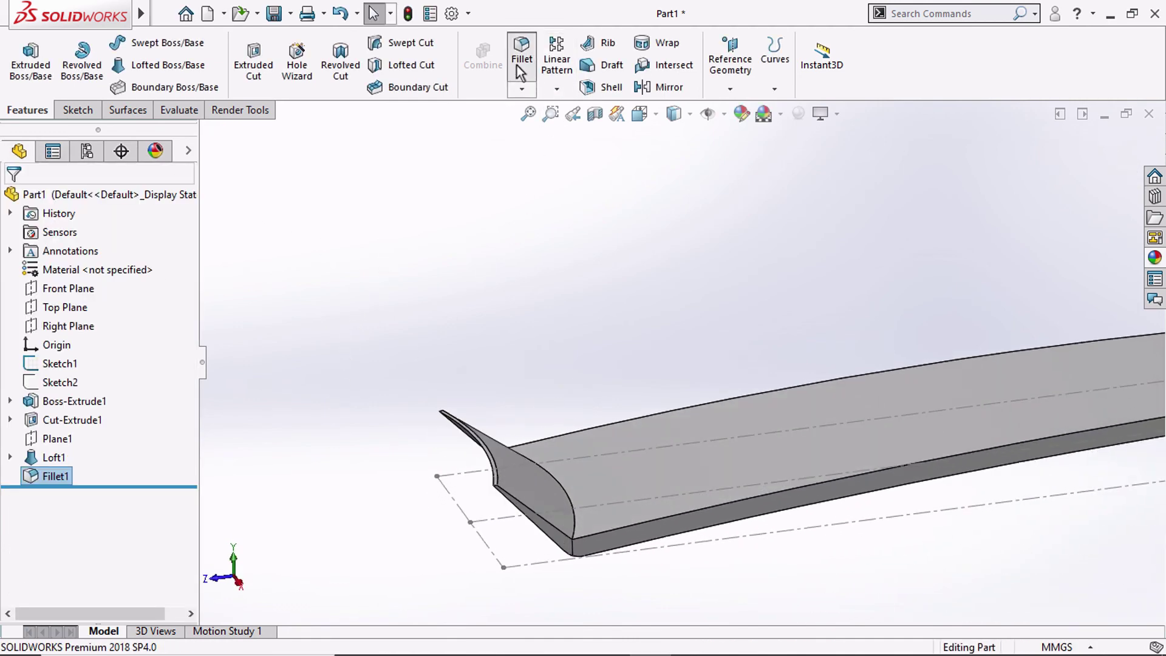
pyautogui.write('1')
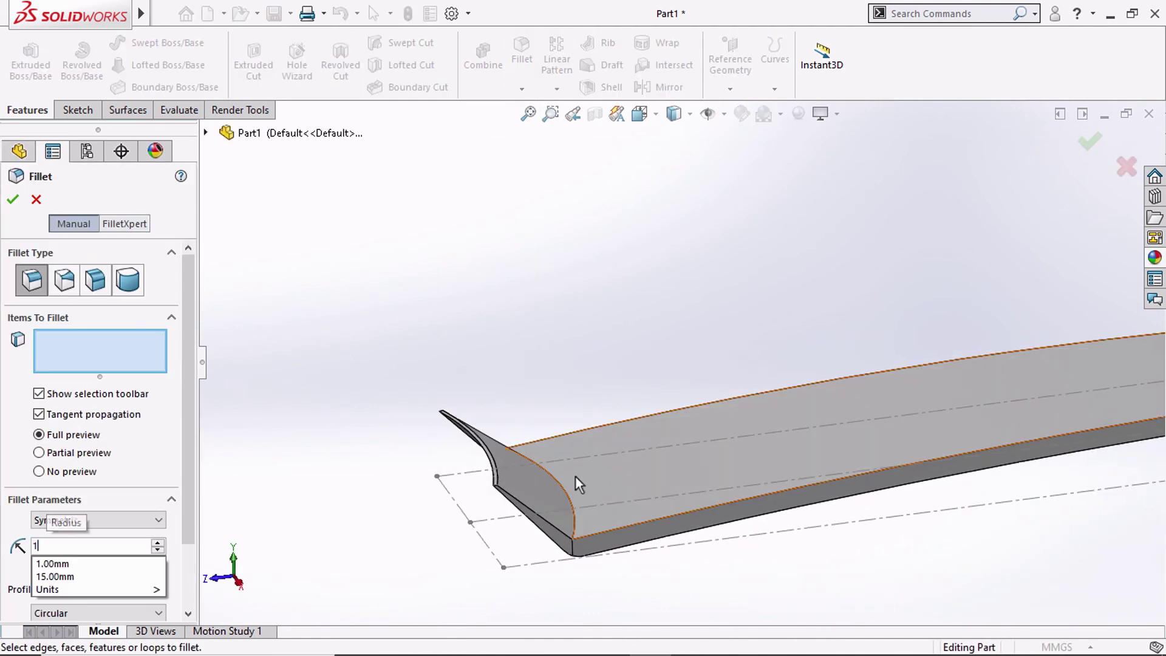
pyautogui.click(568, 491)
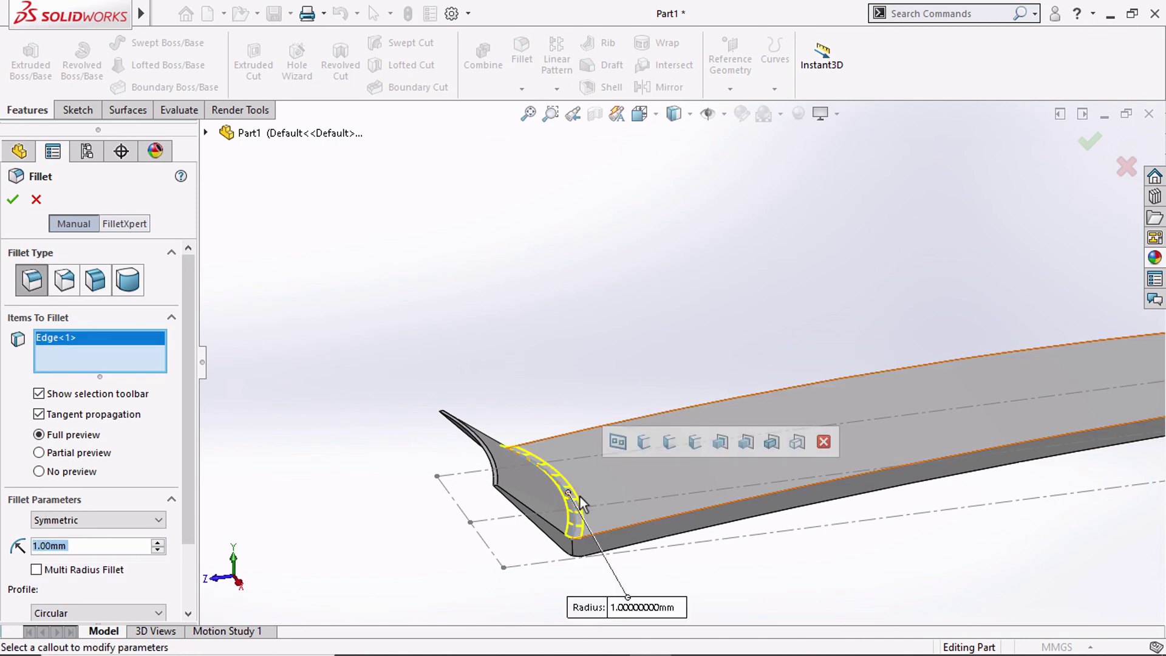
pyautogui.click(13, 200)
pyautogui.moveTo(453, 301); pyautogui.dragTo(469, 422, button='middle')
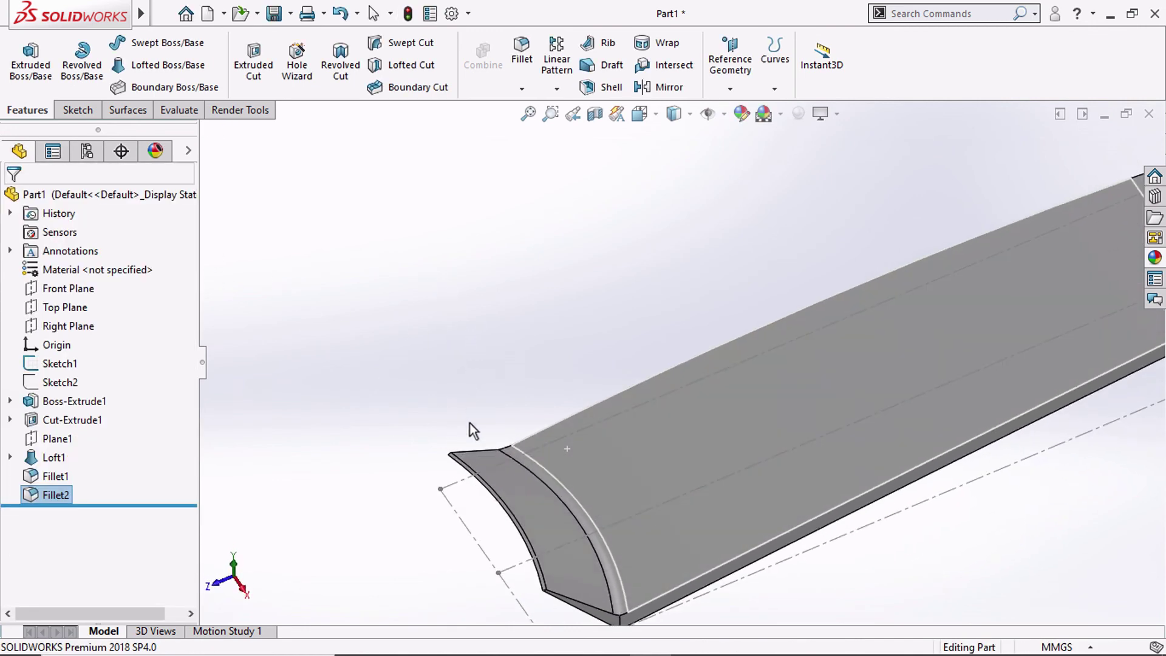
pyautogui.press('f')
pyautogui.click(639, 113)
# Start a new sketch on the Top Plane, viewing the part from the top
pyautogui.click(663, 164)
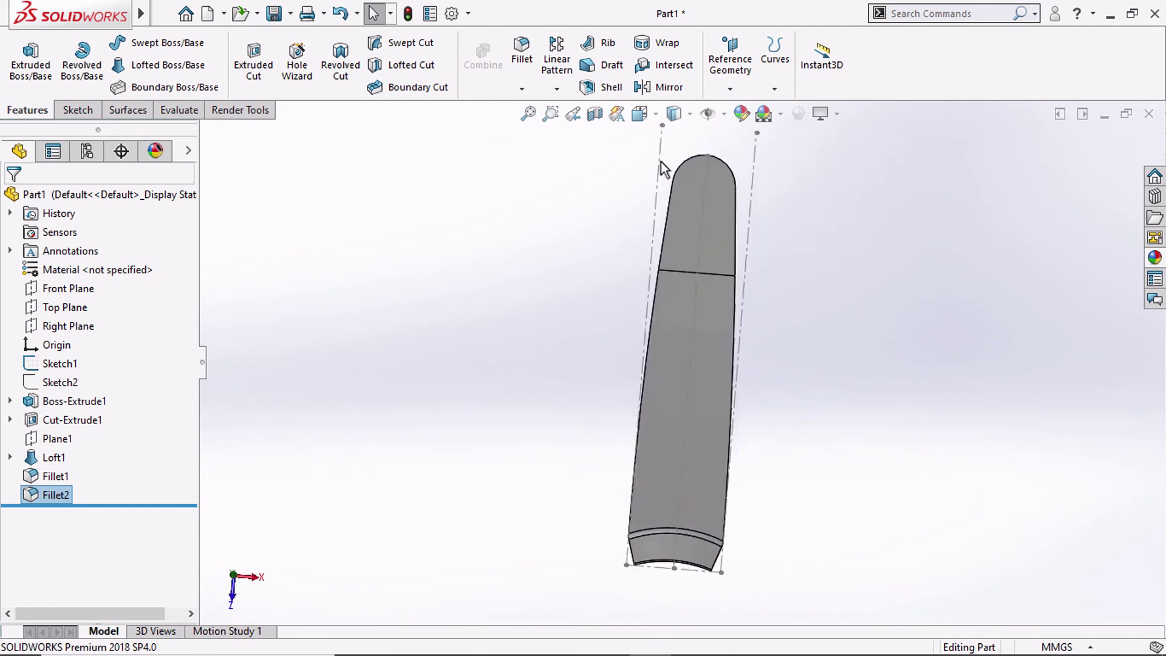
pyautogui.scroll(-3, 681, 534)
pyautogui.scroll(-3, 644, 479)
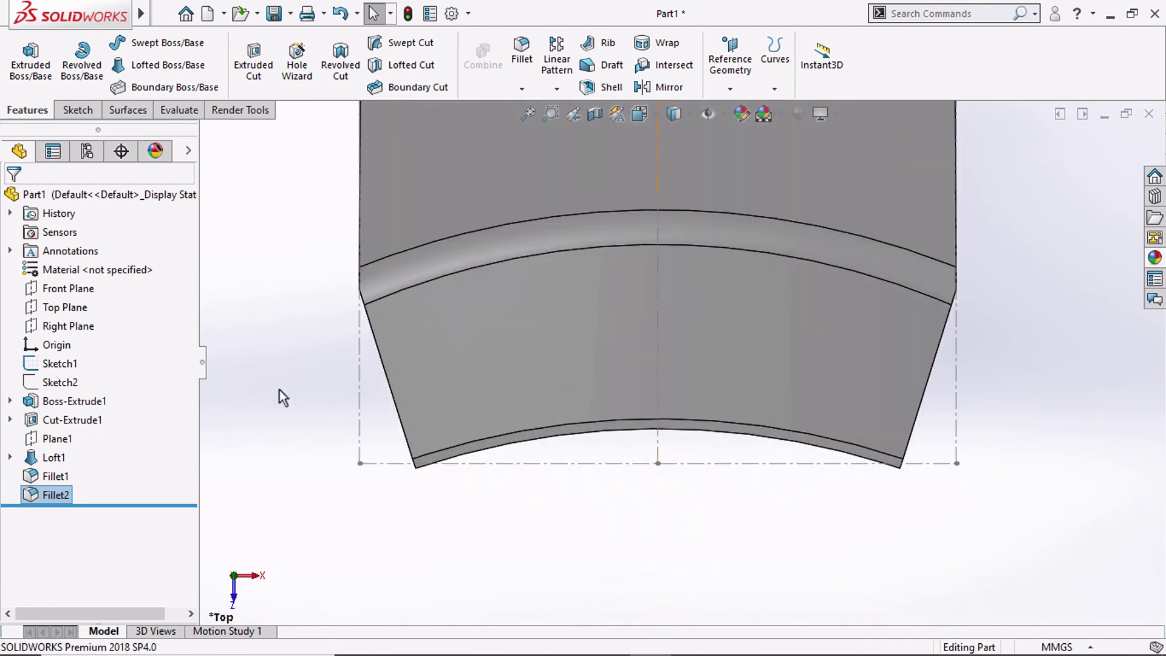
pyautogui.click(61, 307)
pyautogui.click(78, 281)
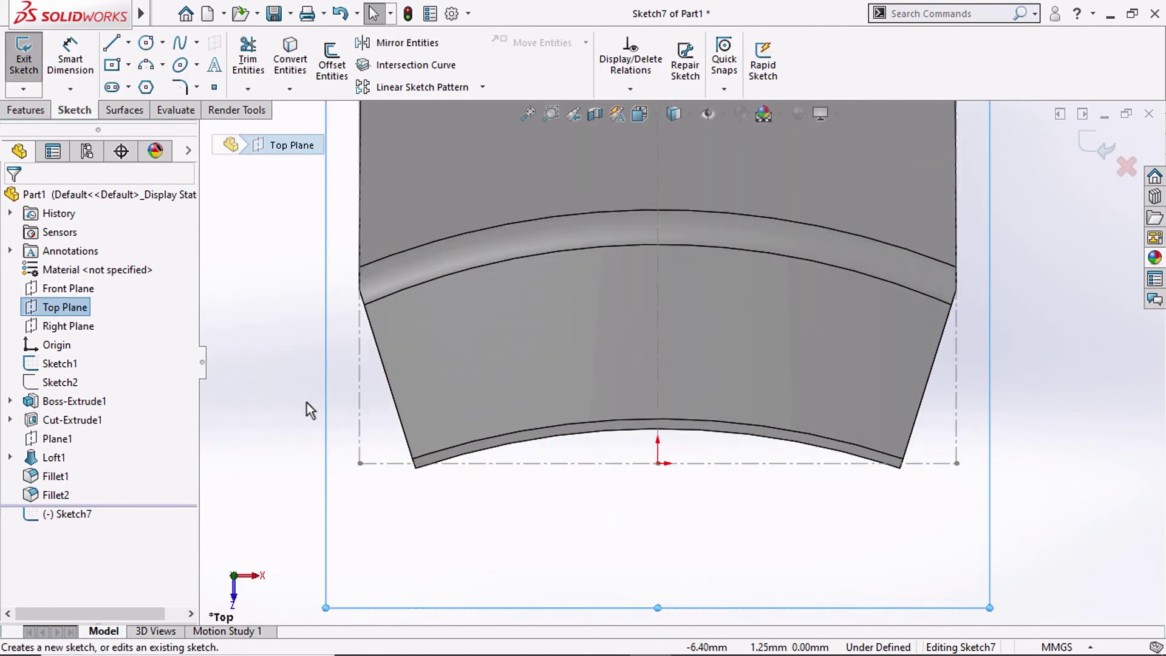
# Convert the blade's curved bottom edge into the sketch and hide Sketch2
pyautogui.click(71, 382)
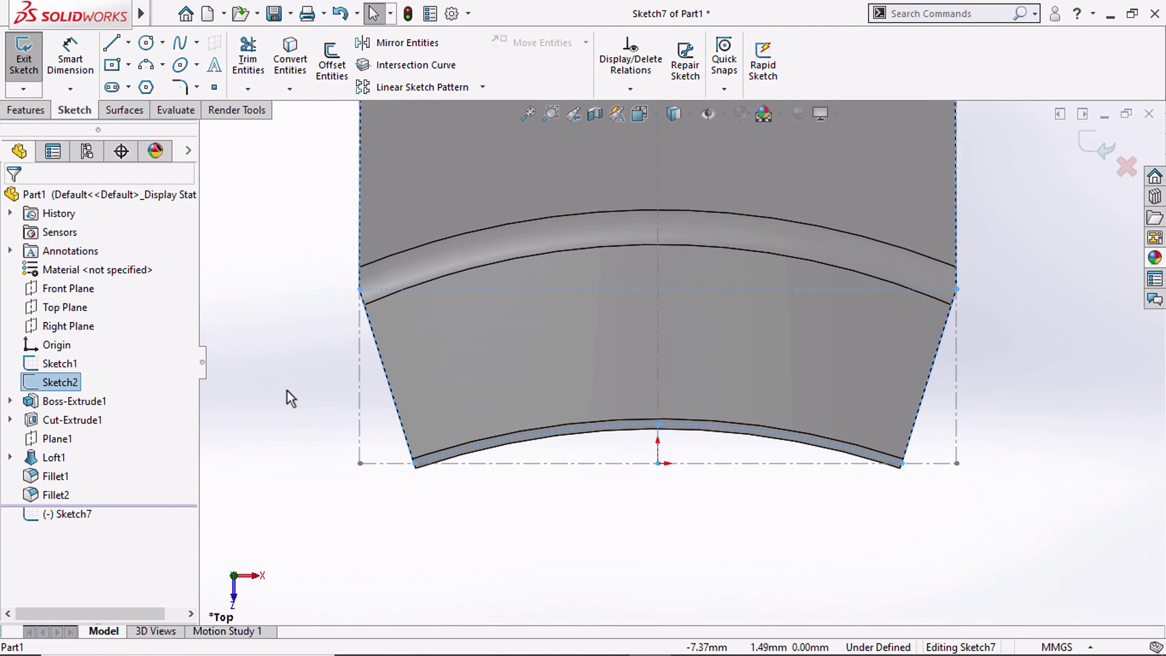
pyautogui.rightClick(60, 382)
pyautogui.click(428, 468)
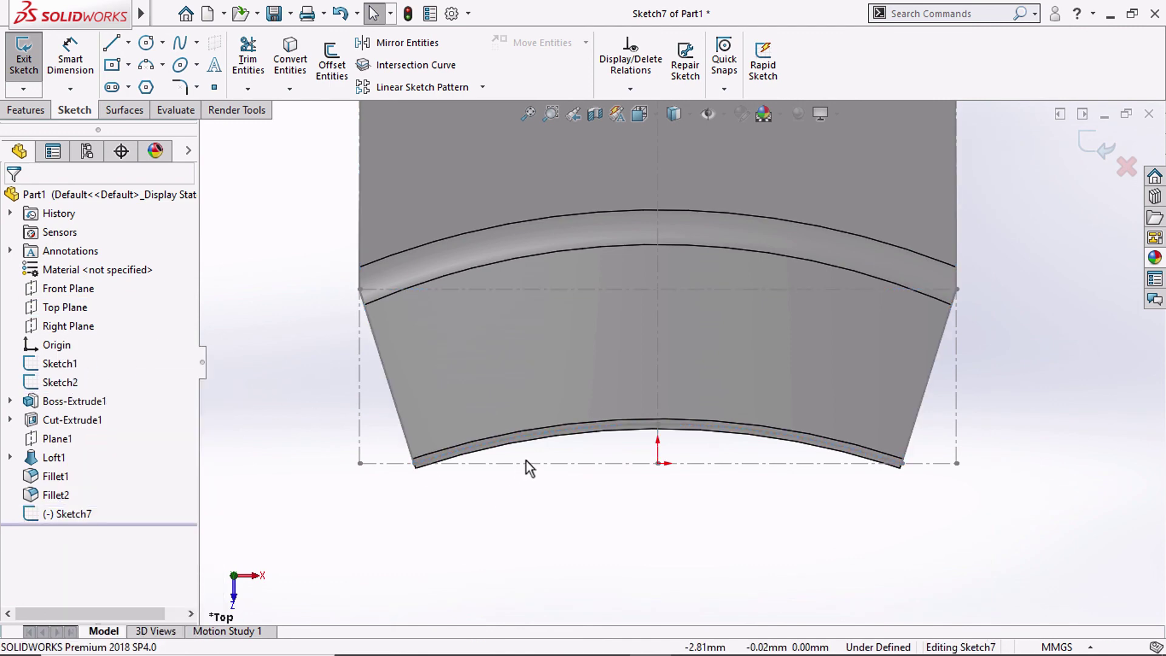
pyautogui.click(567, 433)
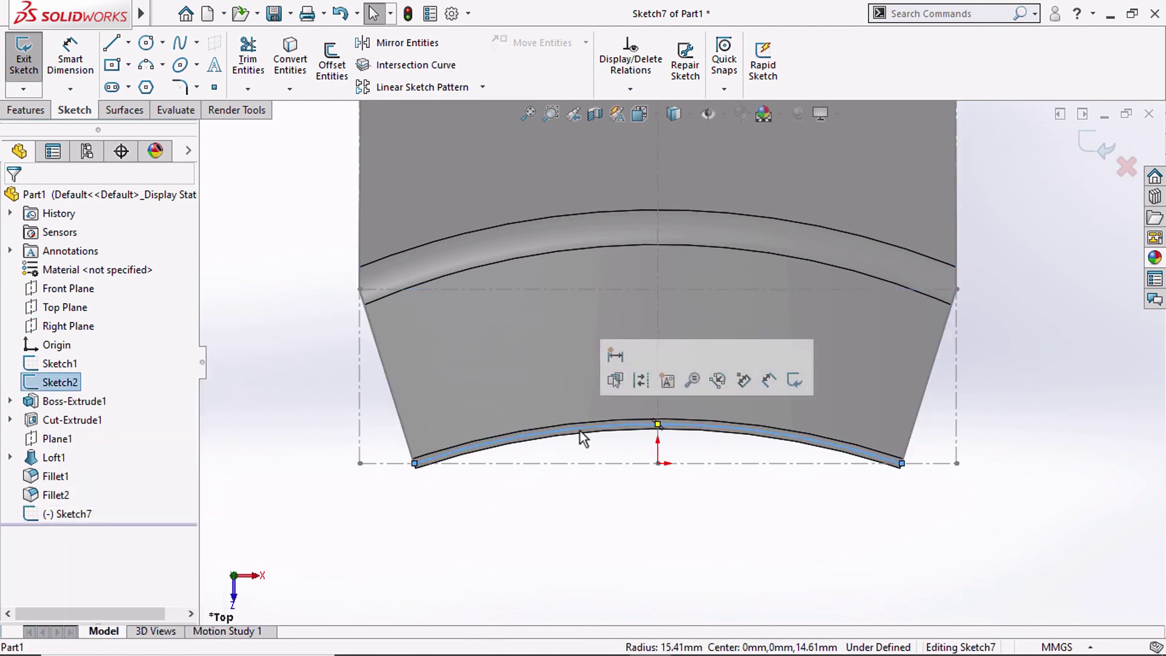
pyautogui.click(283, 59)
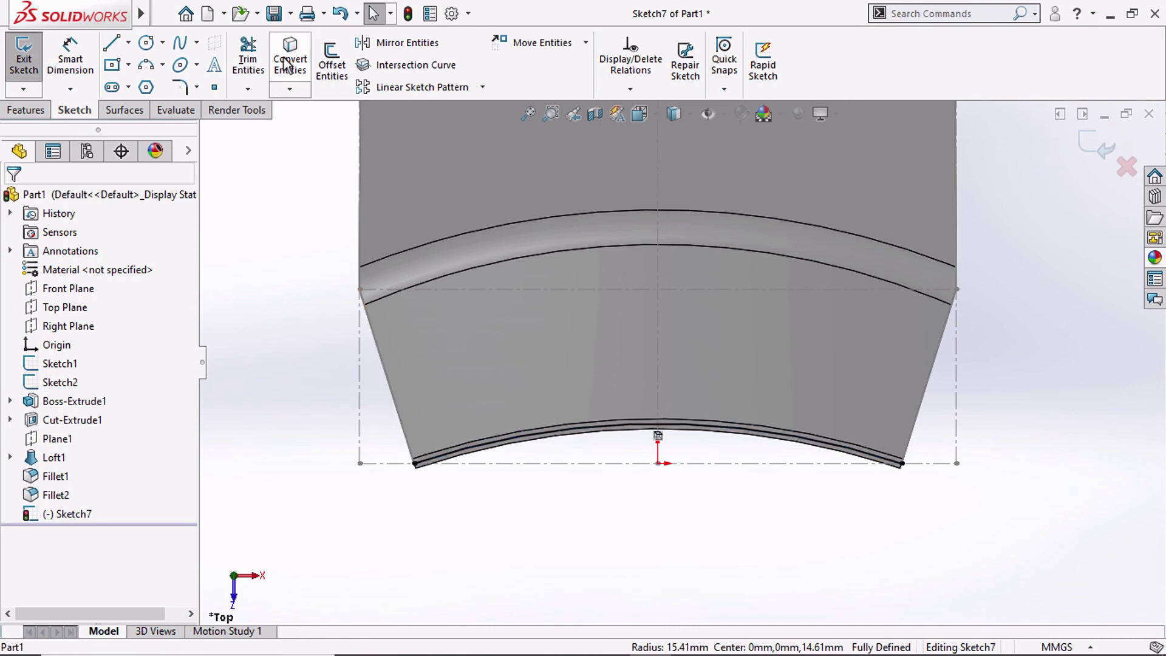
pyautogui.click(58, 381)
pyautogui.click(73, 356)
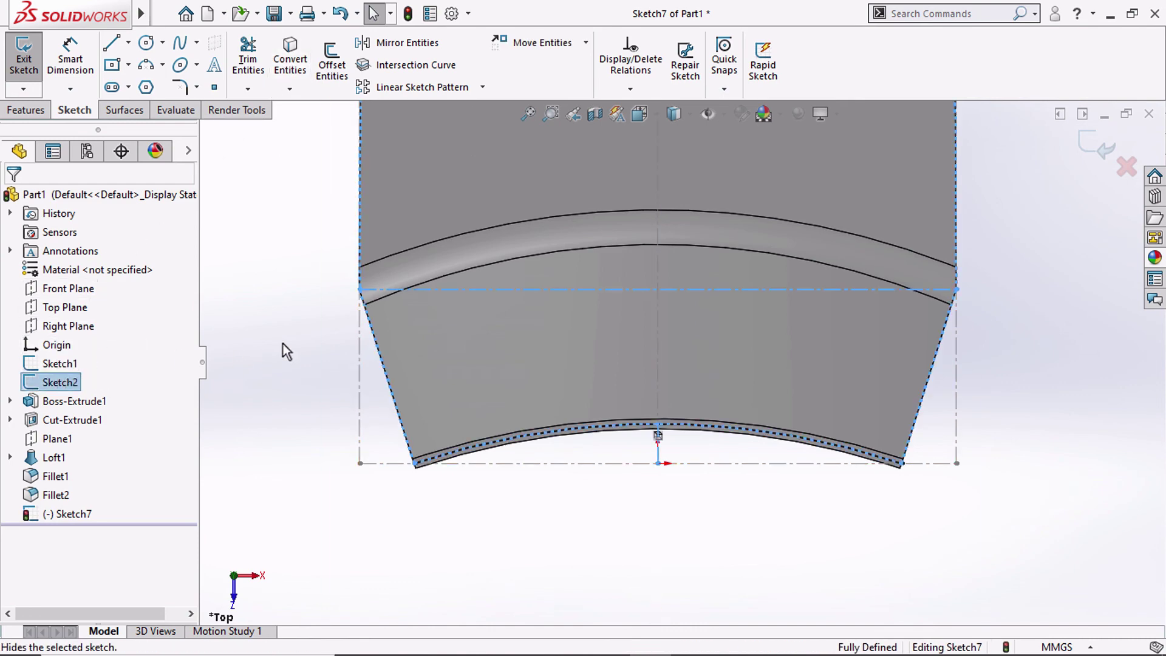
# Close the profile with three lines beneath the arc and preview it as an extruded cut
pyautogui.press('l')
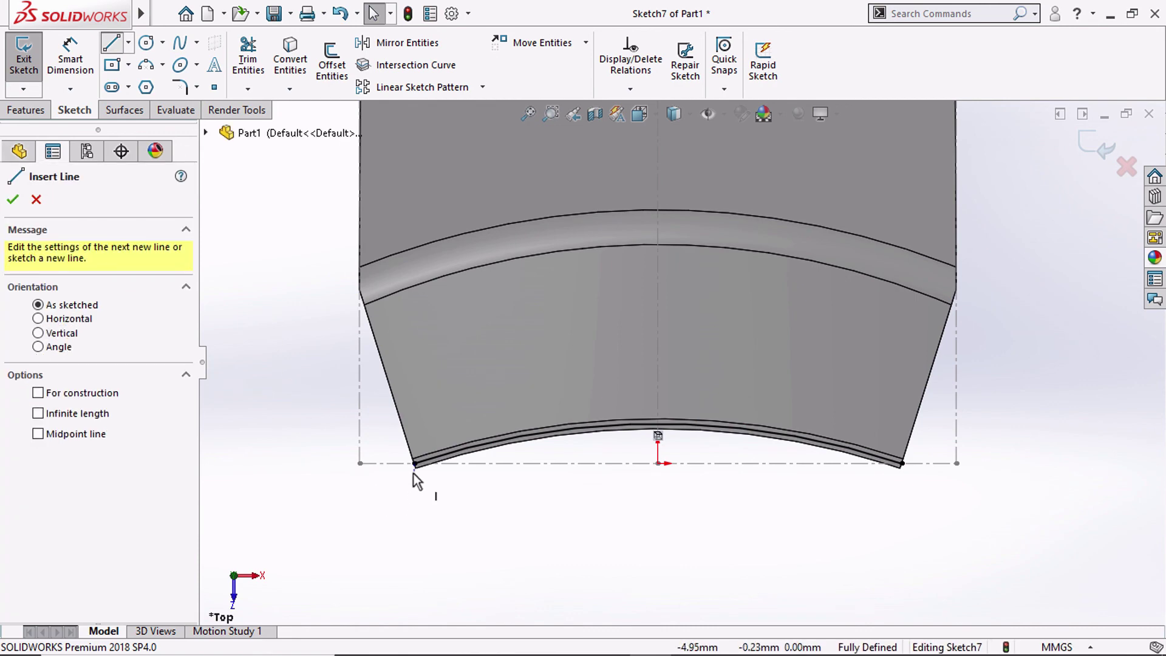
pyautogui.click(414, 463)
pyautogui.click(414, 529)
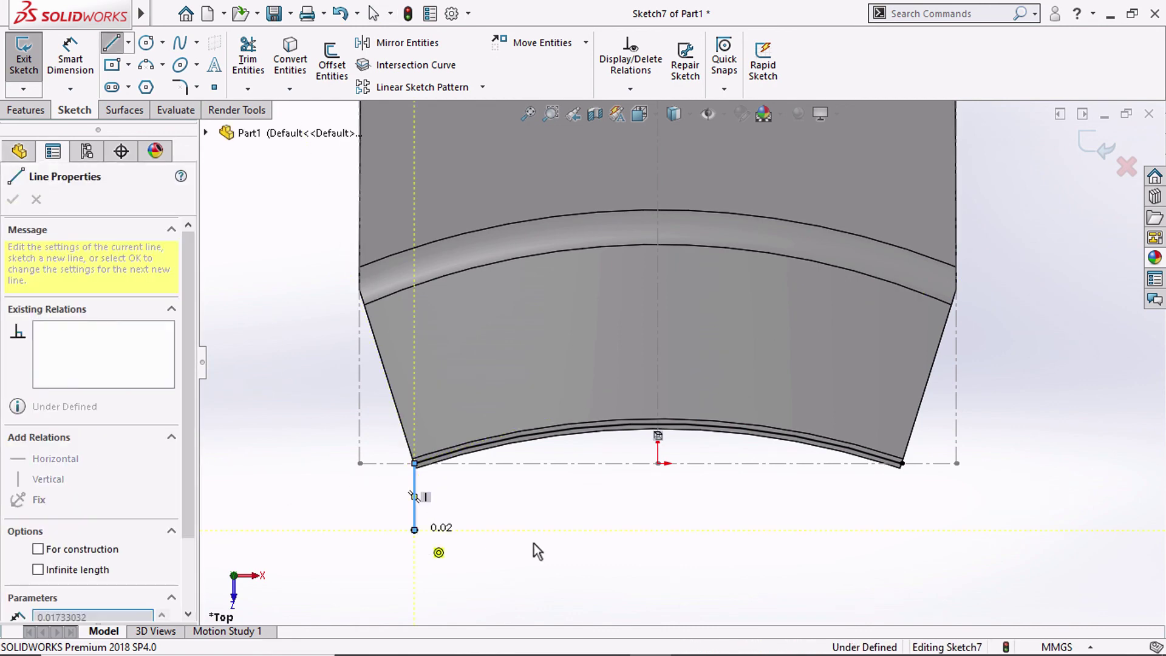
pyautogui.click(902, 530)
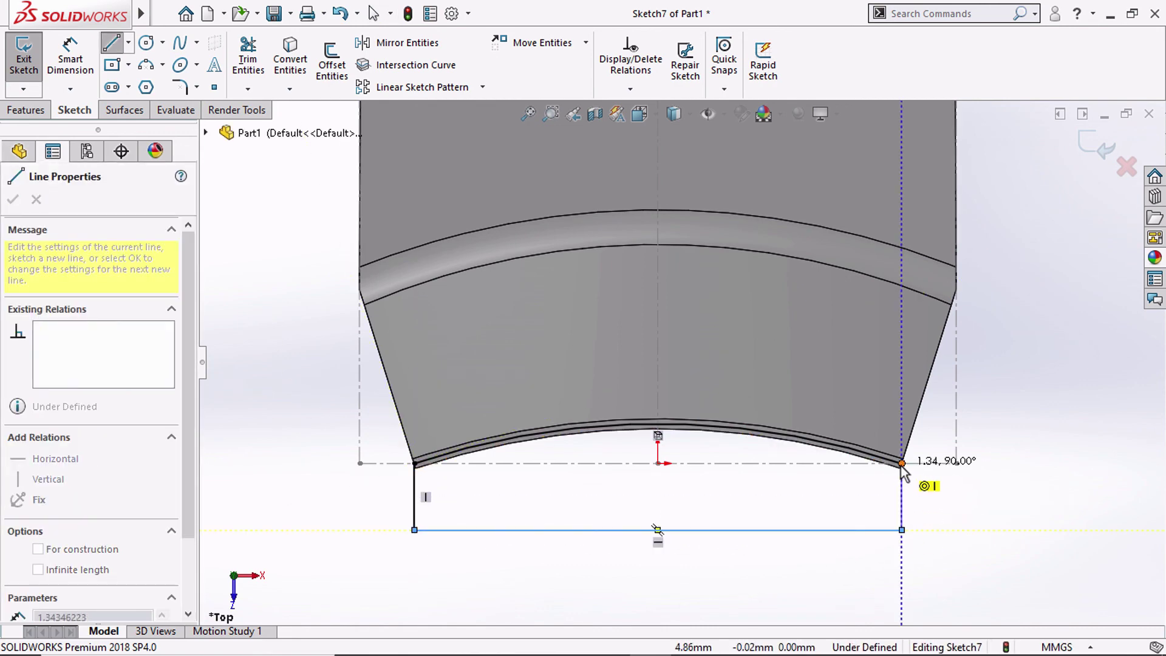
pyautogui.click(901, 463)
pyautogui.moveTo(313, 346); pyautogui.dragTo(408, 342, button='middle')
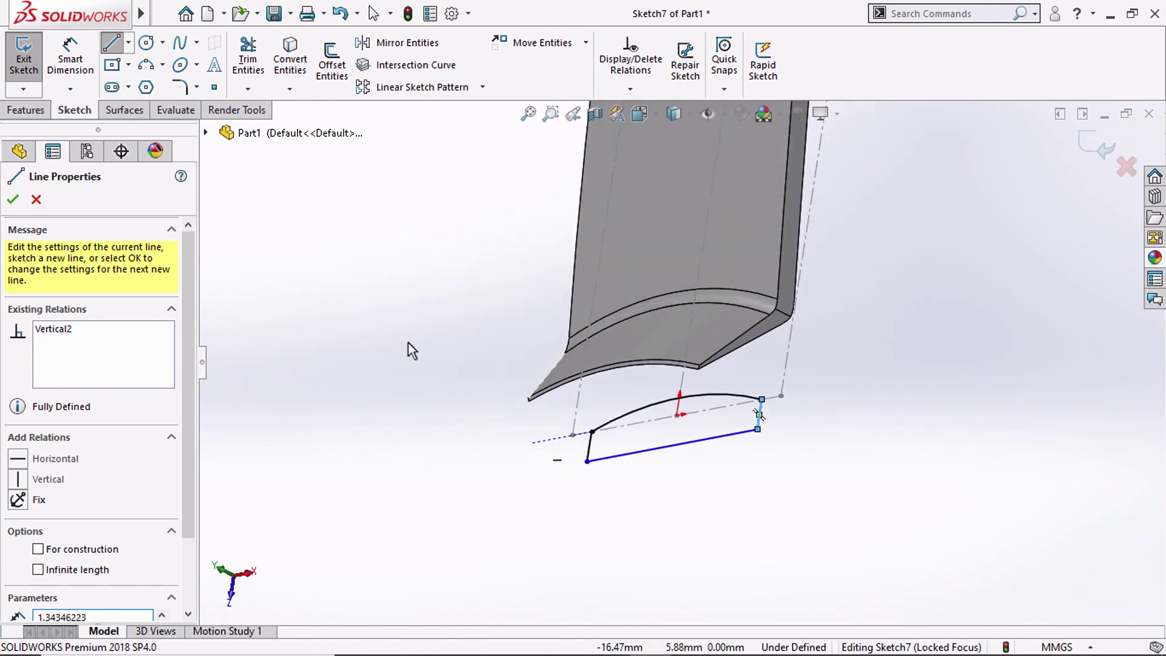
pyautogui.click(18, 114)
pyautogui.click(254, 61)
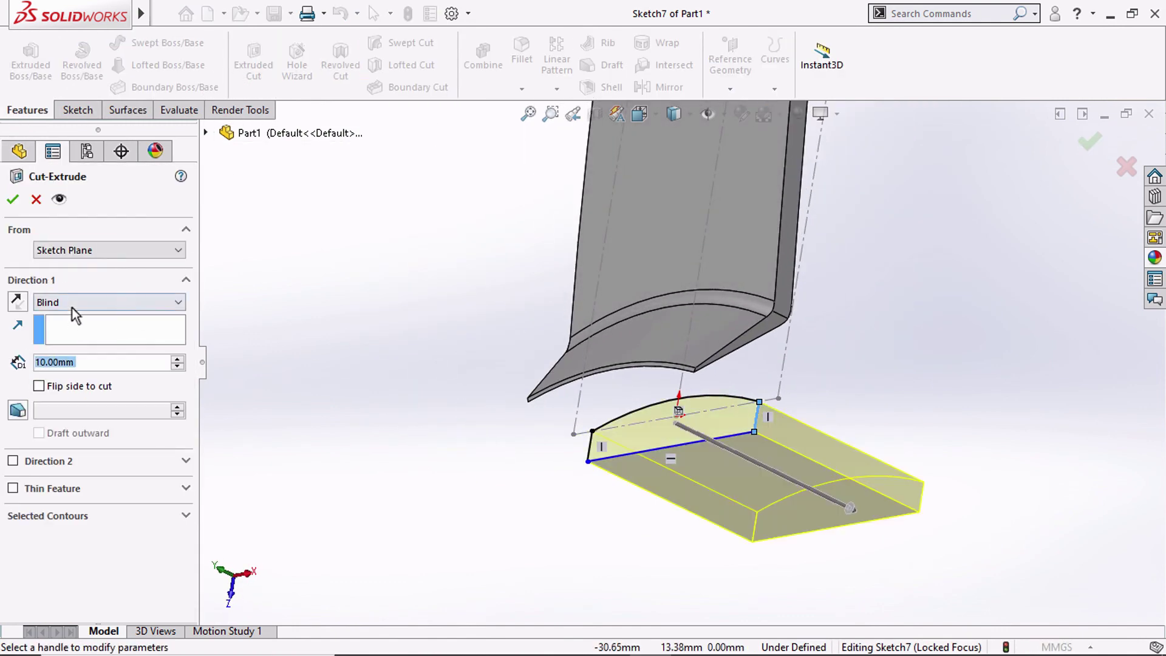
# Set the cut to Through All with reversed direction and accept Cut-Extrude2
pyautogui.click(72, 307)
pyautogui.click(79, 330)
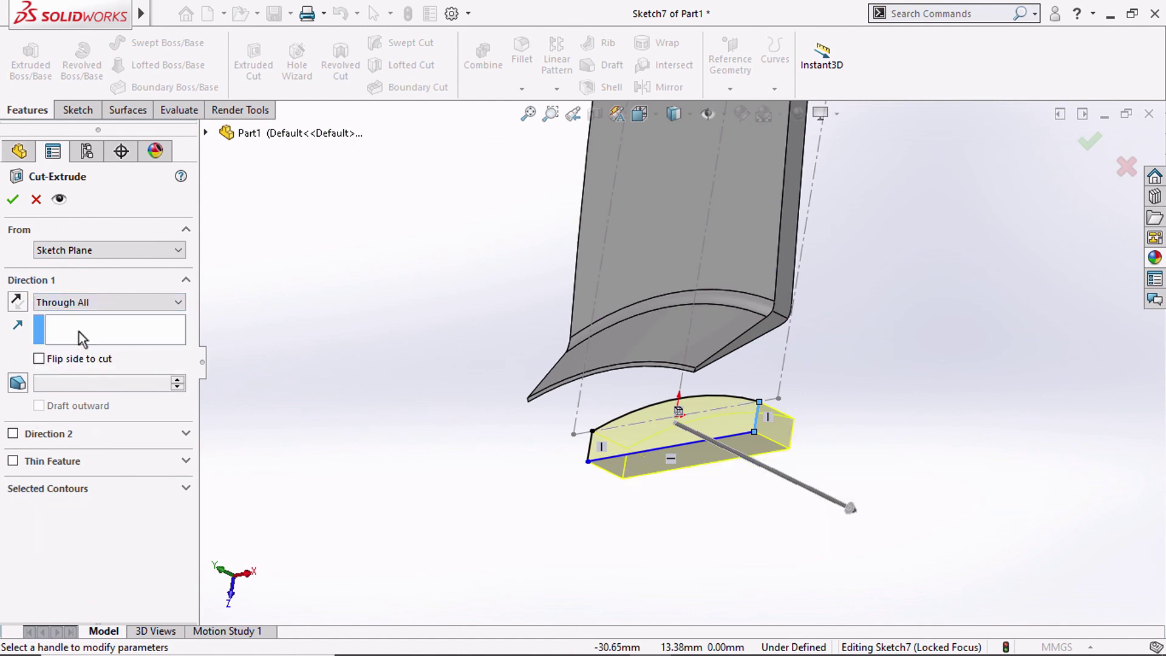
pyautogui.click(21, 305)
pyautogui.click(13, 199)
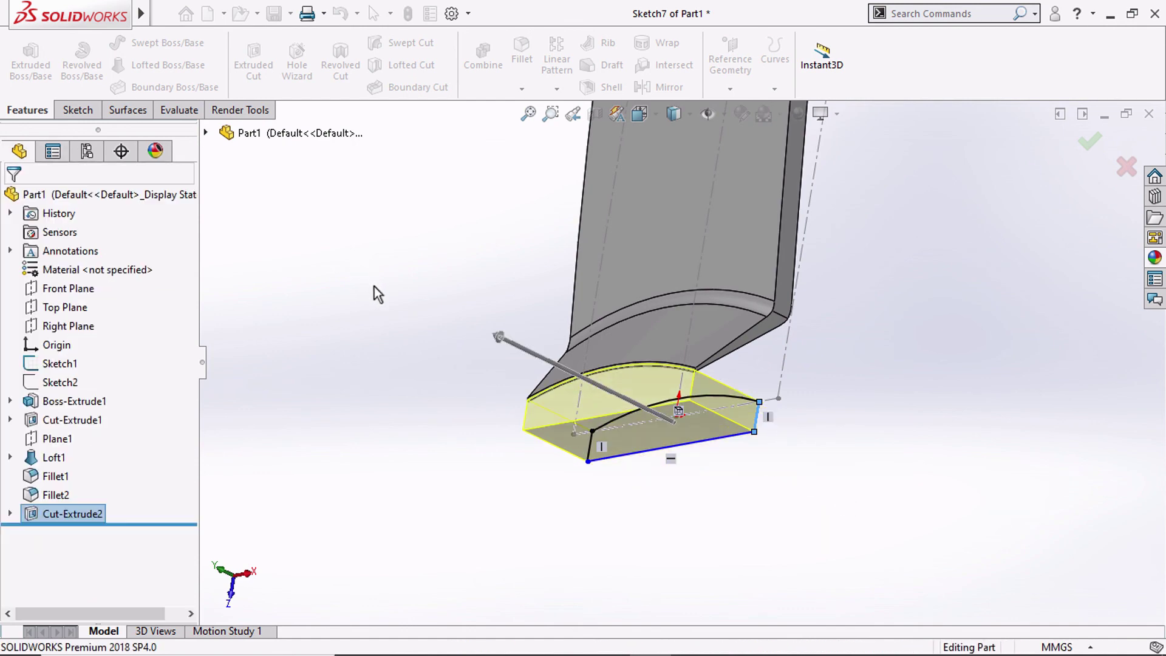
# Inspect the trimmed end from front, edge-on and top views, then open a Top Plane sketch
pyautogui.moveTo(377, 304); pyautogui.dragTo(450, 196, button='middle')
pyautogui.click(639, 113)
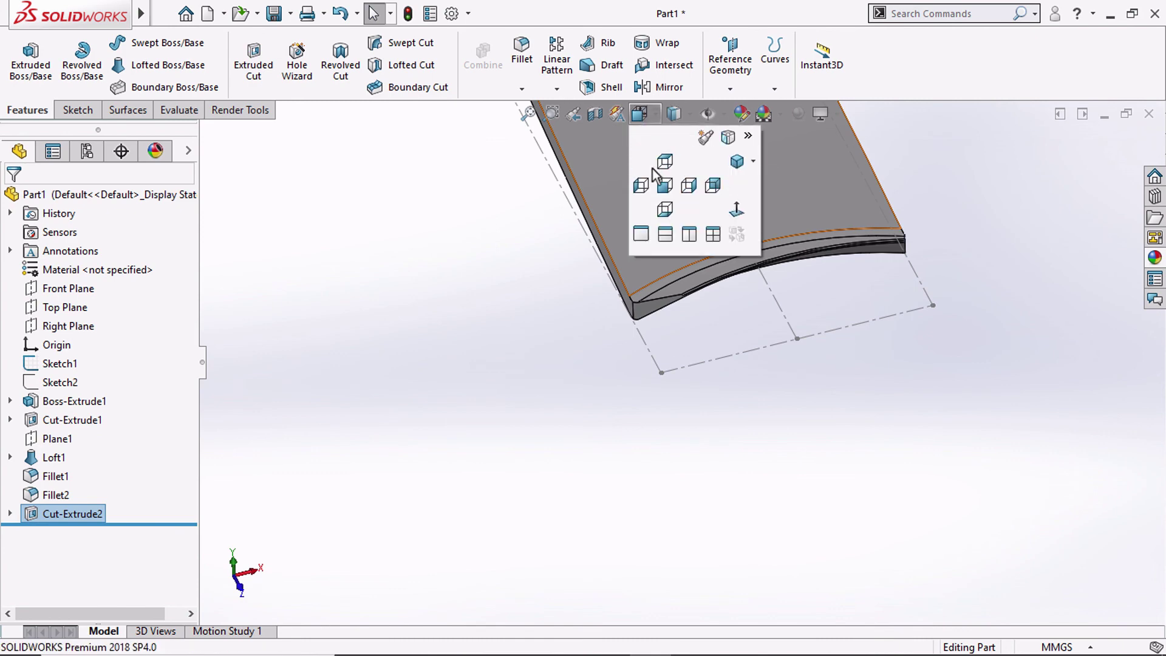
pyautogui.click(660, 188)
pyautogui.scroll(-3, 425, 292)
pyautogui.scroll(-2, 469, 293)
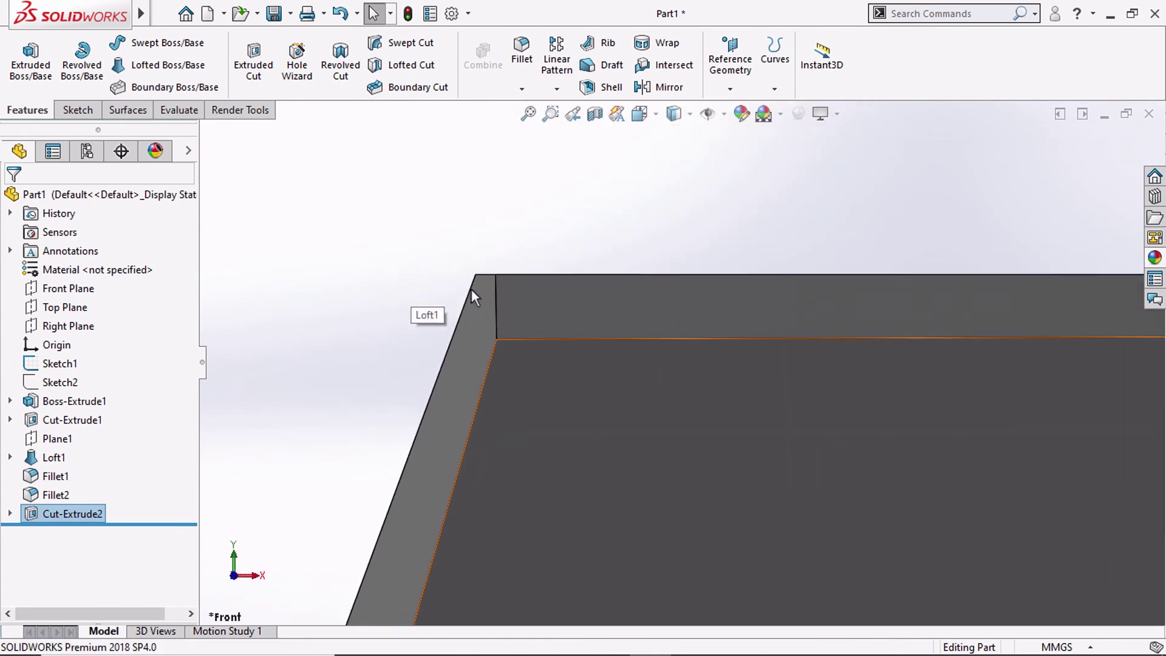
pyautogui.moveTo(487, 294); pyautogui.dragTo(533, 315, button='middle')
pyautogui.scroll(5, 533, 315)
pyautogui.moveTo(606, 348)
pyautogui.mouseDown(button='middle')
pyautogui.moveTo(541, 359)
pyautogui.moveTo(701, 387)
pyautogui.moveTo(788, 447)
pyautogui.mouseUp(button='middle')
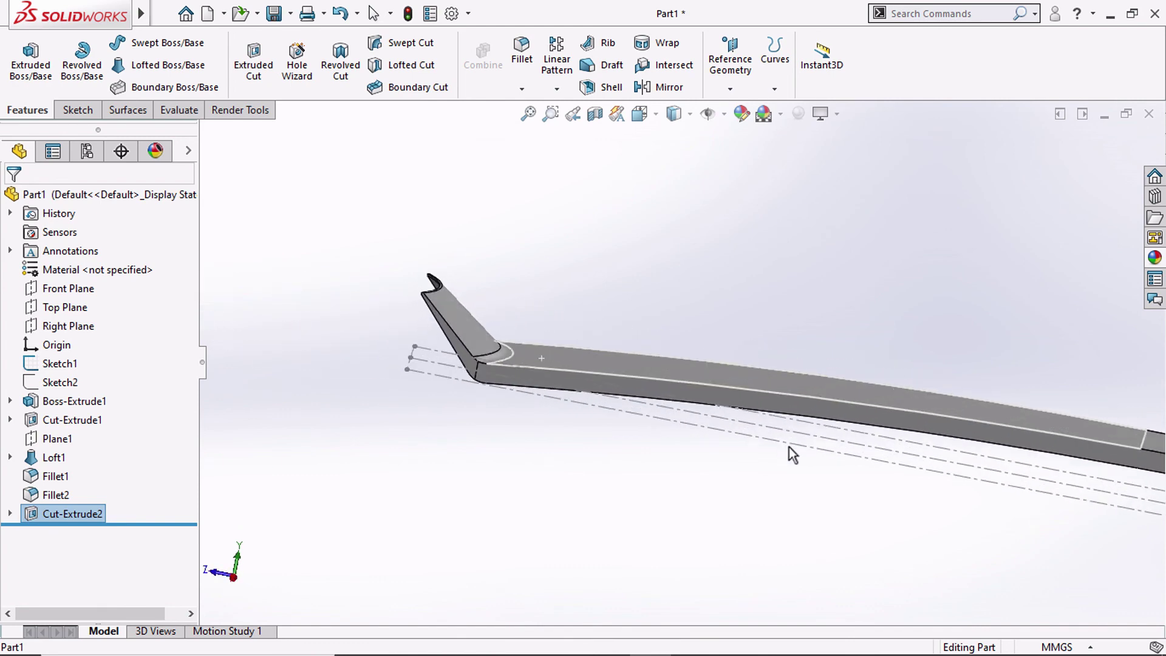
pyautogui.click(639, 114)
pyautogui.click(652, 158)
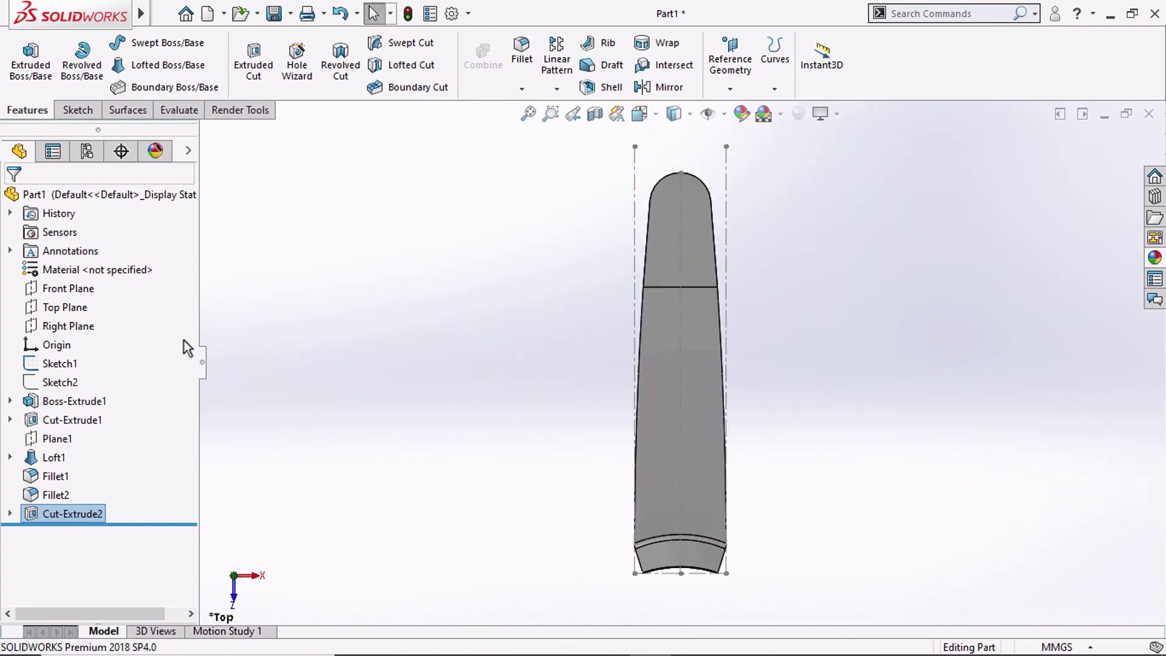
pyautogui.click(72, 308)
pyautogui.click(87, 281)
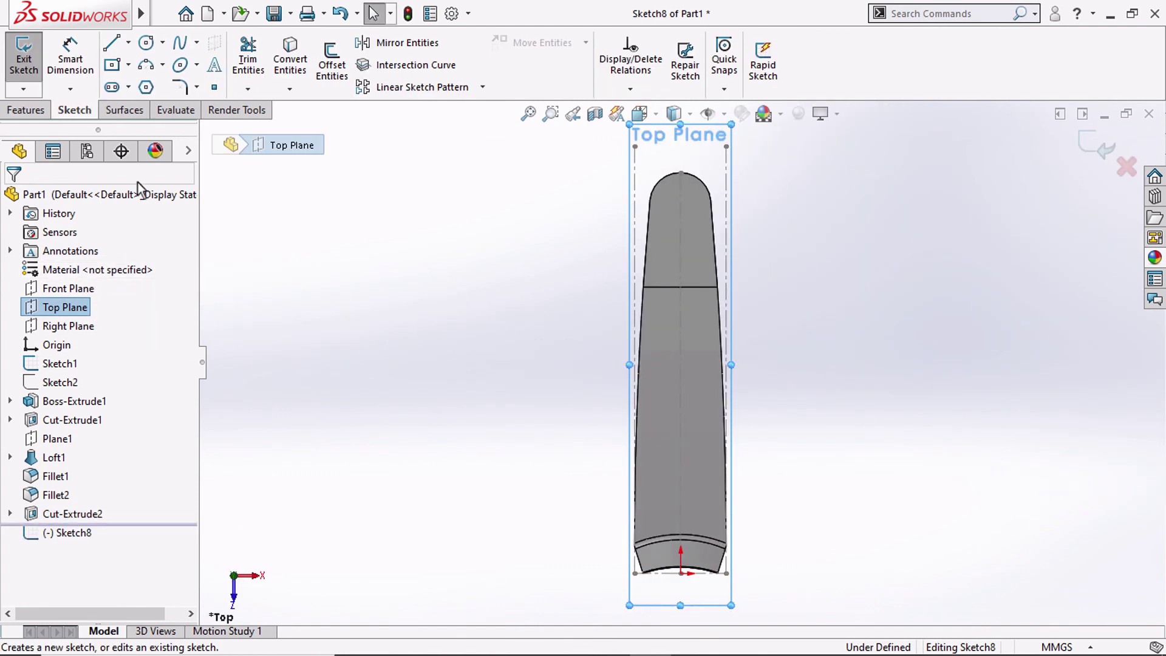
# Draw a circle on the centreline near the rounded tip with a 4 mm diameter
pyautogui.click(146, 43)
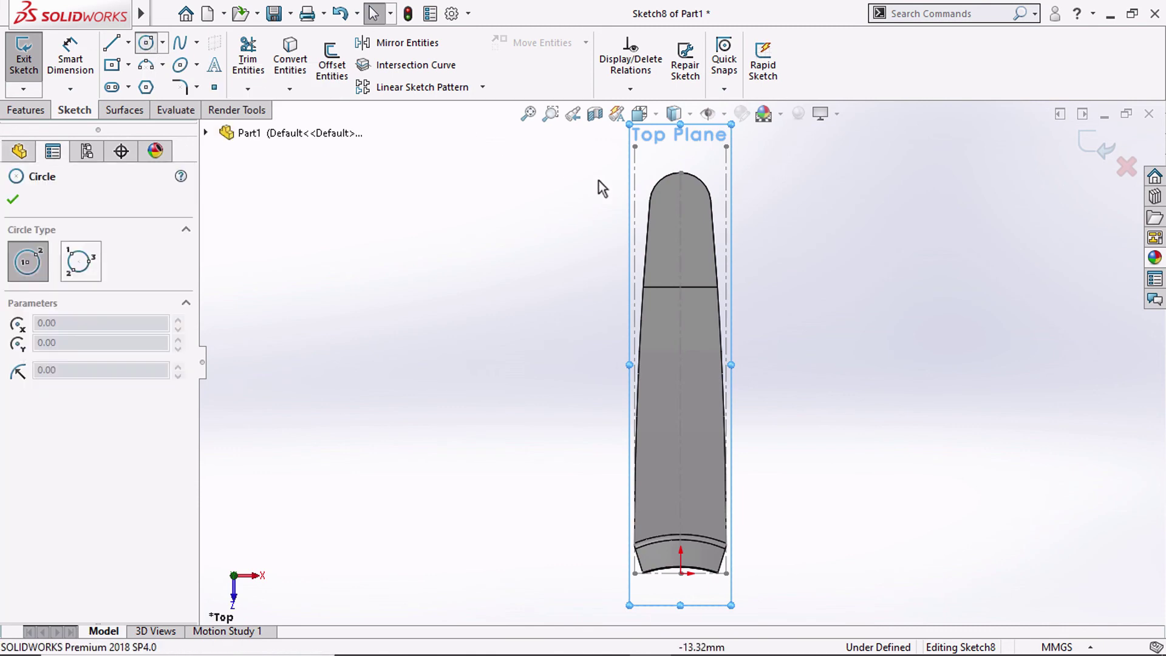
pyautogui.scroll(-3, 692, 228)
pyautogui.click(696, 238)
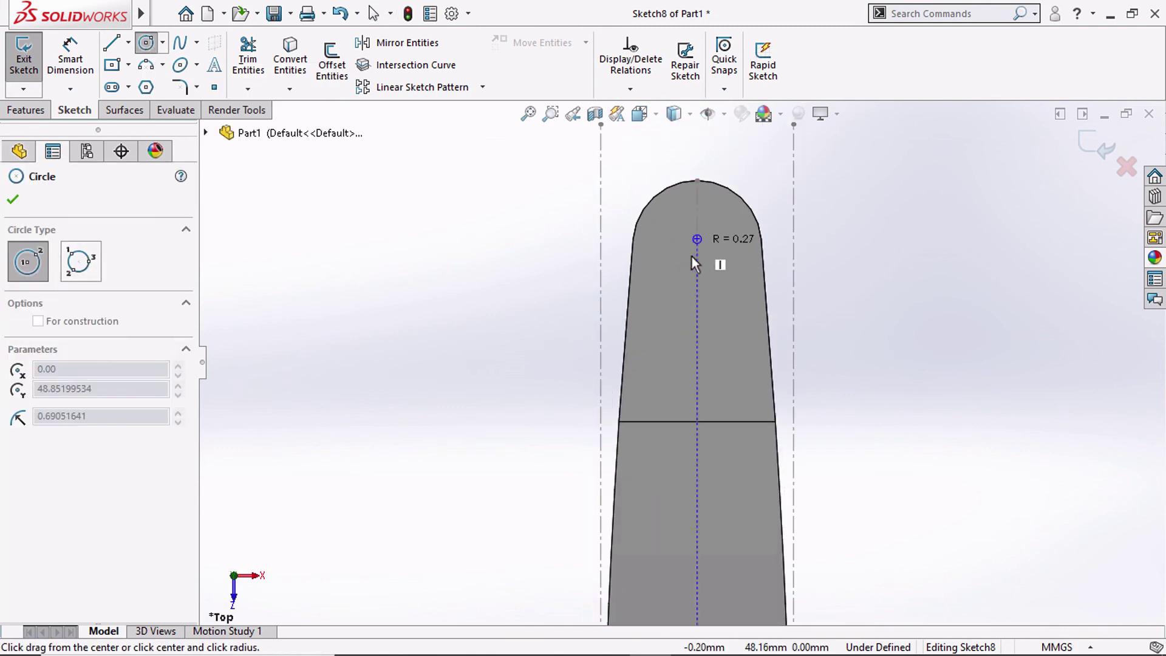
pyautogui.click(684, 279)
pyautogui.click(61, 69)
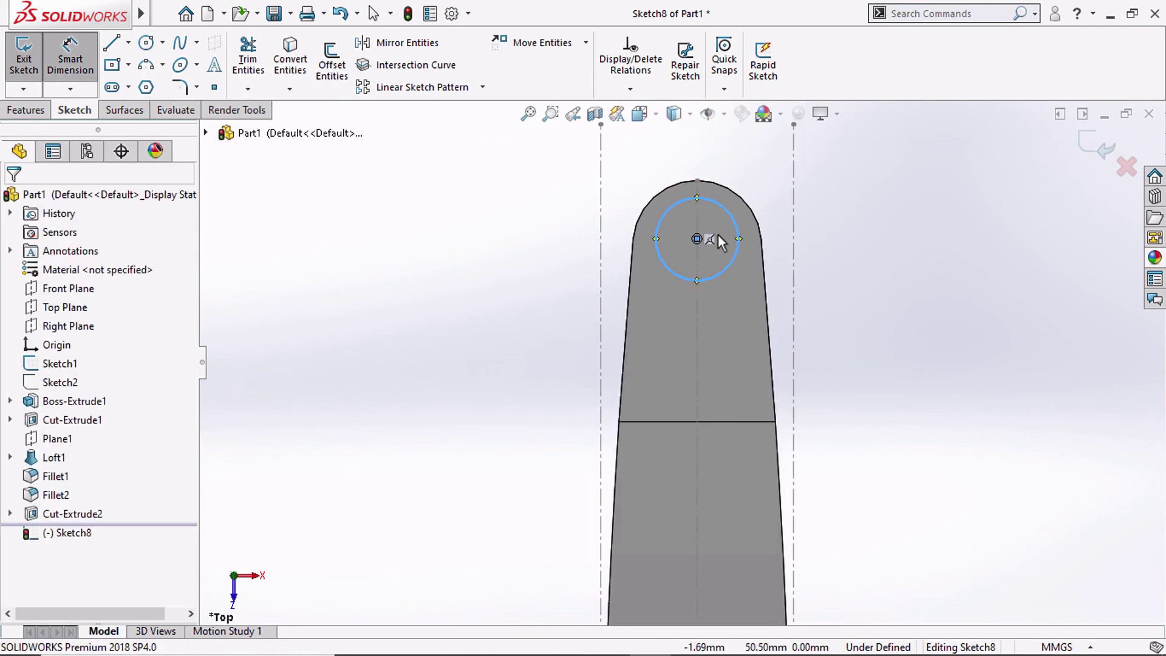
pyautogui.click(665, 262)
pyautogui.click(556, 253)
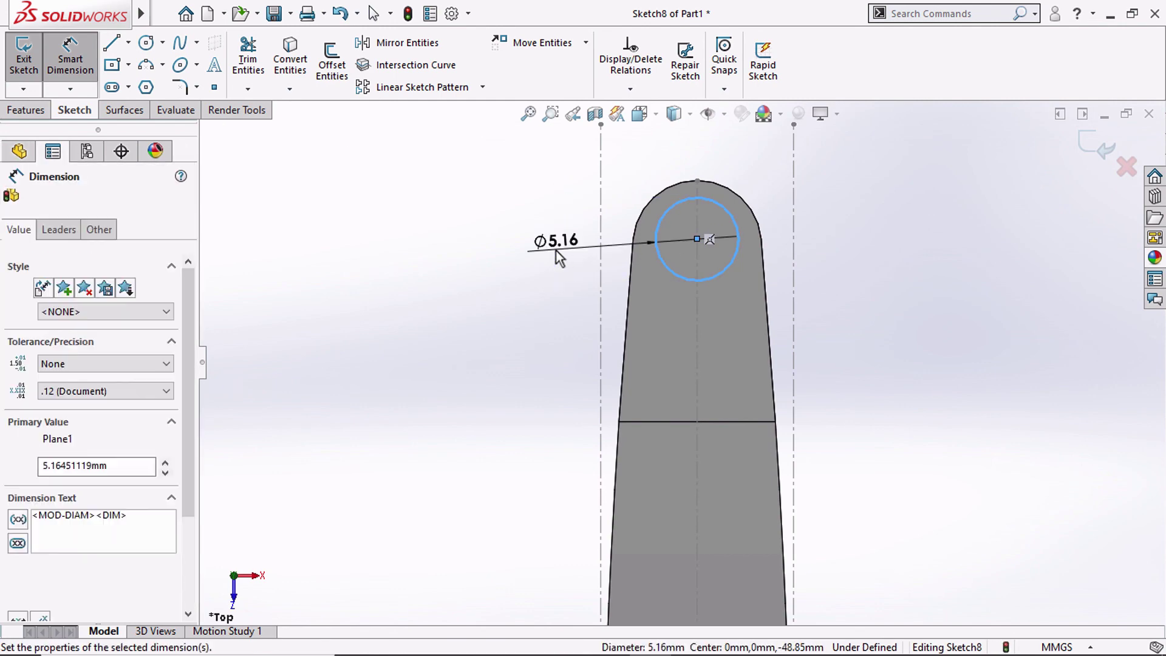
pyautogui.write('4')
pyautogui.press('Return')
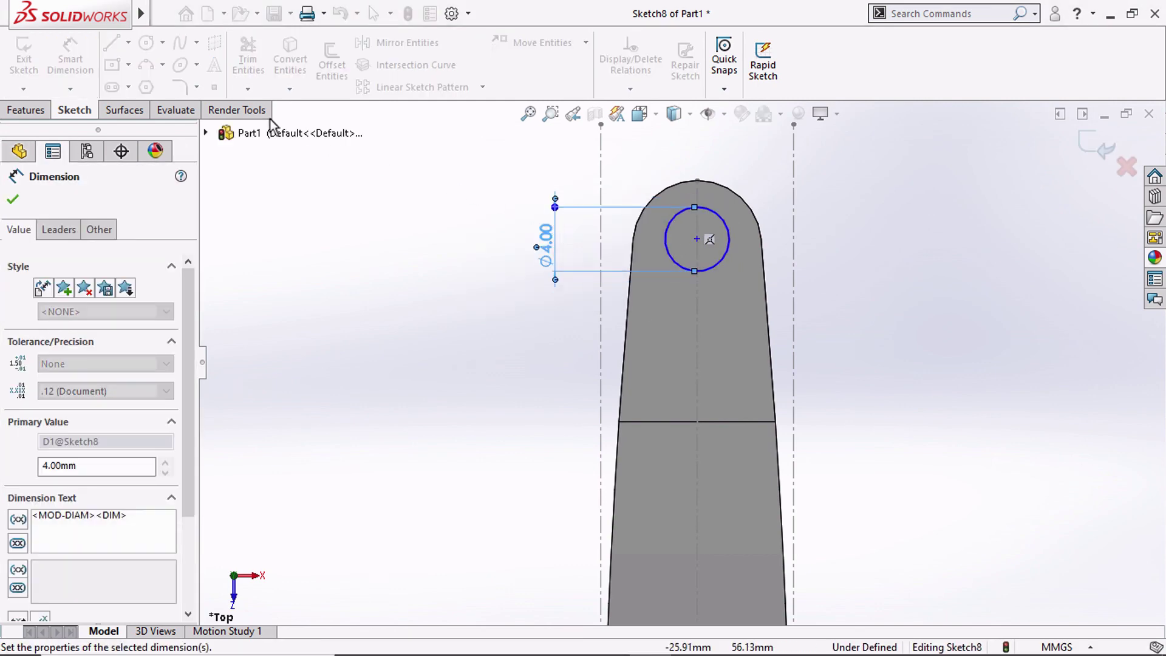
# Add a construction line from the circle to the tip and dimension the 2 mm gap
pyautogui.press('l')
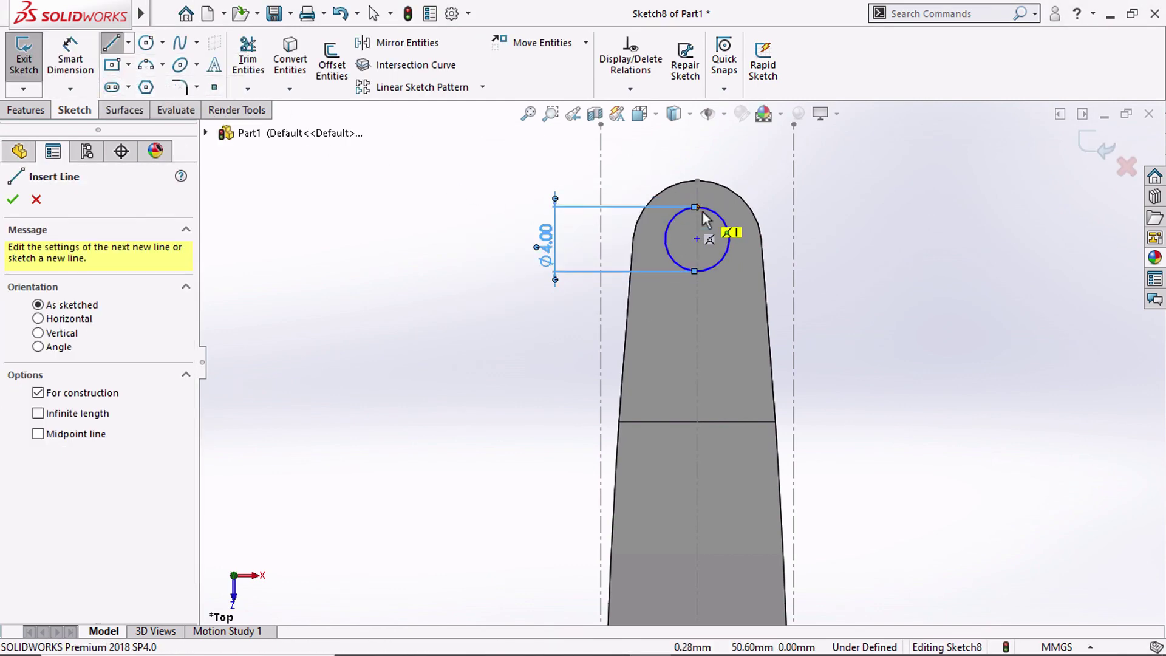
pyautogui.click(697, 208)
pyautogui.click(696, 180)
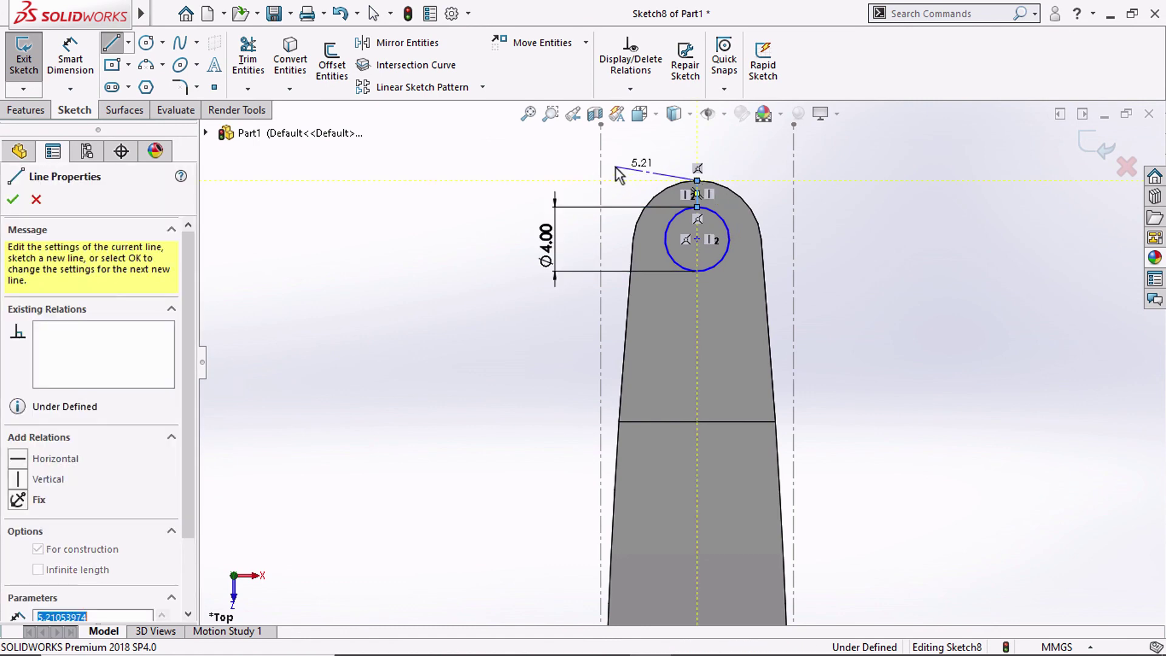
pyautogui.press('Escape')
pyautogui.click(70, 61)
pyautogui.scroll(-5, 698, 222)
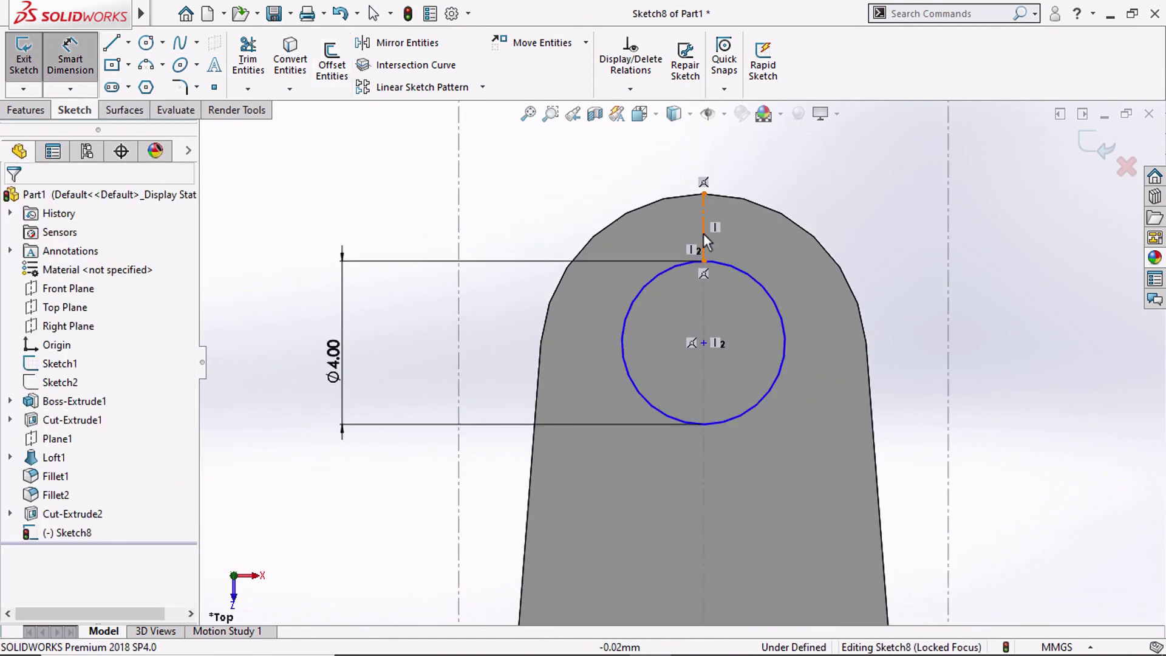
pyautogui.click(703, 228)
pyautogui.click(477, 237)
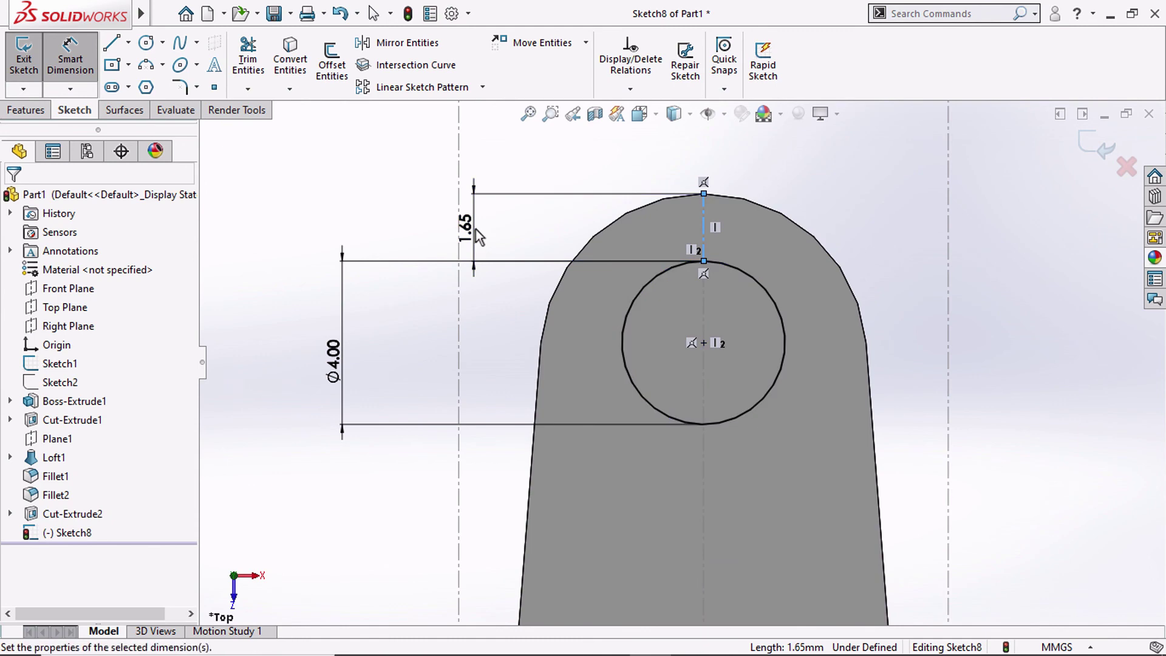
pyautogui.click(399, 200)
pyautogui.scroll(2, 425, 216)
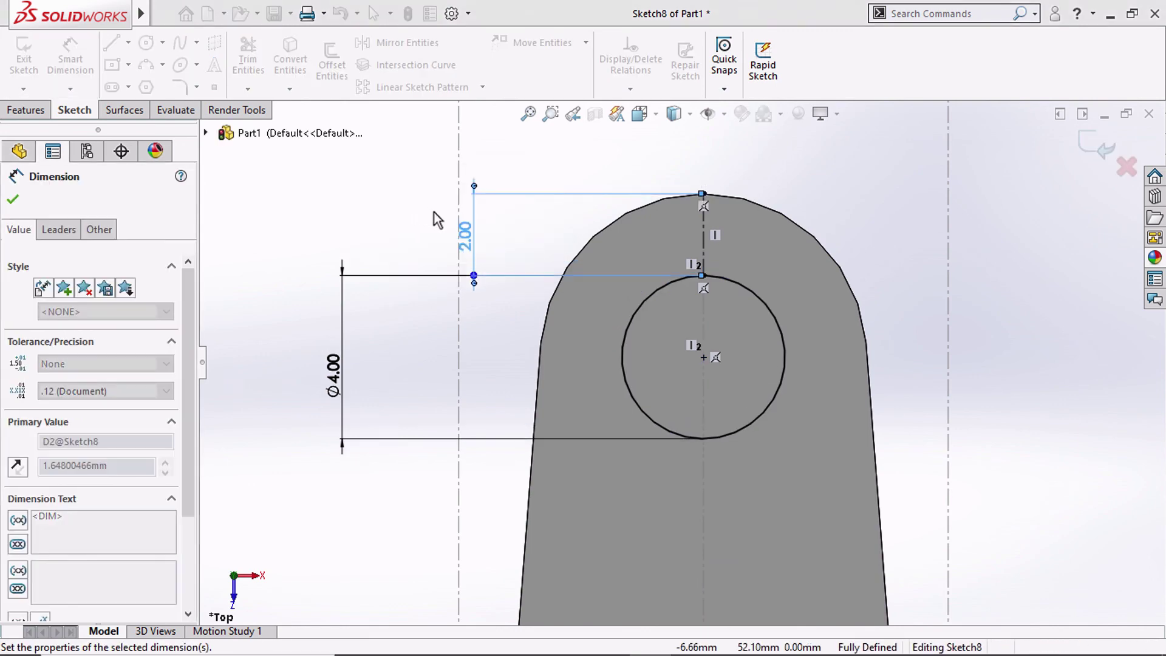
pyautogui.scroll(2, 527, 279)
# Cut the circle Through All to create the hole as Cut-Extrude3
pyautogui.click(27, 114)
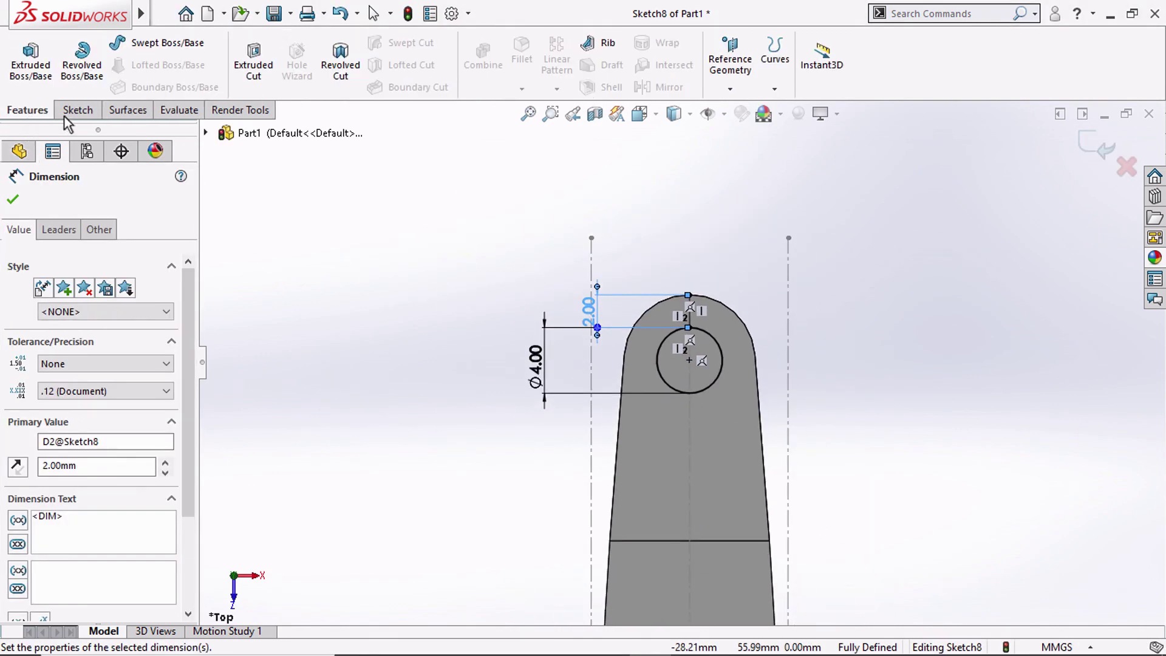
pyautogui.click(253, 71)
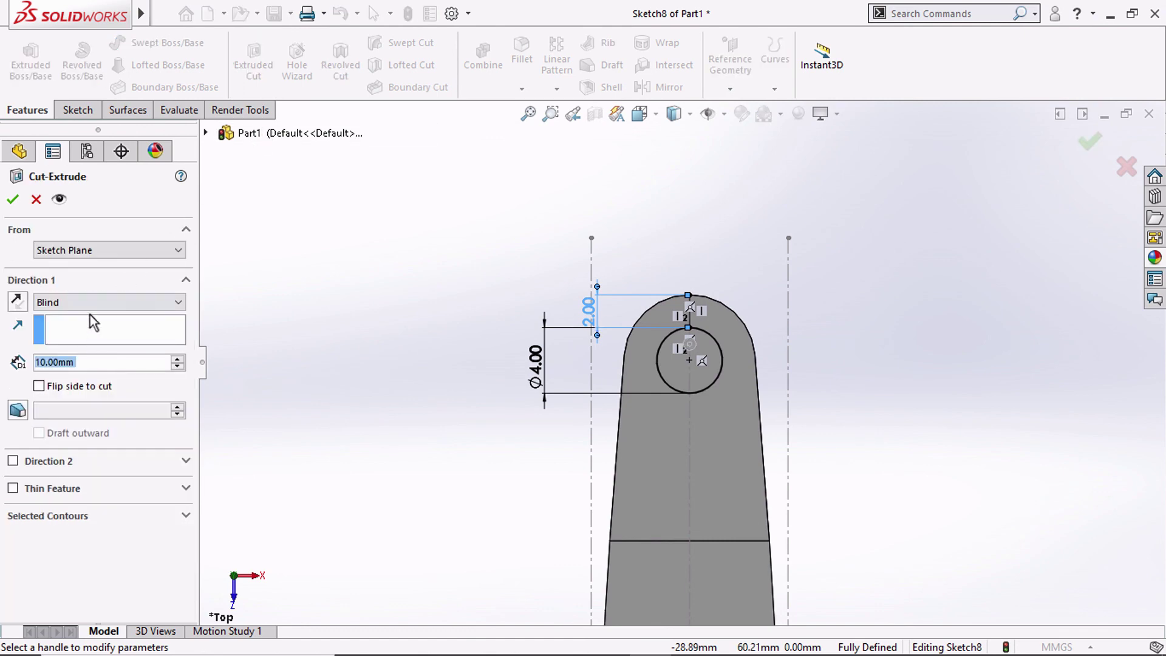
pyautogui.click(99, 303)
pyautogui.click(94, 328)
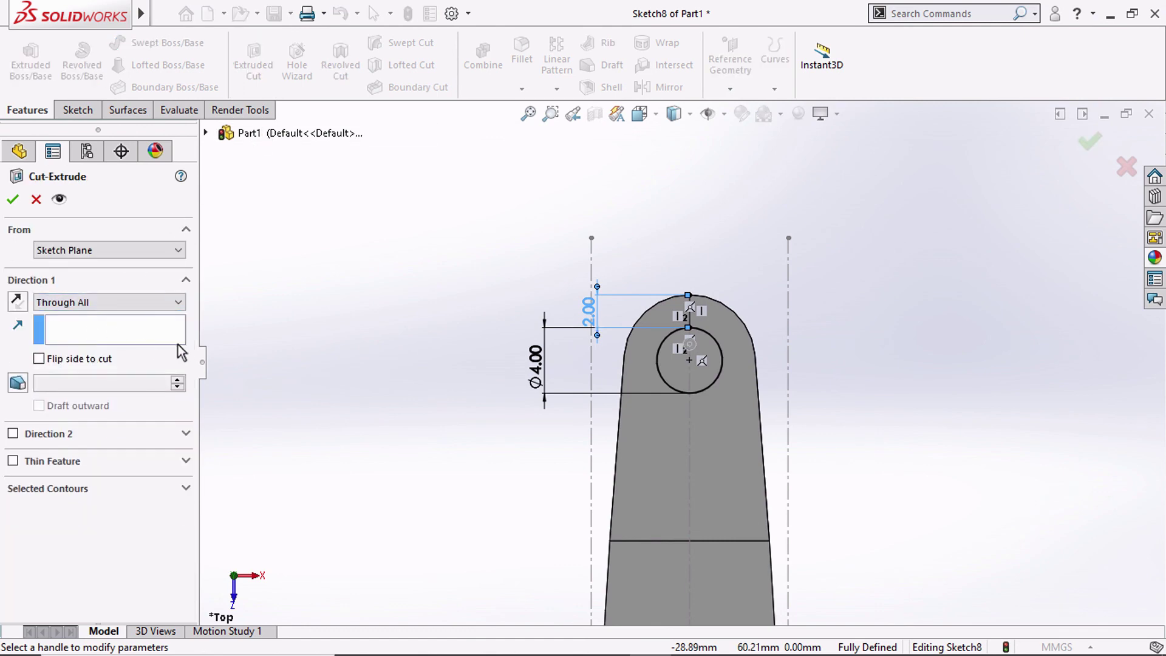
pyautogui.click(12, 199)
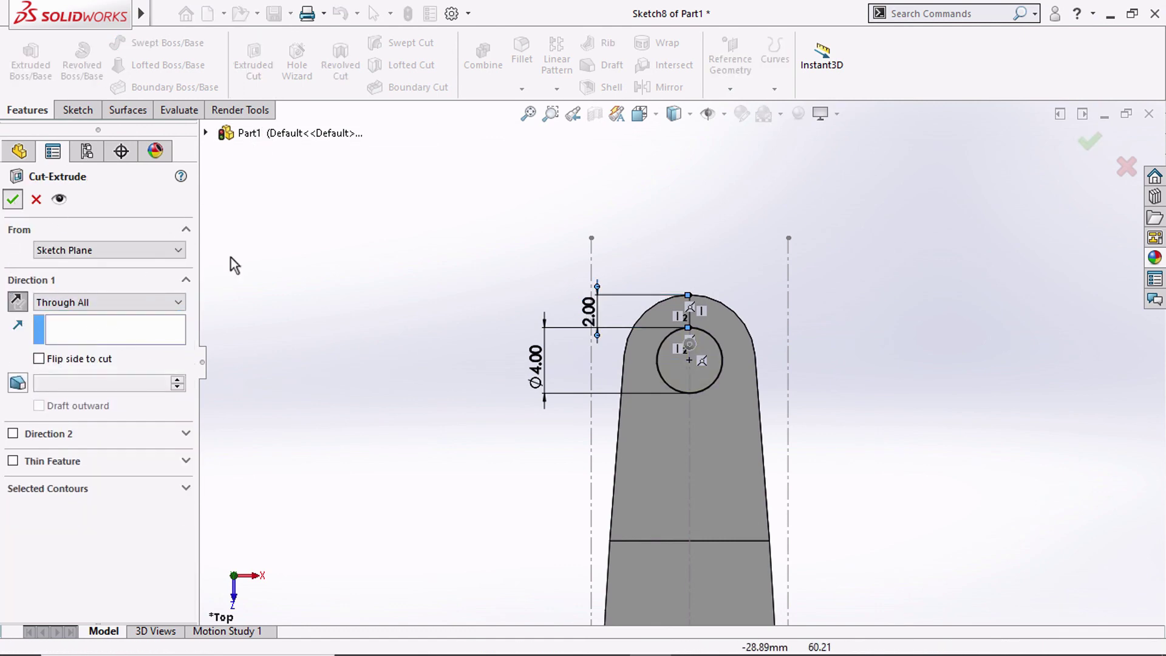
pyautogui.scroll(-5, 660, 435)
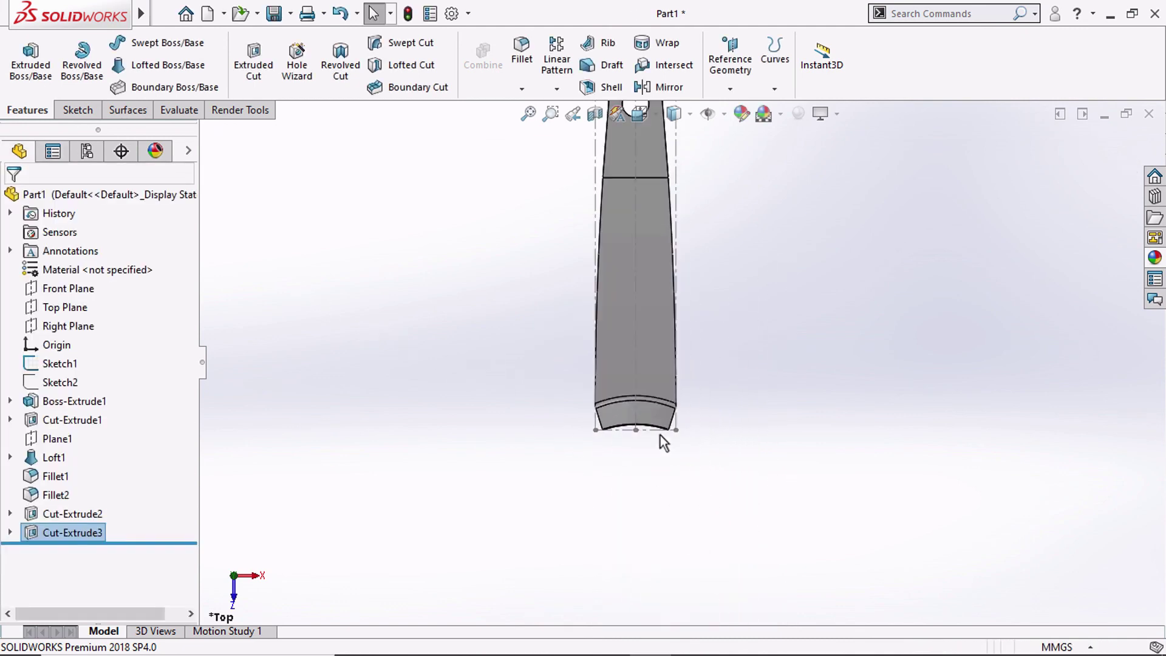
pyautogui.scroll(-3, 661, 435)
# Sketch a 4 mm diameter circle on the Top Plane near the trimmed end
pyautogui.click(65, 307)
pyautogui.click(85, 285)
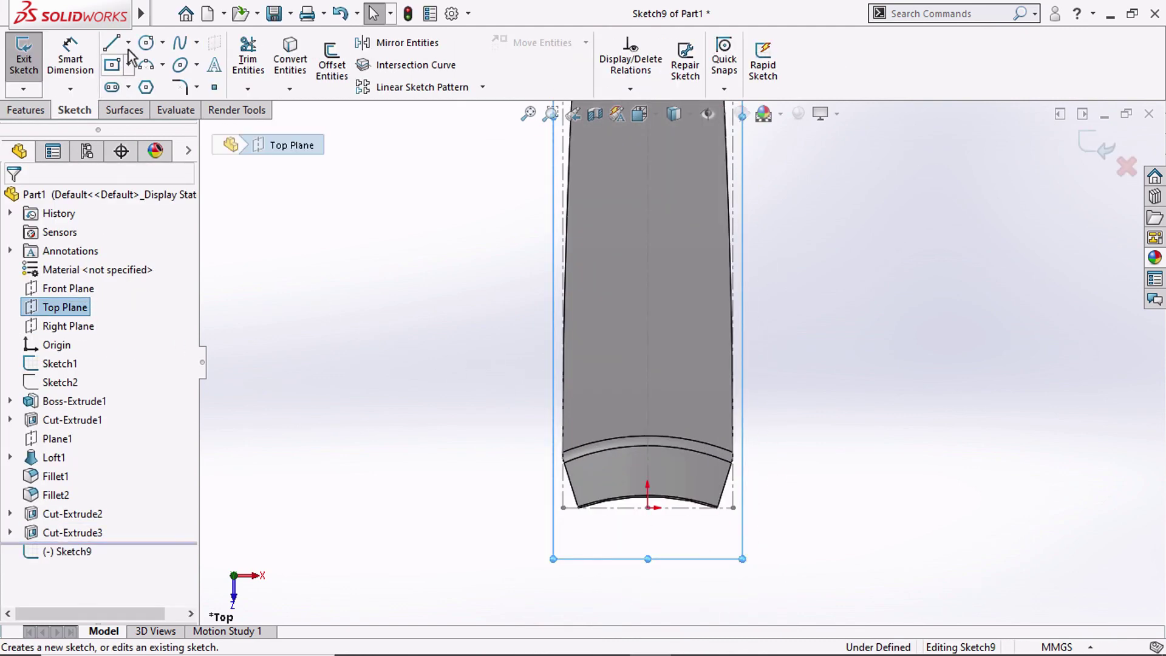
pyautogui.click(146, 43)
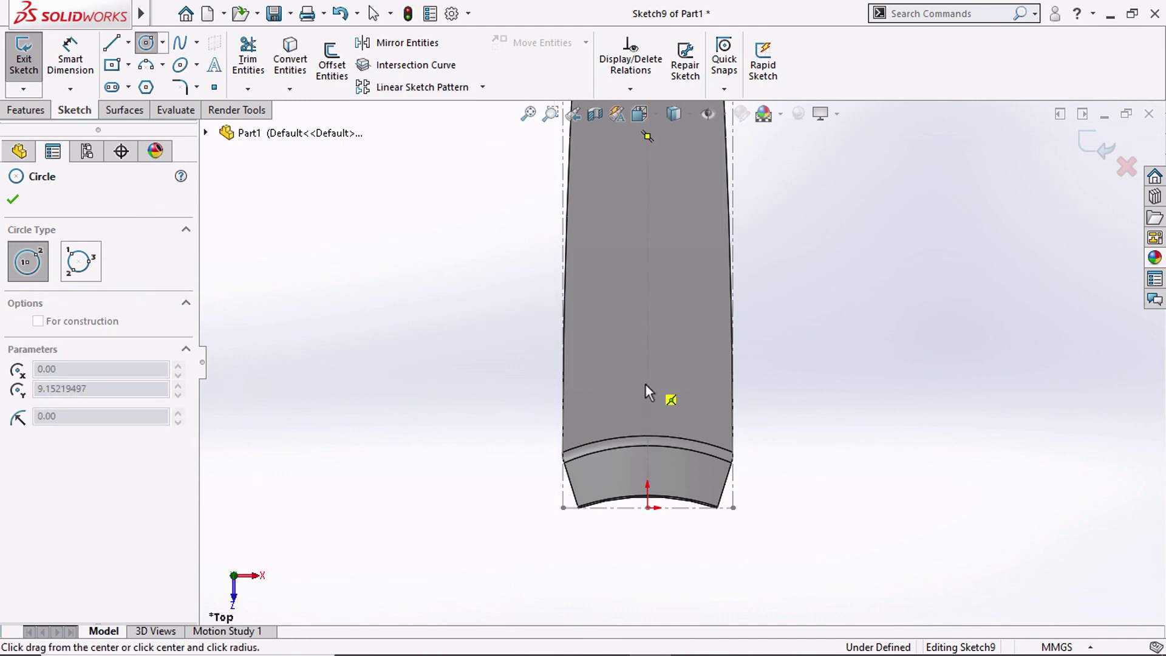
pyautogui.moveTo(647, 378); pyautogui.dragTo(683, 378)
pyautogui.click(69, 58)
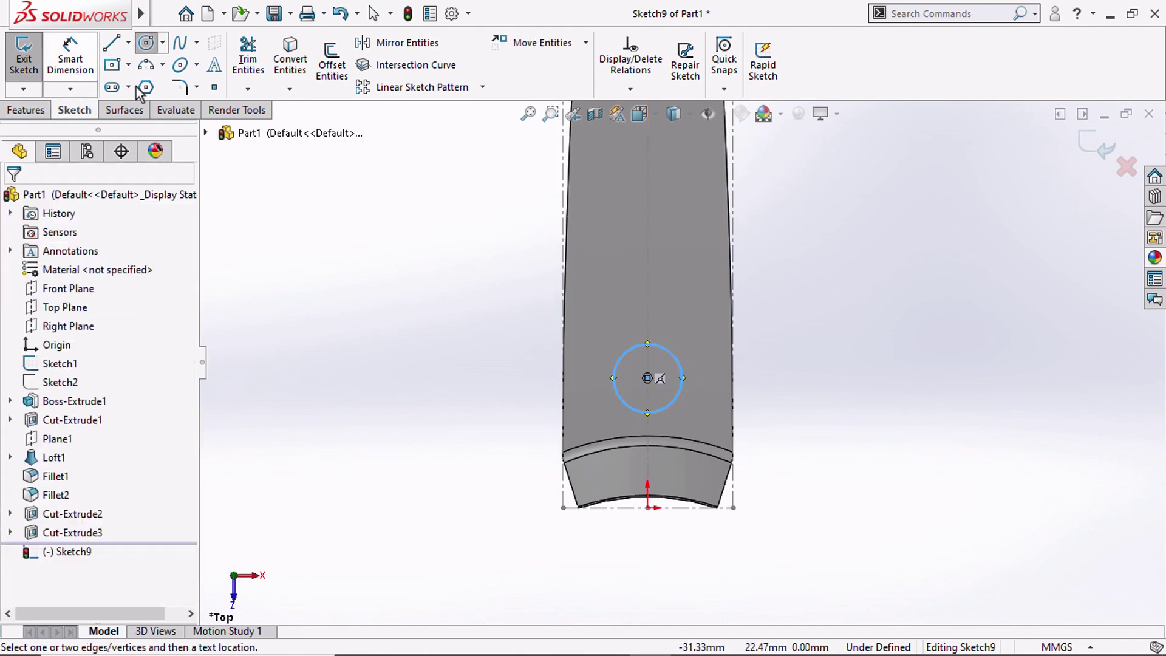
pyautogui.click(622, 356)
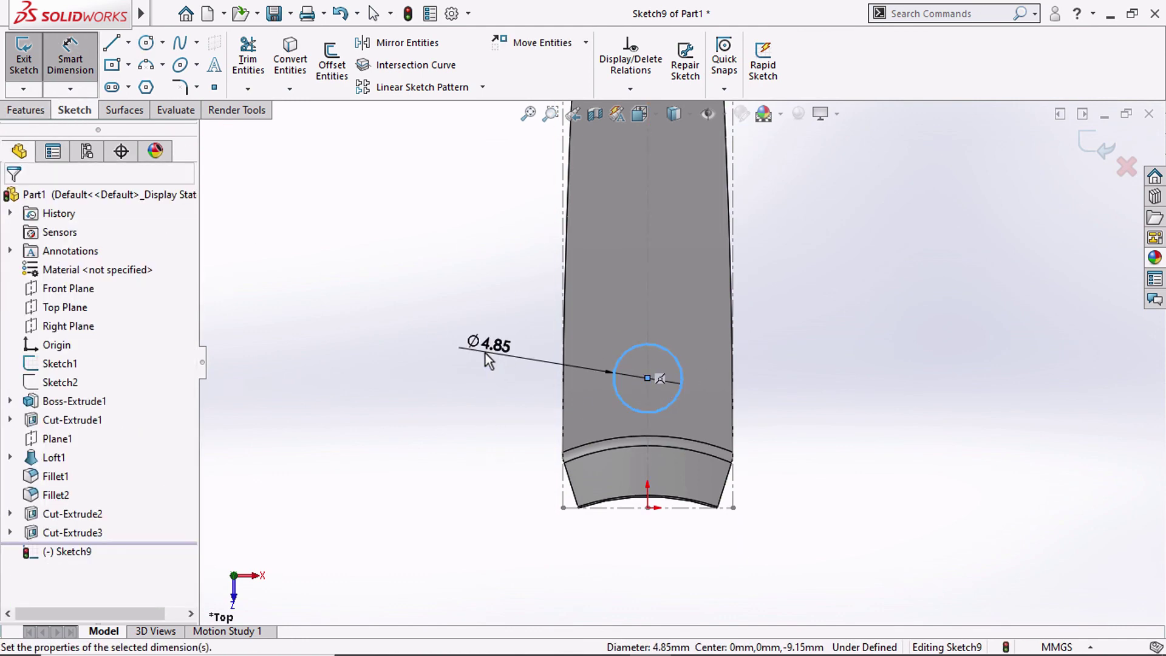
pyautogui.click(486, 352)
pyautogui.write('4')
pyautogui.click(413, 329)
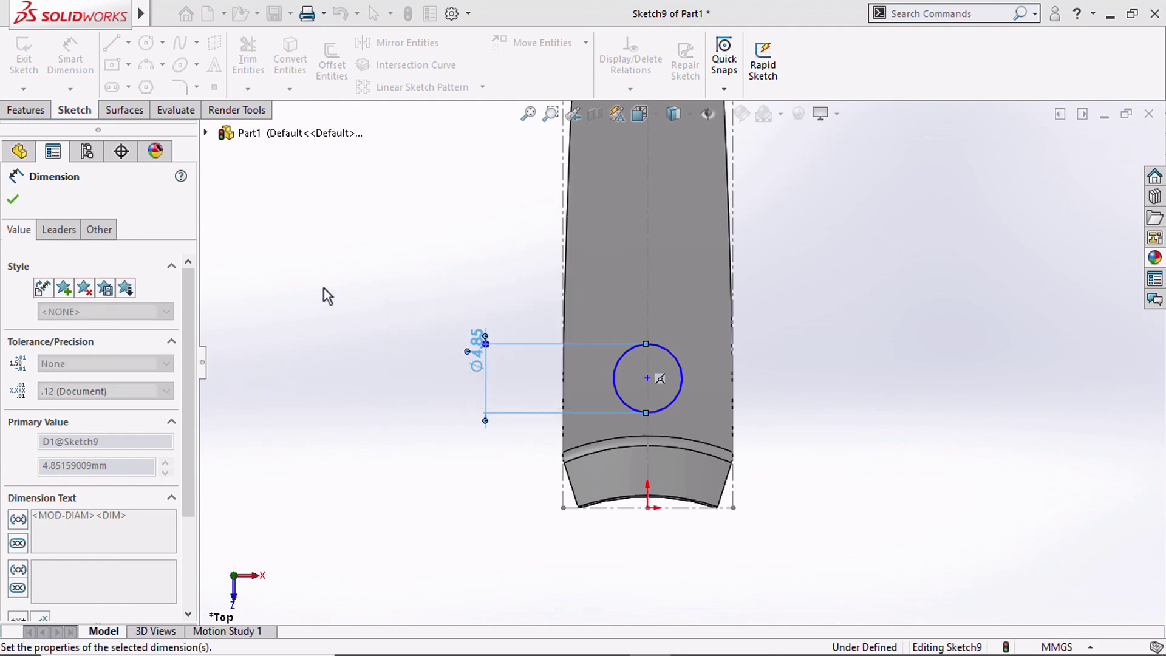
# Dimension the circle centre 8.2 mm from the trimmed end edge
pyautogui.click(128, 42)
pyautogui.click(136, 90)
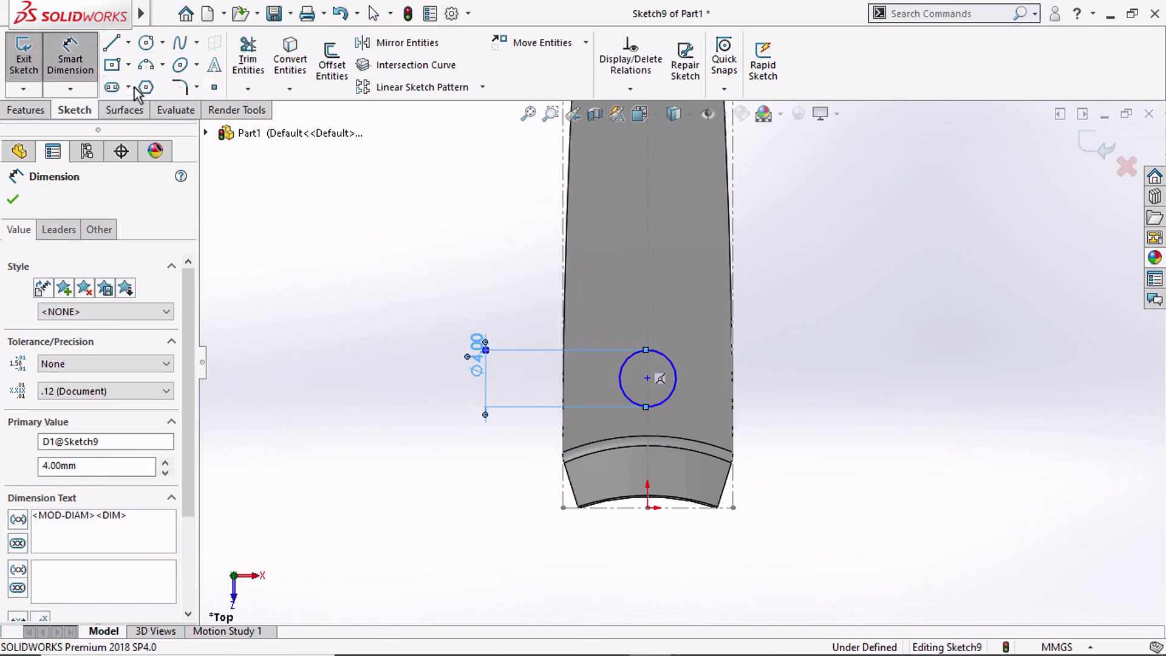
pyautogui.click(69, 67)
pyautogui.click(648, 377)
pyautogui.click(680, 506)
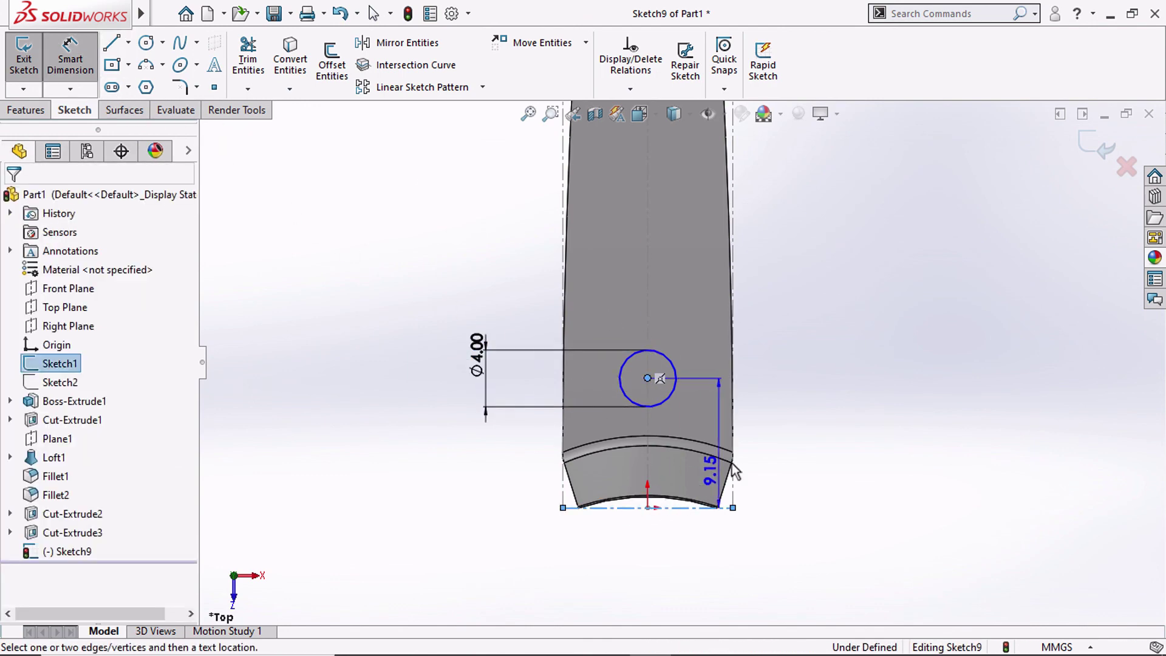
pyautogui.click(795, 443)
pyautogui.write('8.2')
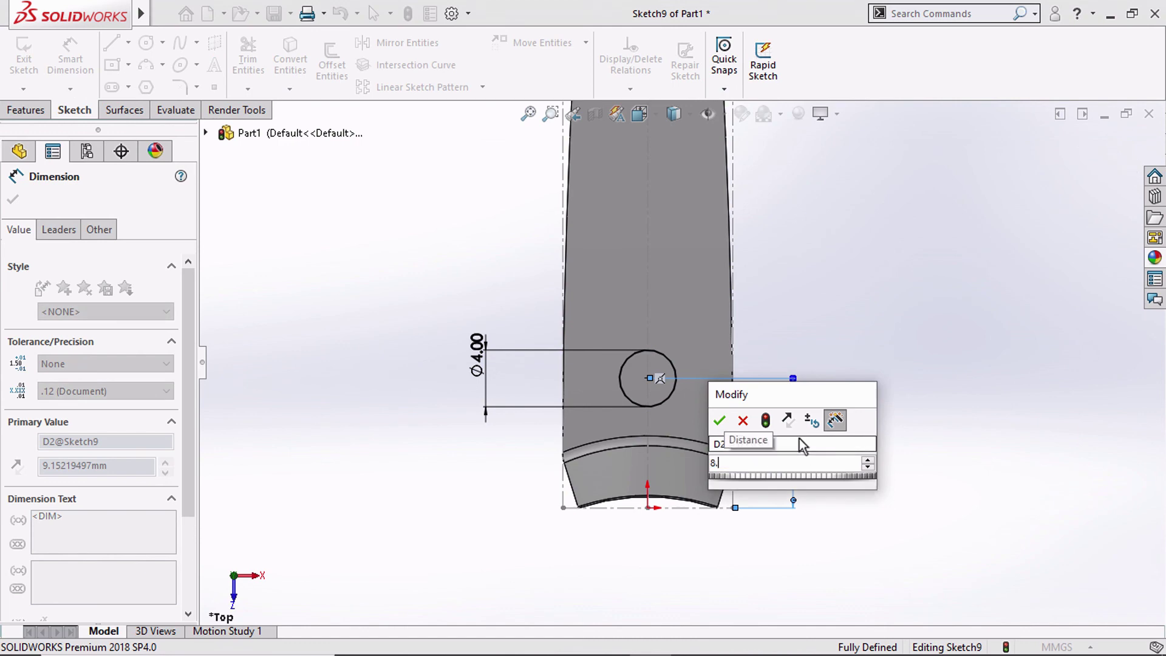
pyautogui.press('Return')
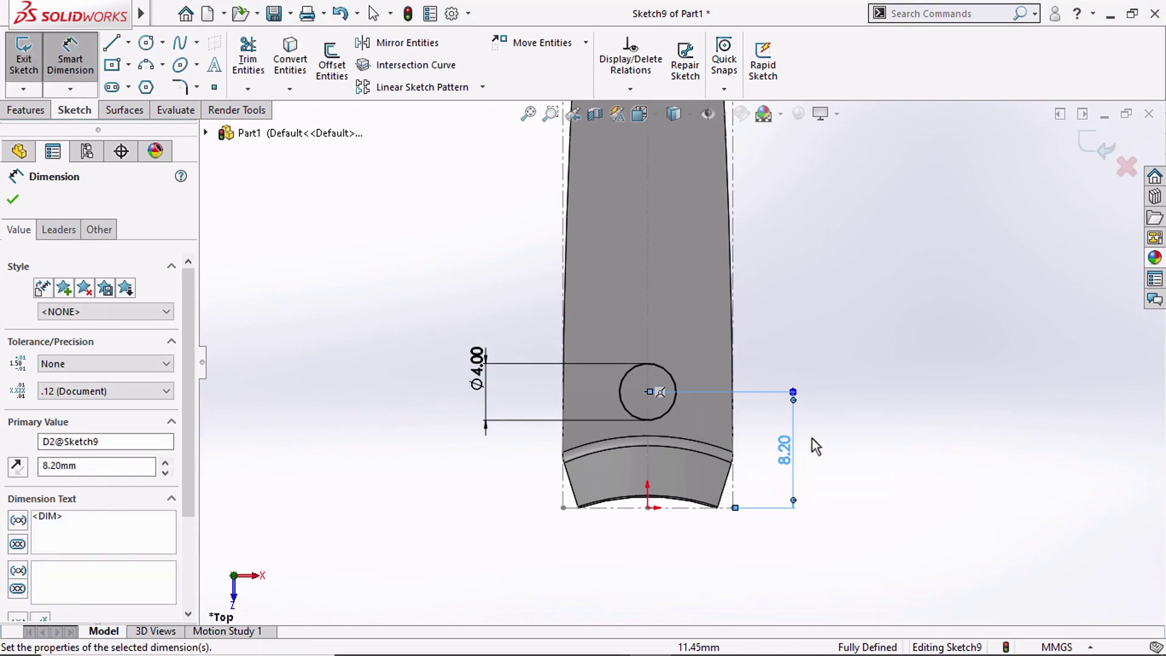
# Cut the second hole Through All as Cut-Extrude4 and orbit to view it in 3D
pyautogui.click(26, 111)
pyautogui.click(255, 74)
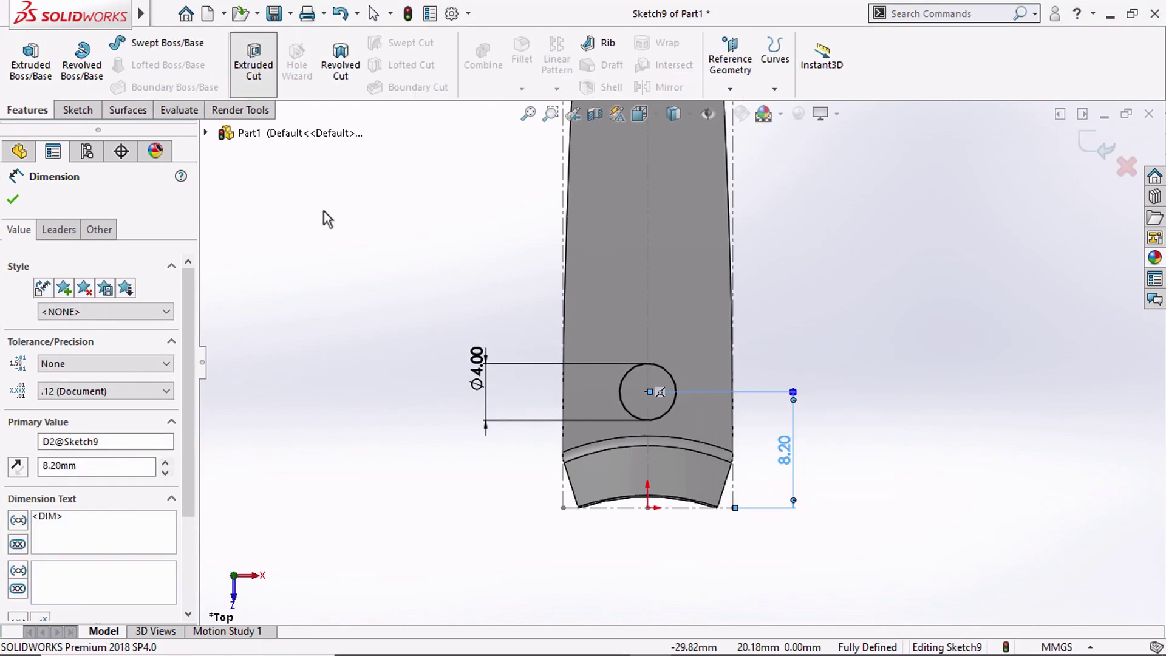
pyautogui.click(68, 306)
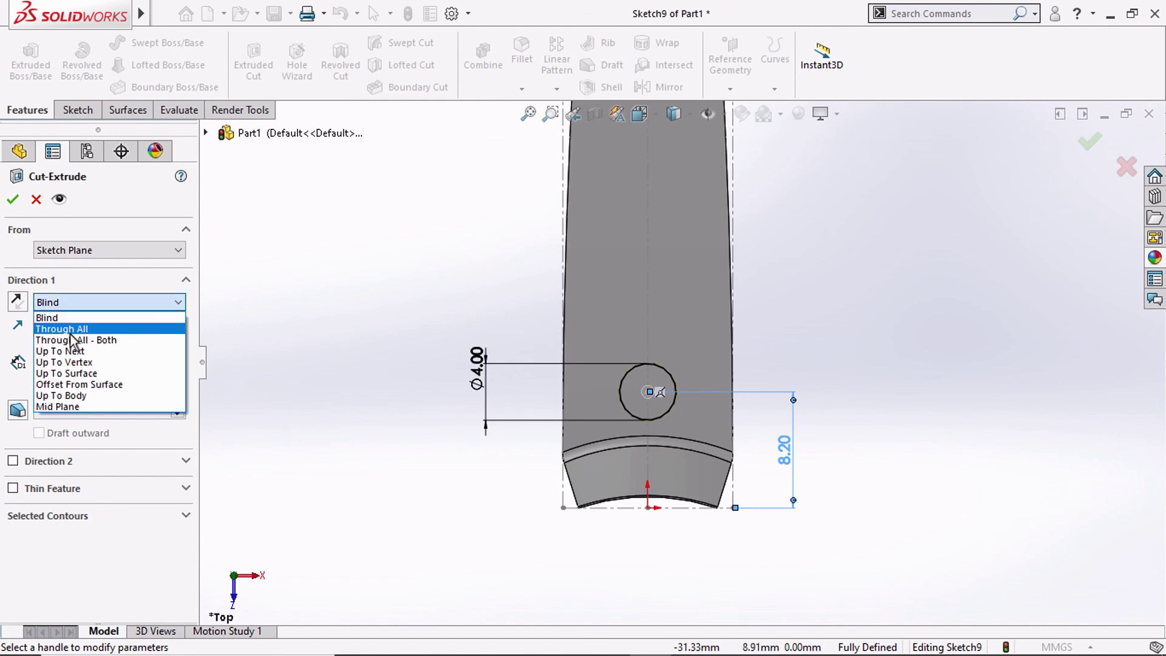
pyautogui.click(51, 322)
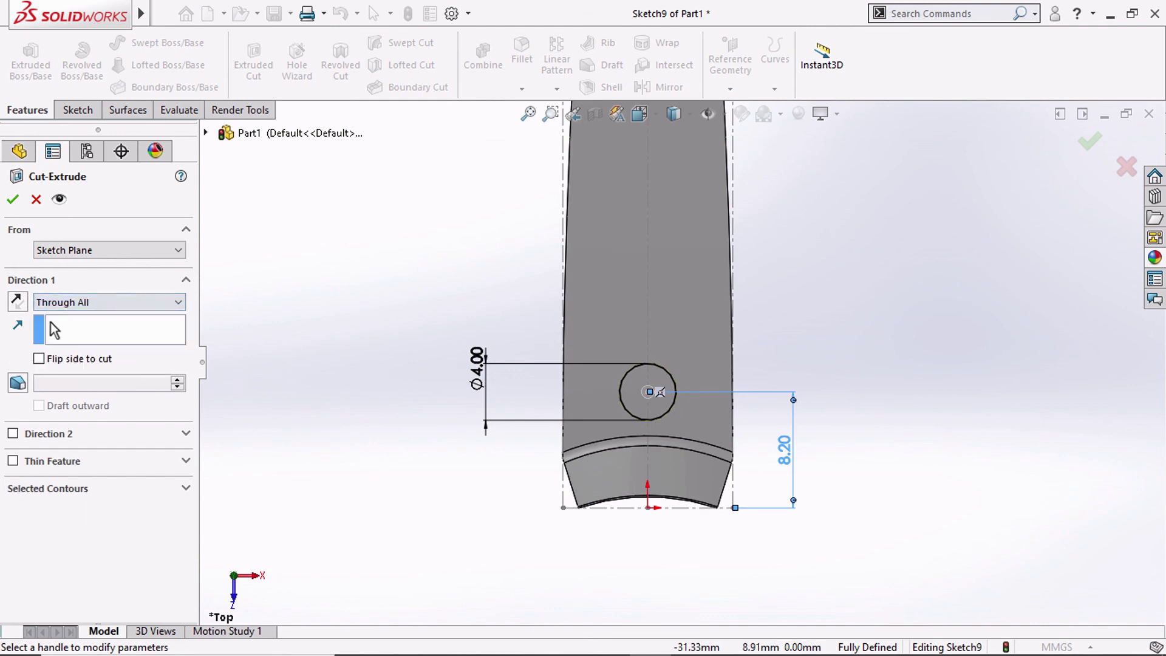
pyautogui.click(12, 199)
pyautogui.moveTo(426, 384)
pyautogui.mouseDown(button='middle')
pyautogui.moveTo(320, 268)
pyautogui.moveTo(351, 385)
pyautogui.mouseUp(button='middle')
# Check the part in isometric, front, left, back, top and bottom views, ending at isometric
pyautogui.click(639, 114)
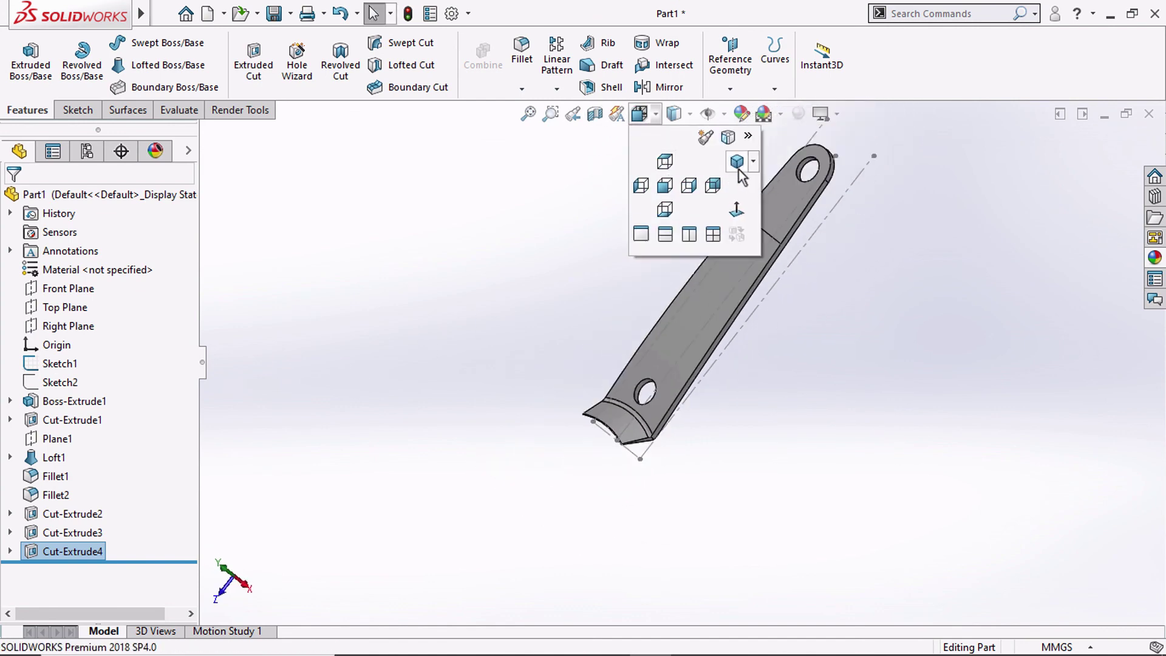
pyautogui.click(739, 163)
pyautogui.click(639, 113)
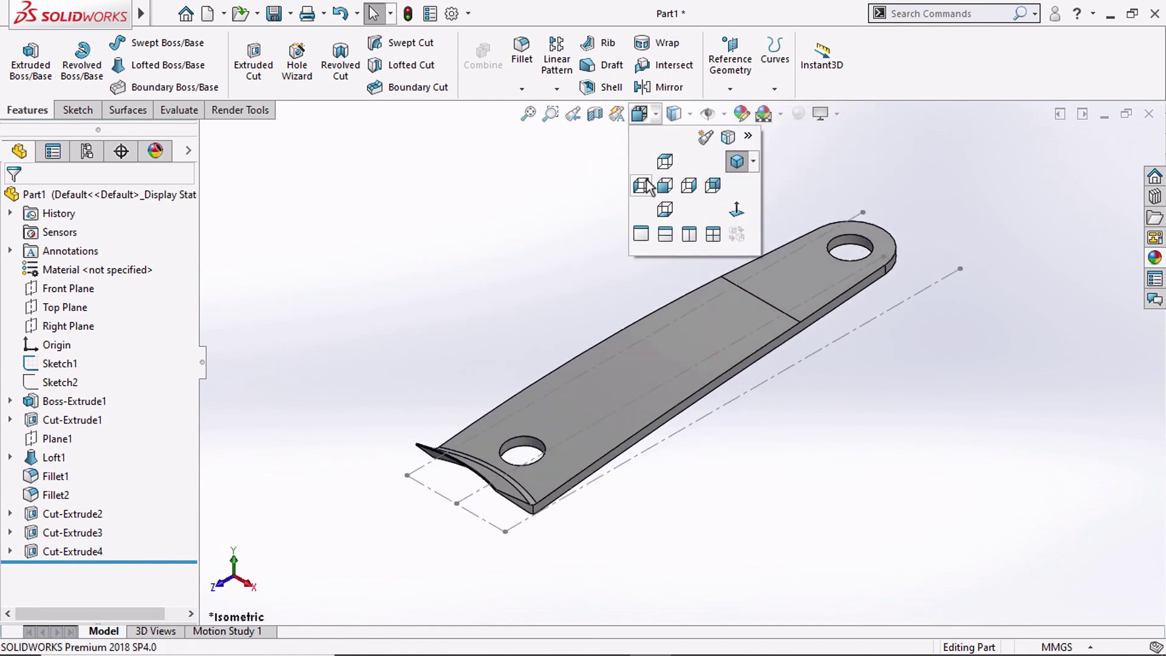
pyautogui.click(664, 175)
pyautogui.click(640, 176)
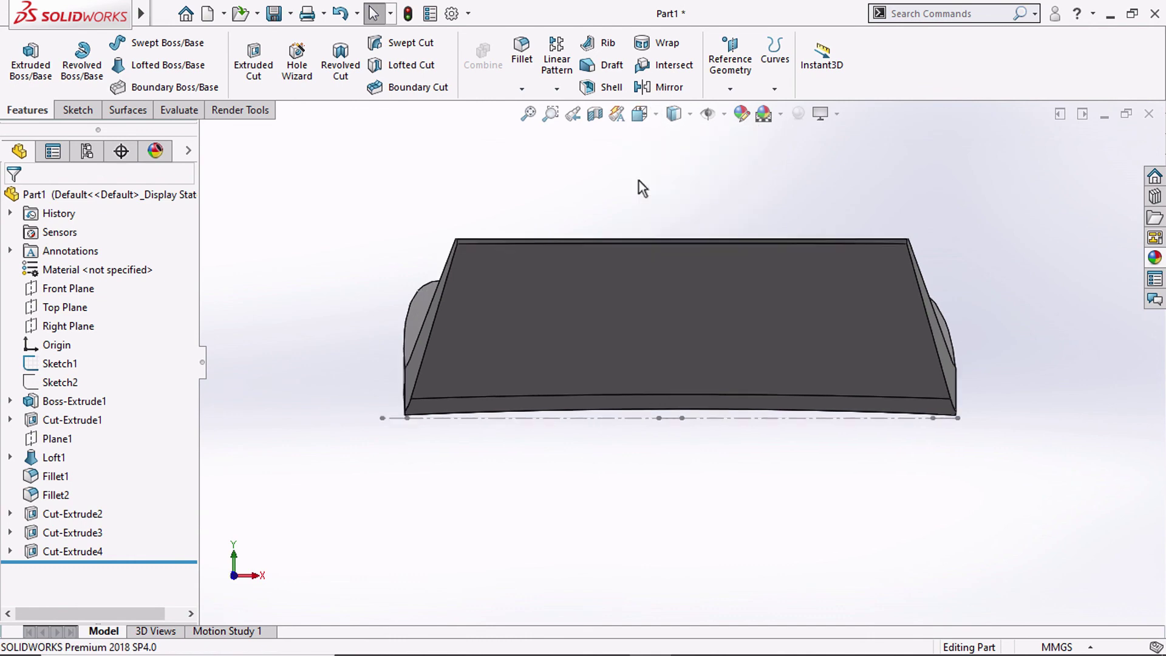
pyautogui.click(638, 114)
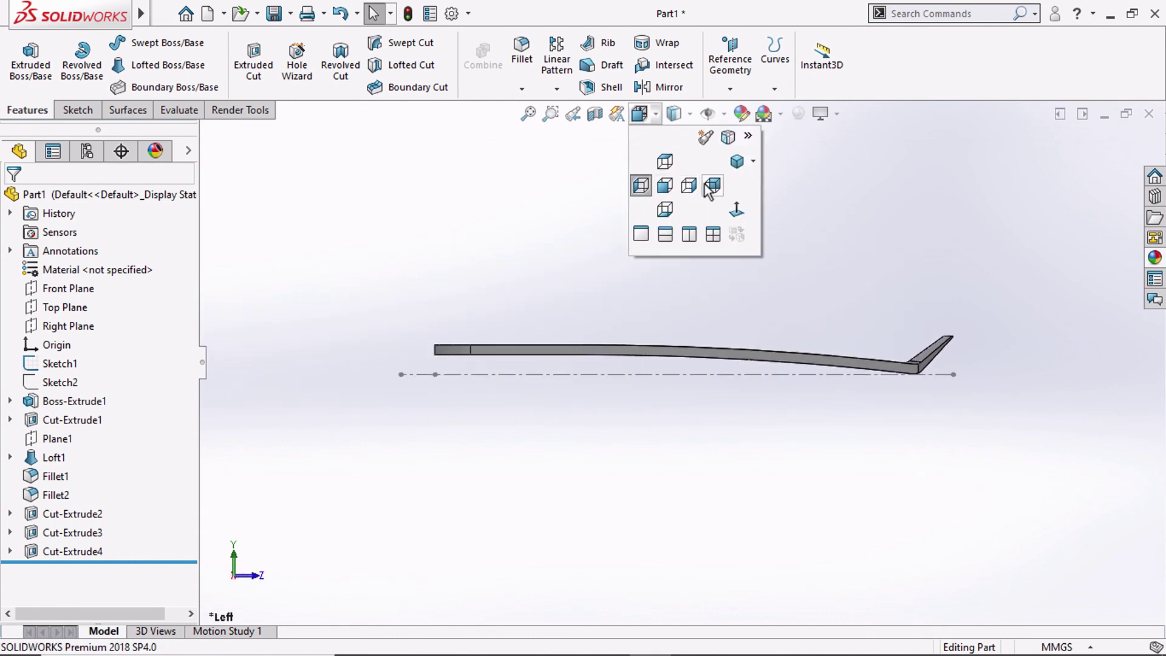
pyautogui.click(712, 185)
pyautogui.click(647, 122)
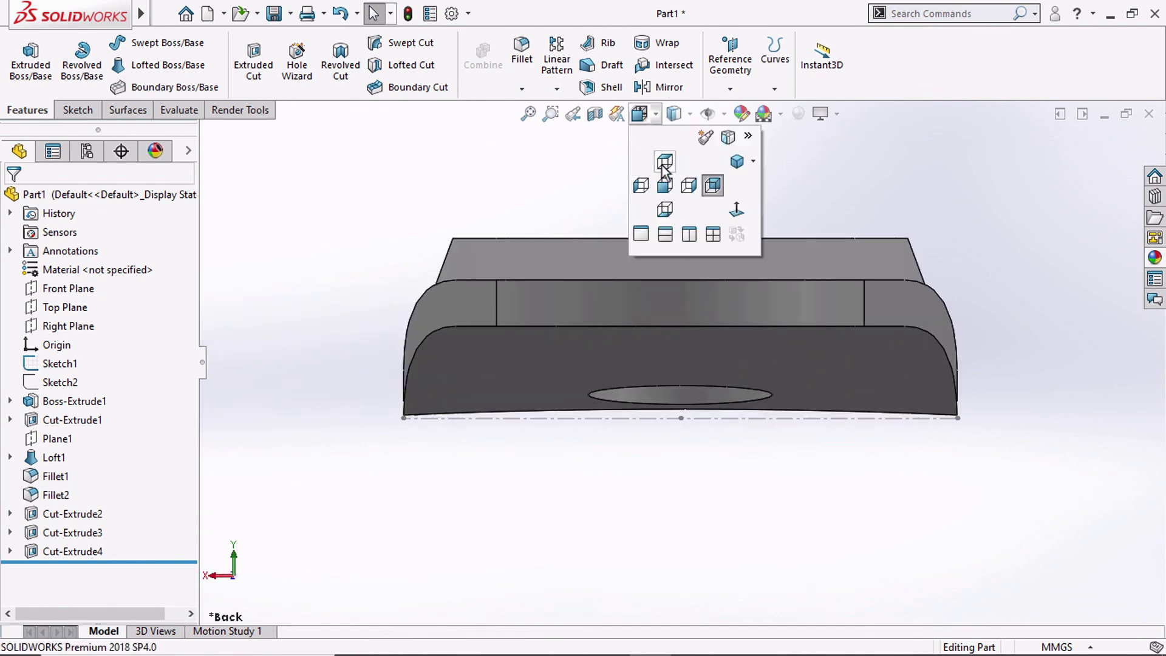
pyautogui.click(663, 172)
pyautogui.click(639, 114)
pyautogui.click(676, 176)
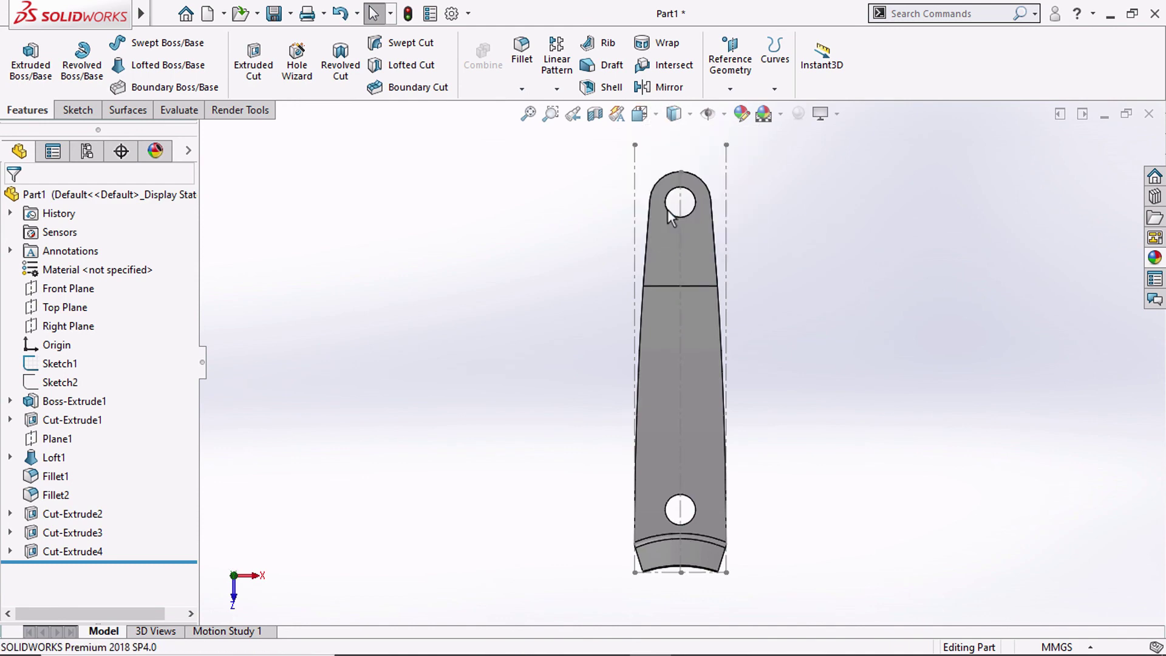
pyautogui.click(648, 121)
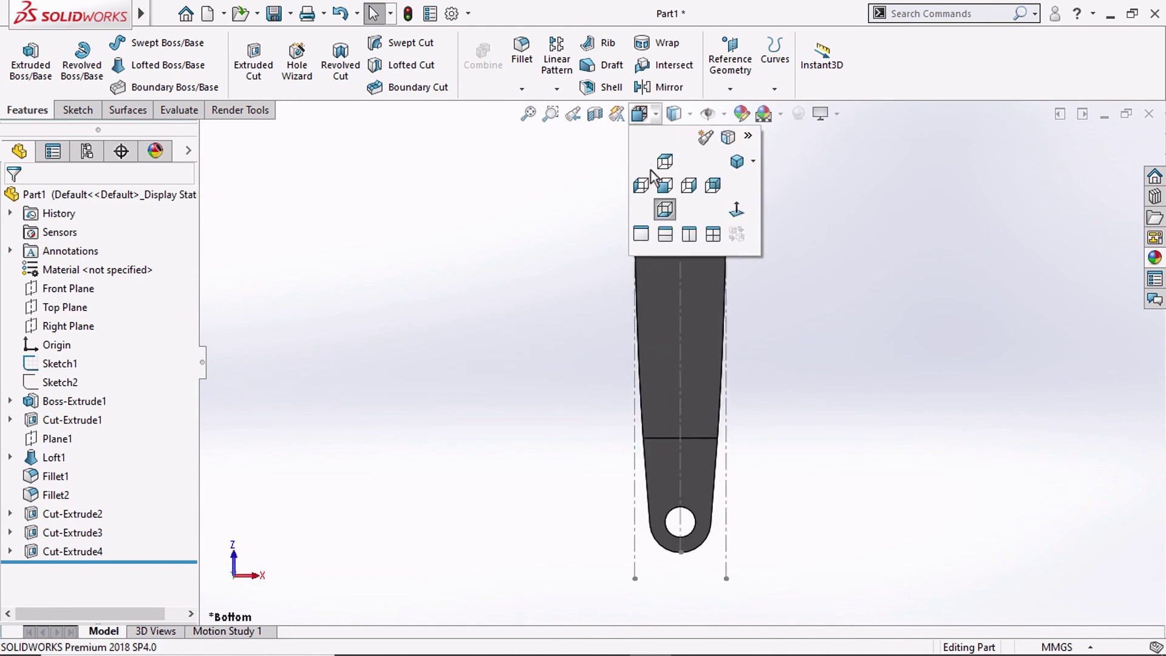
pyautogui.click(727, 163)
# Orbit to an oblique angle, return to isometric and hide the Sketch1 reference lines
pyautogui.moveTo(568, 334)
pyautogui.mouseDown(button='middle')
pyautogui.moveTo(559, 316)
pyautogui.moveTo(629, 315)
pyautogui.moveTo(869, 534)
pyautogui.moveTo(925, 550)
pyautogui.moveTo(607, 351)
pyautogui.moveTo(525, 365)
pyautogui.moveTo(546, 469)
pyautogui.moveTo(593, 495)
pyautogui.moveTo(918, 261)
pyautogui.mouseUp(button='middle')
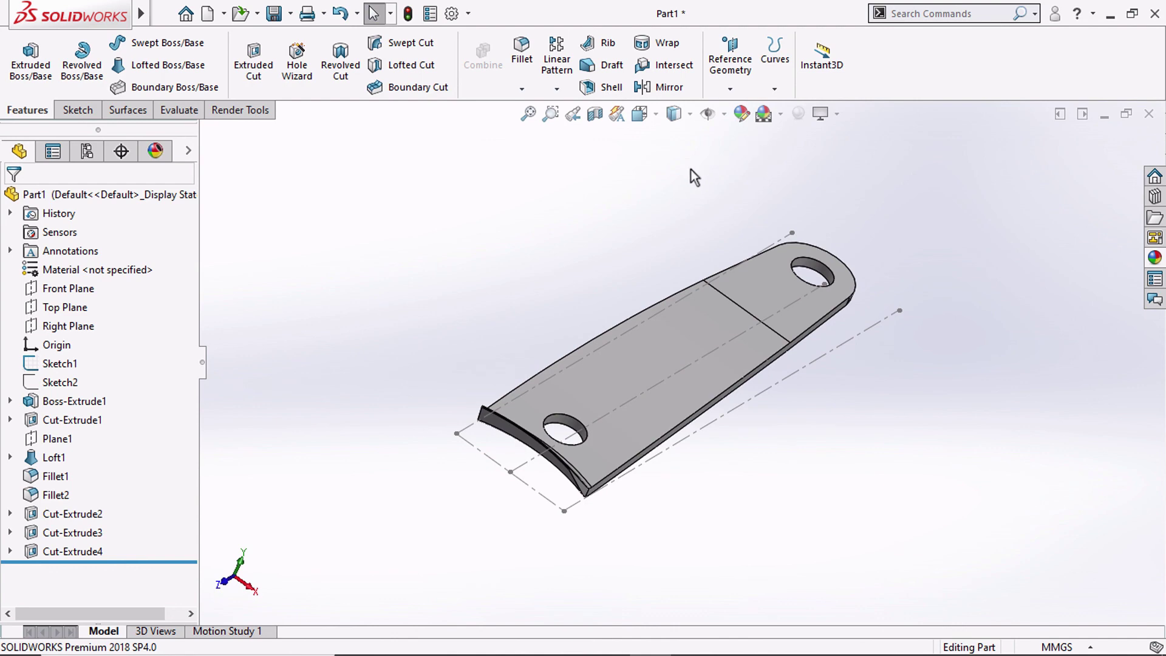
pyautogui.click(639, 114)
pyautogui.click(737, 162)
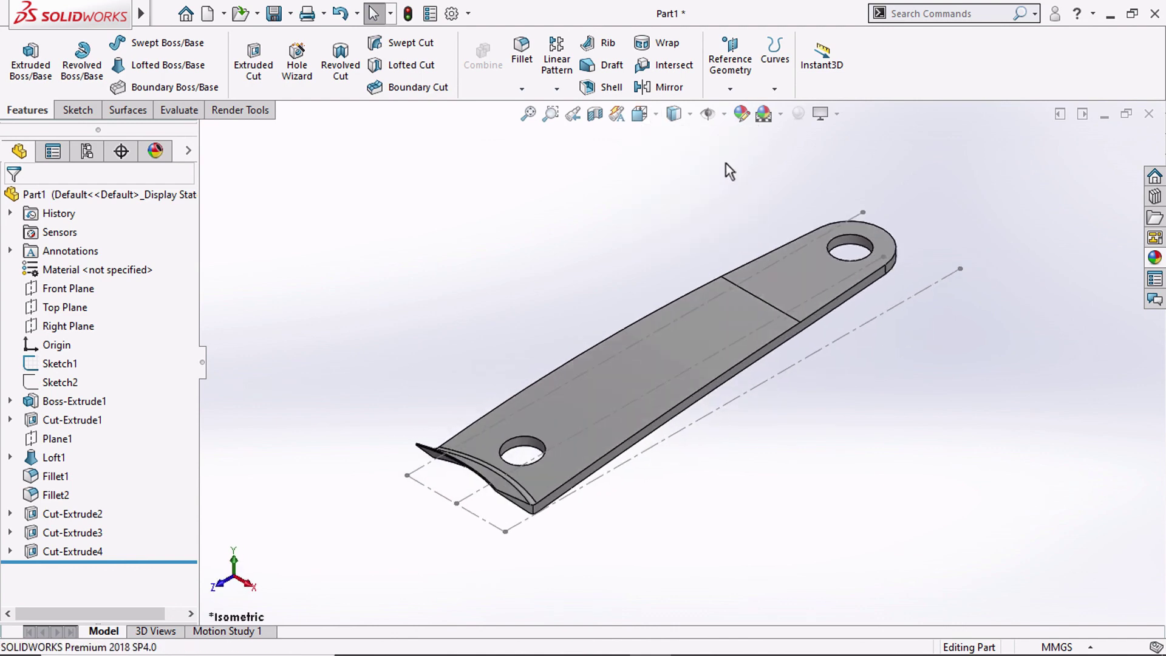
pyautogui.click(816, 320)
pyautogui.click(876, 307)
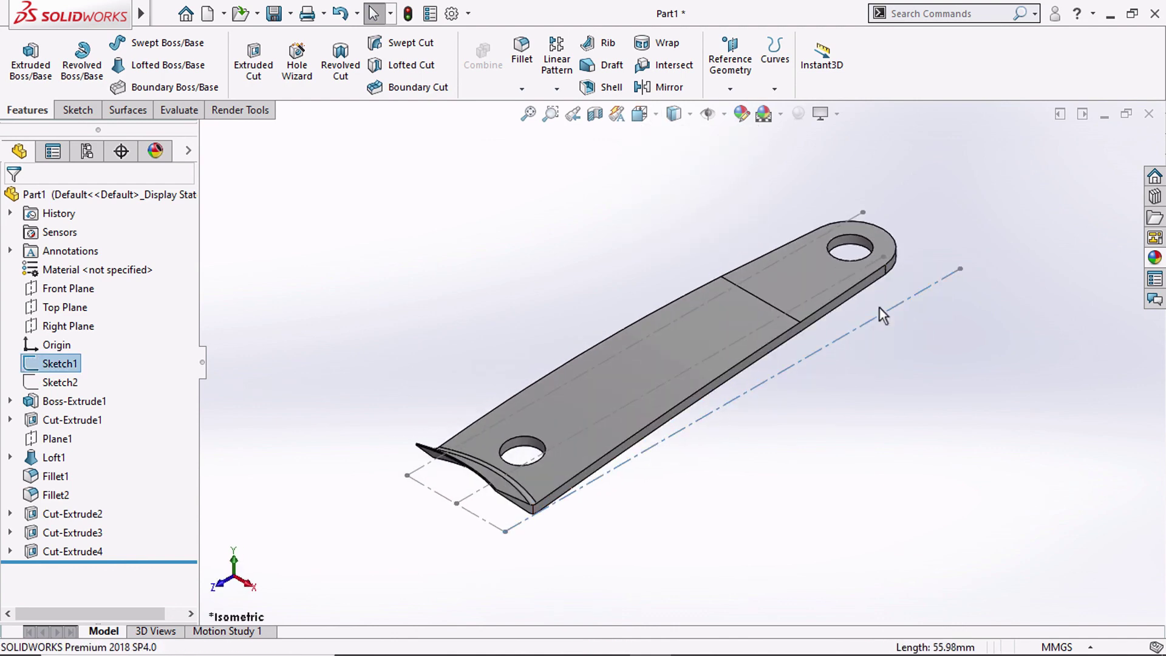